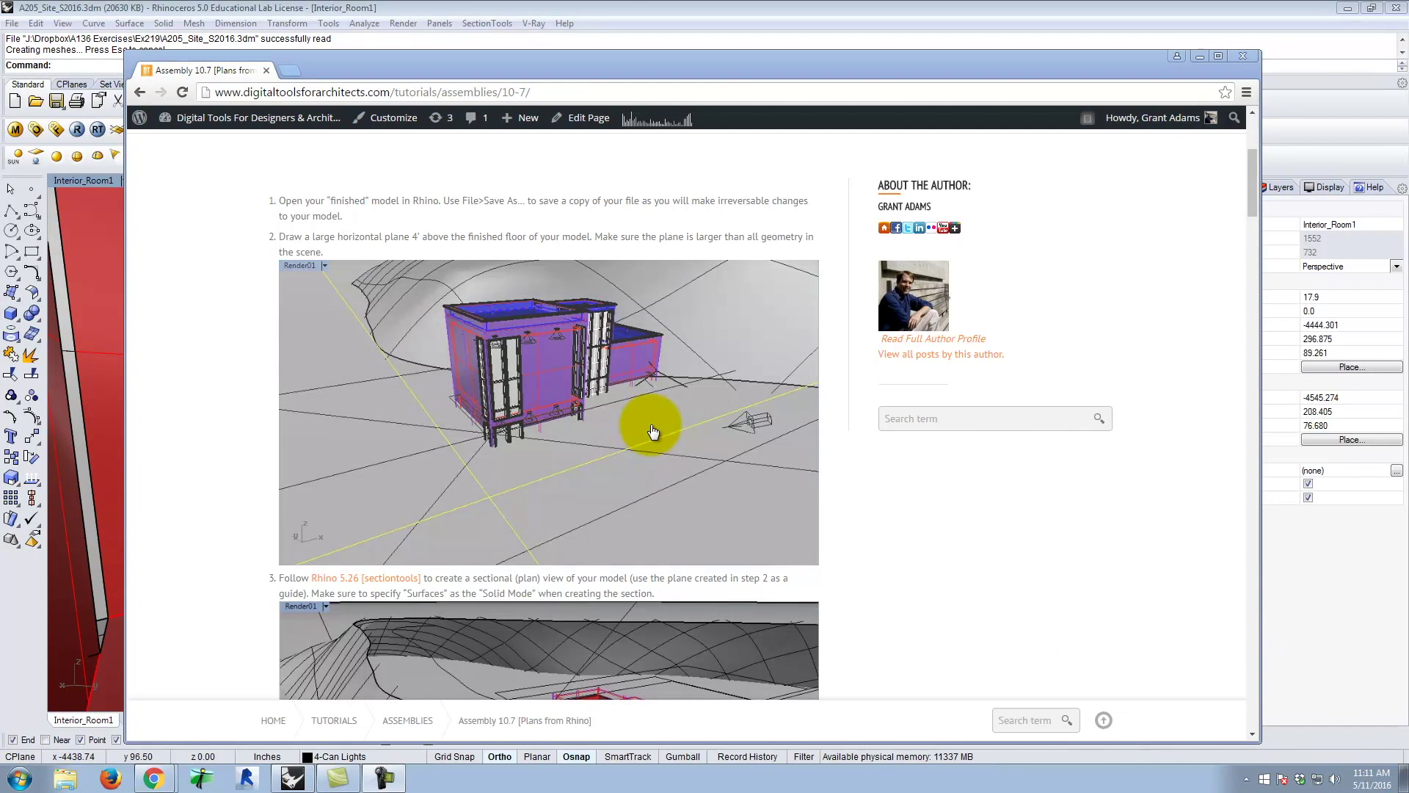
- Review the Assembly 10.7 [Plans from Rhino] tutorial from its opening instructions to the finished plan image, and return to Rhino
{"action": "scroll", "coordinate": [1097, 572], "scroll_direction": "up", "scroll_amount": 3}
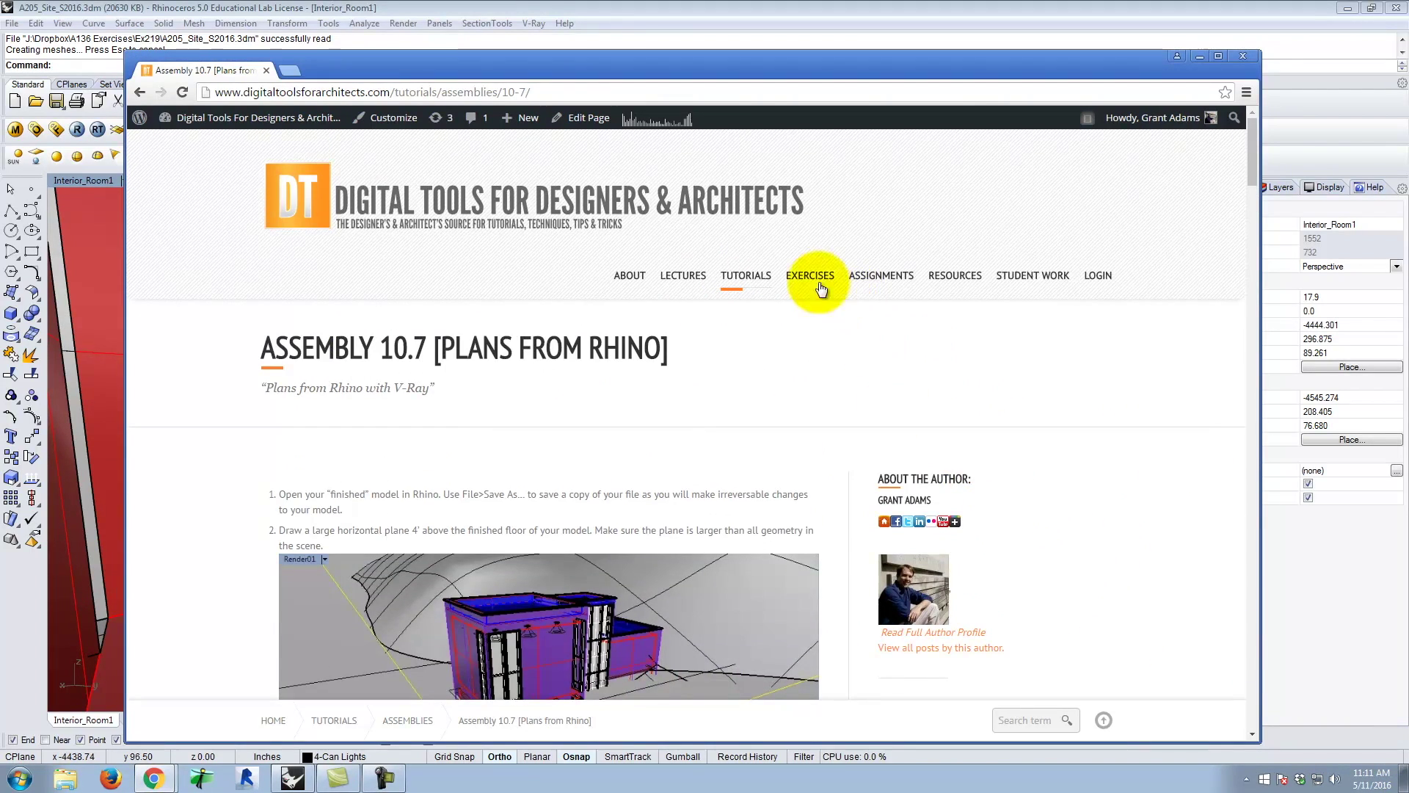
{"action": "mouse_move", "coordinate": [745, 277]}
{"action": "mouse_move", "coordinate": [778, 593]}
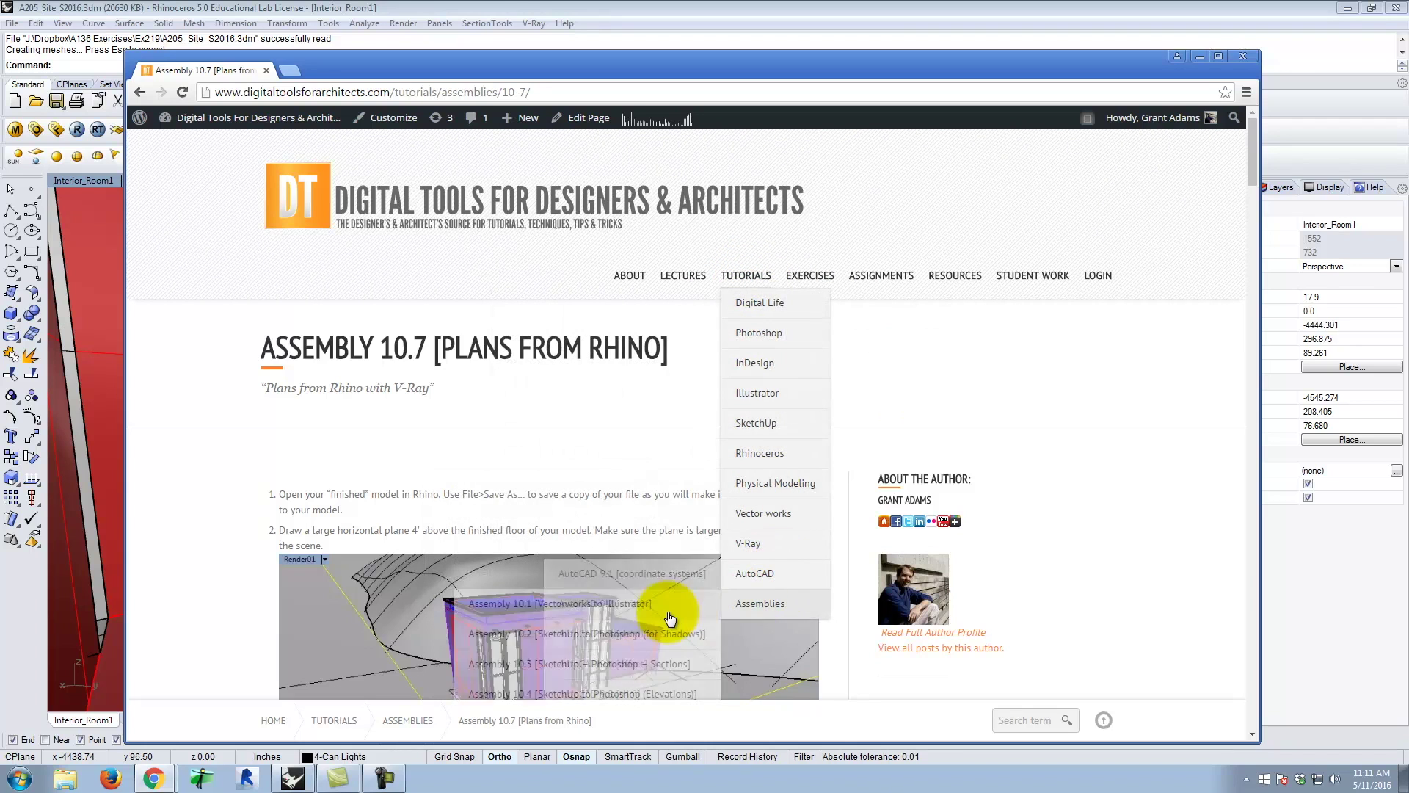
{"action": "left_click", "coordinate": [1199, 599]}
{"action": "scroll", "coordinate": [646, 543], "scroll_direction": "down", "scroll_amount": 7}
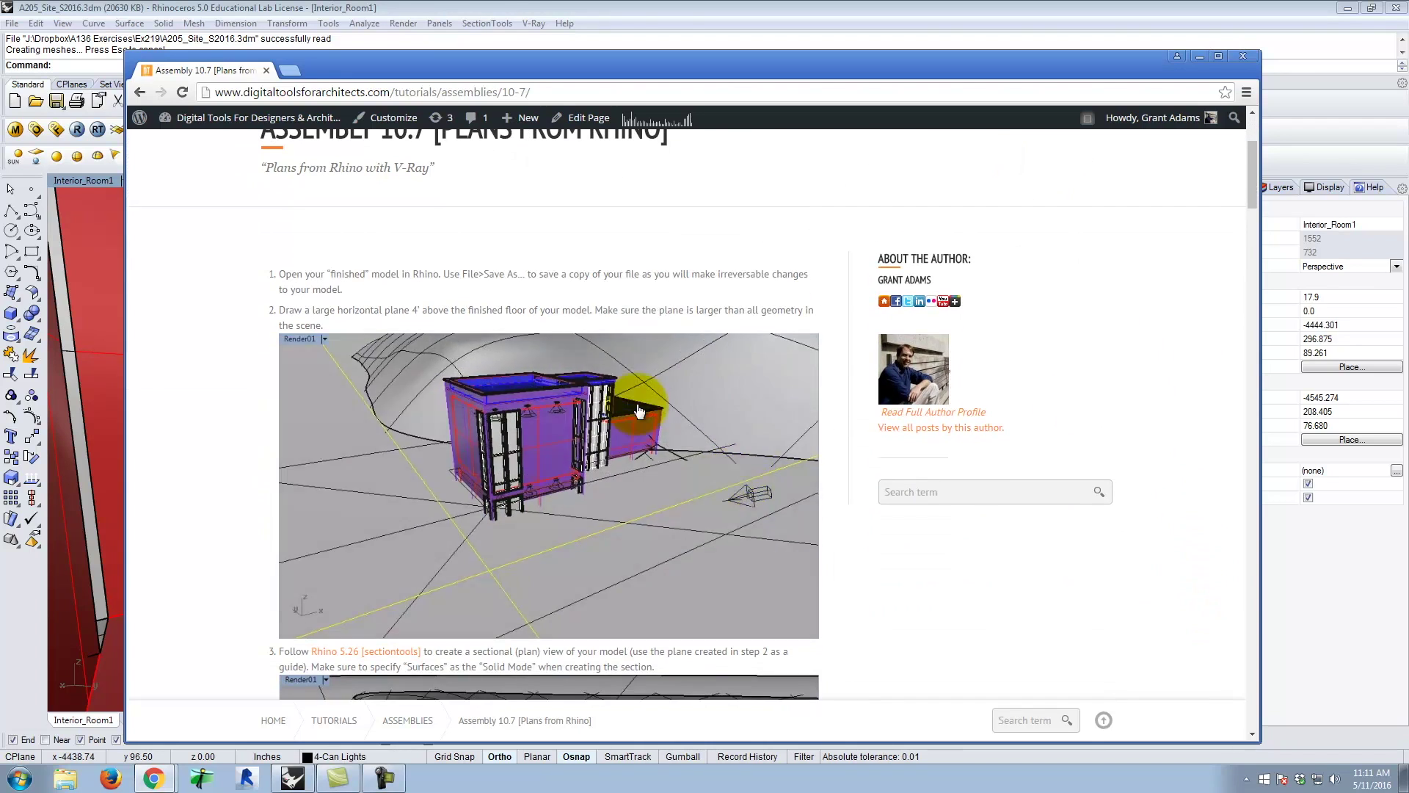
{"action": "scroll", "coordinate": [657, 571], "scroll_direction": "down", "scroll_amount": 13}
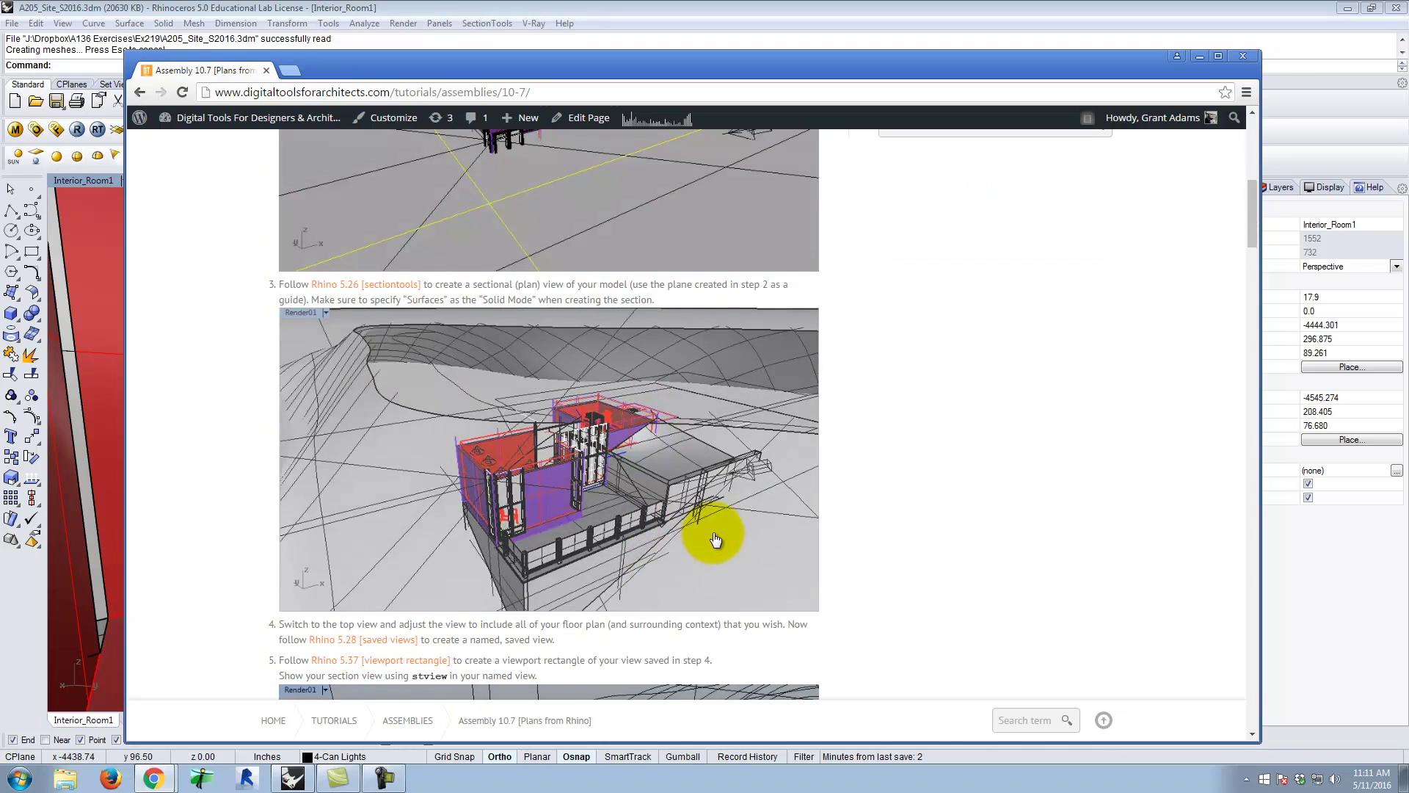
{"action": "scroll", "coordinate": [716, 538], "scroll_direction": "down", "scroll_amount": 18}
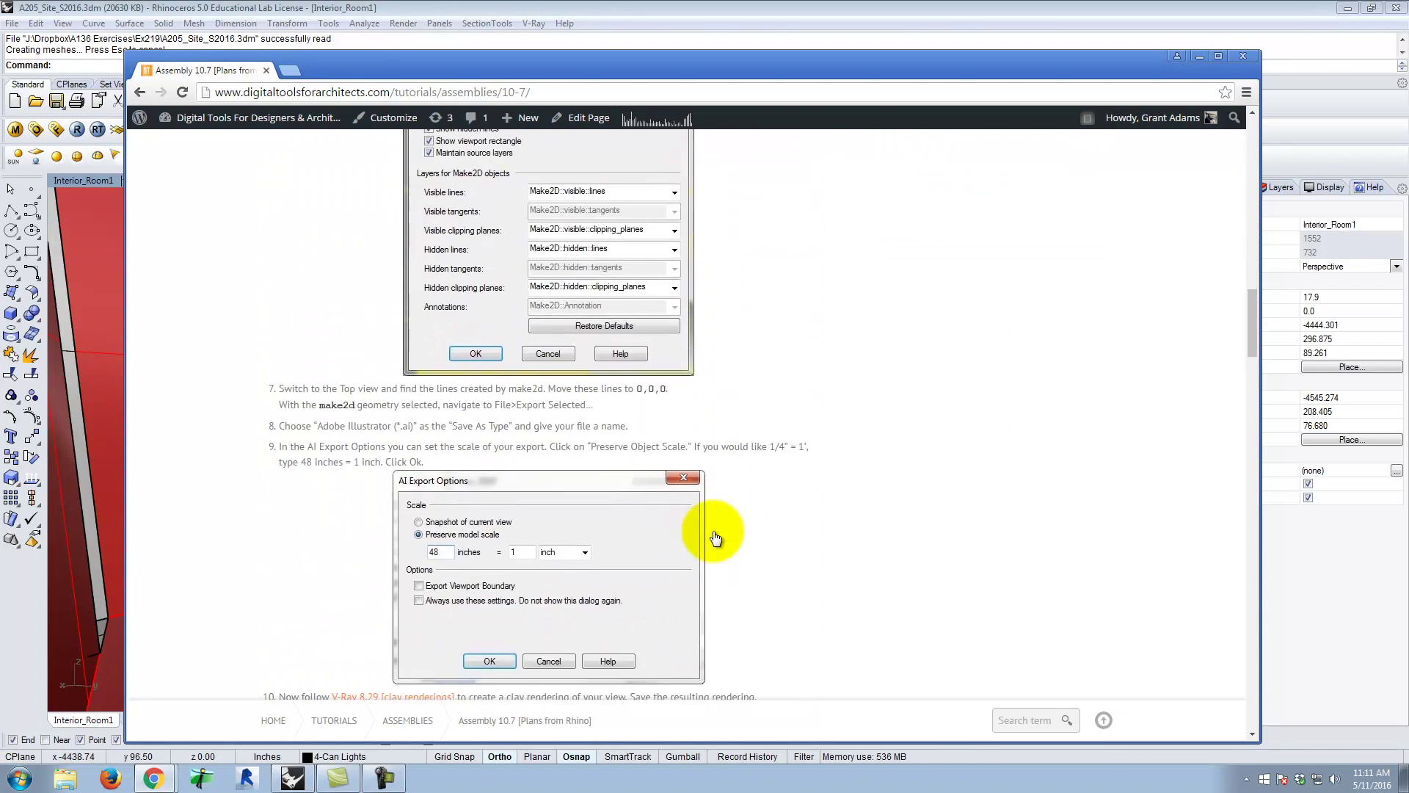
{"action": "scroll", "coordinate": [717, 538], "scroll_direction": "down", "scroll_amount": 8}
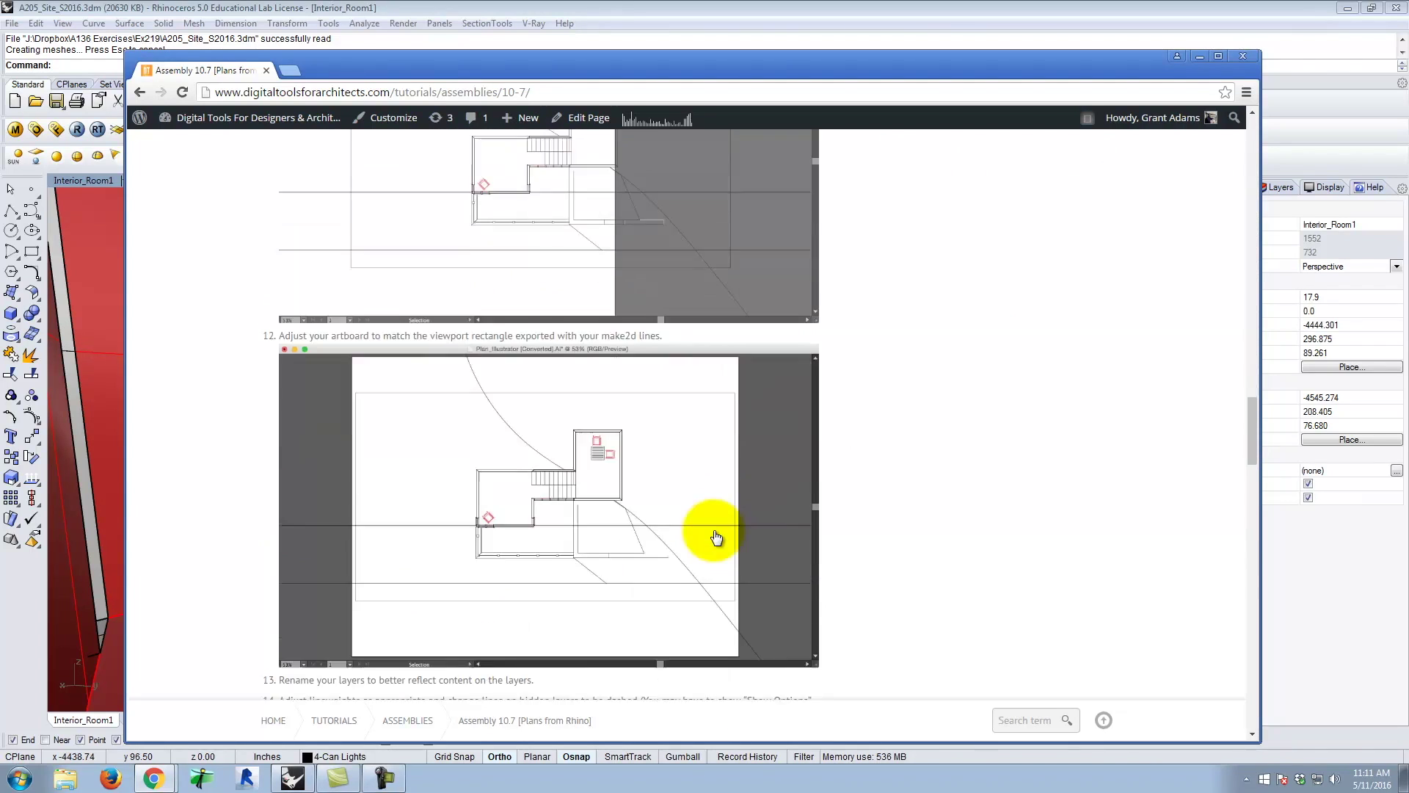
{"action": "scroll", "coordinate": [723, 527], "scroll_direction": "down", "scroll_amount": 16}
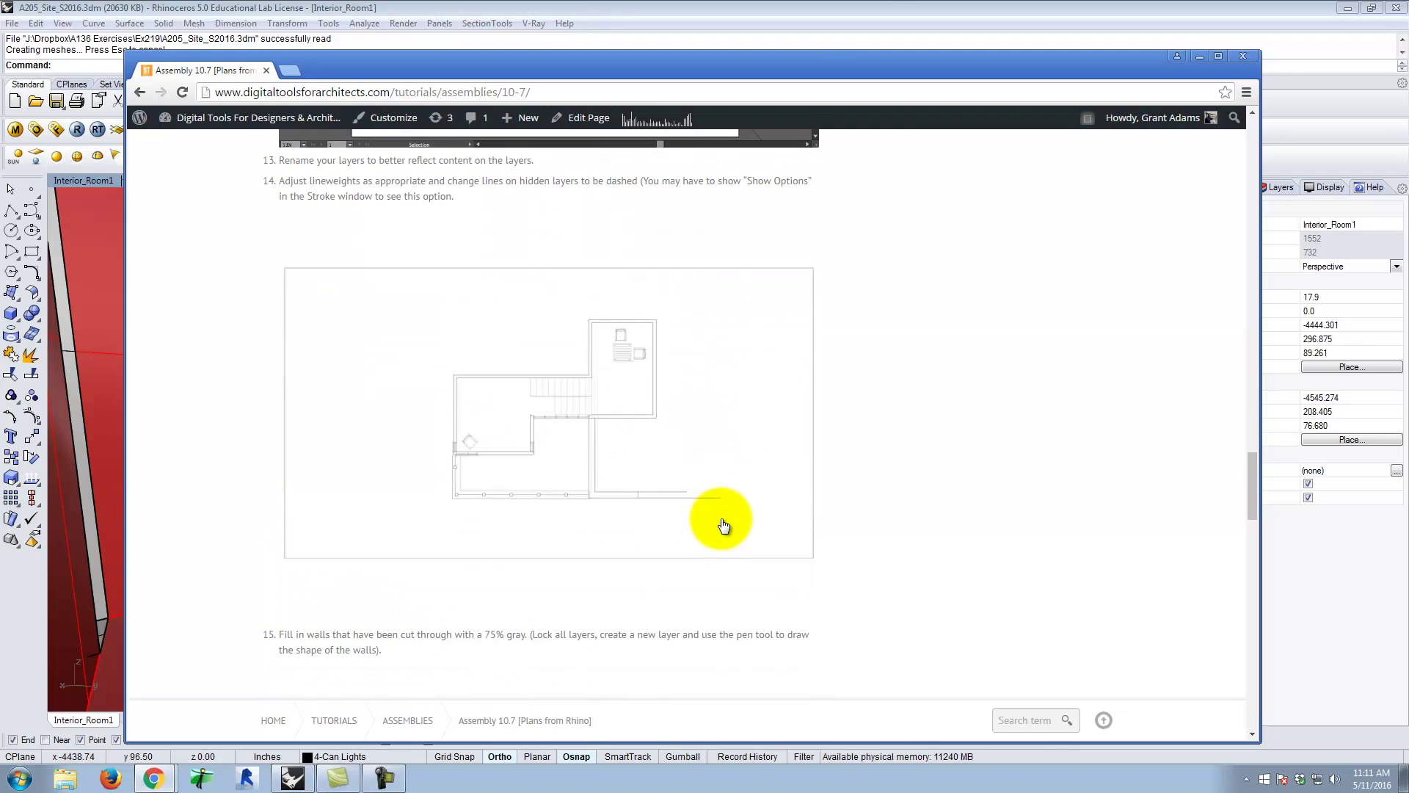
{"action": "scroll", "coordinate": [724, 525], "scroll_direction": "down", "scroll_amount": 8}
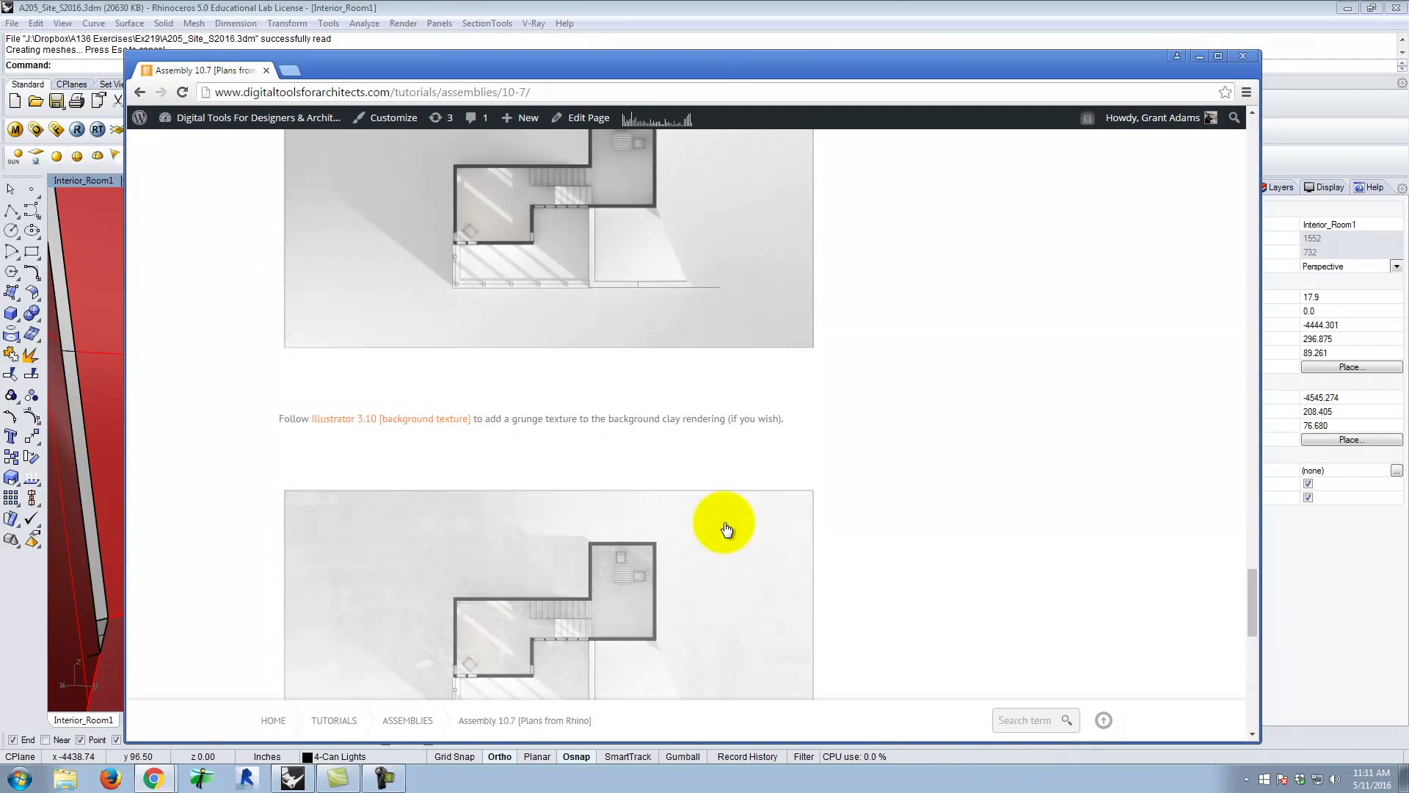
{"action": "scroll", "coordinate": [729, 528], "scroll_direction": "down", "scroll_amount": 6}
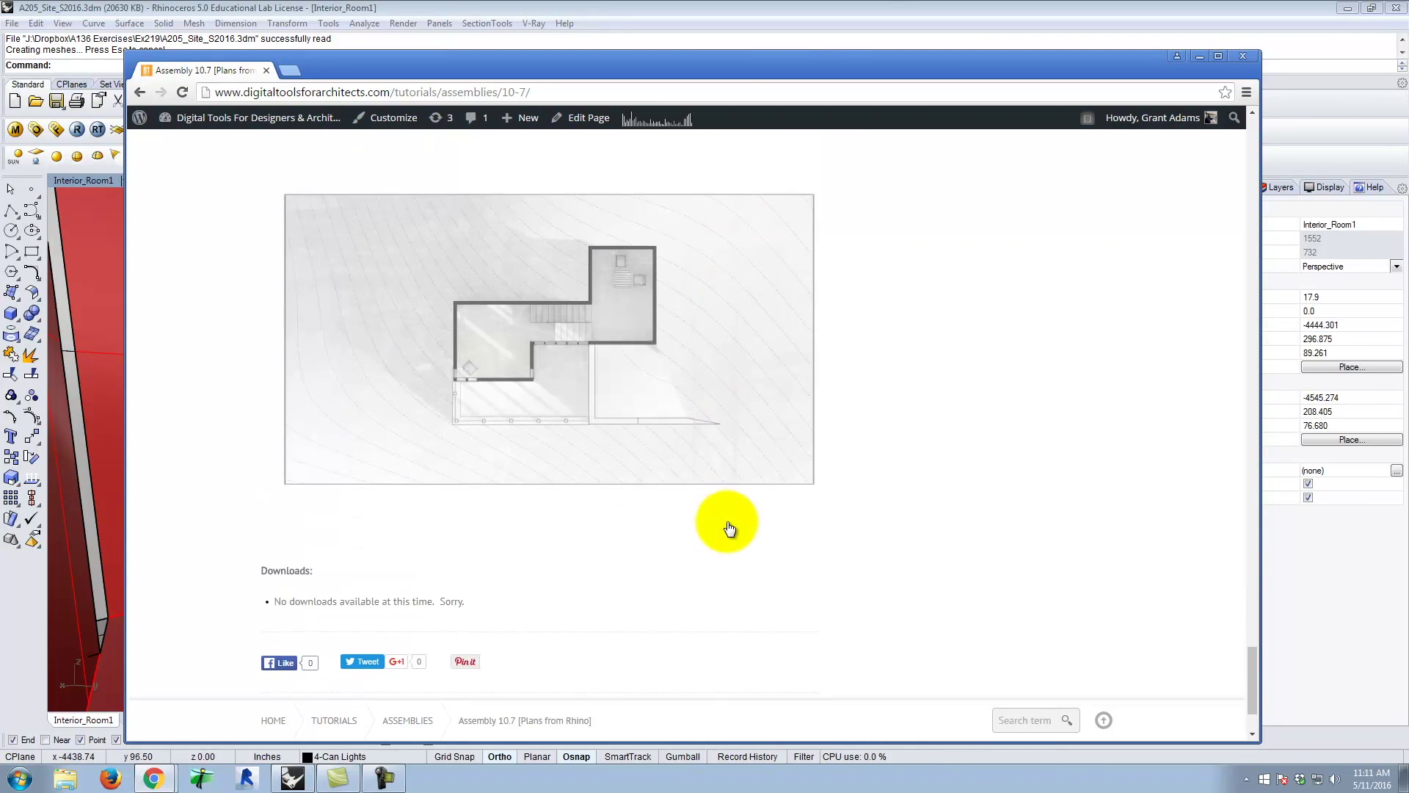
{"action": "scroll", "coordinate": [741, 522], "scroll_direction": "up", "scroll_amount": 13}
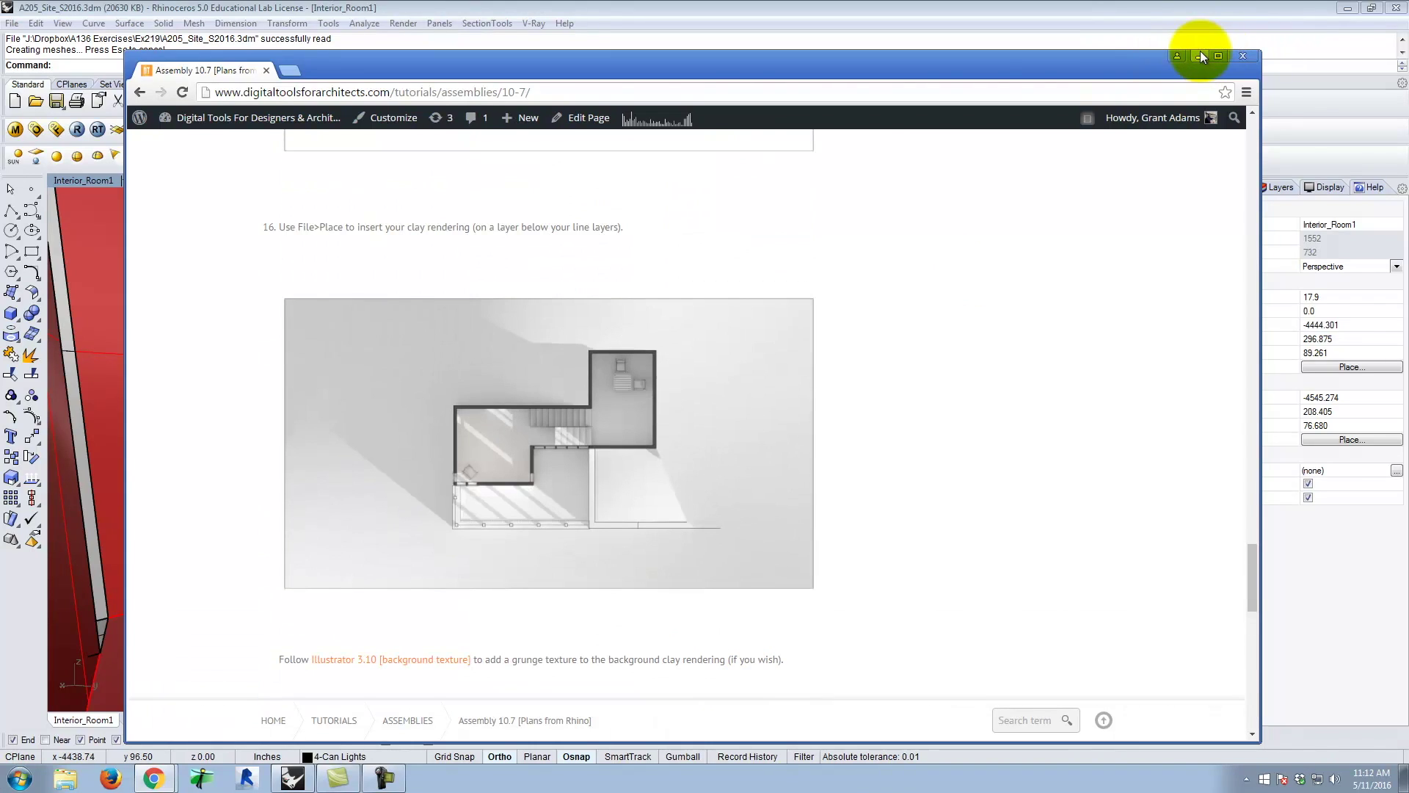
{"action": "left_click", "coordinate": [1201, 55]}
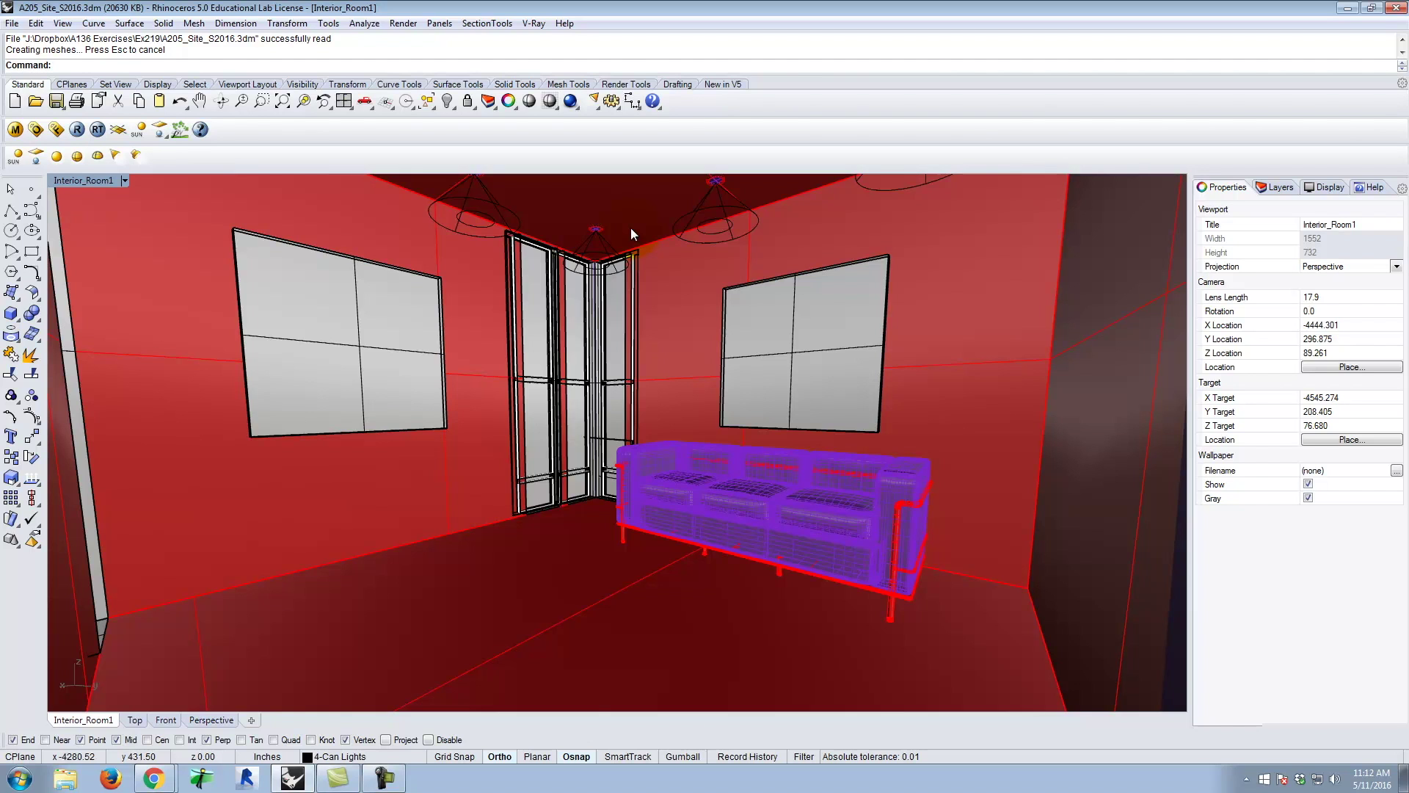
- Start saving a copy of the retreat site model and choose the Ex229 folder under A136 Exercises
{"action": "right_click_drag", "start_coordinate": [264, 302], "coordinate": [733, 455]}
{"action": "scroll", "coordinate": [848, 355], "scroll_direction": "up", "scroll_amount": 2}
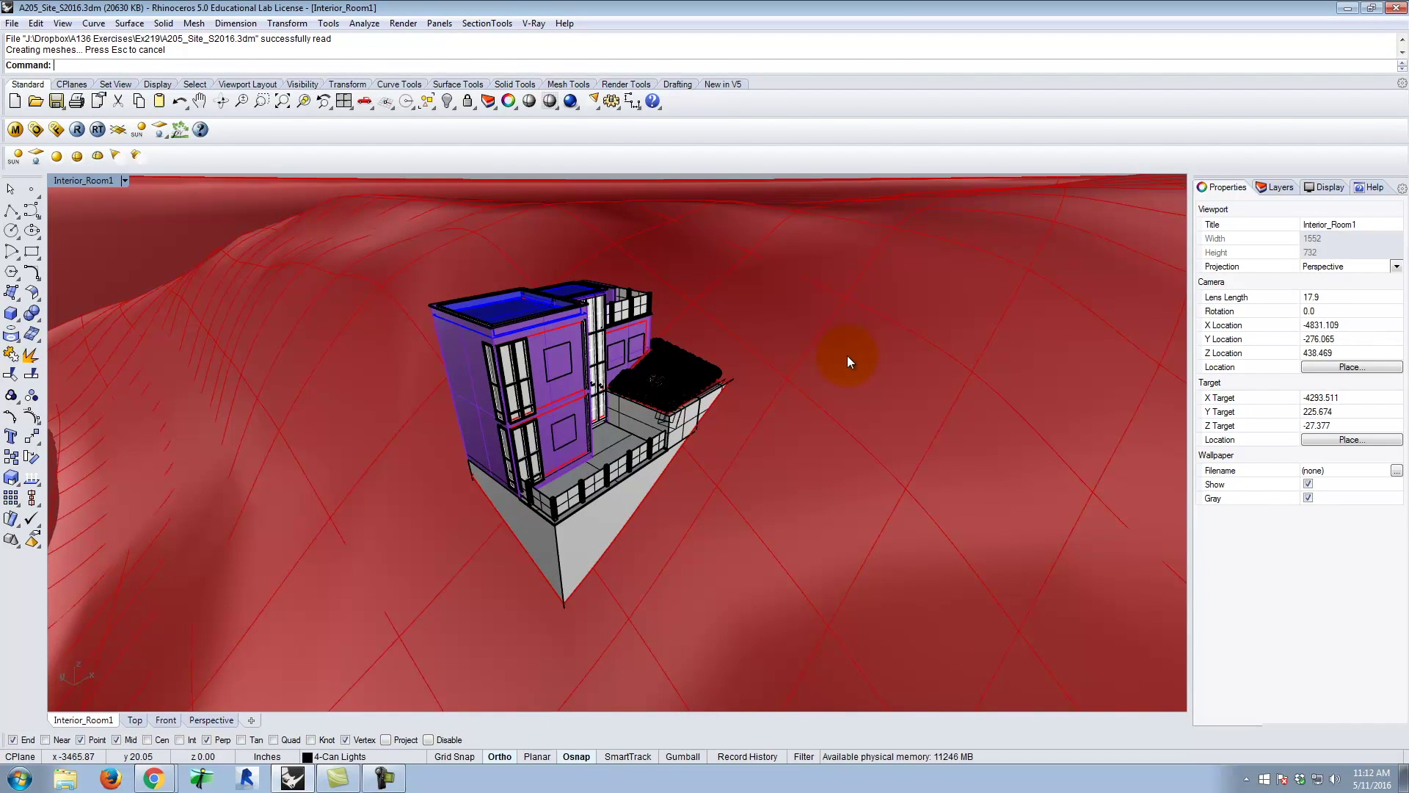
{"action": "left_click", "coordinate": [696, 405]}
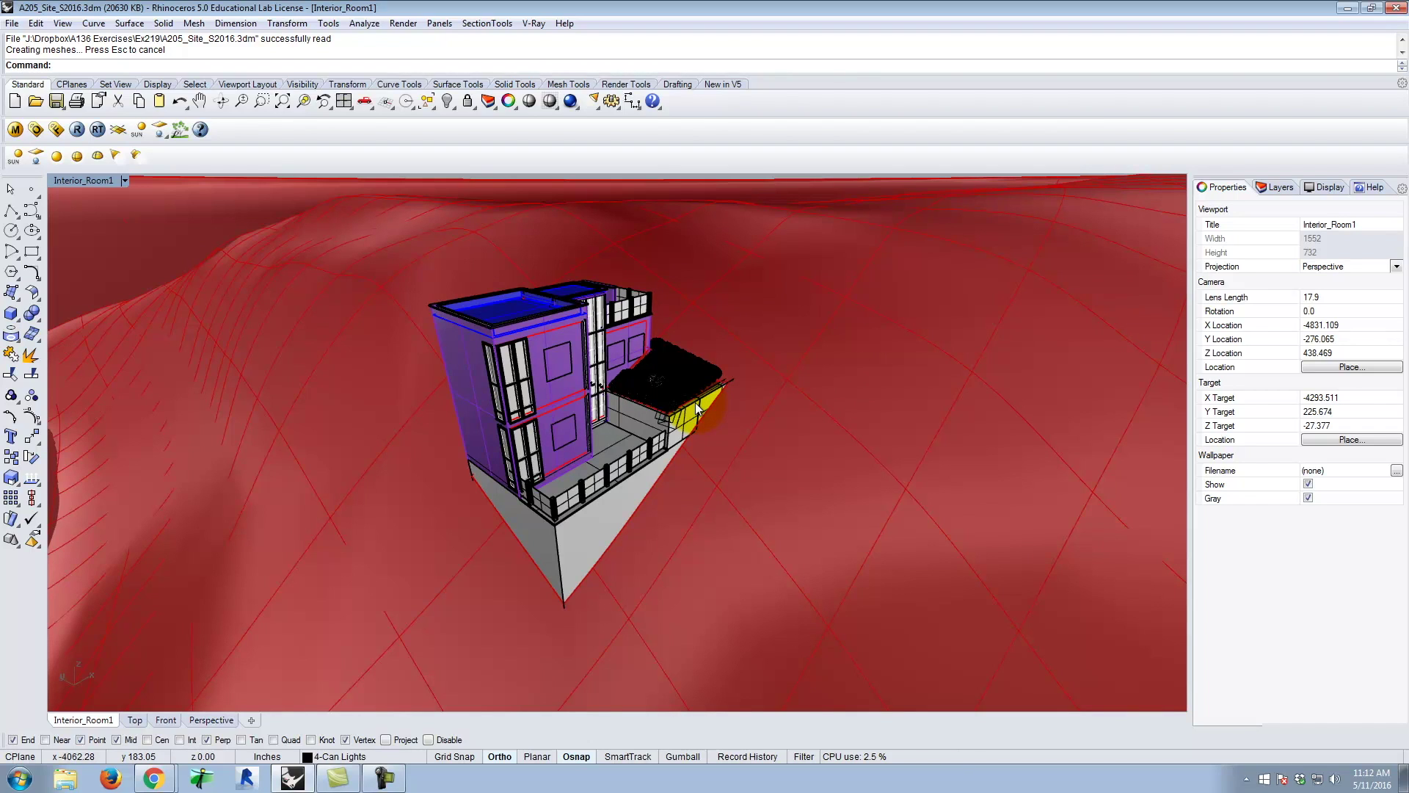
{"action": "left_click", "coordinate": [11, 23]}
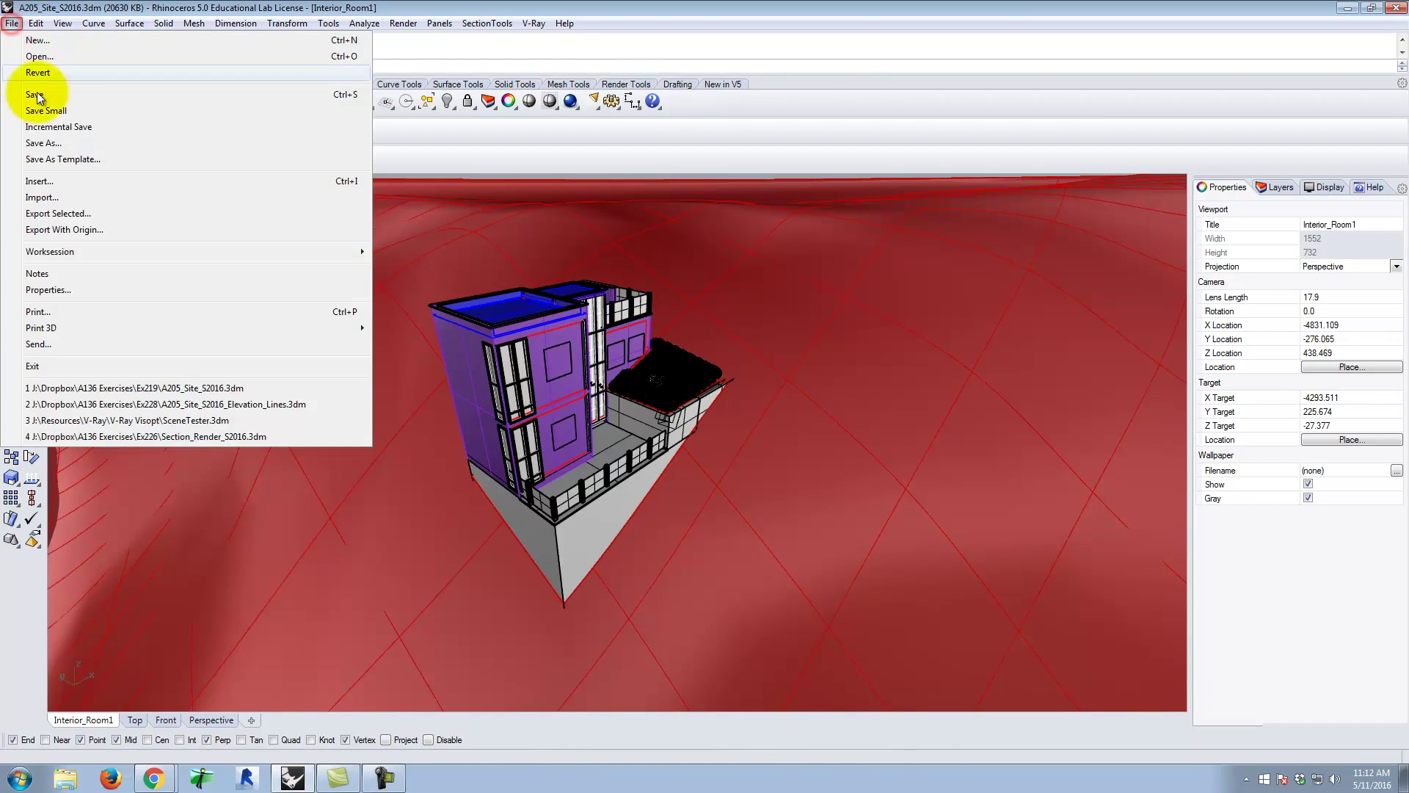
{"action": "left_click", "coordinate": [63, 146]}
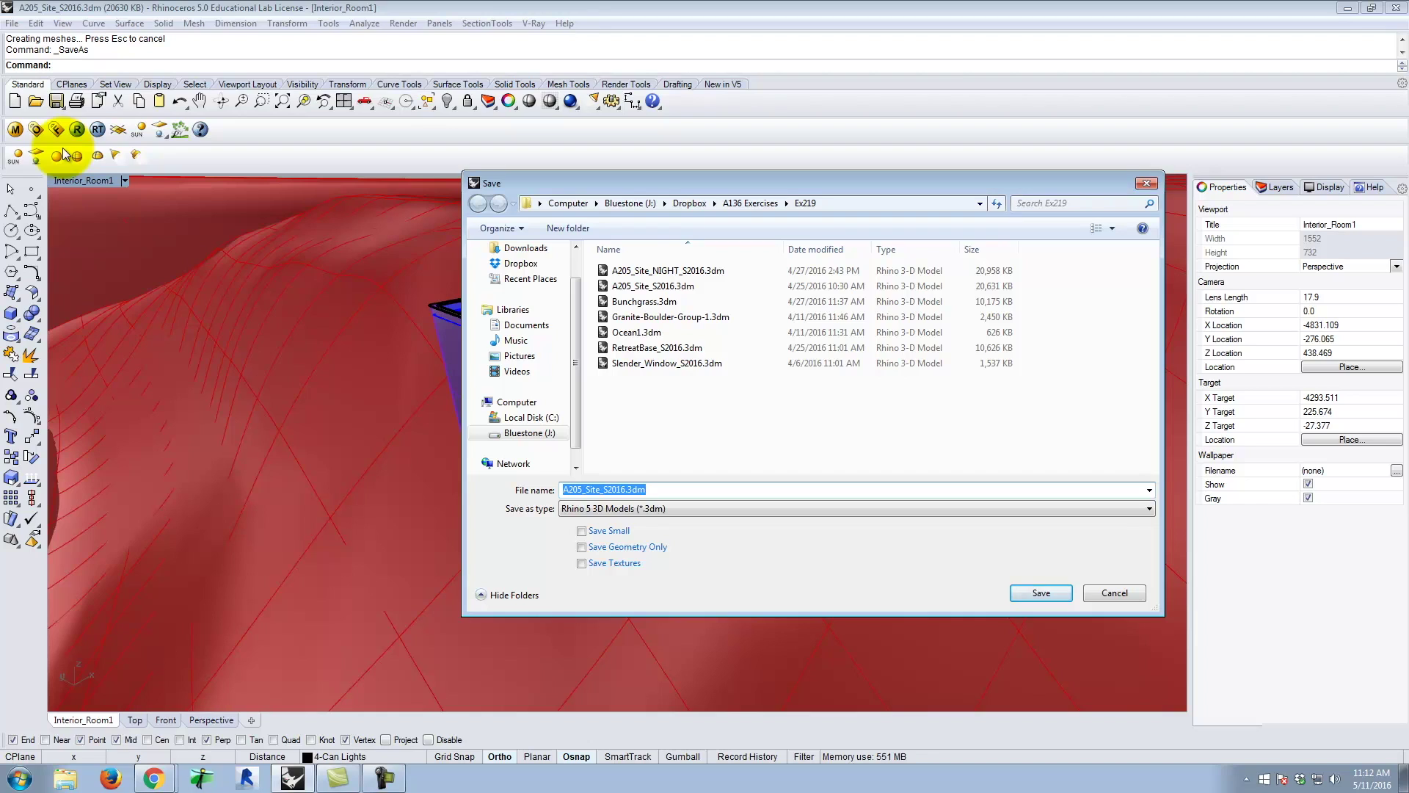
{"action": "left_click", "coordinate": [744, 204]}
{"action": "left_click_drag", "start_coordinate": [1155, 301], "coordinate": [1132, 465]}
{"action": "double_click", "coordinate": [659, 433]}
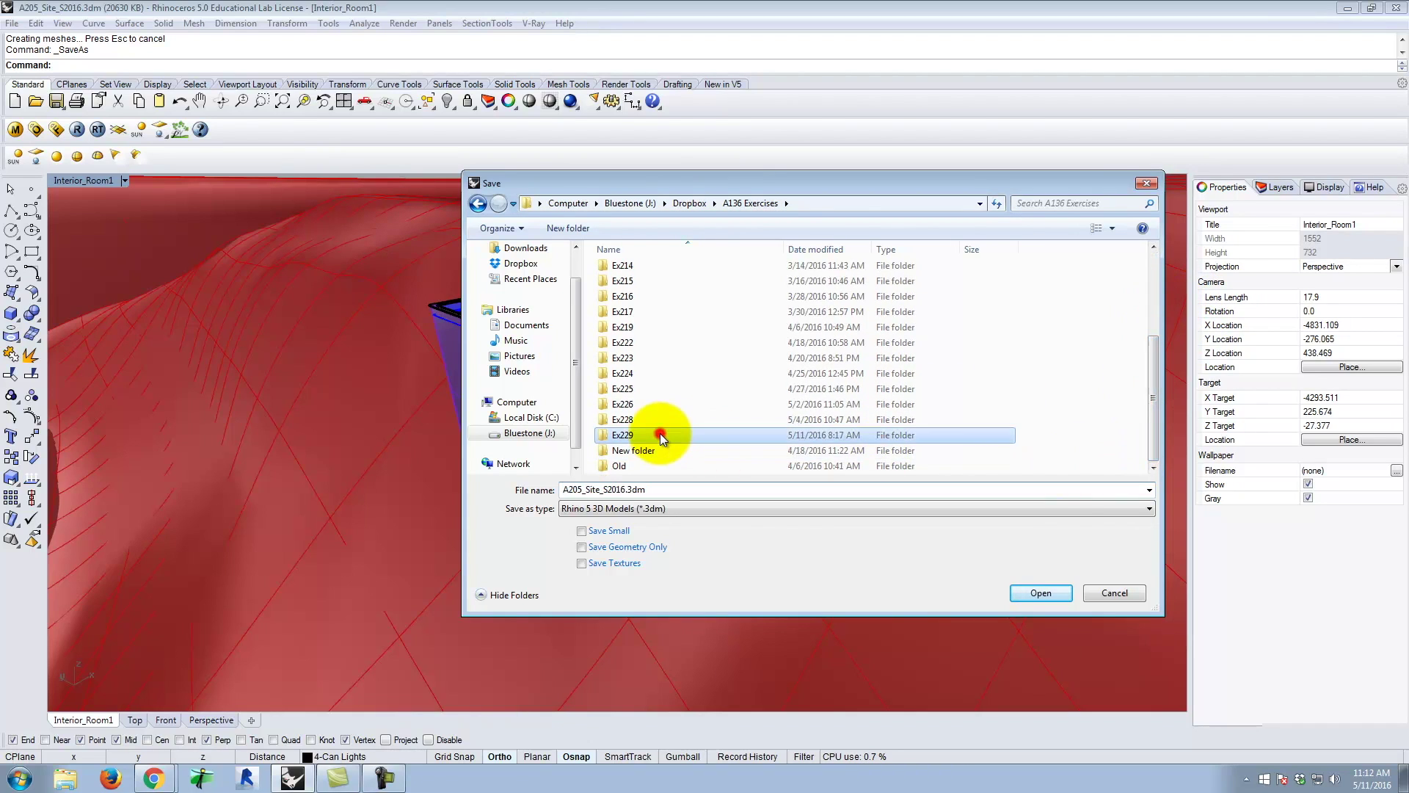
- Name the copy Retreat Plan _S2016.3dm and save it as a Rhino 5 3D model
{"action": "left_click", "coordinate": [610, 496]}
{"action": "left_click", "coordinate": [674, 487]}
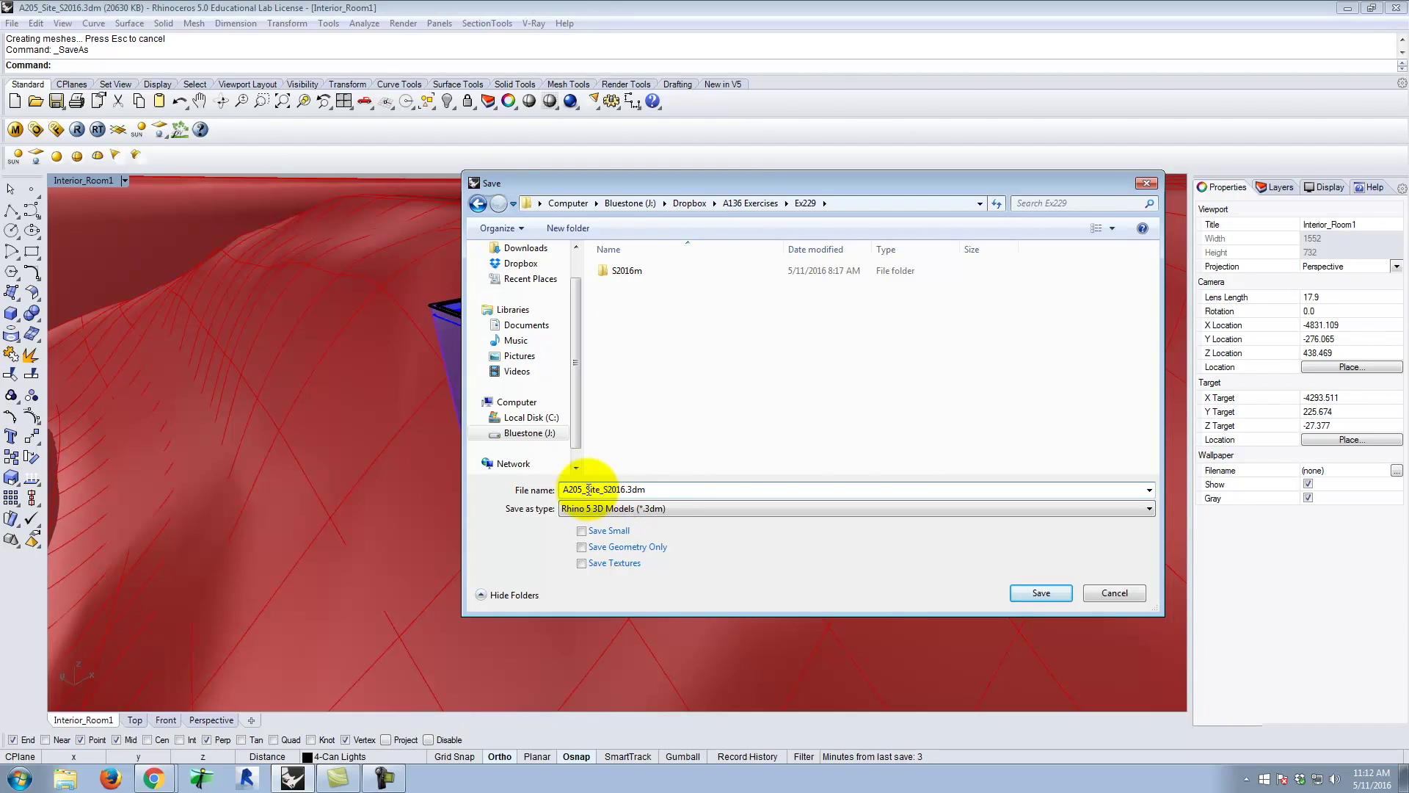
{"action": "left_click_drag", "start_coordinate": [564, 489], "coordinate": [601, 492]}
{"action": "type", "text": "Retreat Pa"}
{"action": "key", "text": "BackSpace"}
{"action": "type", "text": "lan"}
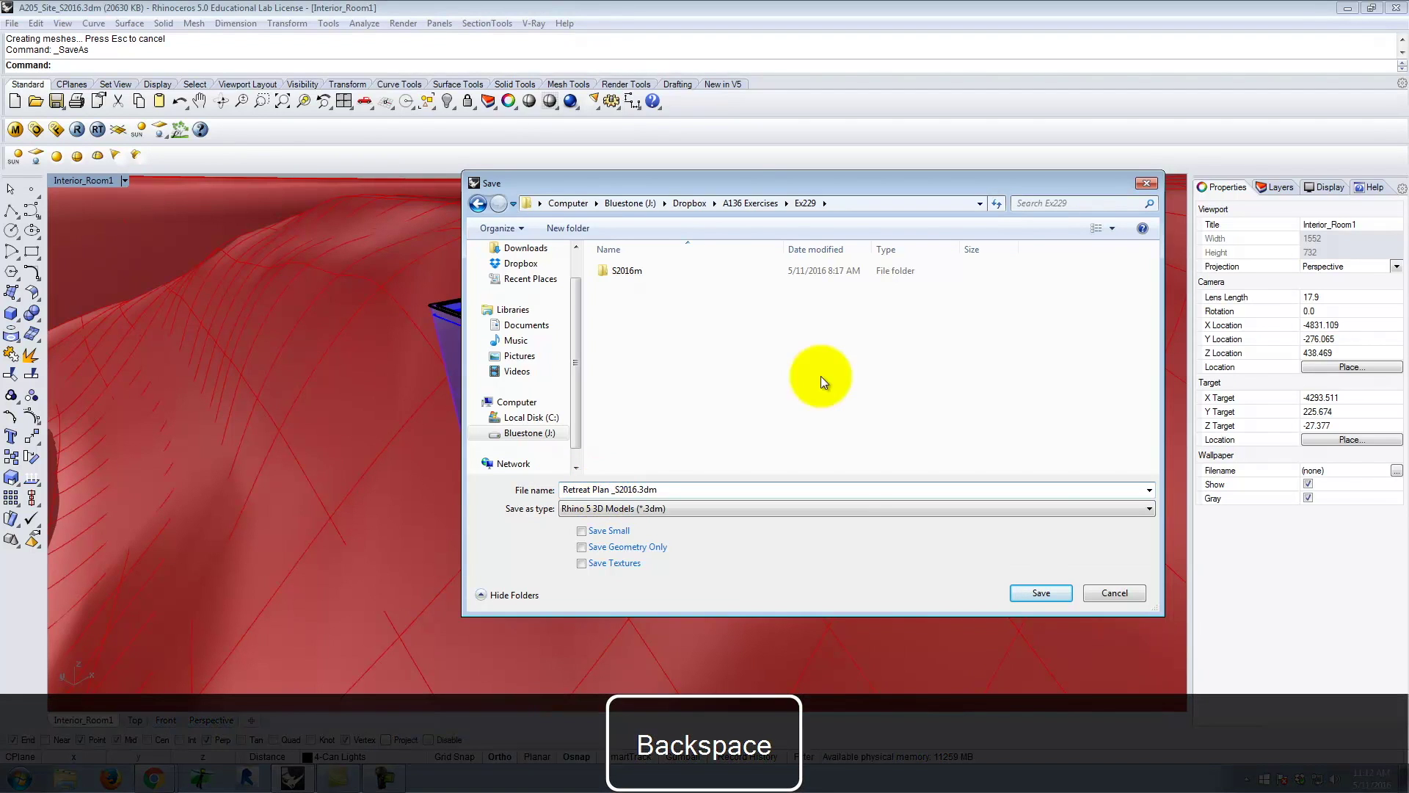
{"action": "left_click", "coordinate": [1045, 587]}
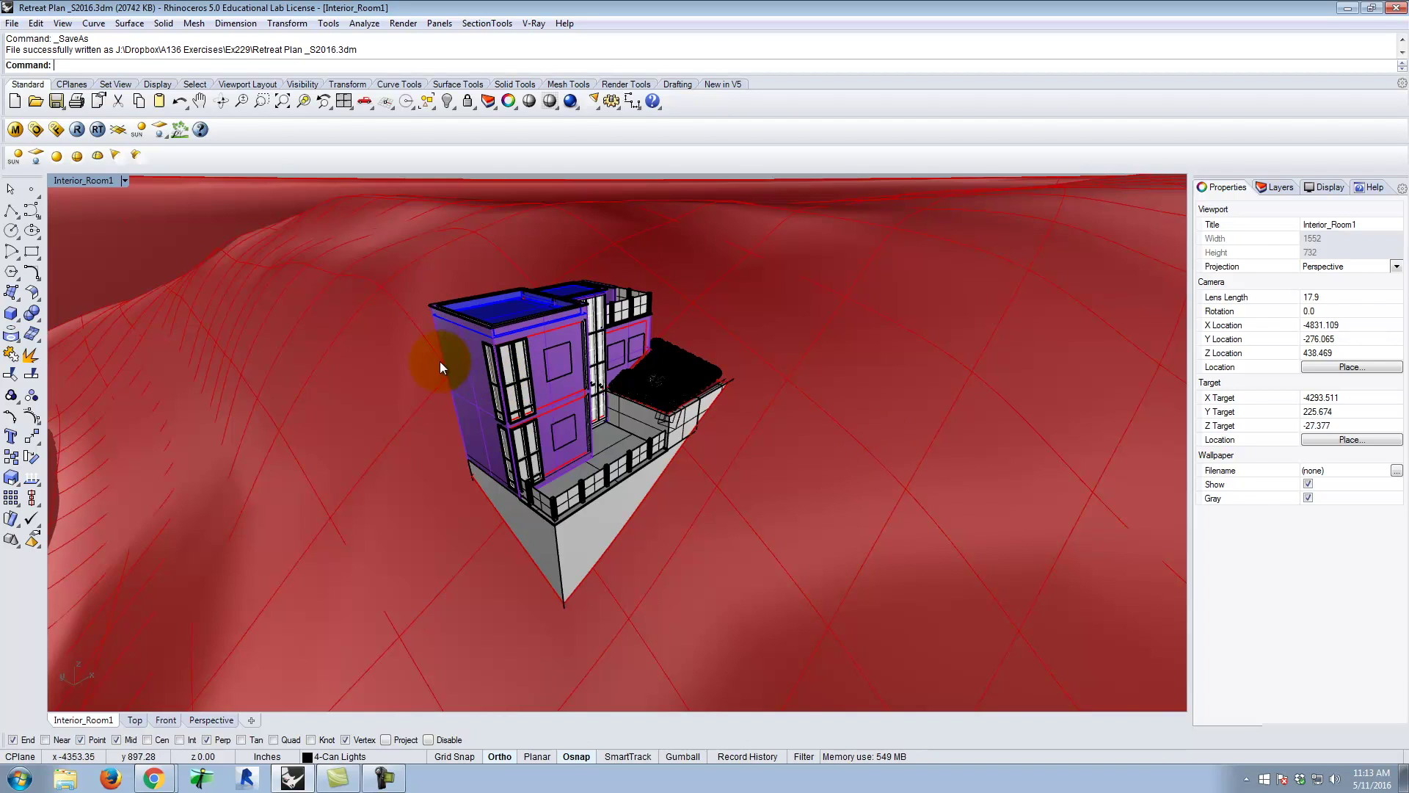
- Select the large ocean block around the terrain and check which layer it is assigned to
{"action": "scroll", "coordinate": [434, 367], "scroll_direction": "down", "scroll_amount": 2}
{"action": "scroll", "coordinate": [471, 362], "scroll_direction": "down", "scroll_amount": 4}
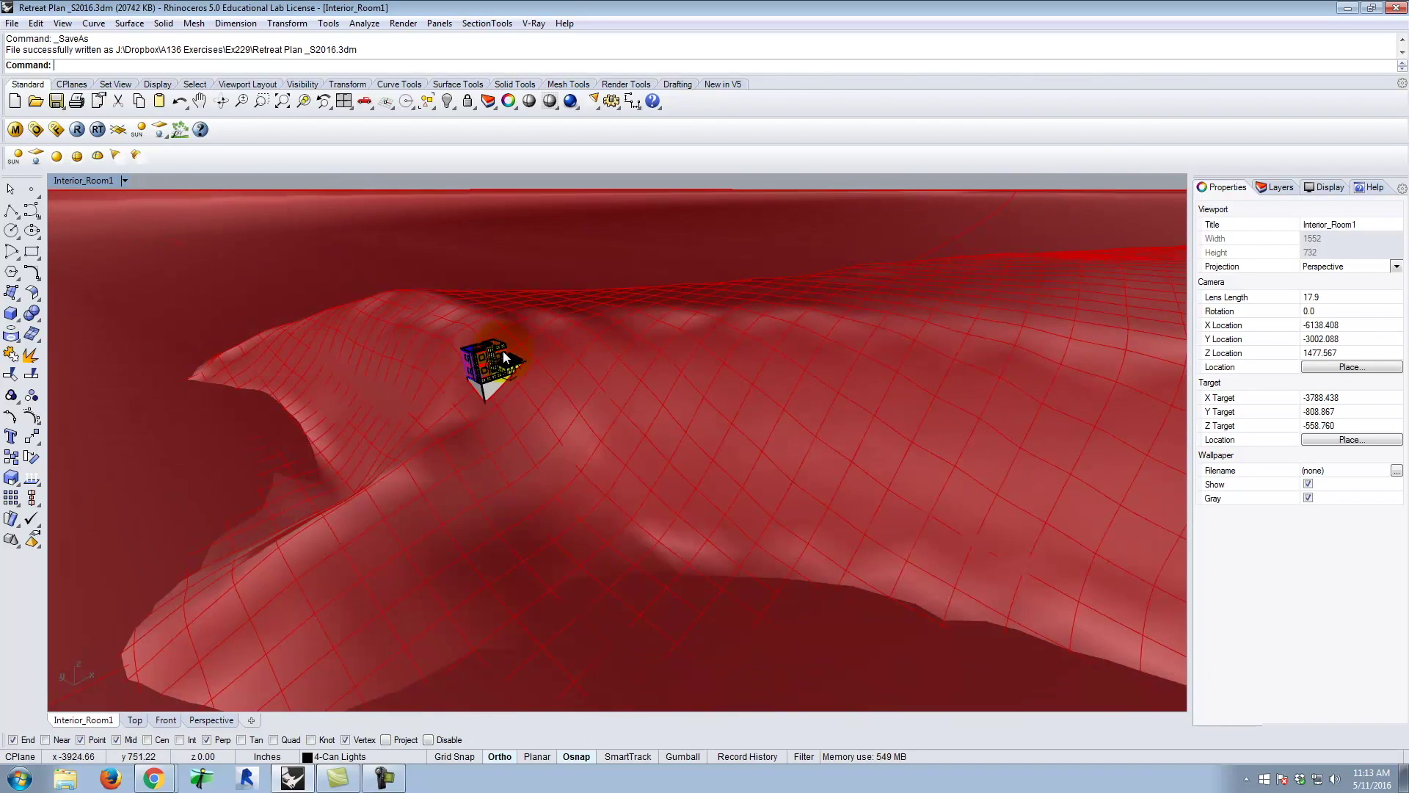
{"action": "left_click", "coordinate": [1280, 188]}
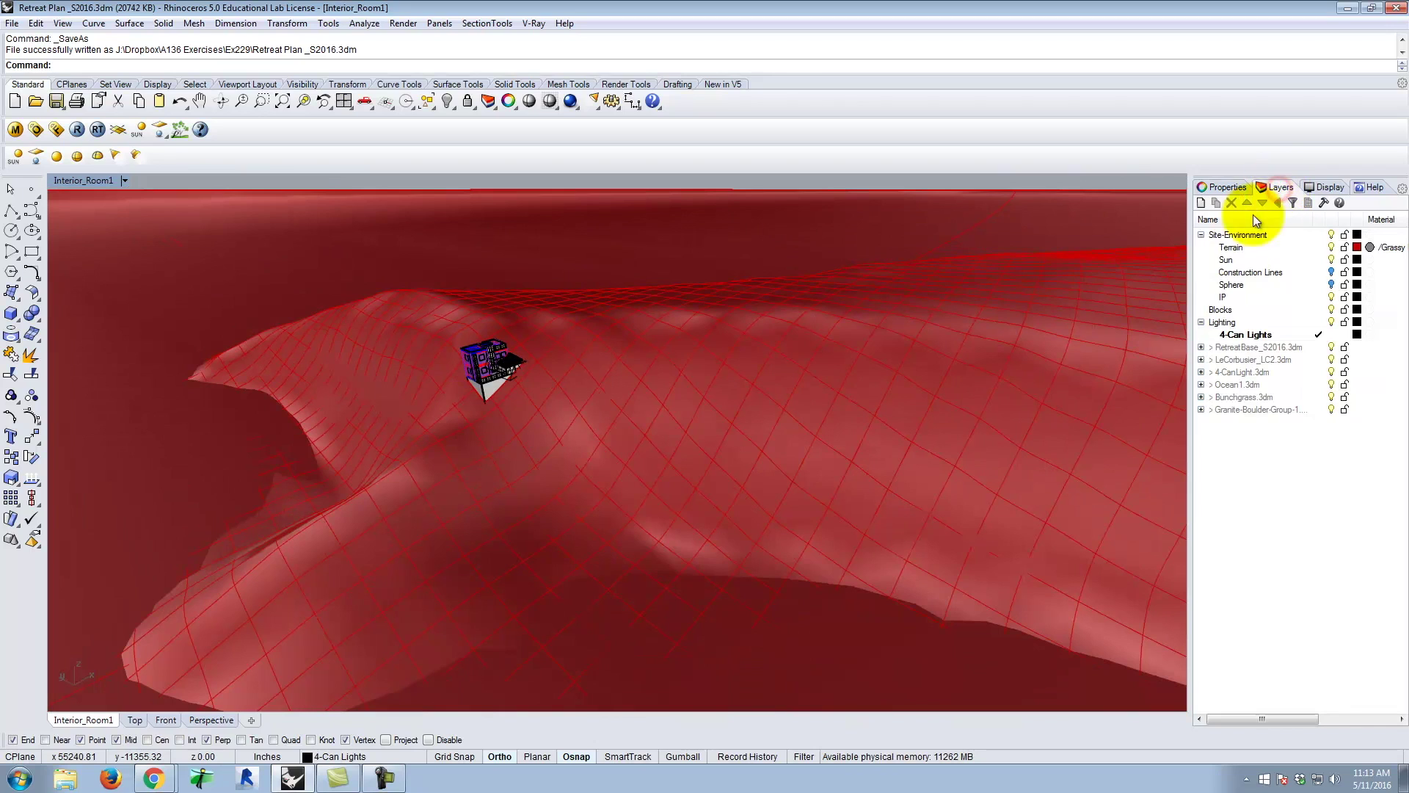
{"action": "left_click", "coordinate": [698, 230]}
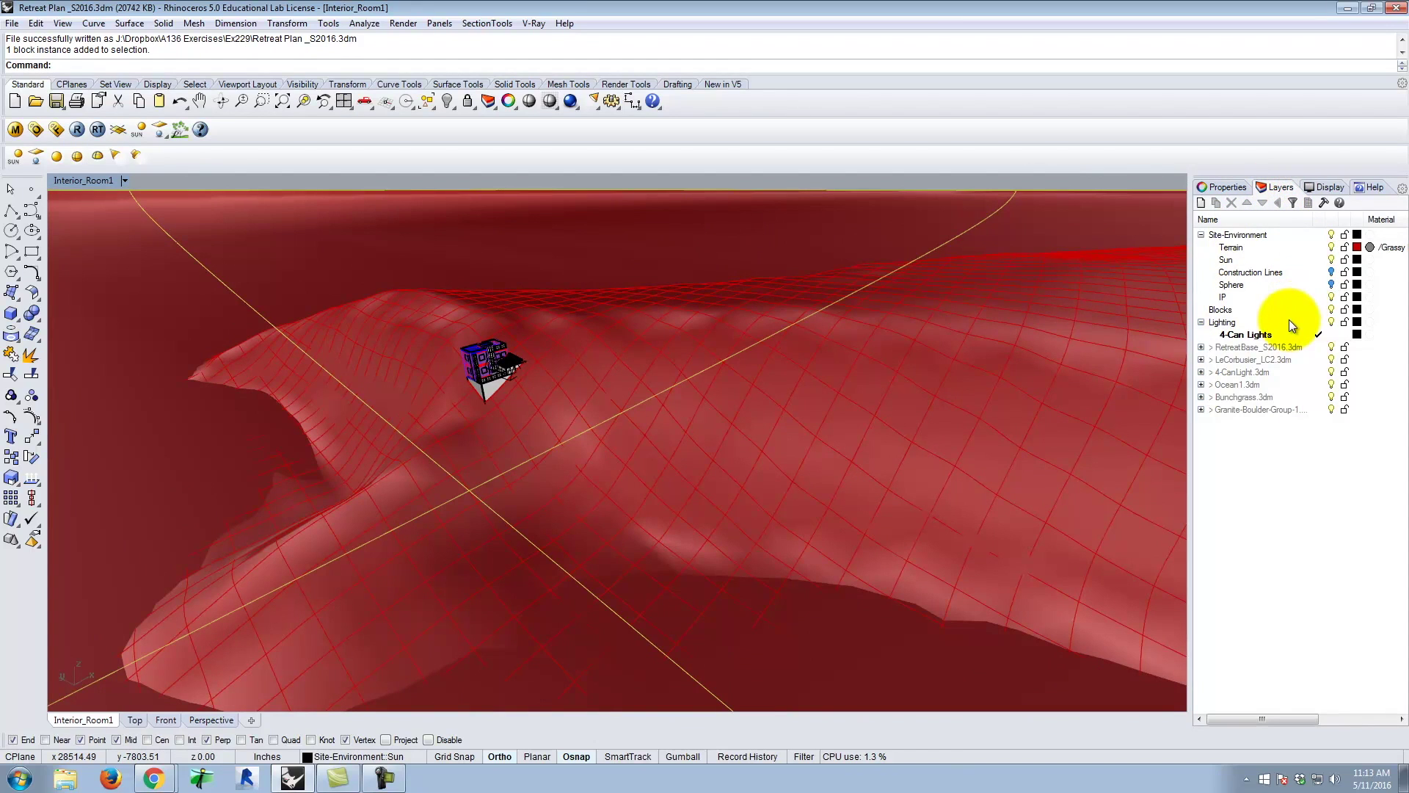
{"action": "left_click", "coordinate": [1330, 309]}
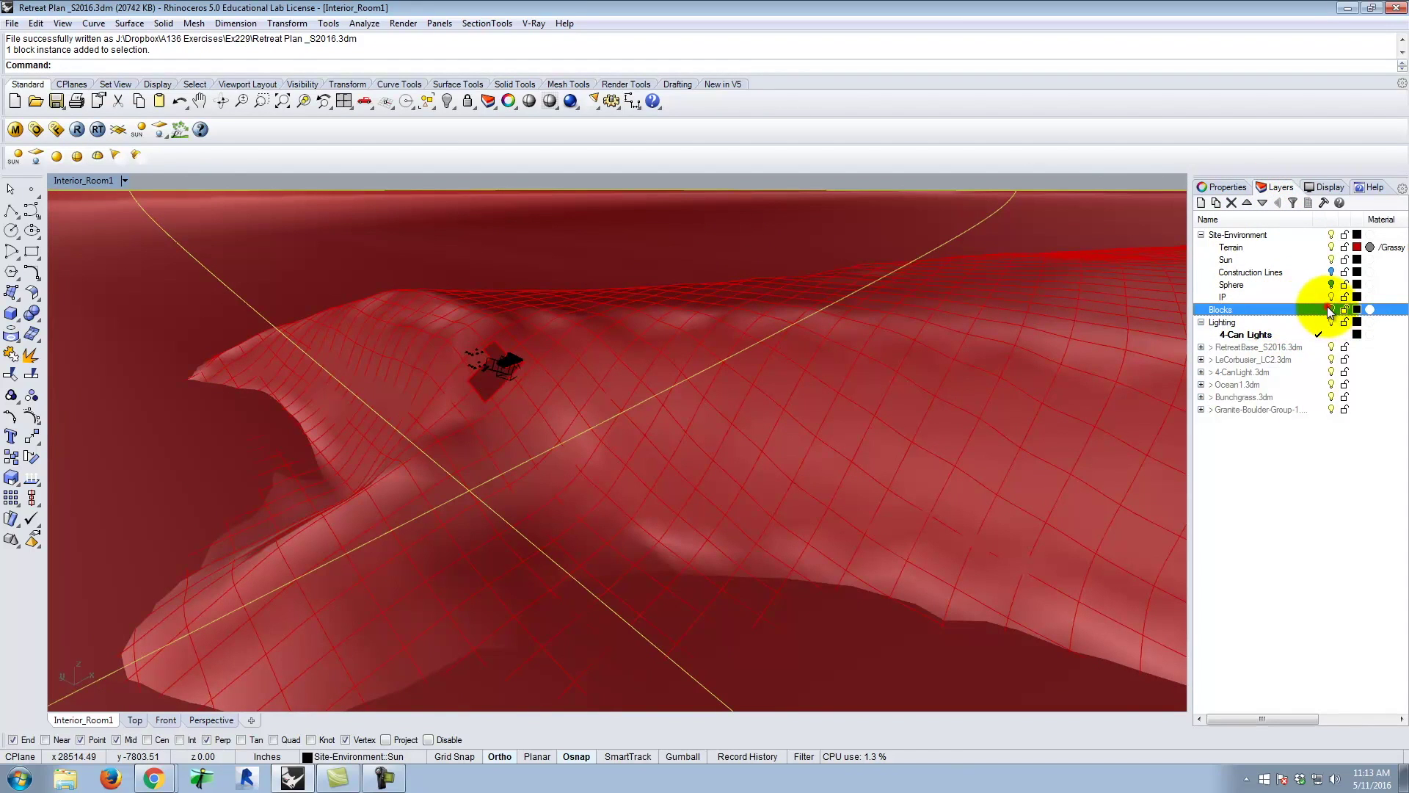
{"action": "left_click", "coordinate": [1330, 310]}
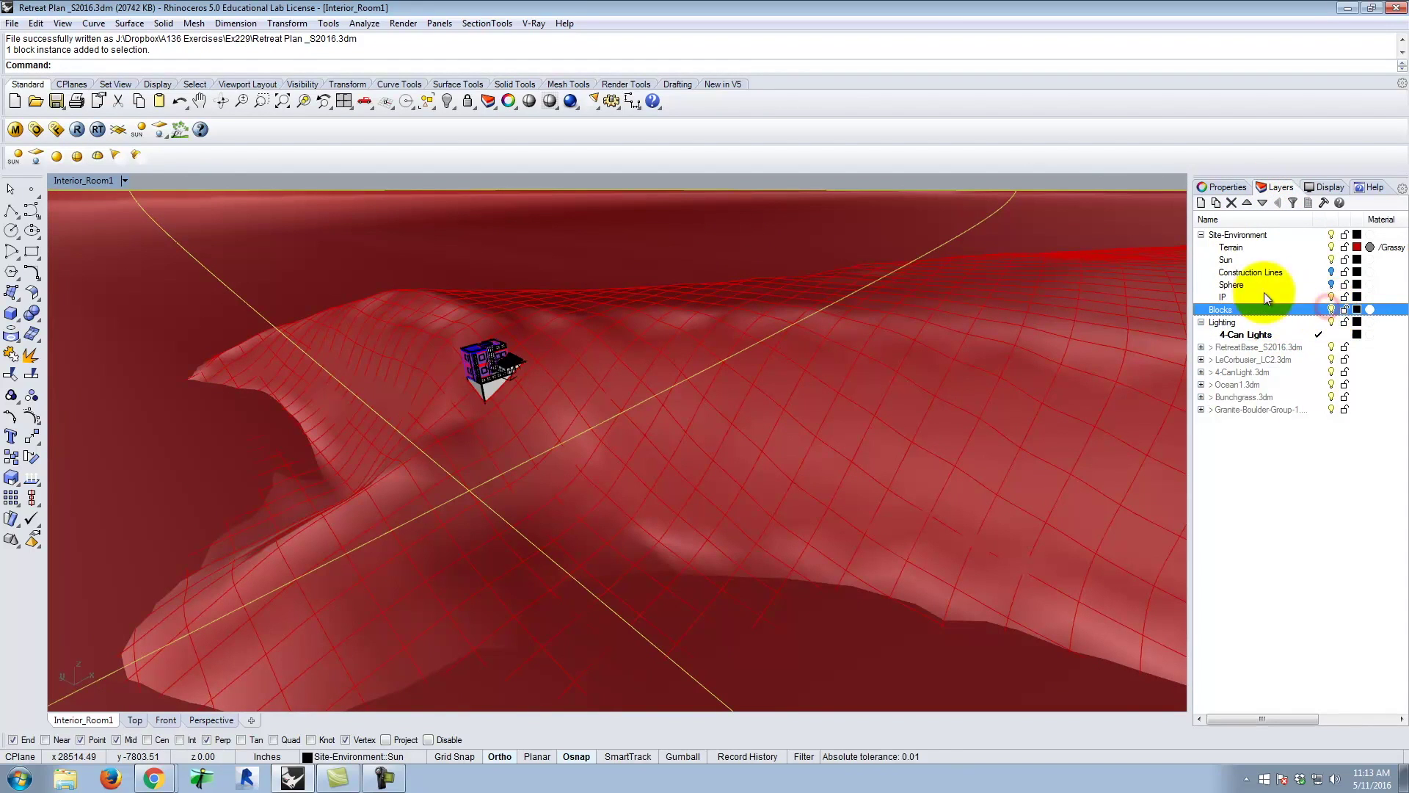
{"action": "left_click", "coordinate": [1219, 186]}
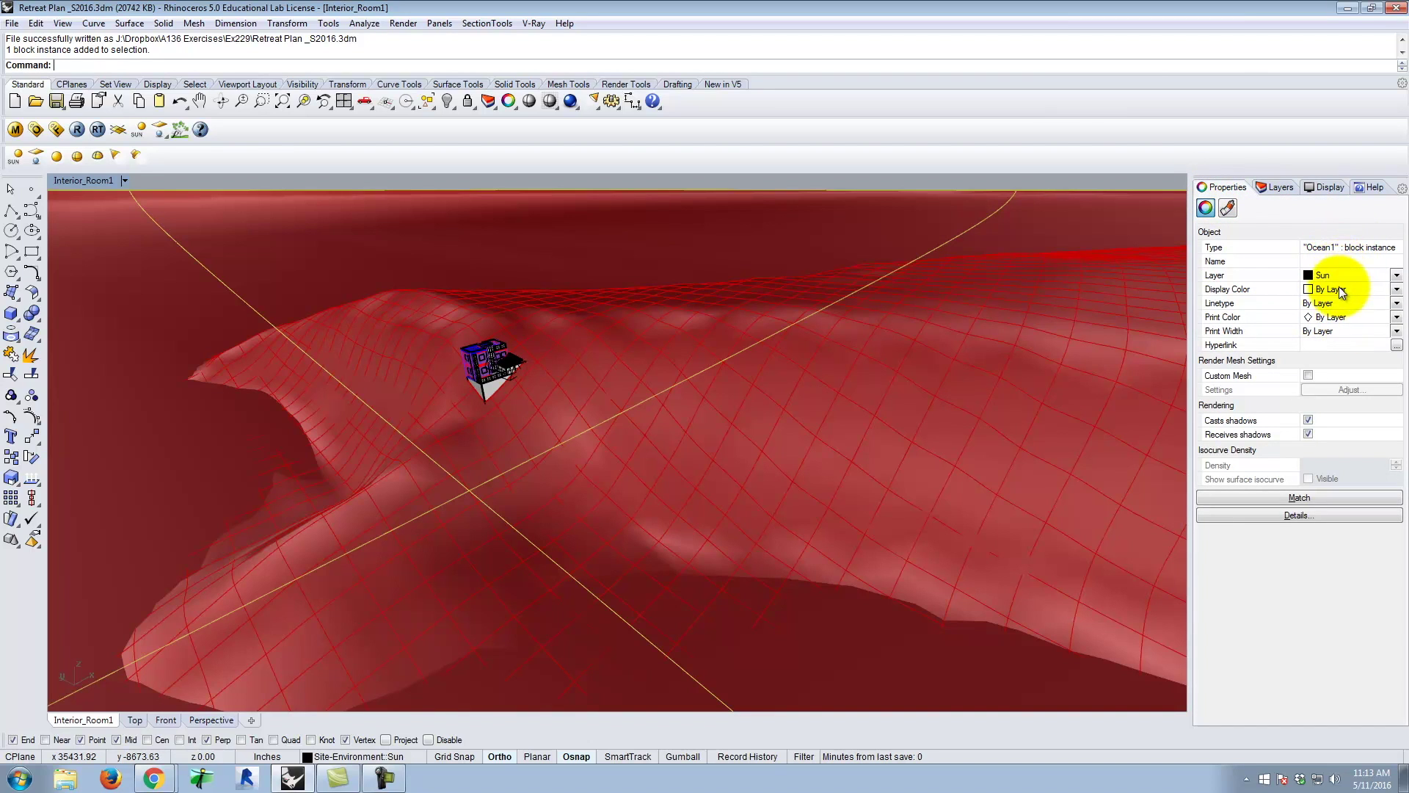
- Create a sublayer named Ocean under Site-Environment
{"action": "left_click", "coordinate": [1281, 185]}
{"action": "left_click", "coordinate": [1238, 234]}
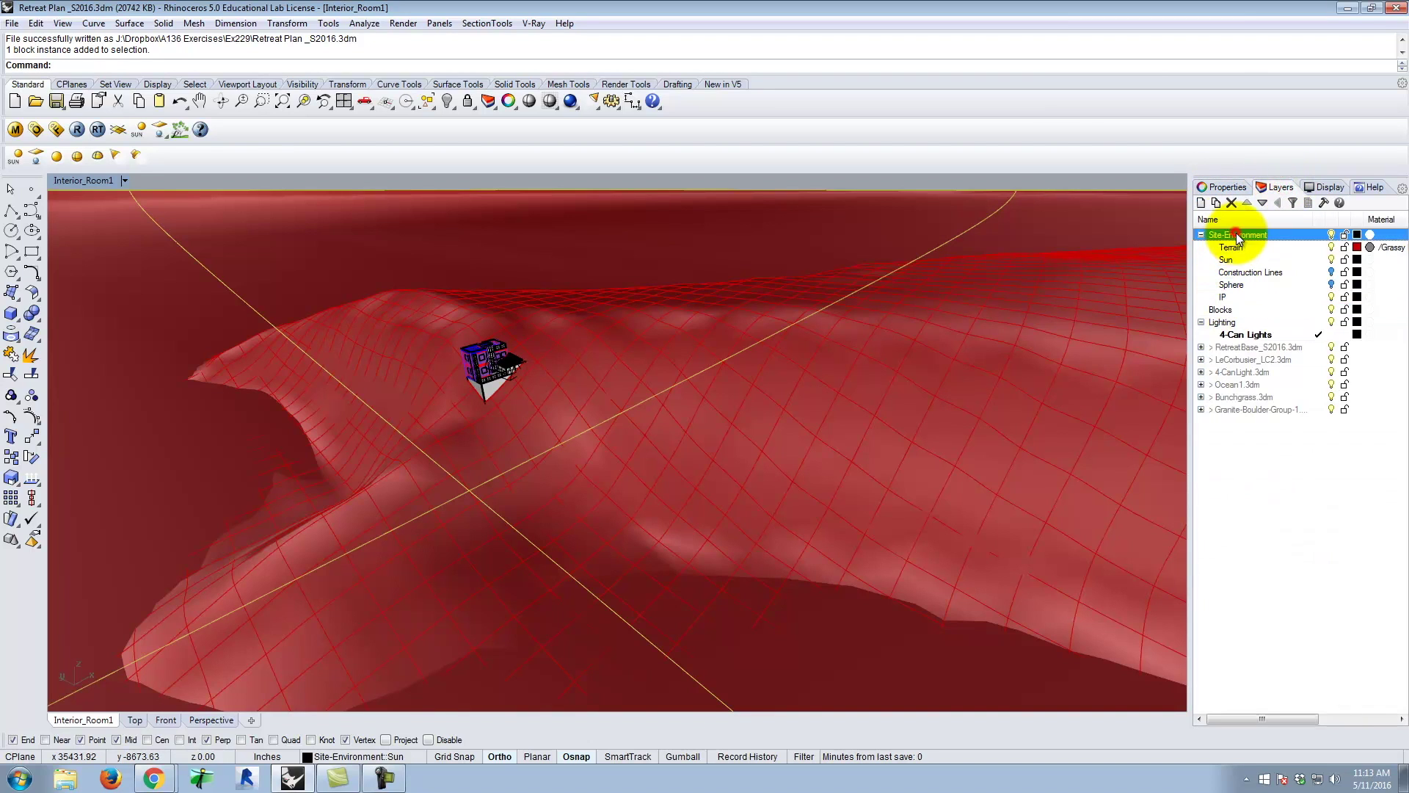
{"action": "left_click", "coordinate": [1216, 203]}
{"action": "type", "text": "Ocean"}
{"action": "key", "text": "Return"}
- Move the selected ocean block onto the Ocean layer and turn that layer off
{"action": "right_click", "coordinate": [1278, 310]}
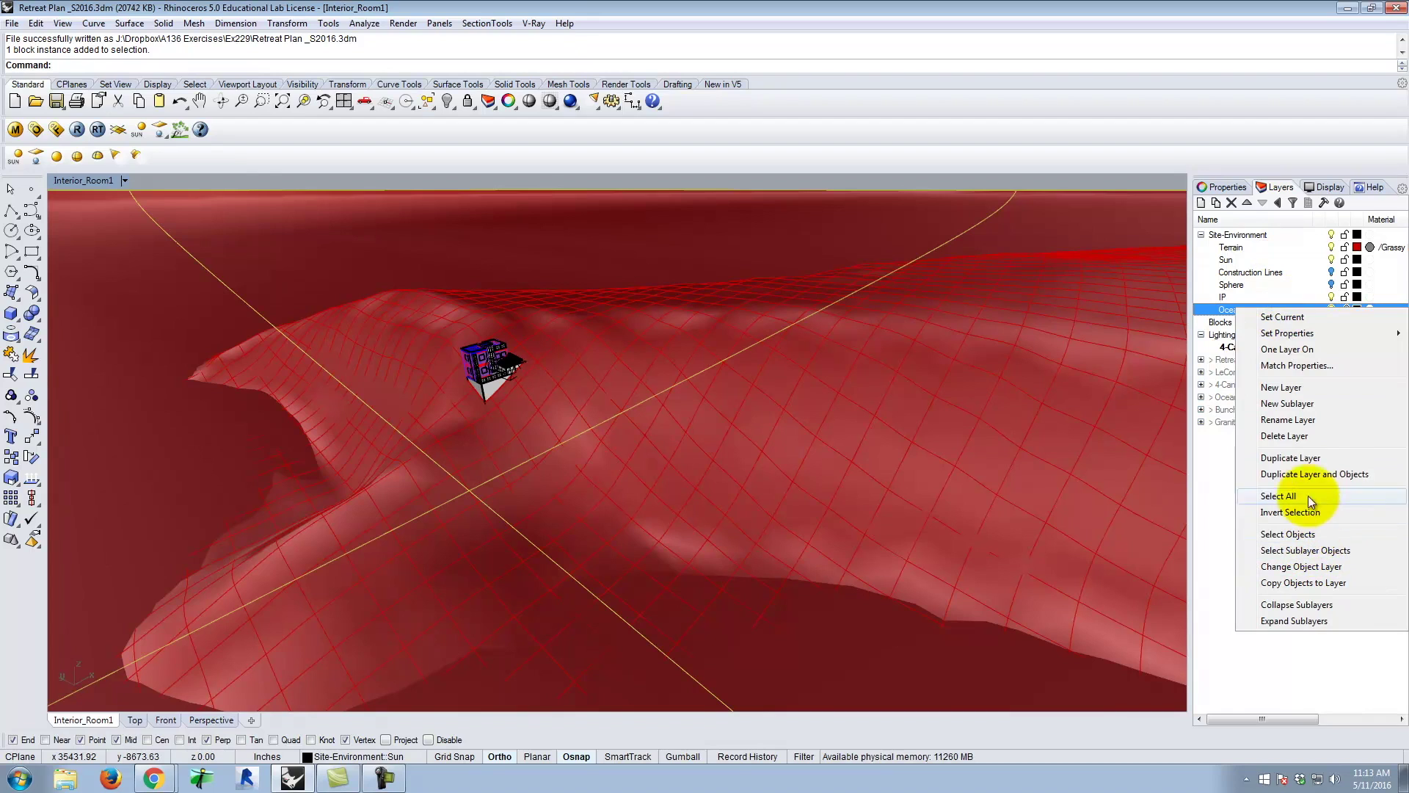
{"action": "left_click", "coordinate": [1311, 568]}
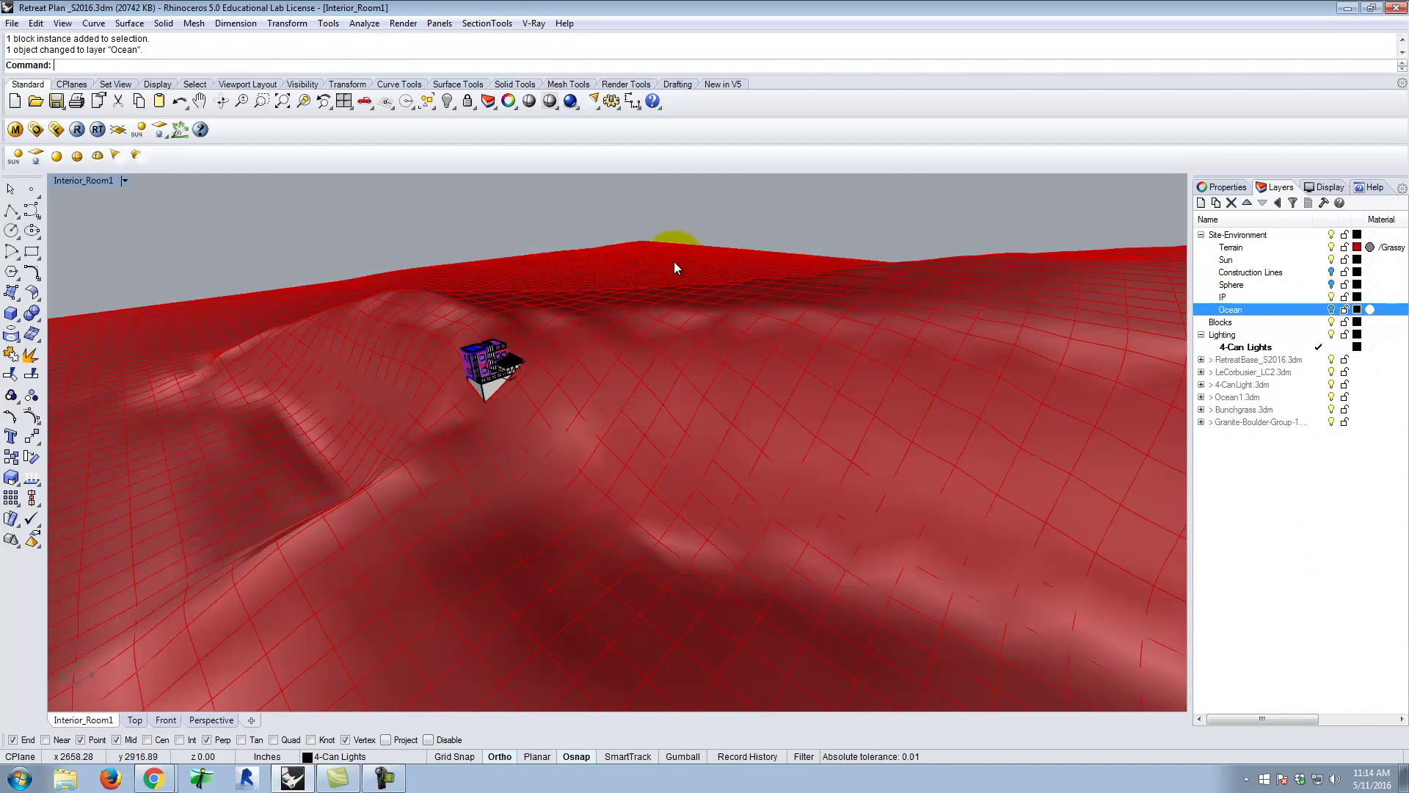
- Switch to the four-viewport layout and draw a corner-to-corner plane in the Top view that extends beyond the whole terrain
{"action": "double_click", "coordinate": [110, 184]}
{"action": "scroll", "coordinate": [307, 299], "scroll_direction": "down", "scroll_amount": 3}
{"action": "scroll", "coordinate": [418, 327], "scroll_direction": "up", "scroll_amount": 10}
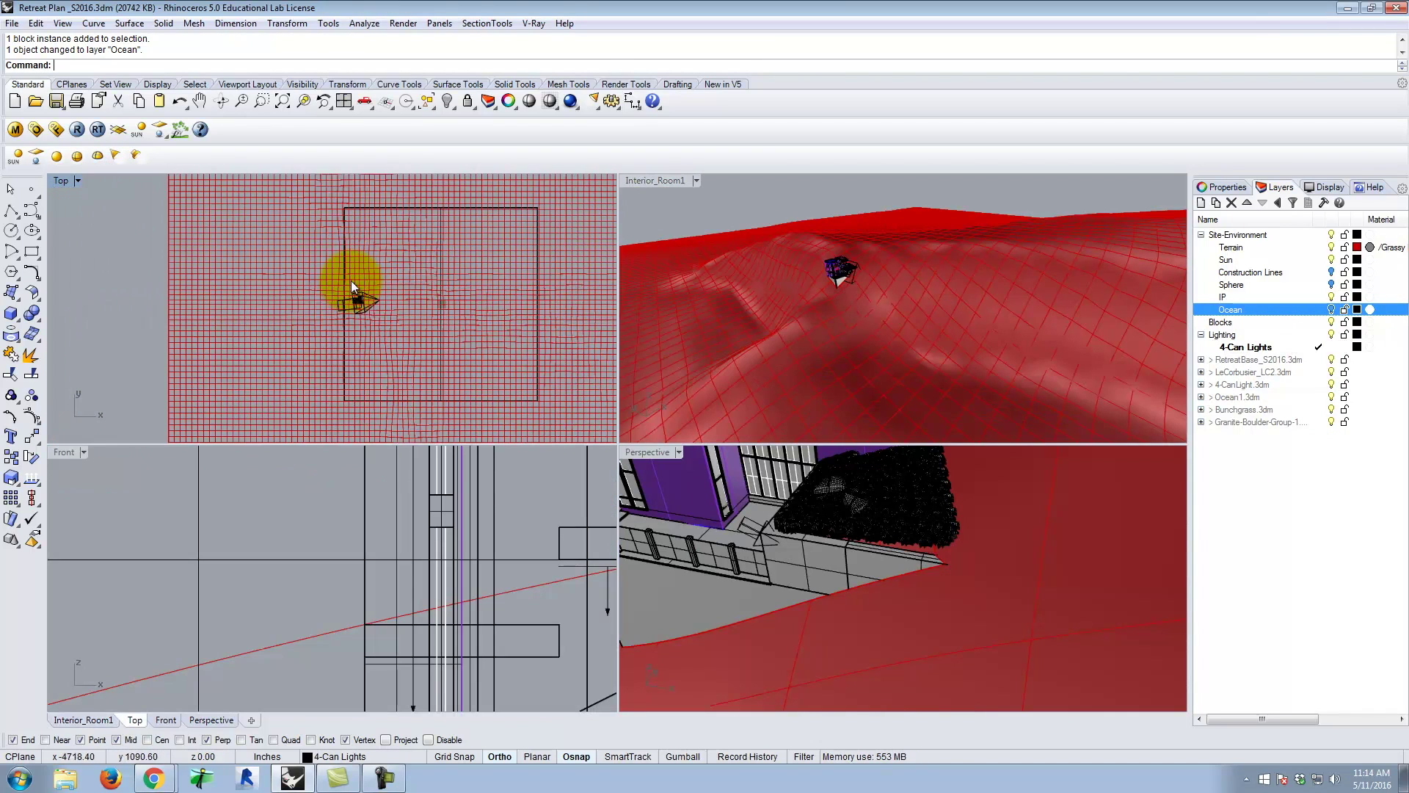
{"action": "scroll", "coordinate": [351, 280], "scroll_direction": "down", "scroll_amount": 6}
{"action": "left_click", "coordinate": [10, 295]}
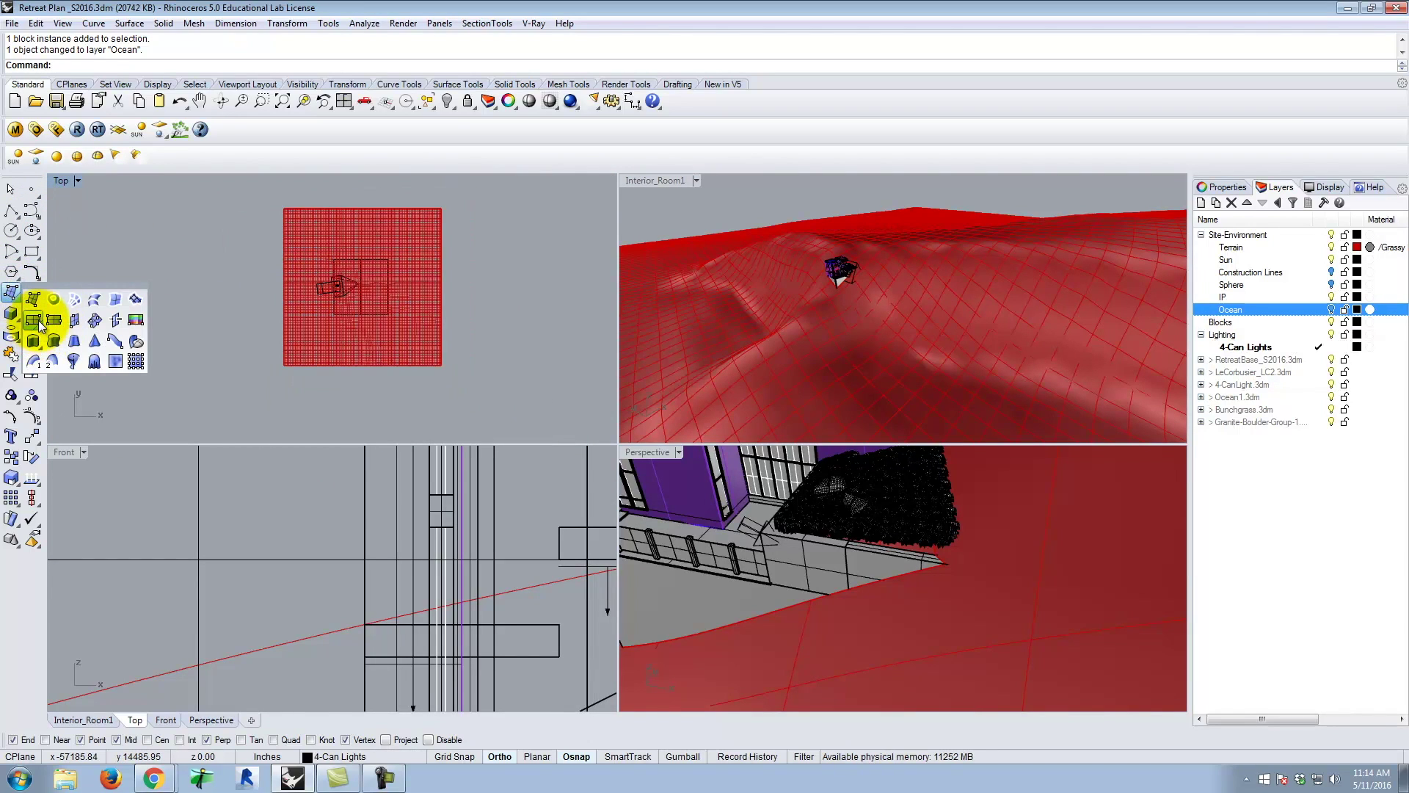
{"action": "left_click", "coordinate": [33, 320]}
{"action": "left_click", "coordinate": [270, 196]}
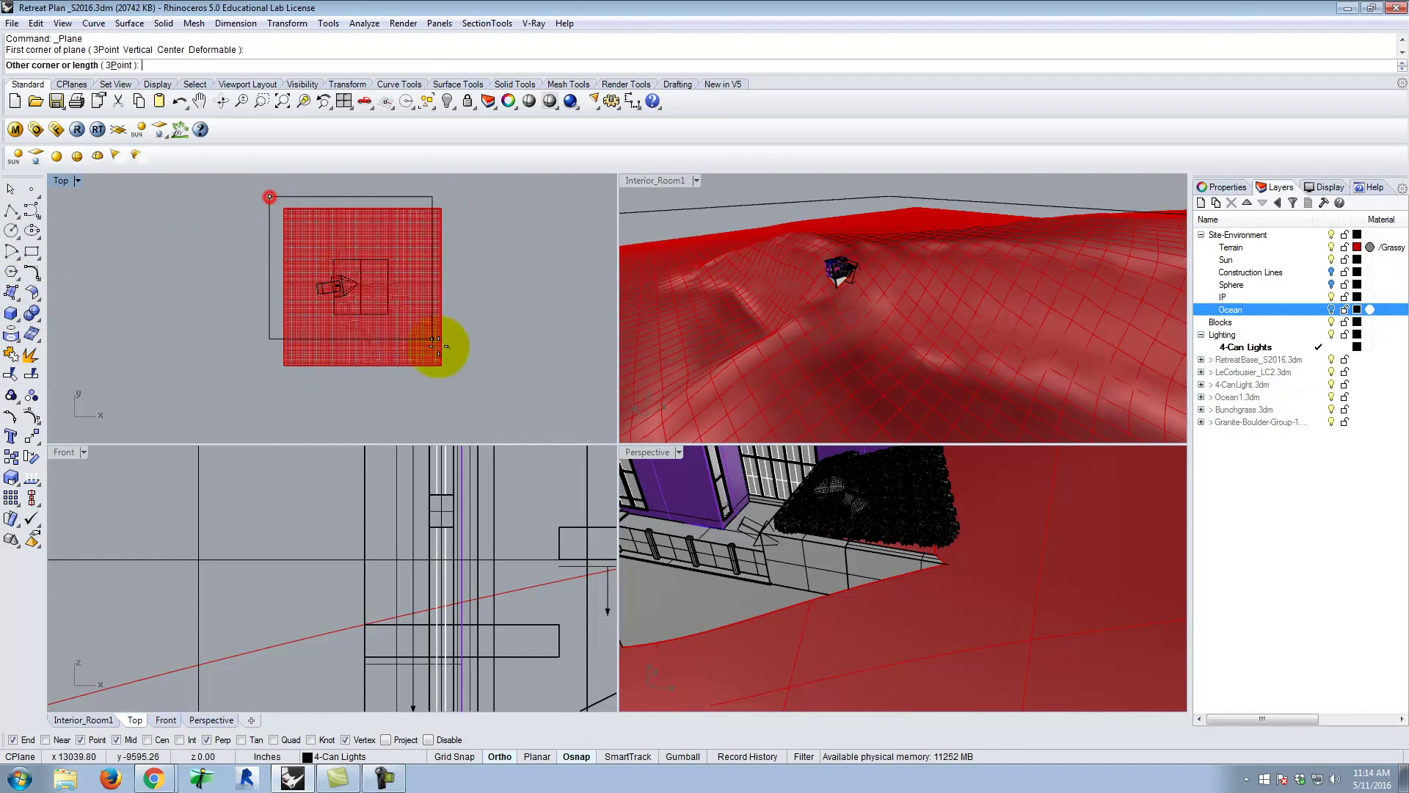
{"action": "left_click", "coordinate": [460, 385]}
- Finish the plane with its opposite corner beyond the terrain and raise it vertically about 99 inches in the Front view
{"action": "left_click", "coordinate": [452, 289]}
{"action": "right_click_drag", "start_coordinate": [963, 327], "coordinate": [742, 368]}
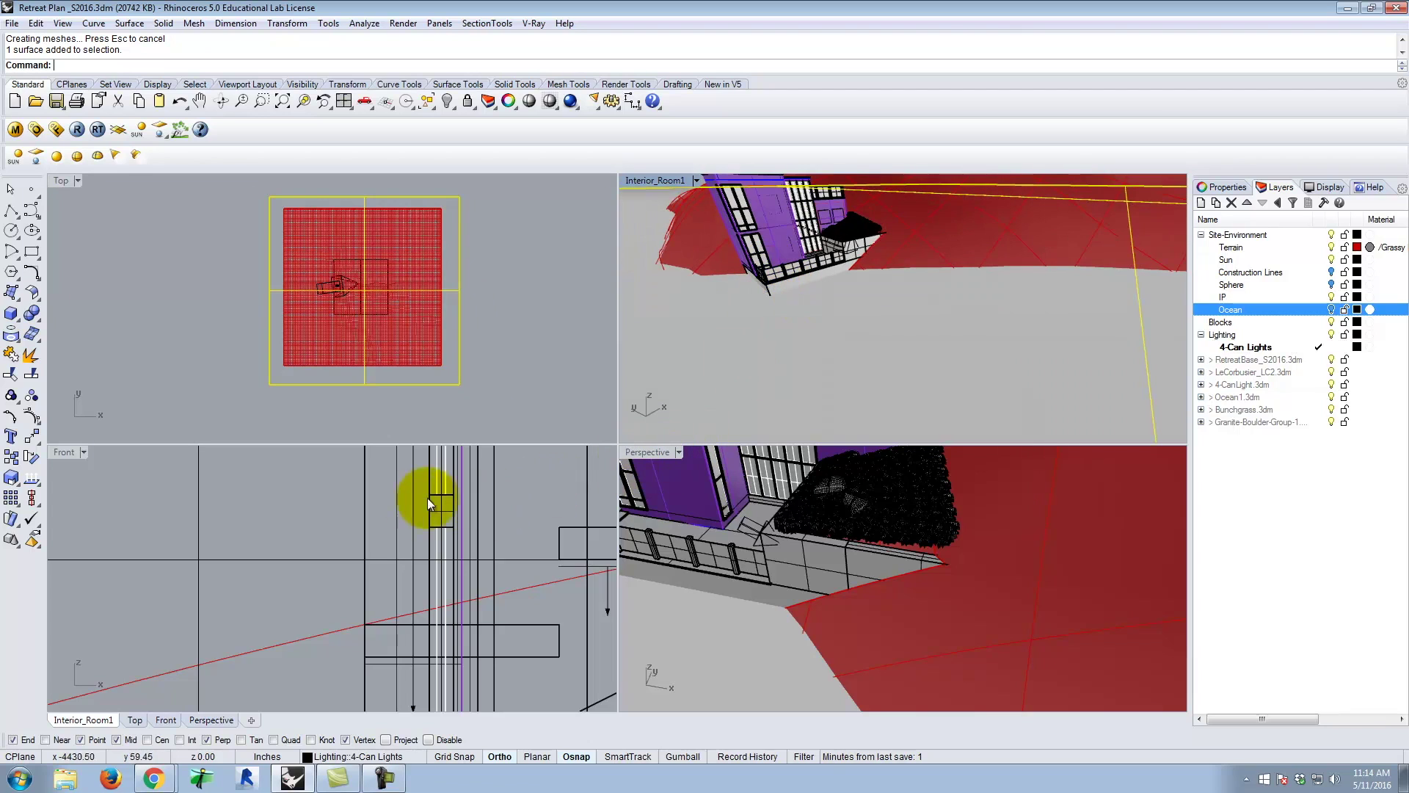
{"action": "scroll", "coordinate": [427, 497], "scroll_direction": "down", "scroll_amount": 5}
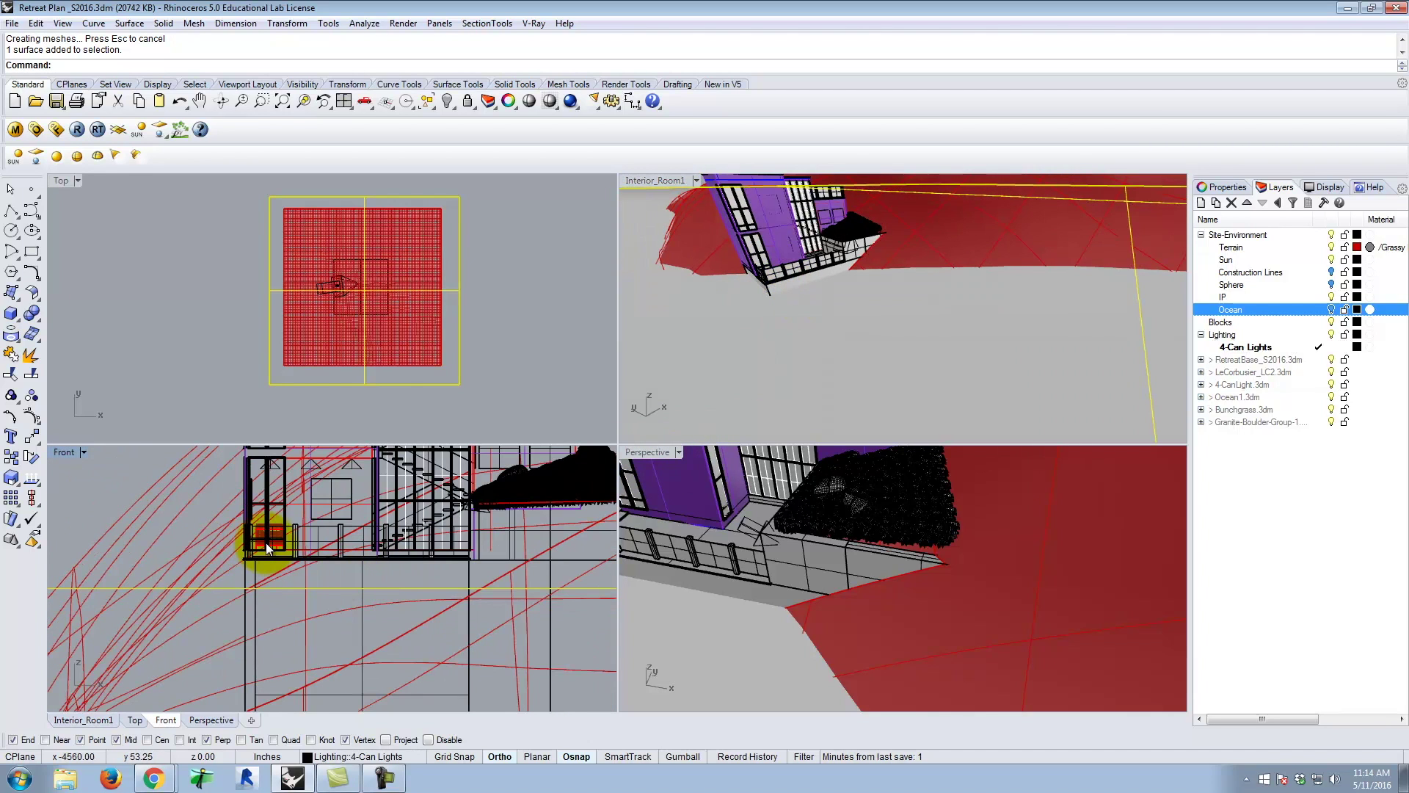
{"action": "scroll", "coordinate": [285, 649], "scroll_direction": "down", "scroll_amount": 2}
{"action": "scroll", "coordinate": [335, 549], "scroll_direction": "up", "scroll_amount": 2}
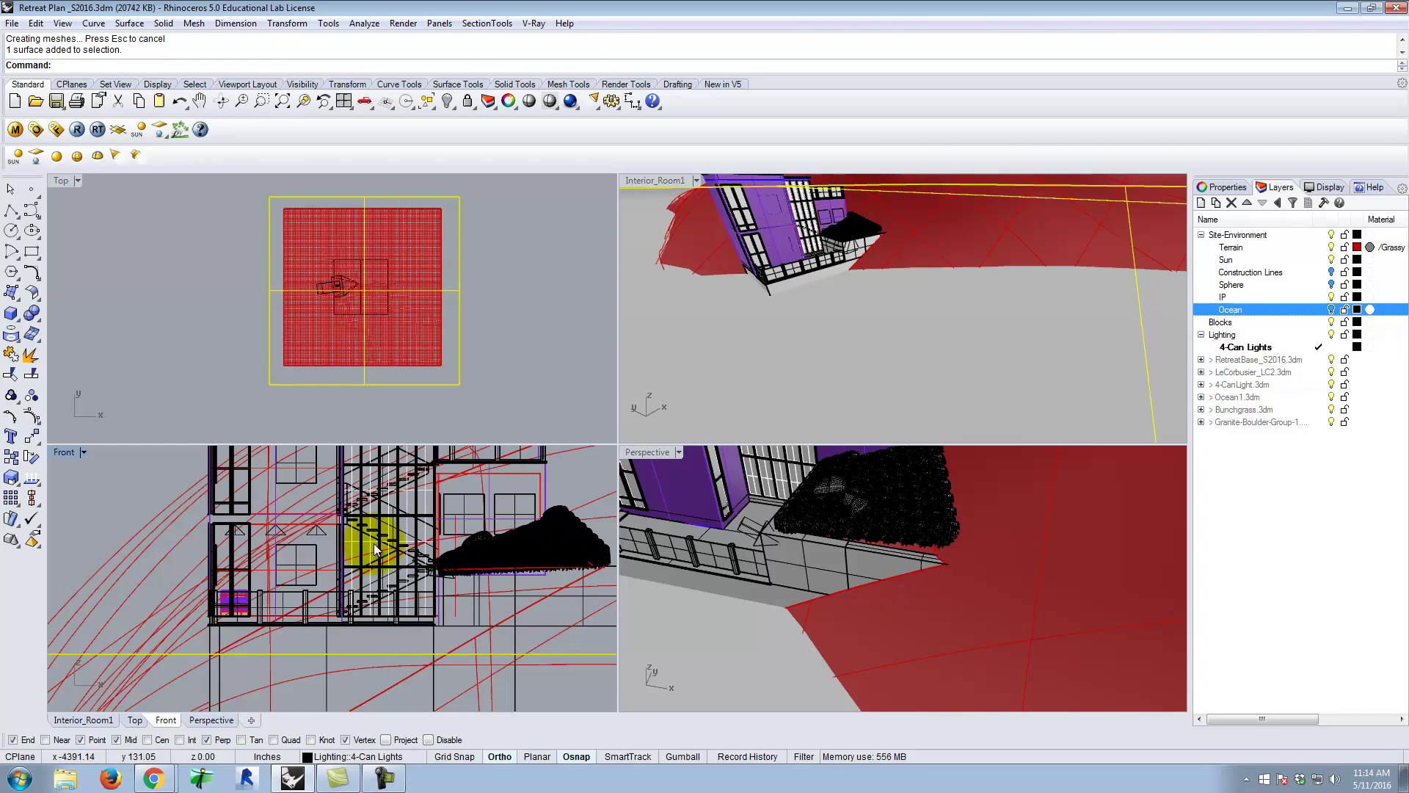
{"action": "scroll", "coordinate": [373, 561], "scroll_direction": "down", "scroll_amount": 1}
{"action": "key", "text": "Return"}
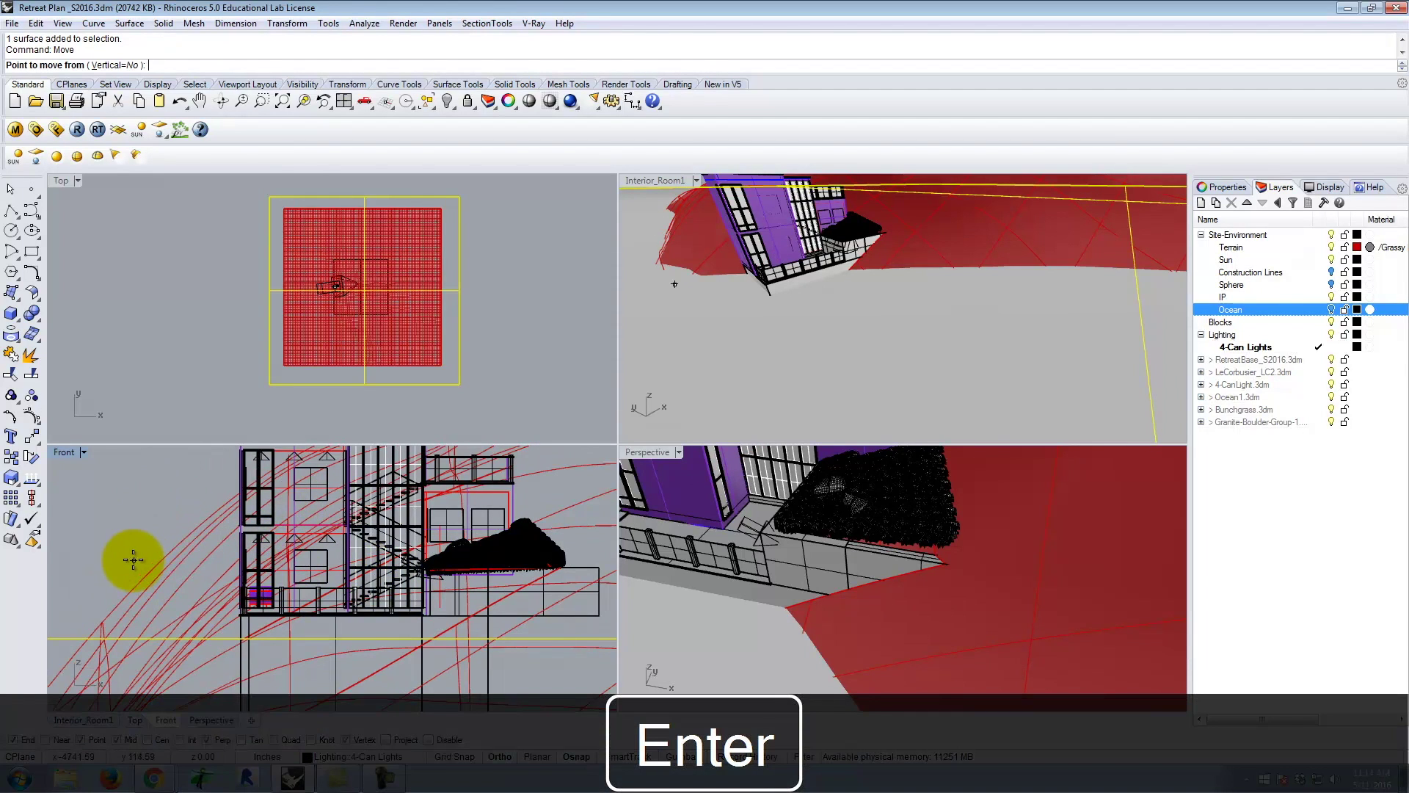
{"action": "left_click", "coordinate": [118, 548]}
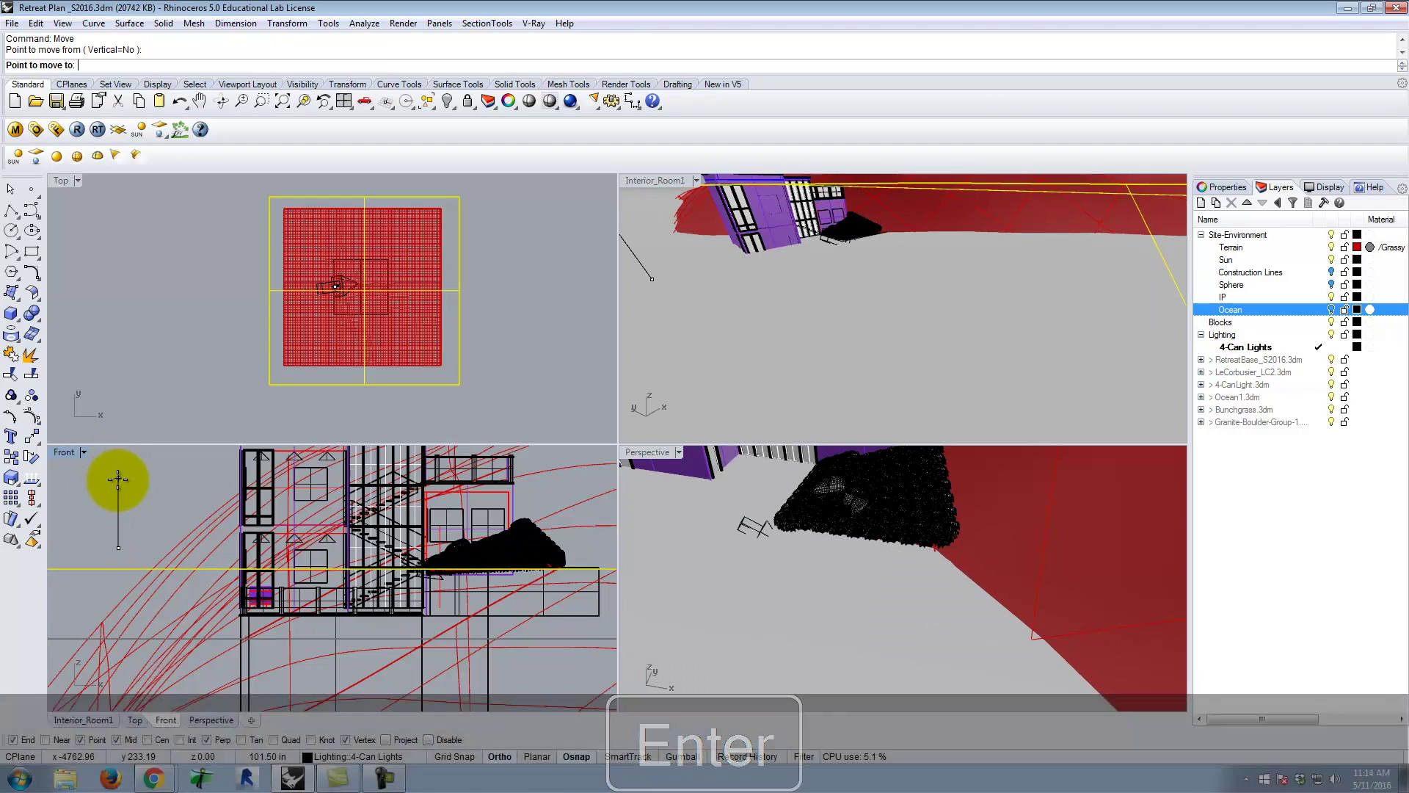
{"action": "left_click", "coordinate": [161, 490]}
- Move the plane by its corner endpoint to the midpoint snap at the building's corner, on the floor line between the two storeys
{"action": "scroll", "coordinate": [374, 646], "scroll_direction": "down", "scroll_amount": 2}
{"action": "scroll", "coordinate": [245, 539], "scroll_direction": "up", "scroll_amount": 4}
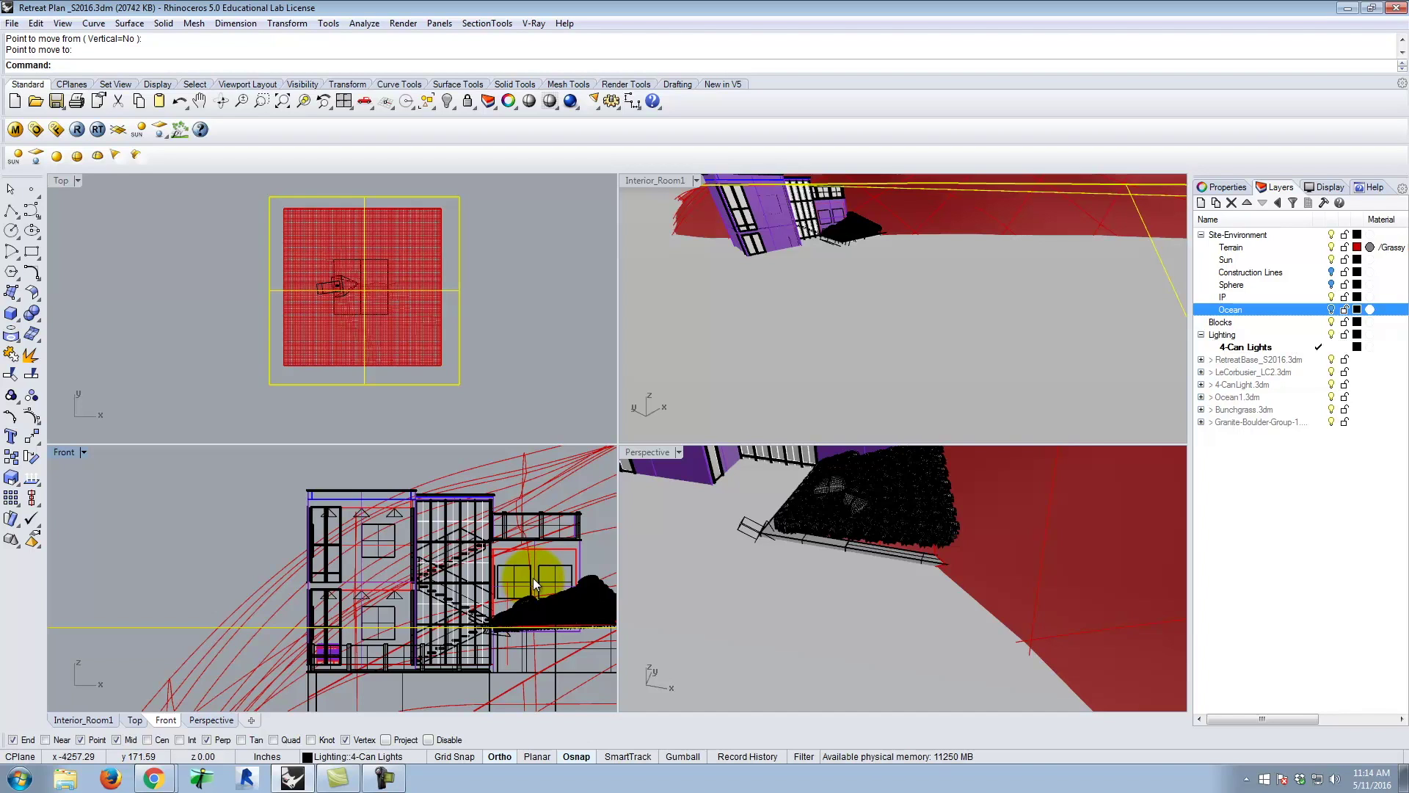
{"action": "scroll", "coordinate": [305, 620], "scroll_direction": "up", "scroll_amount": 2}
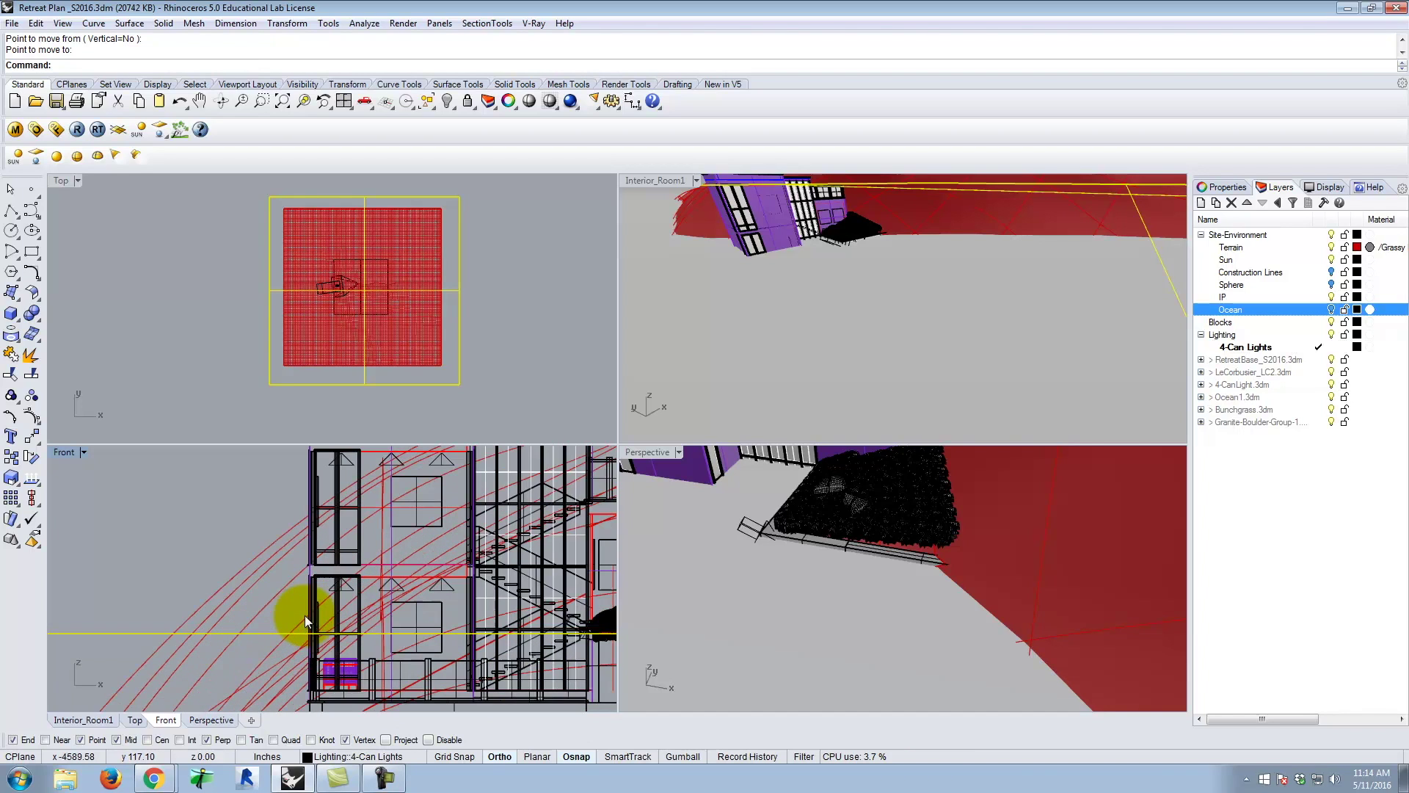
{"action": "key", "text": "Return"}
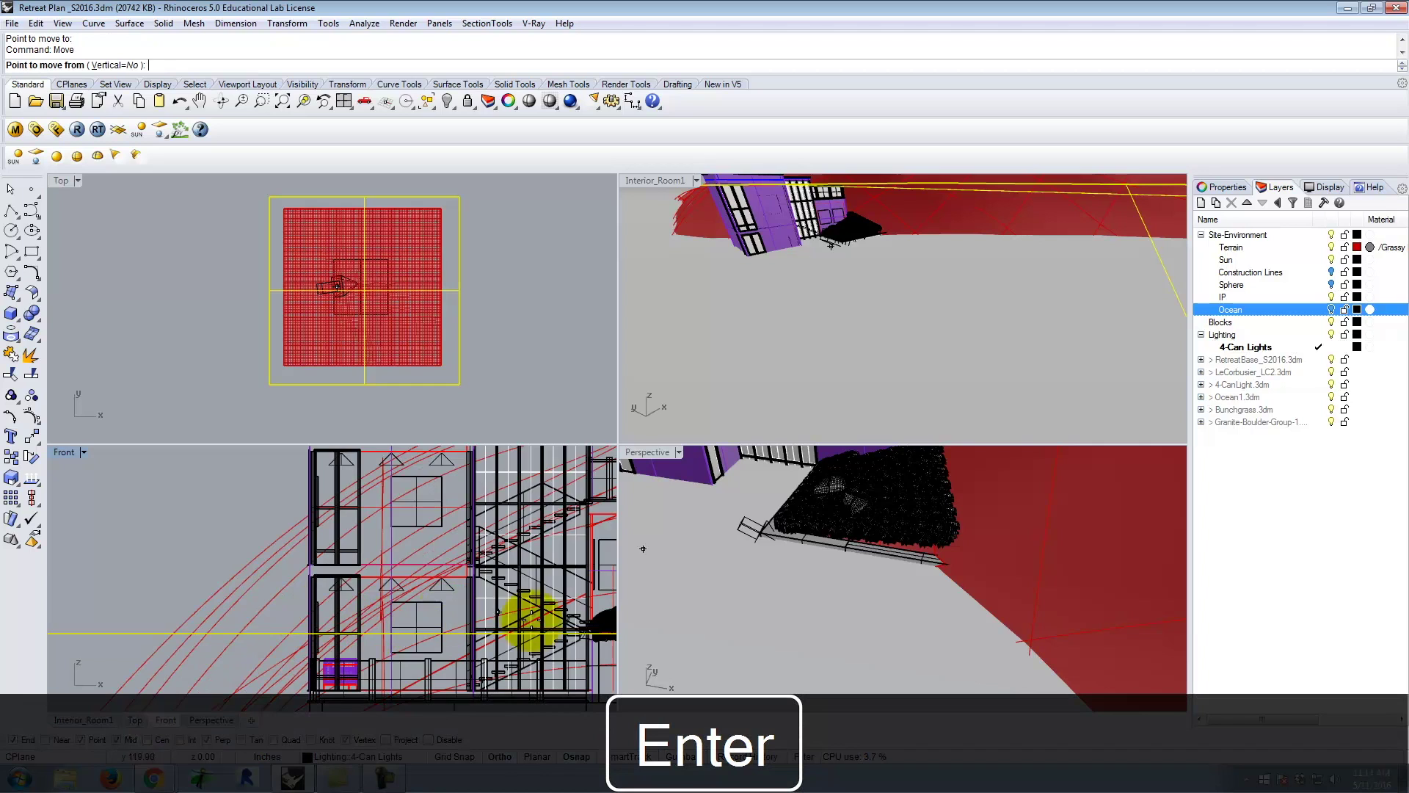
{"action": "scroll", "coordinate": [525, 609], "scroll_direction": "down", "scroll_amount": 2}
{"action": "scroll", "coordinate": [1022, 220], "scroll_direction": "down", "scroll_amount": 5}
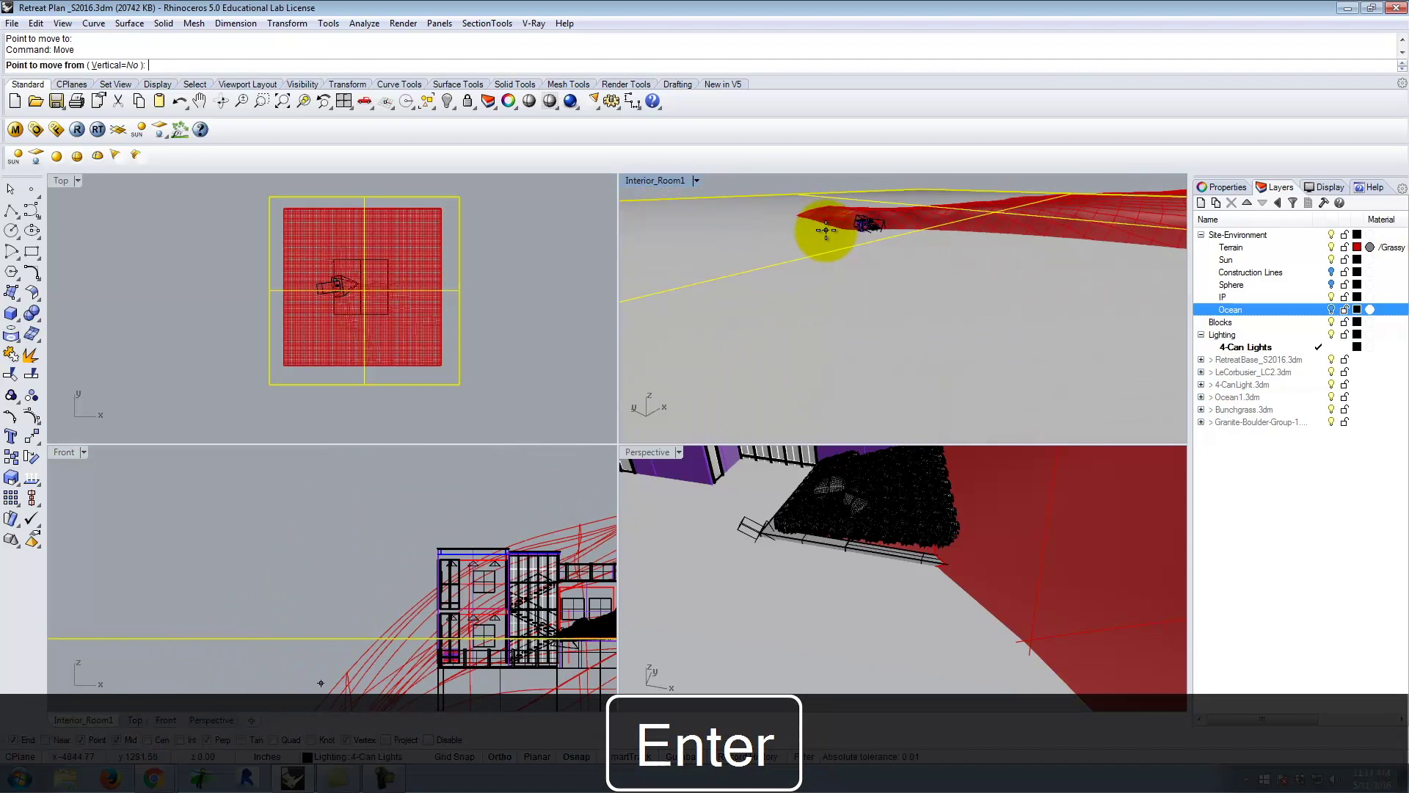
{"action": "scroll", "coordinate": [890, 236], "scroll_direction": "down", "scroll_amount": 3}
{"action": "left_click", "coordinate": [923, 314]}
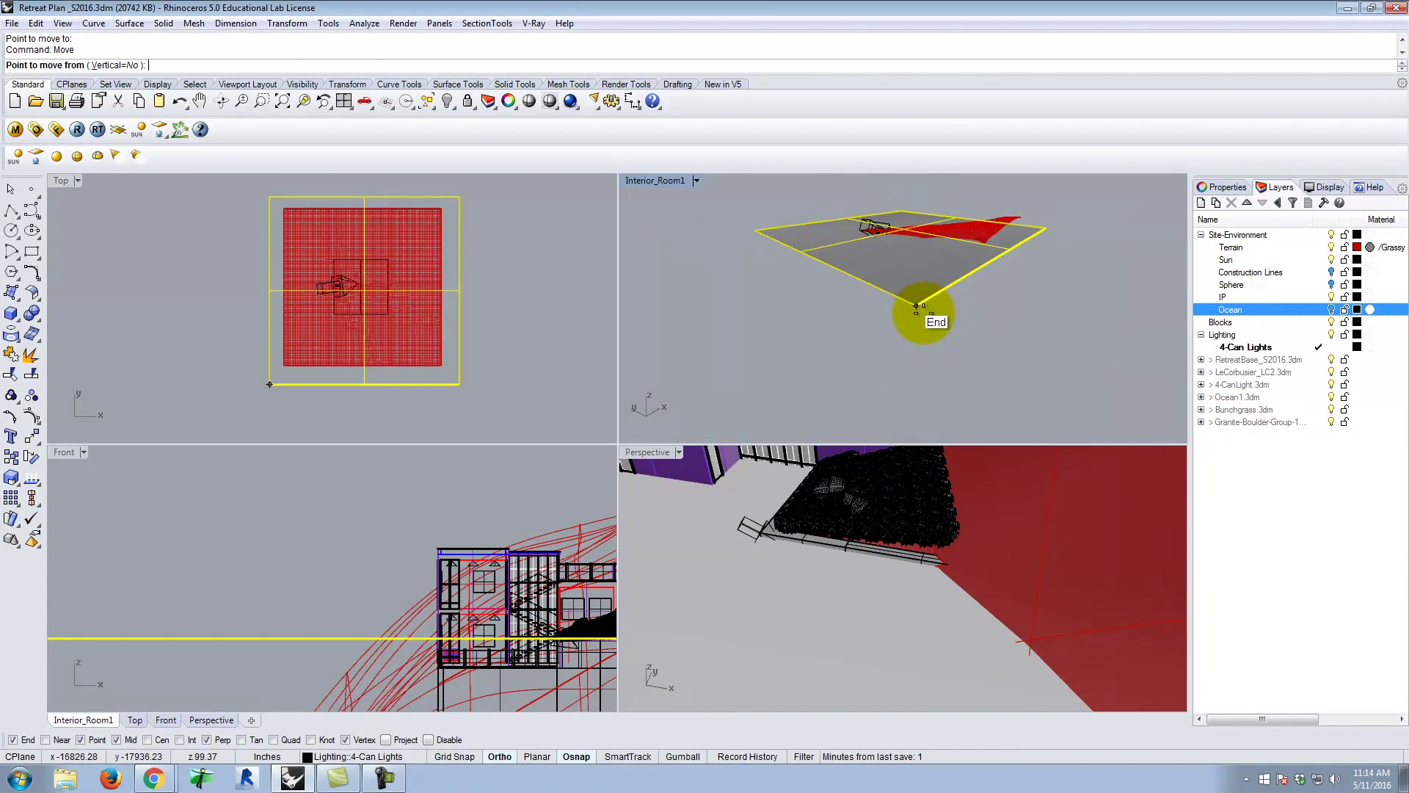
{"action": "scroll", "coordinate": [874, 227], "scroll_direction": "up", "scroll_amount": 5}
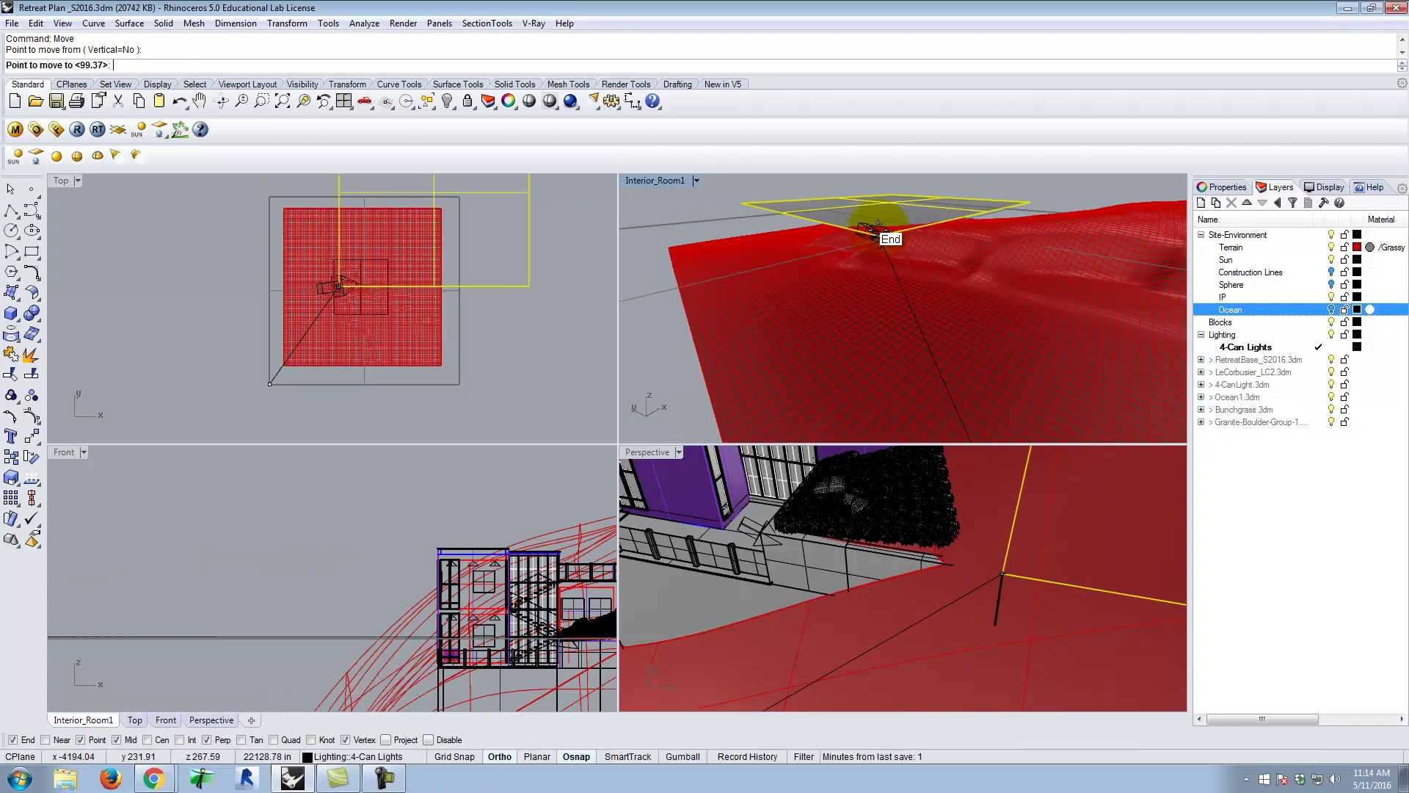
{"action": "scroll", "coordinate": [872, 237], "scroll_direction": "up", "scroll_amount": 6}
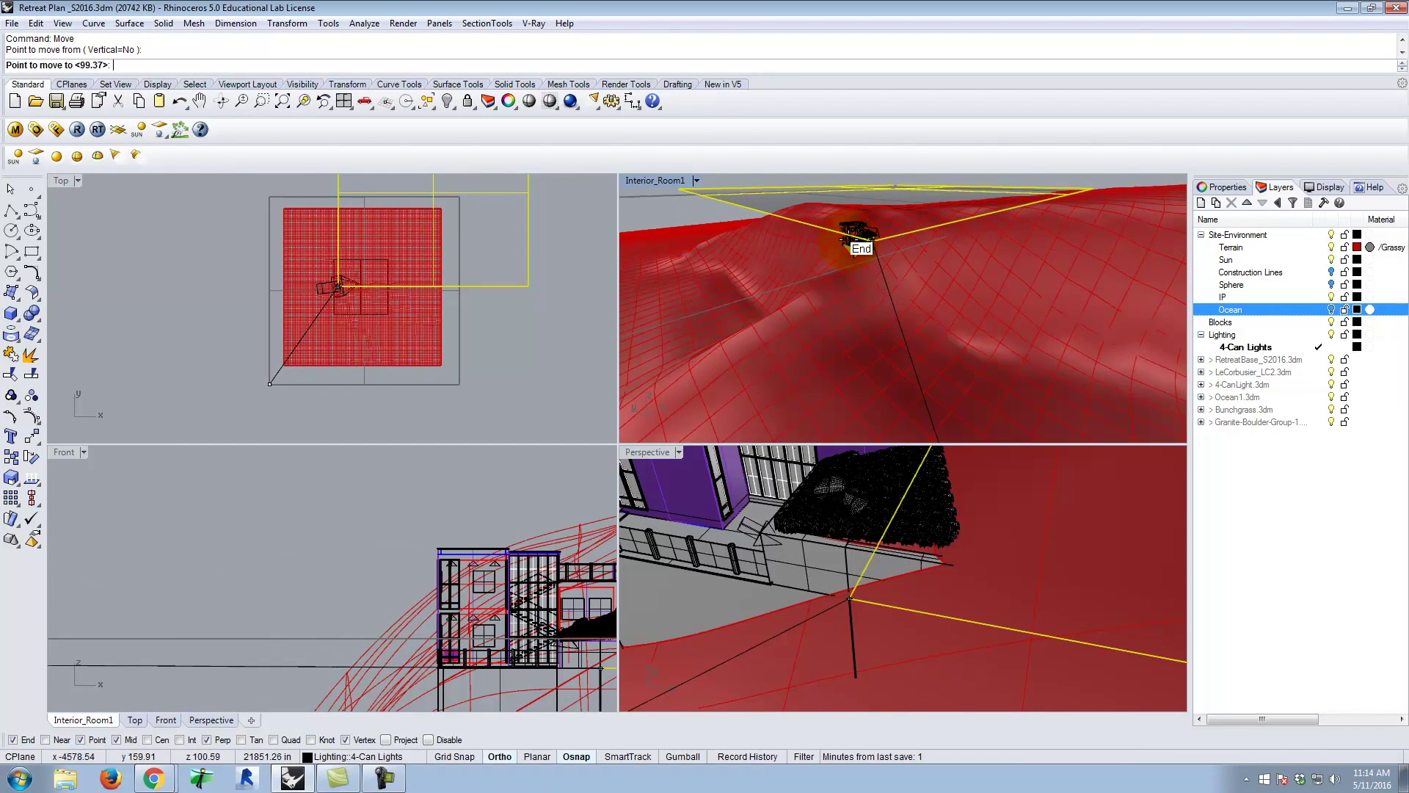
{"action": "scroll", "coordinate": [859, 238], "scroll_direction": "up", "scroll_amount": 6}
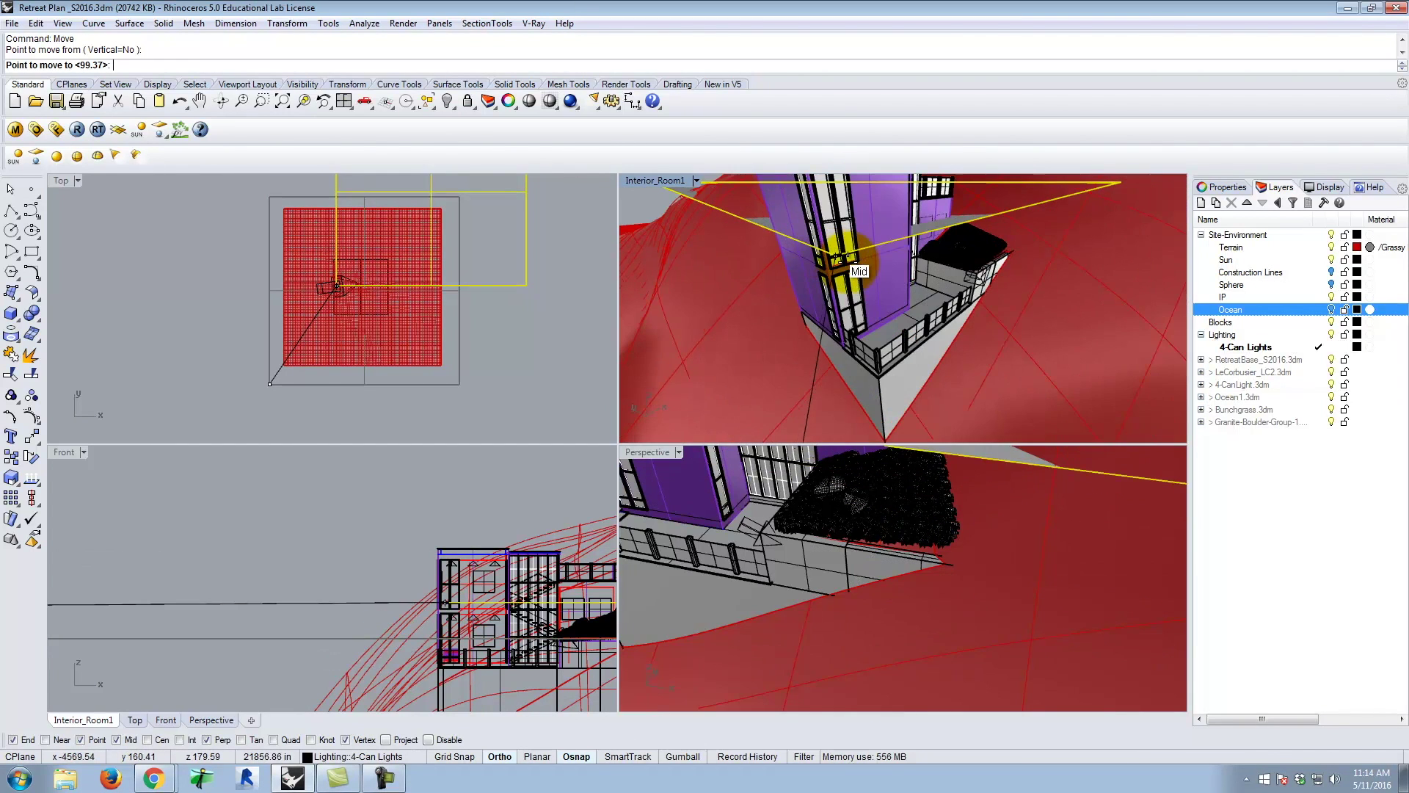
{"action": "scroll", "coordinate": [841, 263], "scroll_direction": "up", "scroll_amount": 4}
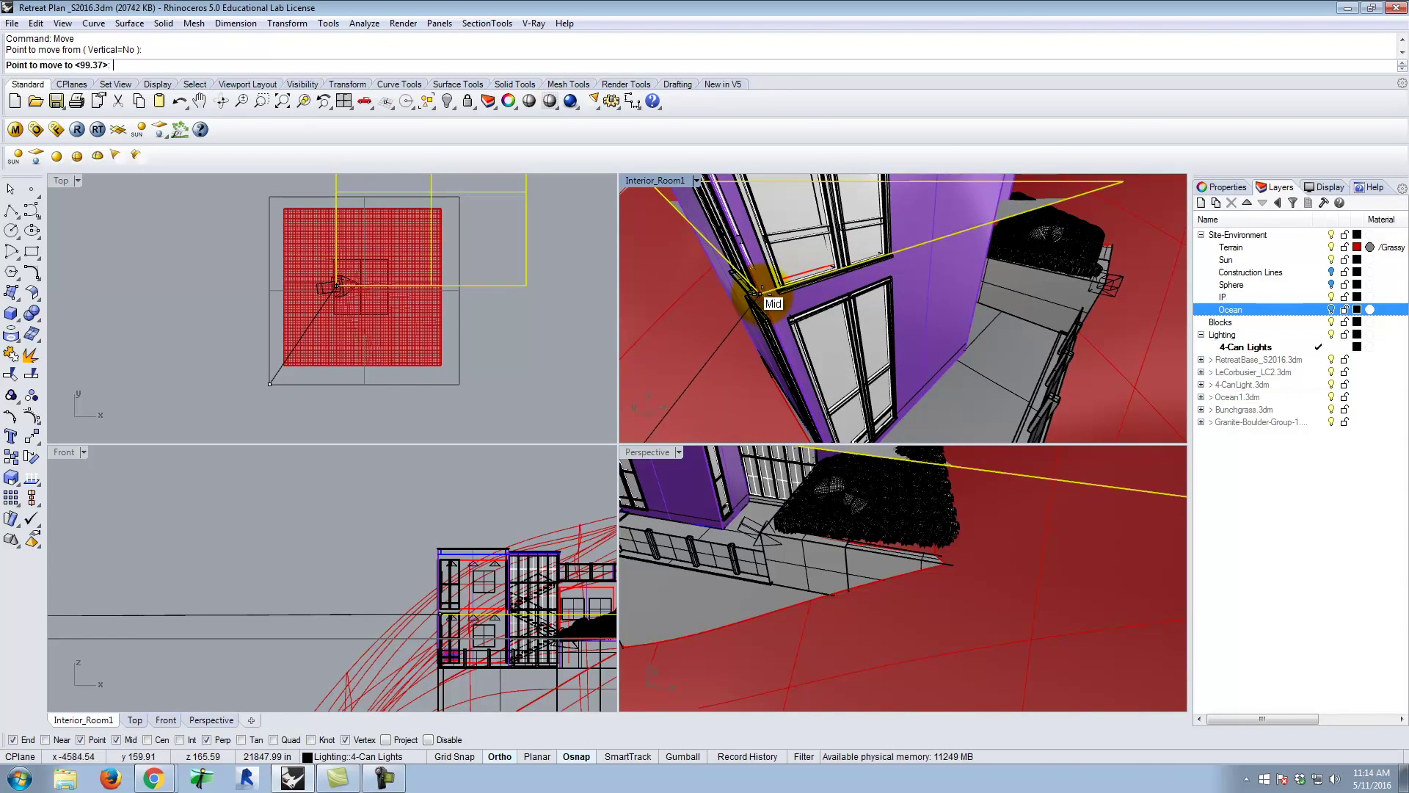
{"action": "left_click", "coordinate": [761, 292]}
- Raise the plane vertically 4' above the upper floor in the Front view
{"action": "scroll", "coordinate": [839, 233], "scroll_direction": "down", "scroll_amount": 6}
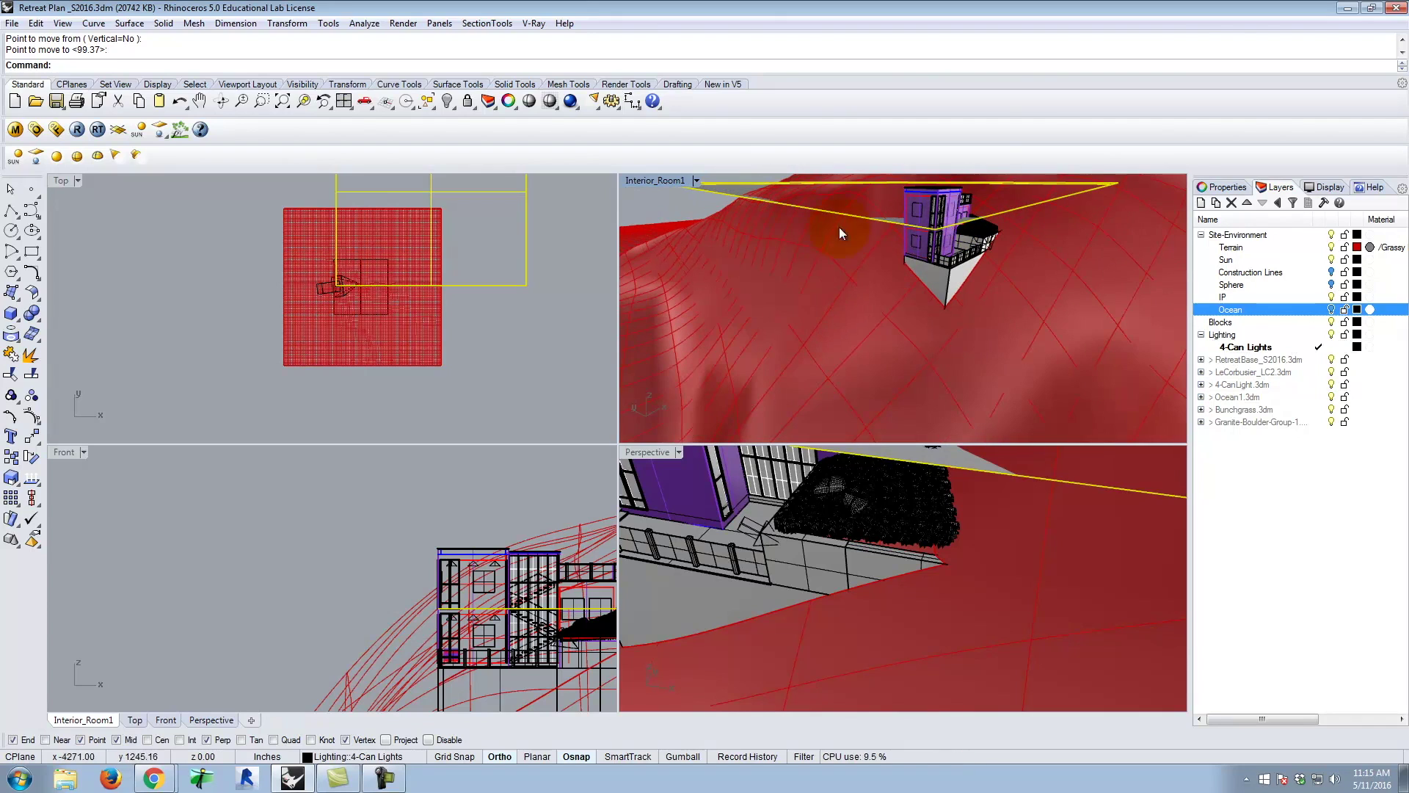
{"action": "scroll", "coordinate": [533, 595], "scroll_direction": "up", "scroll_amount": 4}
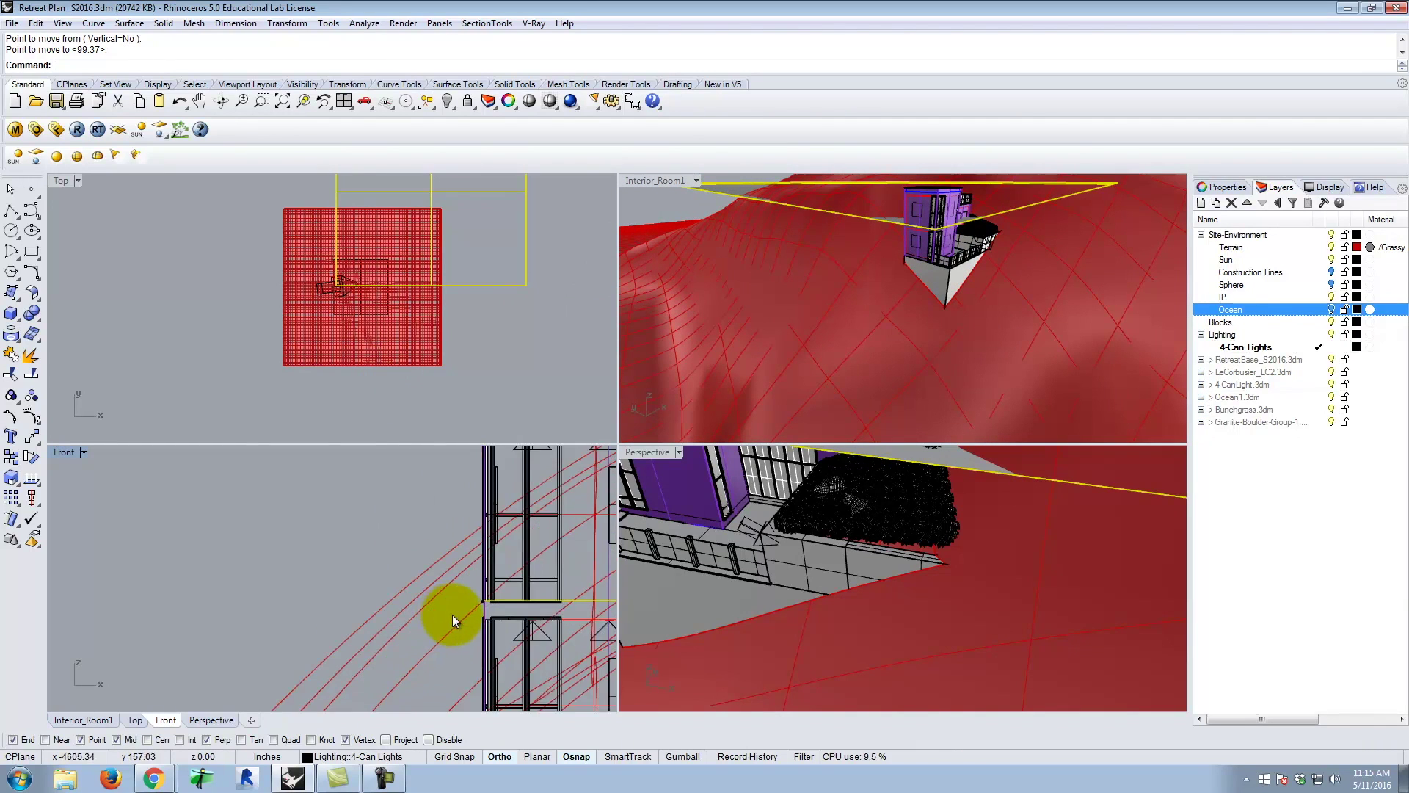
{"action": "key", "text": "Return"}
{"action": "left_click", "coordinate": [300, 560]}
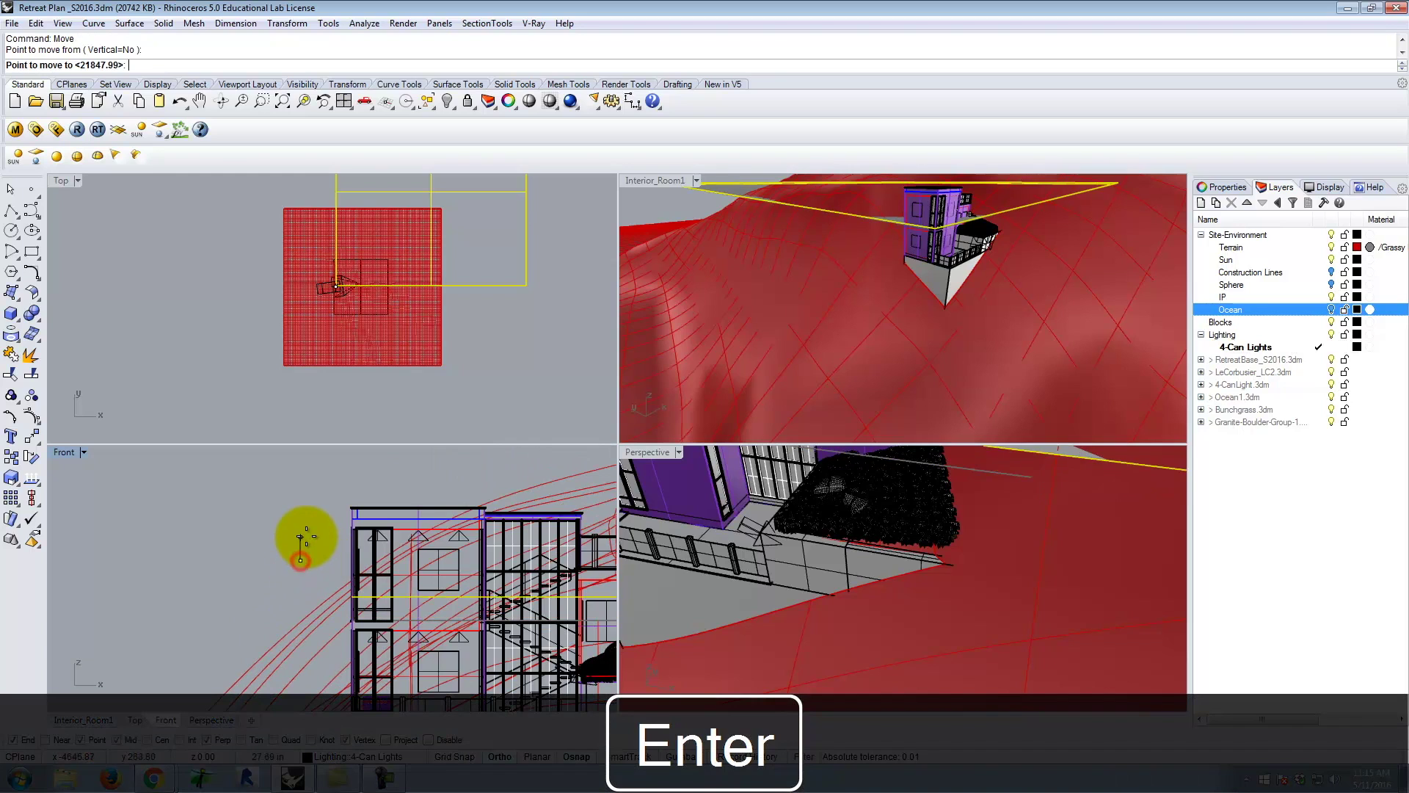
{"action": "type", "text": "4'"}
{"action": "key", "text": "Return"}
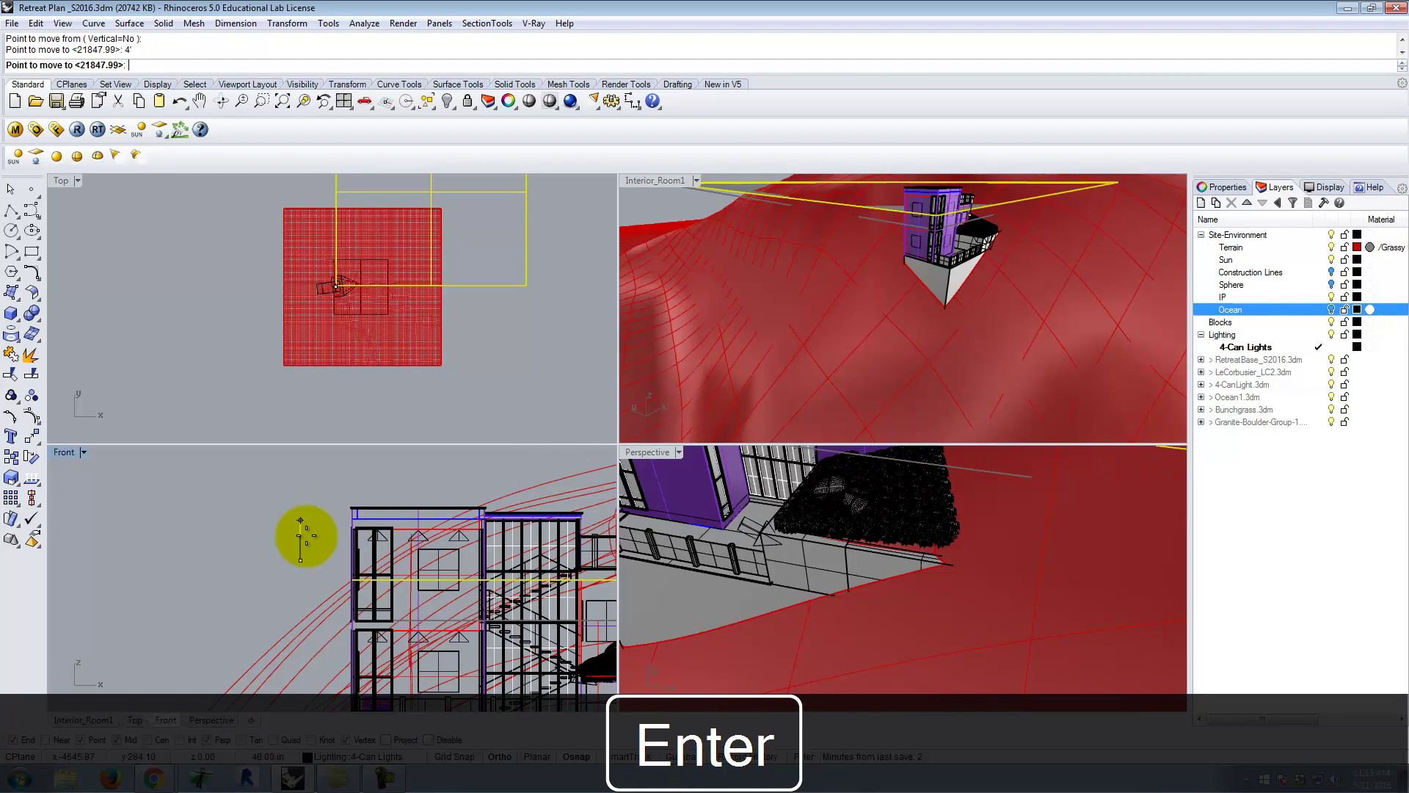
{"action": "left_click", "coordinate": [304, 526]}
- Shift the plane vertically and horizontally in the Top view until it covers the whole terrain, and deselect it
{"action": "scroll", "coordinate": [441, 554], "scroll_direction": "down", "scroll_amount": 3}
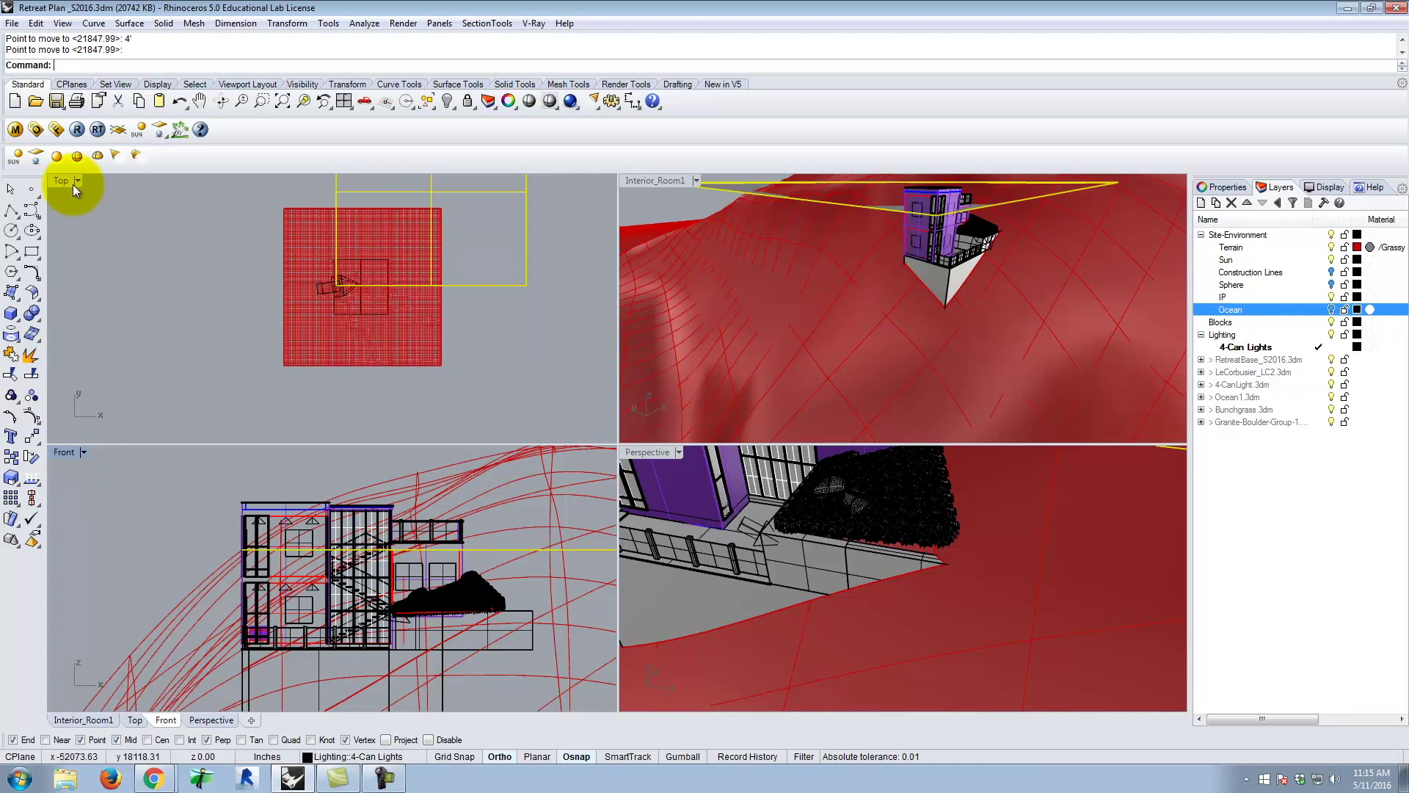
{"action": "scroll", "coordinate": [433, 356], "scroll_direction": "down", "scroll_amount": 5}
{"action": "key", "text": "Return"}
{"action": "left_click", "coordinate": [512, 295]}
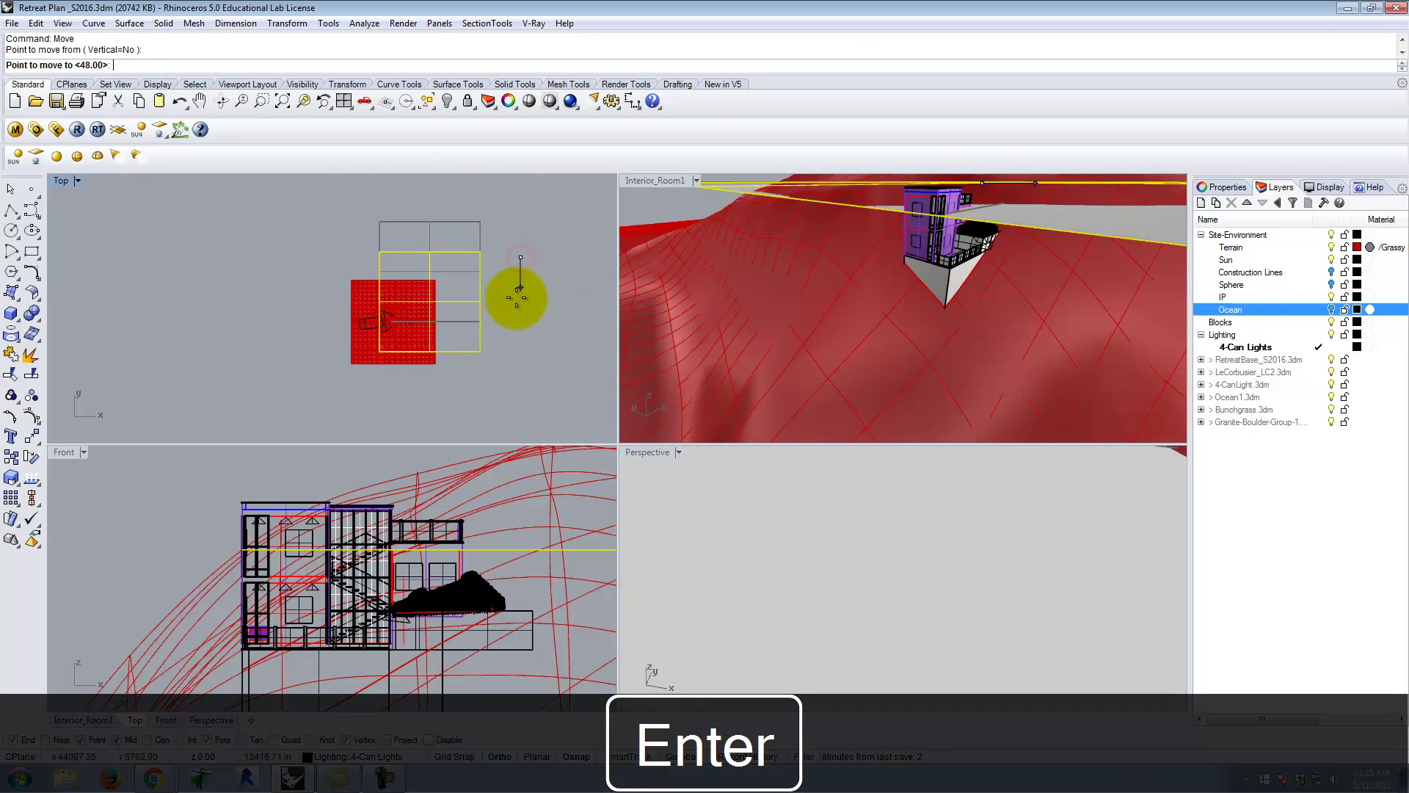
{"action": "left_click", "coordinate": [516, 314]}
{"action": "key", "text": "Return"}
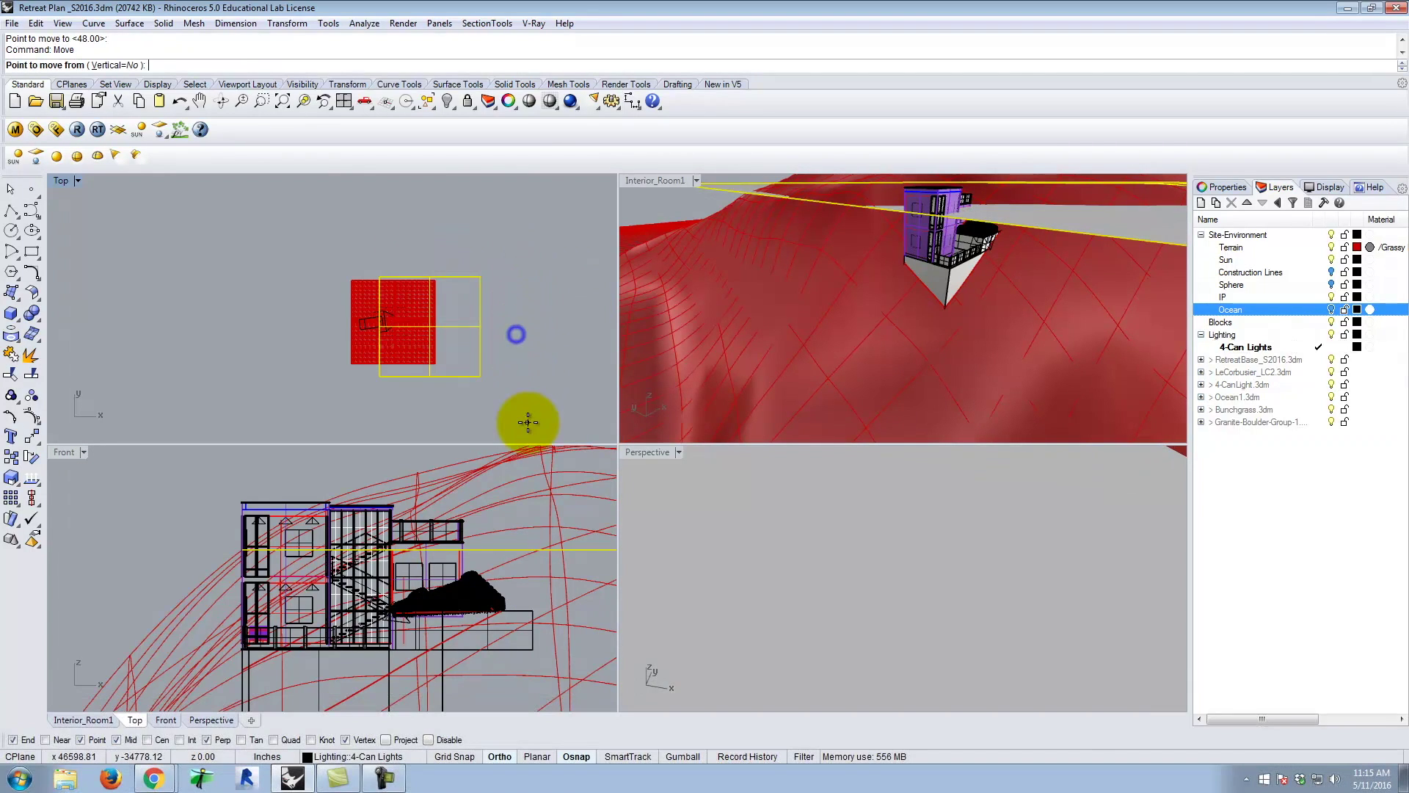
{"action": "left_click", "coordinate": [530, 398]}
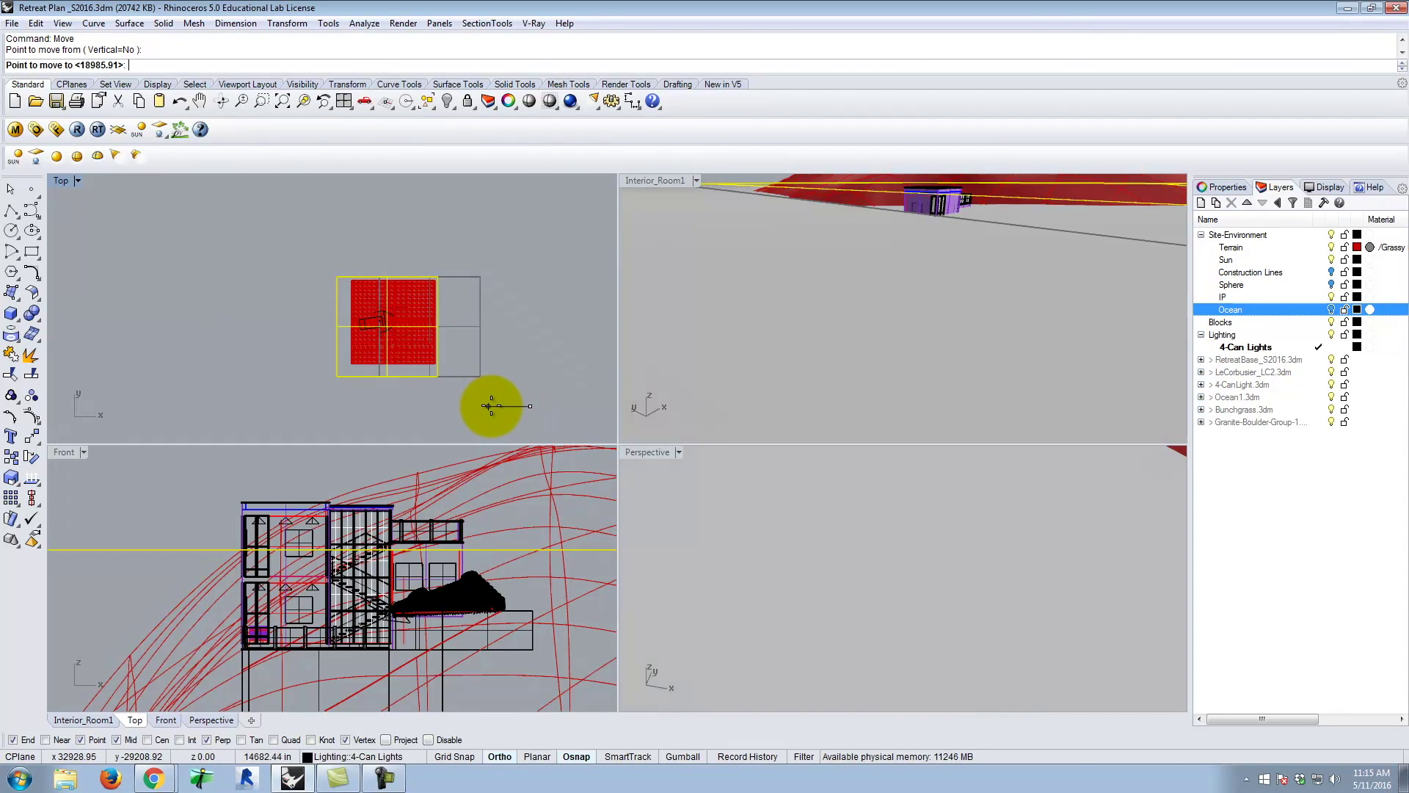
{"action": "key", "text": "Escape"}
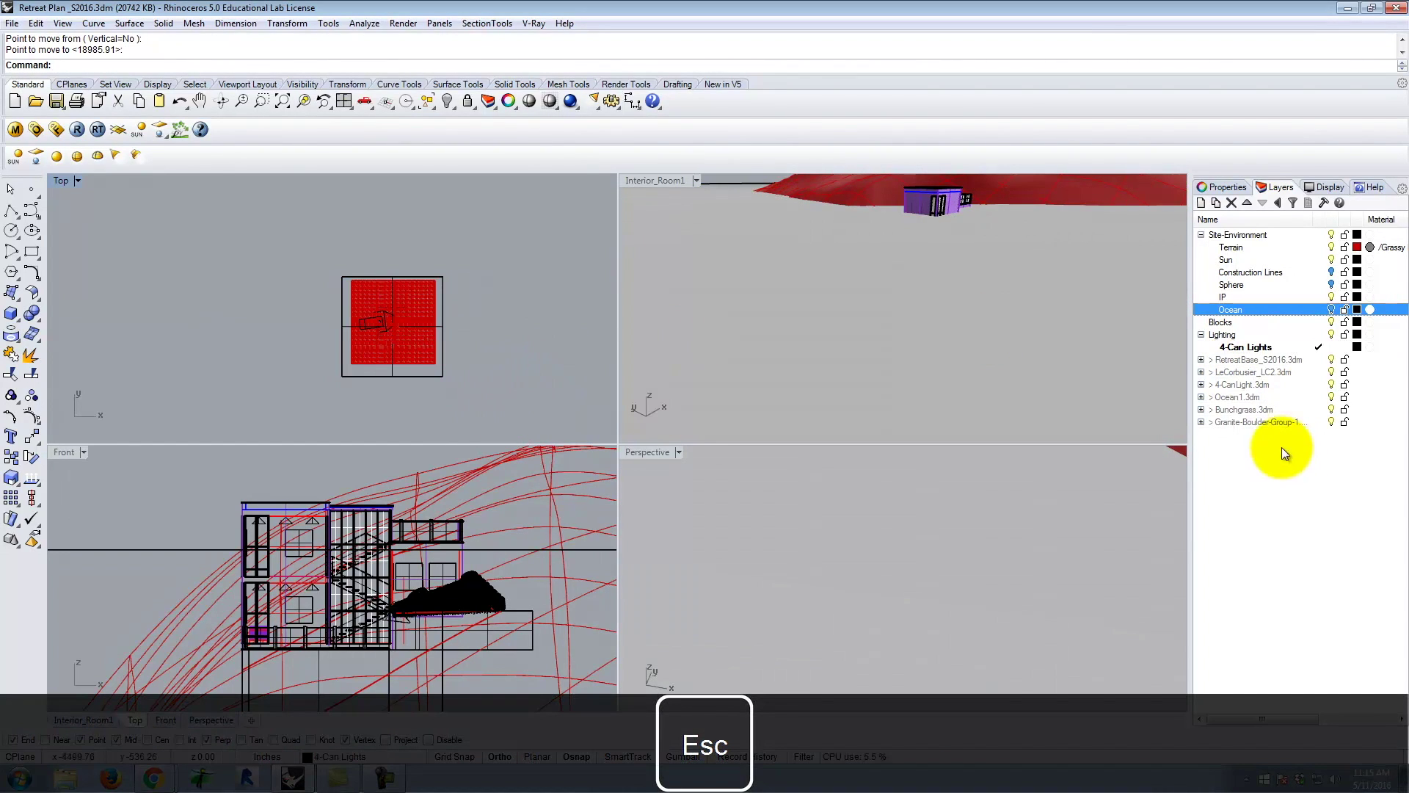
- Create a top-level layer named Floor Plan with a sublayer named Floor Plan Plane
{"action": "left_click", "coordinate": [1201, 213]}
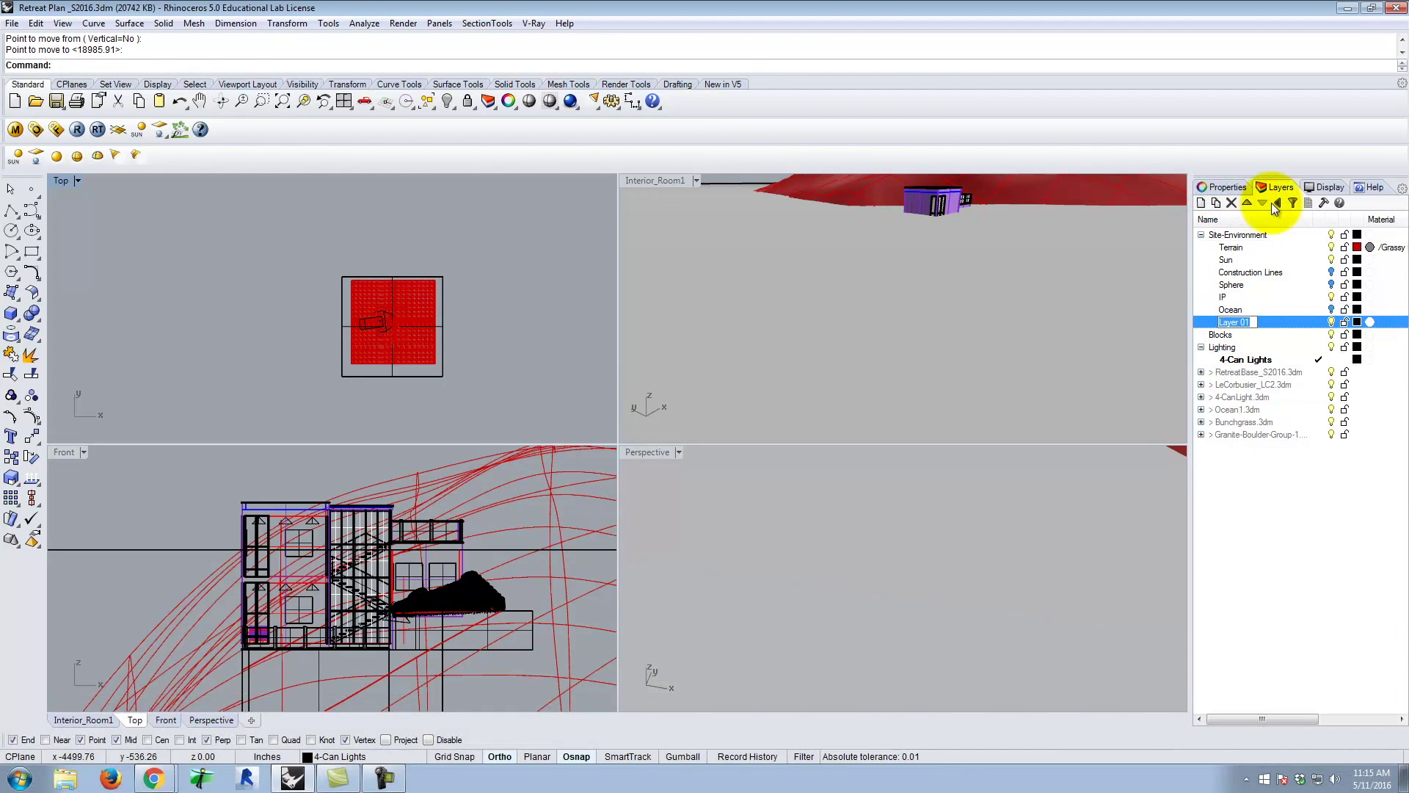
{"action": "left_click", "coordinate": [1277, 203]}
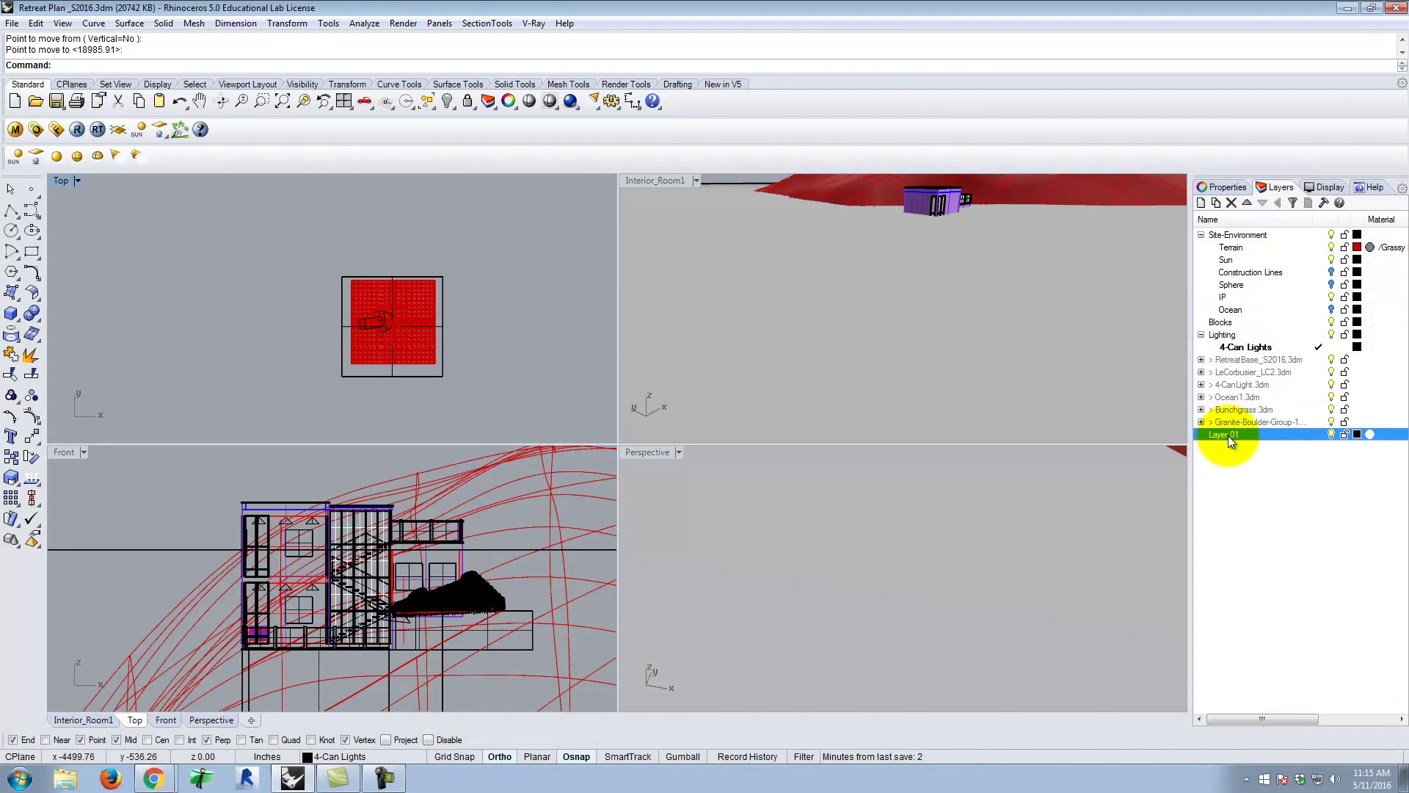
{"action": "type", "text": "Floor Pla"}
{"action": "key", "text": "BackSpace"}
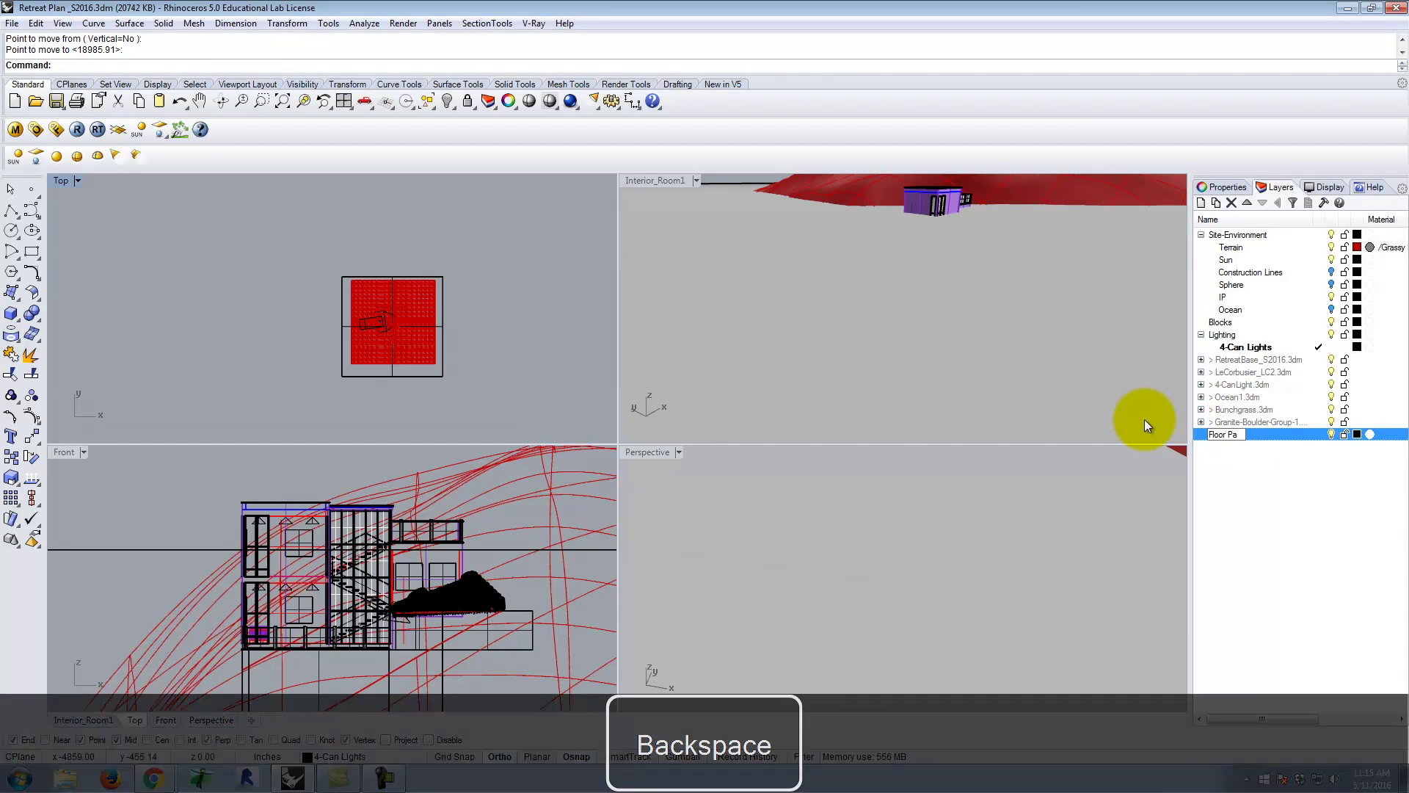
{"action": "type", "text": "an"}
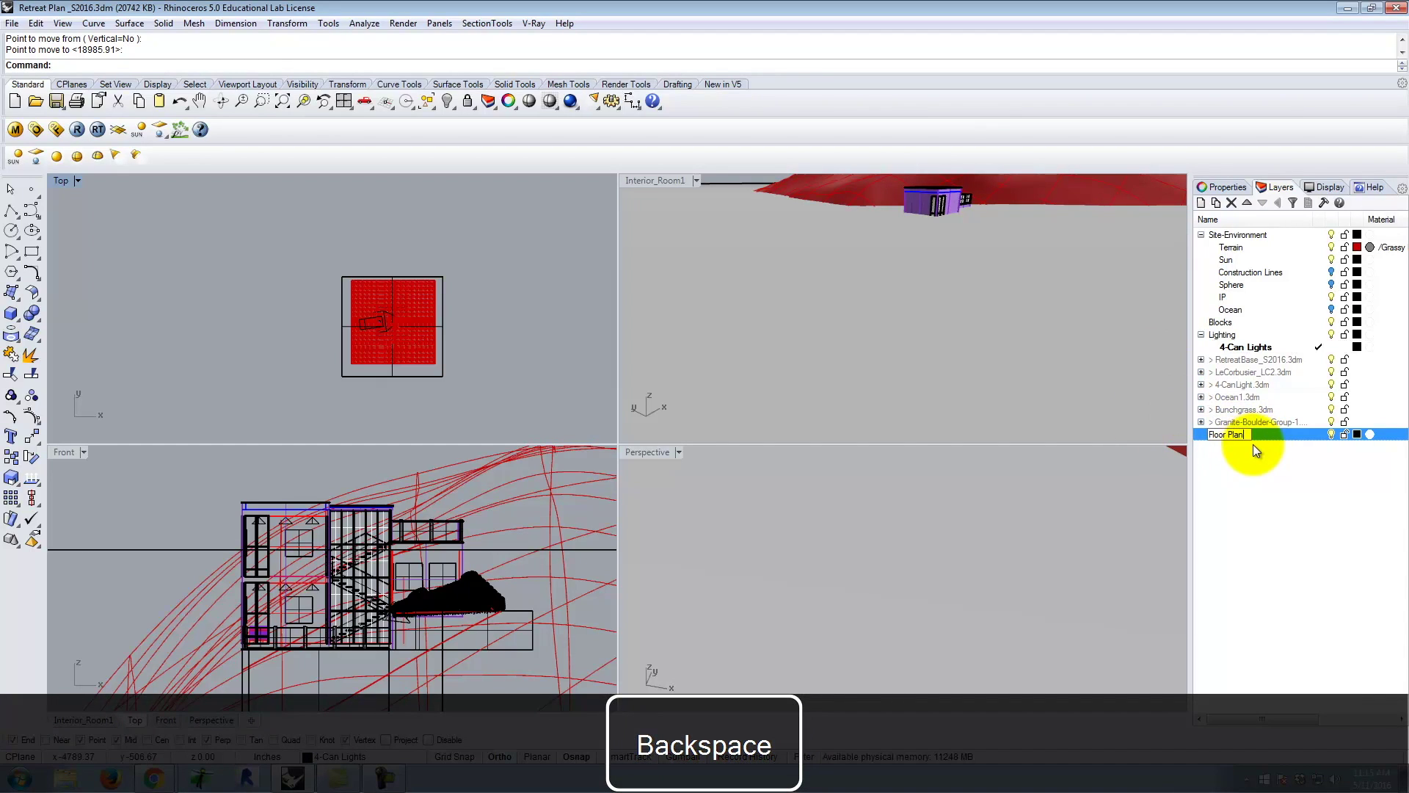
{"action": "left_click", "coordinate": [1217, 203]}
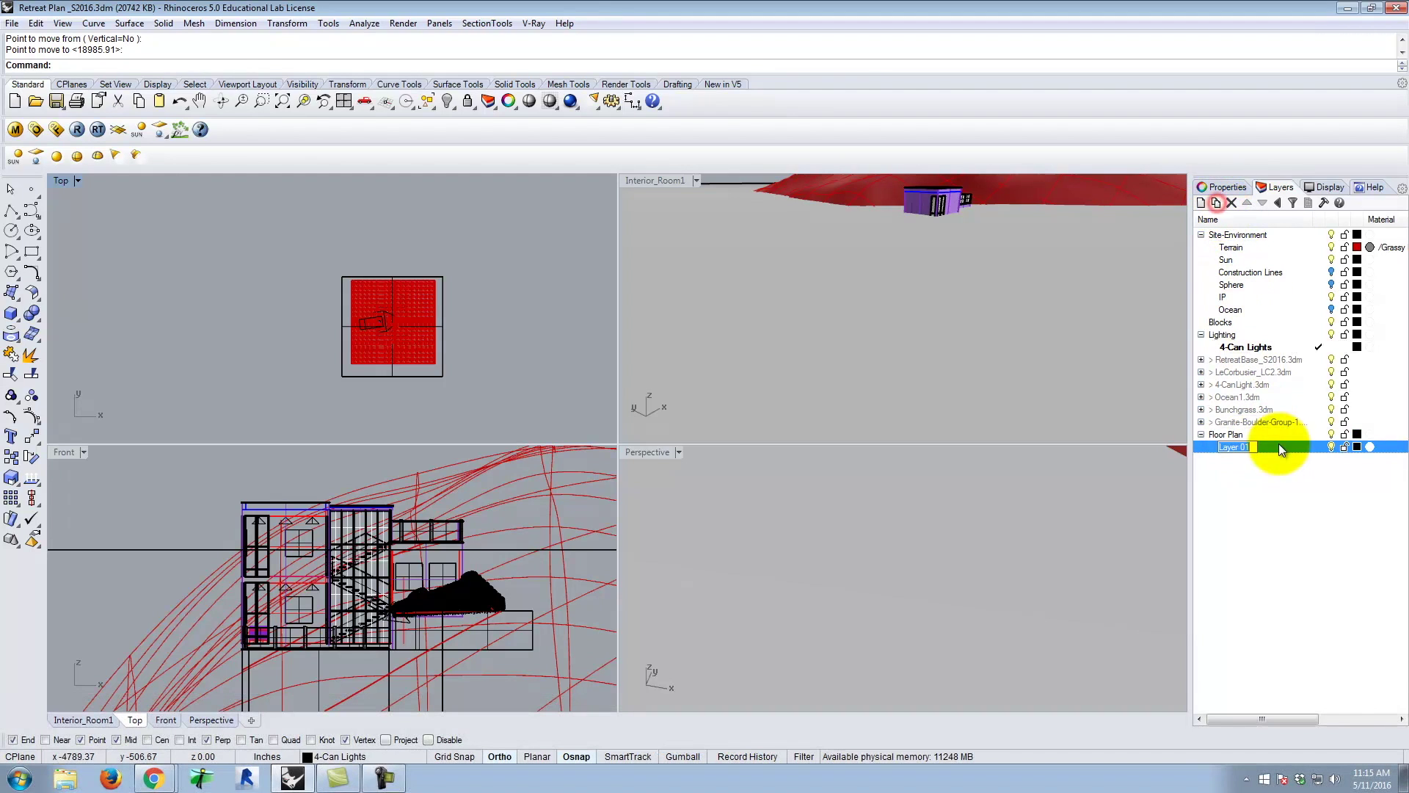
{"action": "type", "text": "Flo"}
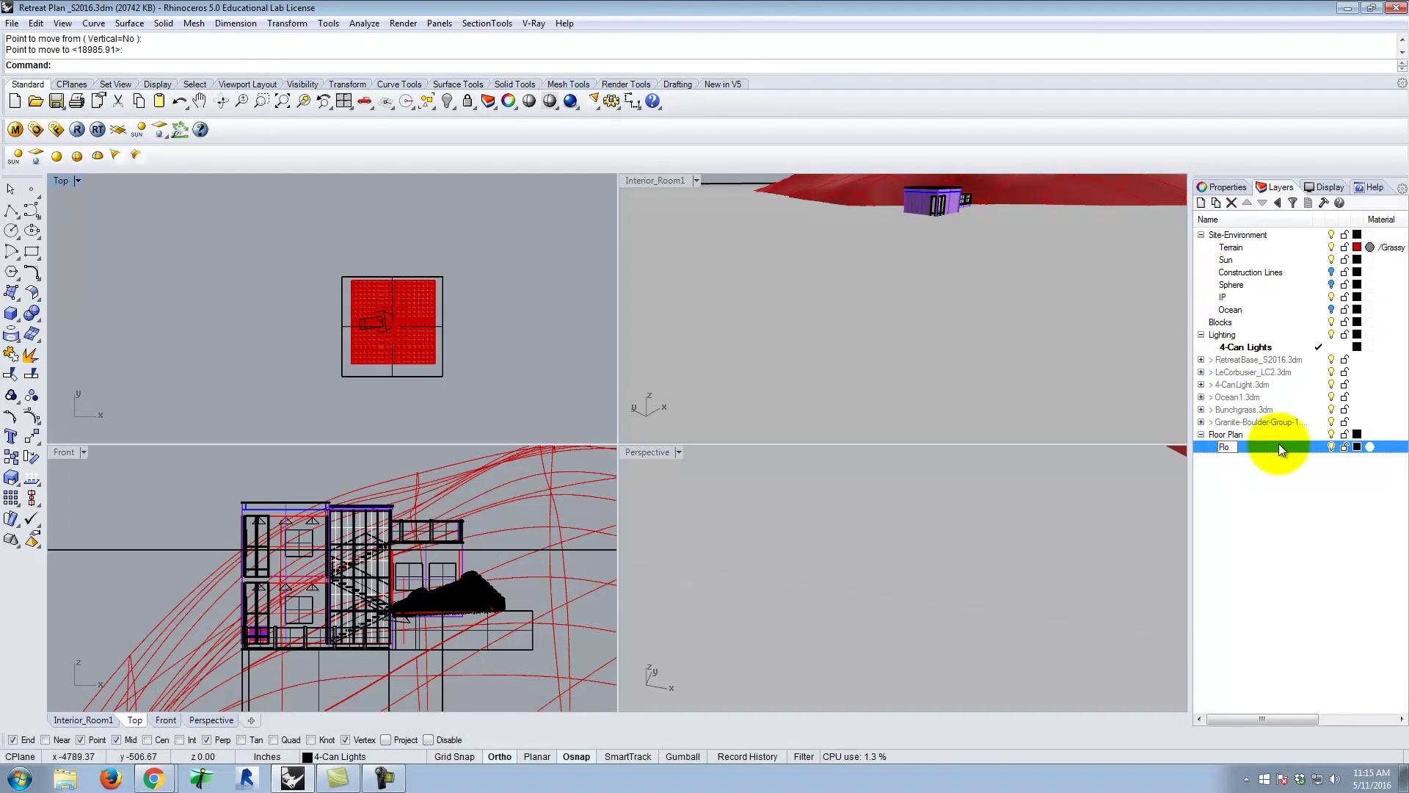
{"action": "type", "text": "or Plan Plan"}
- Select the horizontal cutting plane and assign it to the Floor Plan Plane layer
{"action": "left_click", "coordinate": [382, 377]}
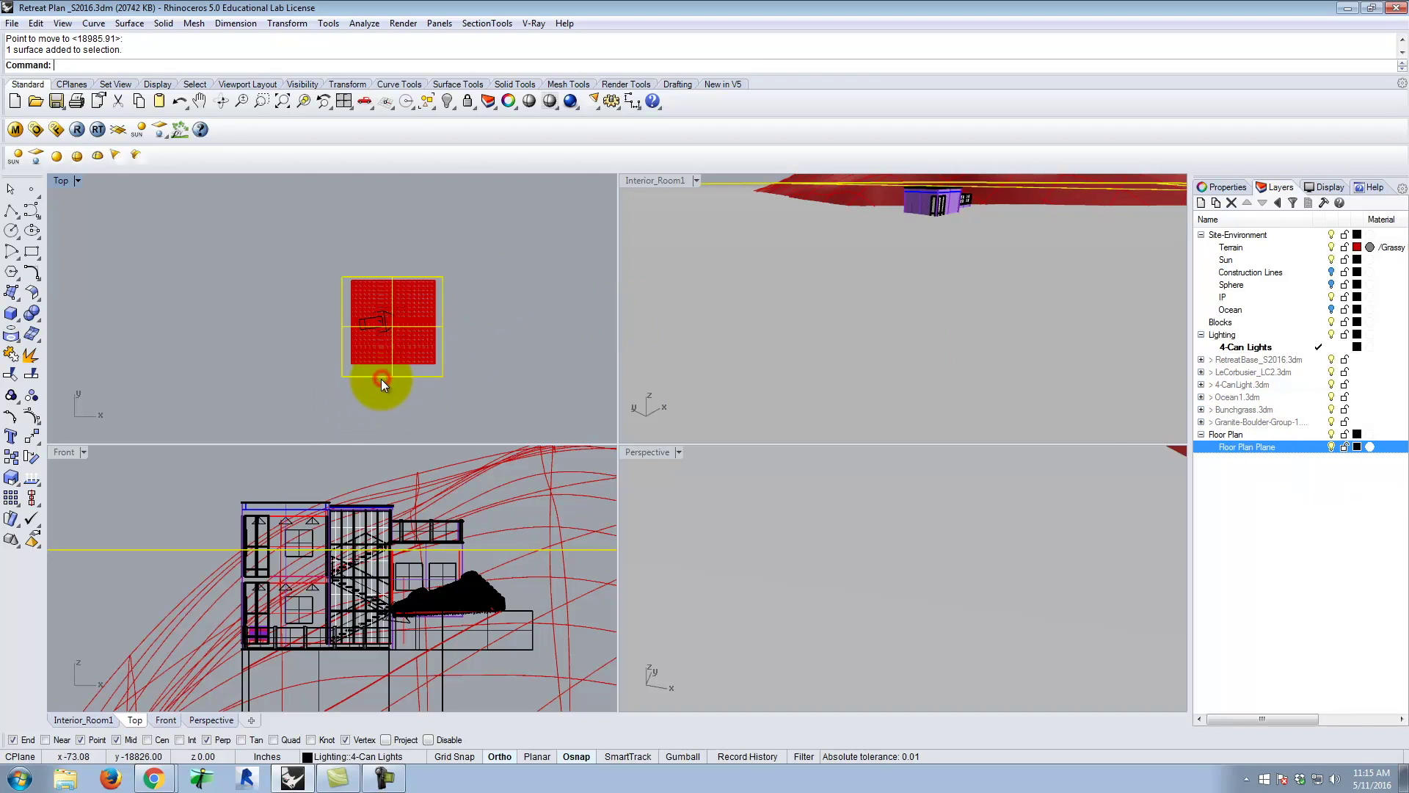
{"action": "right_click", "coordinate": [1275, 449]}
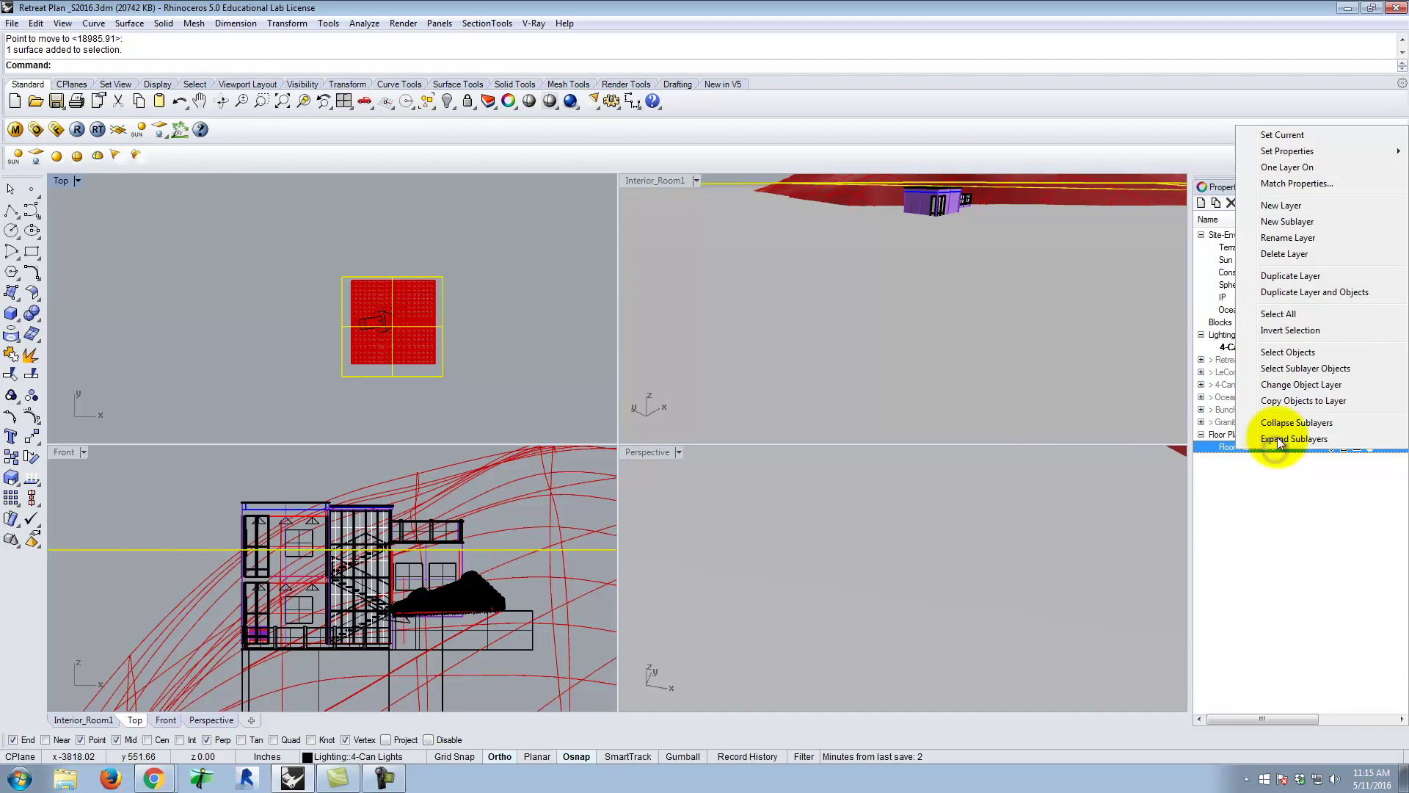
{"action": "left_click", "coordinate": [1304, 386]}
- Examine how the cutting plane sits relative to the house and terrain in the enlarged Interior_Room1 view, and return to the four-viewport layout
{"action": "left_click", "coordinate": [668, 180]}
{"action": "double_click", "coordinate": [650, 182]}
{"action": "scroll", "coordinate": [587, 444], "scroll_direction": "down", "scroll_amount": 3}
{"action": "right_click_drag", "start_coordinate": [582, 455], "coordinate": [627, 388]}
{"action": "left_click", "coordinate": [442, 238]}
{"action": "scroll", "coordinate": [582, 320], "scroll_direction": "down", "scroll_amount": 3}
{"action": "scroll", "coordinate": [610, 229], "scroll_direction": "up", "scroll_amount": 4}
{"action": "right_click_drag", "start_coordinate": [635, 253], "coordinate": [614, 314]}
{"action": "scroll", "coordinate": [712, 303], "scroll_direction": "down", "scroll_amount": 2}
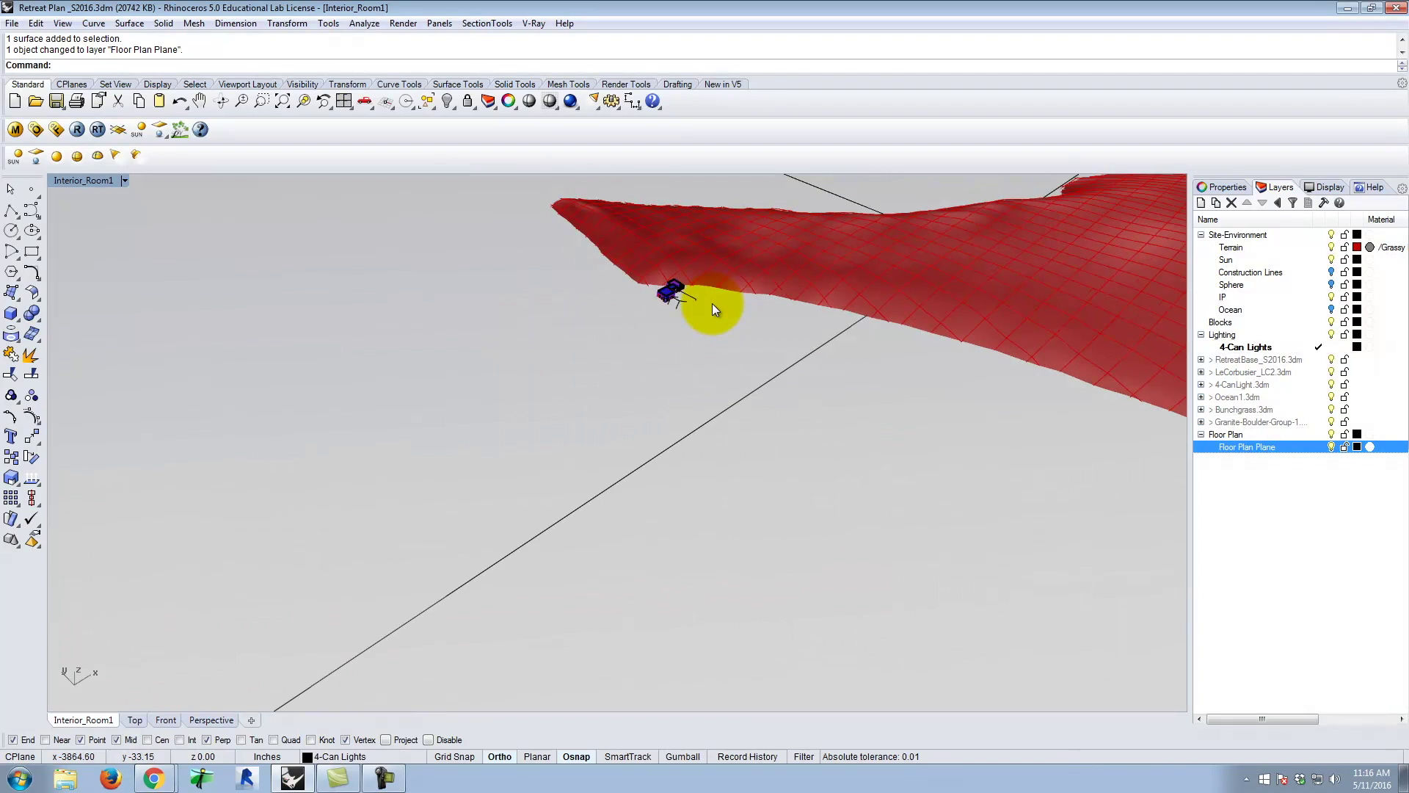
{"action": "scroll", "coordinate": [710, 339], "scroll_direction": "down", "scroll_amount": 8}
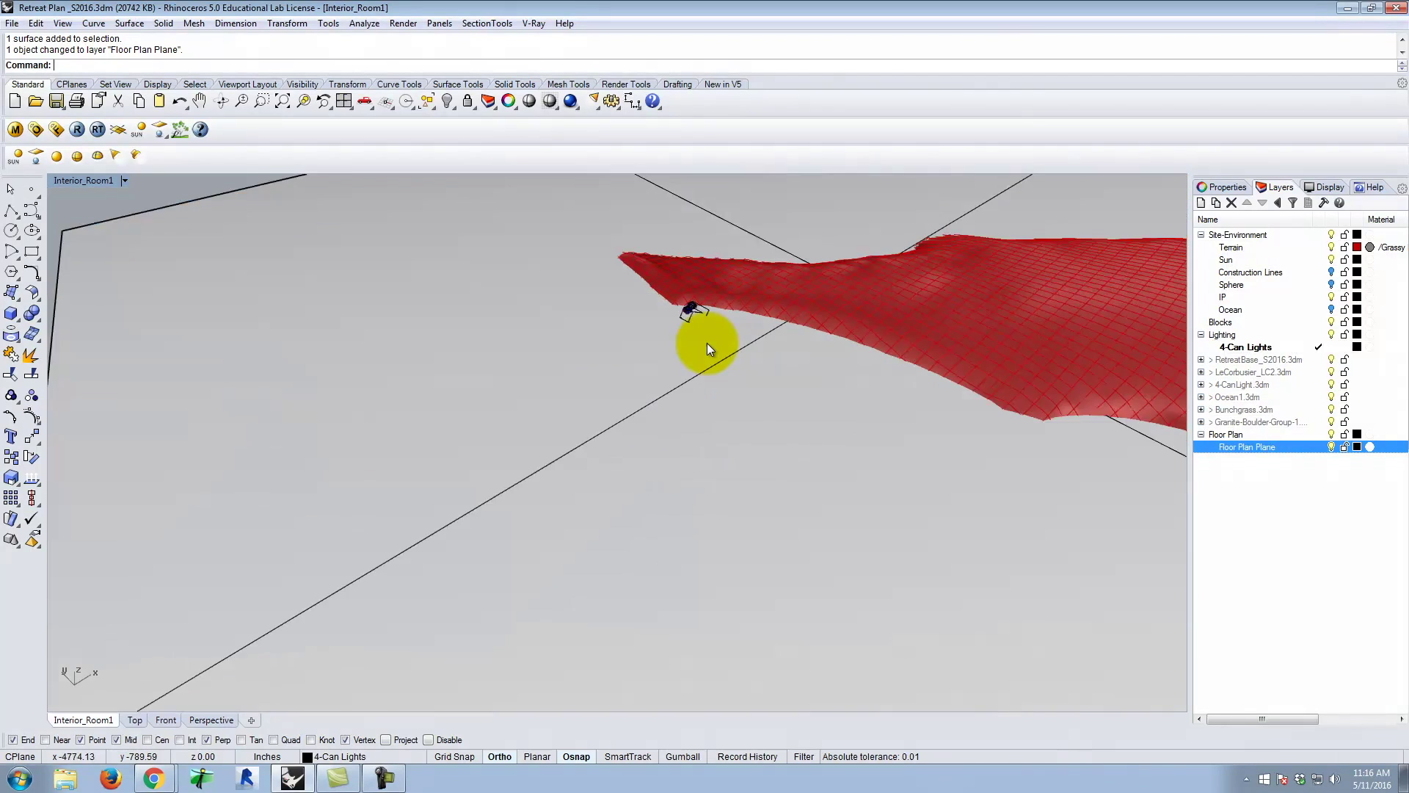
{"action": "double_click", "coordinate": [75, 180]}
- Start a new SectionTools section and select the terrain and house objects in the Top view without the cutting plane
{"action": "left_click", "coordinate": [488, 24]}
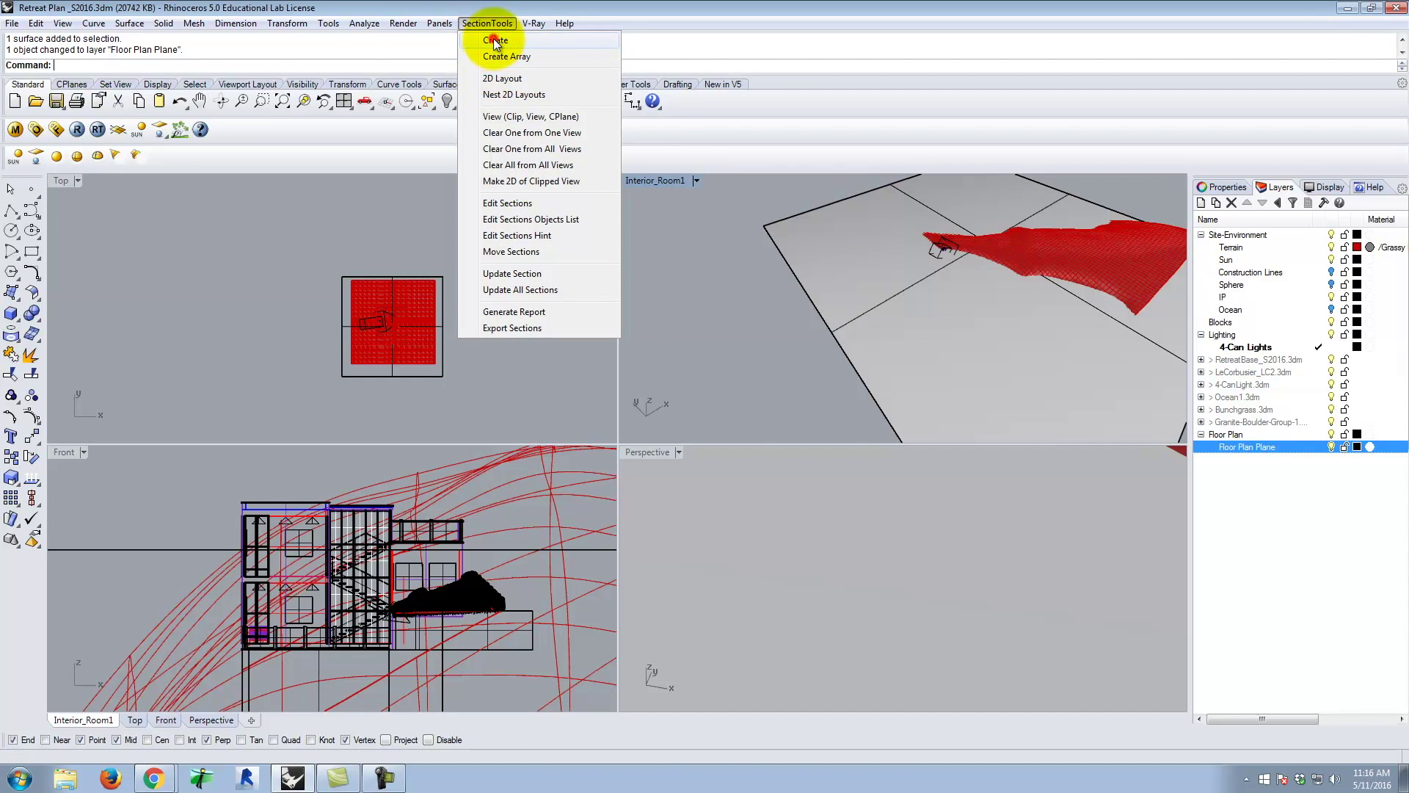
{"action": "left_click", "coordinate": [494, 41]}
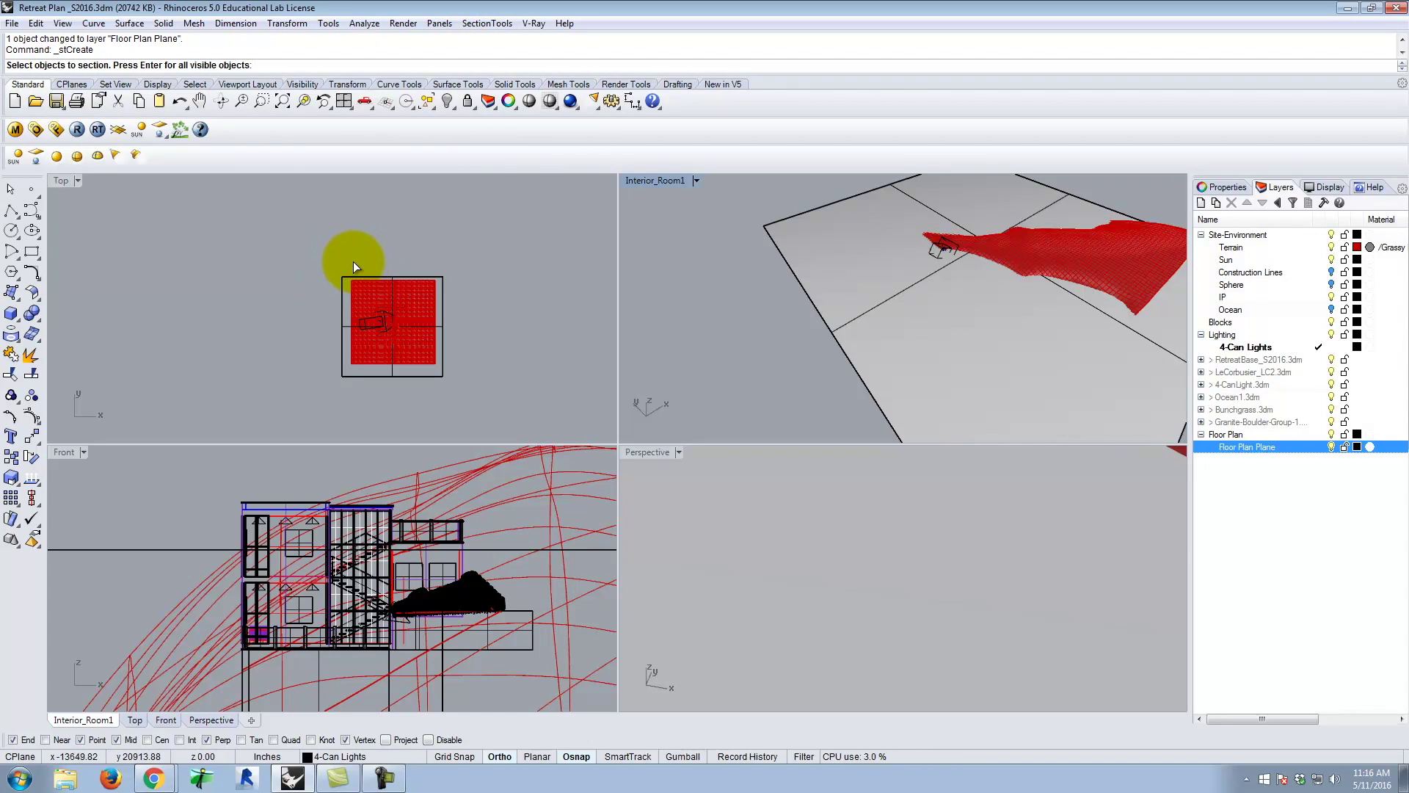
{"action": "left_click_drag", "start_coordinate": [348, 258], "coordinate": [439, 368]}
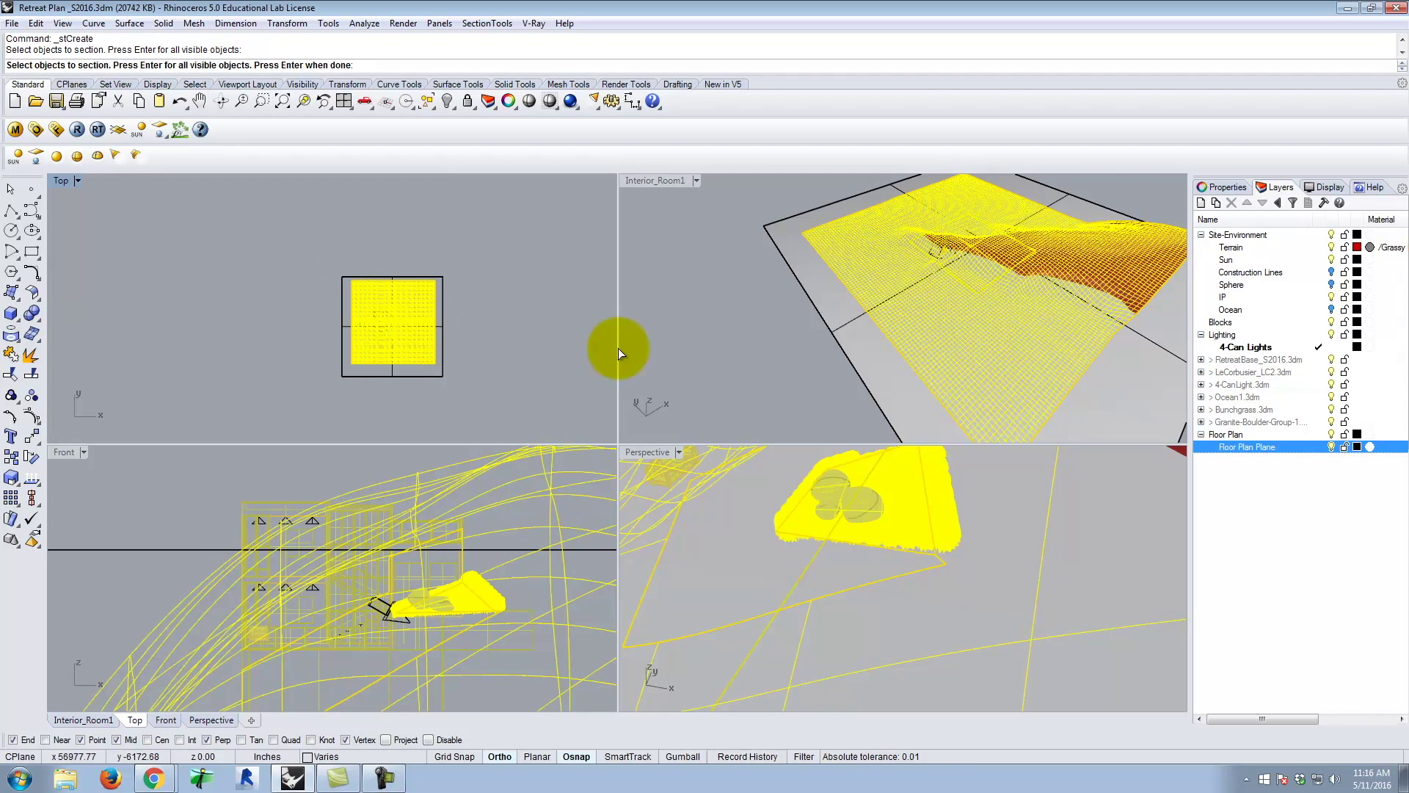
{"action": "key", "text": "Return"}
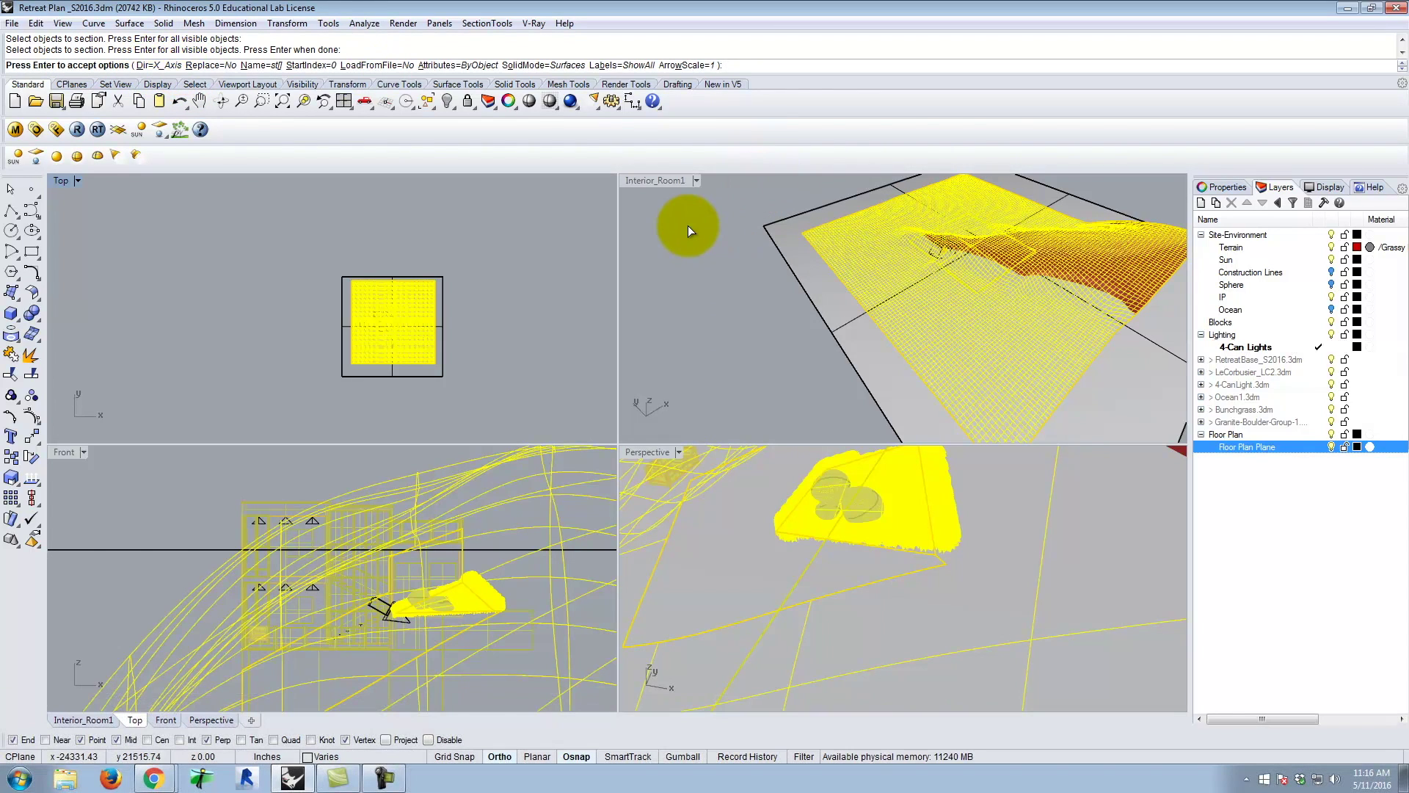
- Accept the X_Axis direction and Surfaces solid mode, and place one section in the Front view at the cutting plane's height
{"action": "scroll", "coordinate": [752, 239], "scroll_direction": "down", "scroll_amount": 5}
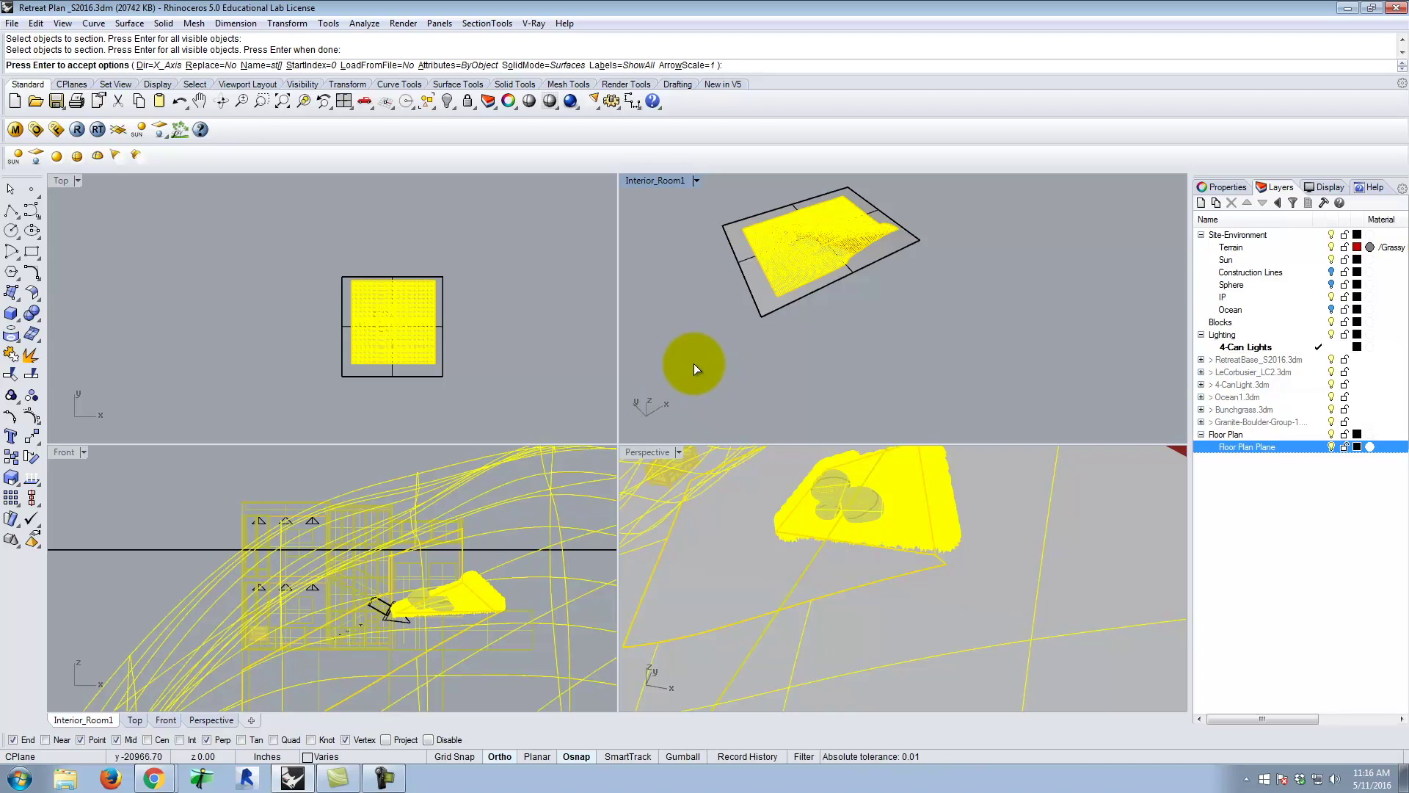
{"action": "scroll", "coordinate": [254, 253], "scroll_direction": "down", "scroll_amount": 2}
{"action": "scroll", "coordinate": [347, 337], "scroll_direction": "up", "scroll_amount": 2}
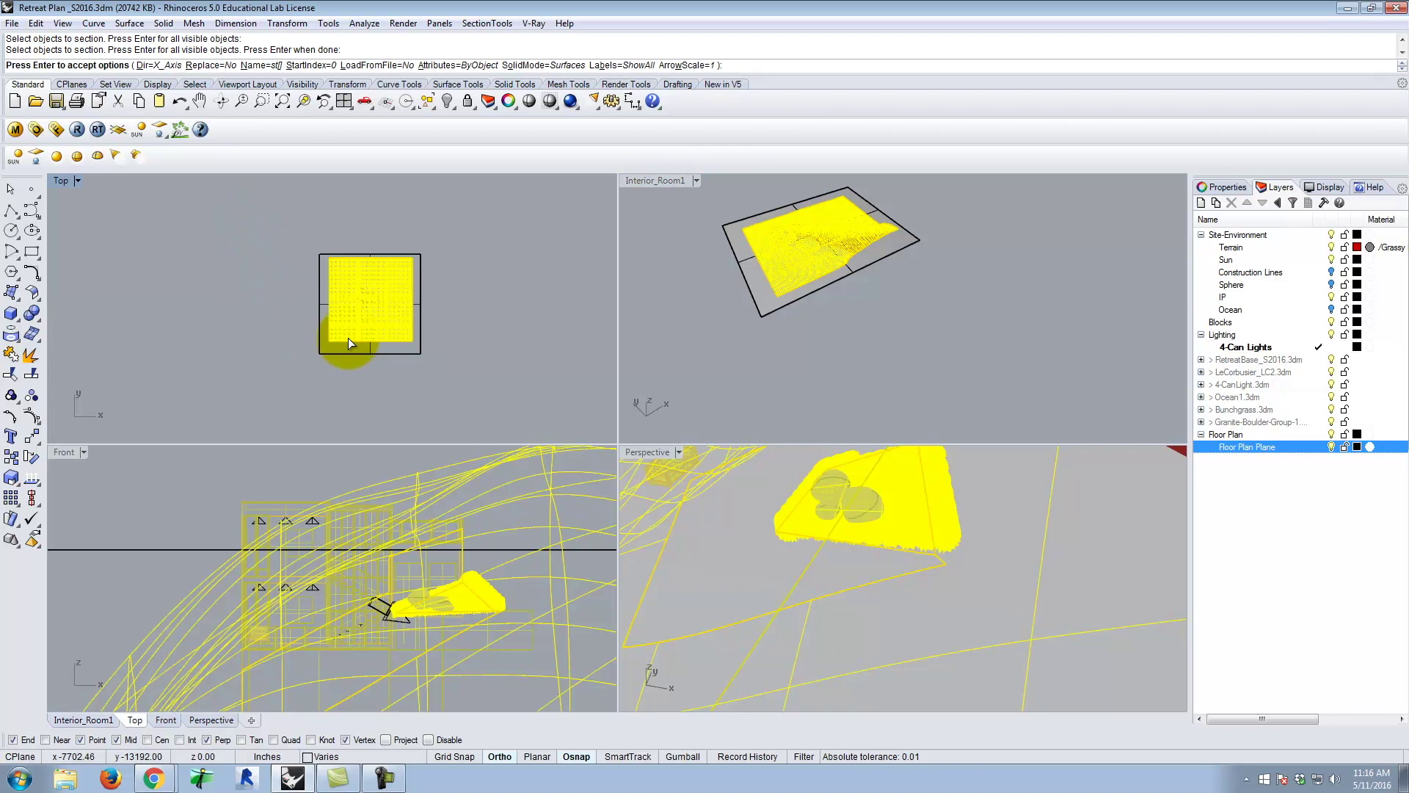
{"action": "scroll", "coordinate": [263, 483], "scroll_direction": "down", "scroll_amount": 3}
{"action": "scroll", "coordinate": [263, 483], "scroll_direction": "down", "scroll_amount": 5}
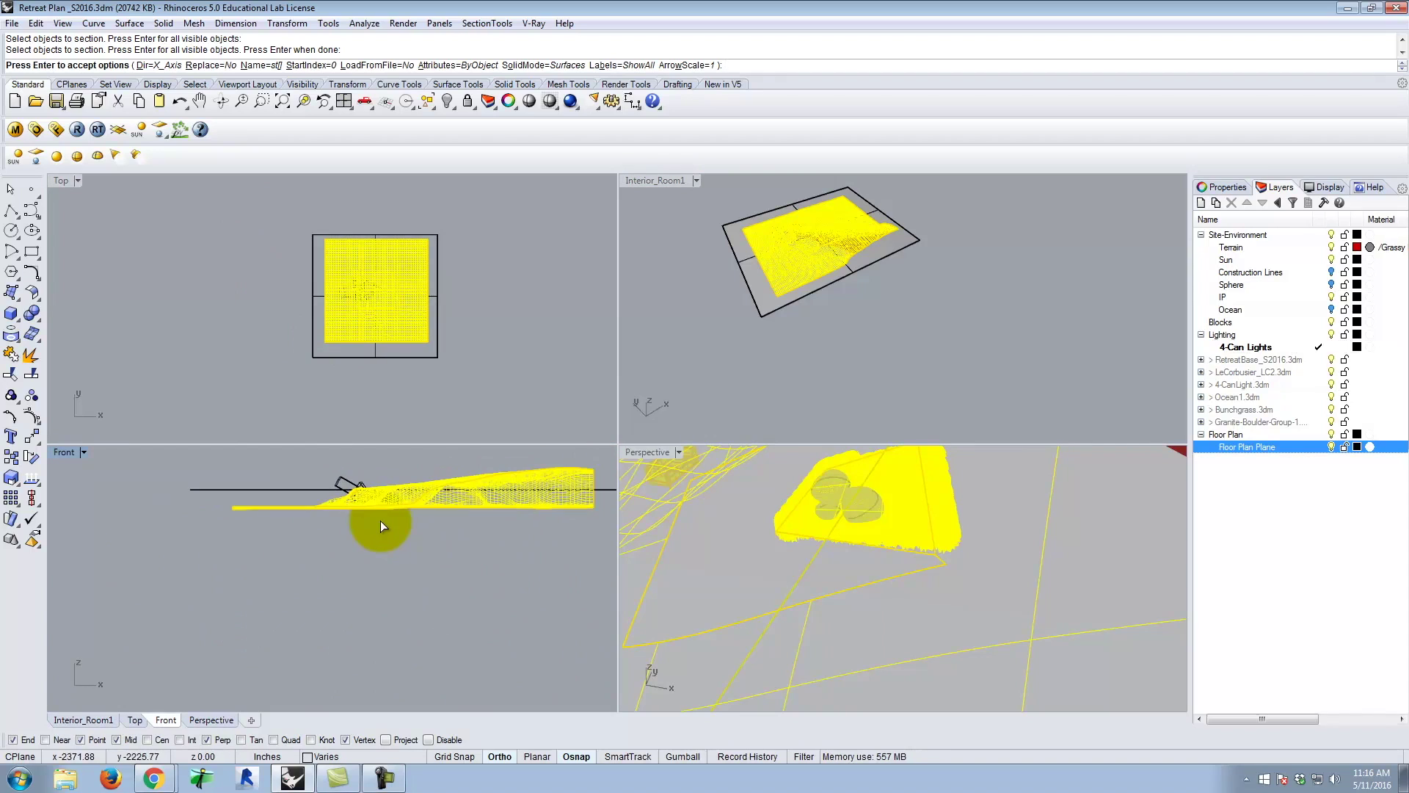
{"action": "scroll", "coordinate": [233, 519], "scroll_direction": "up", "scroll_amount": 2}
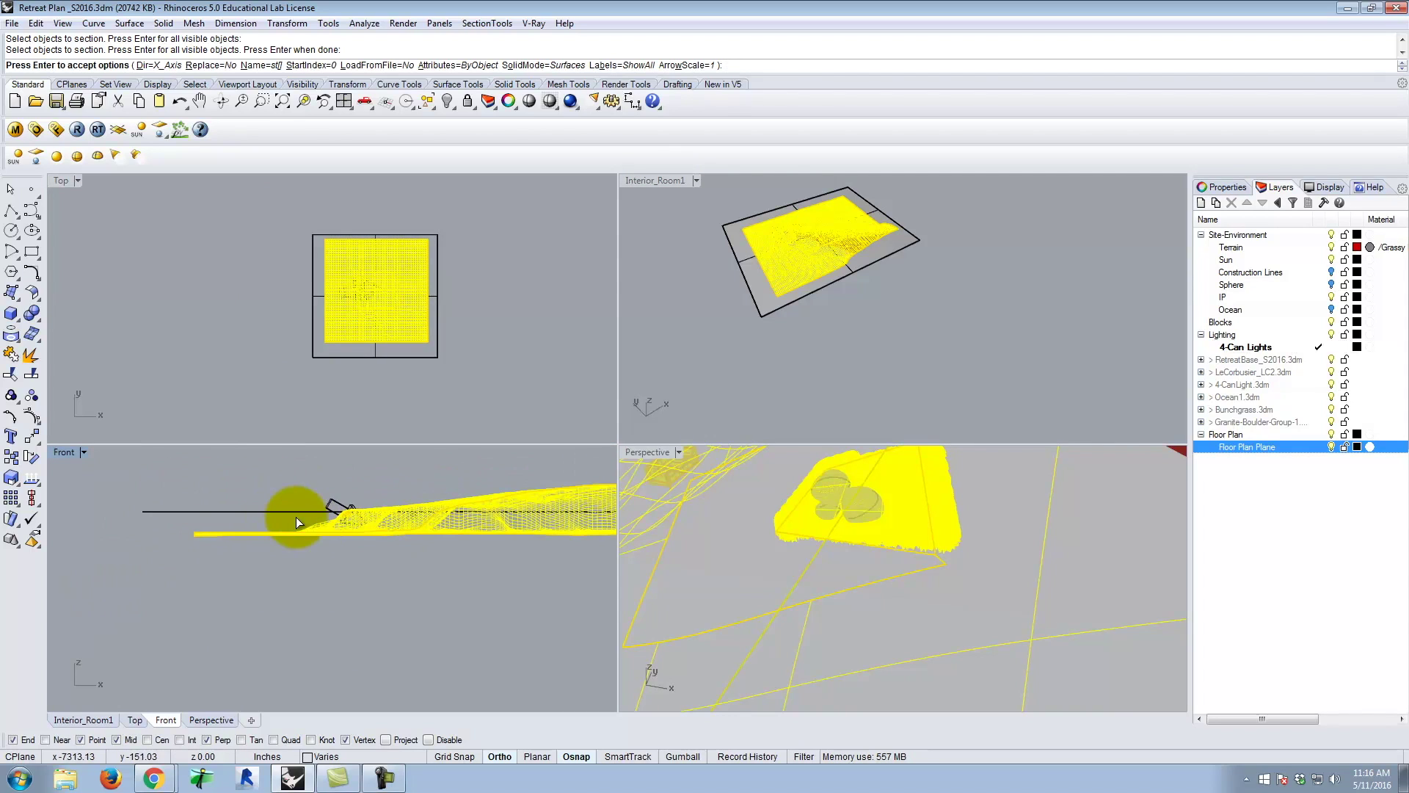
{"action": "scroll", "coordinate": [215, 523], "scroll_direction": "down", "scroll_amount": 1}
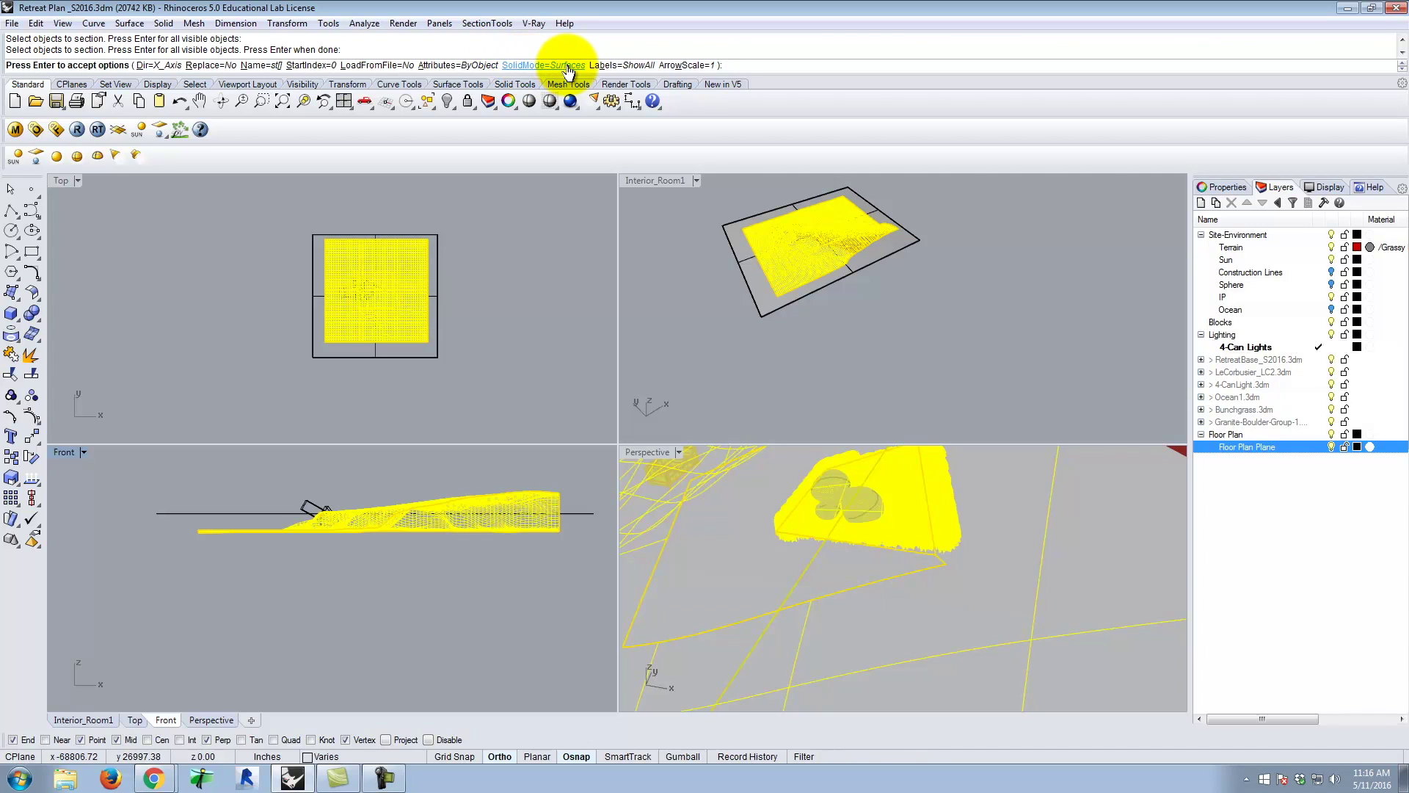
{"action": "key", "text": "Return"}
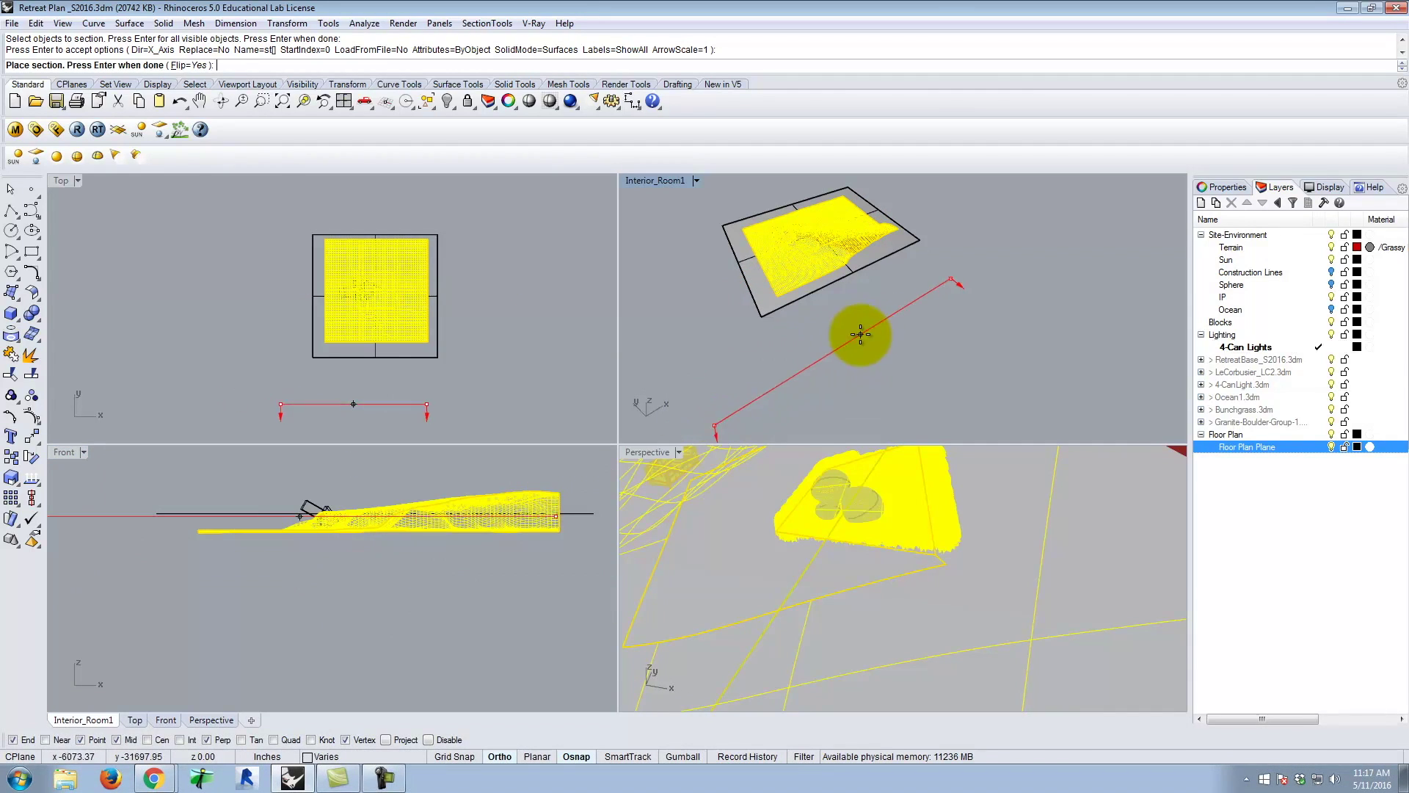
{"action": "left_click", "coordinate": [375, 513]}
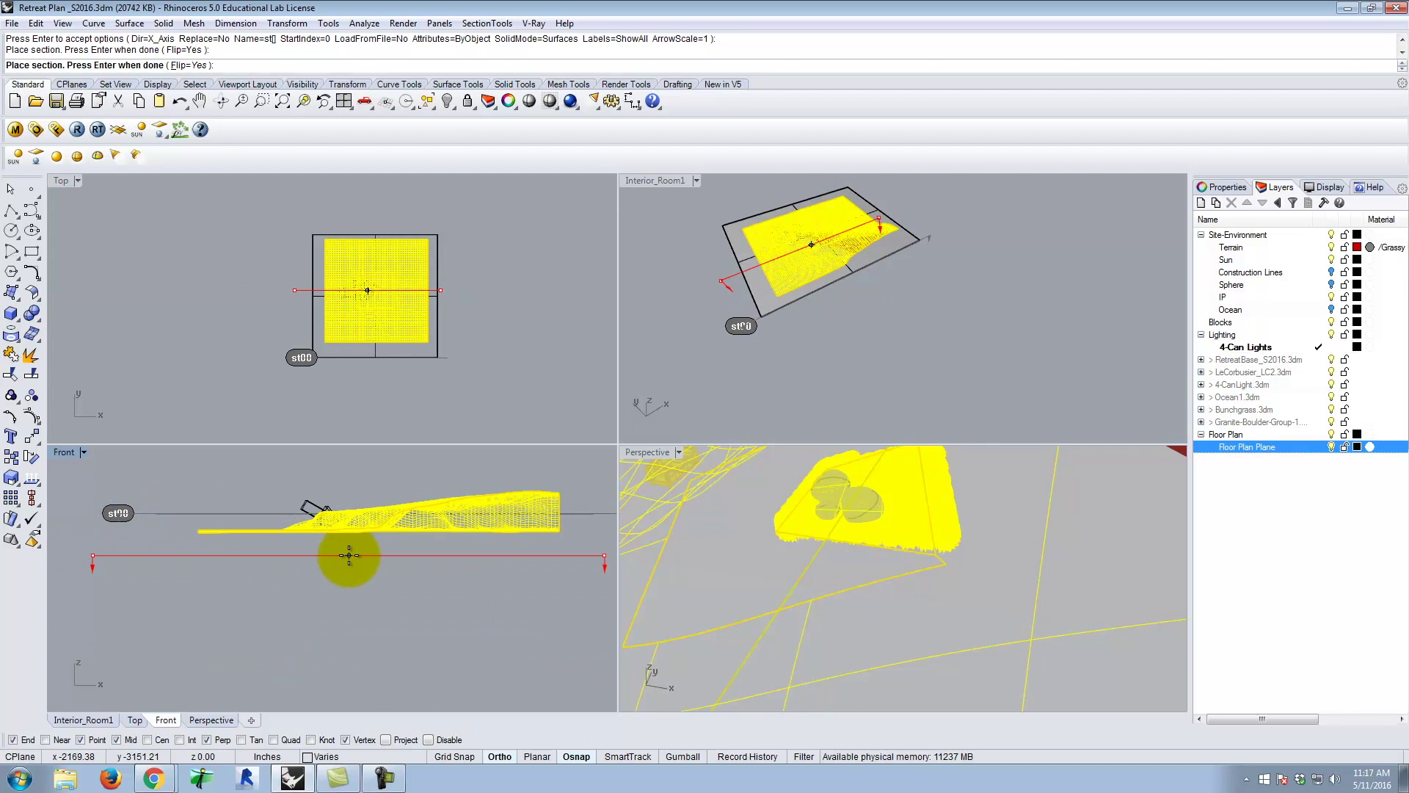
{"action": "key", "text": "Return"}
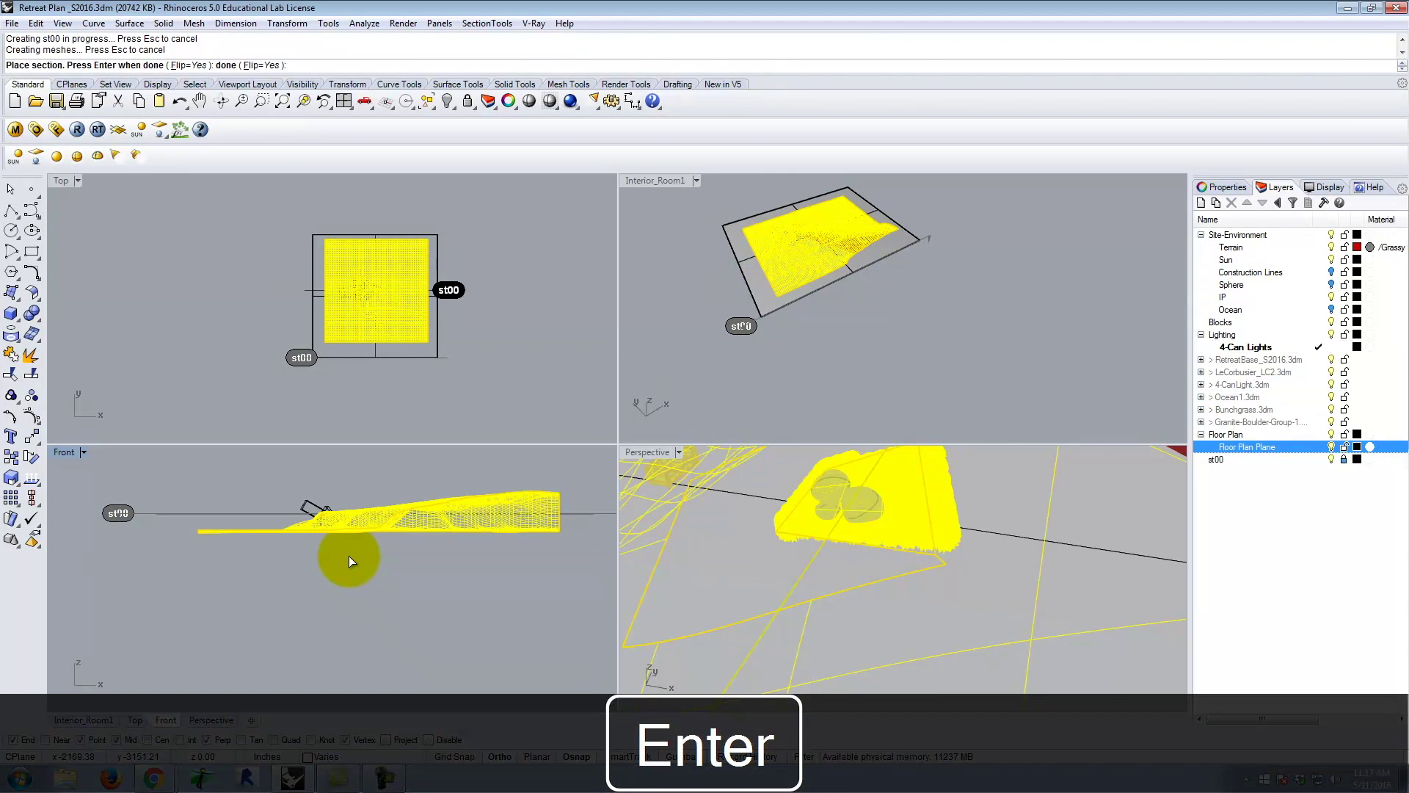
- Nest the st00 layer under Floor Plan, hide the Floor Plan Plane layer, and check the section curve on the terrain
{"action": "left_click", "coordinate": [1214, 459], "text": "shift"}
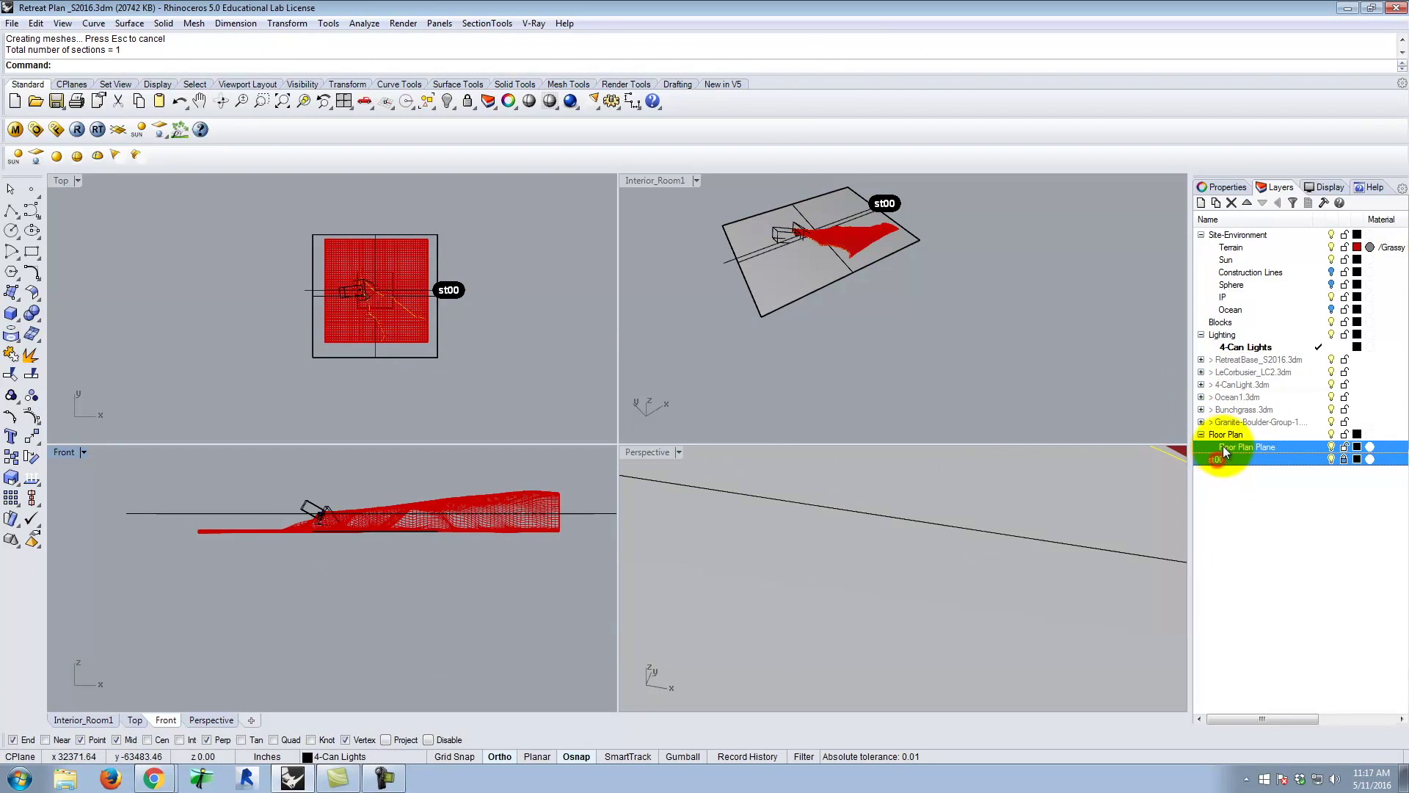
{"action": "left_click", "coordinate": [1233, 460]}
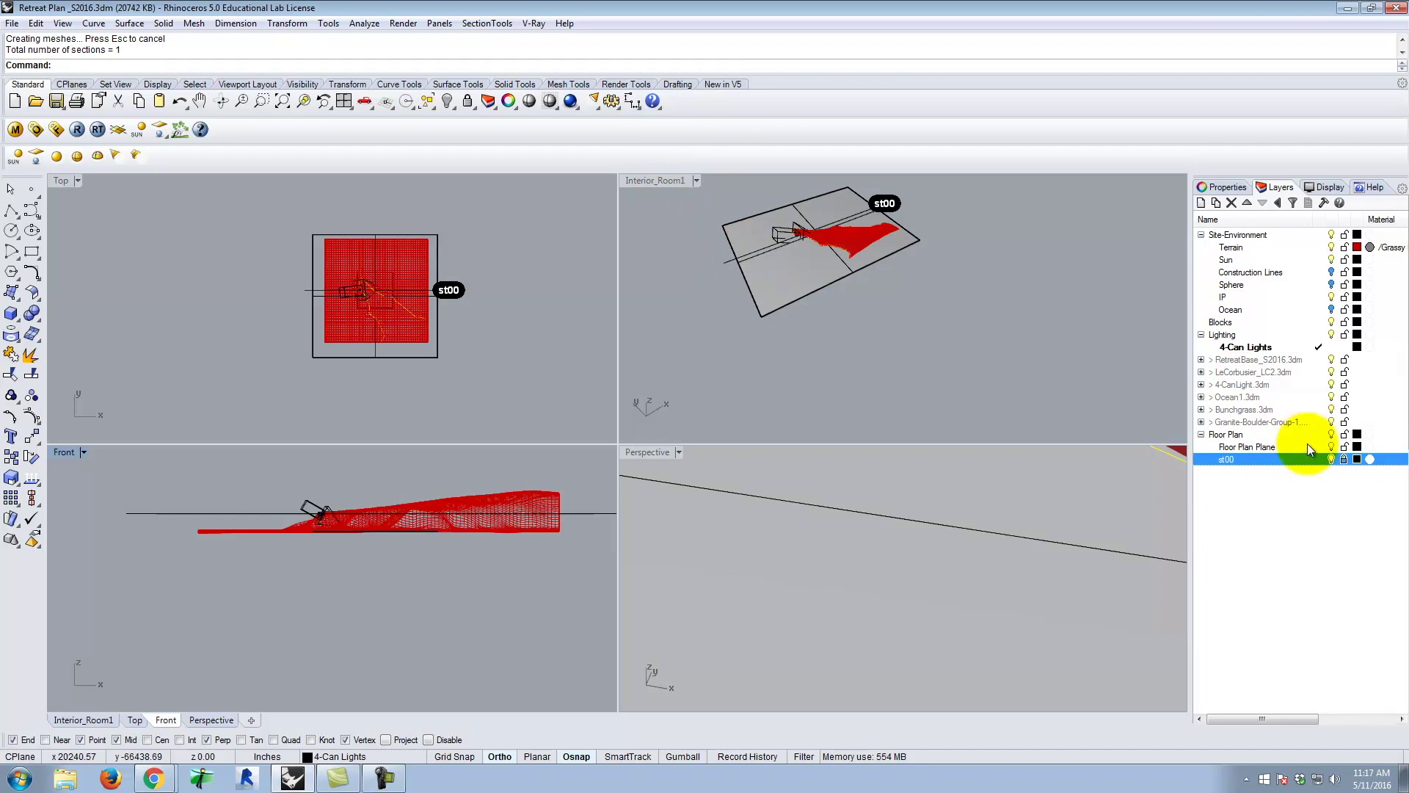
{"action": "left_click", "coordinate": [1330, 447], "text": "ctrl"}
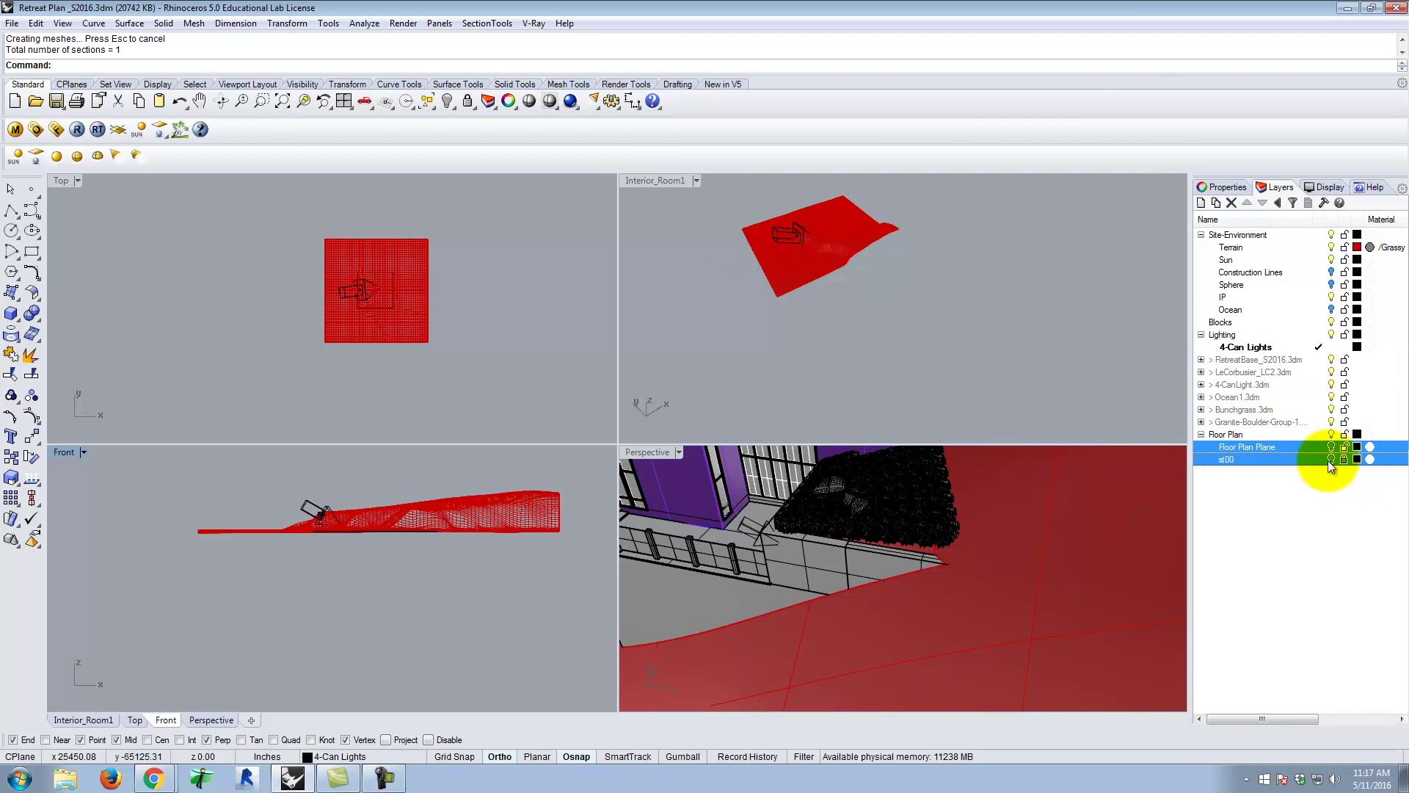
{"action": "left_click", "coordinate": [1332, 460]}
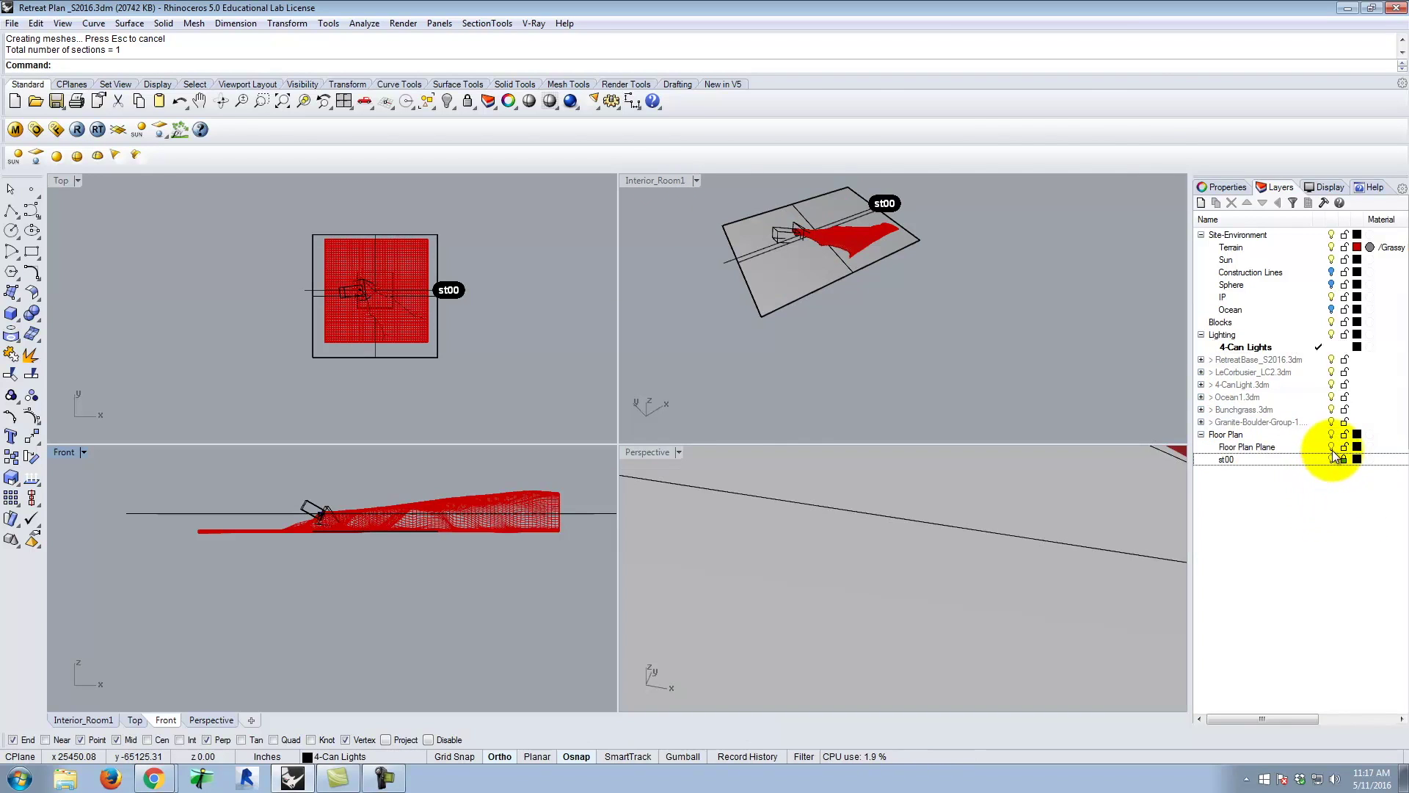
{"action": "left_click", "coordinate": [1331, 448]}
{"action": "left_click", "coordinate": [703, 193]}
{"action": "scroll", "coordinate": [703, 194], "scroll_direction": "up", "scroll_amount": 5}
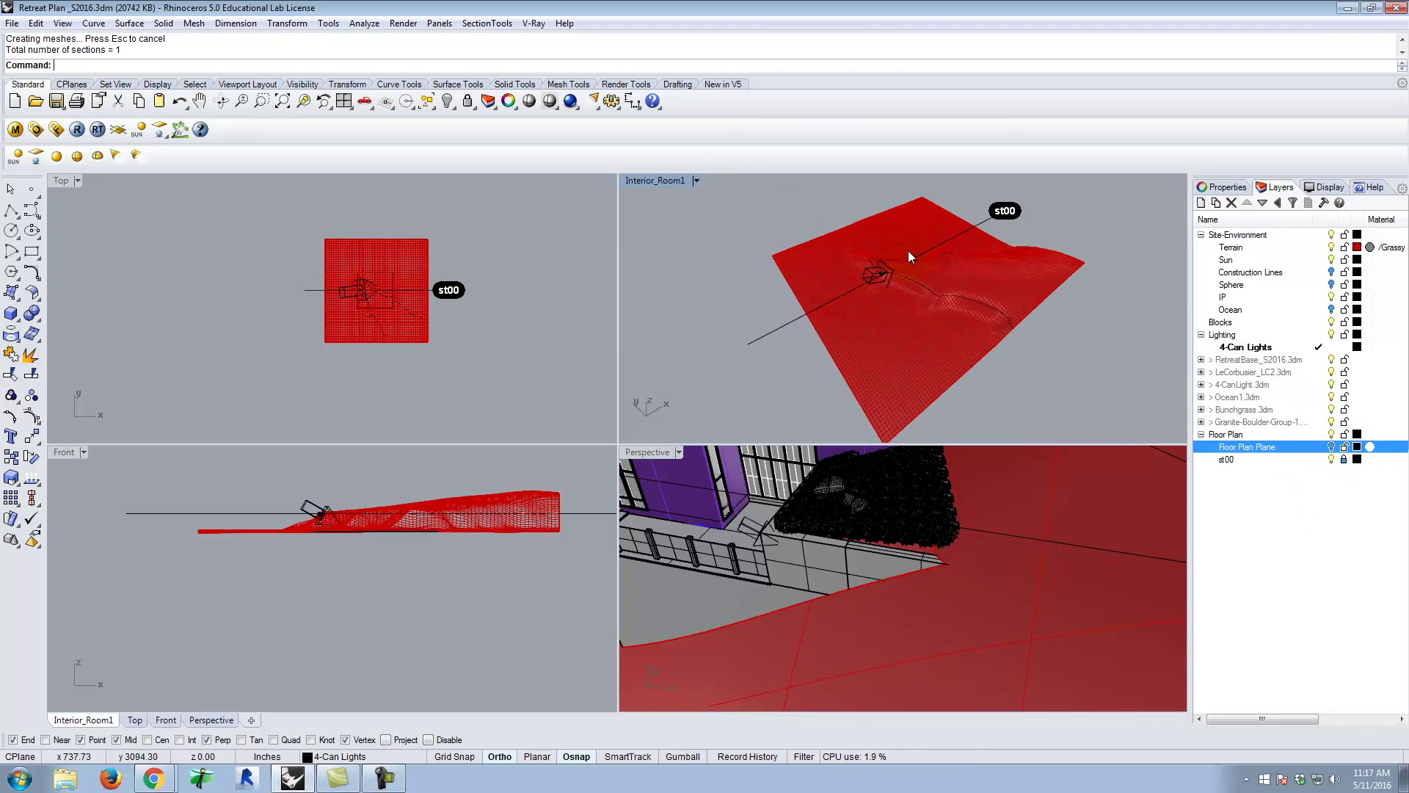
{"action": "scroll", "coordinate": [895, 251], "scroll_direction": "up", "scroll_amount": 5}
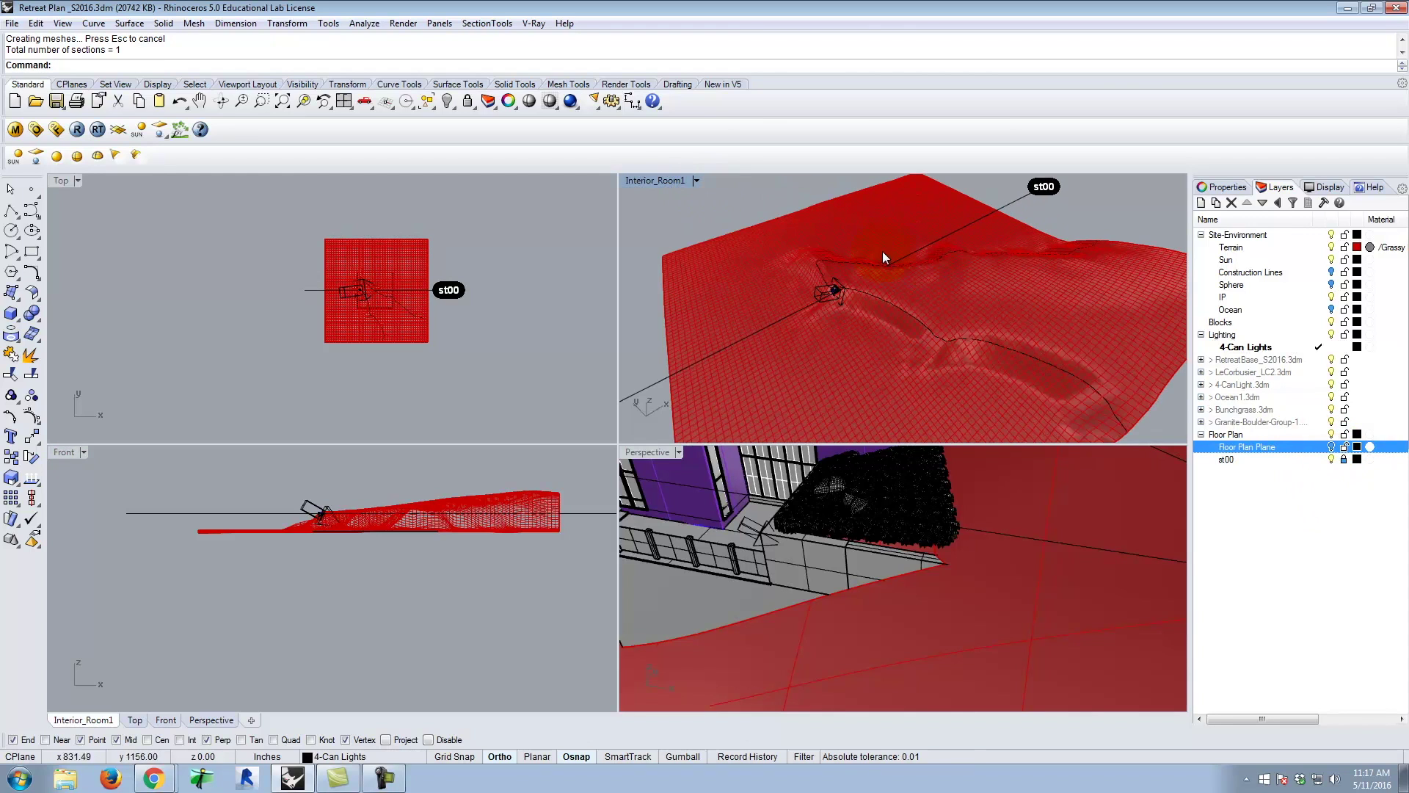
- Clip the Perspective viewport with section st00 using stViewSections, and inspect the cut house from above
{"action": "left_click", "coordinate": [672, 465]}
{"action": "scroll", "coordinate": [781, 535], "scroll_direction": "down", "scroll_amount": 5}
{"action": "right_click_drag", "start_coordinate": [883, 539], "coordinate": [856, 523]}
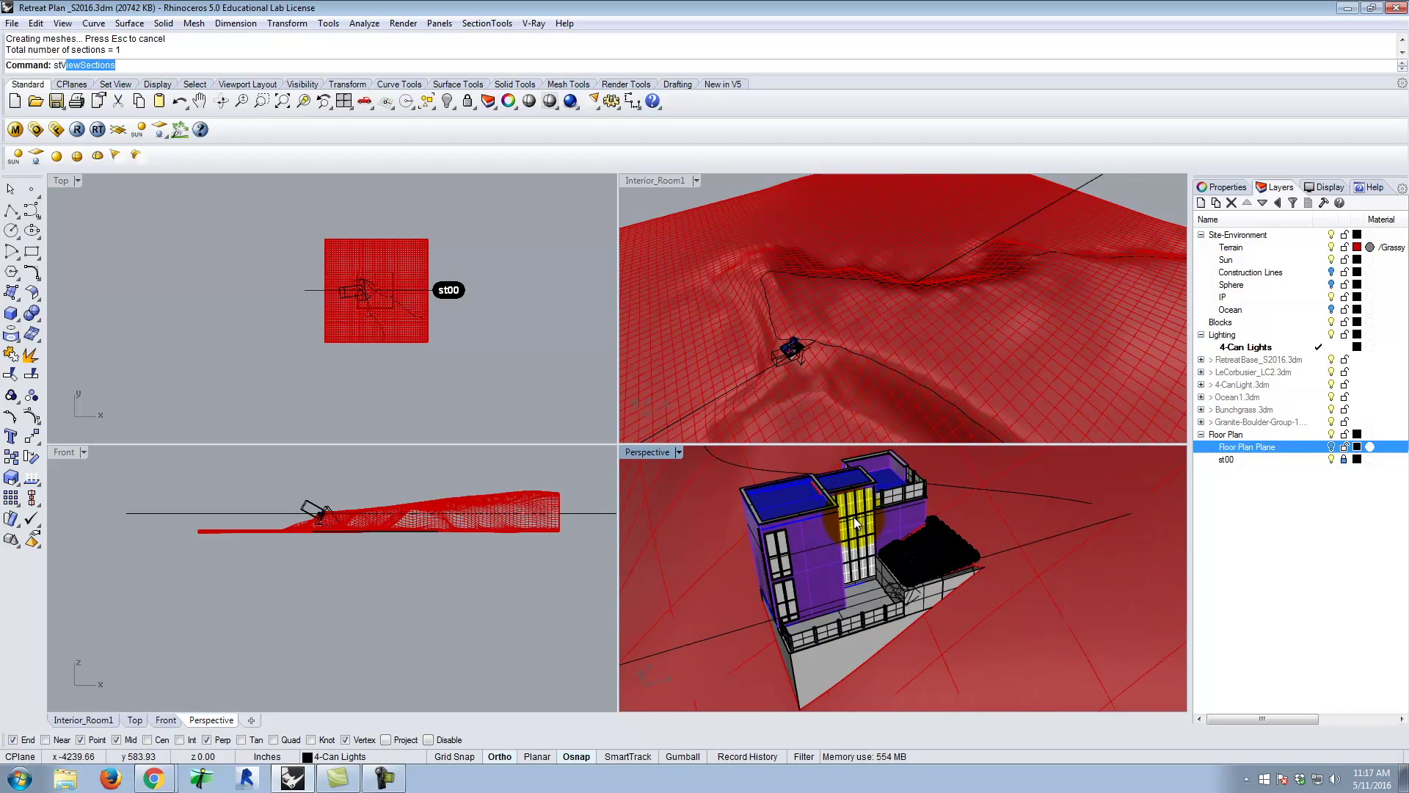
{"action": "key", "text": "Return"}
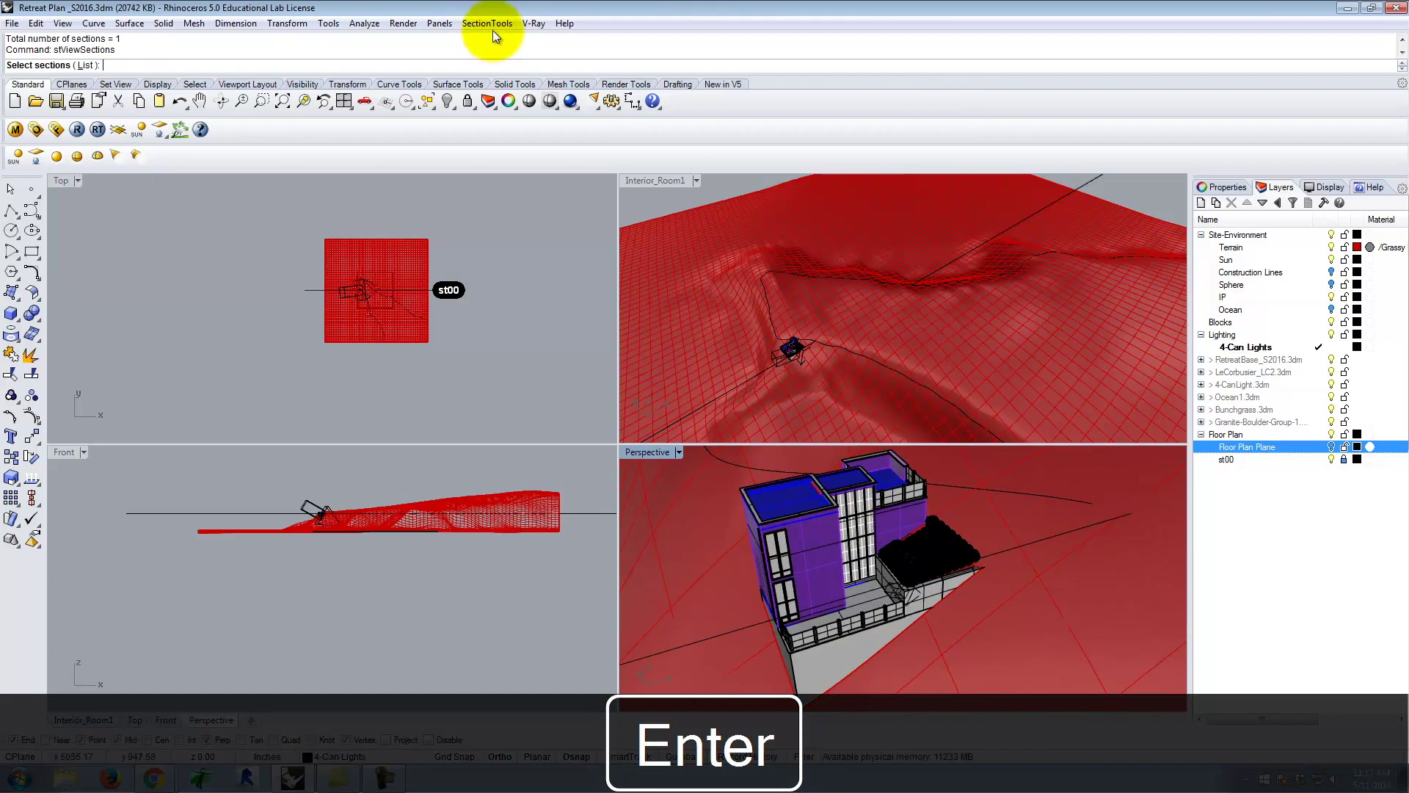
{"action": "left_click", "coordinate": [488, 23]}
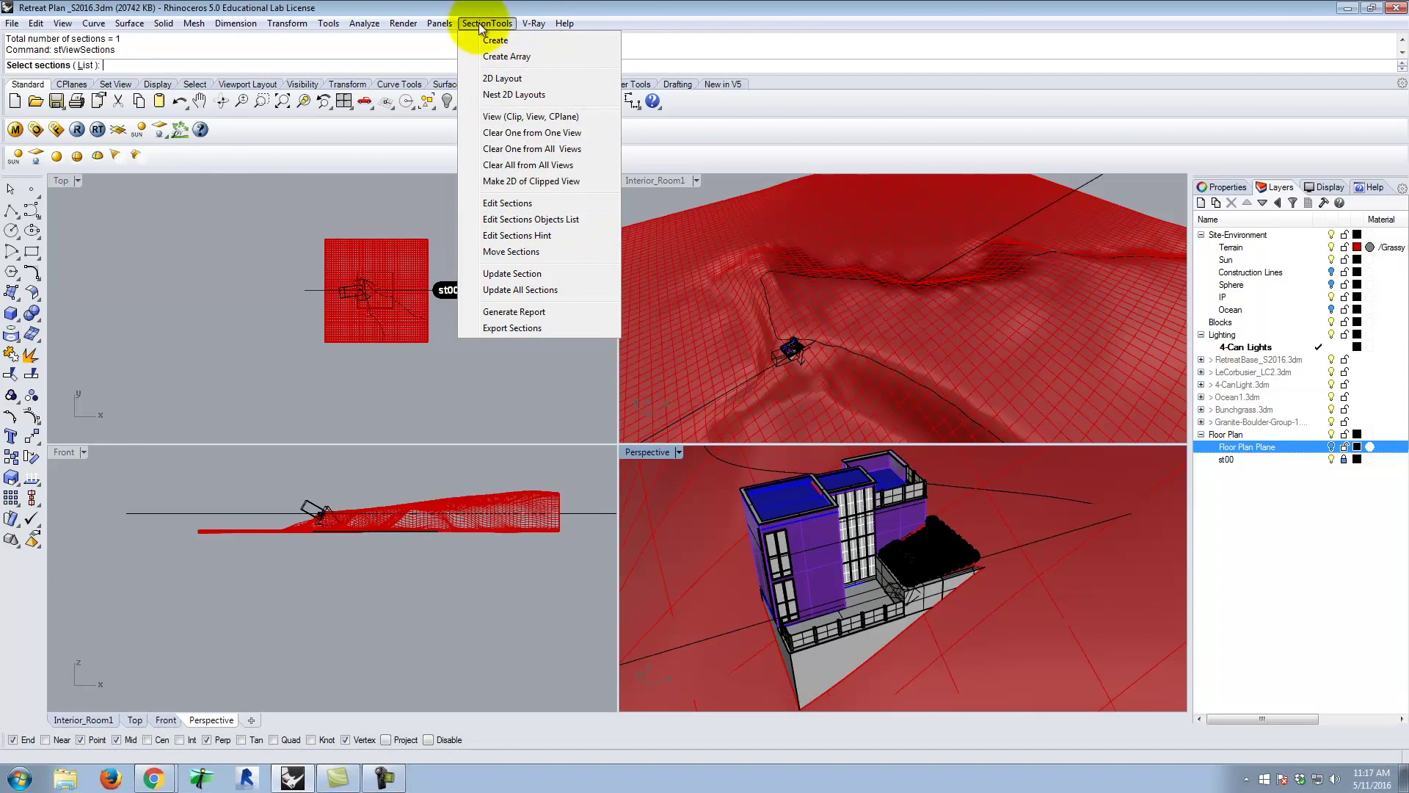
{"action": "left_click", "coordinate": [482, 23]}
{"action": "left_click", "coordinate": [86, 65]}
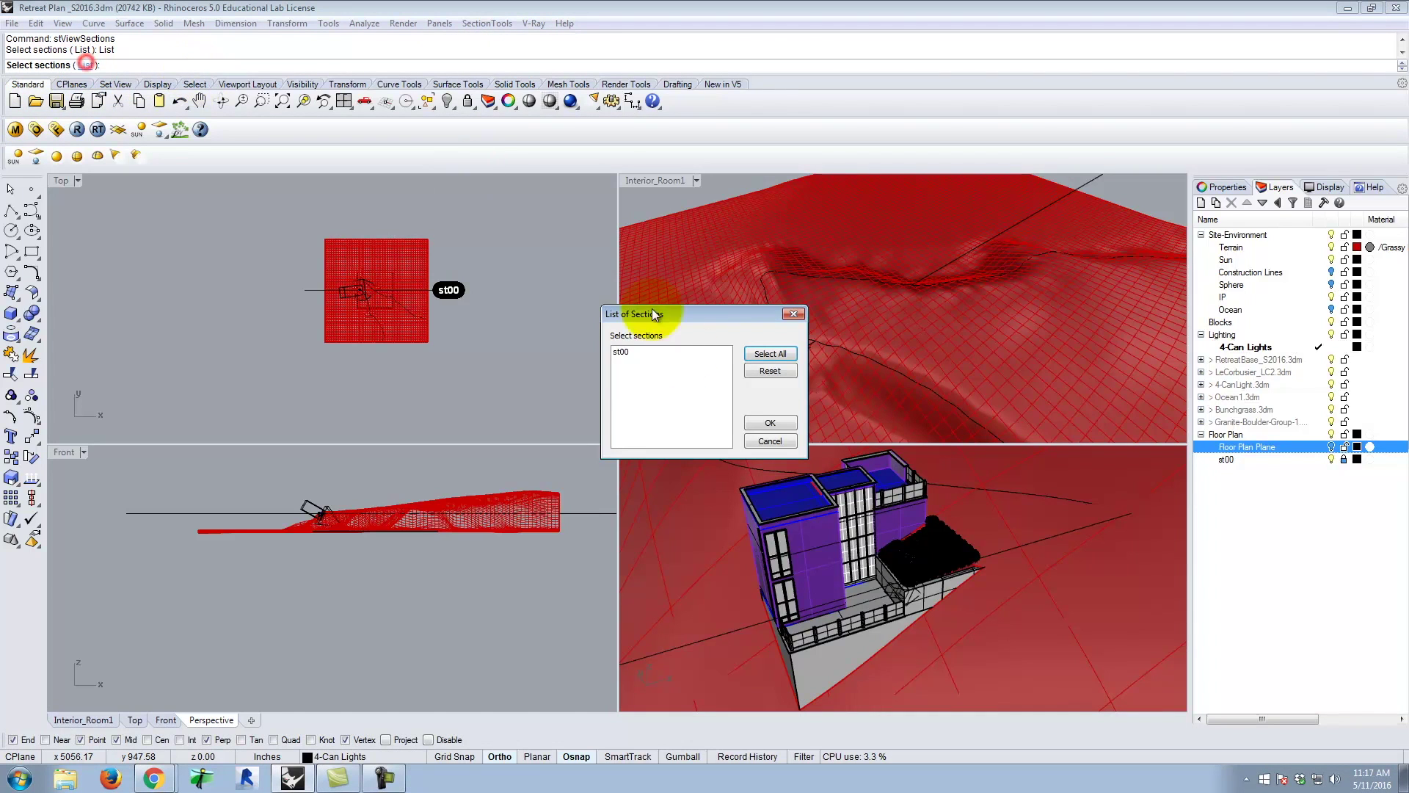
{"action": "left_click", "coordinate": [769, 424]}
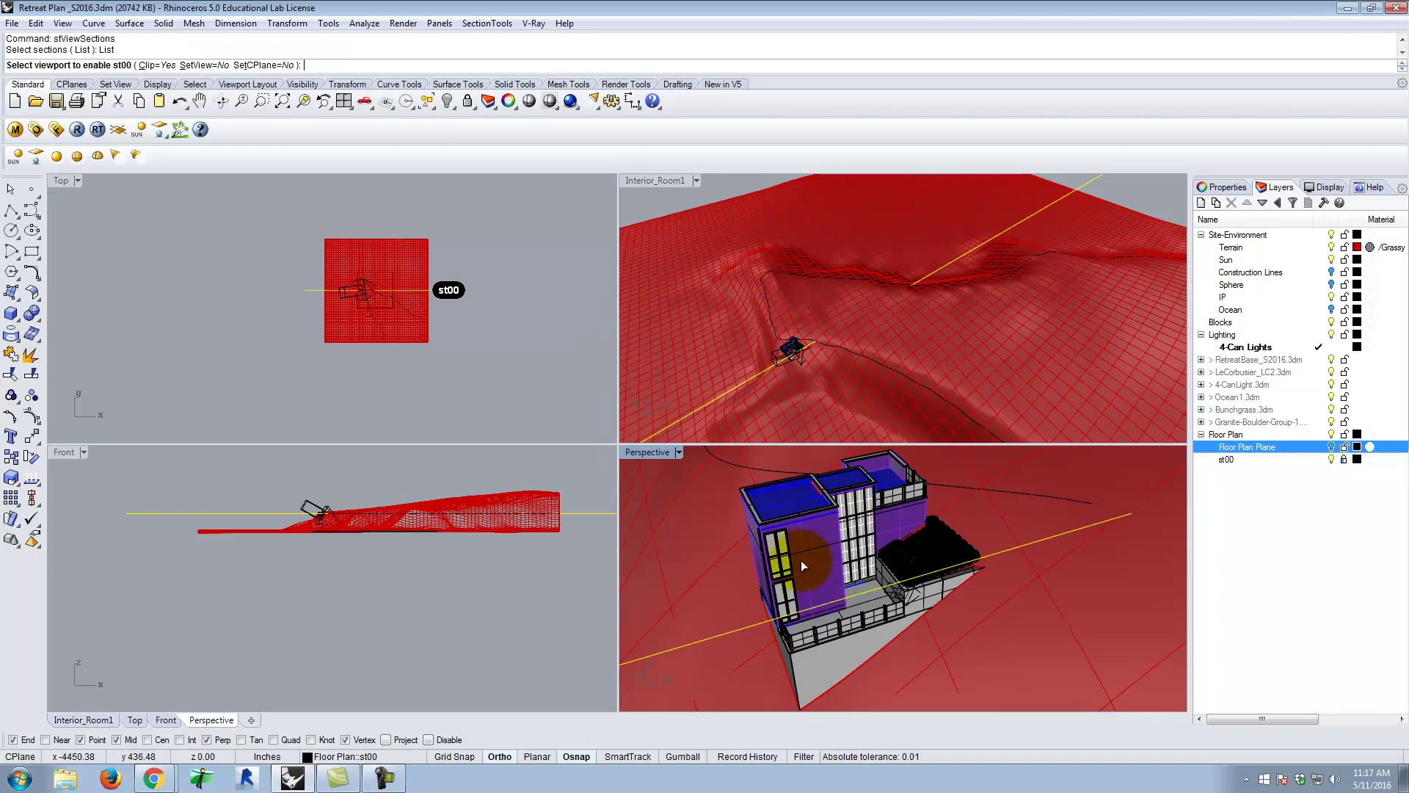
{"action": "left_click", "coordinate": [681, 350]}
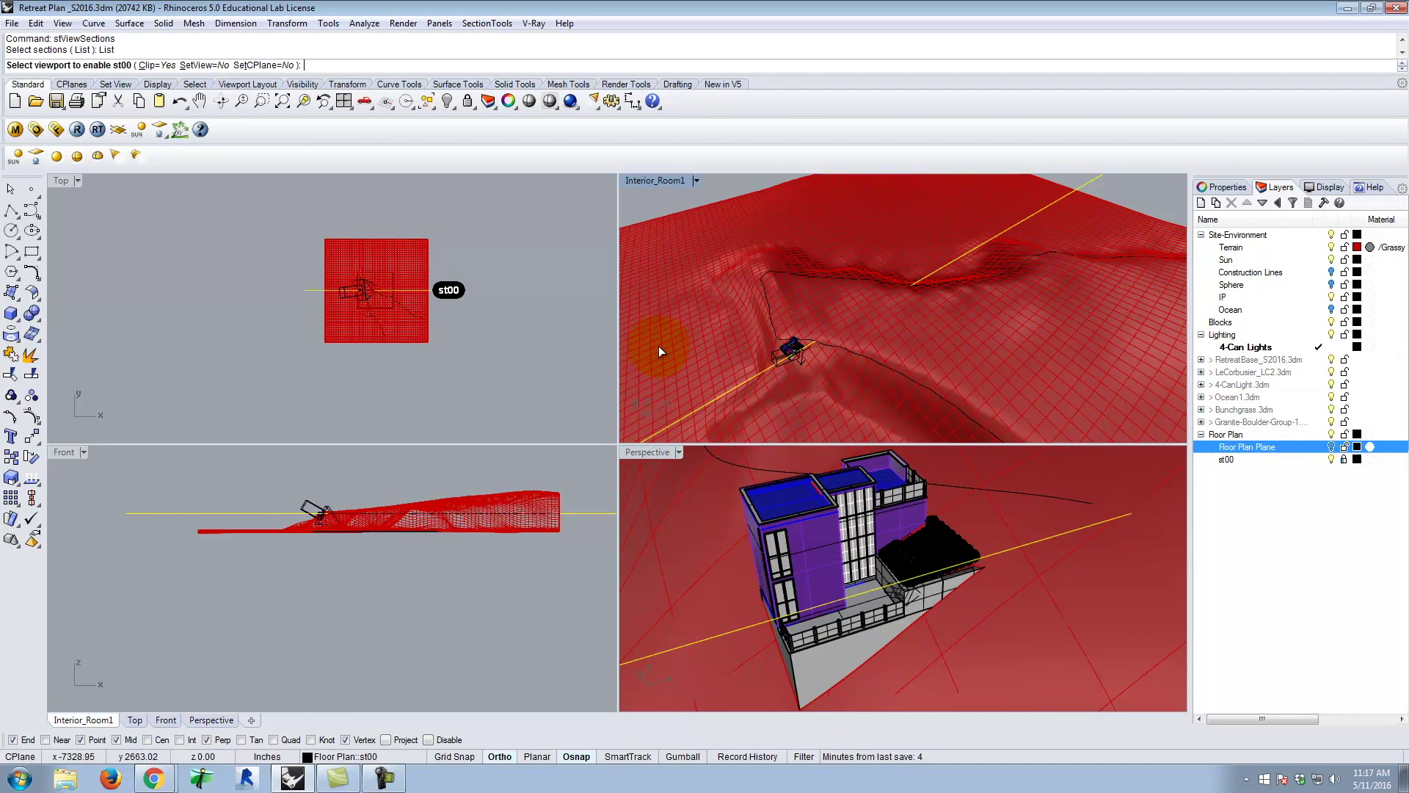
{"action": "type", "text": "Perspective"}
{"action": "key", "text": "Return"}
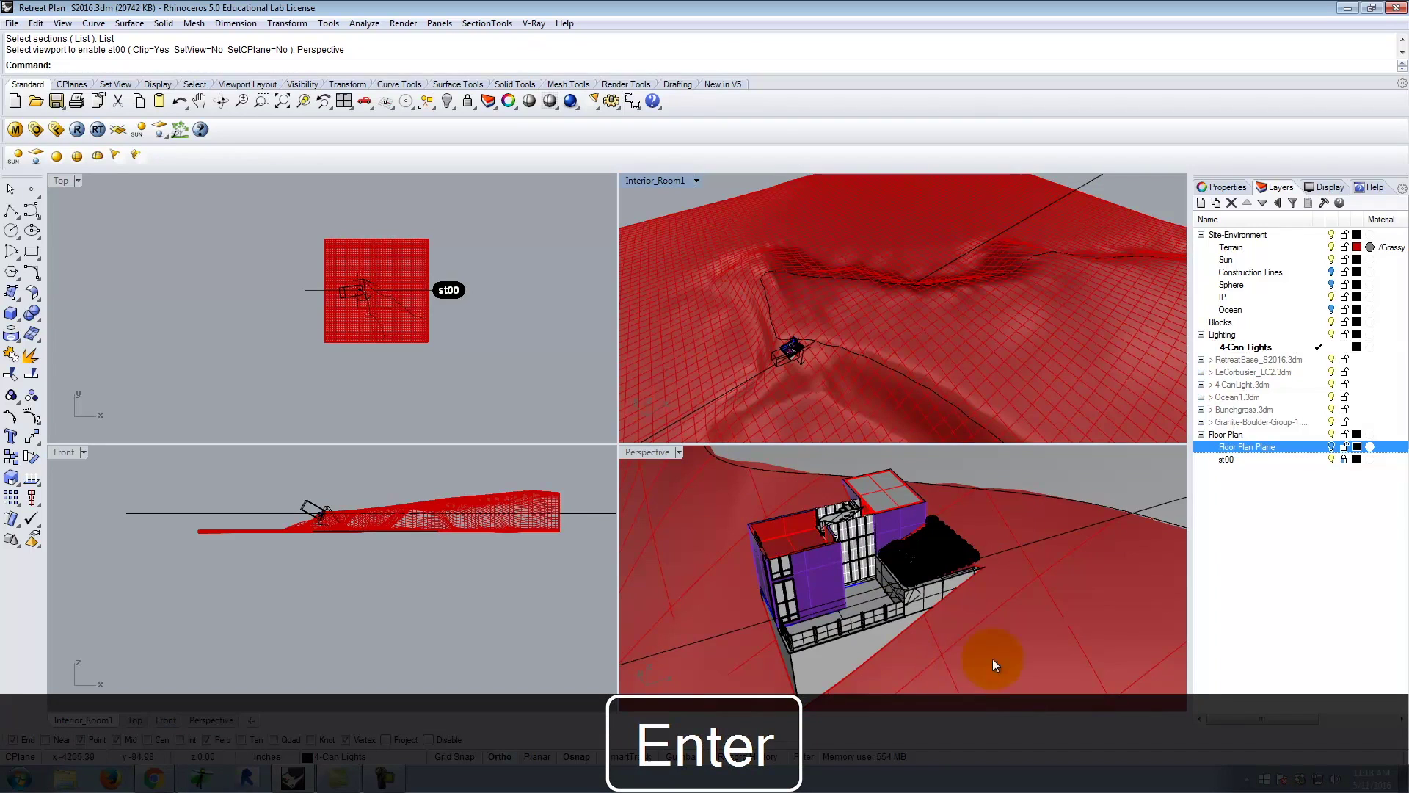
{"action": "mouse_move", "coordinate": [991, 542]}
{"action": "right_mouse_down"}
{"action": "mouse_move", "coordinate": [958, 605]}
{"action": "mouse_move", "coordinate": [861, 543]}
{"action": "mouse_move", "coordinate": [912, 609]}
{"action": "mouse_move", "coordinate": [890, 629]}
{"action": "mouse_move", "coordinate": [909, 582]}
{"action": "mouse_move", "coordinate": [905, 506]}
{"action": "mouse_move", "coordinate": [936, 533]}
{"action": "mouse_move", "coordinate": [861, 567]}
{"action": "mouse_move", "coordinate": [914, 599]}
{"action": "mouse_move", "coordinate": [962, 598]}
{"action": "mouse_move", "coordinate": [999, 552]}
{"action": "right_mouse_up"}
{"action": "right_click_drag", "start_coordinate": [993, 504], "coordinate": [920, 544]}
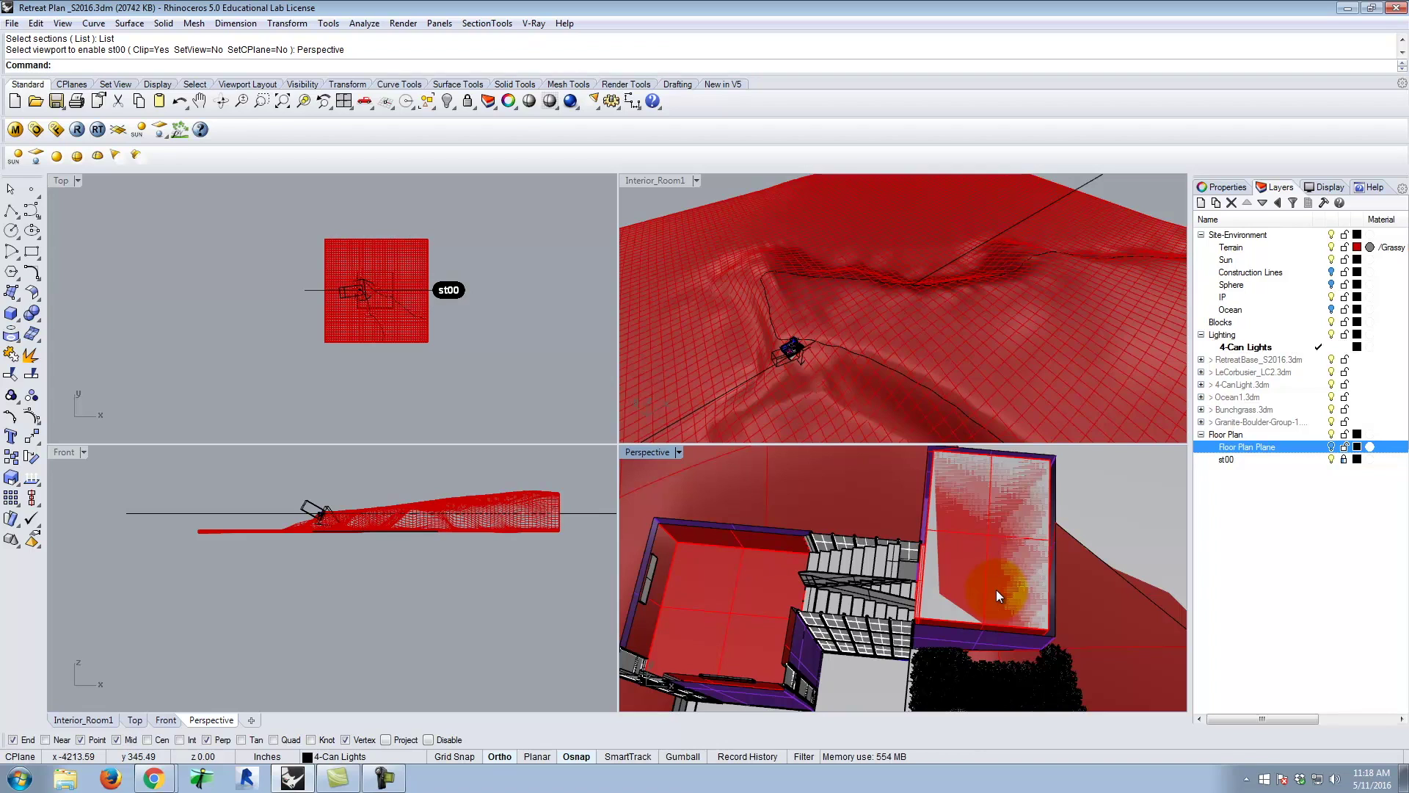
- Undo the section clipping and the recent layer changes
{"action": "key", "text": "ctrl+z"}
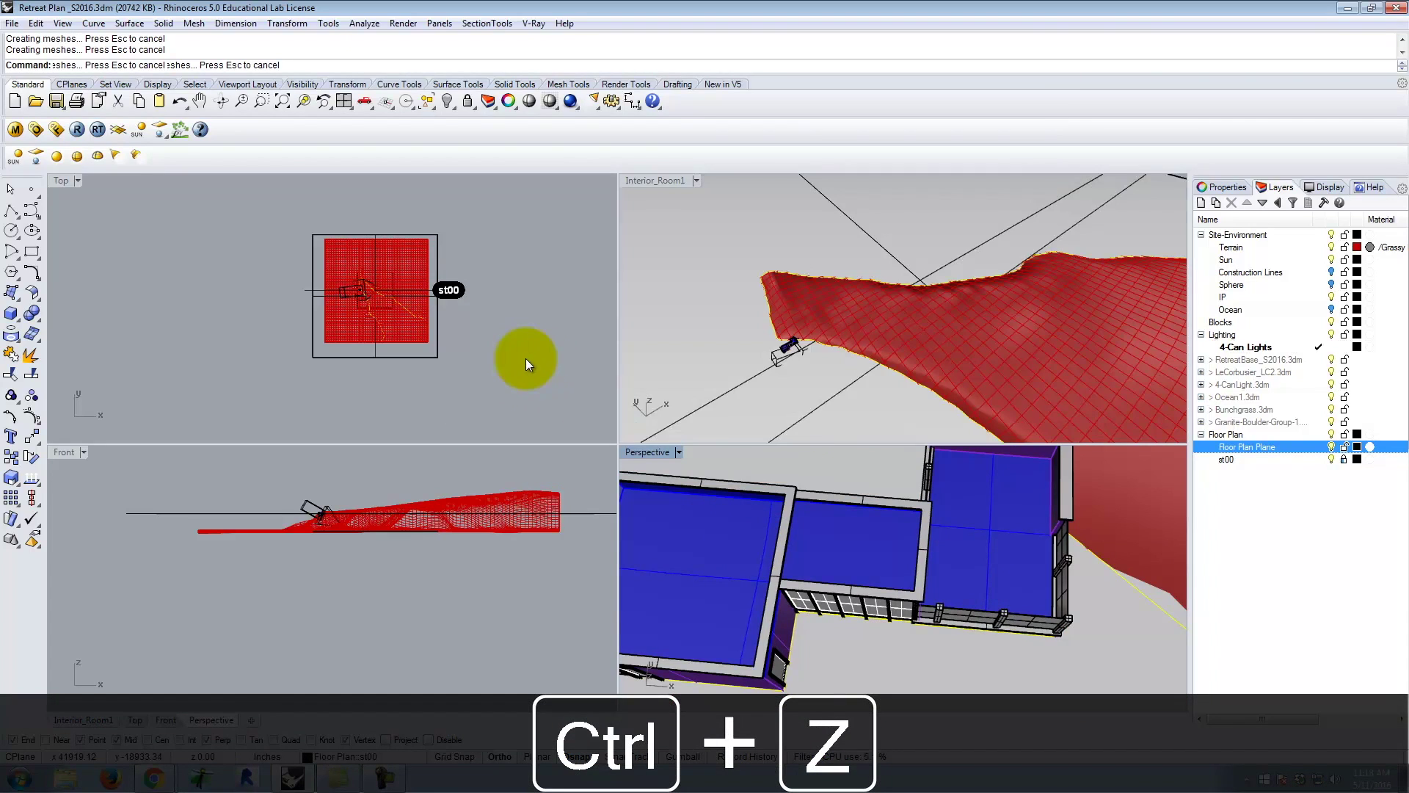
{"action": "key", "text": "ctrl+z"}
{"action": "key", "text": "ctrl+z"}
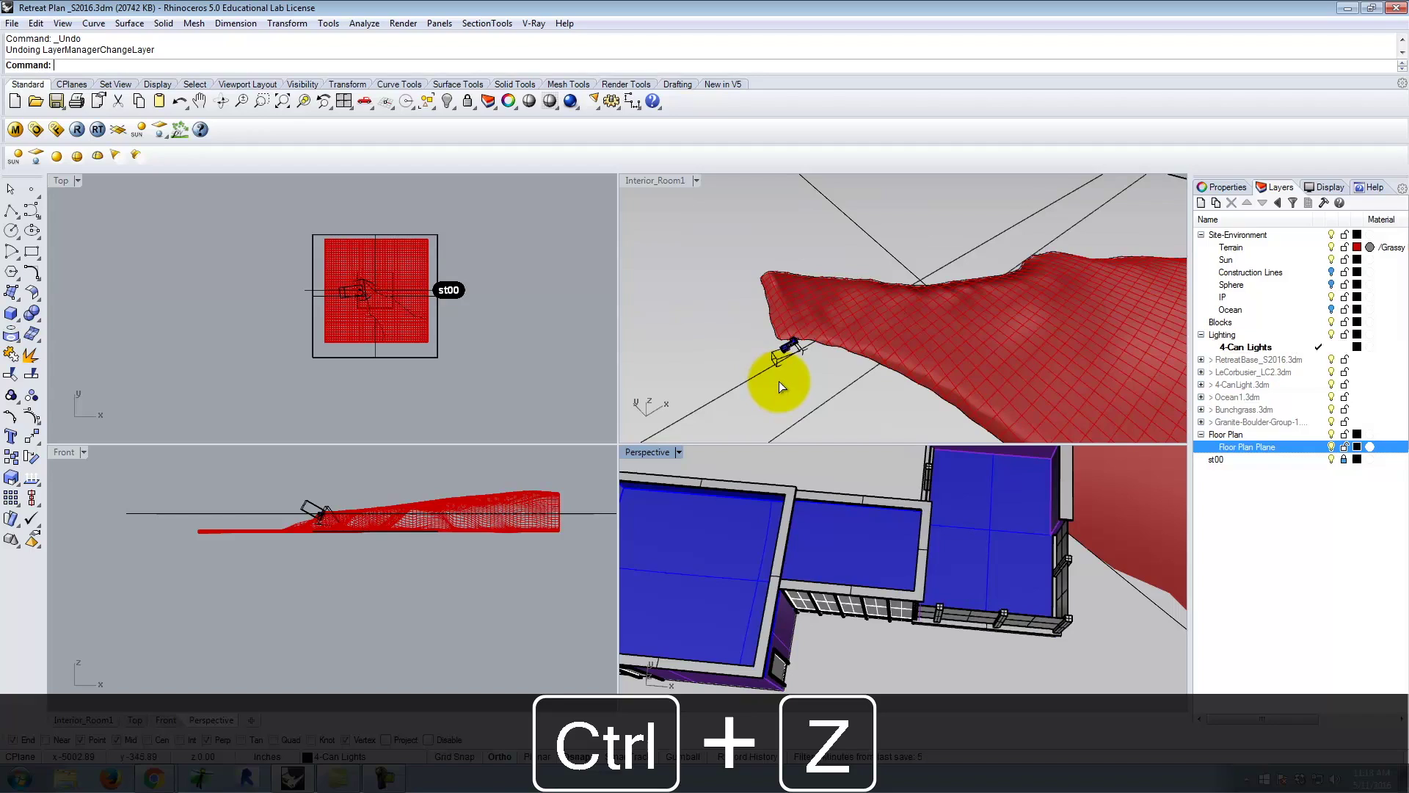
{"action": "key", "text": "ctrl+z"}
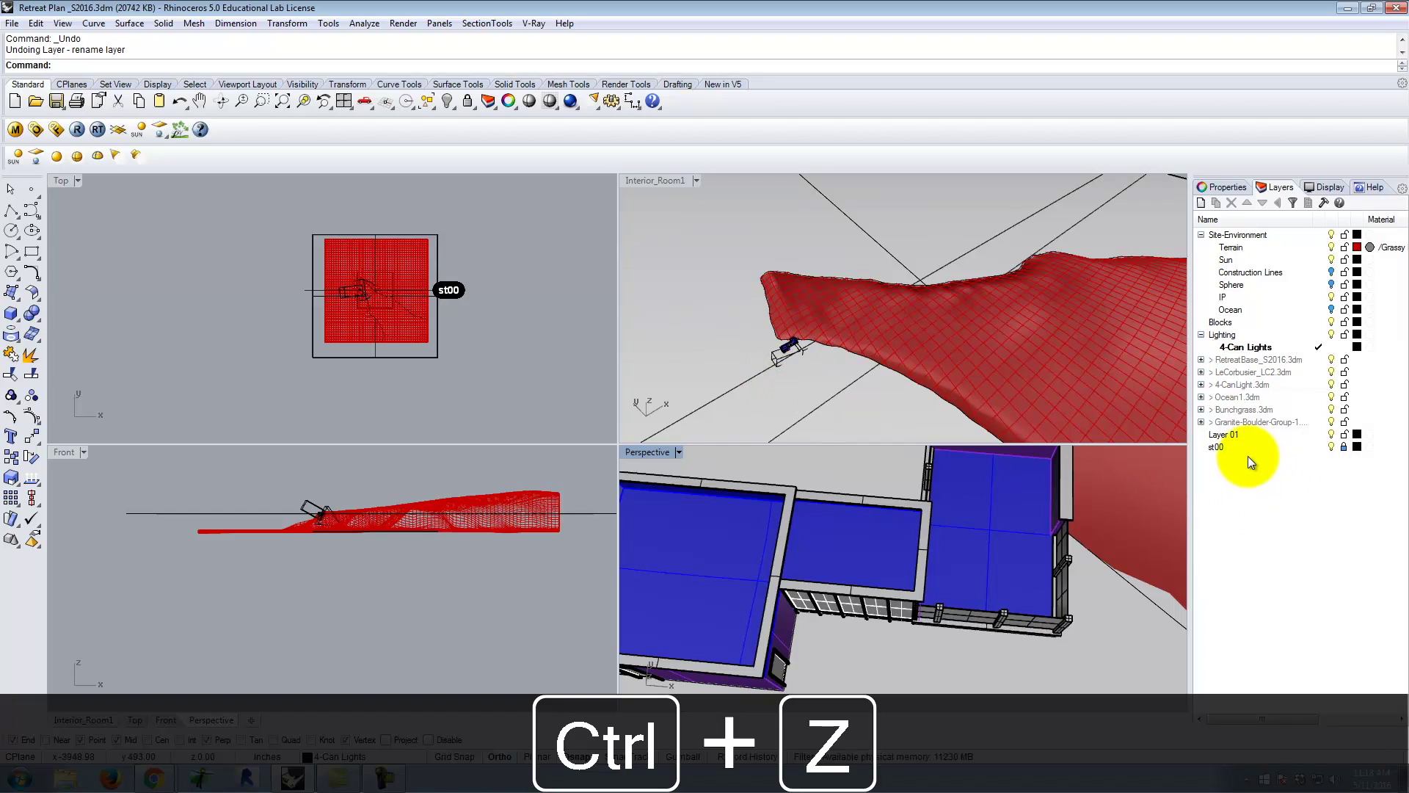
- Redo the undone layer changes to restore the Floor Plan and Floor Plan Plane layers
{"action": "left_click", "coordinate": [36, 24]}
{"action": "left_click", "coordinate": [38, 25]}
{"action": "left_click", "coordinate": [36, 24]}
{"action": "left_click", "coordinate": [59, 56]}
{"action": "left_click", "coordinate": [36, 23]}
{"action": "left_click", "coordinate": [57, 57]}
{"action": "left_click", "coordinate": [36, 23]}
{"action": "left_click", "coordinate": [53, 59]}
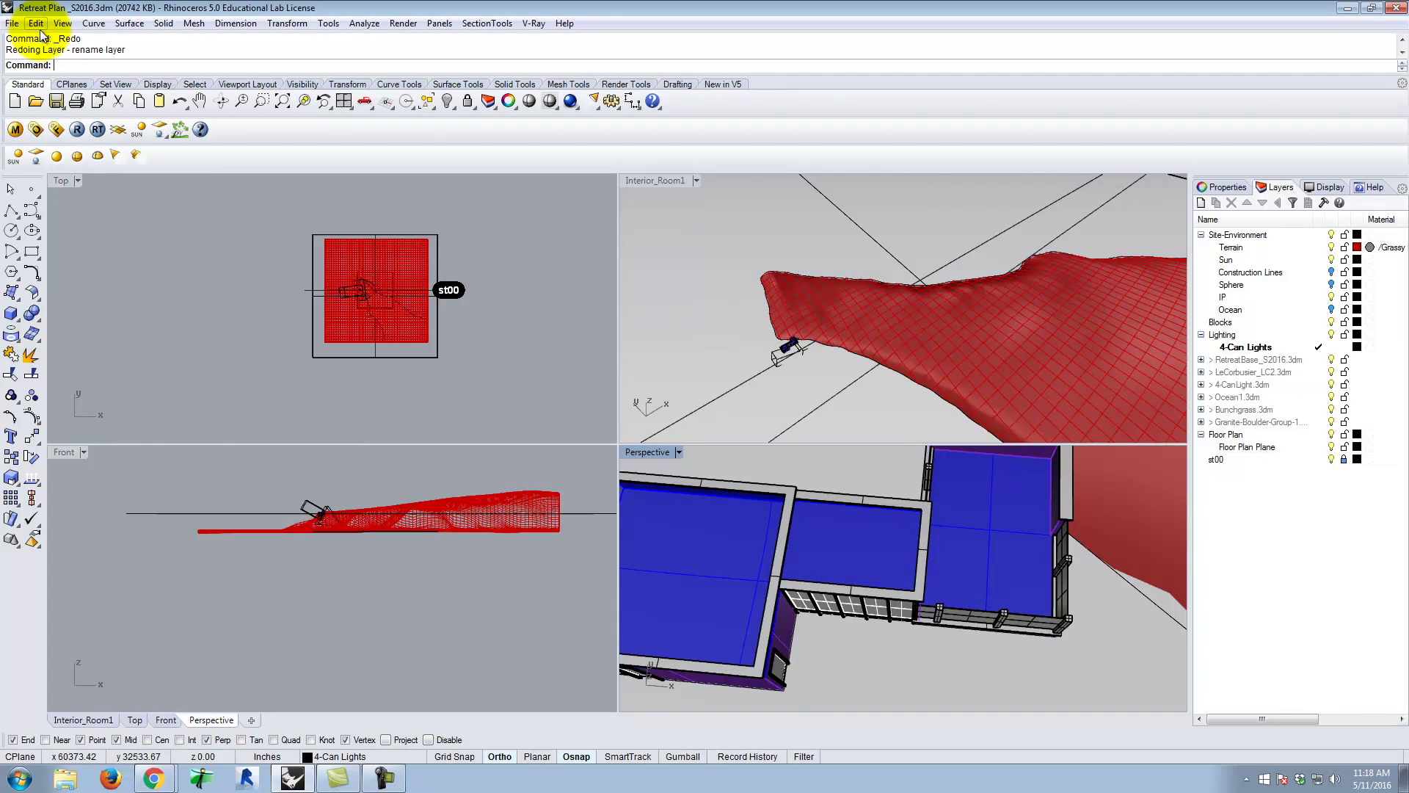
{"action": "left_click", "coordinate": [39, 29]}
{"action": "left_click", "coordinate": [59, 58]}
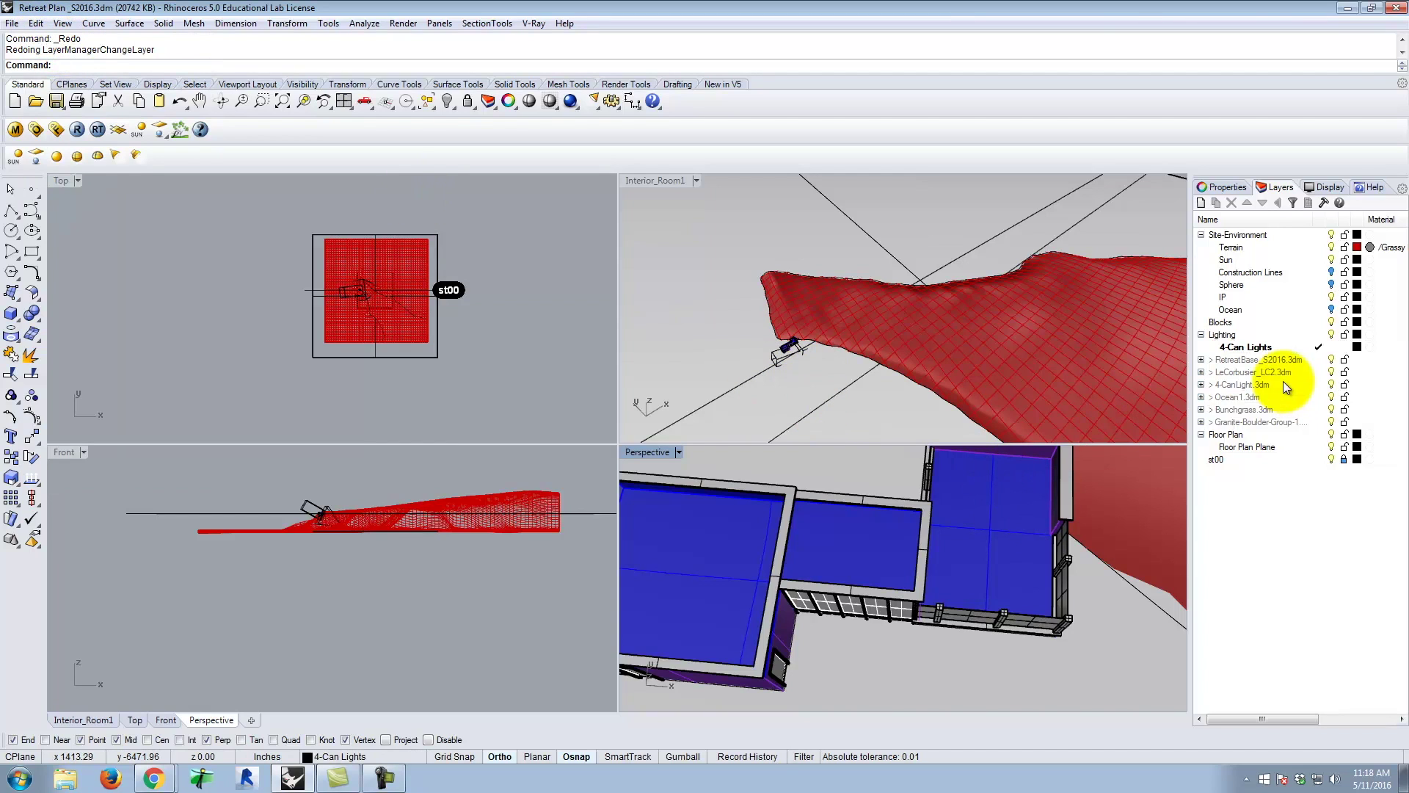
- Delete the st00 layer together with the section objects on it
{"action": "left_click", "coordinate": [1332, 447]}
{"action": "left_click", "coordinate": [1332, 447]}
{"action": "left_click", "coordinate": [1259, 460]}
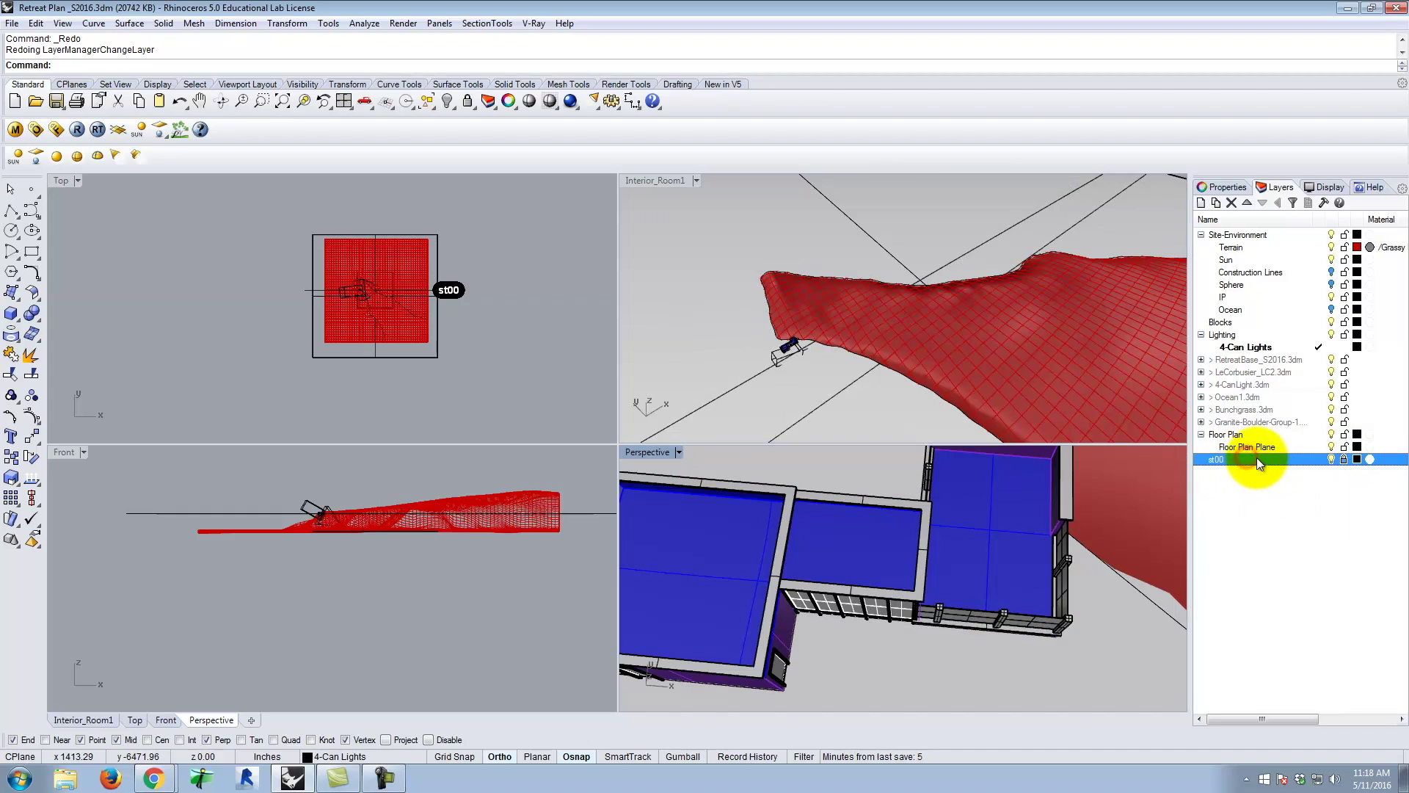
{"action": "right_click", "coordinate": [1252, 465]}
{"action": "left_click", "coordinate": [1213, 460]}
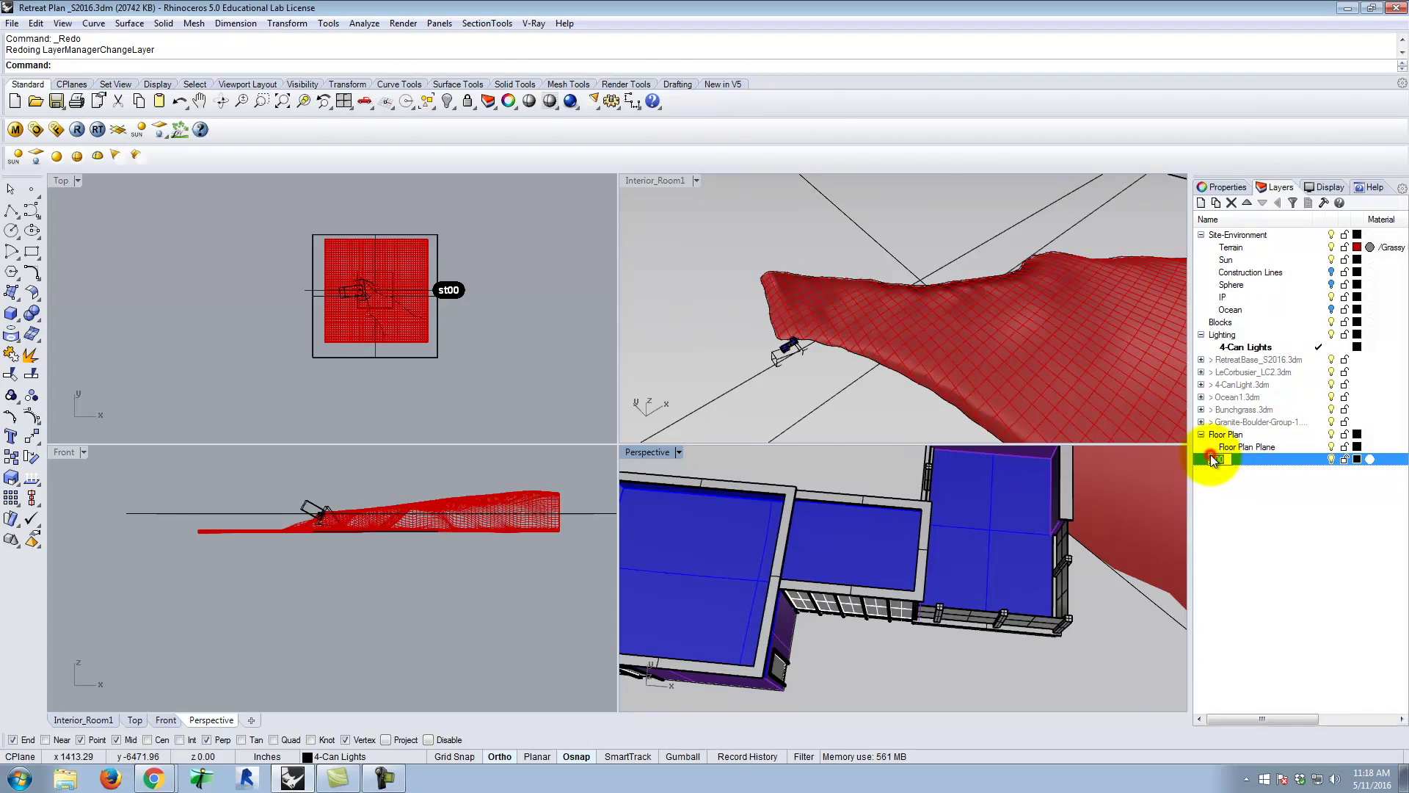
{"action": "left_click", "coordinate": [1232, 203]}
{"action": "left_click", "coordinate": [674, 423]}
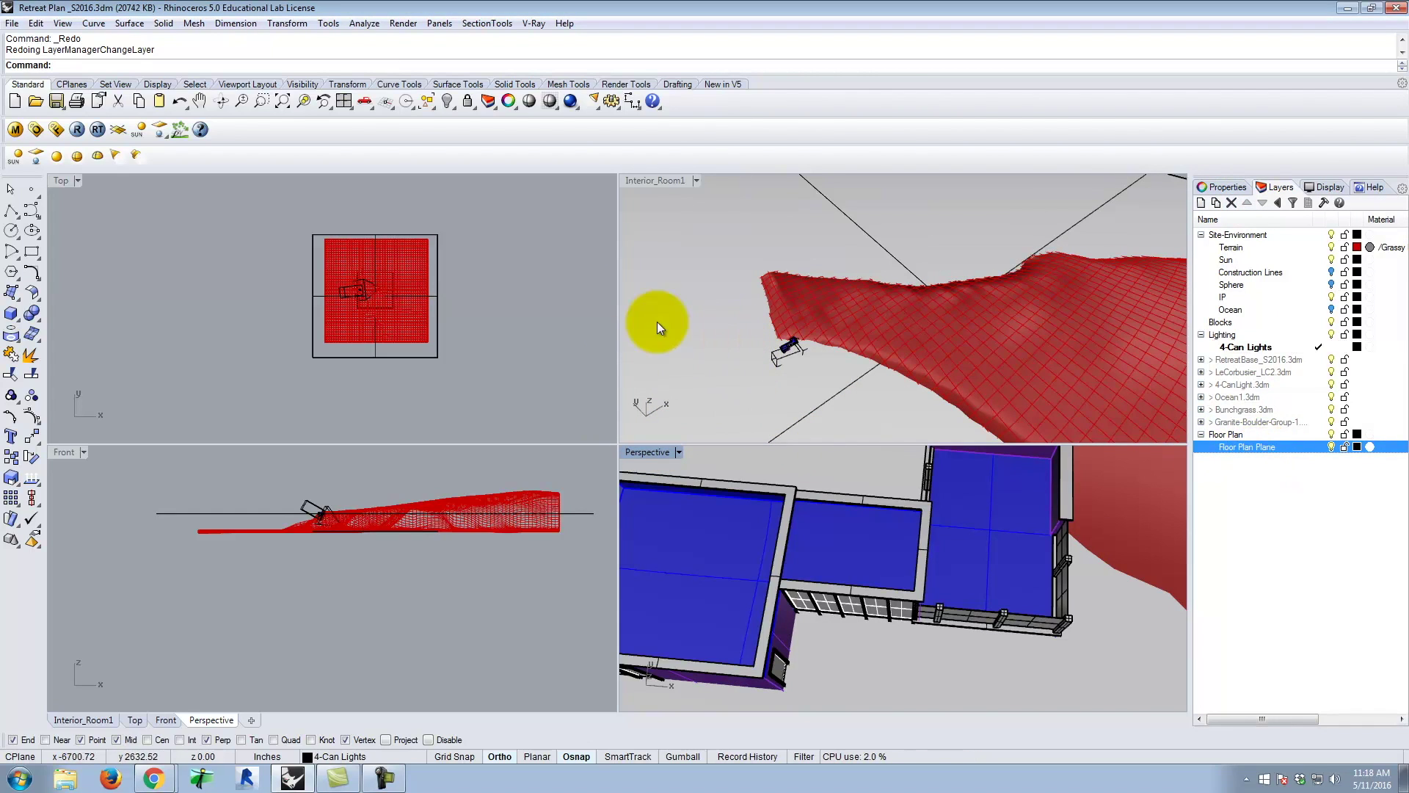
- Move the horizontal cutting plane down slightly in the Front viewport so it crosses just below the top of the lower room's walls
{"action": "left_click", "coordinate": [574, 512]}
{"action": "scroll", "coordinate": [353, 523], "scroll_direction": "up", "scroll_amount": 5}
{"action": "scroll", "coordinate": [362, 523], "scroll_direction": "up", "scroll_amount": 8}
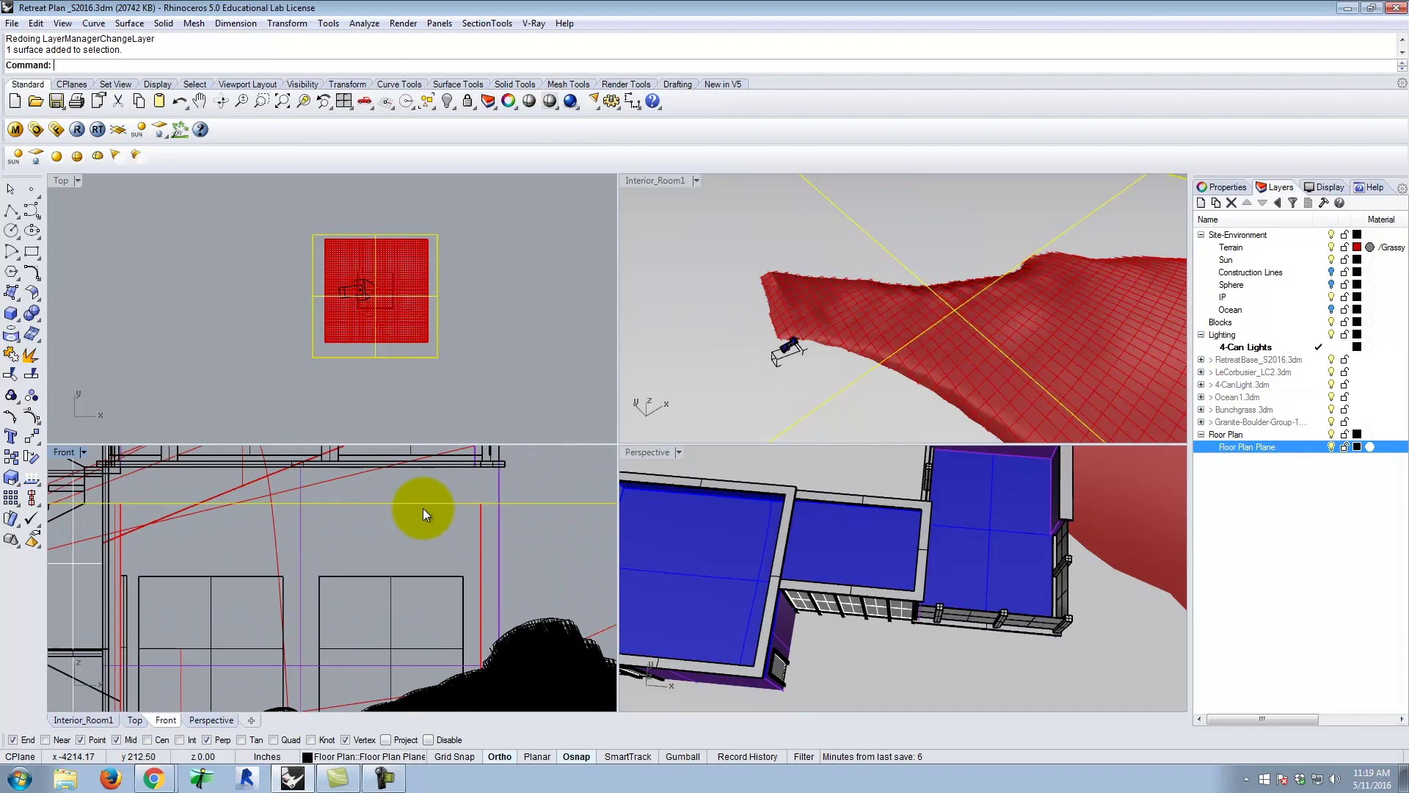
{"action": "type", "text": "move"}
{"action": "key", "text": "Return"}
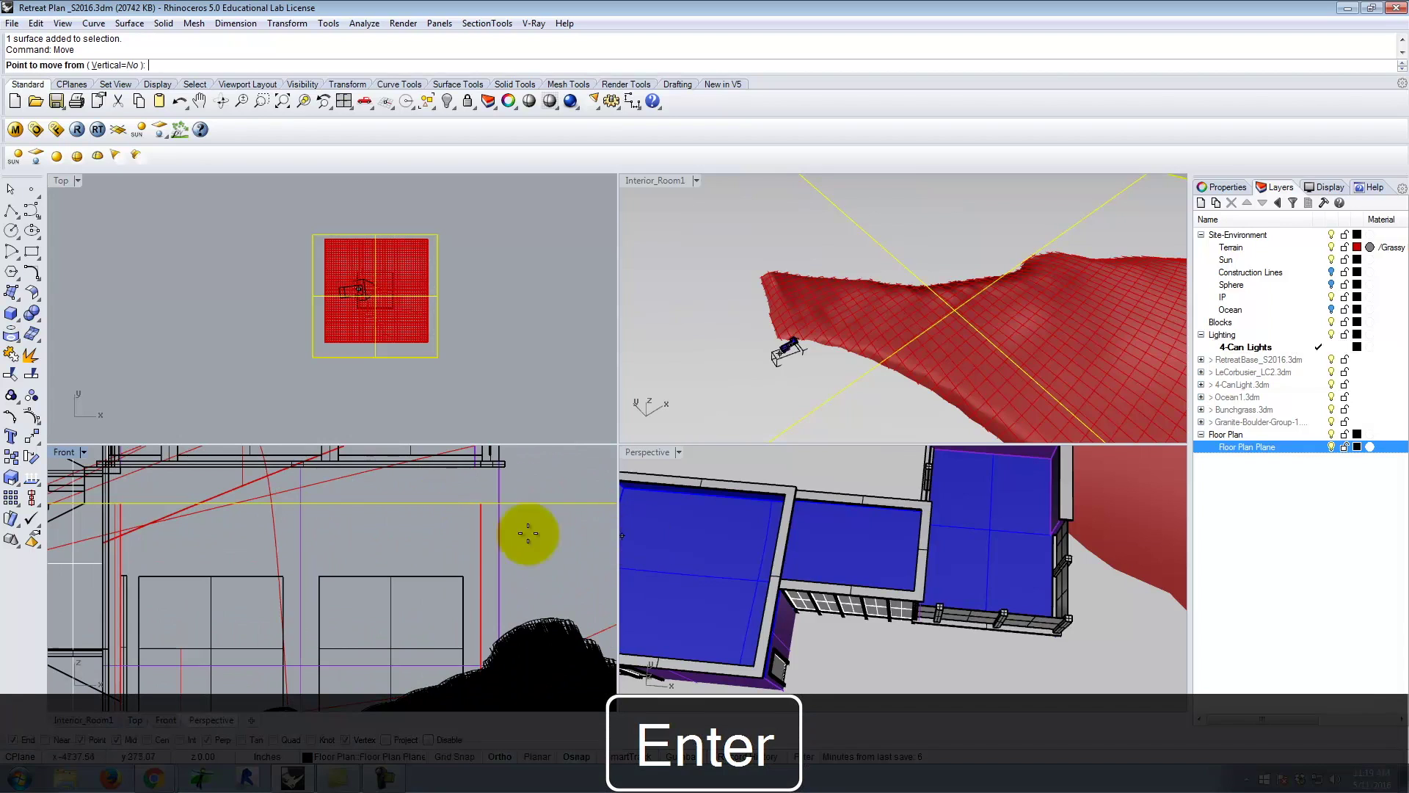
{"action": "left_click", "coordinate": [541, 529]}
{"action": "left_click", "coordinate": [542, 538]}
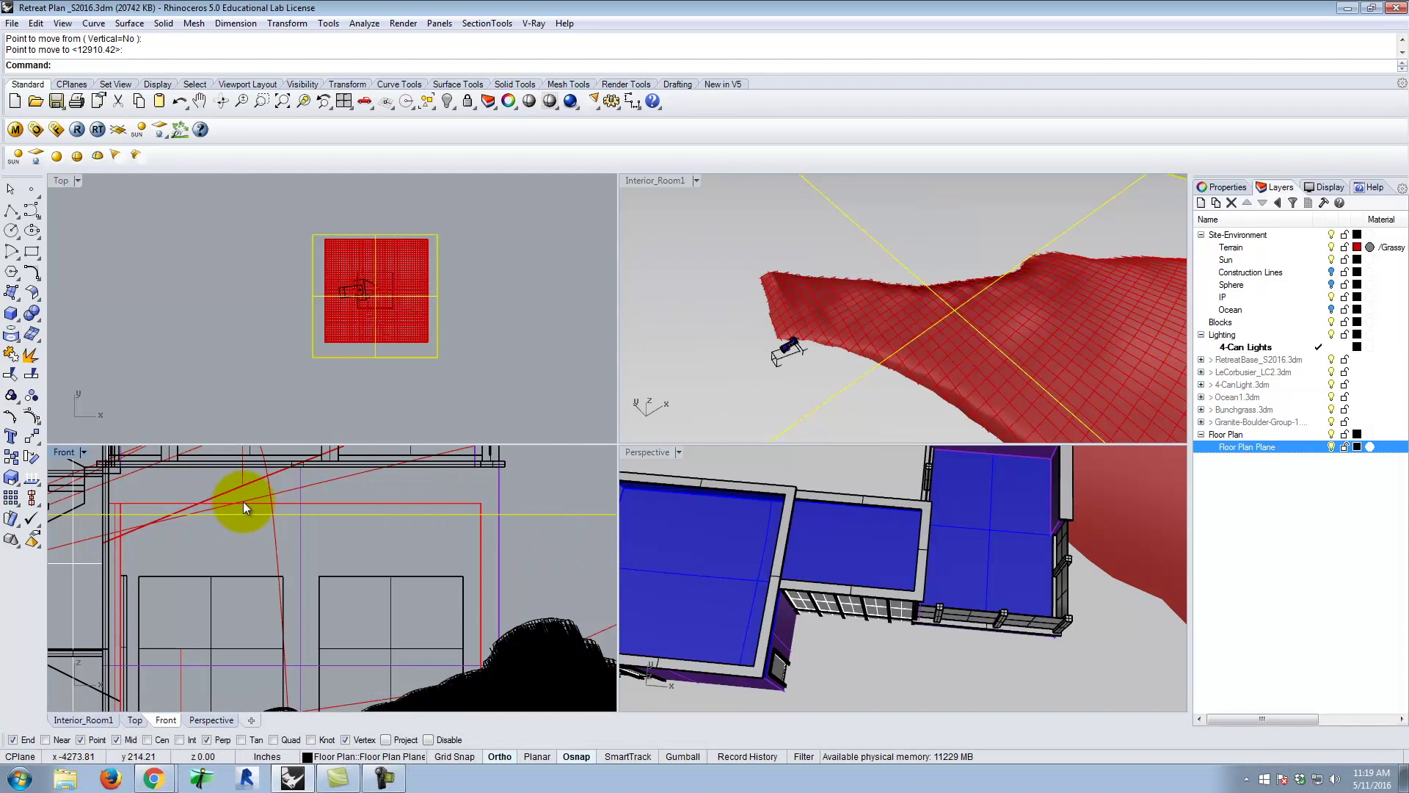
{"action": "scroll", "coordinate": [521, 567], "scroll_direction": "down", "scroll_amount": 5}
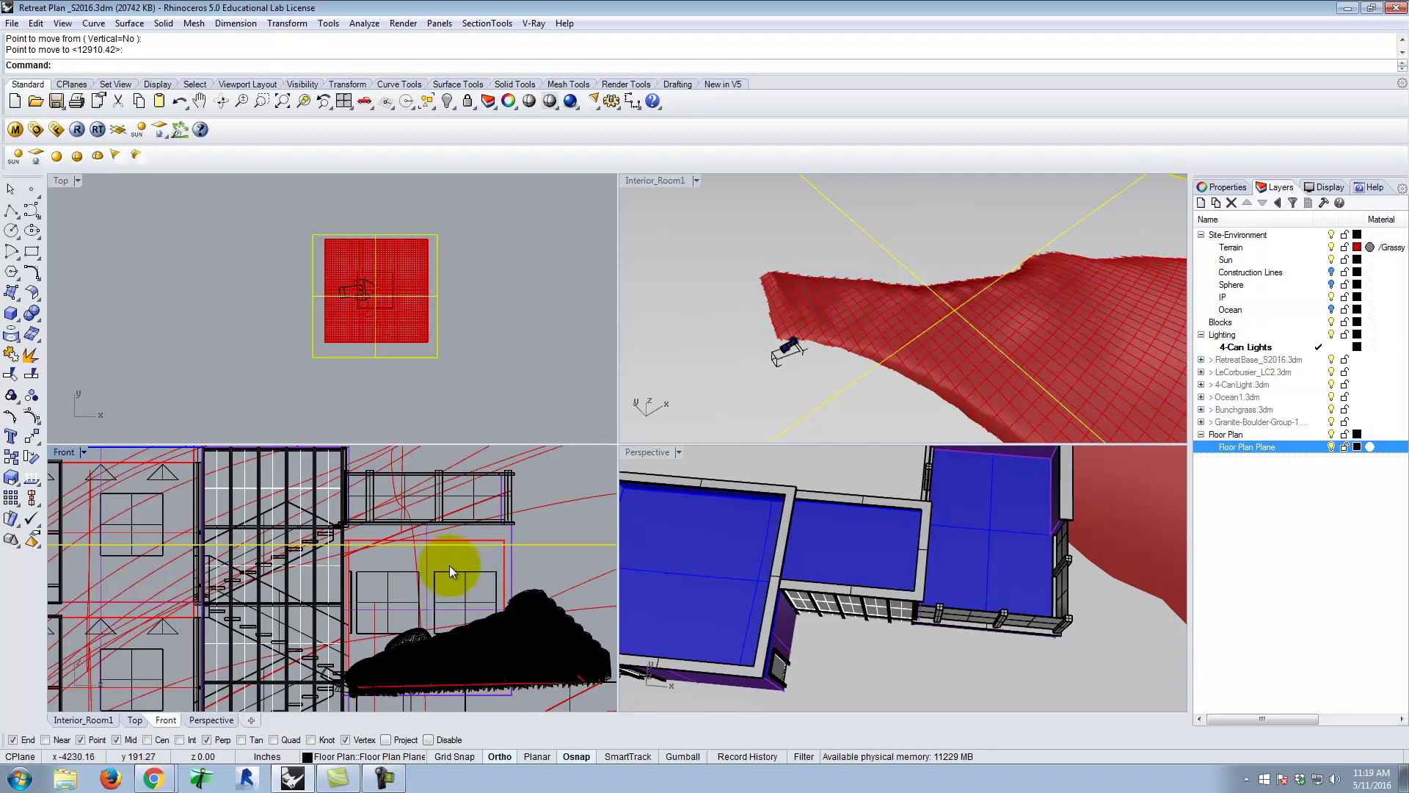
{"action": "scroll", "coordinate": [393, 531], "scroll_direction": "down", "scroll_amount": 1}
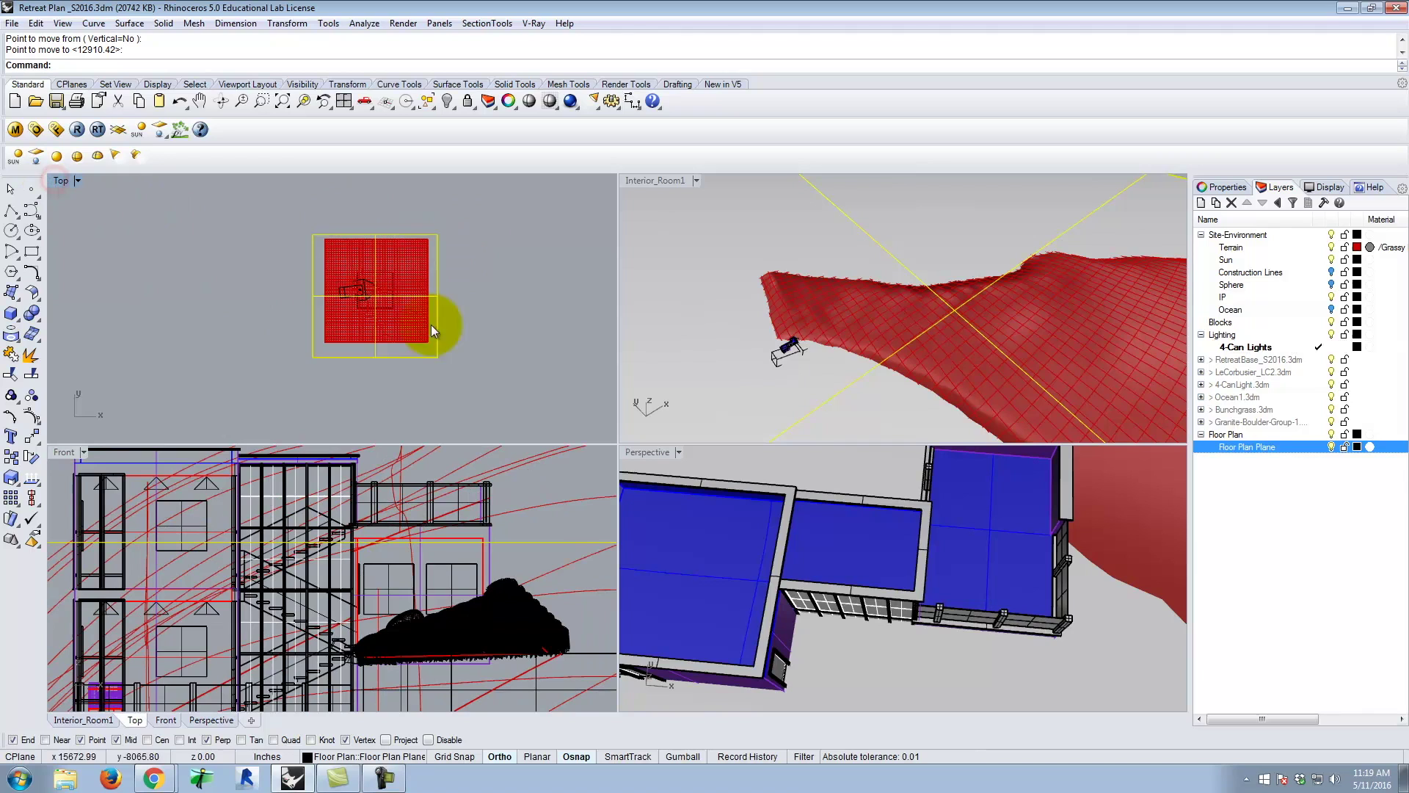
{"action": "scroll", "coordinate": [337, 487], "scroll_direction": "down", "scroll_amount": 6}
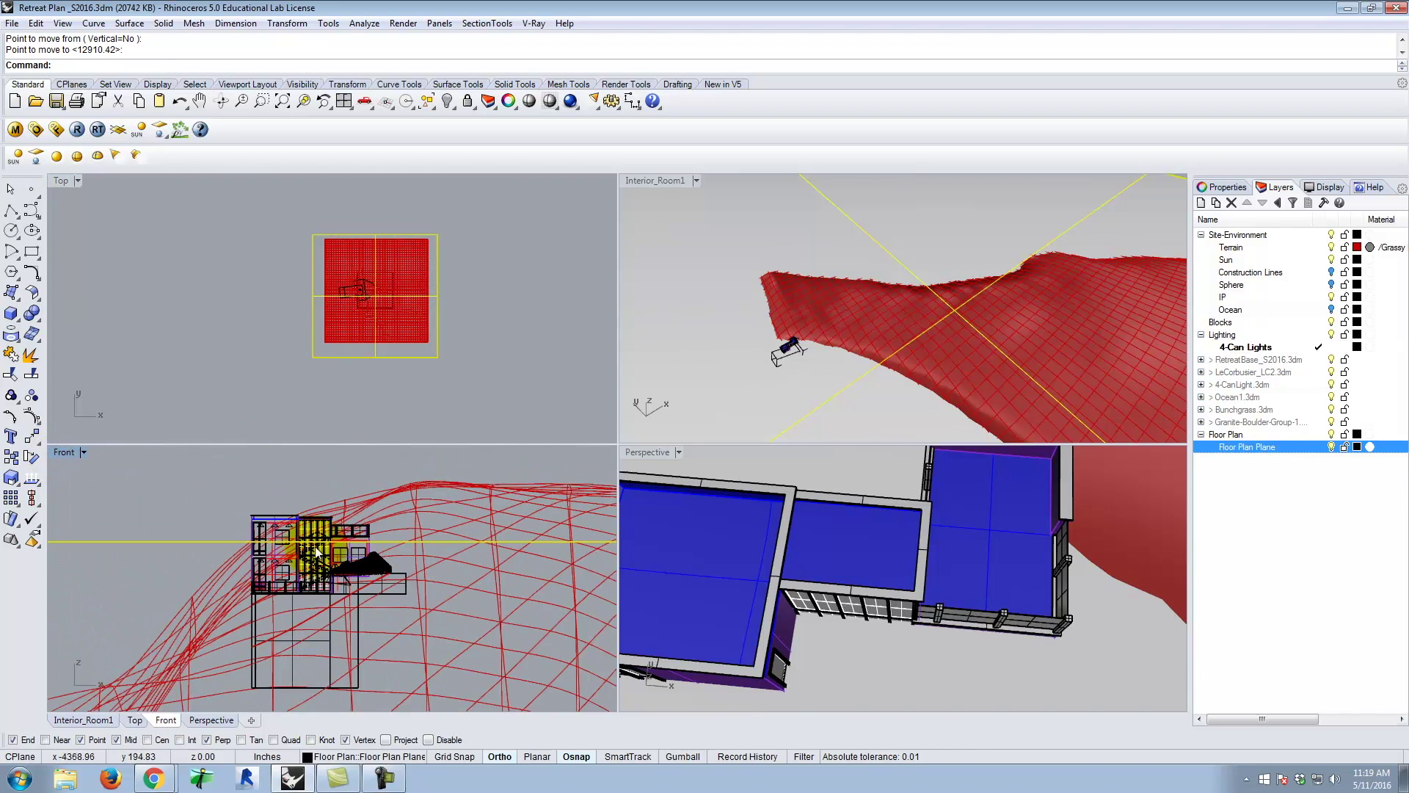
{"action": "left_click", "coordinate": [488, 25]}
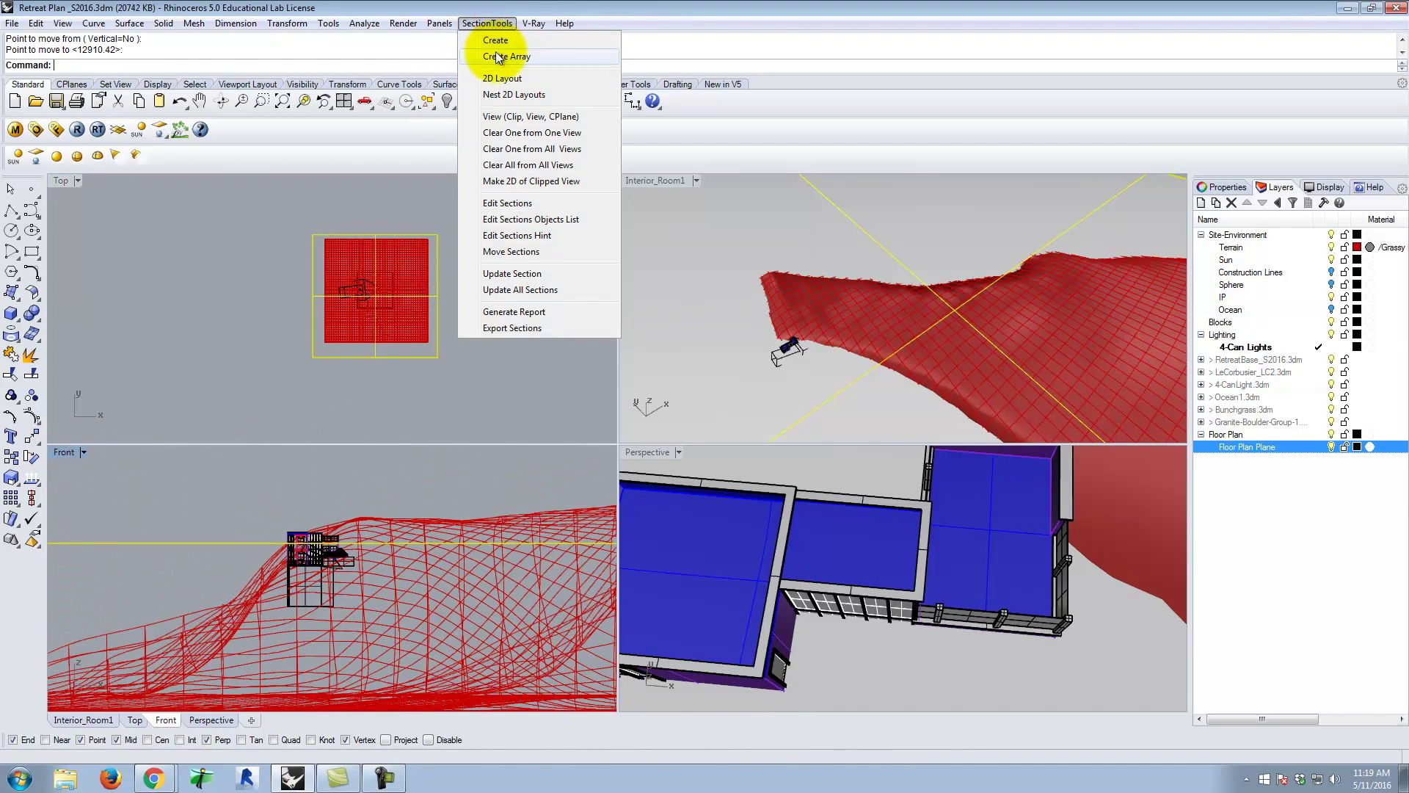
{"action": "left_click", "coordinate": [496, 43]}
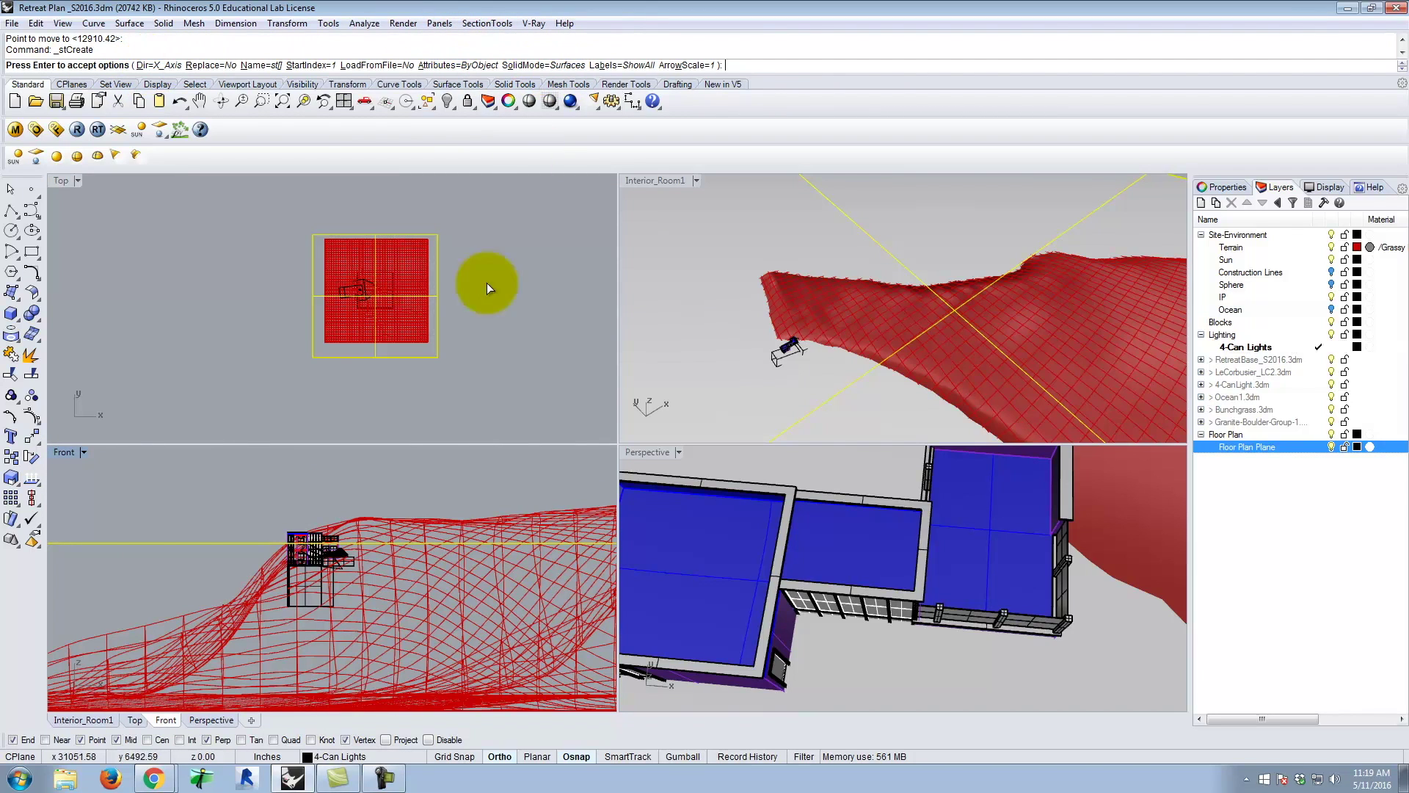
{"action": "key", "text": "Return"}
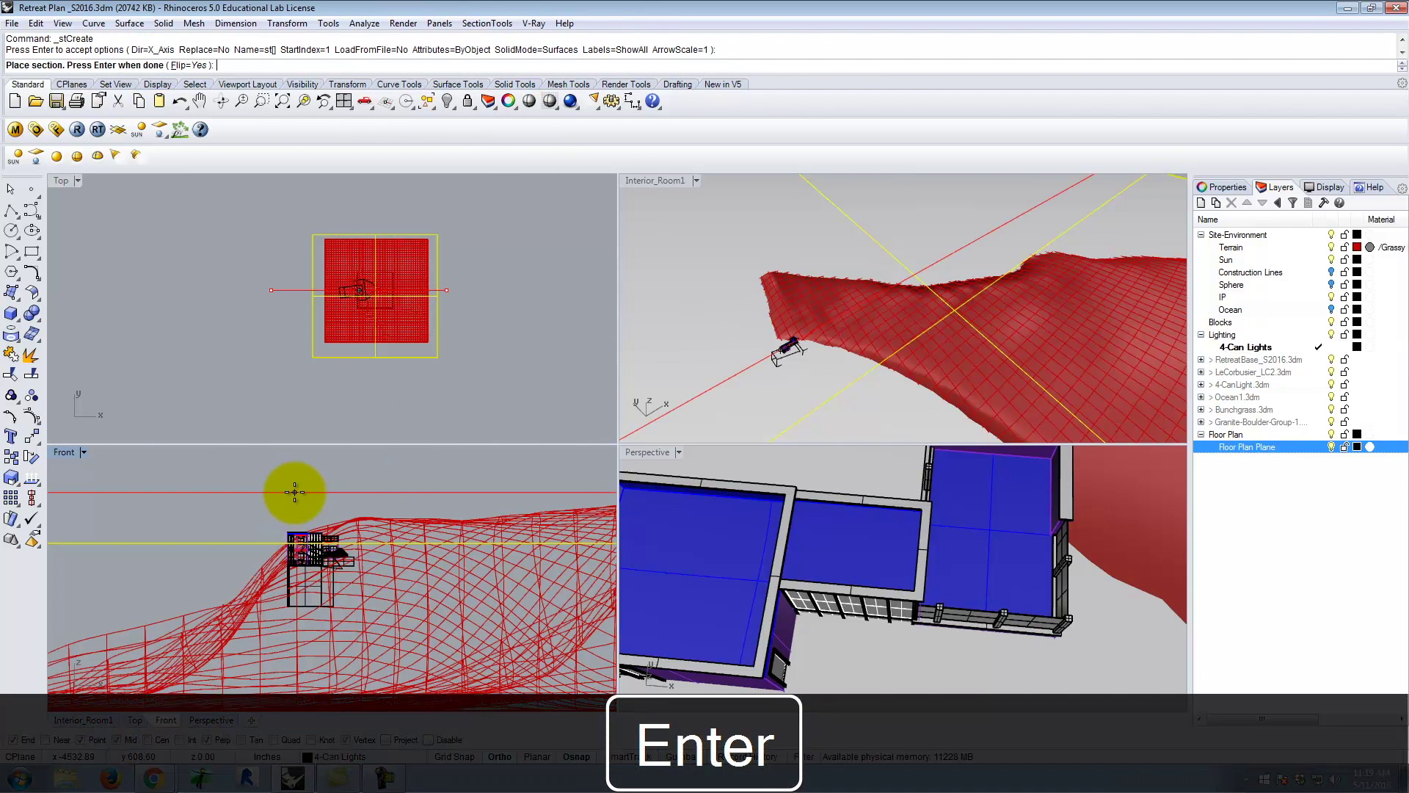
{"action": "scroll", "coordinate": [334, 485], "scroll_direction": "down", "scroll_amount": 5}
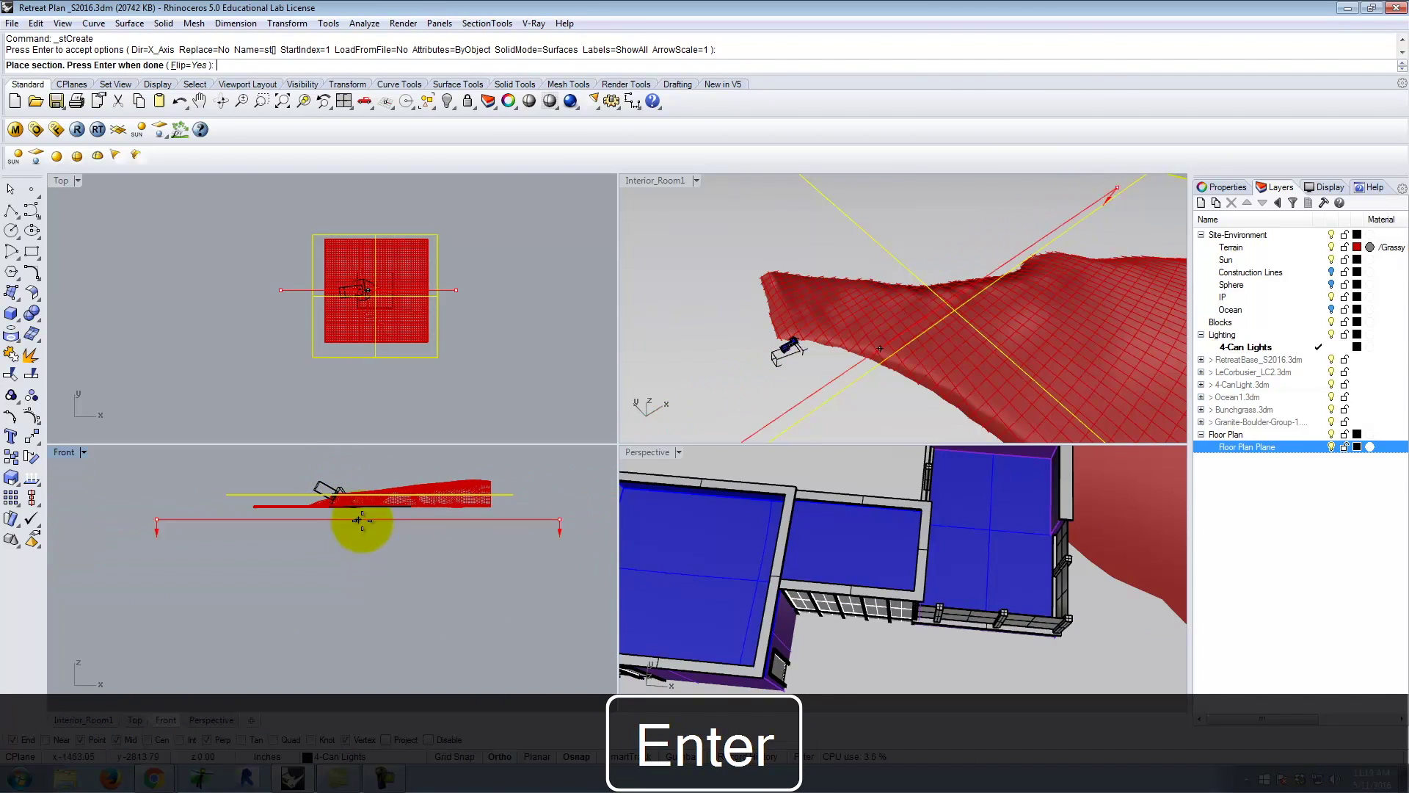
{"action": "left_click", "coordinate": [375, 492]}
{"action": "key", "text": "Escape"}
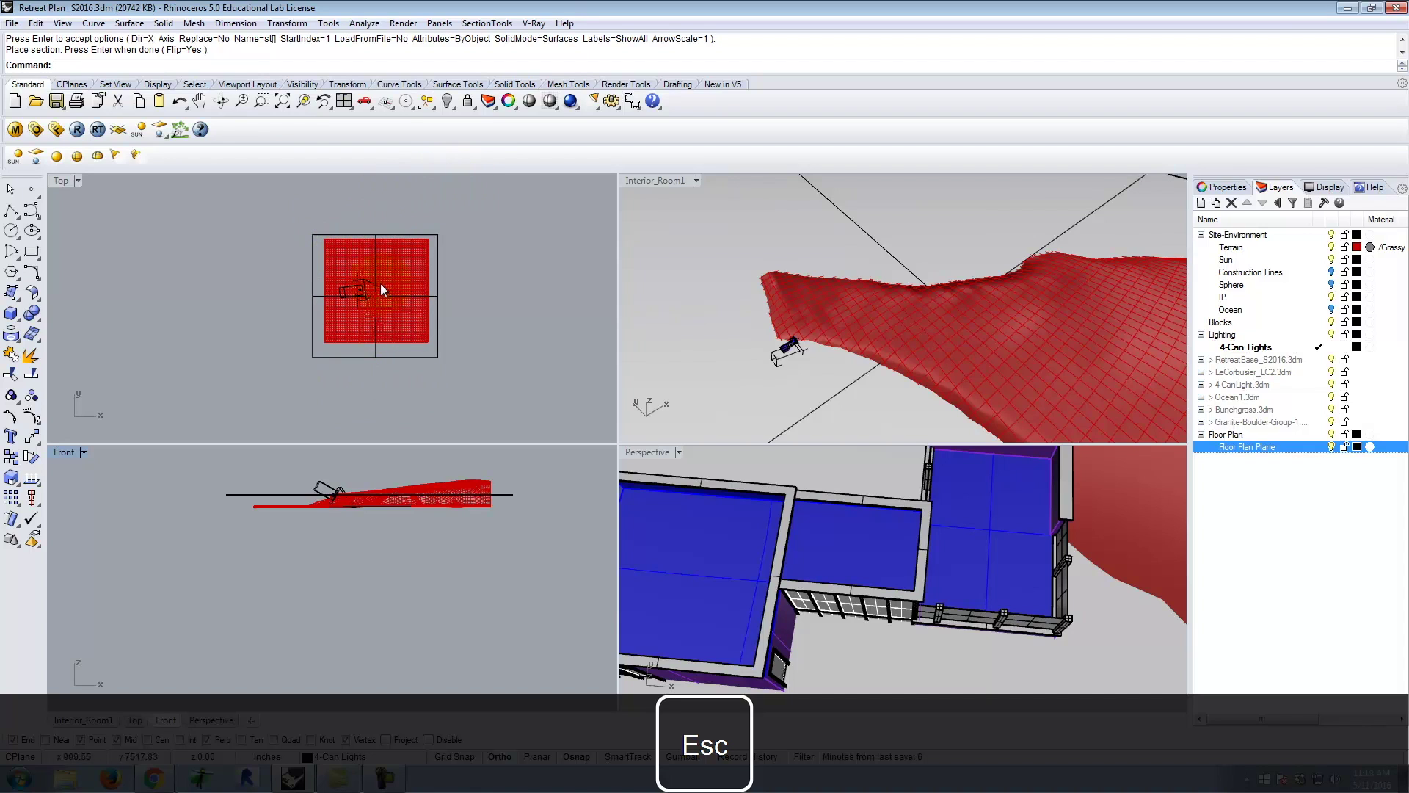
- Create a downward-facing SectionTools section through the terrain and house at the cutting plane's height in the Front viewport, and hide the Floor Plan Plane layer
{"action": "left_click", "coordinate": [486, 23]}
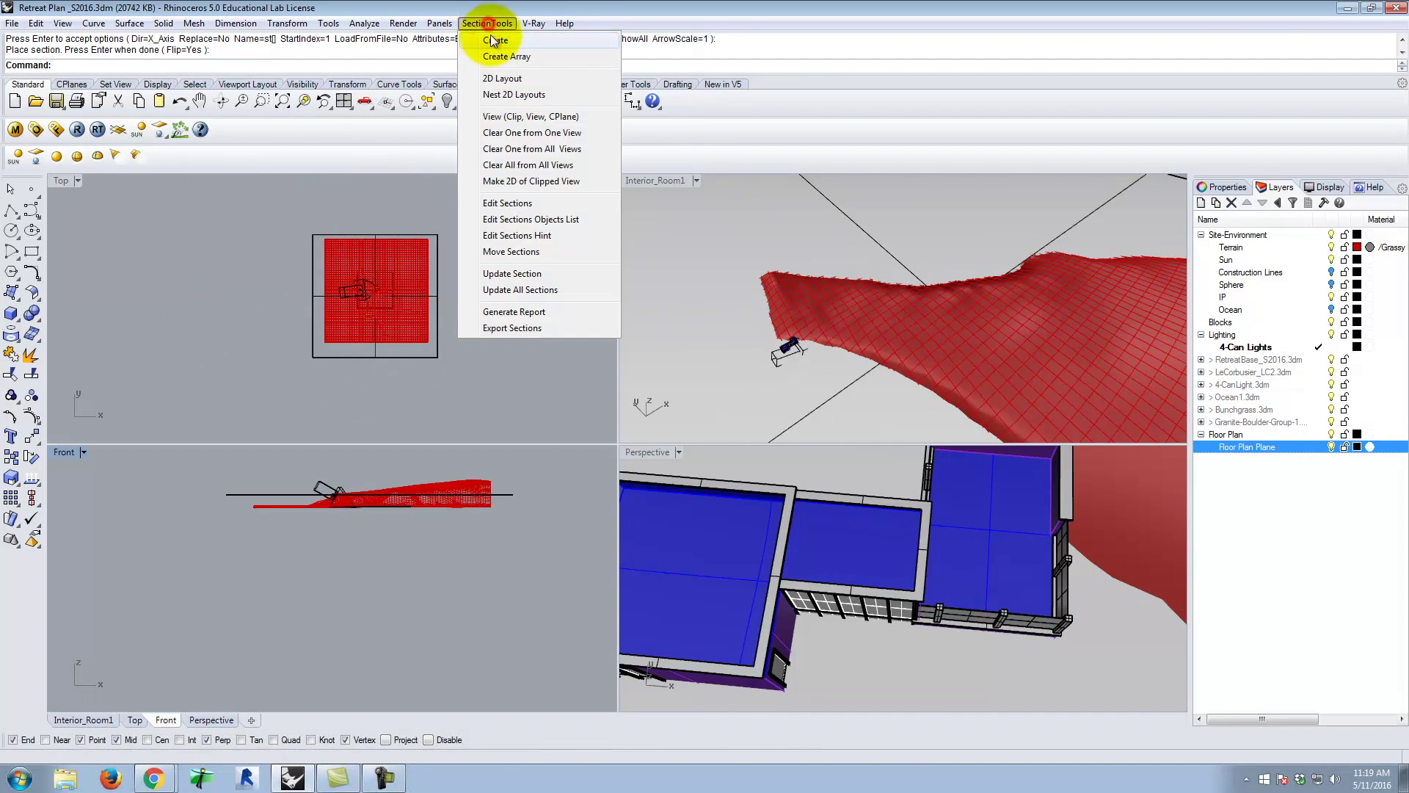
{"action": "left_click", "coordinate": [507, 76]}
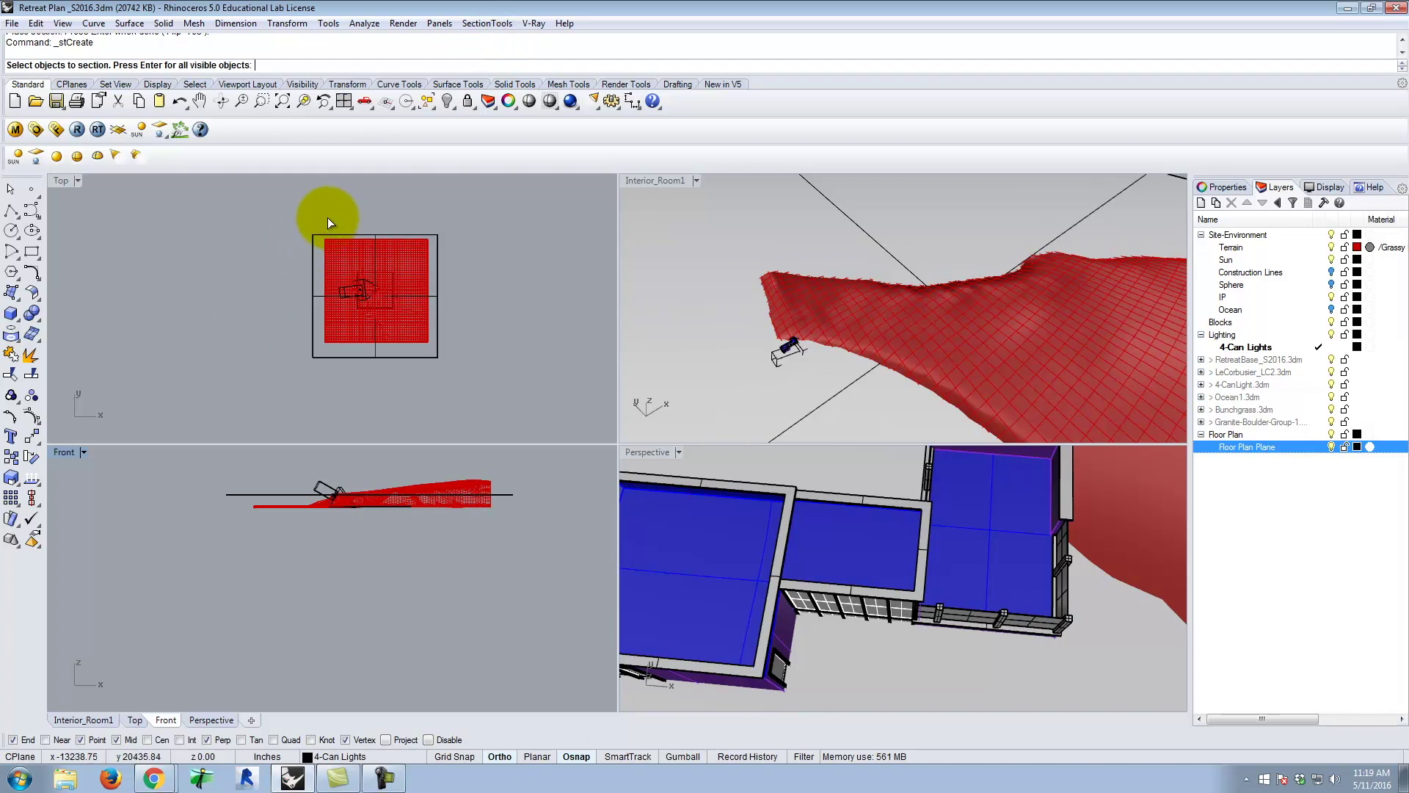
{"action": "left_click_drag", "start_coordinate": [321, 219], "coordinate": [385, 293]}
{"action": "left_click_drag", "start_coordinate": [428, 367], "coordinate": [434, 347]}
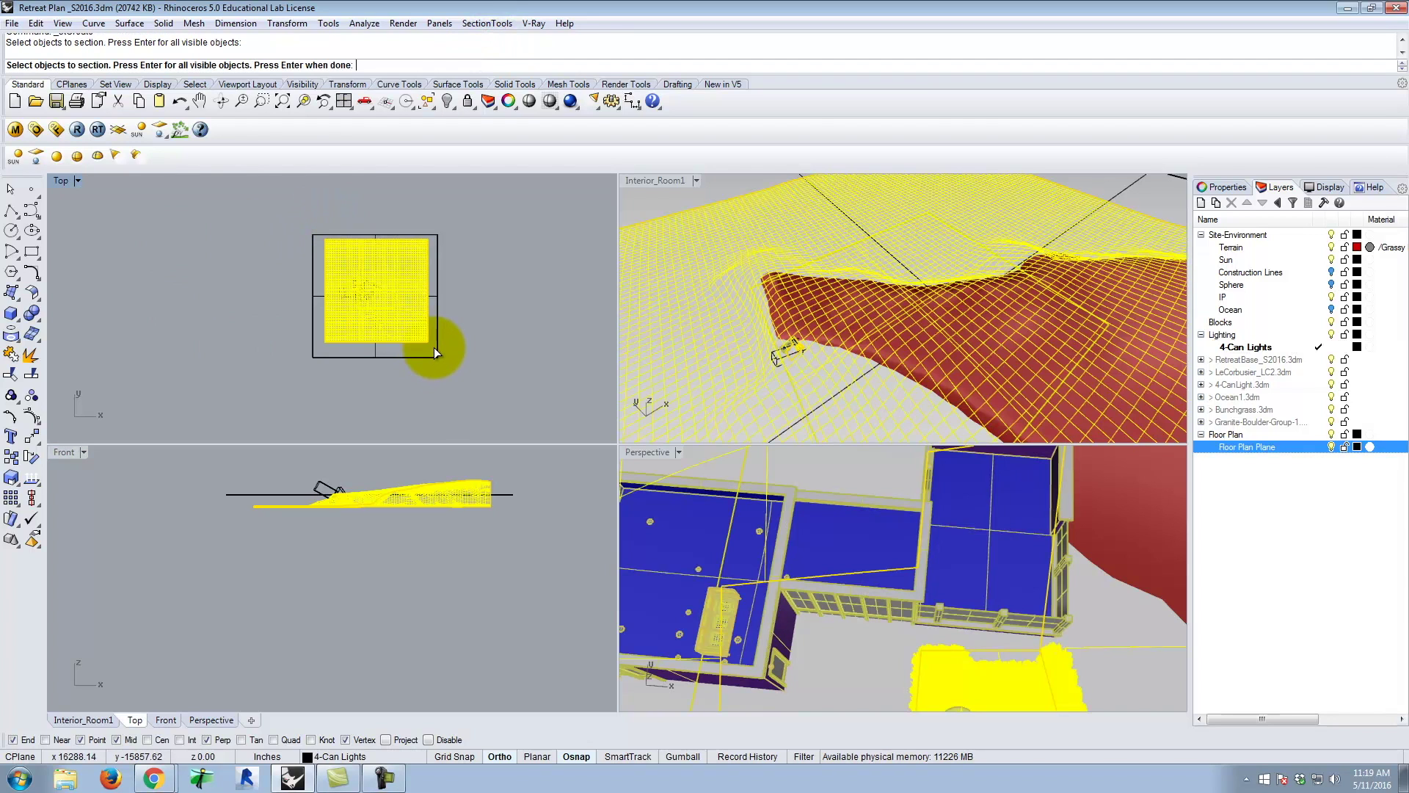
{"action": "key", "text": "Return"}
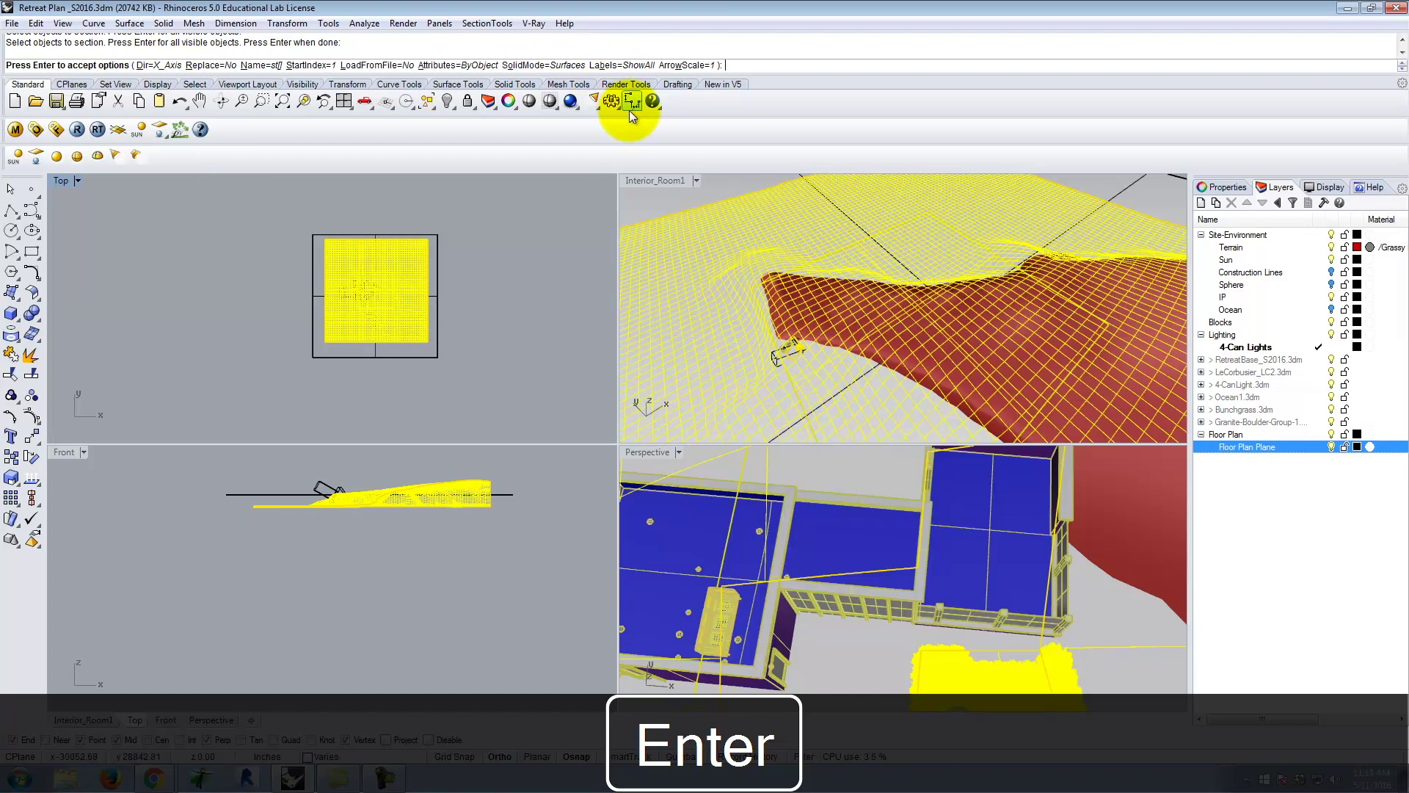
{"action": "key", "text": "Return"}
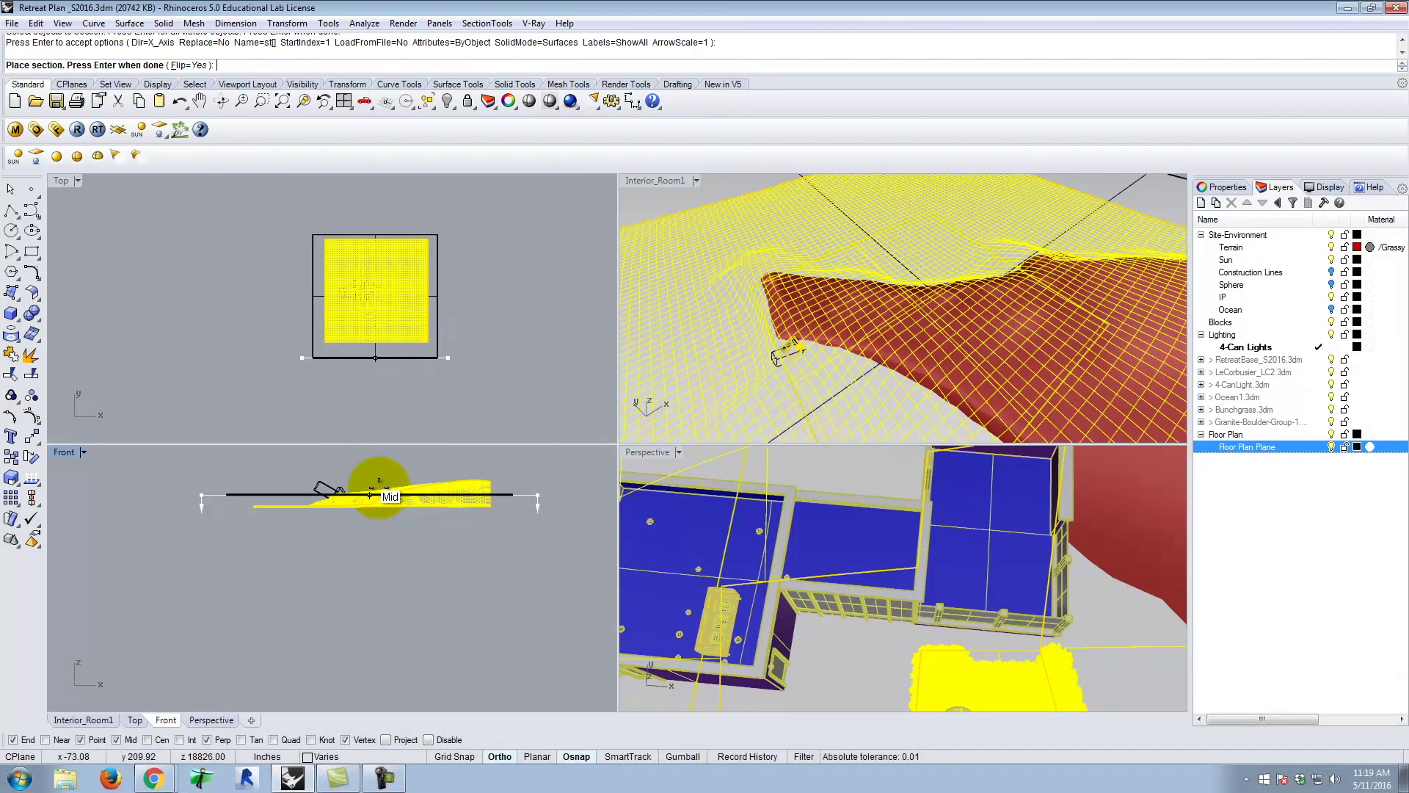
{"action": "left_click", "coordinate": [371, 495]}
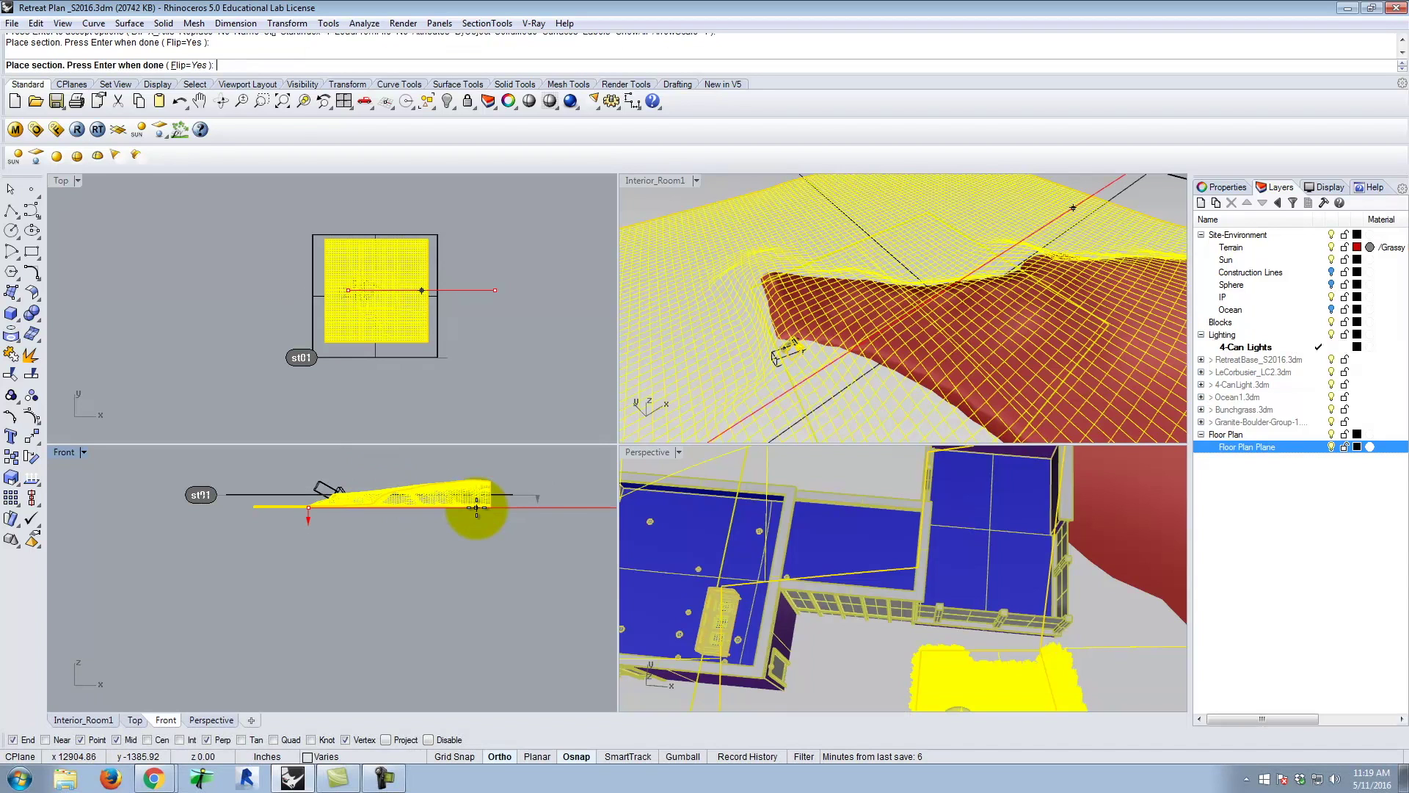
{"action": "key", "text": "Return"}
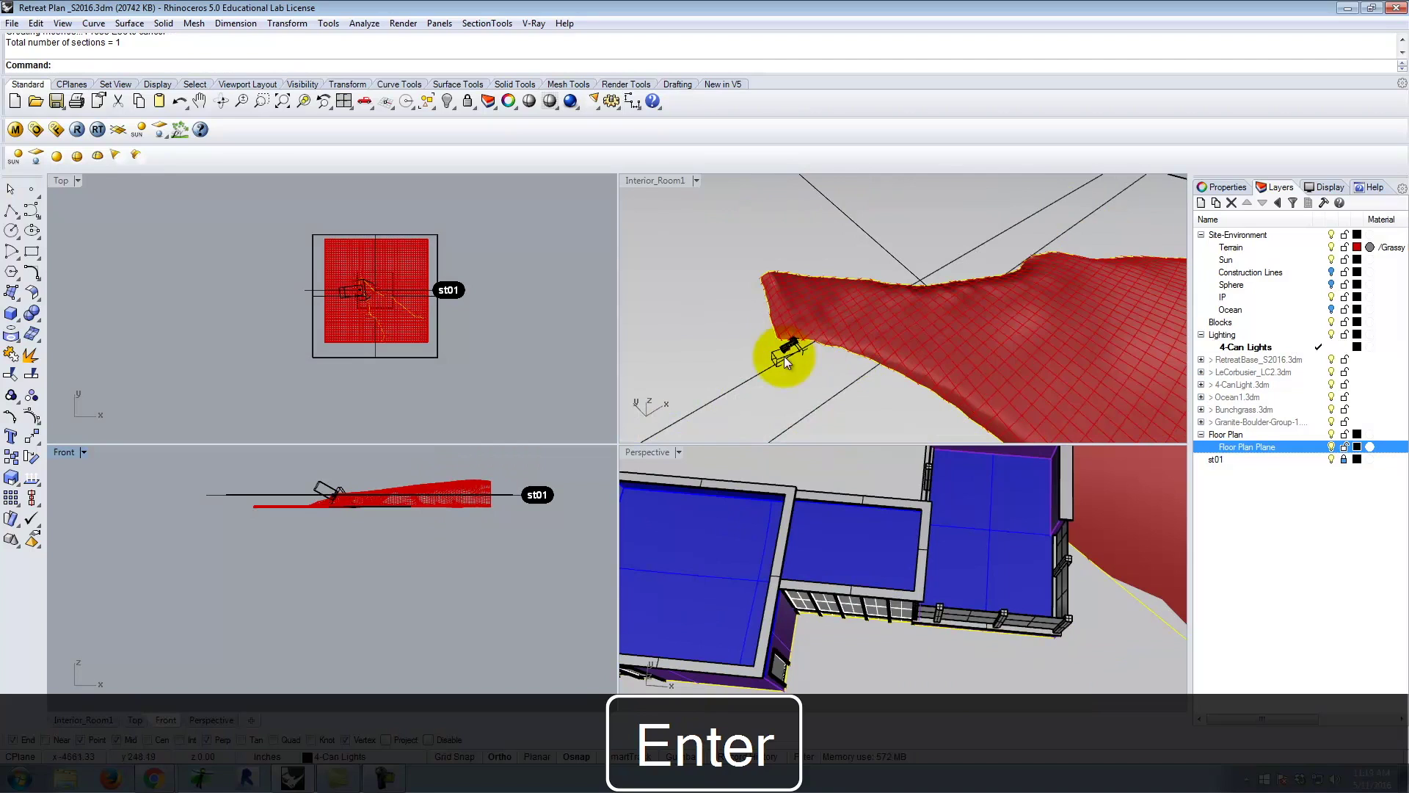
{"action": "left_click", "coordinate": [1332, 447]}
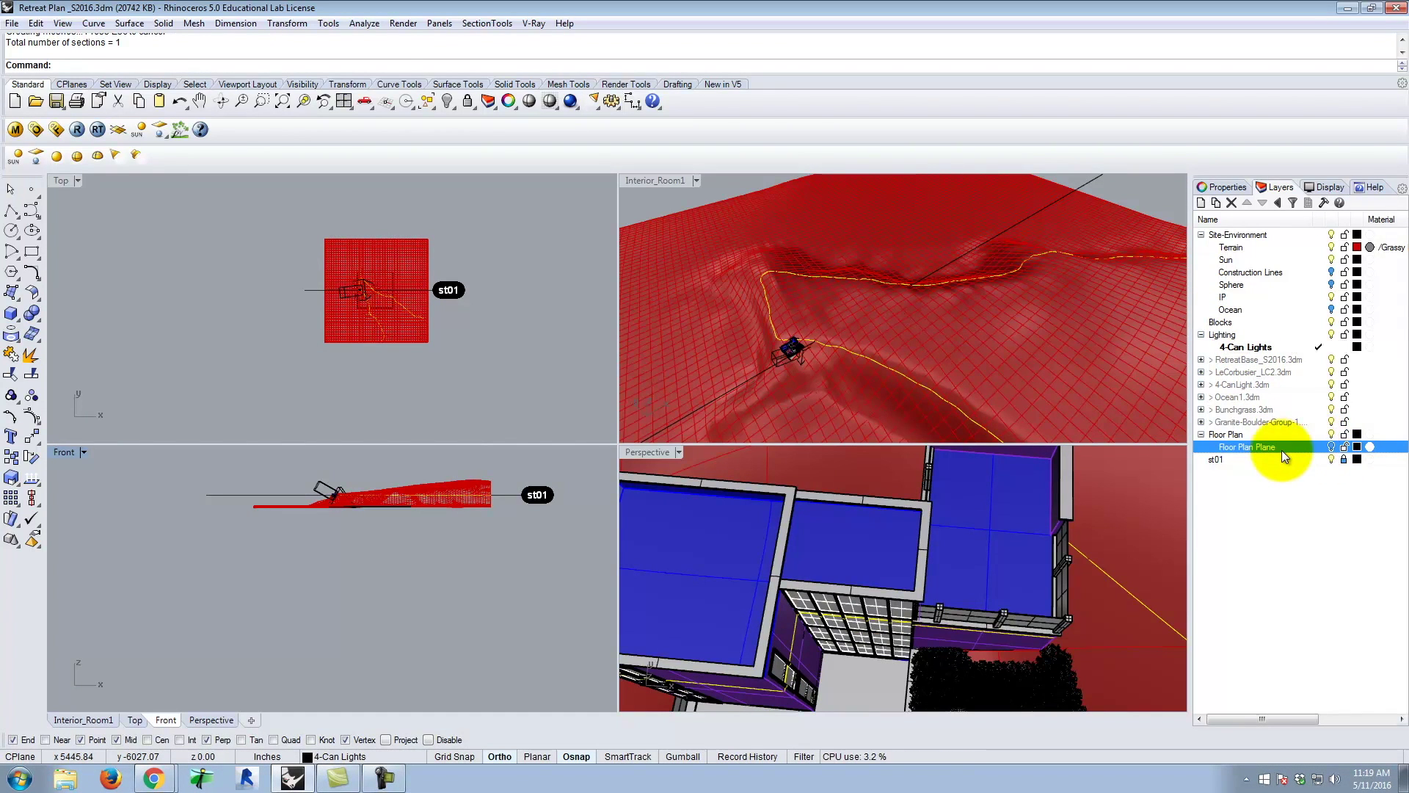
- Clip the Perspective viewport with section st01 using stViewSections
{"action": "left_click", "coordinate": [651, 451]}
{"action": "type", "text": "stViewSections"}
{"action": "key", "text": "Return"}
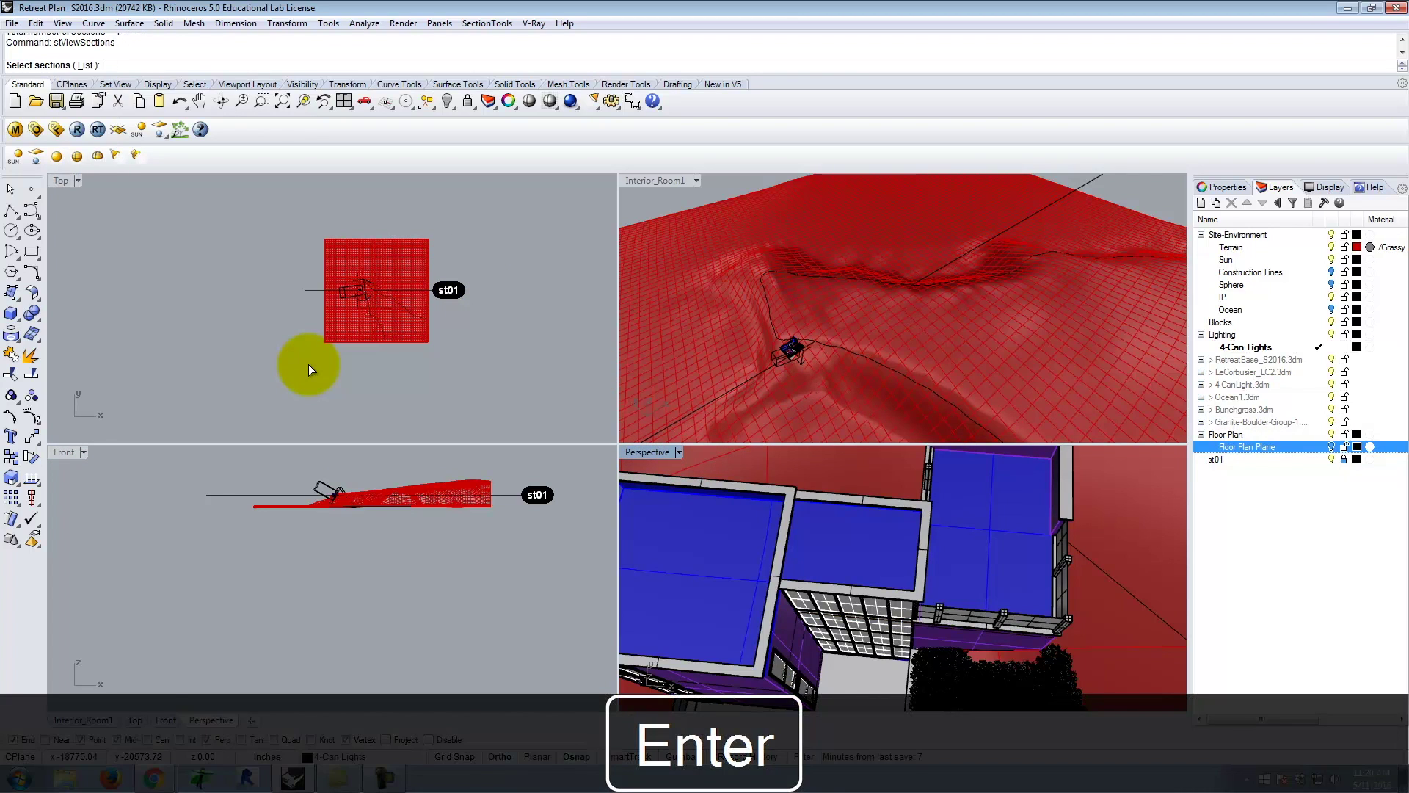
{"action": "left_click", "coordinate": [85, 65]}
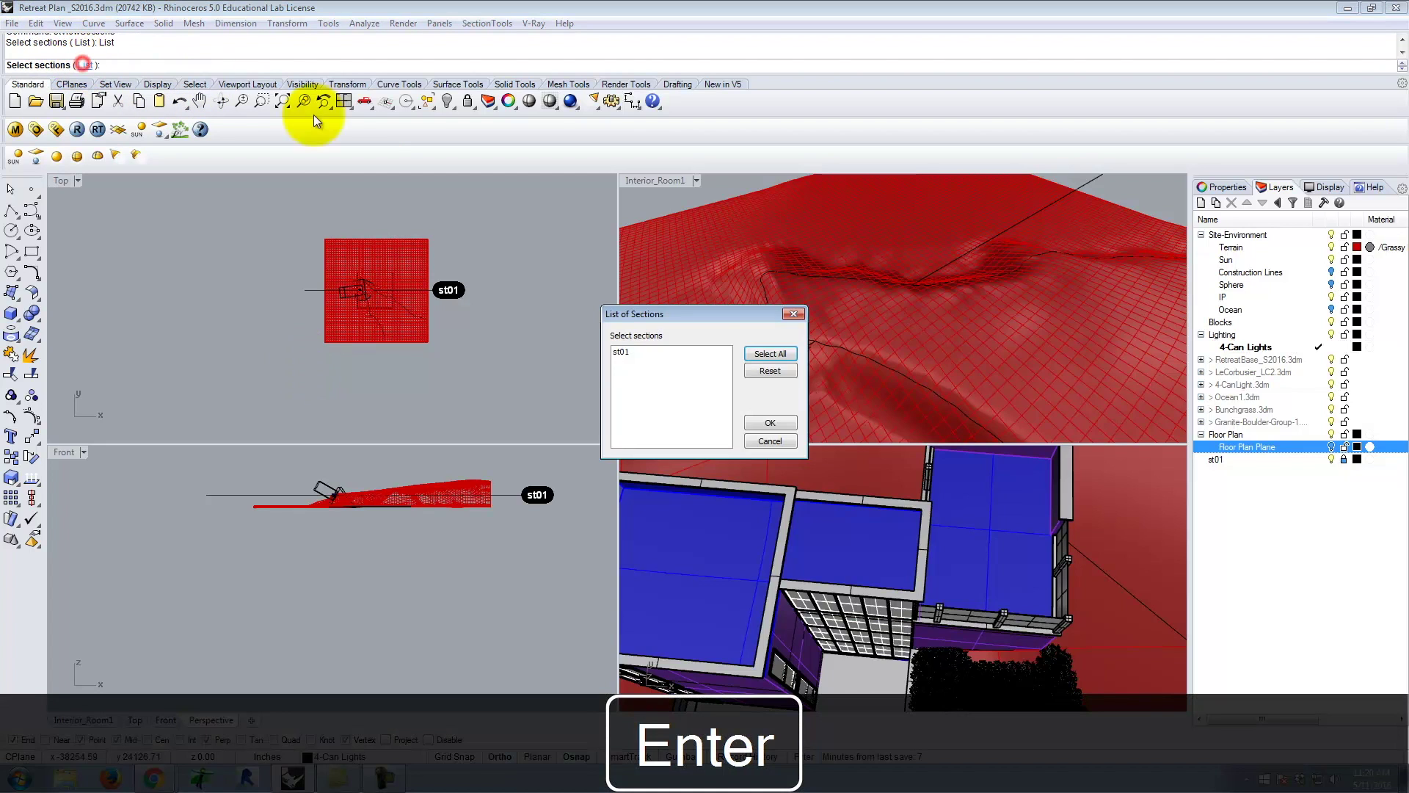
{"action": "left_click", "coordinate": [623, 352]}
{"action": "left_click", "coordinate": [770, 423]}
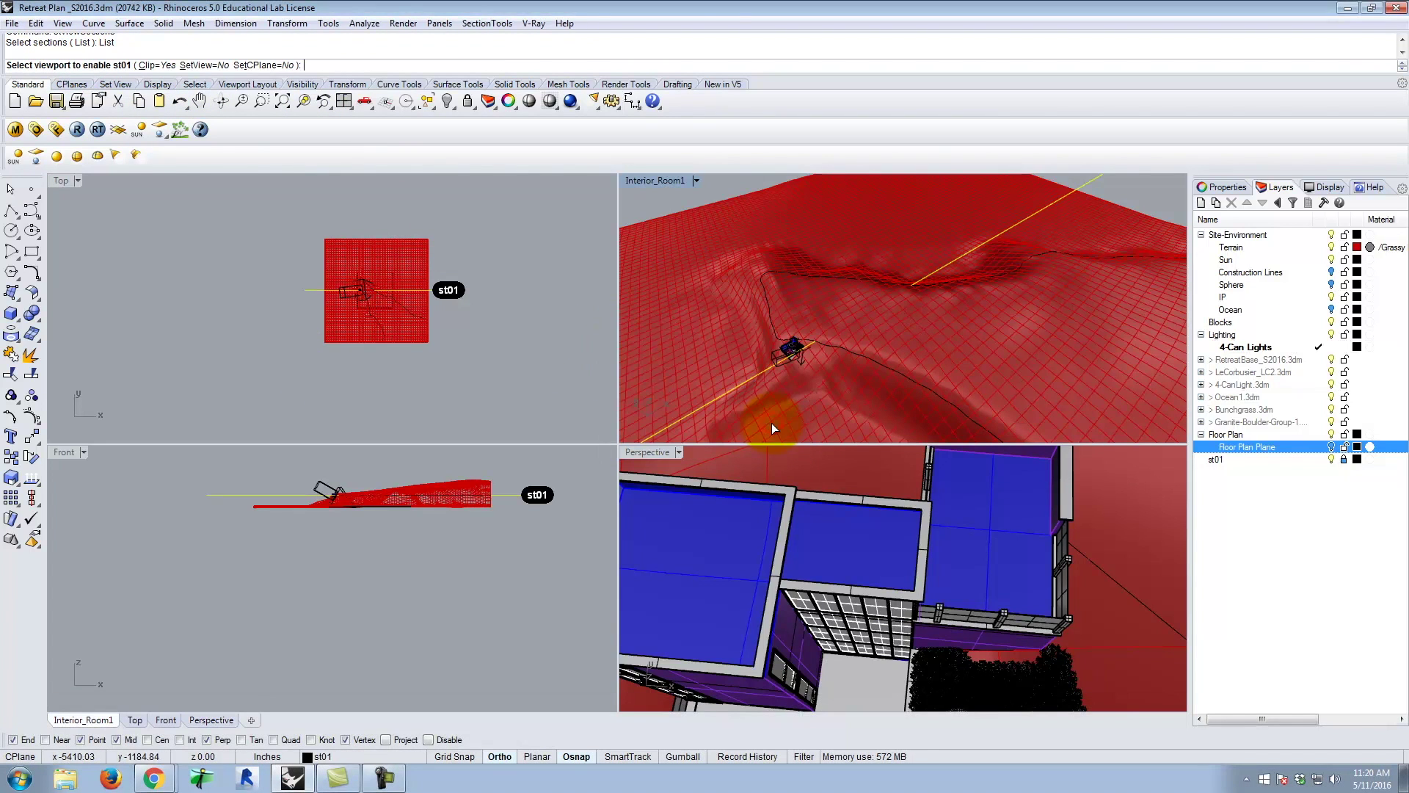
{"action": "left_click", "coordinate": [450, 276]}
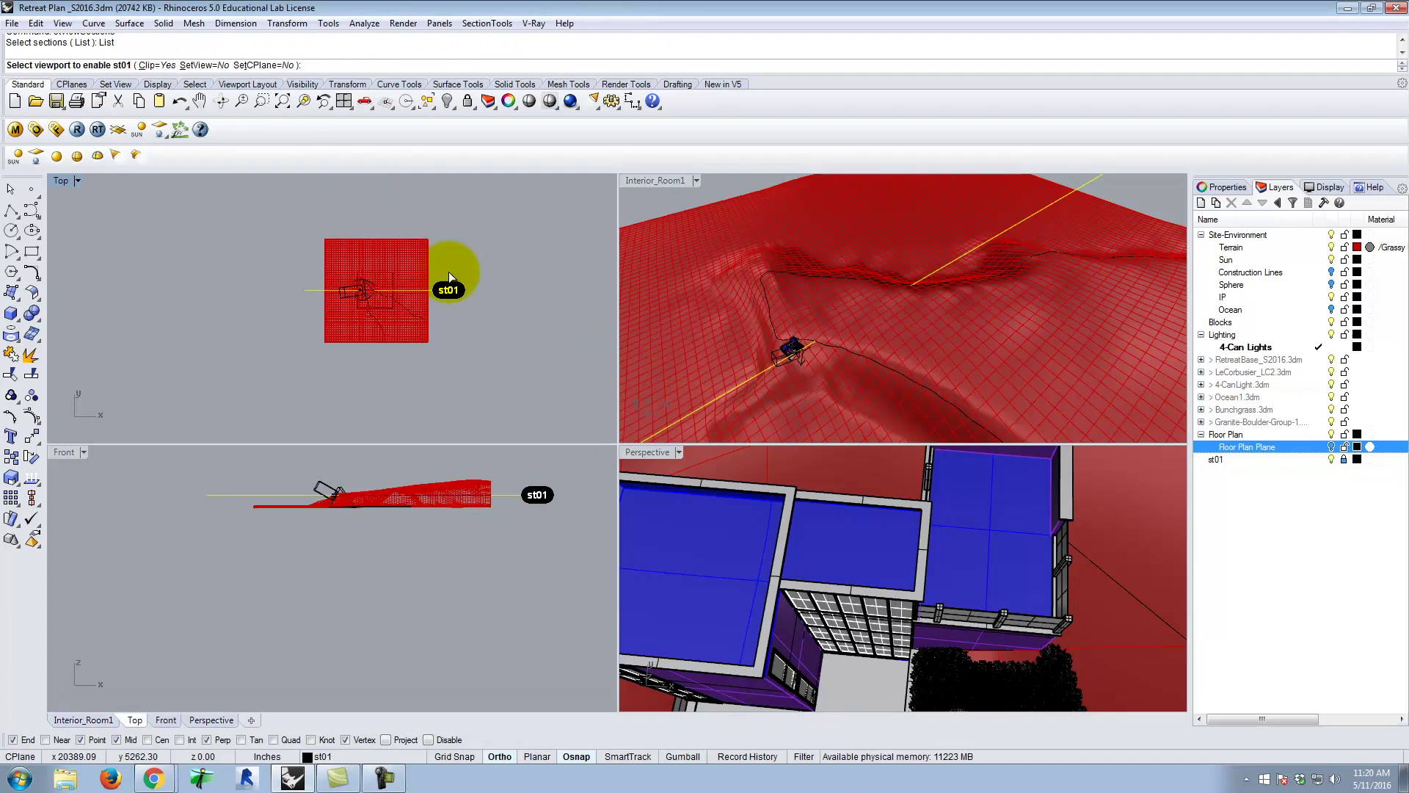
{"action": "type", "text": "Perspec"}
{"action": "key", "text": "Return"}
- Maximize the Perspective viewport and orbit to view the whole cut house from above
{"action": "right_click_drag", "start_coordinate": [1003, 615], "coordinate": [925, 610]}
{"action": "scroll", "coordinate": [838, 626], "scroll_direction": "up", "scroll_amount": 3}
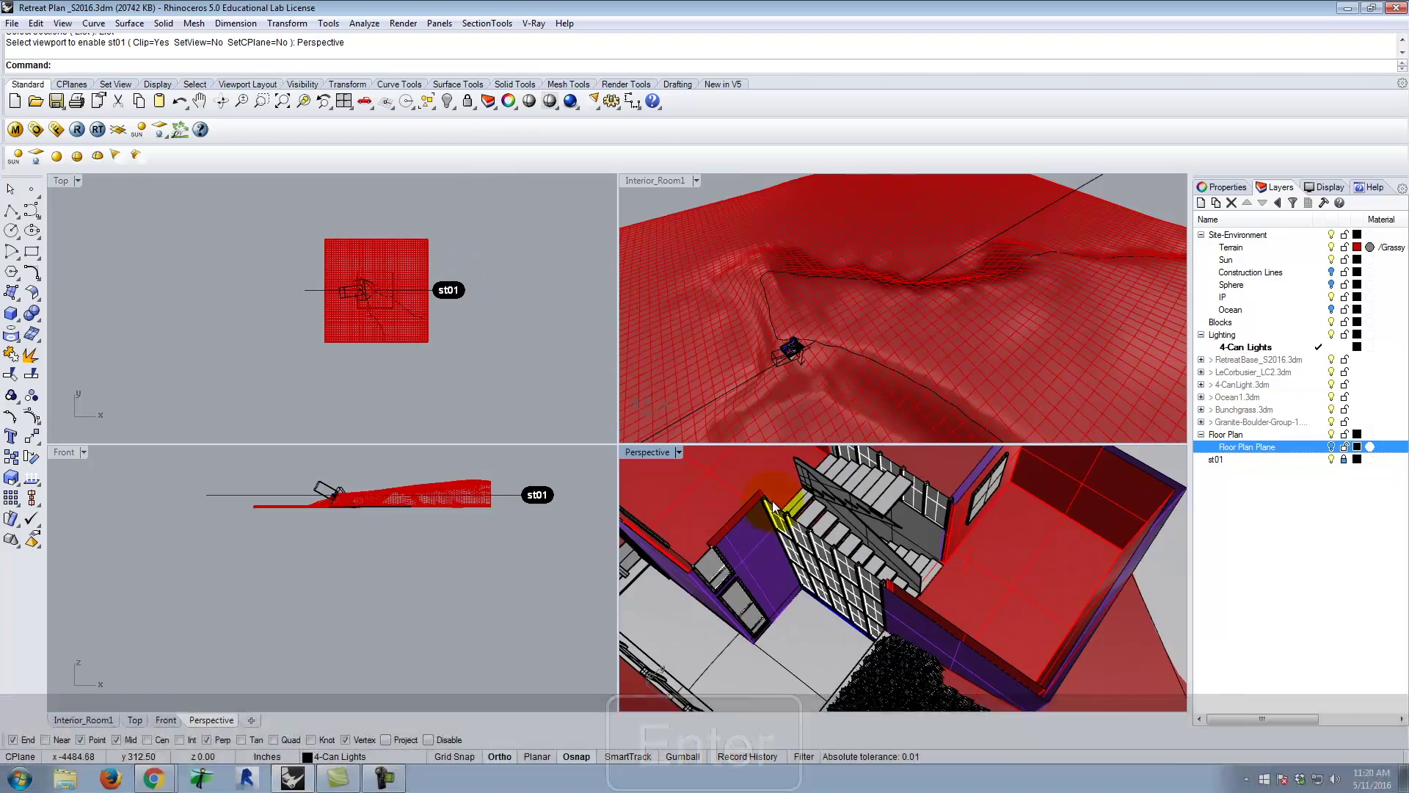
{"action": "double_click", "coordinate": [645, 452]}
{"action": "right_click_drag", "start_coordinate": [553, 447], "coordinate": [651, 426]}
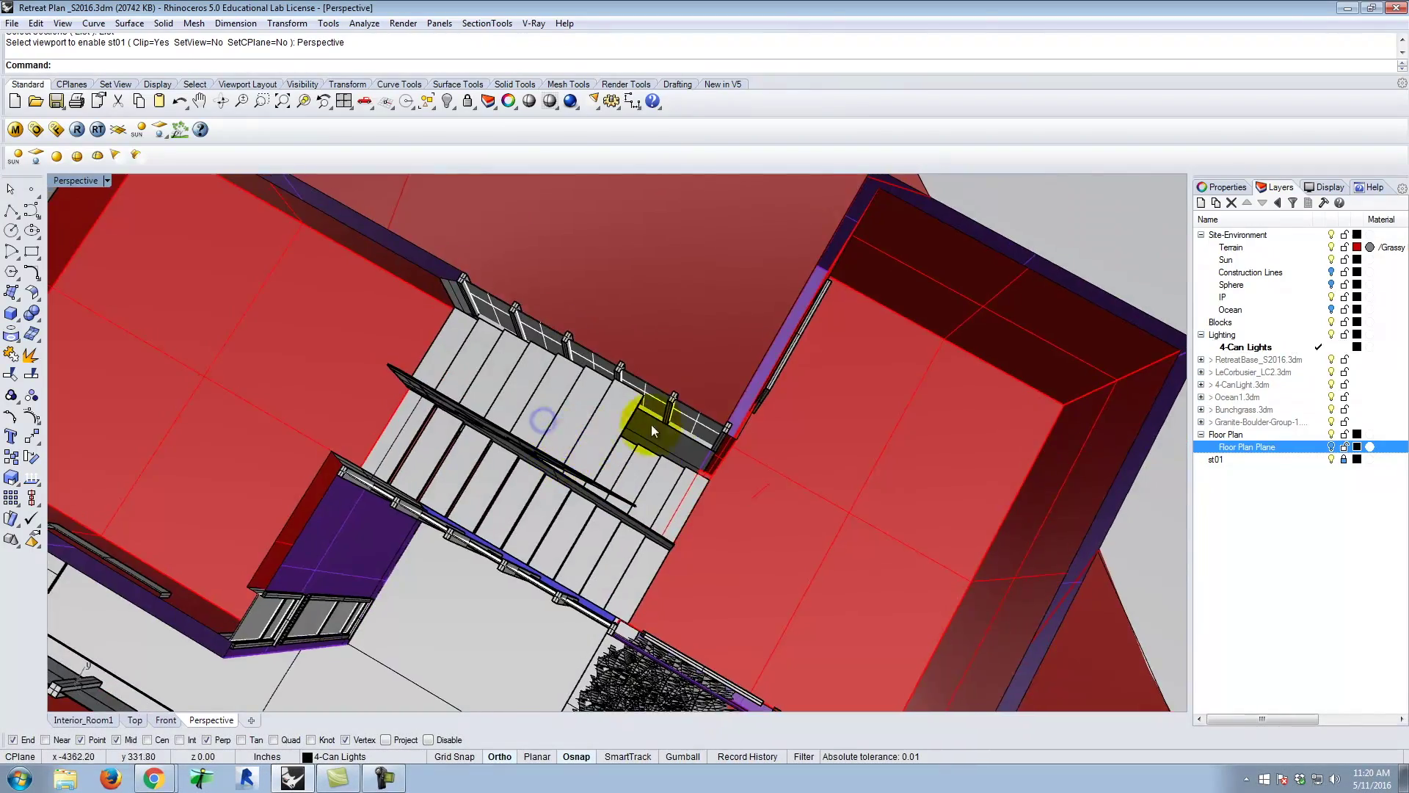
{"action": "scroll", "coordinate": [646, 430], "scroll_direction": "down", "scroll_amount": 4}
{"action": "right_click_drag", "start_coordinate": [596, 479], "coordinate": [781, 384]}
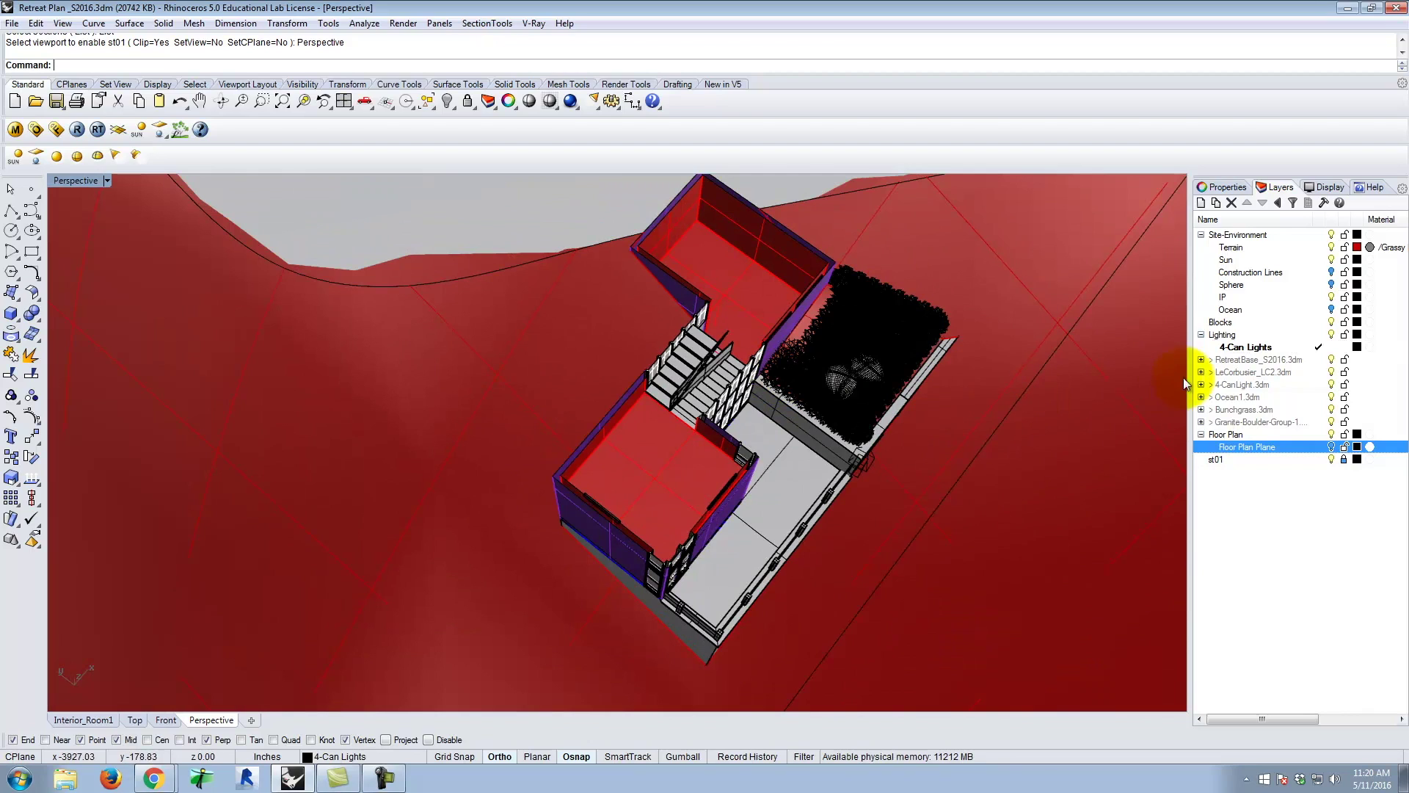
- Select all grass meshes beside the house and add a sublayer named BunchGrass under Site-Environment
{"action": "left_click", "coordinate": [887, 311]}
{"action": "key", "text": "Escape"}
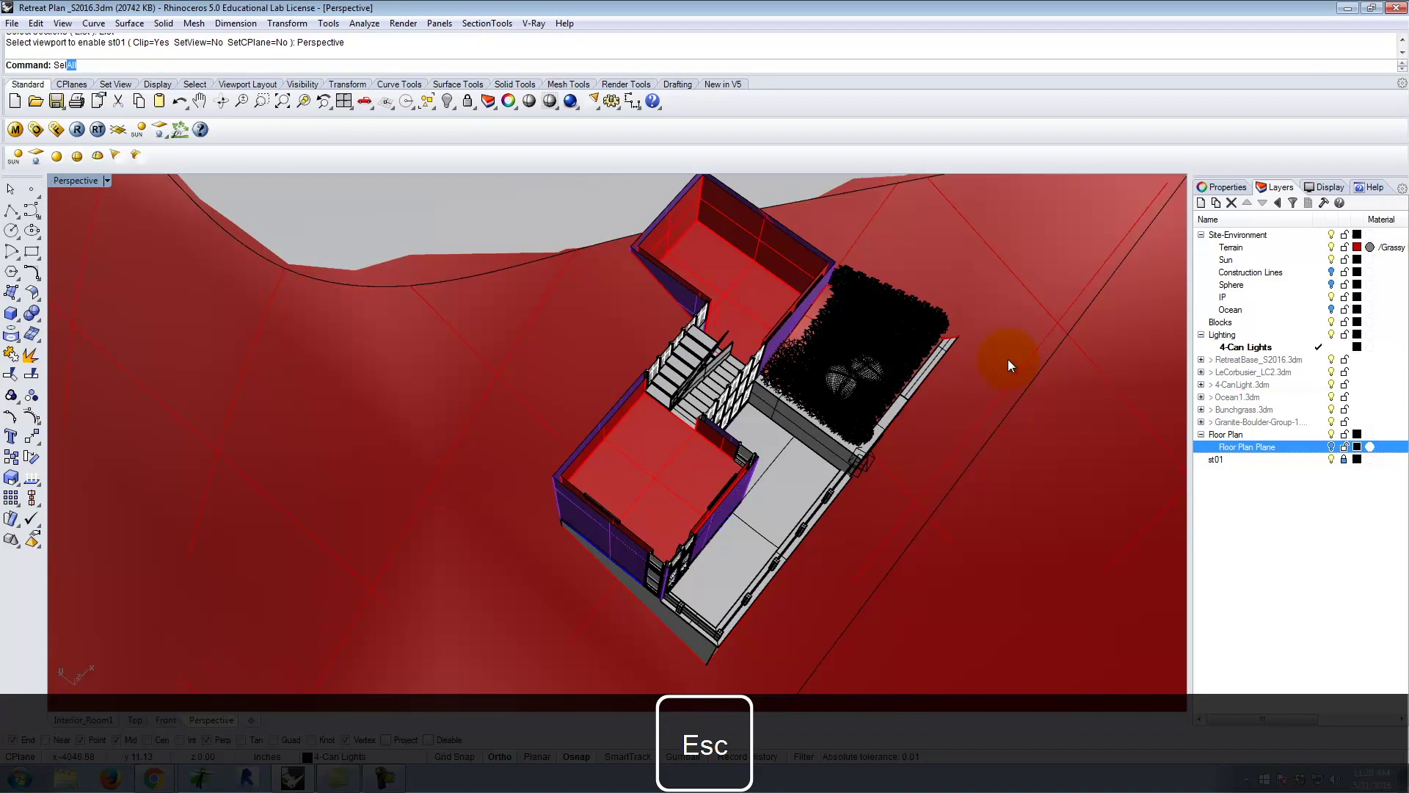
{"action": "type", "text": "SelM"}
{"action": "key", "text": "Return"}
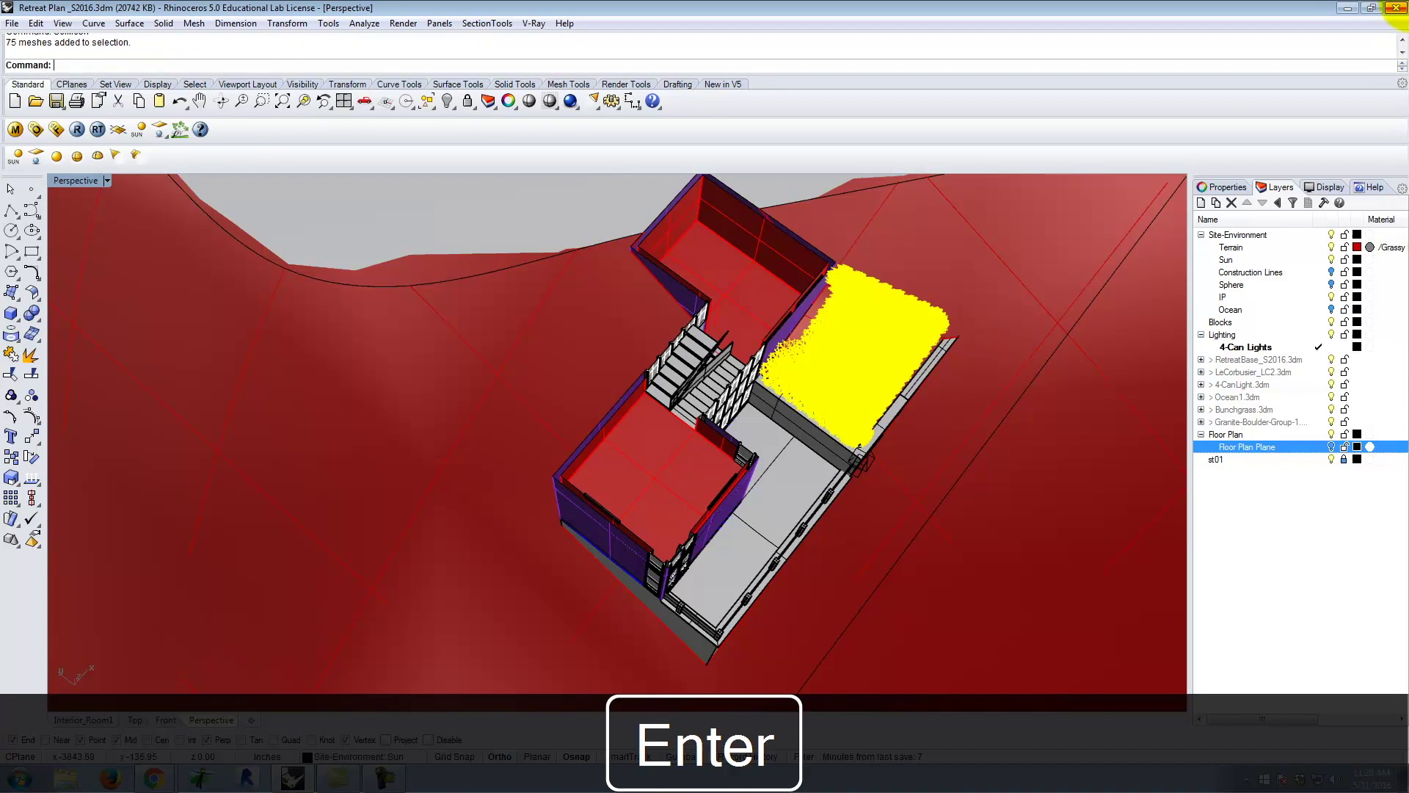
{"action": "left_click", "coordinate": [1240, 234]}
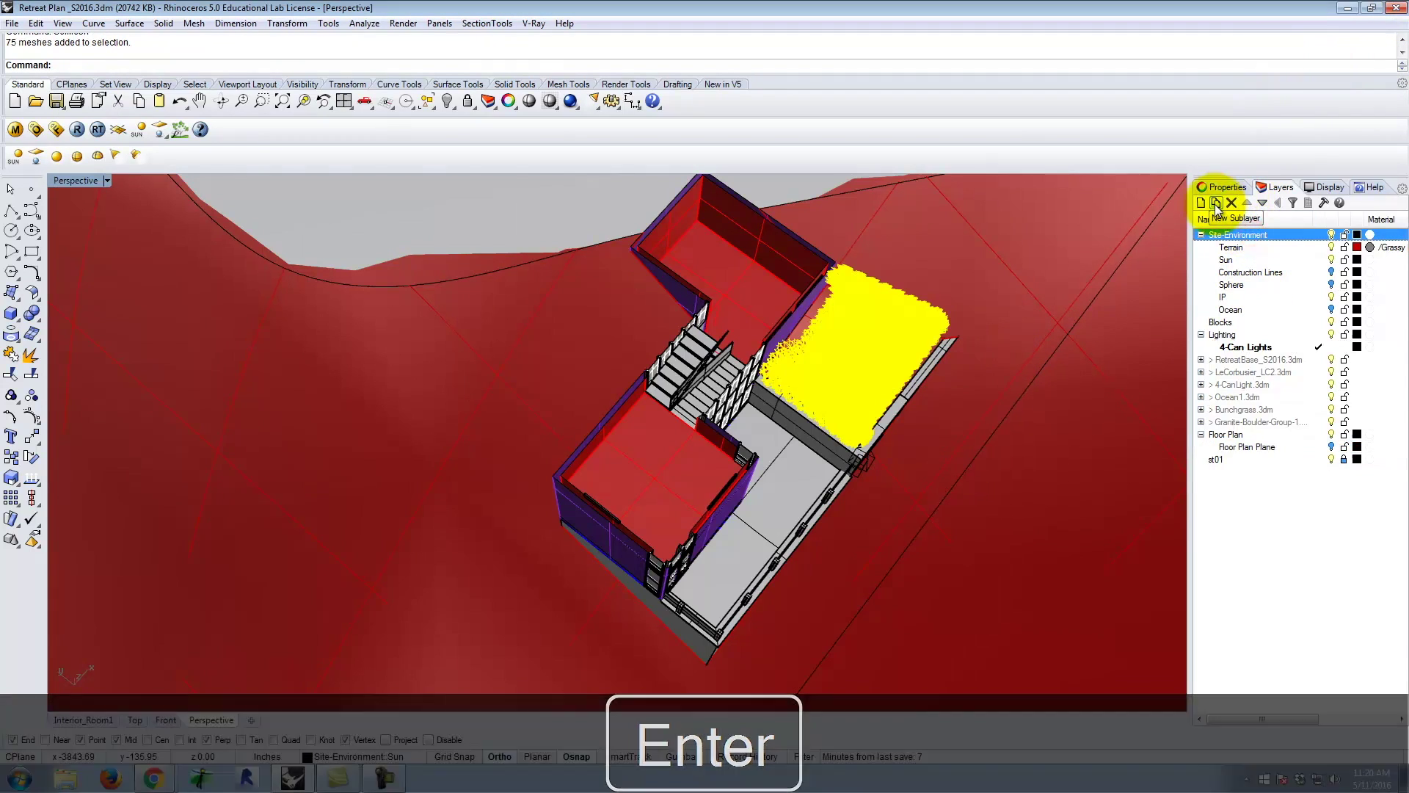
{"action": "left_click", "coordinate": [1216, 203]}
{"action": "type", "text": "Bun"}
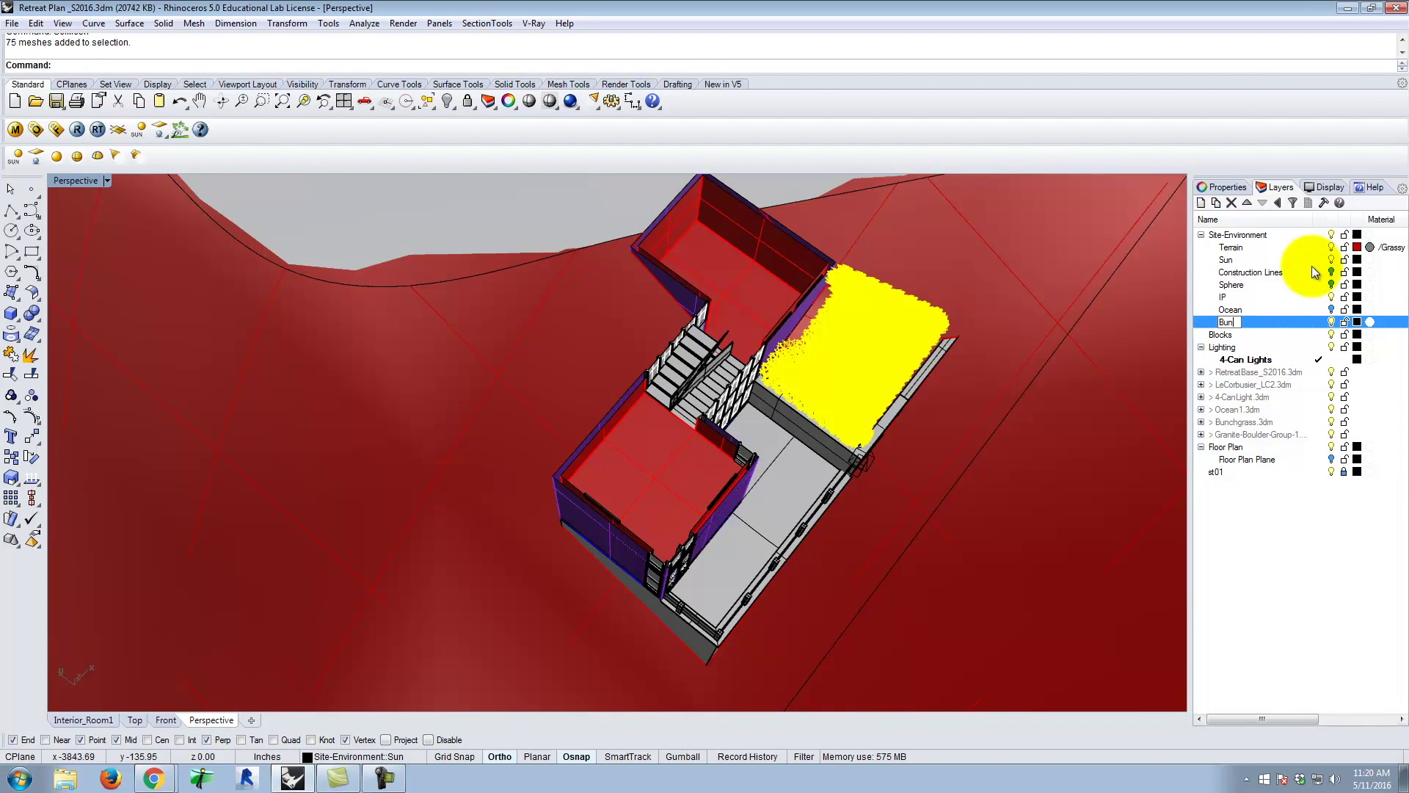
{"action": "type", "text": "chGrass"}
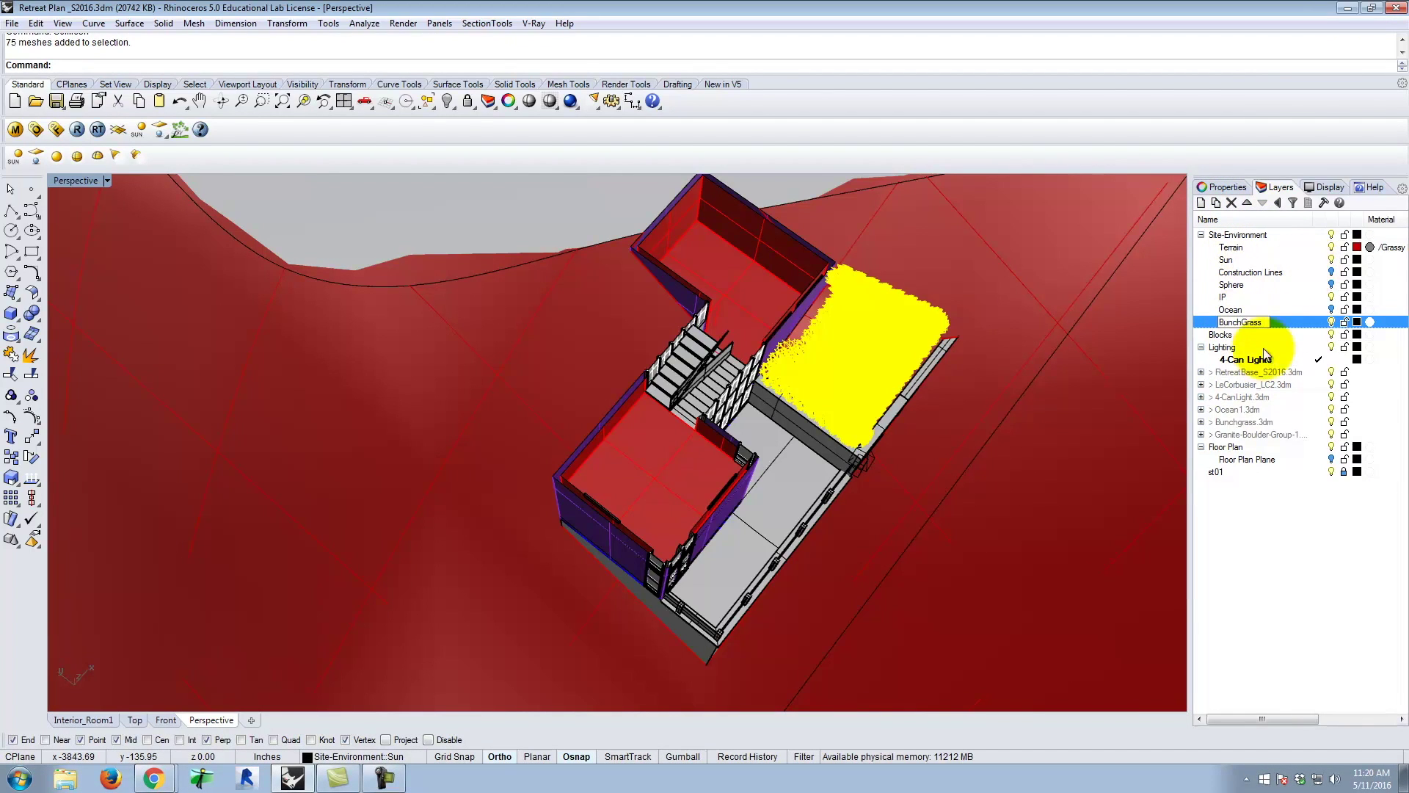
- Move the selected grass meshes to the BunchGrass layer and turn that layer off
{"action": "left_click", "coordinate": [1292, 320]}
{"action": "right_click", "coordinate": [1294, 323]}
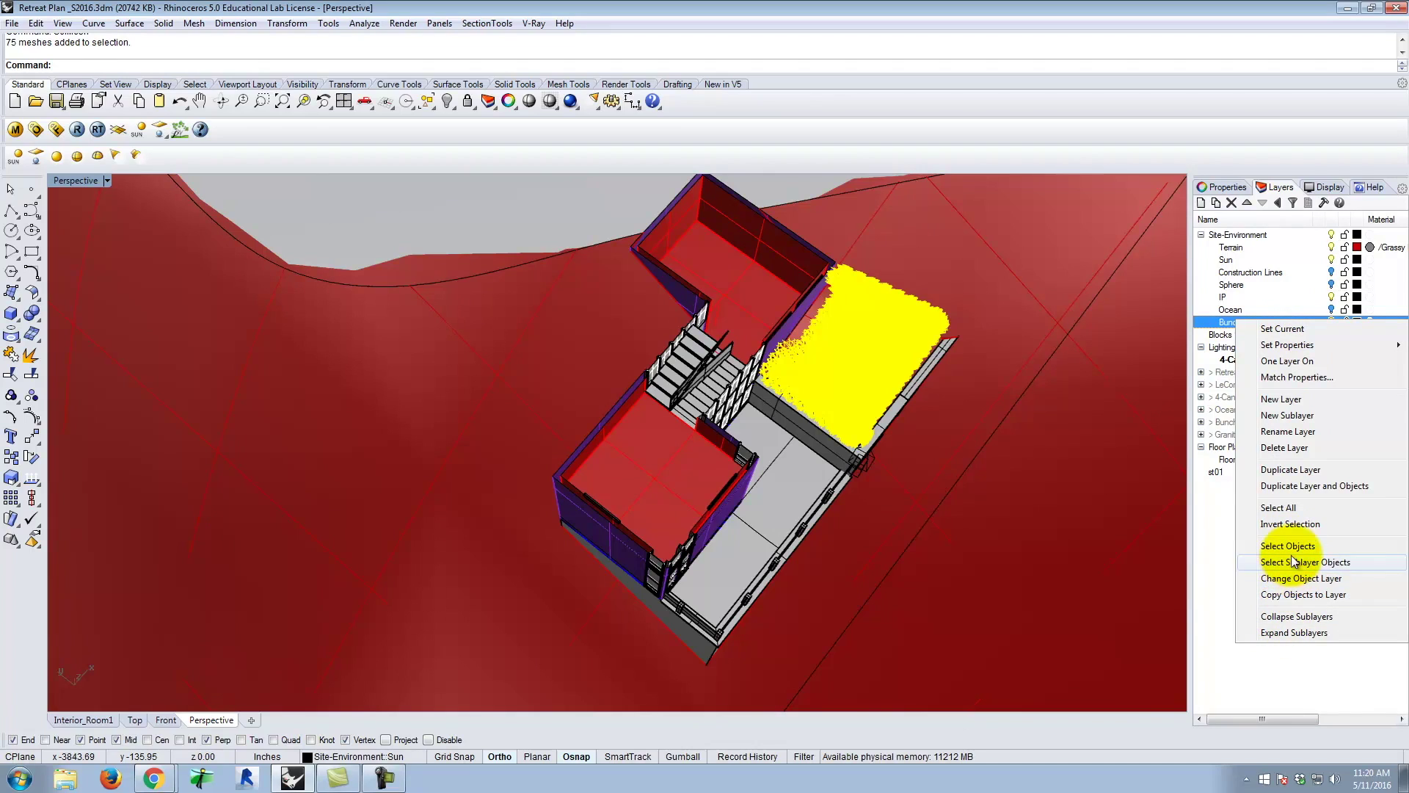
{"action": "left_click", "coordinate": [1294, 580]}
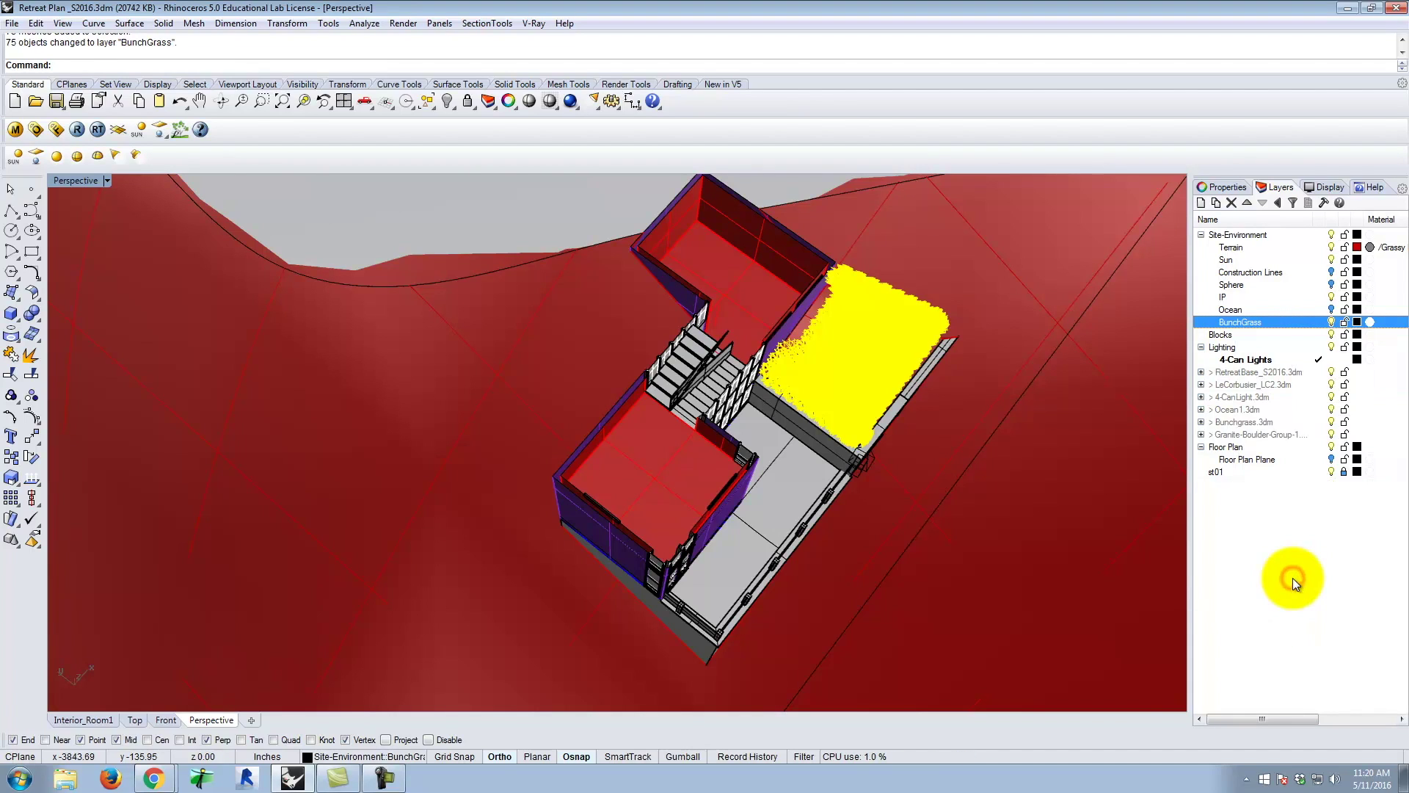
{"action": "left_click", "coordinate": [1332, 323]}
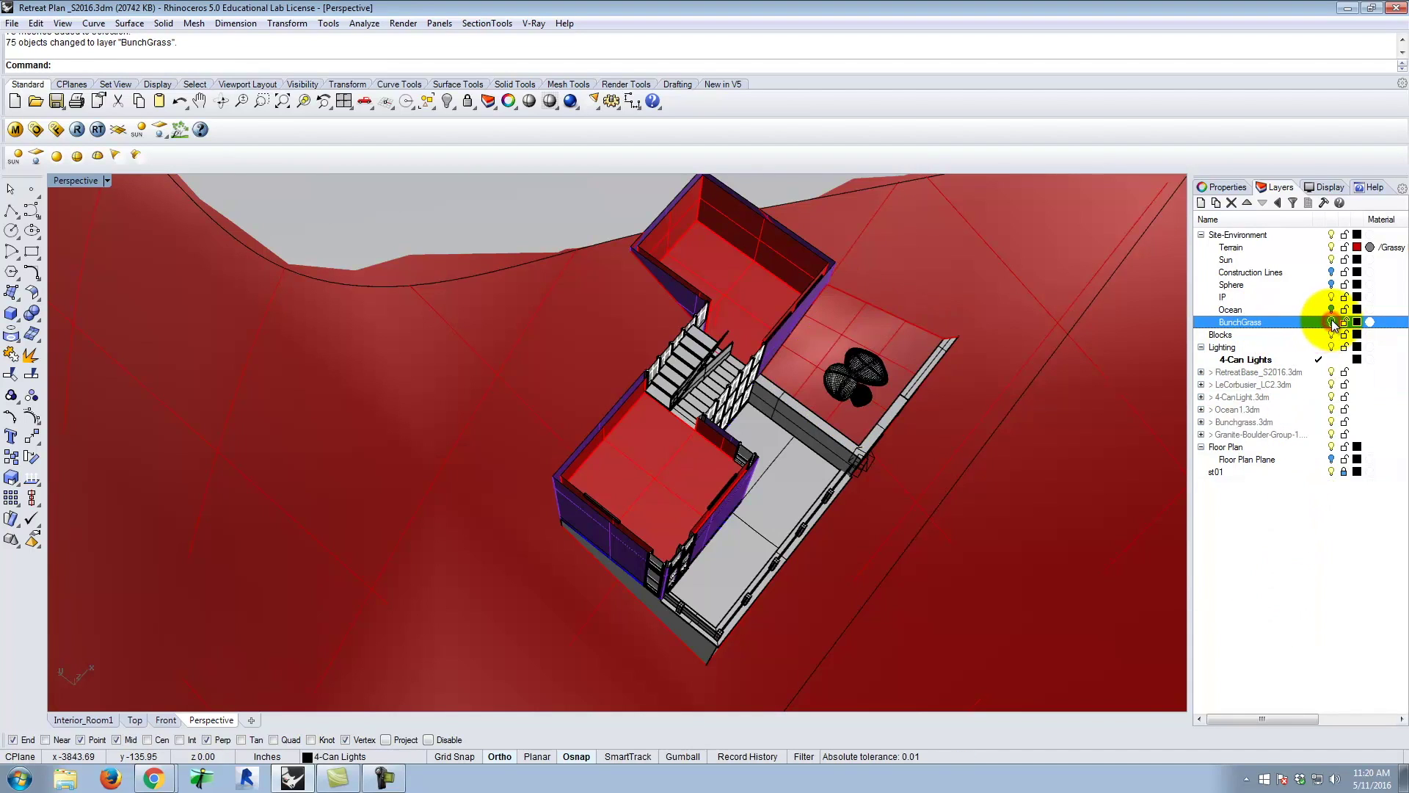
{"action": "left_click", "coordinate": [903, 380]}
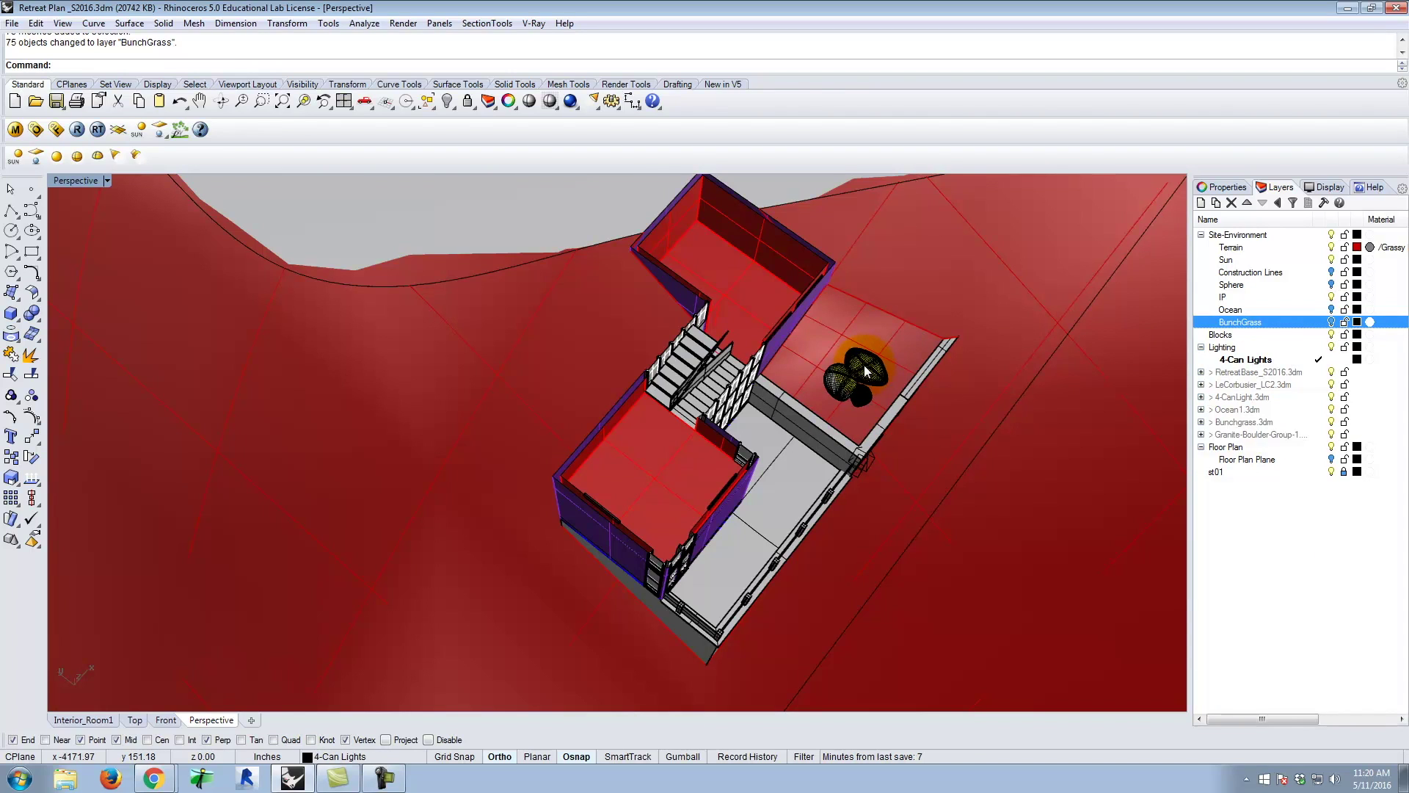
- Move the boulder group beside the house to a new Rocks sublayer under Site-Environment and turn that layer off
{"action": "left_click", "coordinate": [865, 371]}
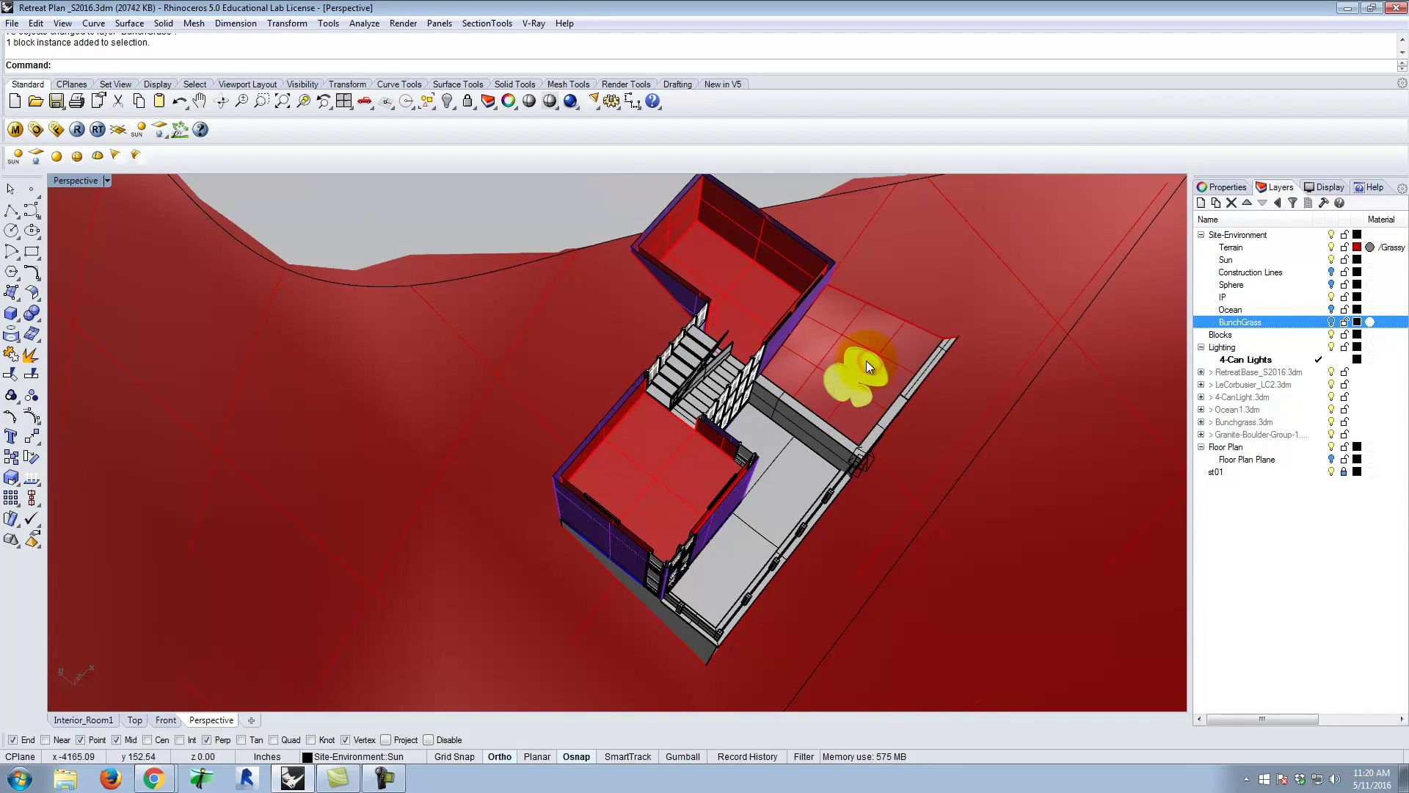
{"action": "left_click", "coordinate": [1228, 237]}
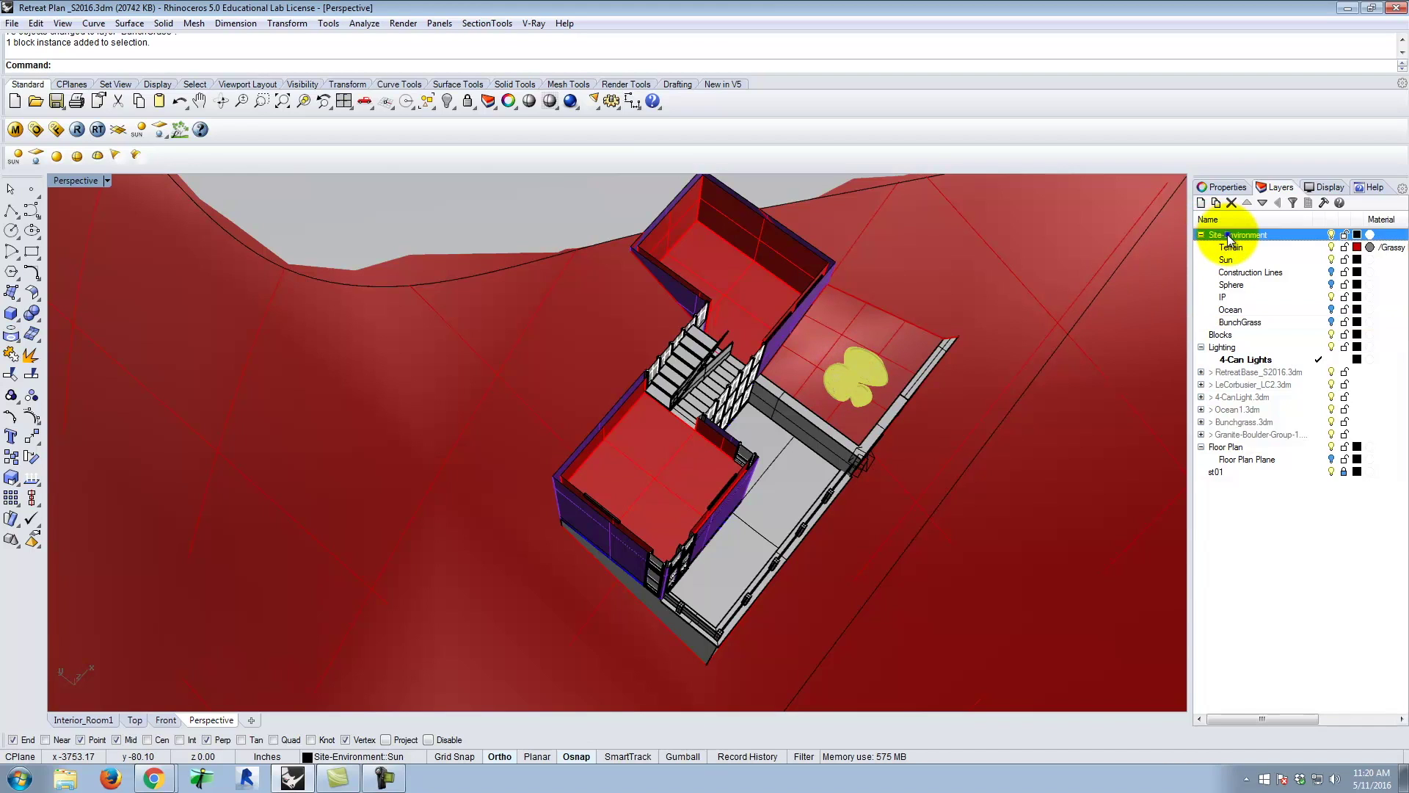
{"action": "right_click", "coordinate": [1228, 236]}
{"action": "left_click", "coordinate": [1278, 330]}
{"action": "type", "text": "Rock"}
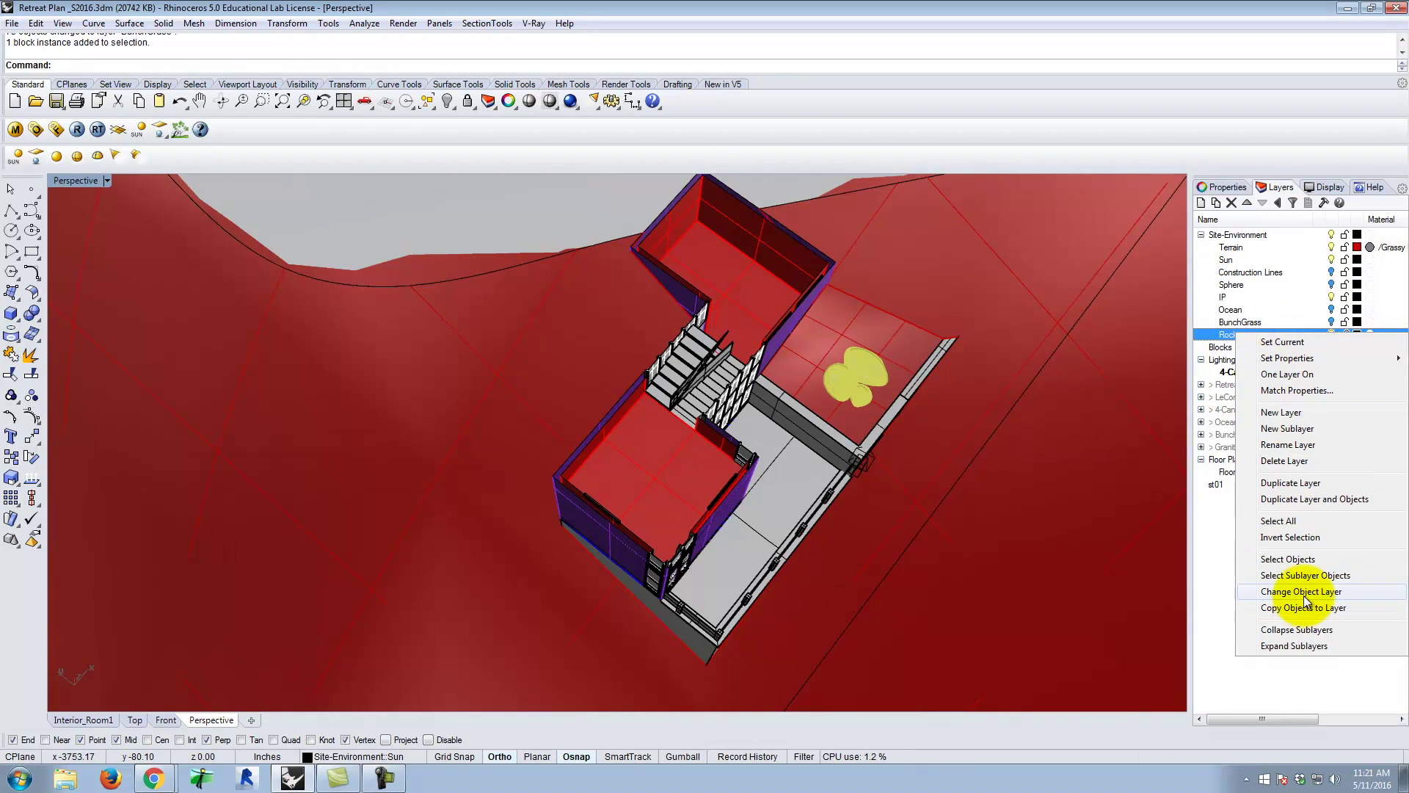
{"action": "left_click", "coordinate": [1308, 594]}
{"action": "left_click", "coordinate": [1331, 334]}
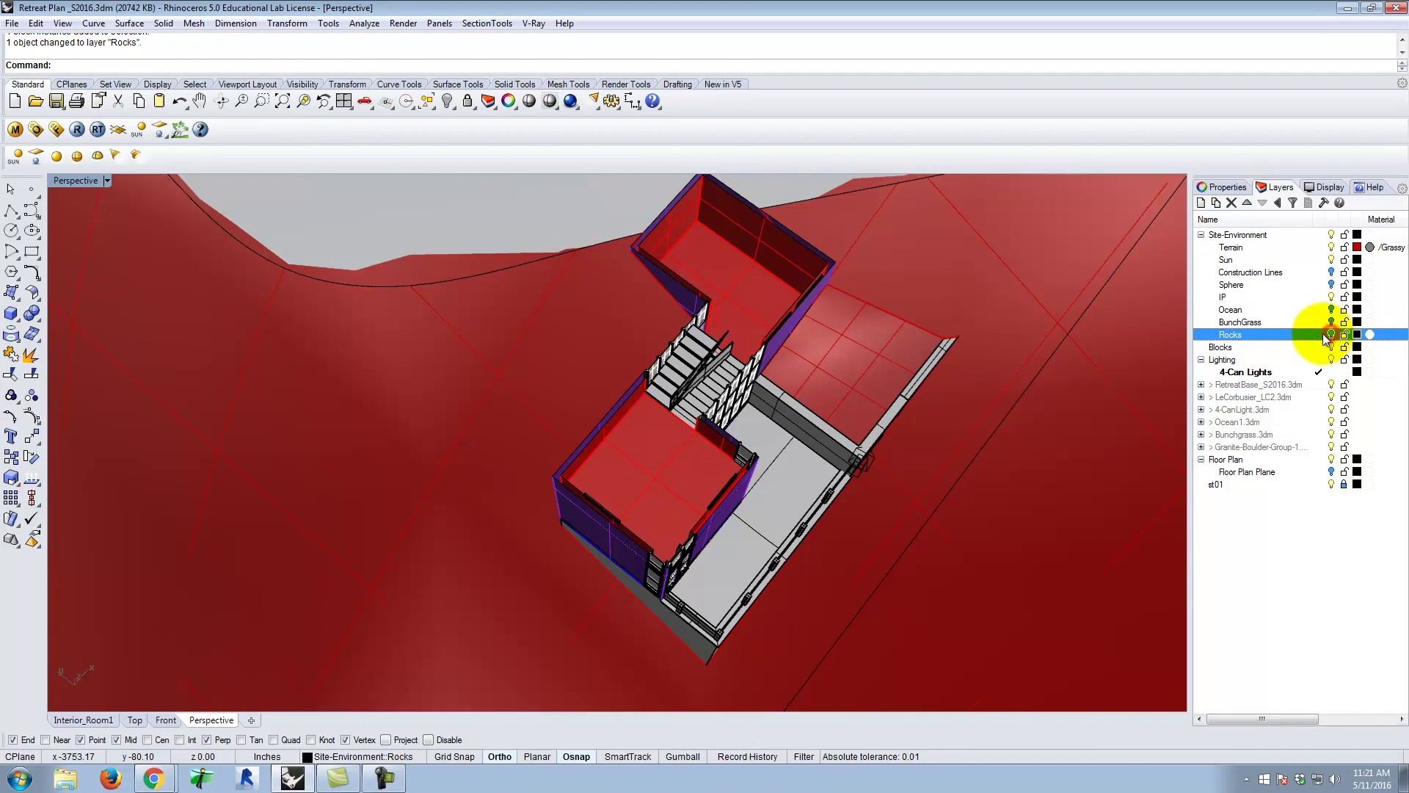
- Add a sublayer named Wall Fill under Floor Plan and make it the current layer
{"action": "right_click_drag", "start_coordinate": [881, 525], "coordinate": [755, 576]}
{"action": "scroll", "coordinate": [664, 514], "scroll_direction": "up", "scroll_amount": 5}
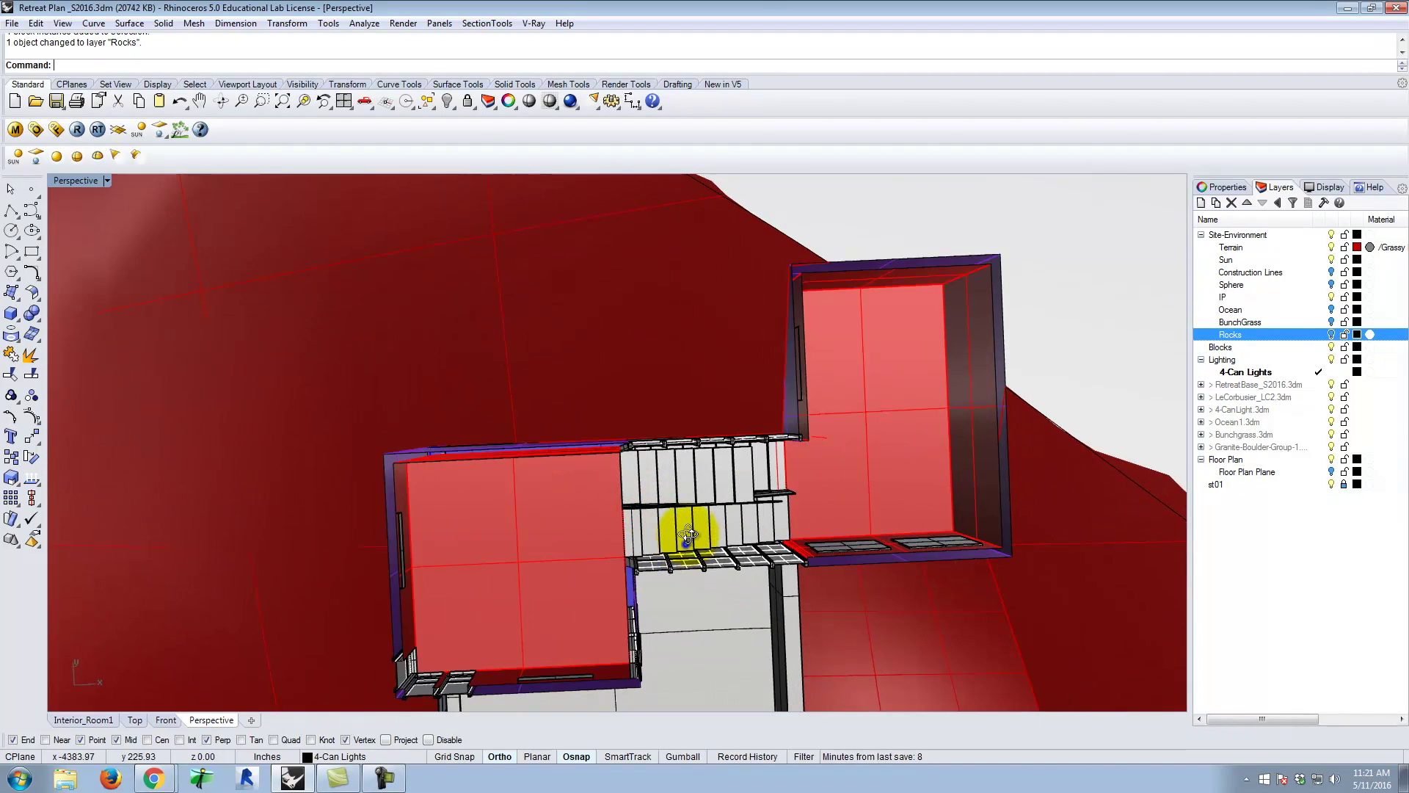
{"action": "right_click_drag", "start_coordinate": [703, 507], "coordinate": [671, 504]}
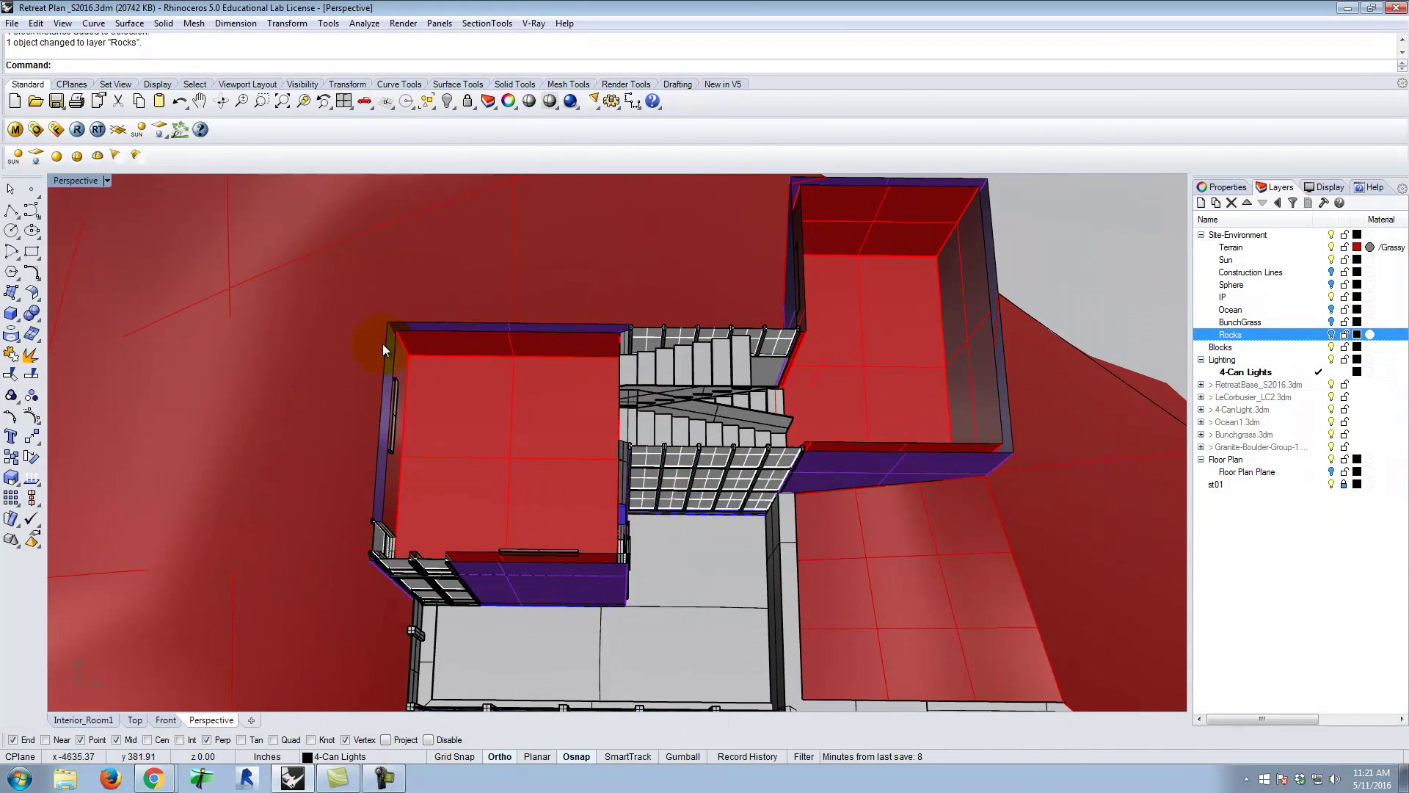
{"action": "left_click", "coordinate": [788, 314]}
{"action": "left_click", "coordinate": [1224, 459]}
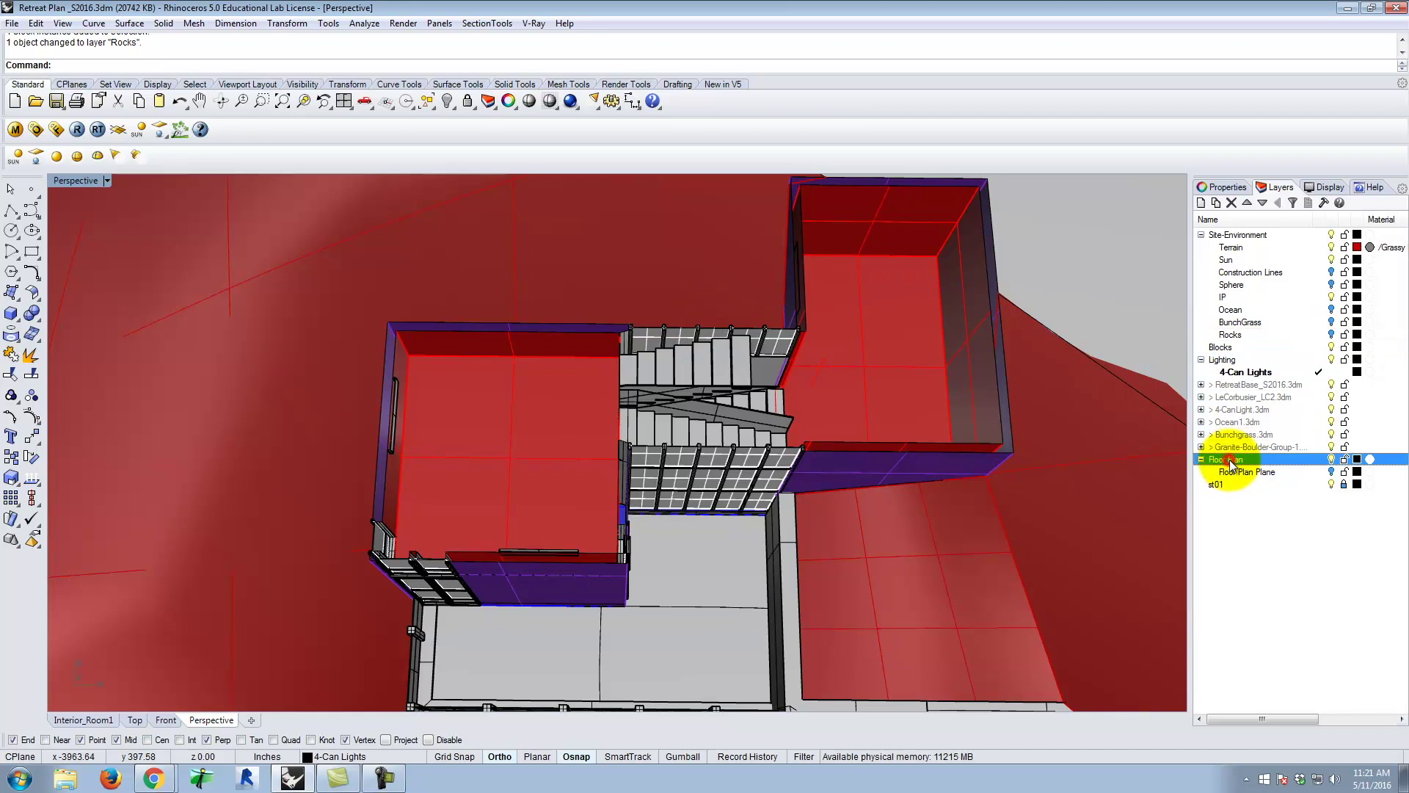
{"action": "left_click", "coordinate": [1217, 205]}
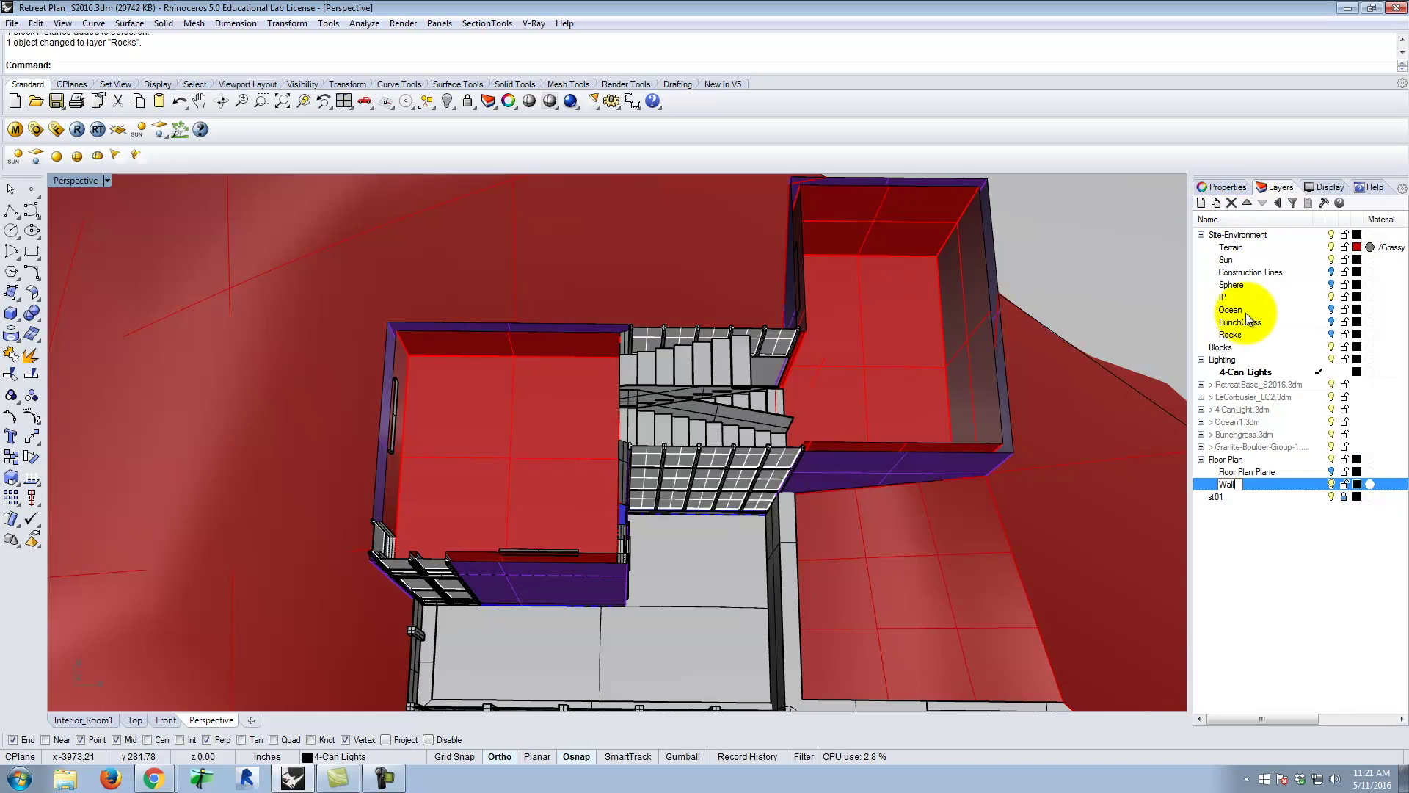
{"action": "left_click", "coordinate": [1297, 486]}
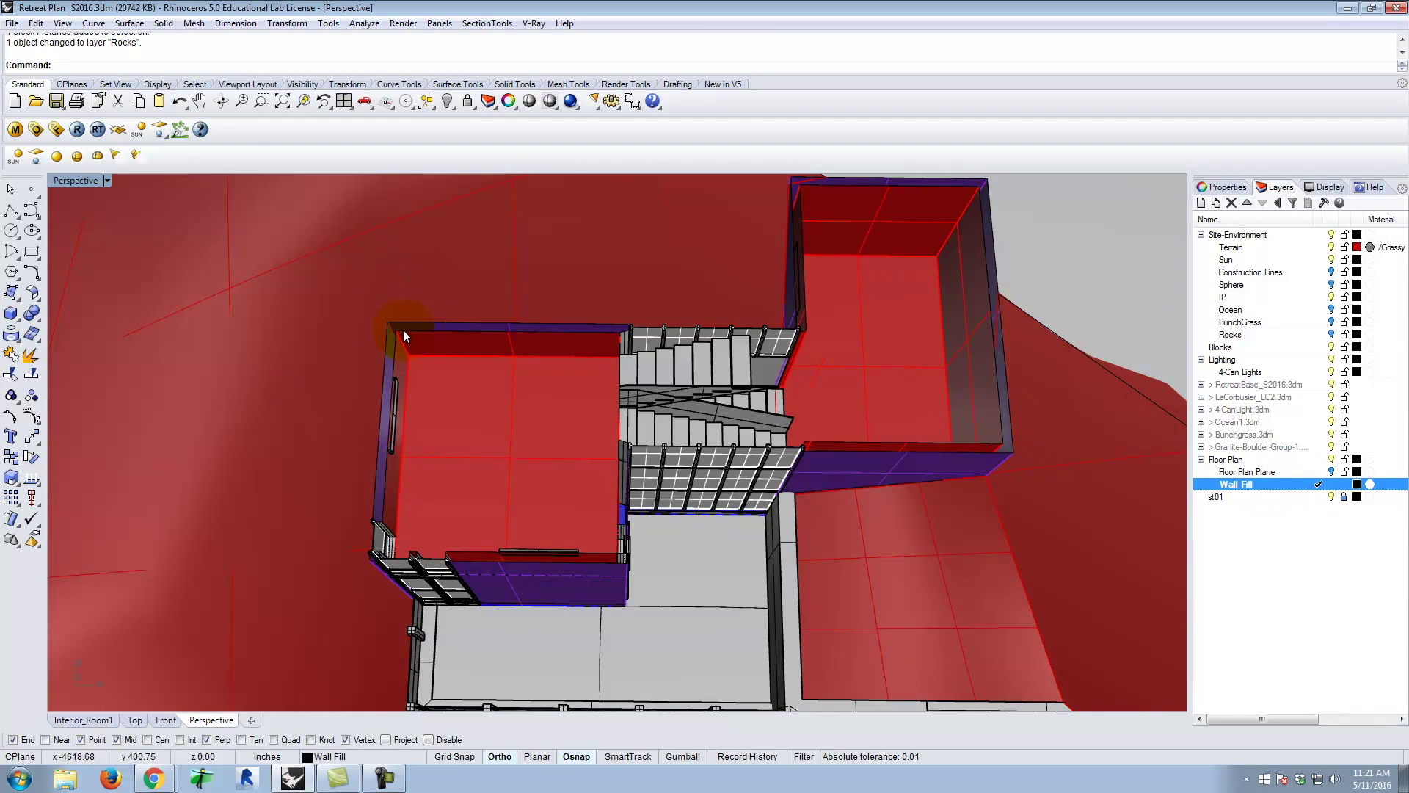
- Cover the cut top of the square room's back wall with a three-point plane, starting at the inner corner
{"action": "scroll", "coordinate": [403, 337], "scroll_direction": "up", "scroll_amount": 3}
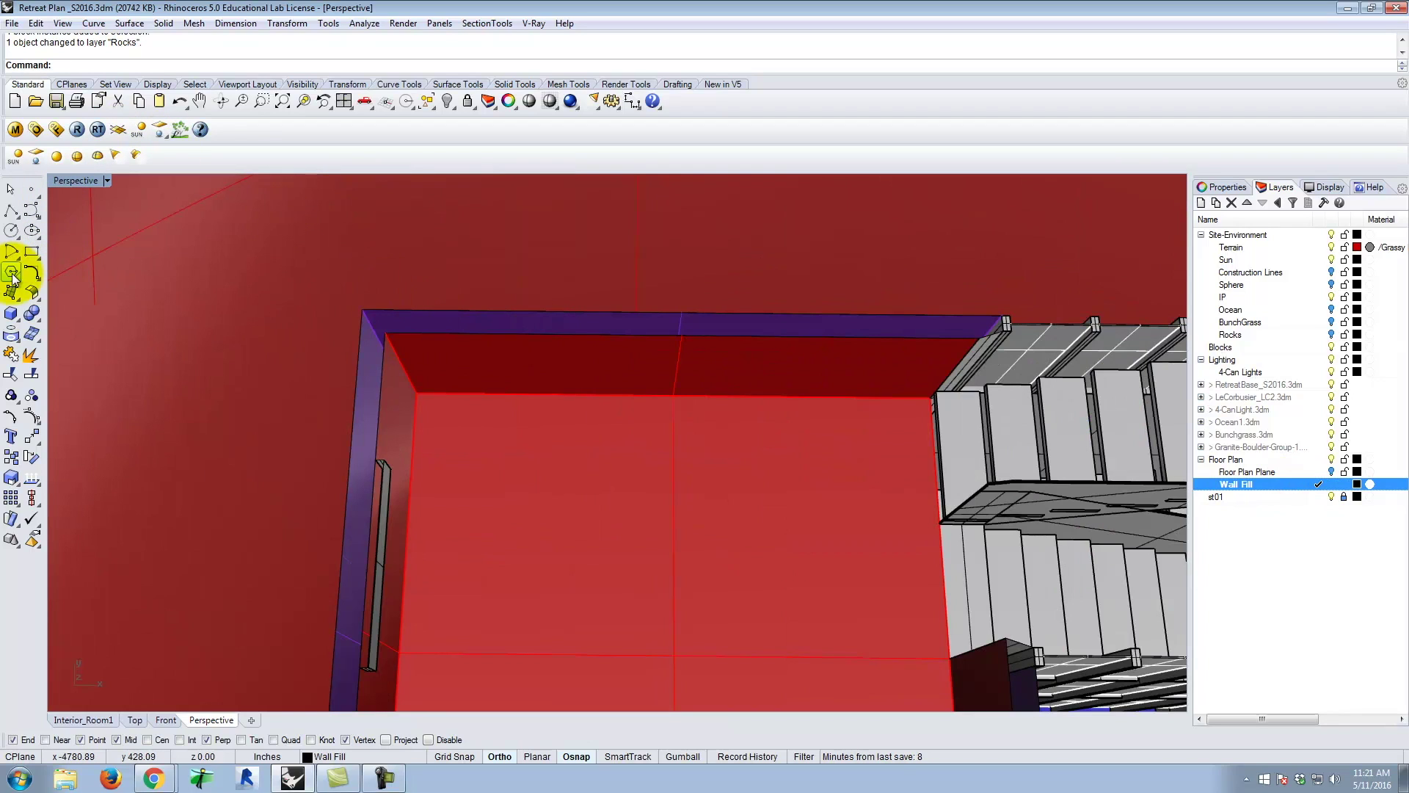
{"action": "left_click", "coordinate": [14, 297]}
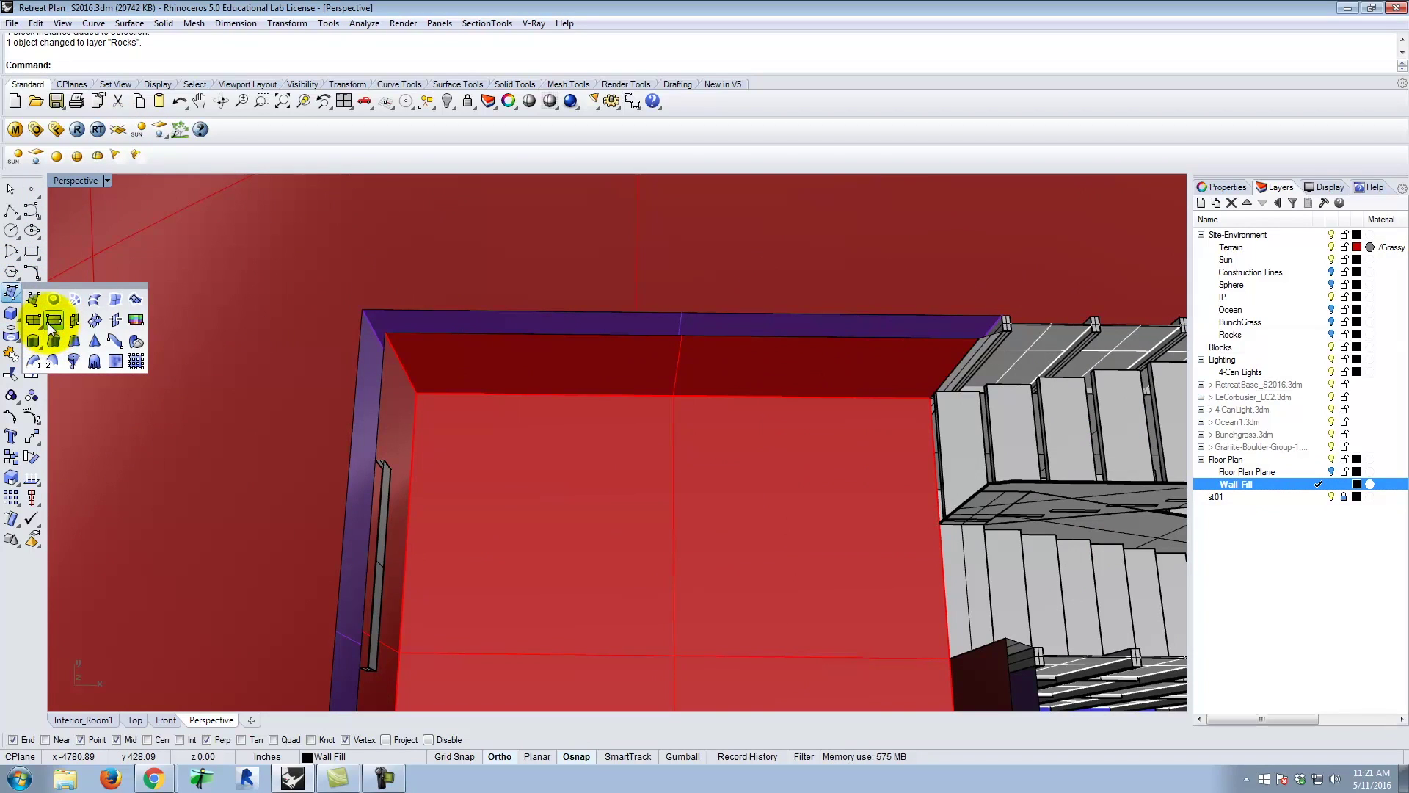
{"action": "left_click", "coordinate": [52, 322]}
{"action": "left_click", "coordinate": [362, 309]}
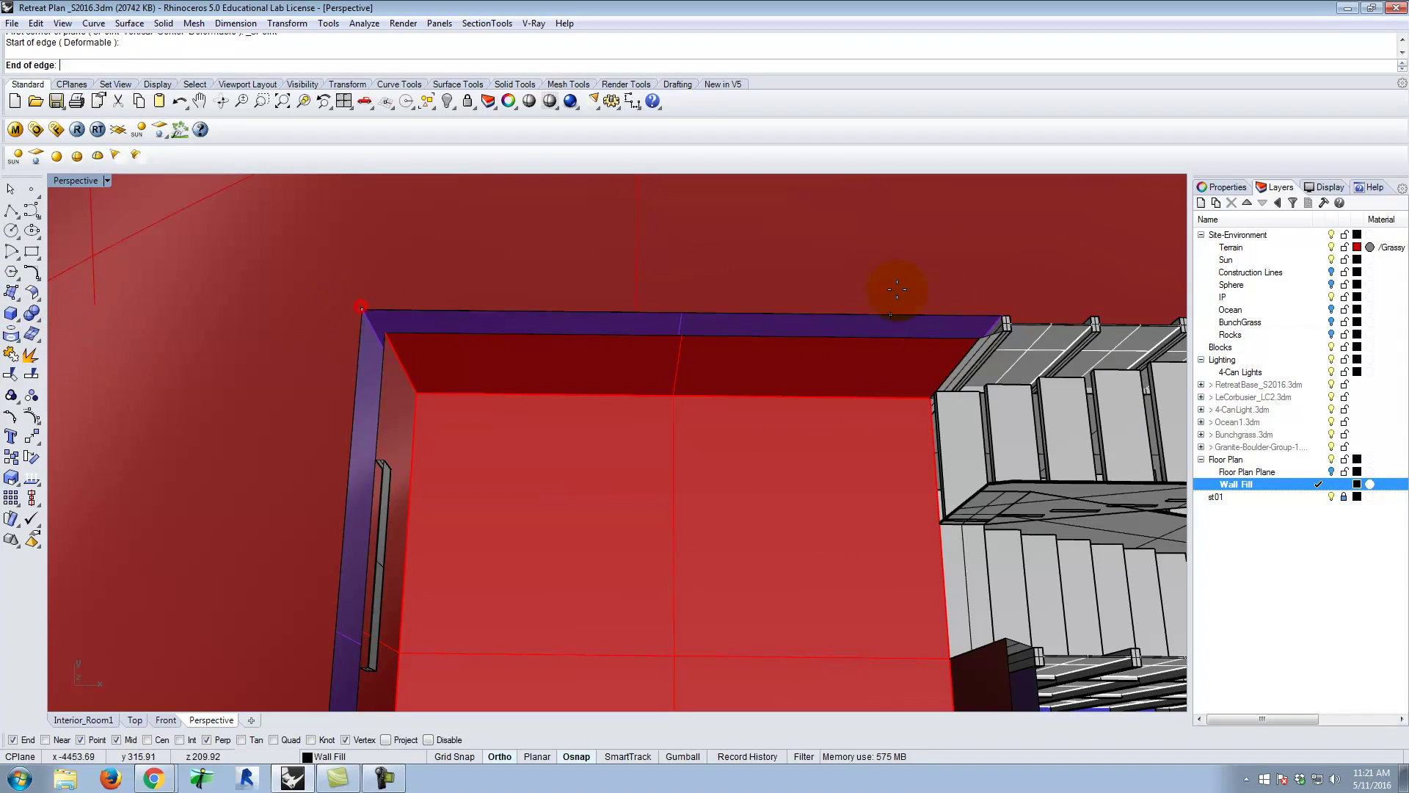
{"action": "key", "text": "Escape"}
{"action": "right_click", "coordinate": [378, 339]}
{"action": "left_click", "coordinate": [387, 336]}
{"action": "left_click", "coordinate": [980, 315]}
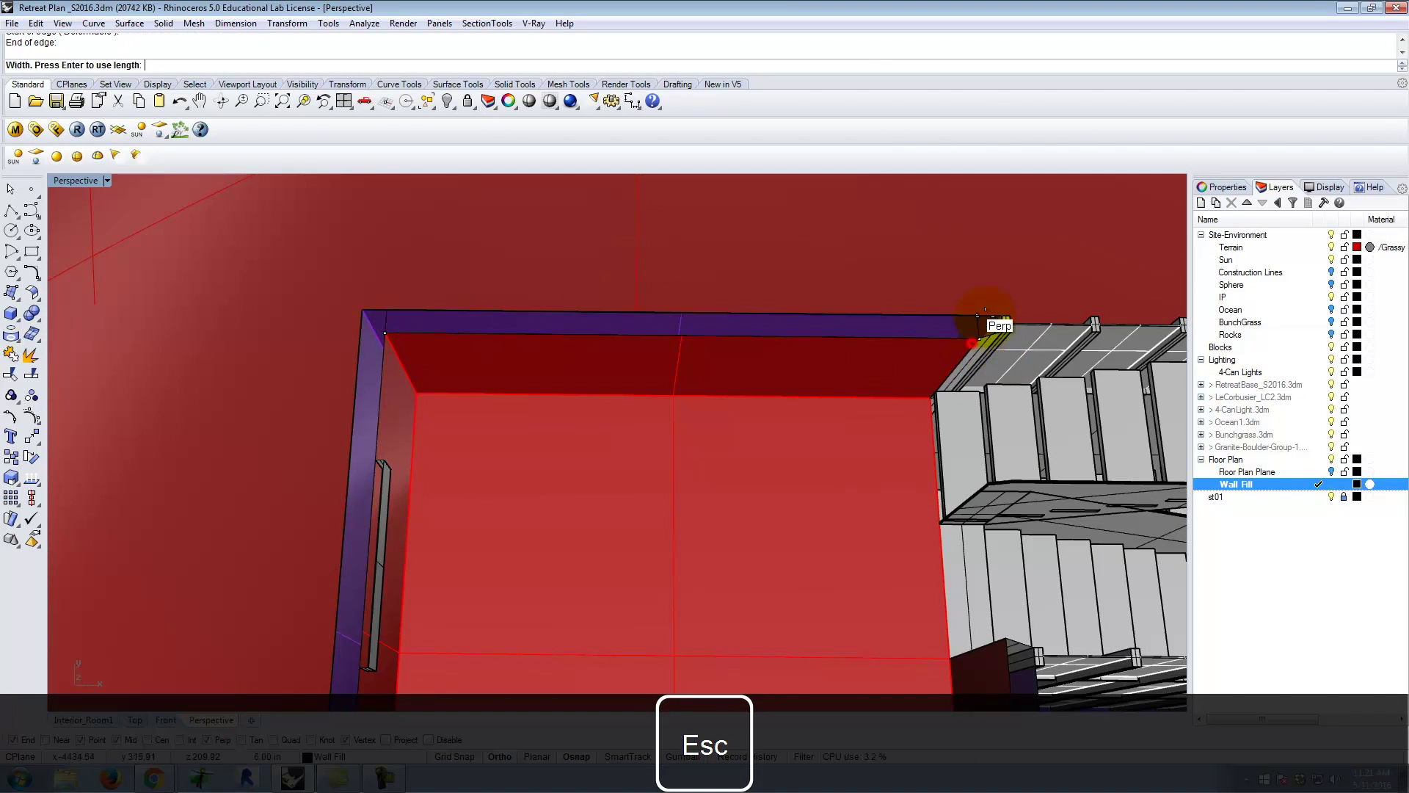
{"action": "key", "text": "Escape"}
- Fill the leftover piece at the back wall's stair end with a surface from four corner points
{"action": "left_click", "coordinate": [11, 290]}
{"action": "left_click", "coordinate": [979, 319]}
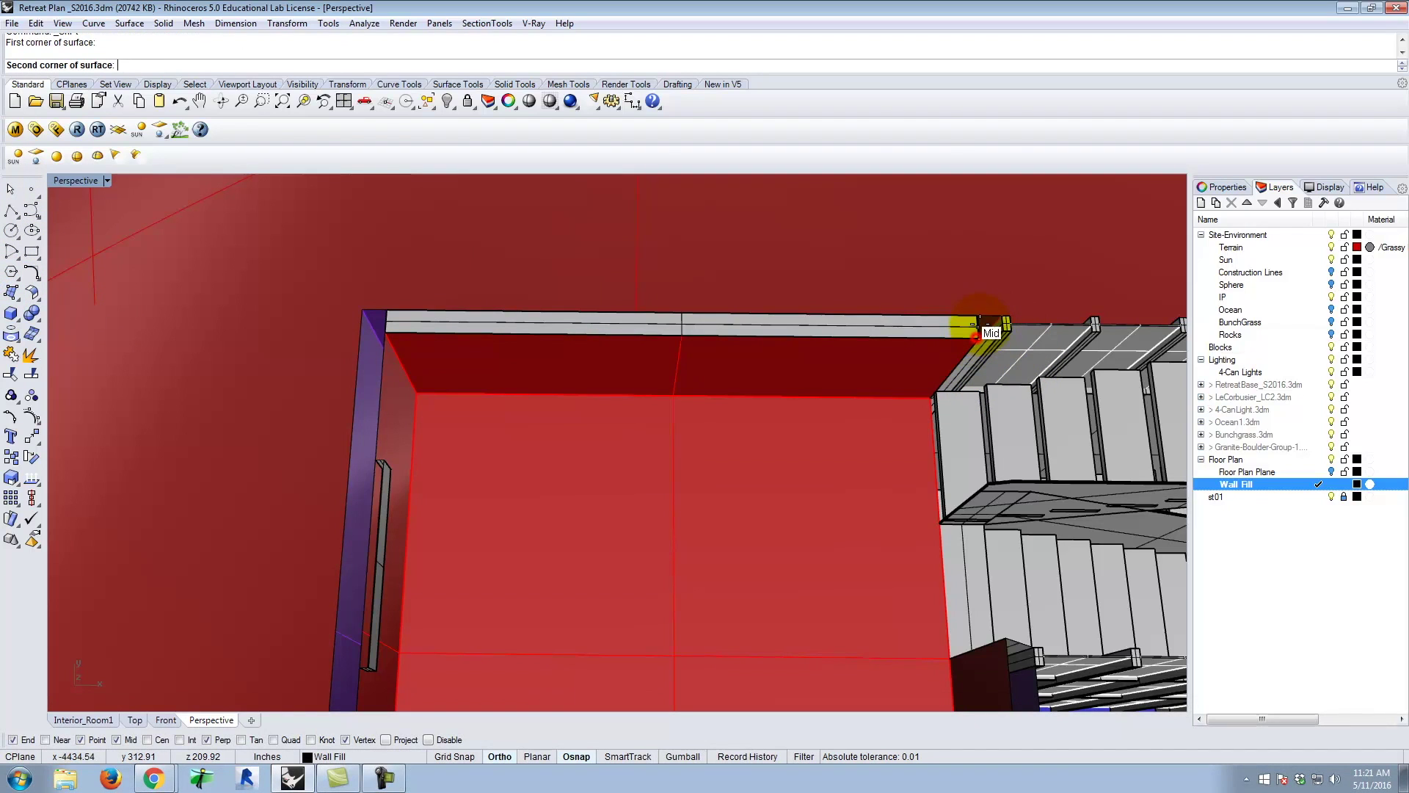
{"action": "left_click", "coordinate": [1002, 319]}
{"action": "left_click", "coordinate": [997, 329]}
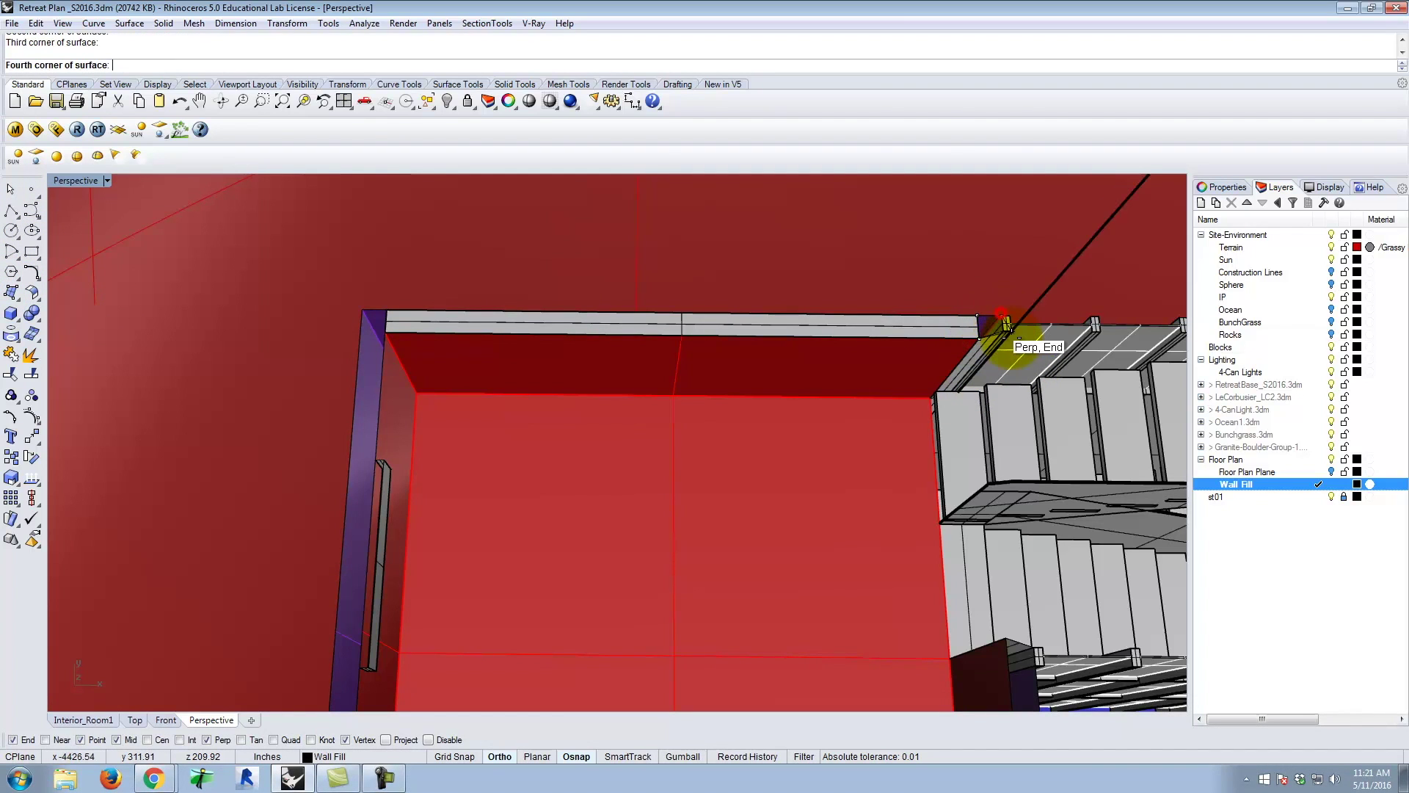
{"action": "scroll", "coordinate": [1003, 329], "scroll_direction": "up", "scroll_amount": 3}
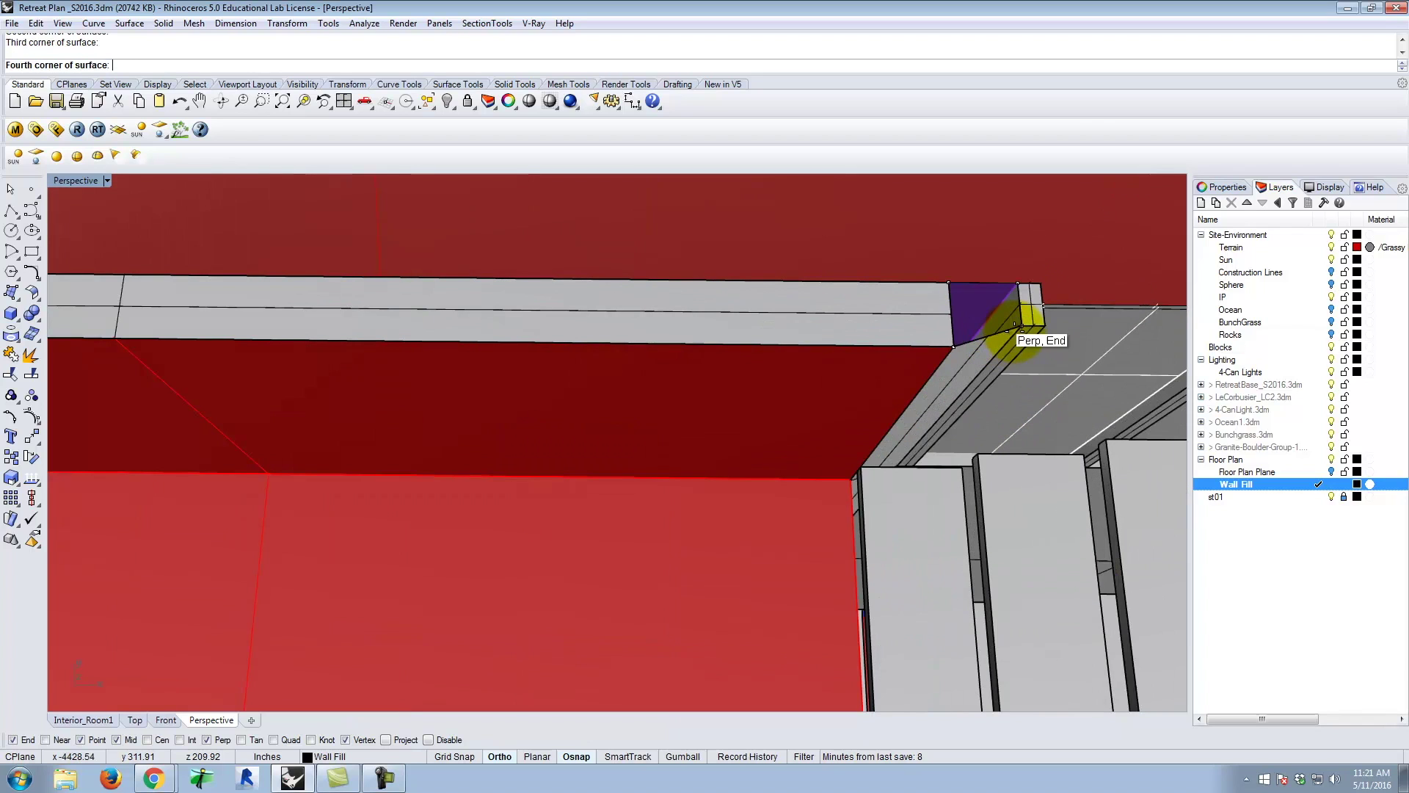
{"action": "left_click", "coordinate": [1020, 325]}
{"action": "scroll", "coordinate": [1068, 271], "scroll_direction": "down", "scroll_amount": 3}
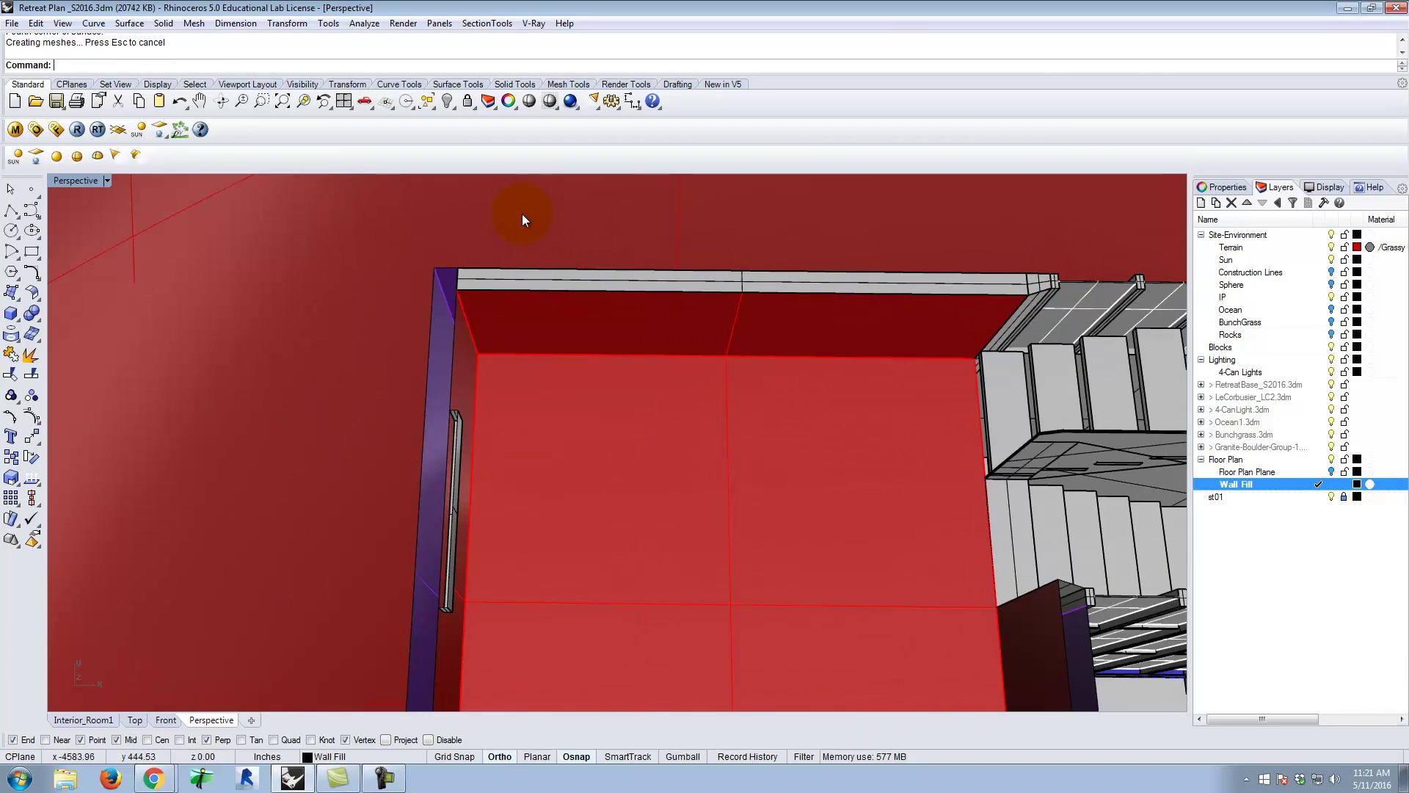
- Cover the cut top of the side wall opposite the stairs with a three-point plane
{"action": "scroll", "coordinate": [522, 213], "scroll_direction": "down", "scroll_amount": 3}
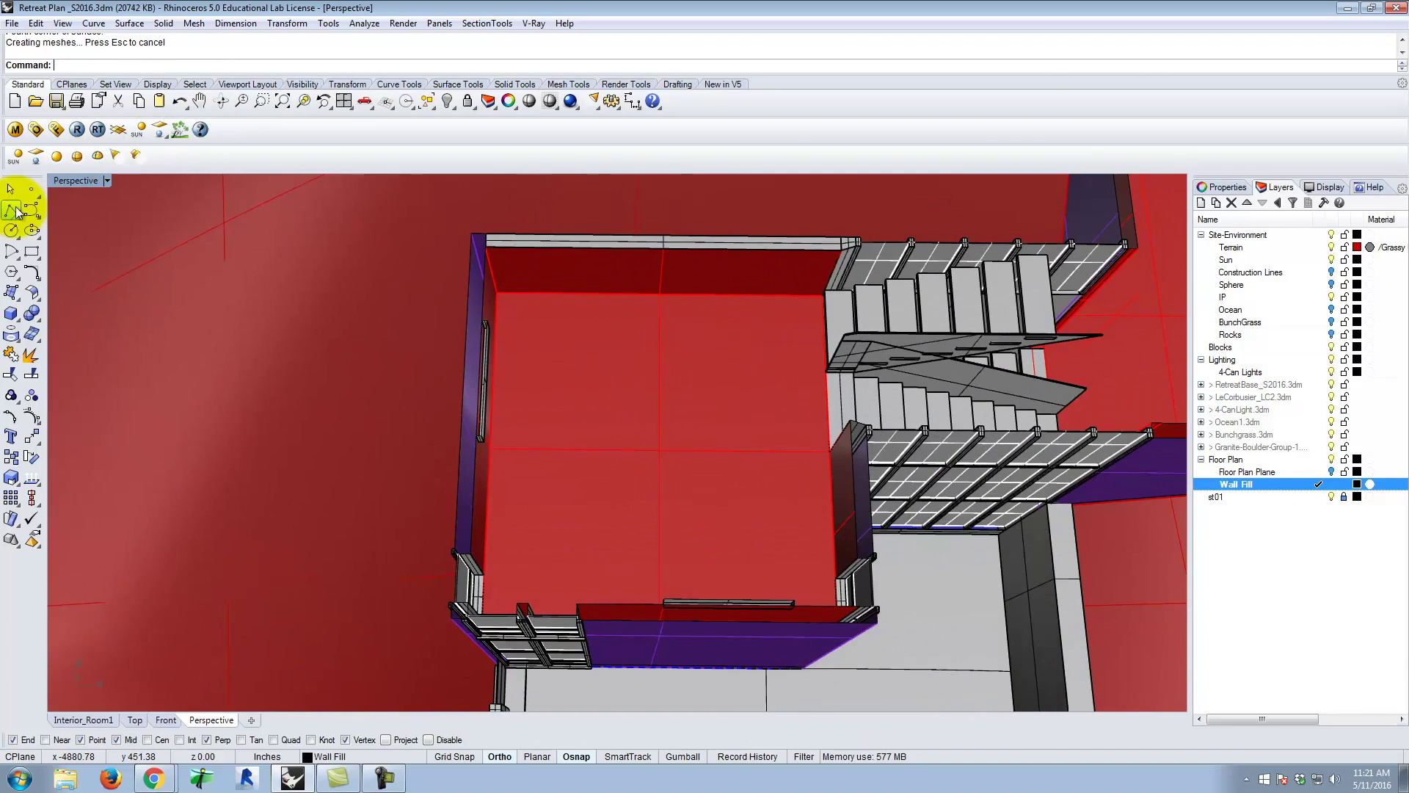
{"action": "left_click", "coordinate": [11, 292]}
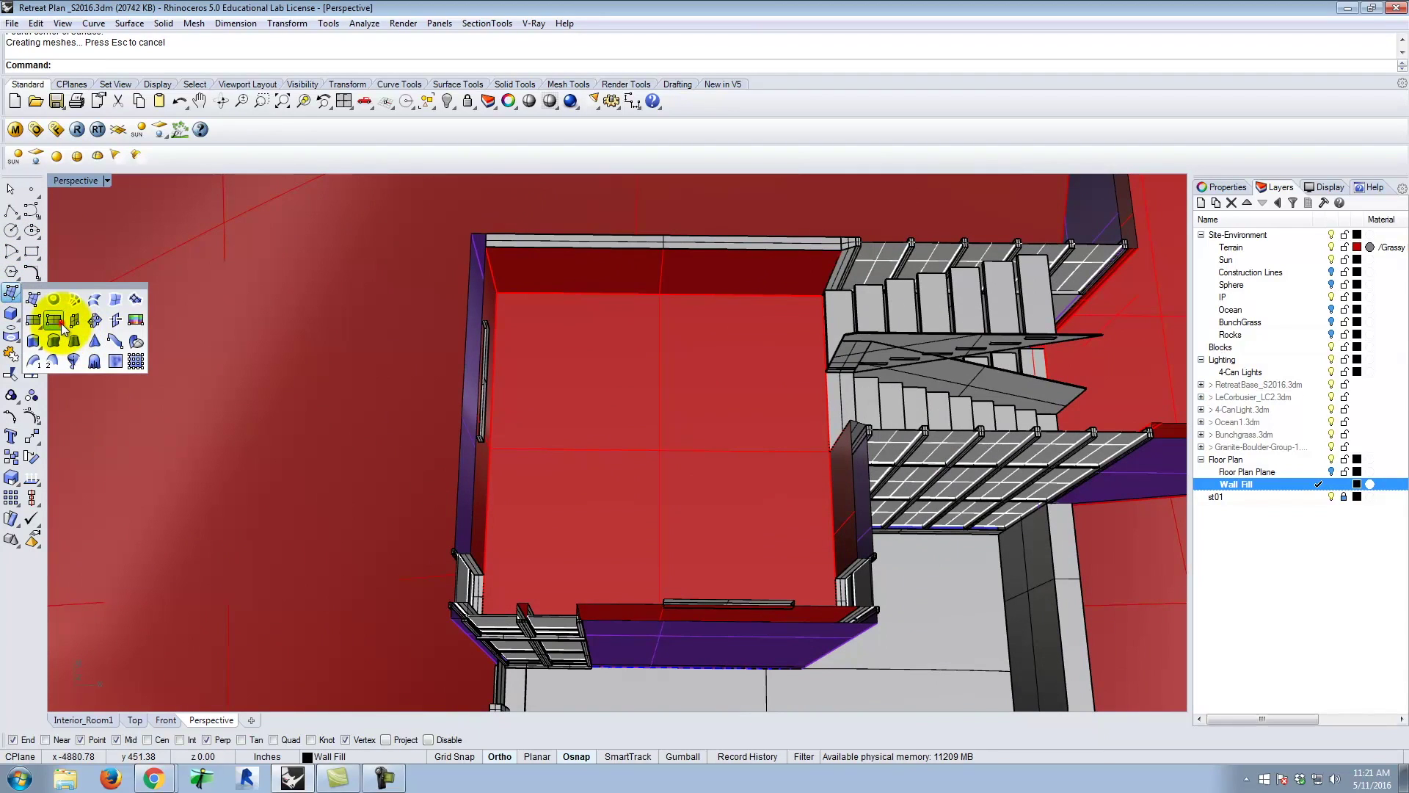
{"action": "left_click", "coordinate": [59, 322]}
{"action": "left_click", "coordinate": [487, 235]}
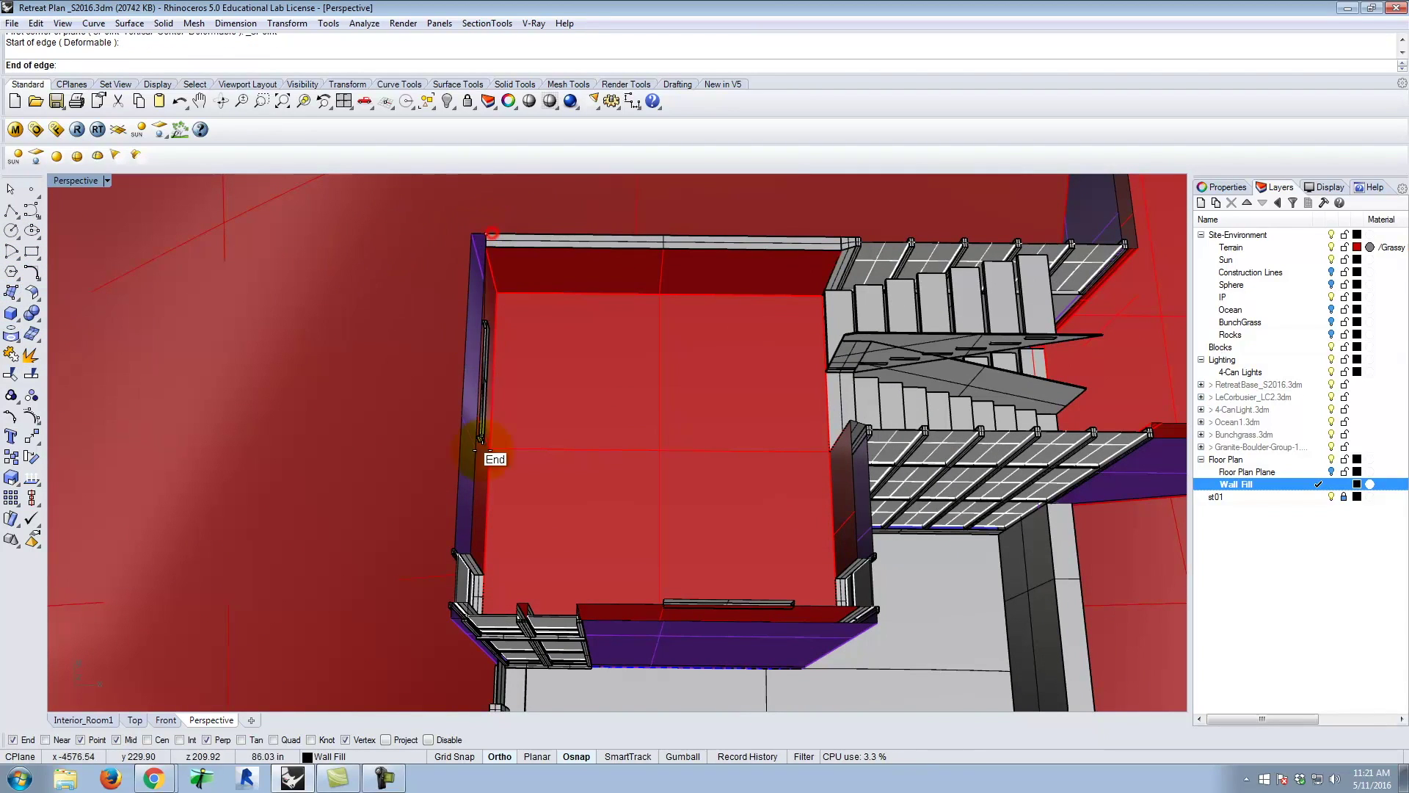
{"action": "left_click", "coordinate": [468, 547]}
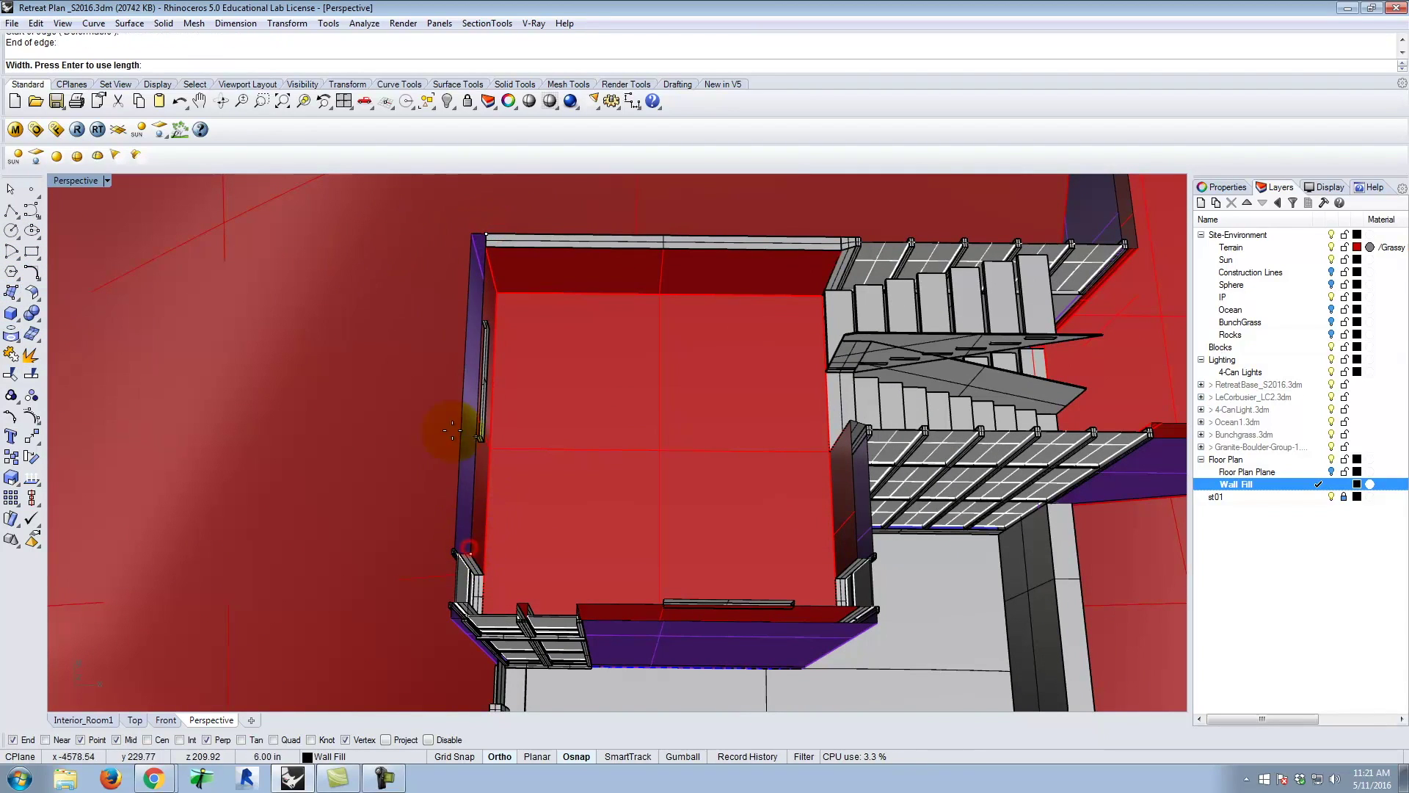
{"action": "left_click", "coordinate": [470, 234]}
- Cap the cut corner post between the side and front windows with a square three-point plane, using the edge length as width
{"action": "scroll", "coordinate": [506, 625], "scroll_direction": "up", "scroll_amount": 3}
{"action": "key", "text": "Return"}
{"action": "left_click", "coordinate": [415, 589]}
{"action": "left_click", "coordinate": [443, 582]}
{"action": "key", "text": "Return"}
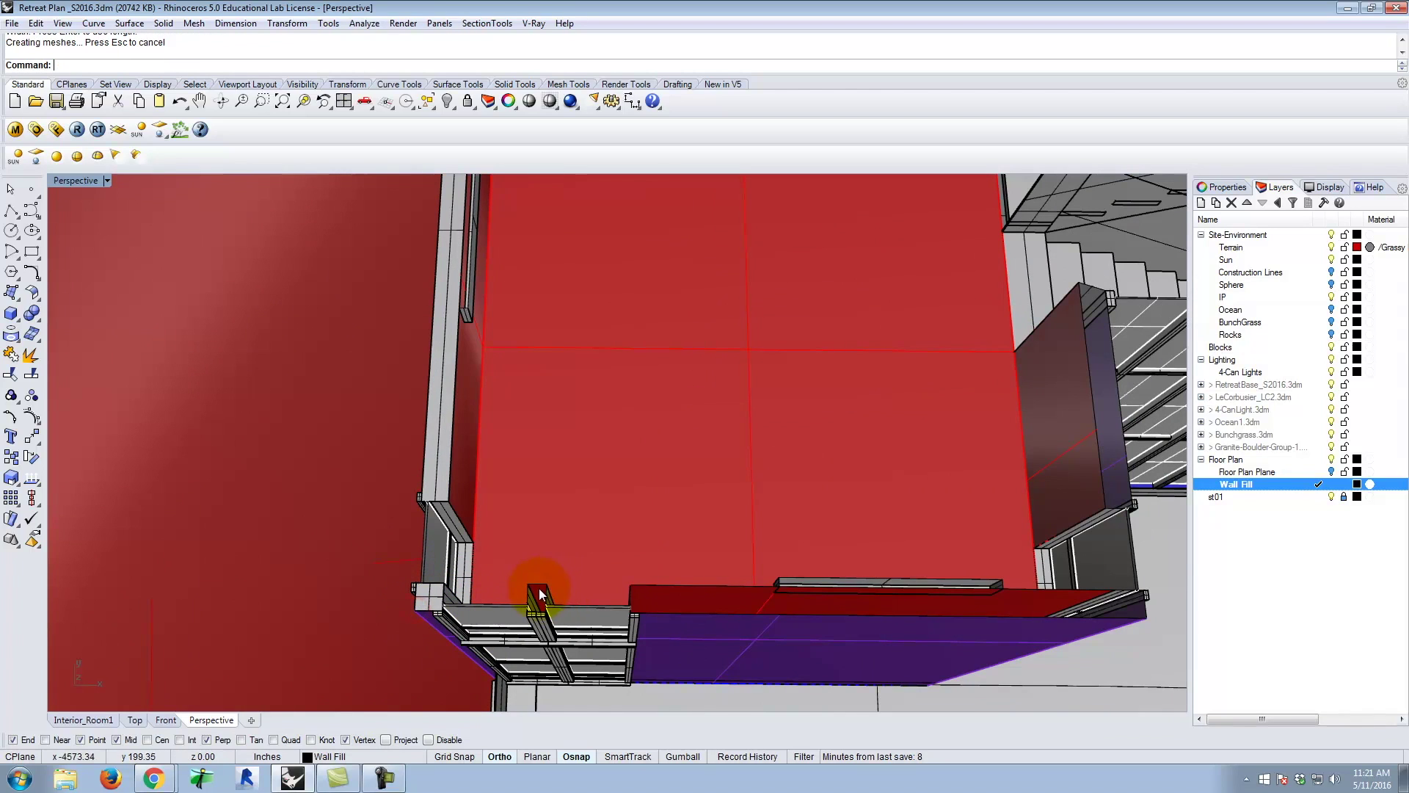
- Cap the cut intermediate post of the front window with a three-point plane
{"action": "key", "text": "Return"}
{"action": "left_click", "coordinate": [518, 577]}
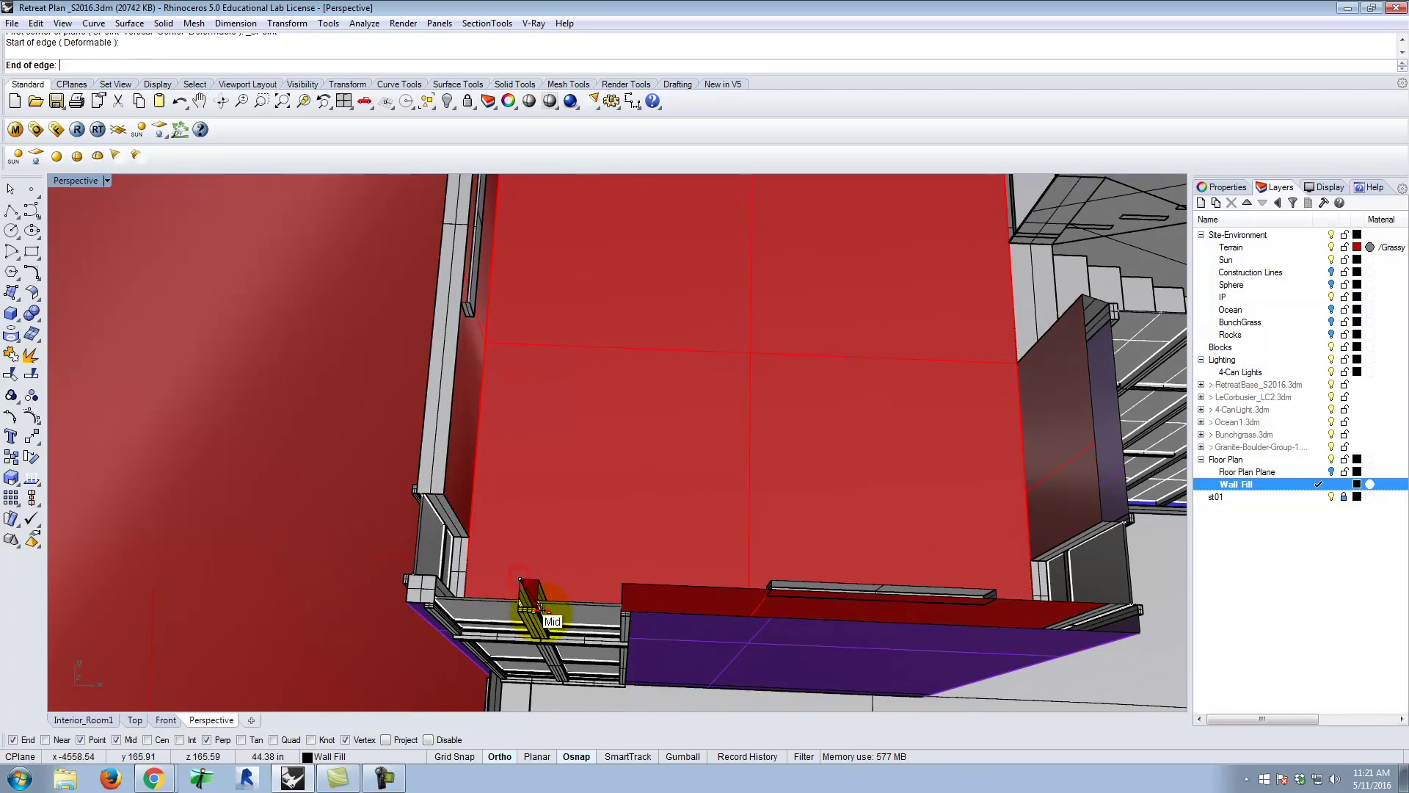
{"action": "left_click", "coordinate": [530, 605]}
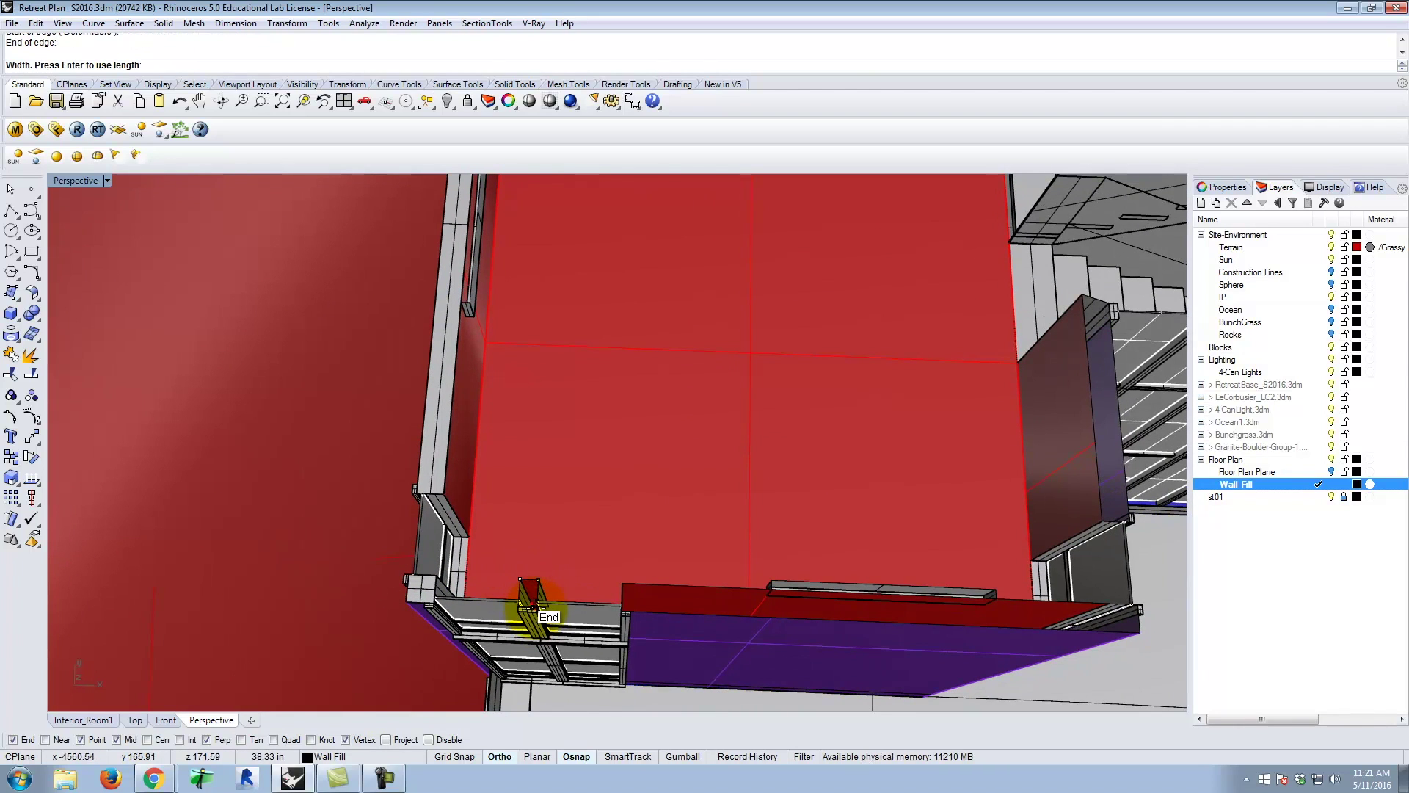
{"action": "scroll", "coordinate": [535, 606], "scroll_direction": "up", "scroll_amount": 3}
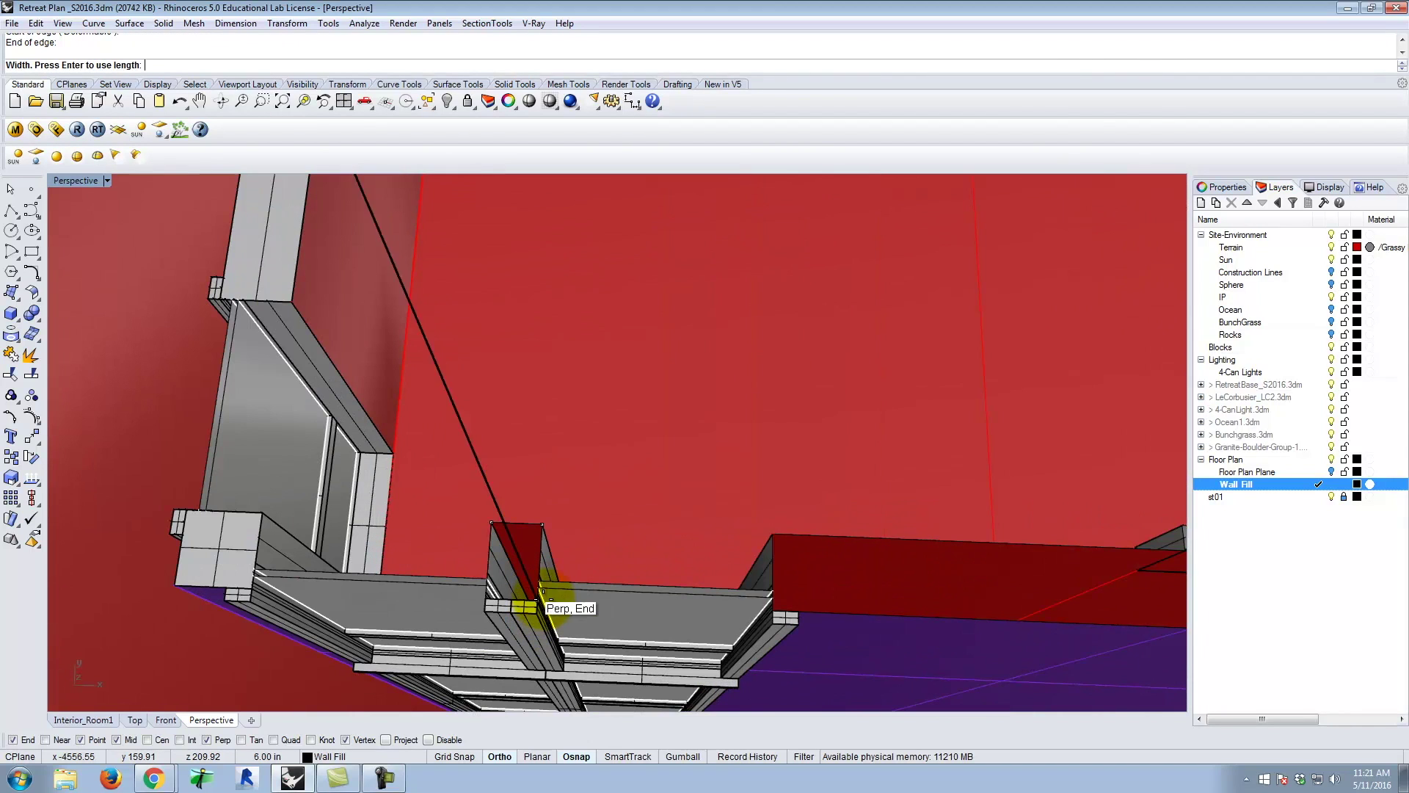
{"action": "left_click", "coordinate": [538, 601]}
- Cover the cut top of the solid front wall, from the window to the far corner, with a three-point plane
{"action": "scroll", "coordinate": [429, 598], "scroll_direction": "down", "scroll_amount": 8}
{"action": "right_click", "coordinate": [563, 569]}
{"action": "left_click", "coordinate": [555, 575]}
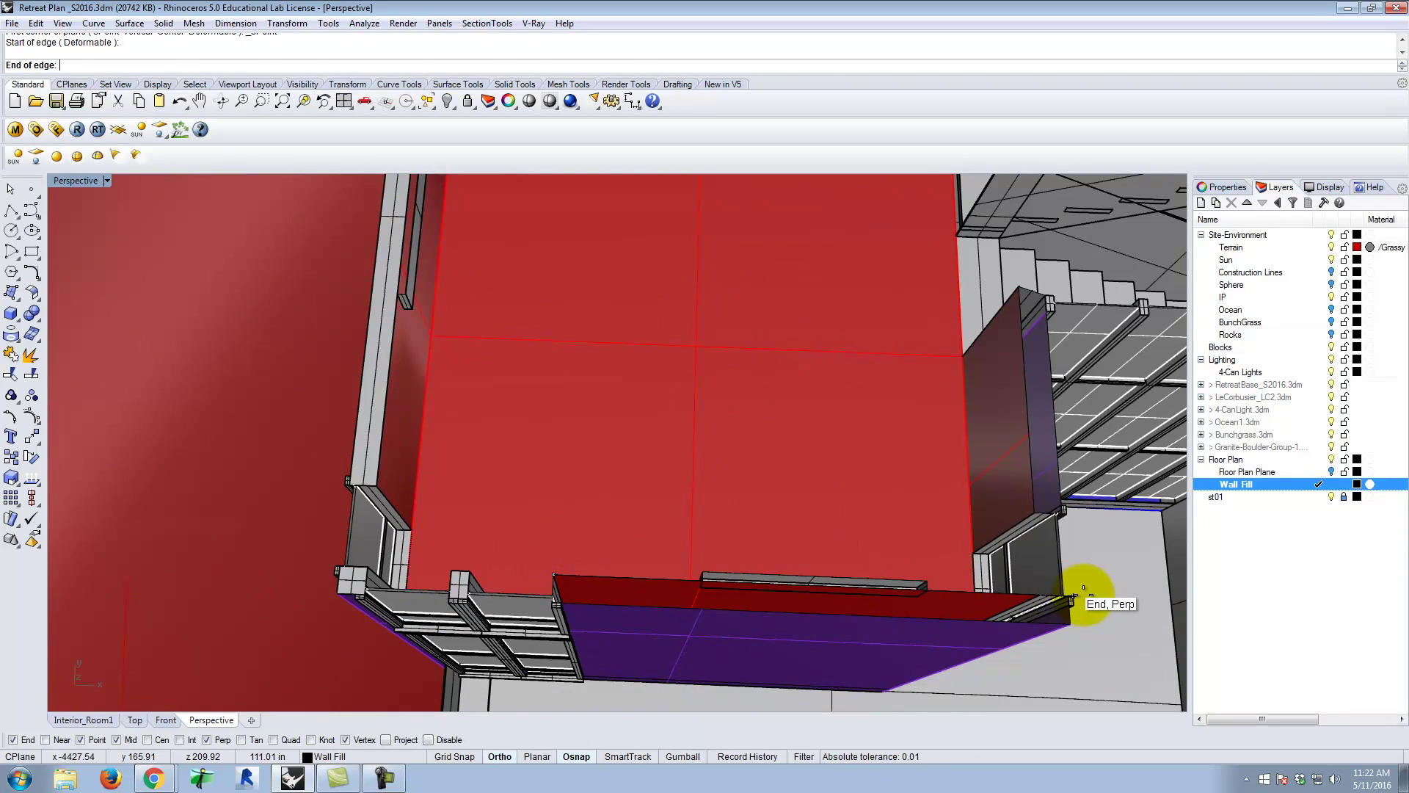
{"action": "scroll", "coordinate": [1072, 595], "scroll_direction": "up", "scroll_amount": 3}
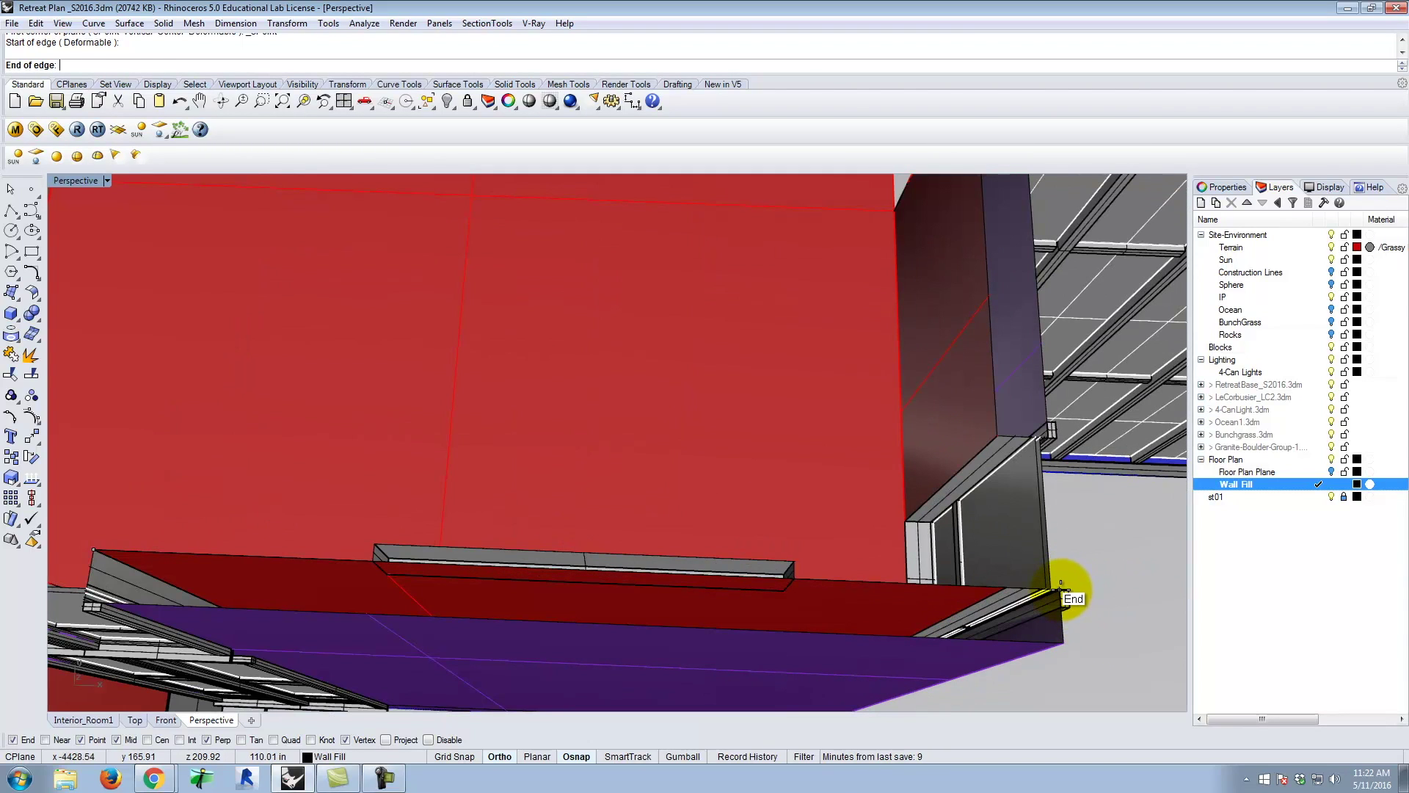
{"action": "left_click", "coordinate": [1061, 588]}
{"action": "left_click", "coordinate": [946, 619]}
{"action": "scroll", "coordinate": [824, 619], "scroll_direction": "down", "scroll_amount": 3}
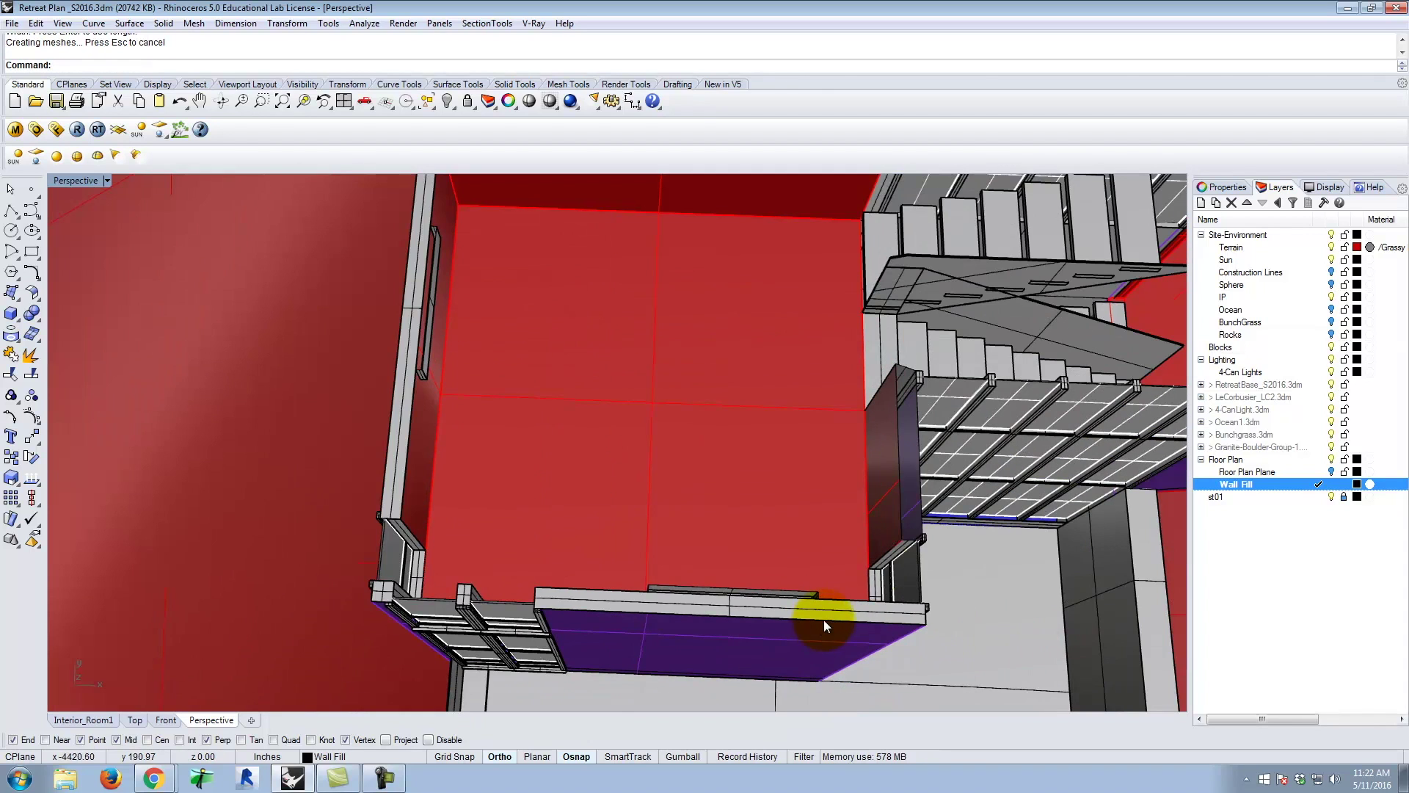
{"action": "scroll", "coordinate": [928, 416], "scroll_direction": "up", "scroll_amount": 2}
{"action": "right_click", "coordinate": [900, 312]}
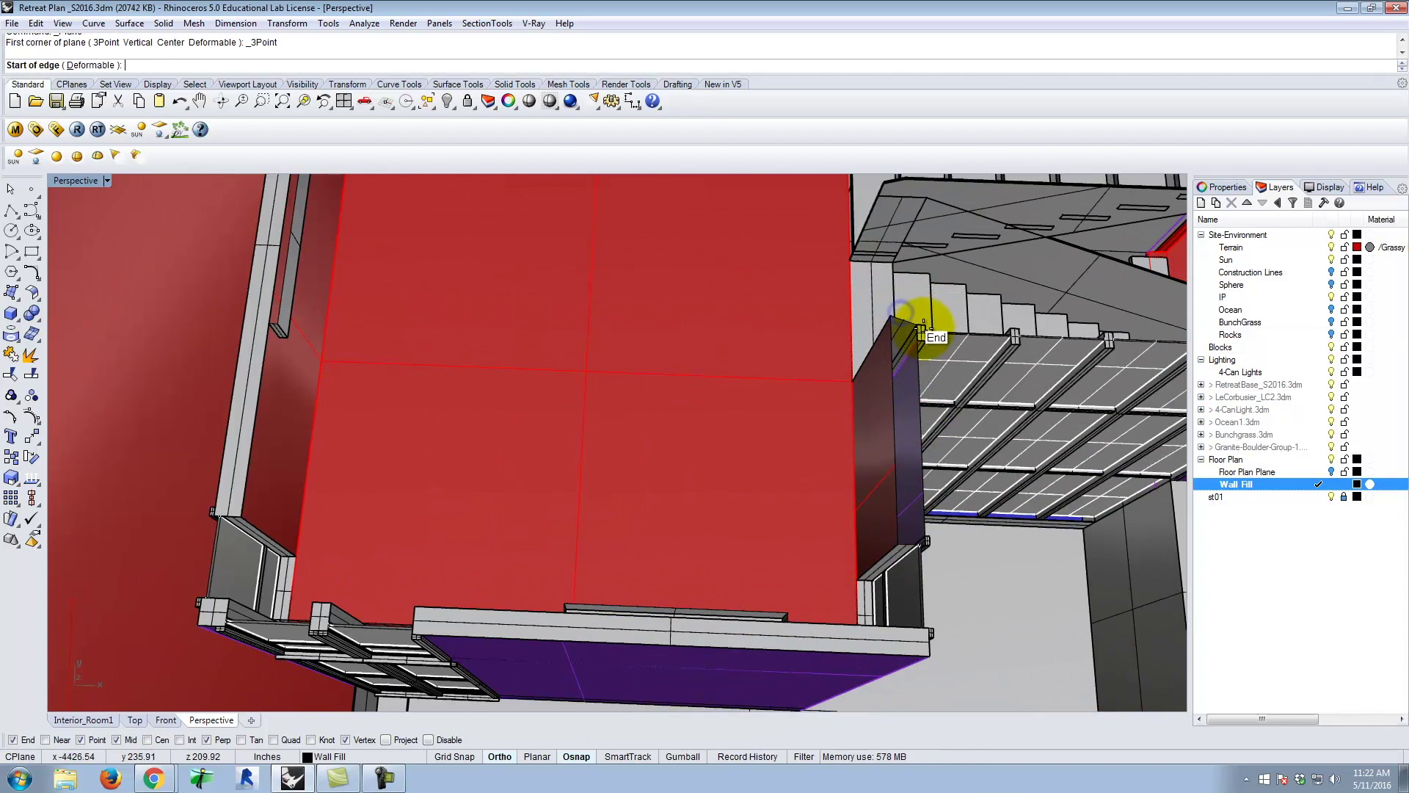
{"action": "left_click", "coordinate": [916, 325]}
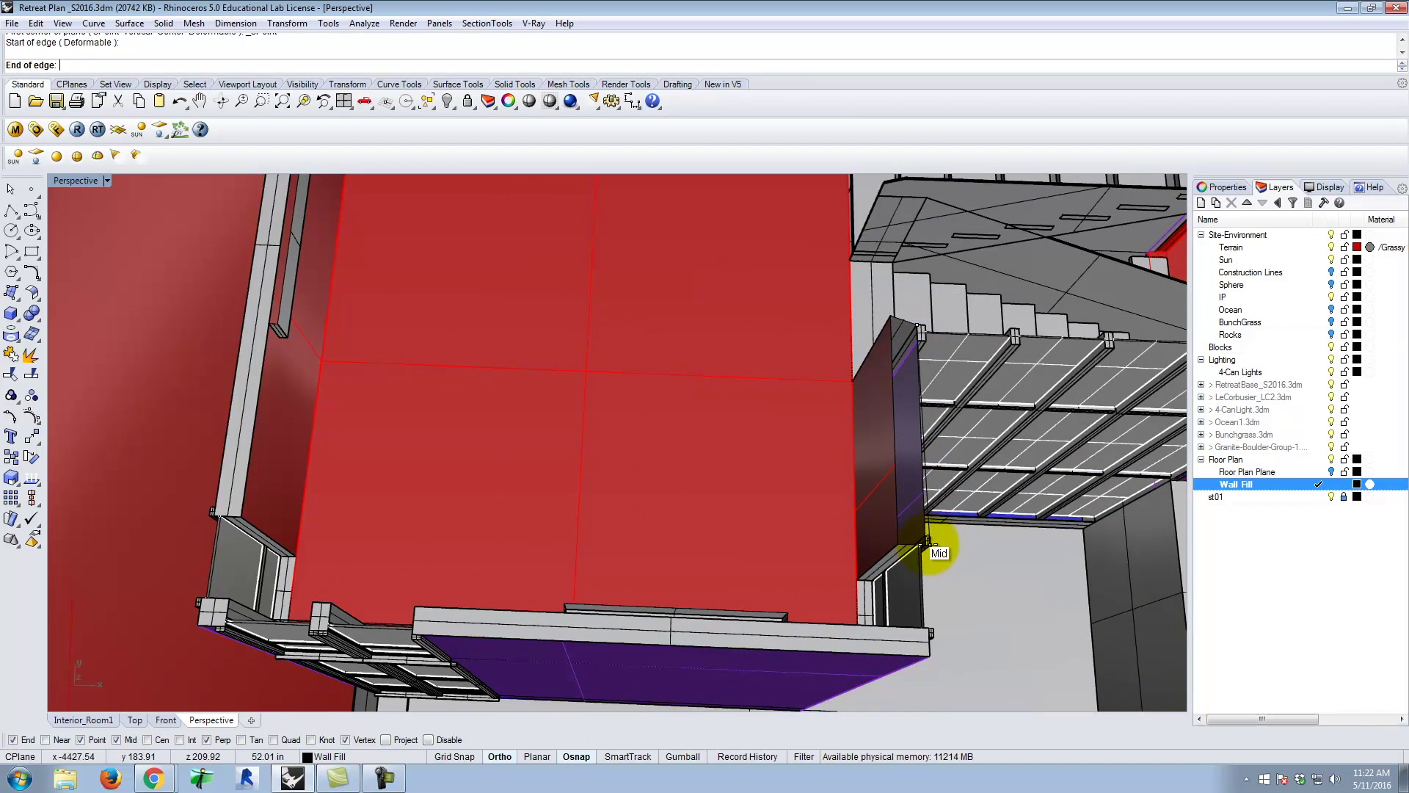
{"action": "key", "text": "Escape"}
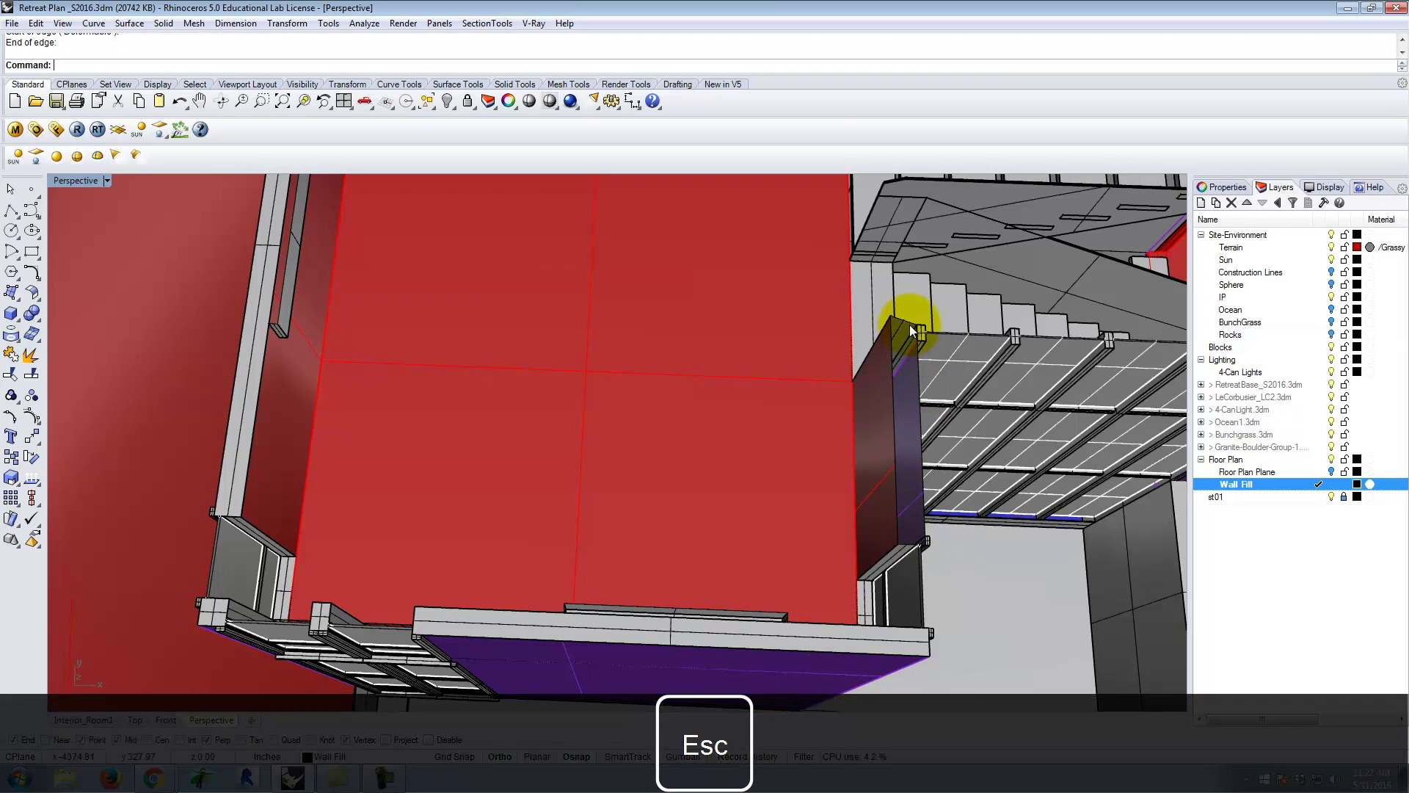
- Cover the cut top of the wall between the first room and the stairs with a four-corner surface
{"action": "scroll", "coordinate": [913, 327], "scroll_direction": "up", "scroll_amount": 2}
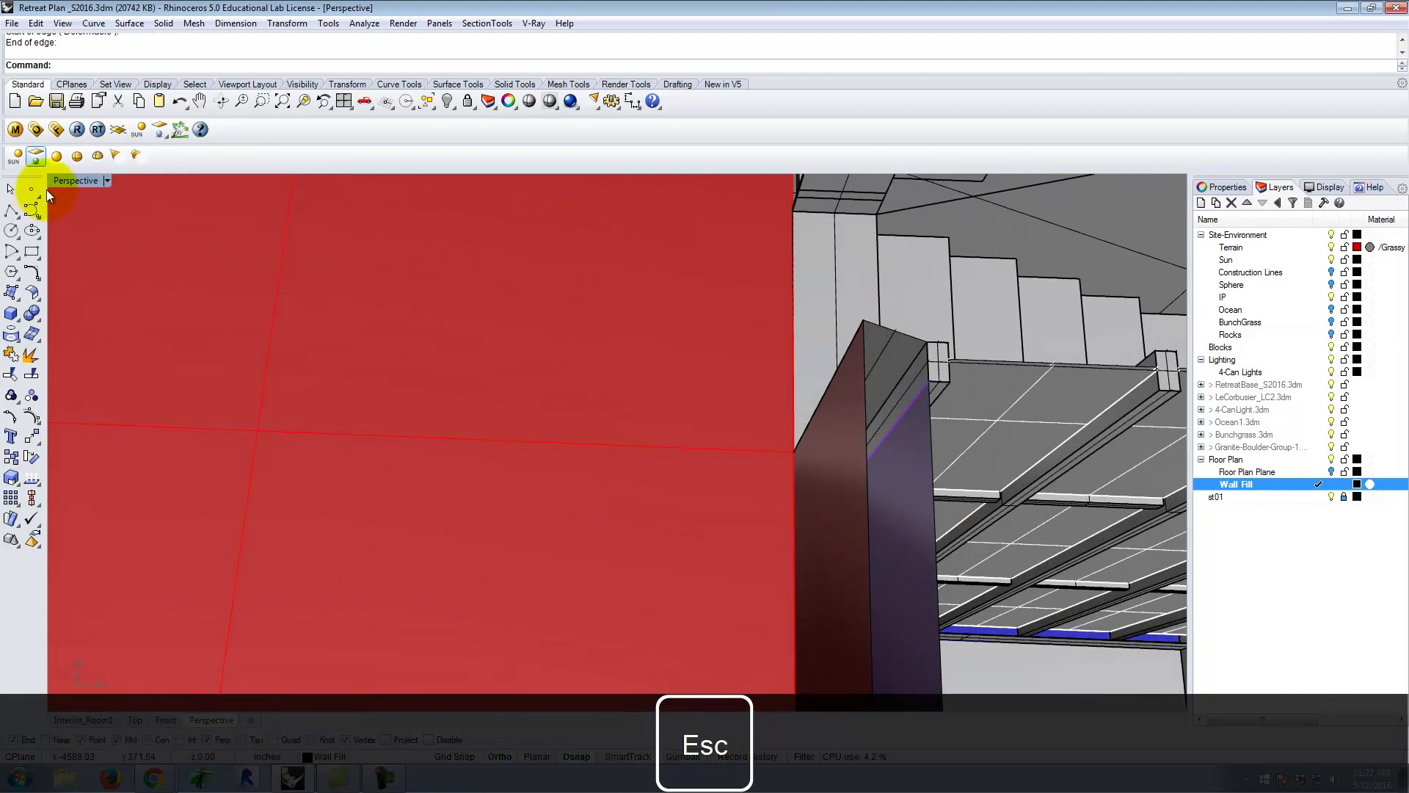
{"action": "left_click", "coordinate": [13, 294]}
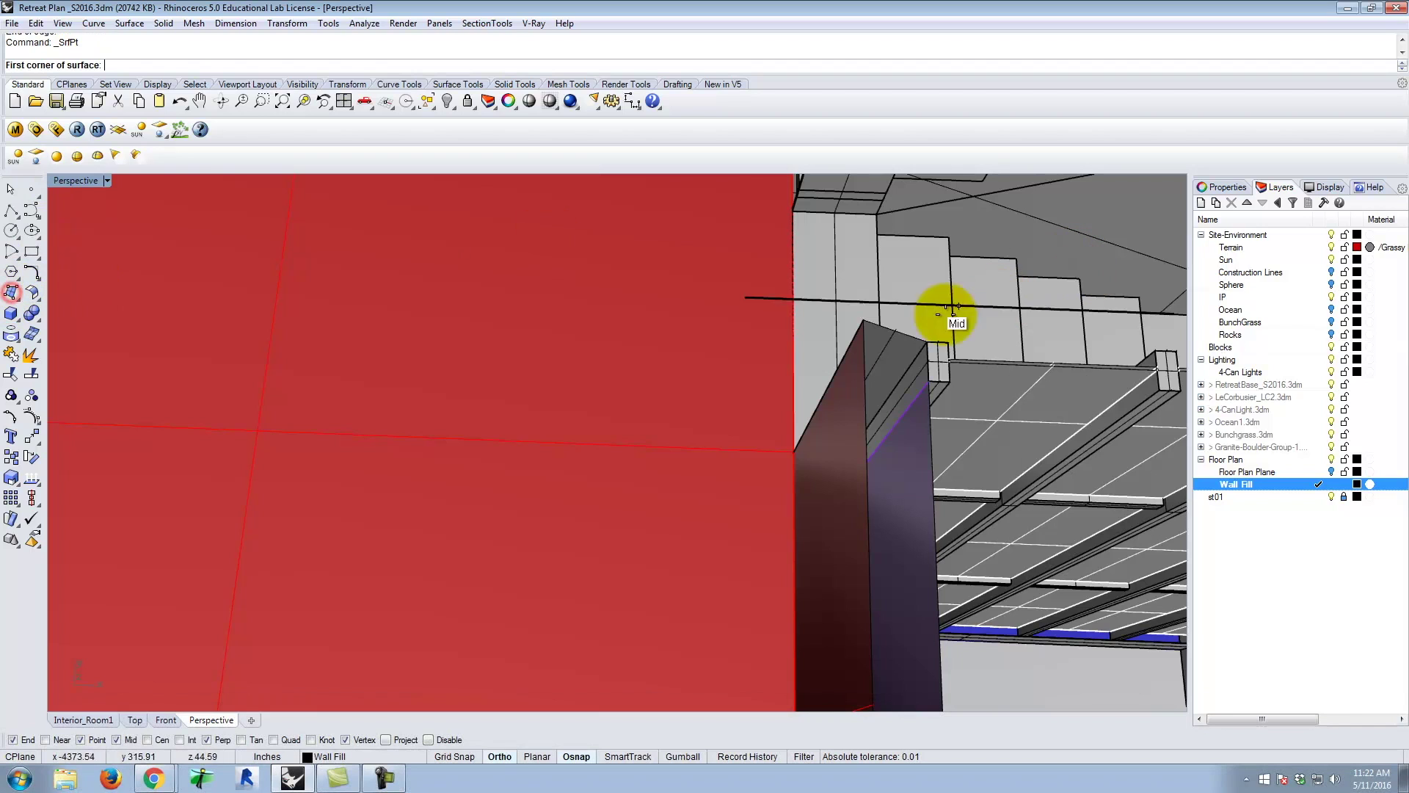
{"action": "left_click", "coordinate": [865, 320]}
{"action": "left_click", "coordinate": [927, 342]}
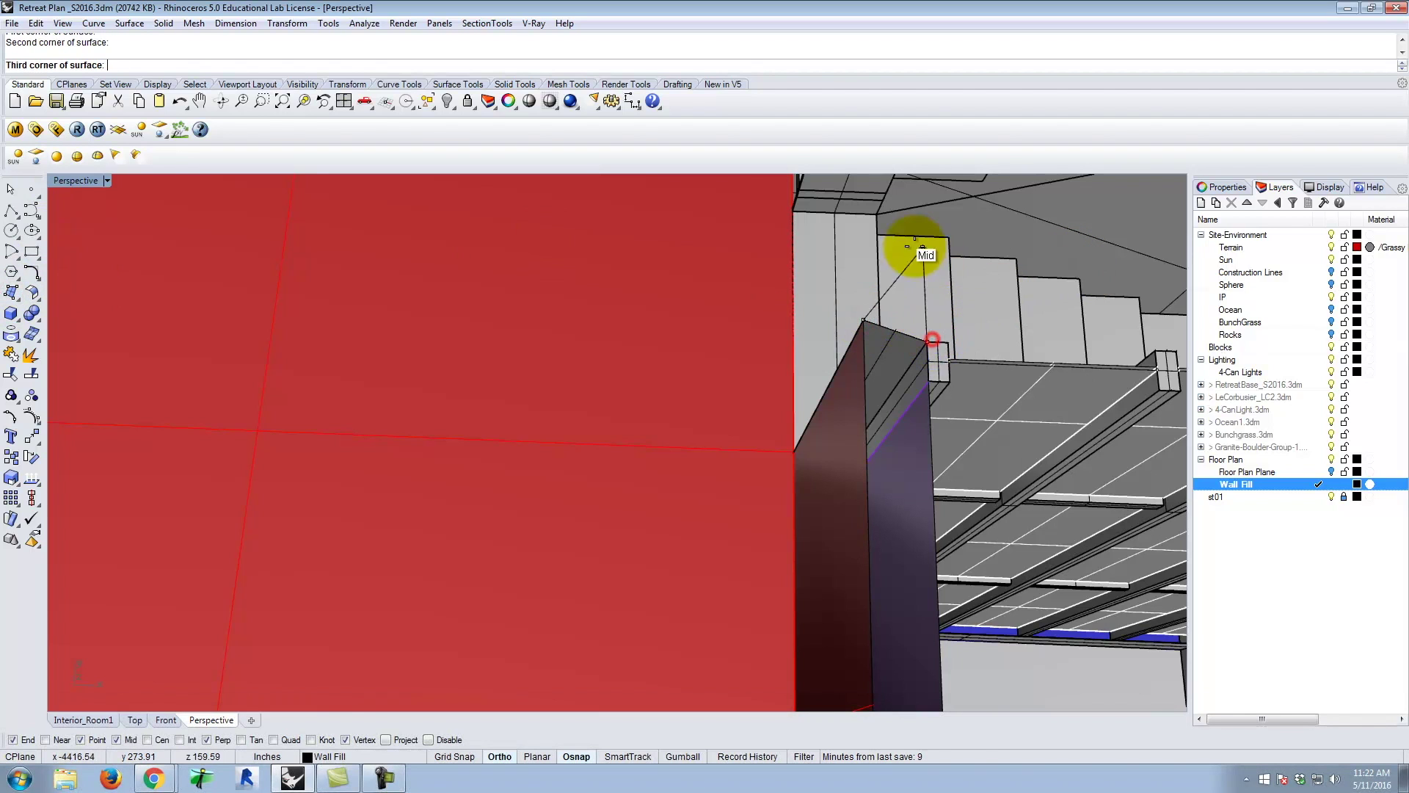
{"action": "scroll", "coordinate": [899, 259], "scroll_direction": "down", "scroll_amount": 5}
{"action": "scroll", "coordinate": [916, 448], "scroll_direction": "up", "scroll_amount": 8}
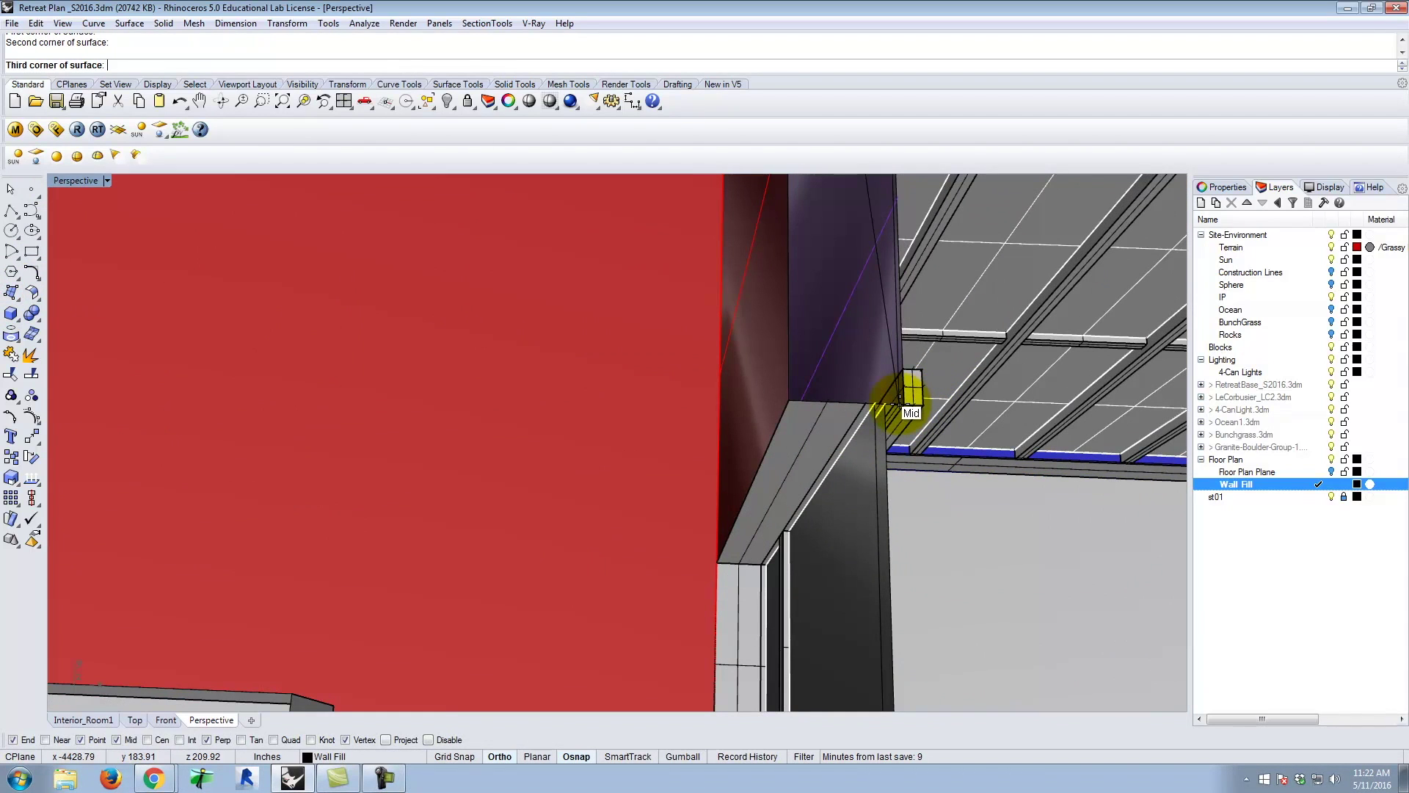
{"action": "left_click", "coordinate": [908, 404]}
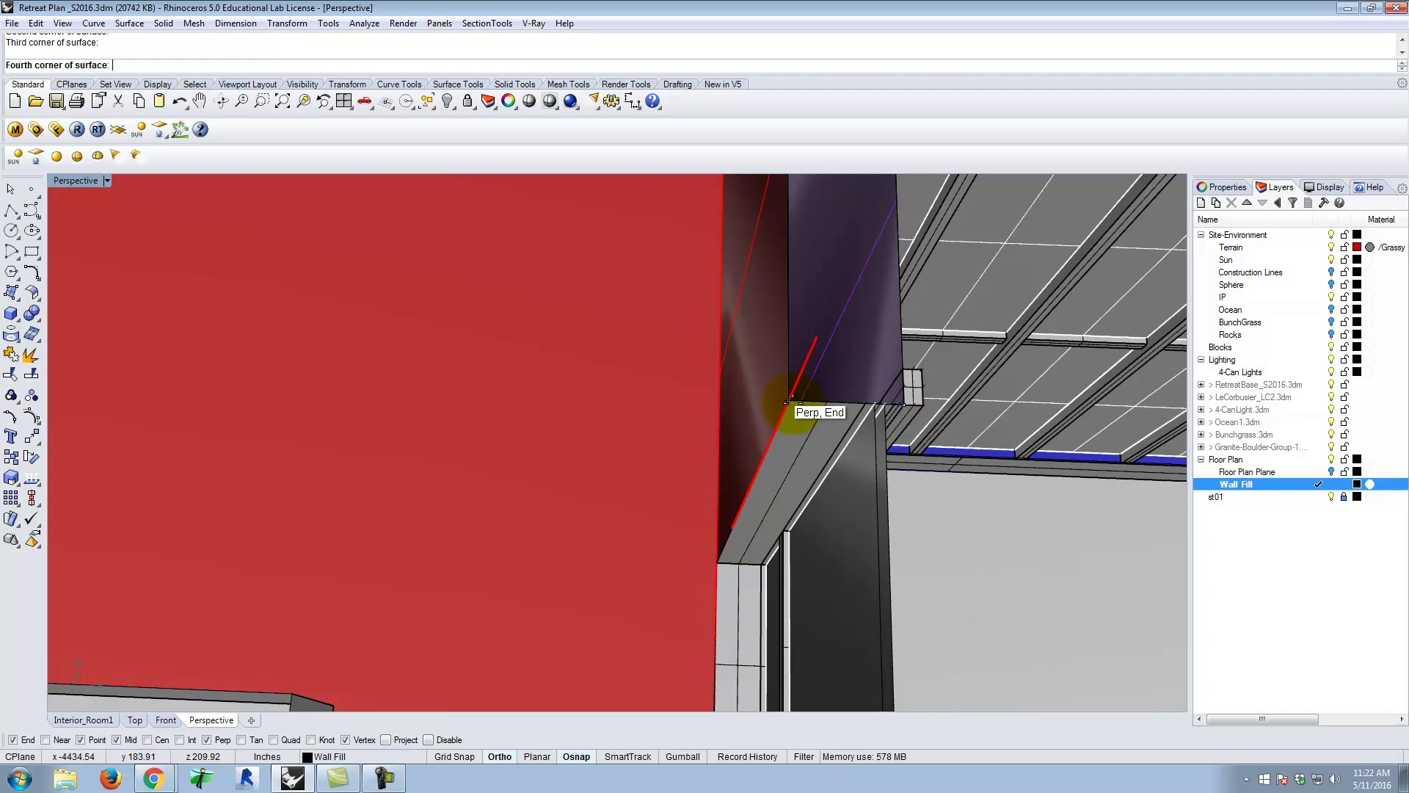
{"action": "left_click", "coordinate": [772, 407]}
{"action": "scroll", "coordinate": [735, 455], "scroll_direction": "down", "scroll_amount": 5}
{"action": "scroll", "coordinate": [796, 411], "scroll_direction": "up", "scroll_amount": 2}
{"action": "scroll", "coordinate": [664, 391], "scroll_direction": "down", "scroll_amount": 4}
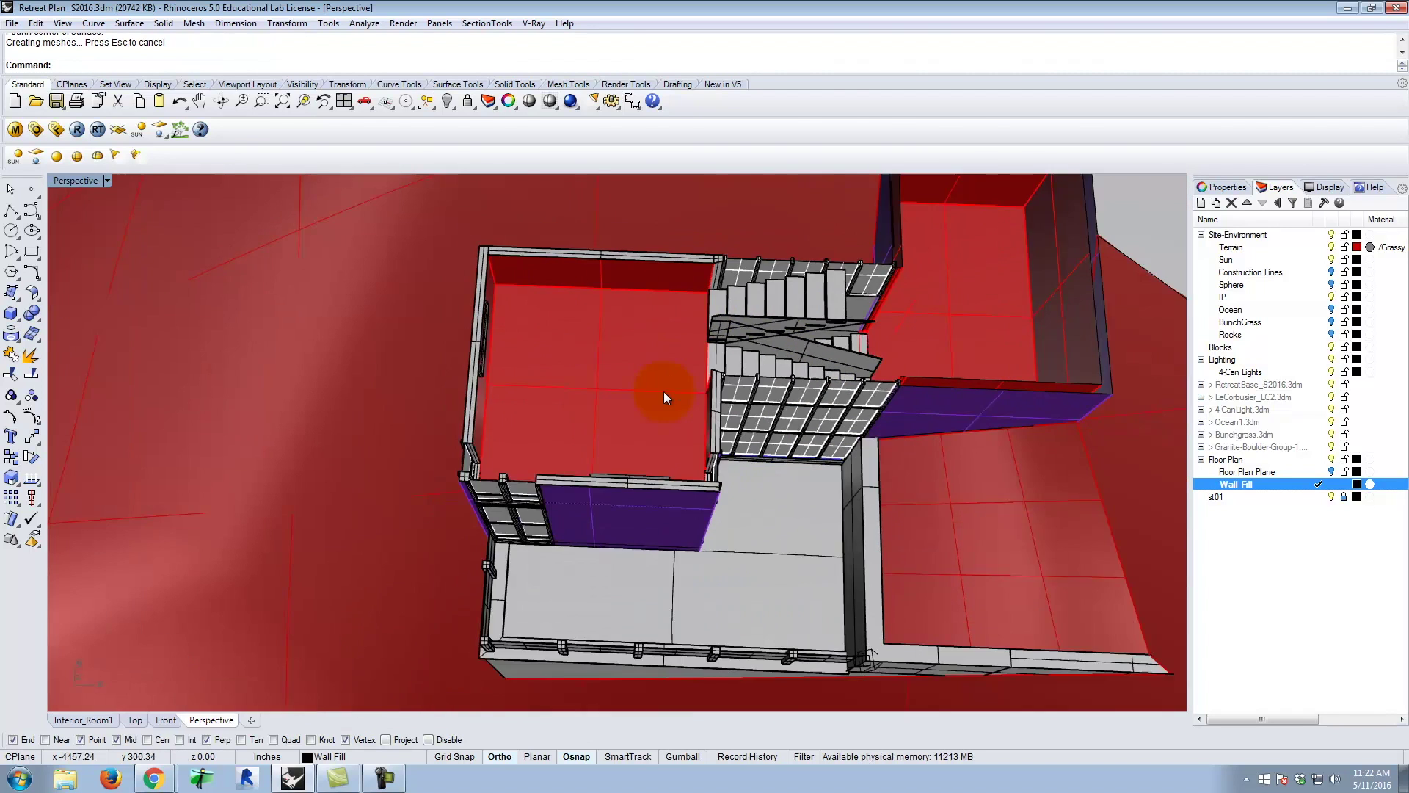
- Cover the cut top of the second room's front wall, beyond the stairs, with a three-point plane
{"action": "scroll", "coordinate": [954, 220], "scroll_direction": "up", "scroll_amount": 6}
{"action": "scroll", "coordinate": [675, 463], "scroll_direction": "down", "scroll_amount": 6}
{"action": "scroll", "coordinate": [870, 482], "scroll_direction": "up", "scroll_amount": 4}
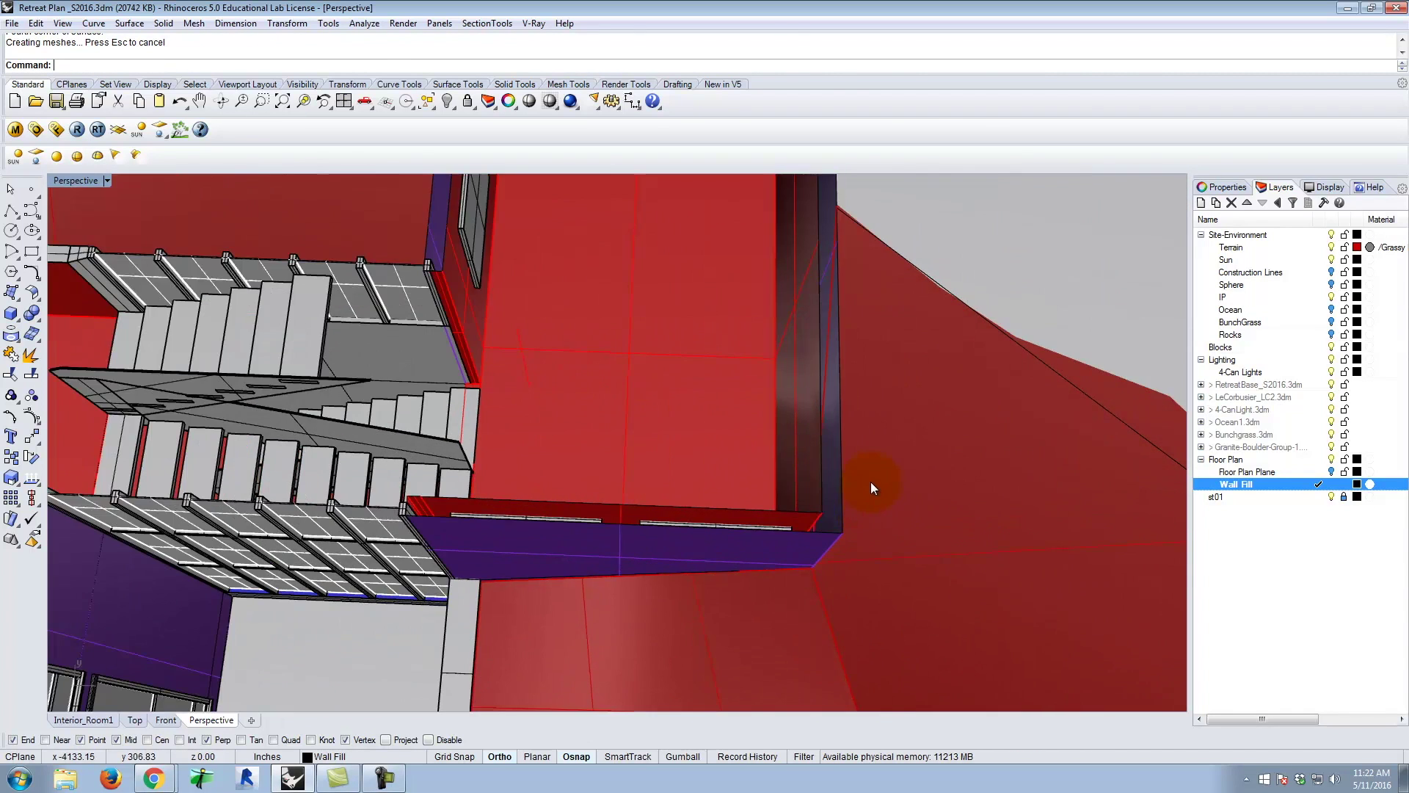
{"action": "left_click", "coordinate": [13, 293]}
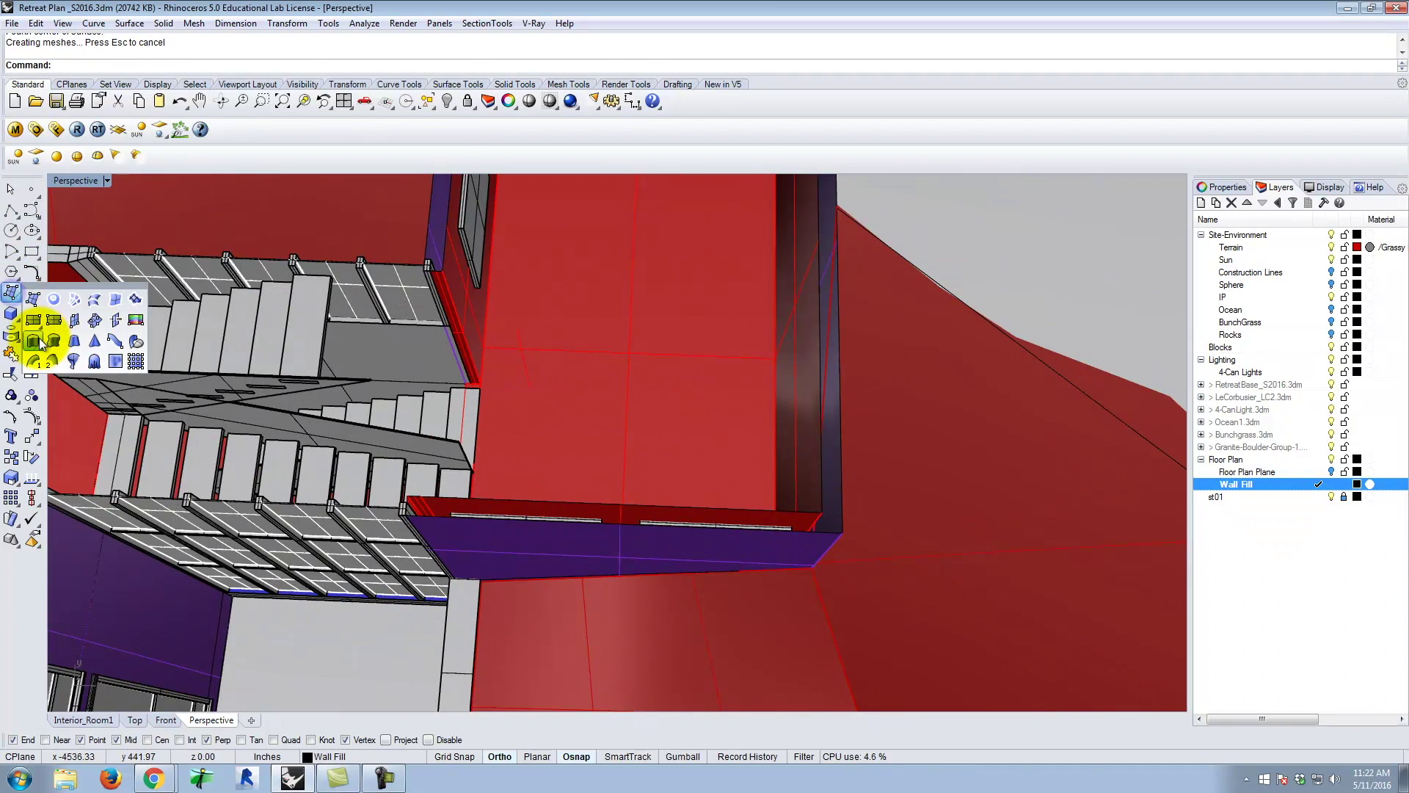
{"action": "right_click", "coordinate": [38, 320]}
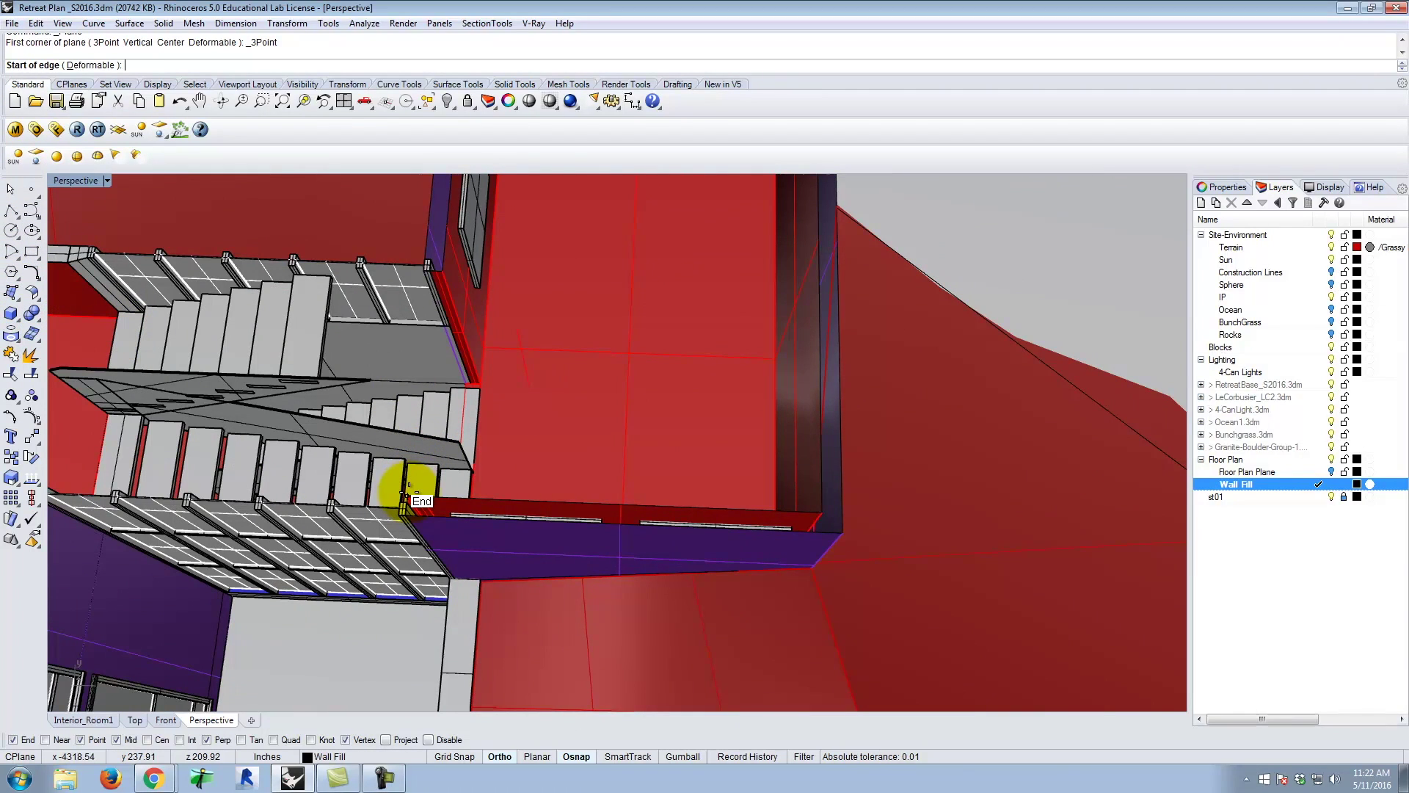
{"action": "left_click", "coordinate": [409, 492]}
{"action": "left_click", "coordinate": [821, 509]}
{"action": "left_click", "coordinate": [823, 530]}
- Cover the cut top of the second room's outer side wall, from front corner to back corner, with a three-point plane
{"action": "right_click", "coordinate": [856, 532]}
{"action": "left_click", "coordinate": [847, 533]}
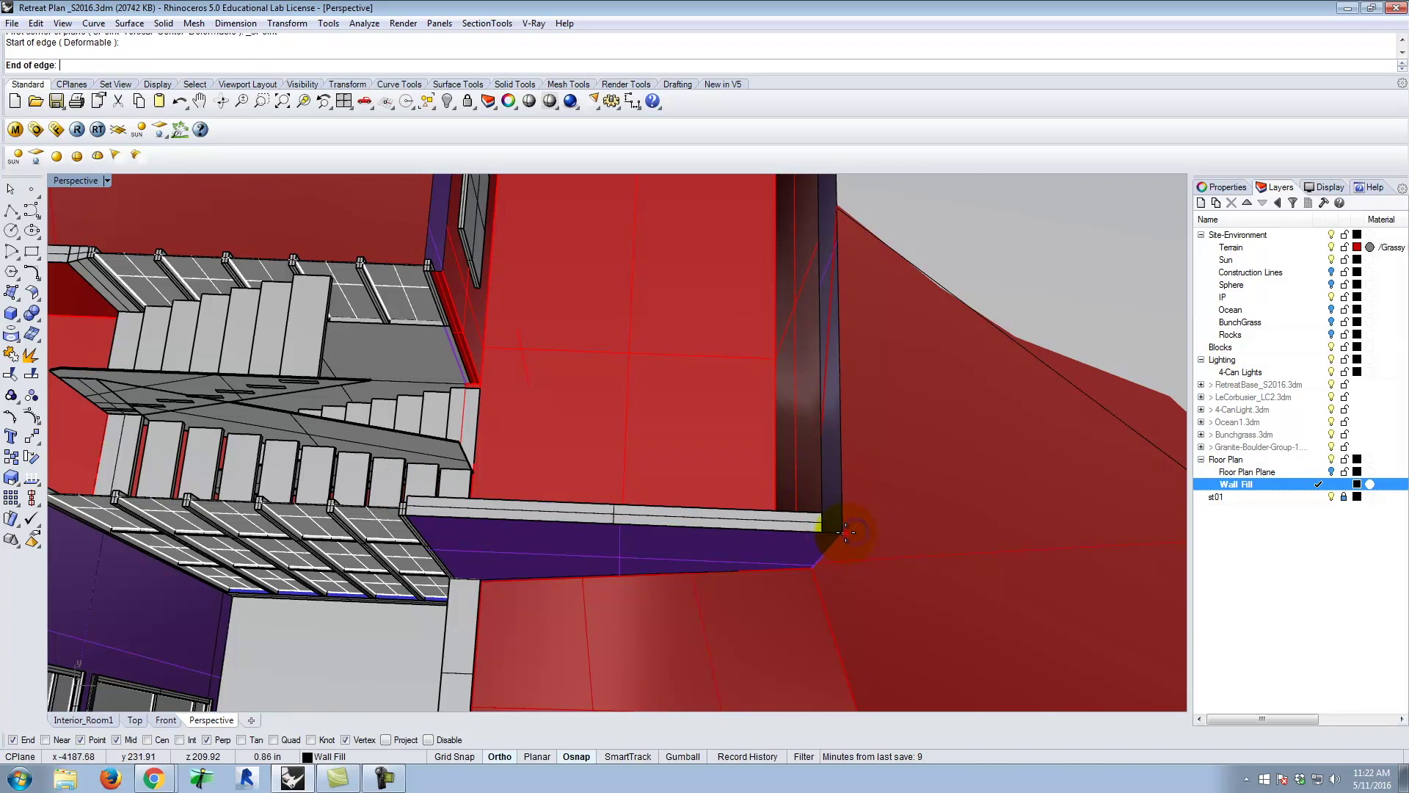
{"action": "scroll", "coordinate": [846, 533], "scroll_direction": "down", "scroll_amount": 5}
{"action": "left_click", "coordinate": [823, 272]}
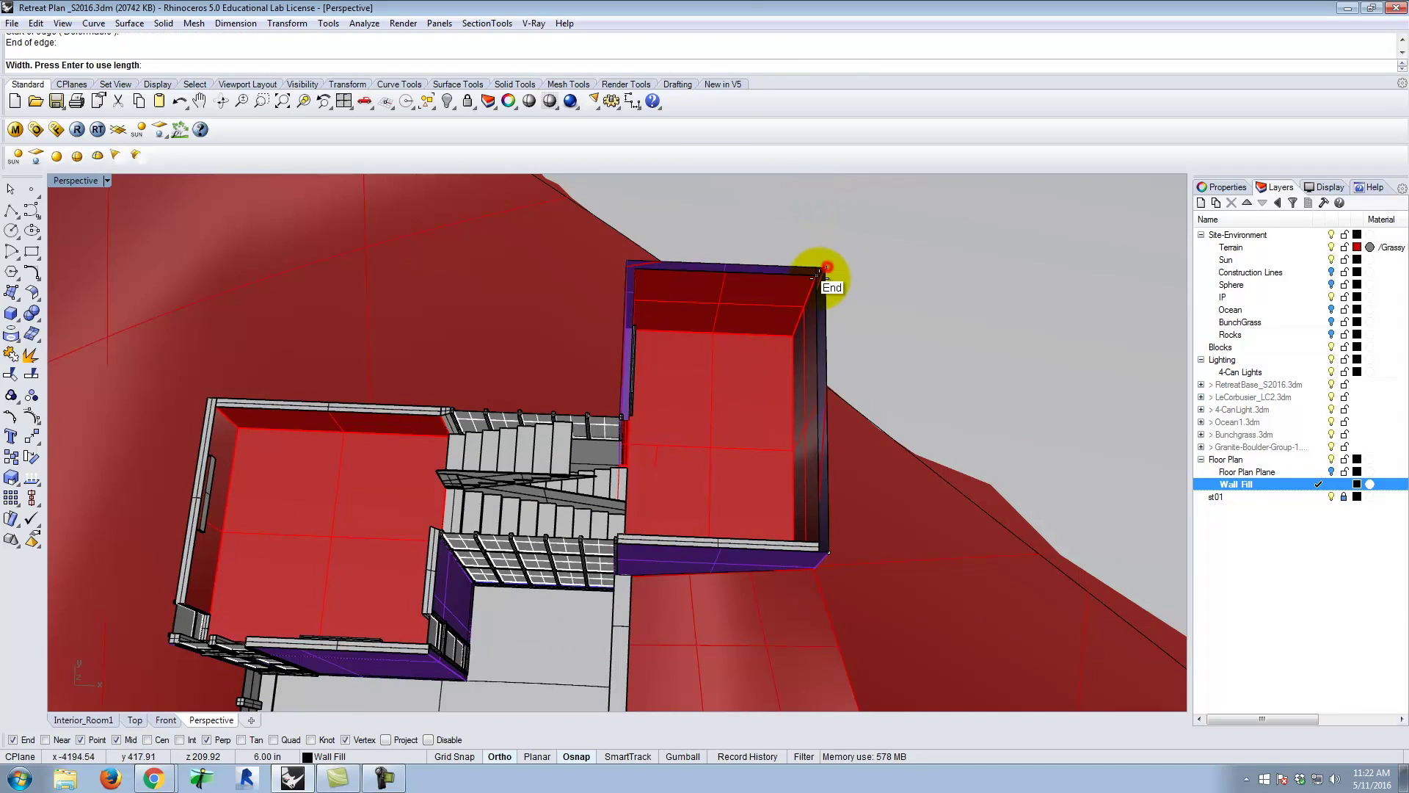
{"action": "left_click", "coordinate": [800, 276]}
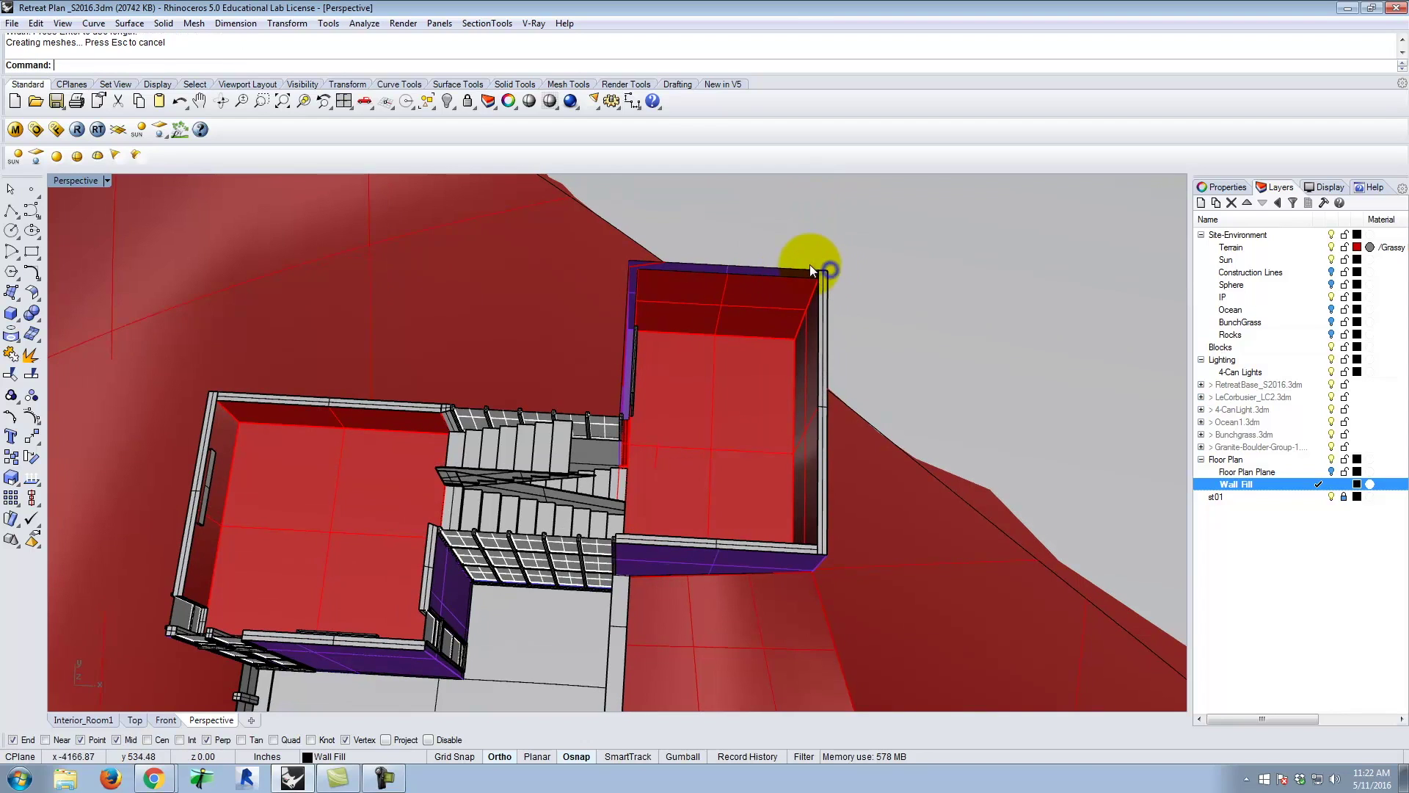
- Cover the cut top of the second room's back wall with a three-point plane
{"action": "right_click", "coordinate": [673, 264]}
{"action": "left_click", "coordinate": [640, 266]}
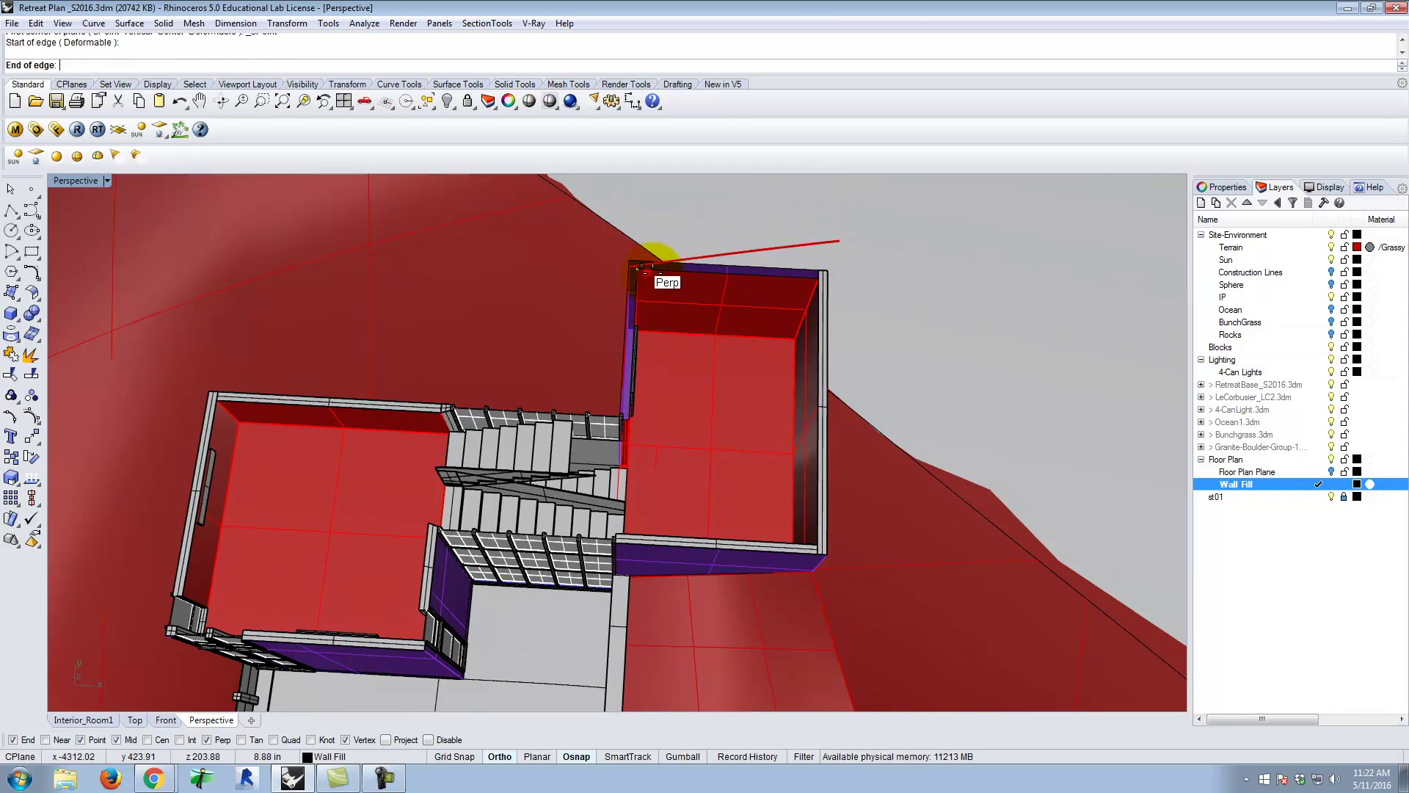
{"action": "left_click", "coordinate": [820, 271]}
{"action": "left_click", "coordinate": [820, 271]}
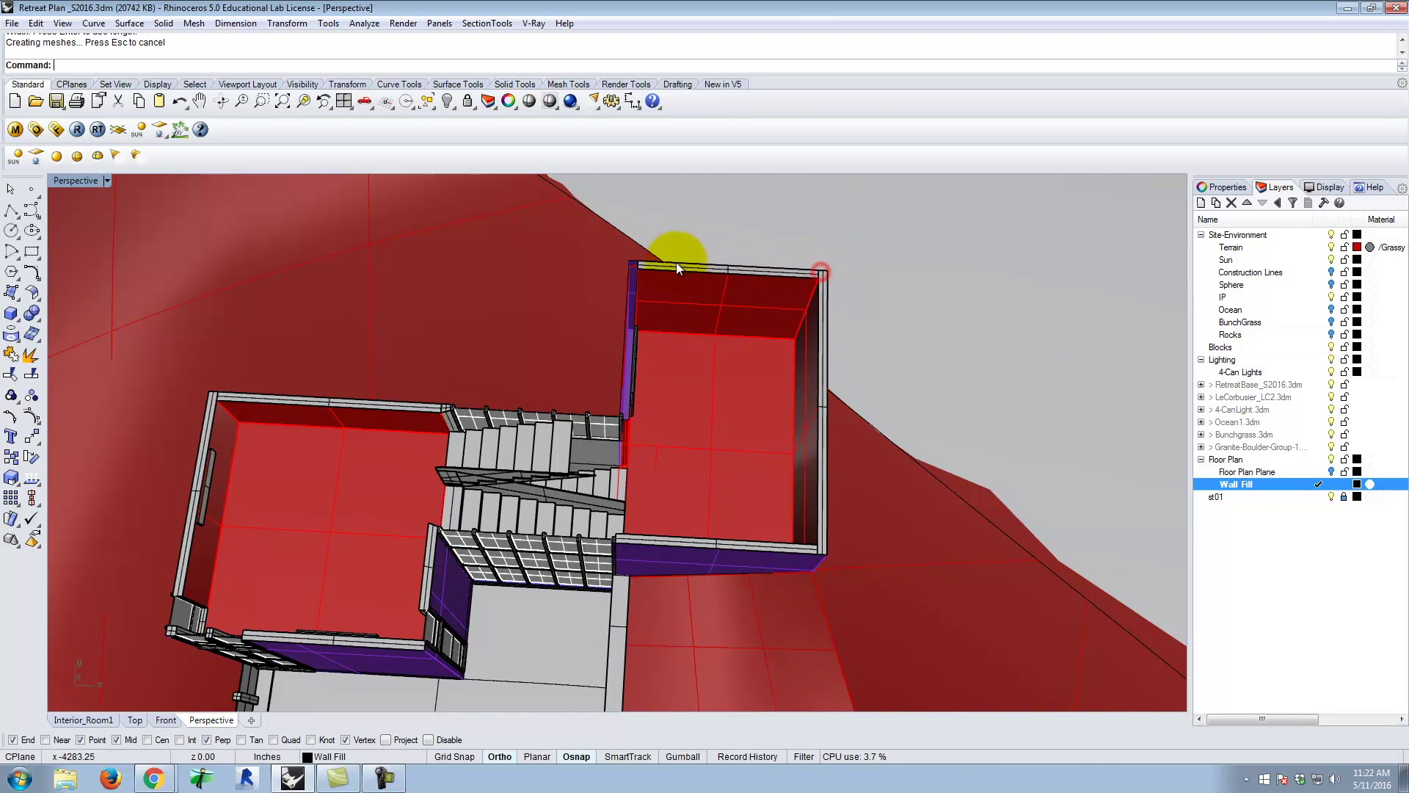
- Cover the cut top of the second room's side wall, from the back corner to the stair glazing, with a three-point plane
{"action": "right_click", "coordinate": [621, 268]}
{"action": "left_click", "coordinate": [631, 266]}
{"action": "scroll", "coordinate": [620, 327], "scroll_direction": "up", "scroll_amount": 5}
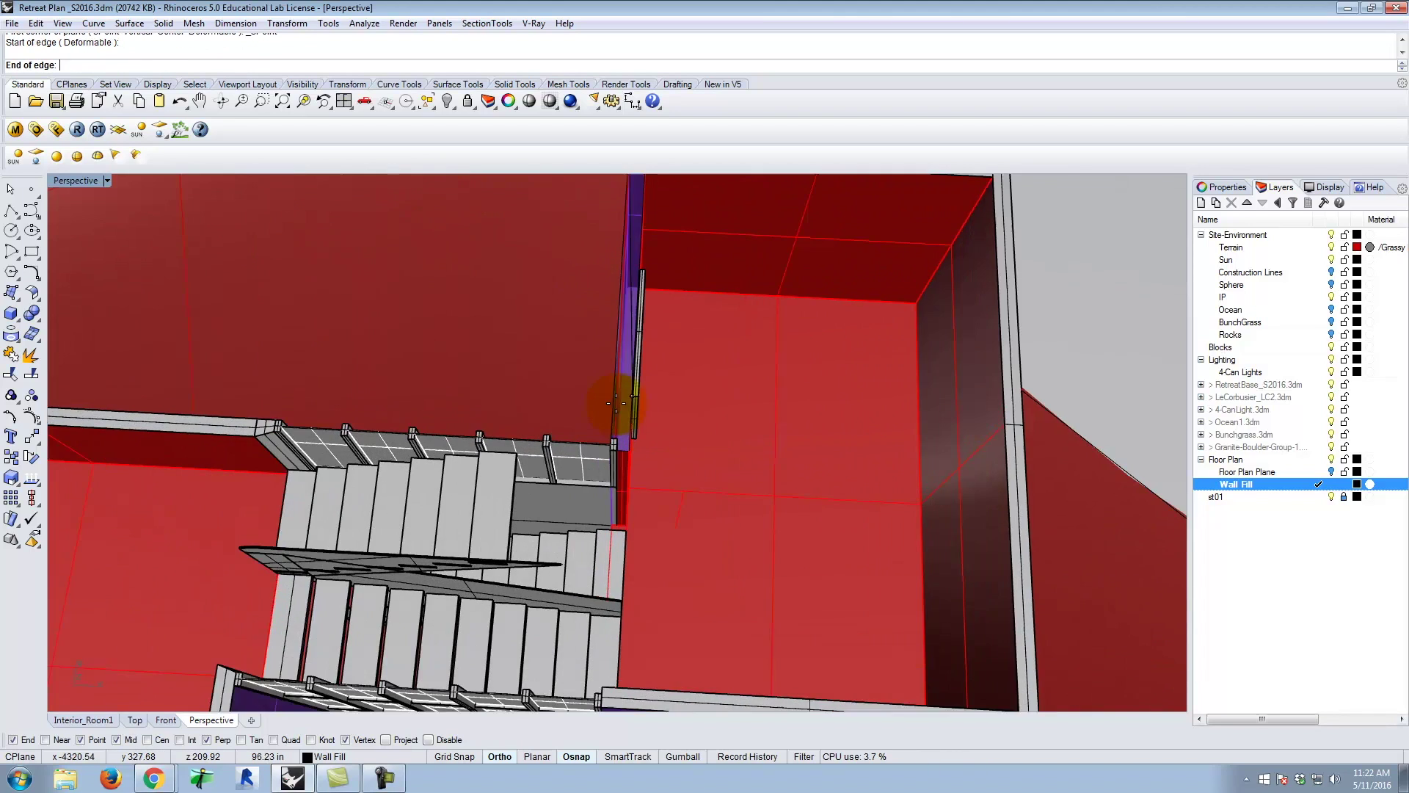
{"action": "left_click", "coordinate": [608, 482]}
{"action": "left_click", "coordinate": [668, 488]}
- Fill the small uncovered wall end beside the stair glazing post with a three-point plane
{"action": "right_click", "coordinate": [617, 514]}
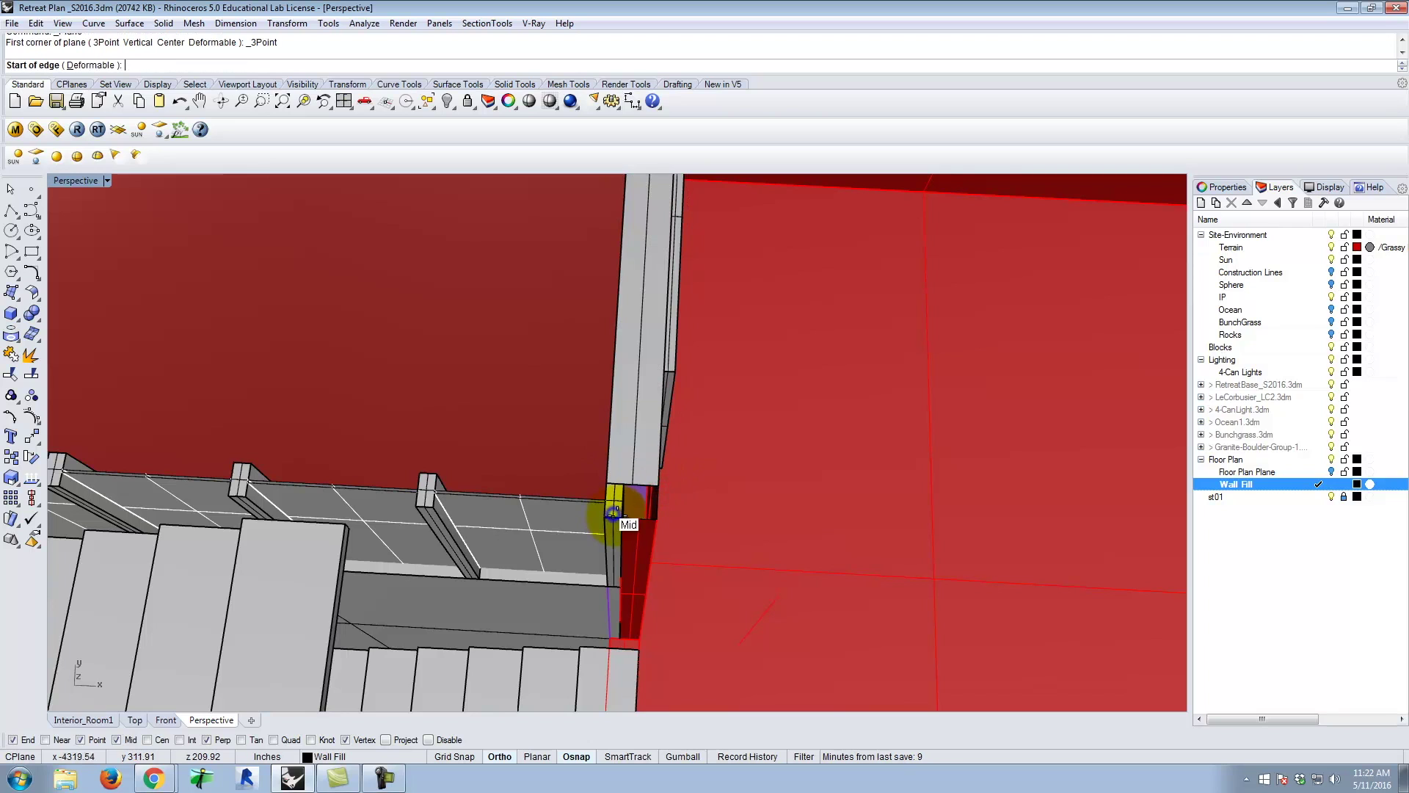
{"action": "left_click", "coordinate": [621, 517]}
{"action": "left_click", "coordinate": [622, 482]}
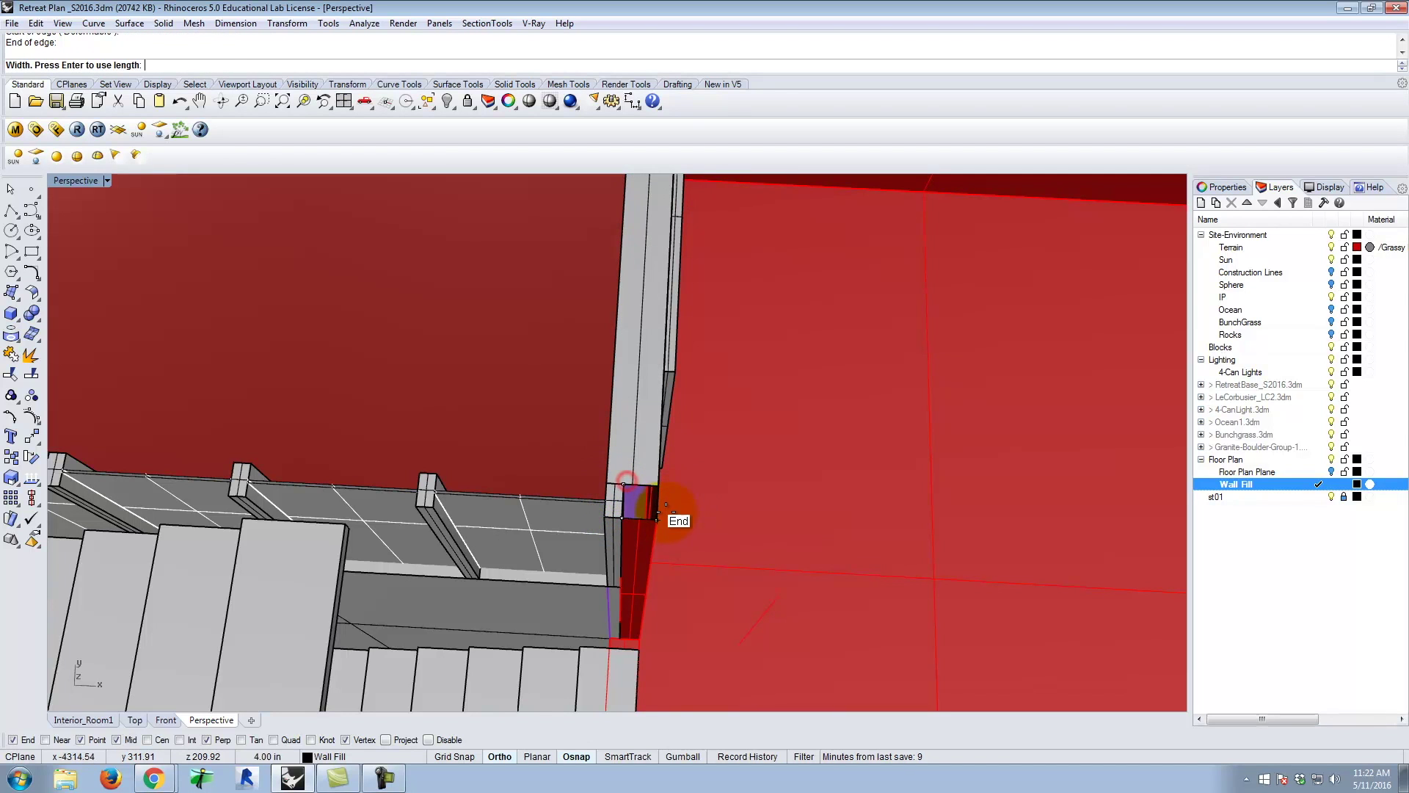
{"action": "left_click", "coordinate": [646, 433]}
- Clear the section cuts from all views with stClearAllViews so the full terrain and building are shown
{"action": "scroll", "coordinate": [658, 434], "scroll_direction": "down", "scroll_amount": 3}
{"action": "scroll", "coordinate": [653, 408], "scroll_direction": "down", "scroll_amount": 3}
{"action": "right_click_drag", "start_coordinate": [645, 441], "coordinate": [740, 412]}
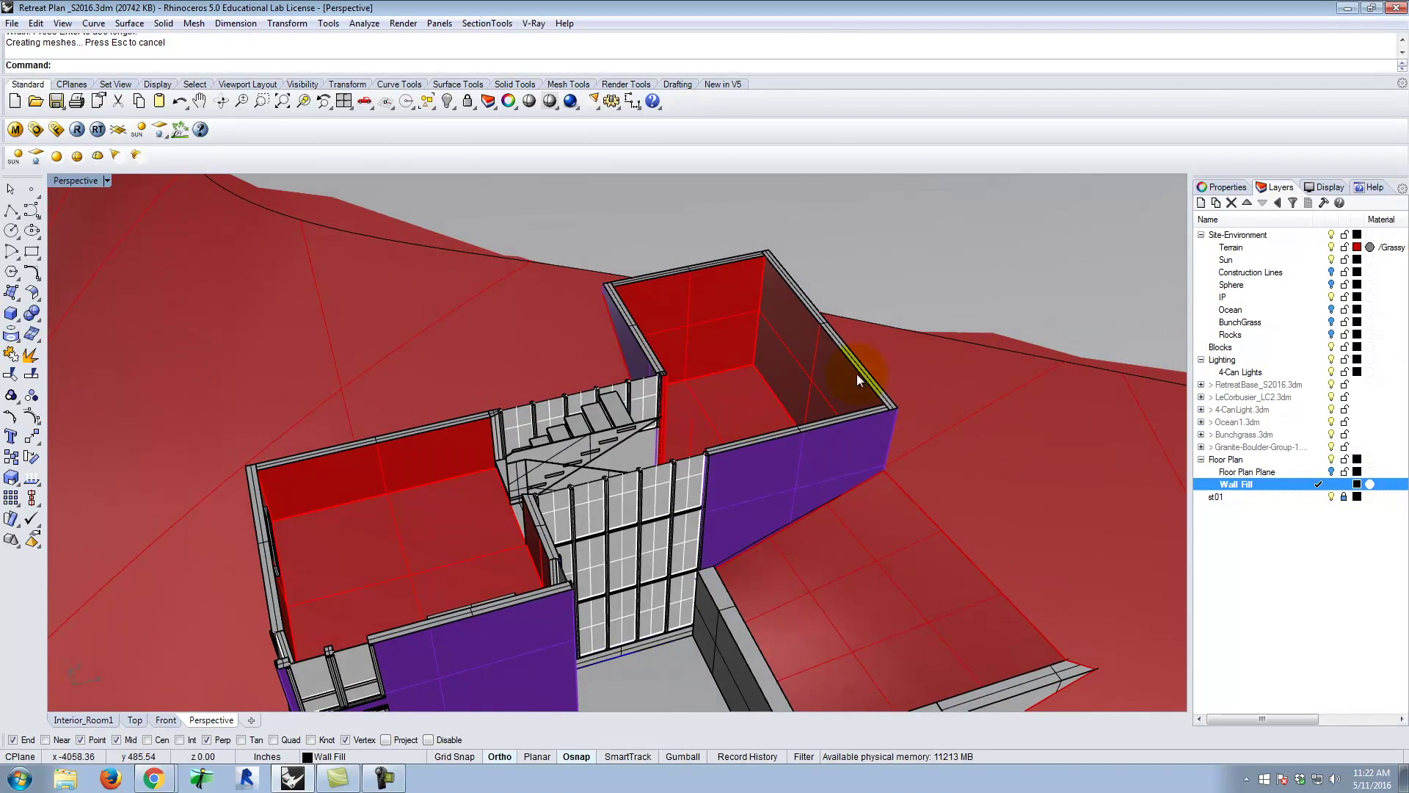
{"action": "scroll", "coordinate": [859, 376], "scroll_direction": "down", "scroll_amount": 2}
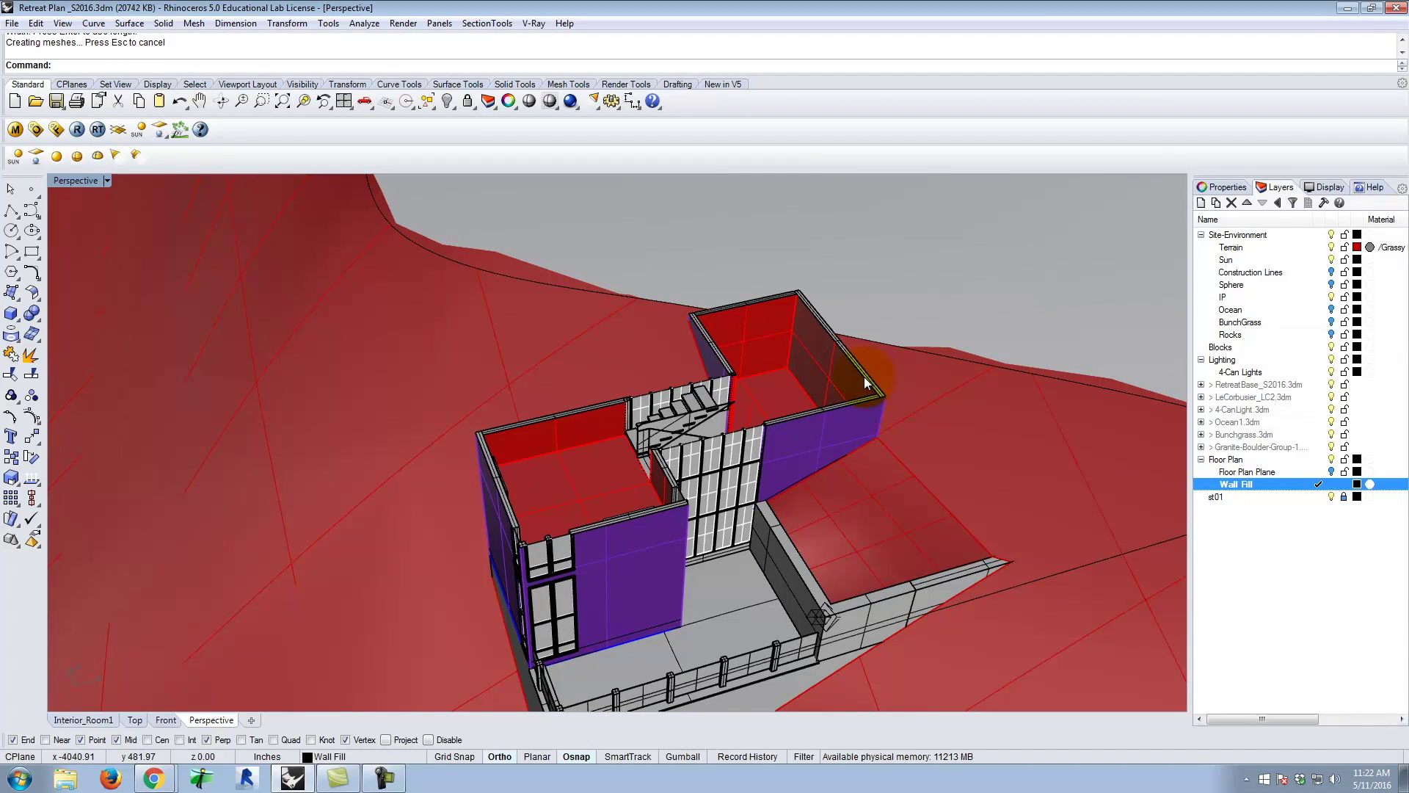
{"action": "mouse_move", "coordinate": [850, 470]}
{"action": "right_mouse_down"}
{"action": "mouse_move", "coordinate": [707, 592]}
{"action": "mouse_move", "coordinate": [485, 408]}
{"action": "mouse_move", "coordinate": [759, 456]}
{"action": "mouse_move", "coordinate": [840, 453]}
{"action": "mouse_move", "coordinate": [830, 478]}
{"action": "right_mouse_up"}
{"action": "right_click_drag", "start_coordinate": [809, 552], "coordinate": [862, 490]}
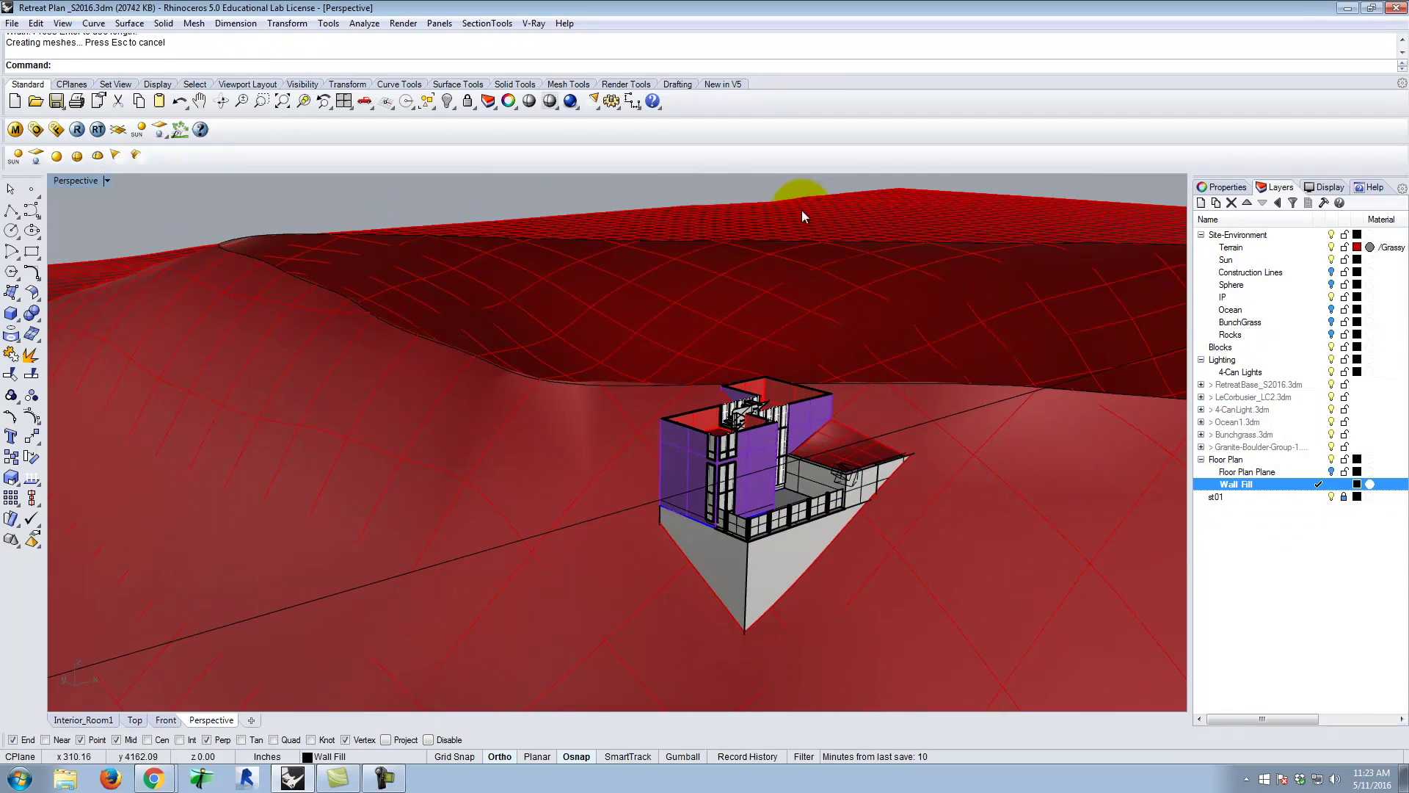
{"action": "right_click_drag", "start_coordinate": [1088, 439], "coordinate": [992, 491]}
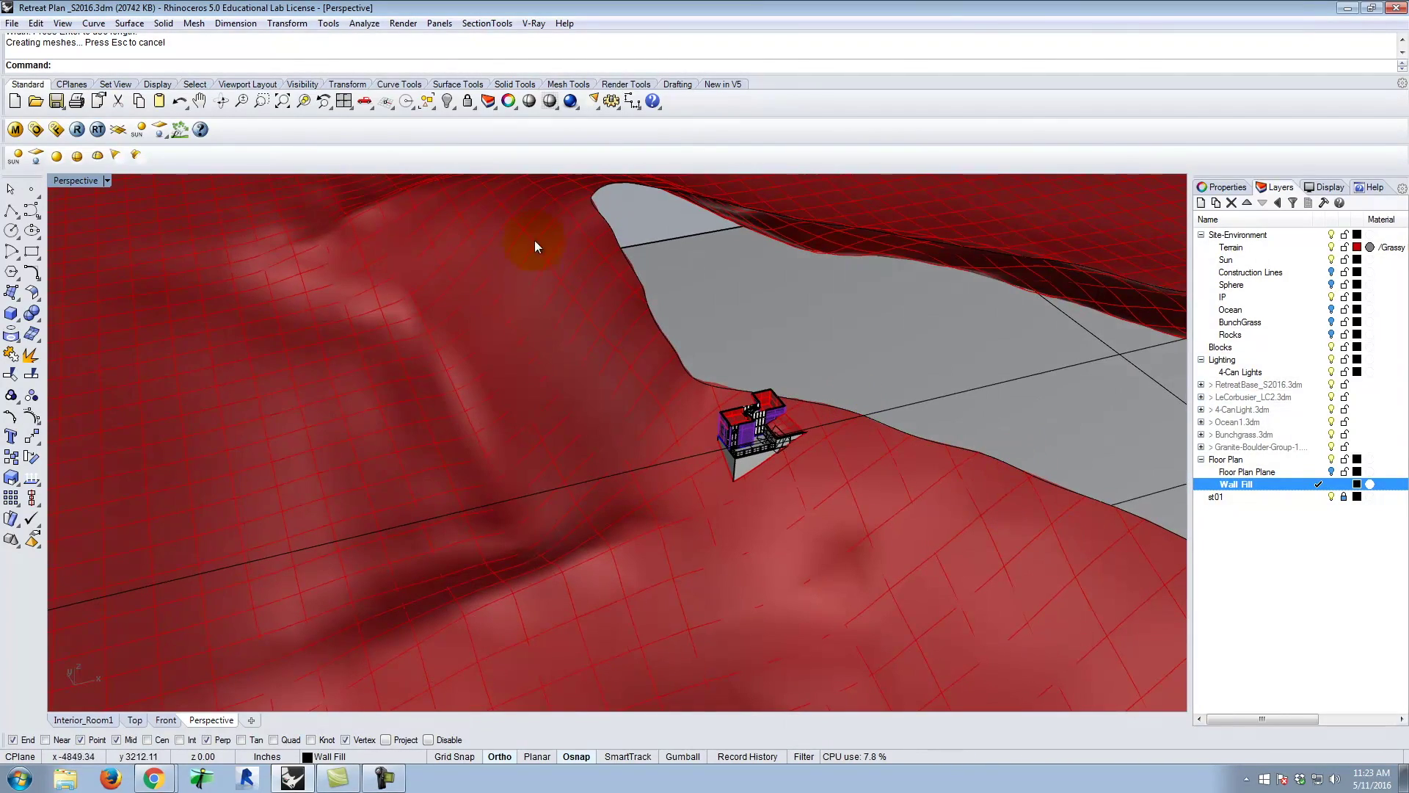
{"action": "type", "text": "l"}
{"action": "key", "text": "Return"}
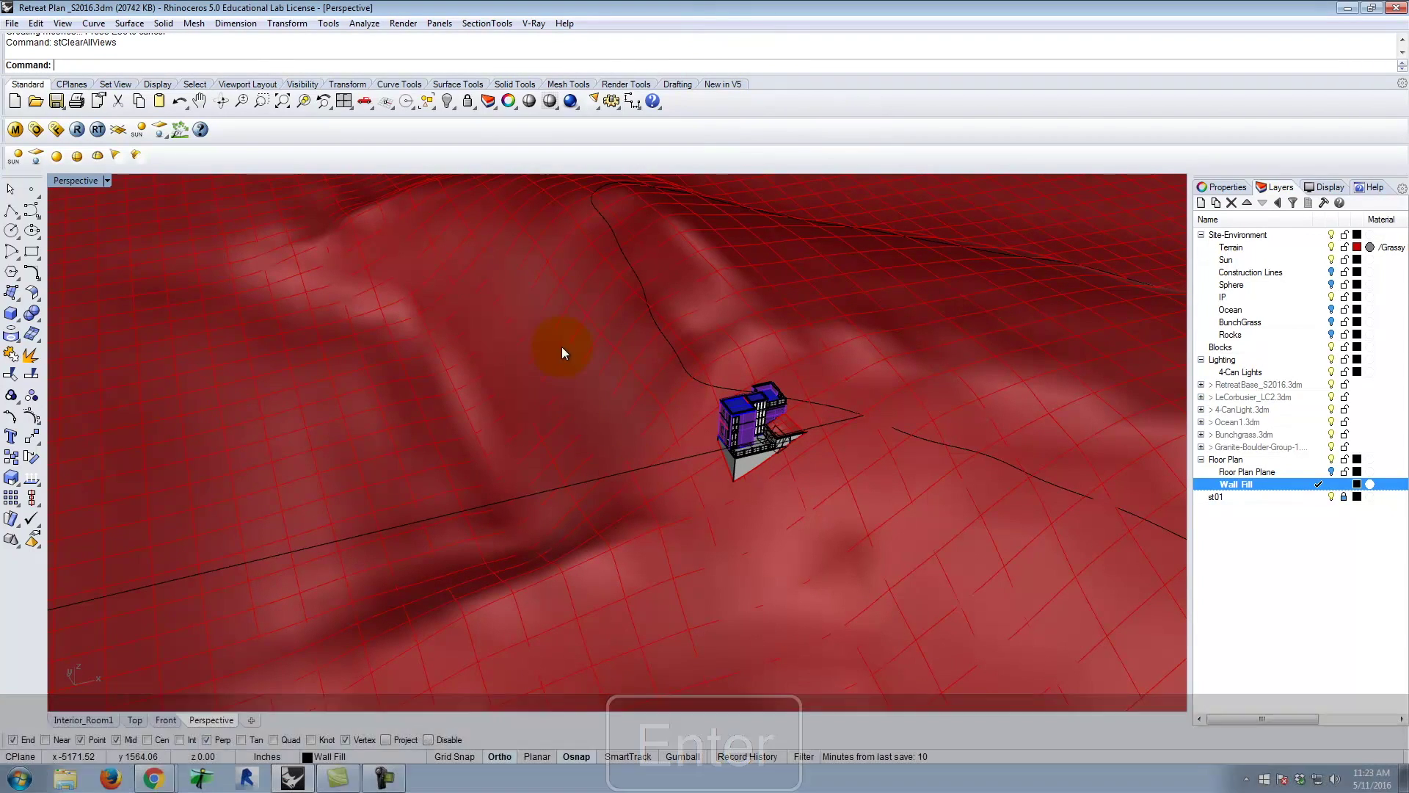
- Select the terrain and add a sublayer named Contours under the Floor Plan layer
{"action": "left_click", "coordinate": [562, 334]}
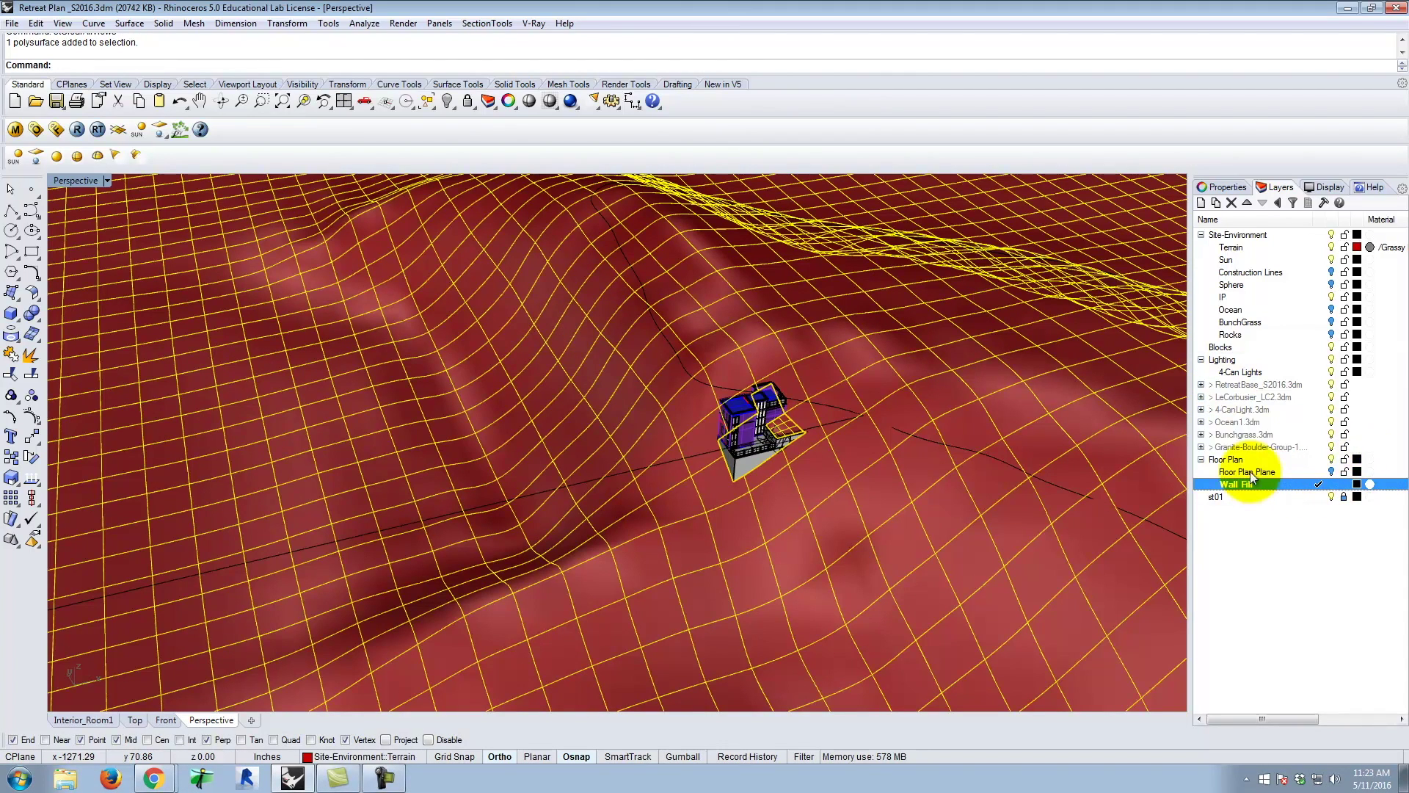
{"action": "left_click", "coordinate": [1227, 461]}
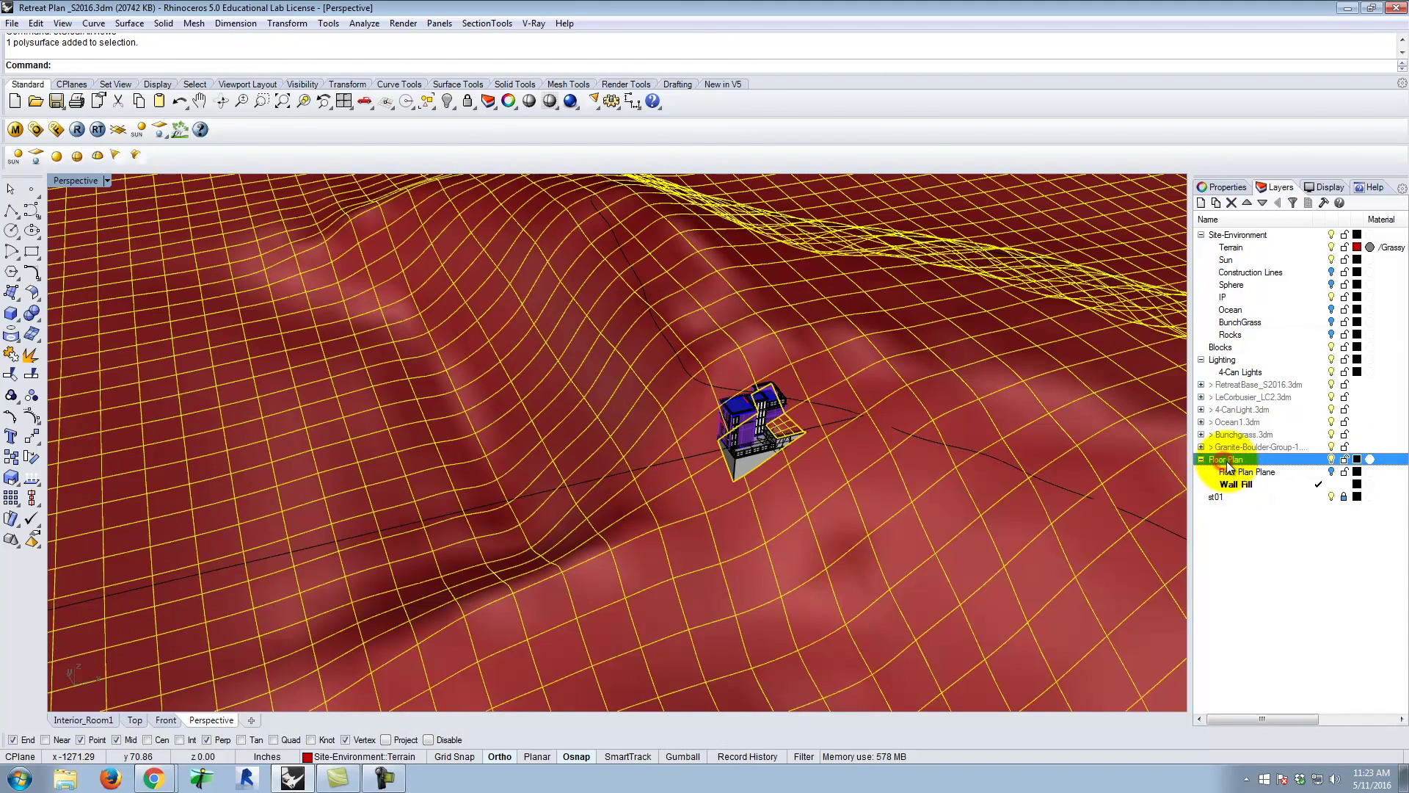
{"action": "left_click", "coordinate": [1217, 204]}
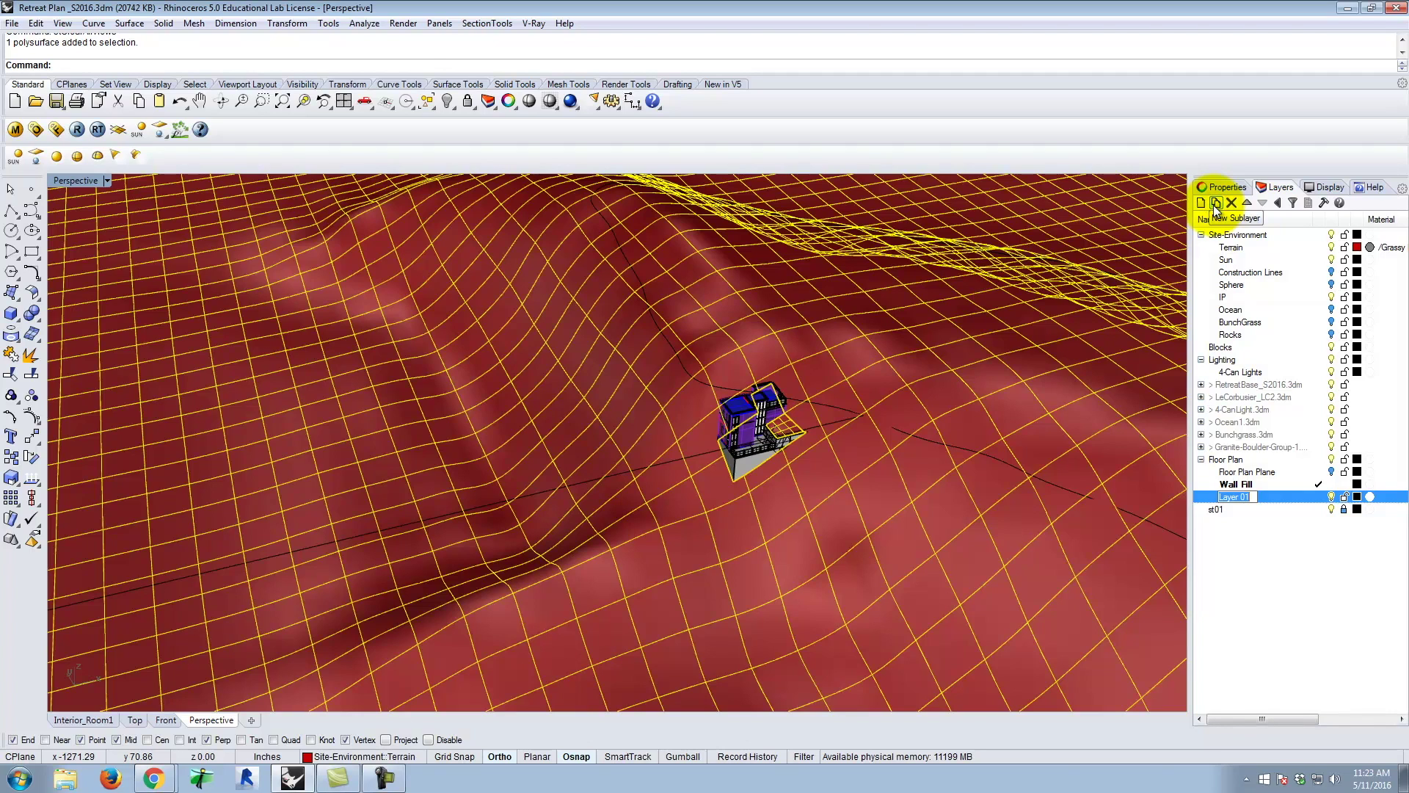
{"action": "type", "text": "Contours"}
{"action": "key", "text": "Return"}
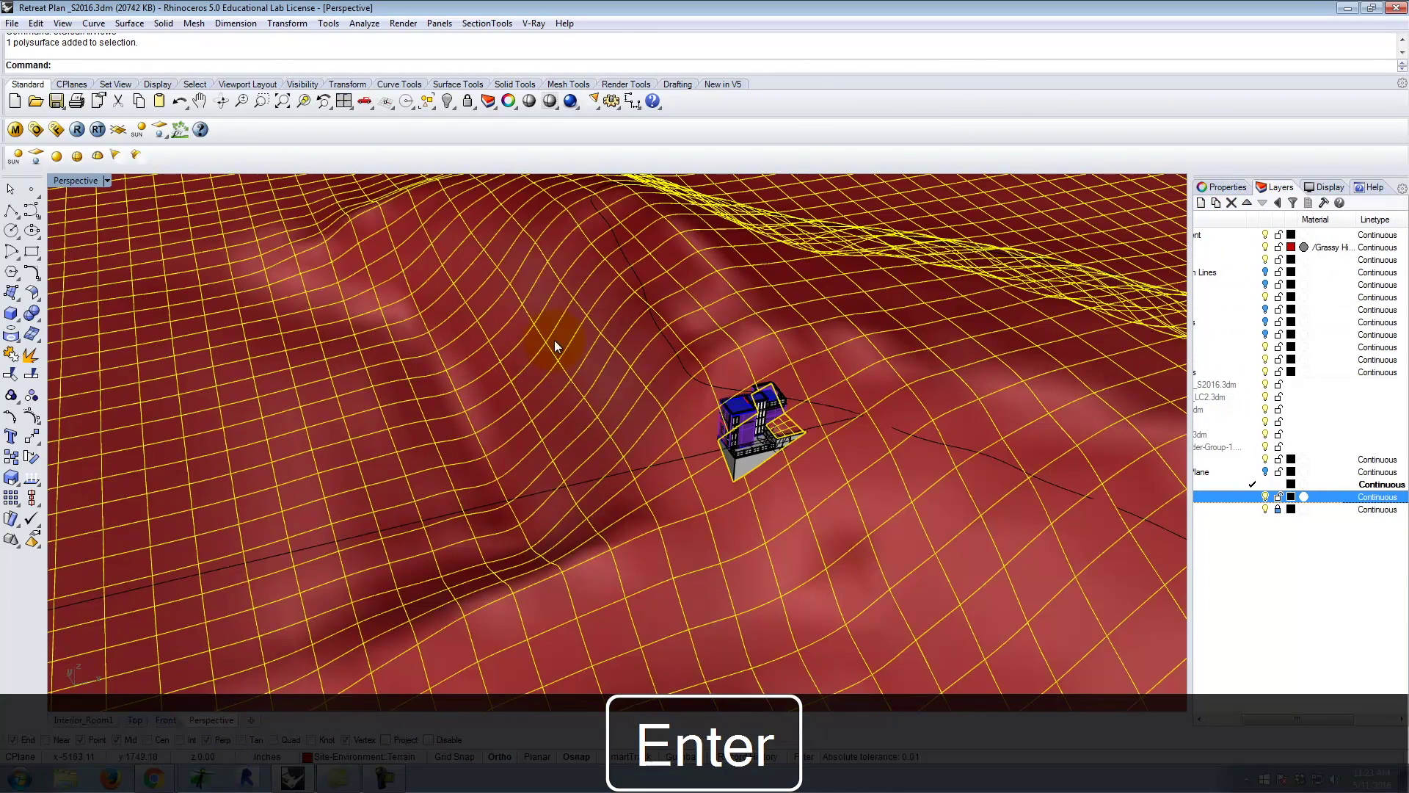
- Start Contour on the terrain, using its far corner as base point and a vertical direction set in the Front view
{"action": "scroll", "coordinate": [632, 301], "scroll_direction": "down", "scroll_amount": 14}
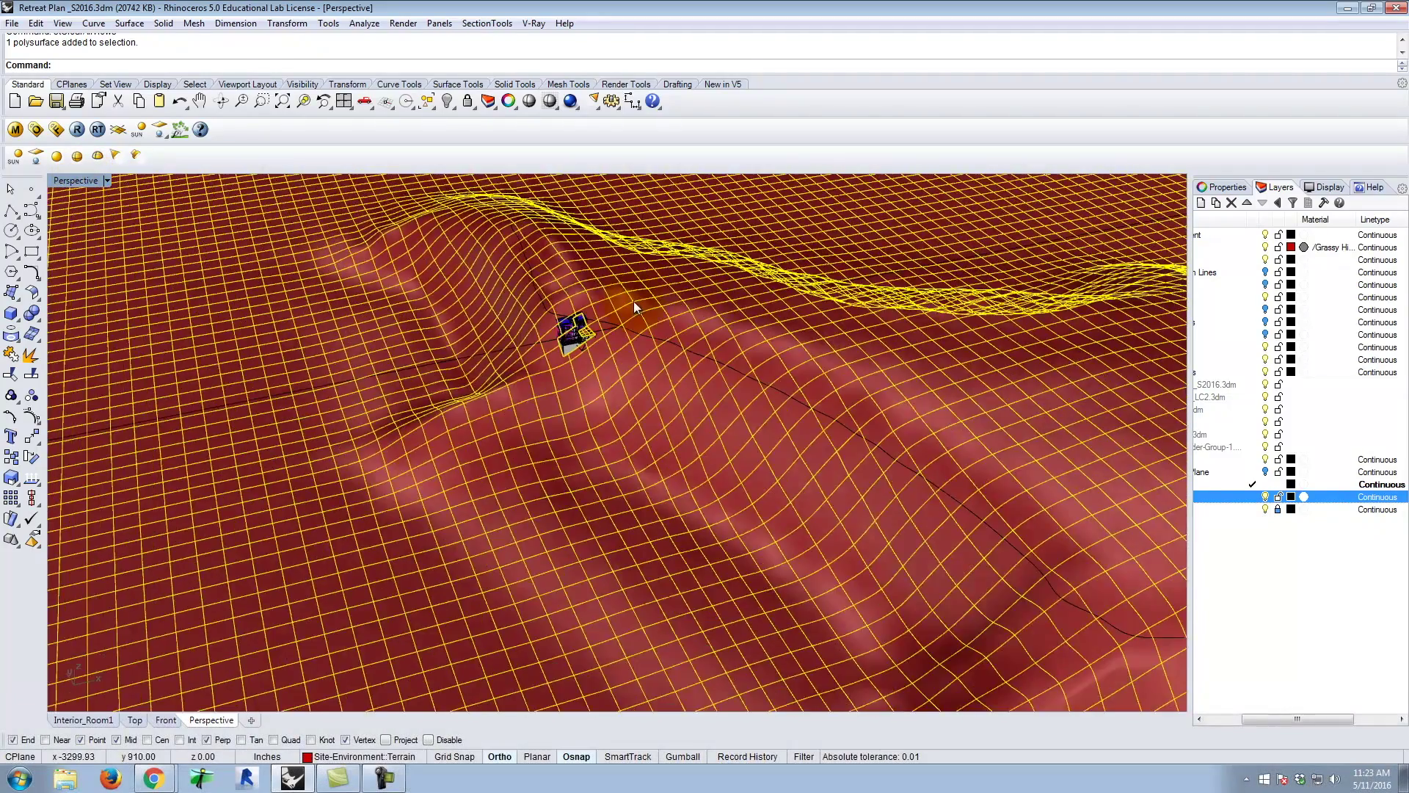
{"action": "type", "text": "ntour"}
{"action": "key", "text": "Return"}
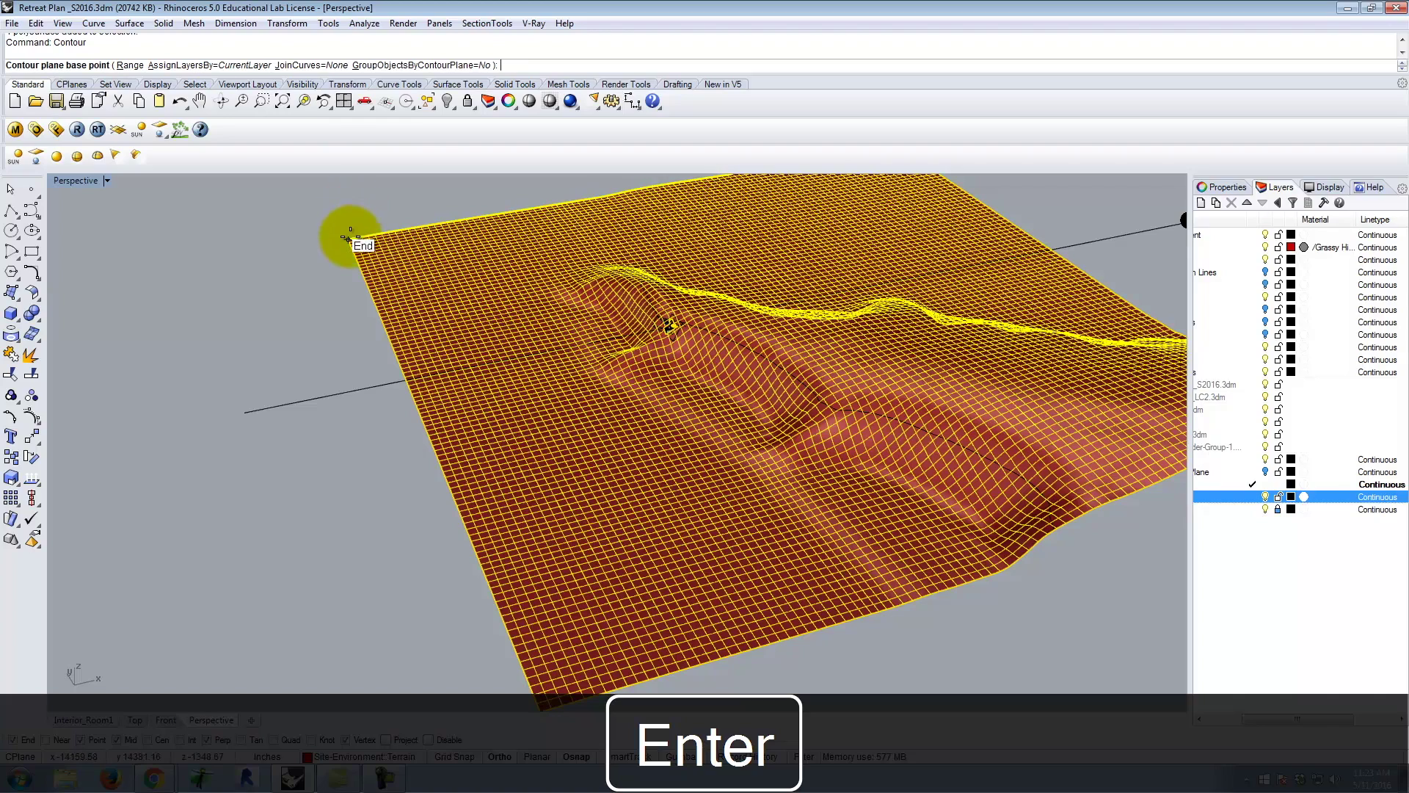
{"action": "left_click", "coordinate": [347, 239]}
{"action": "left_click", "coordinate": [70, 178]}
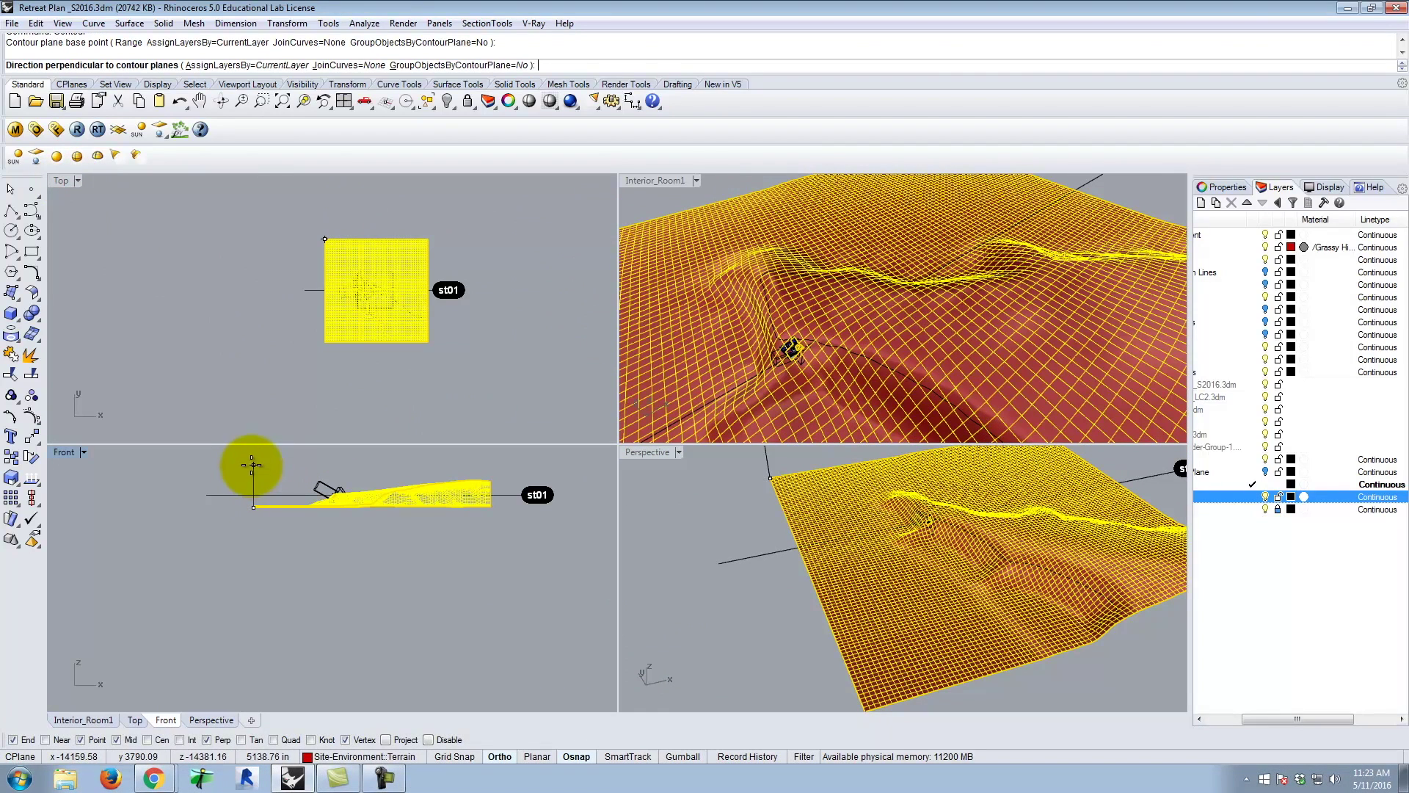
{"action": "left_click", "coordinate": [254, 465]}
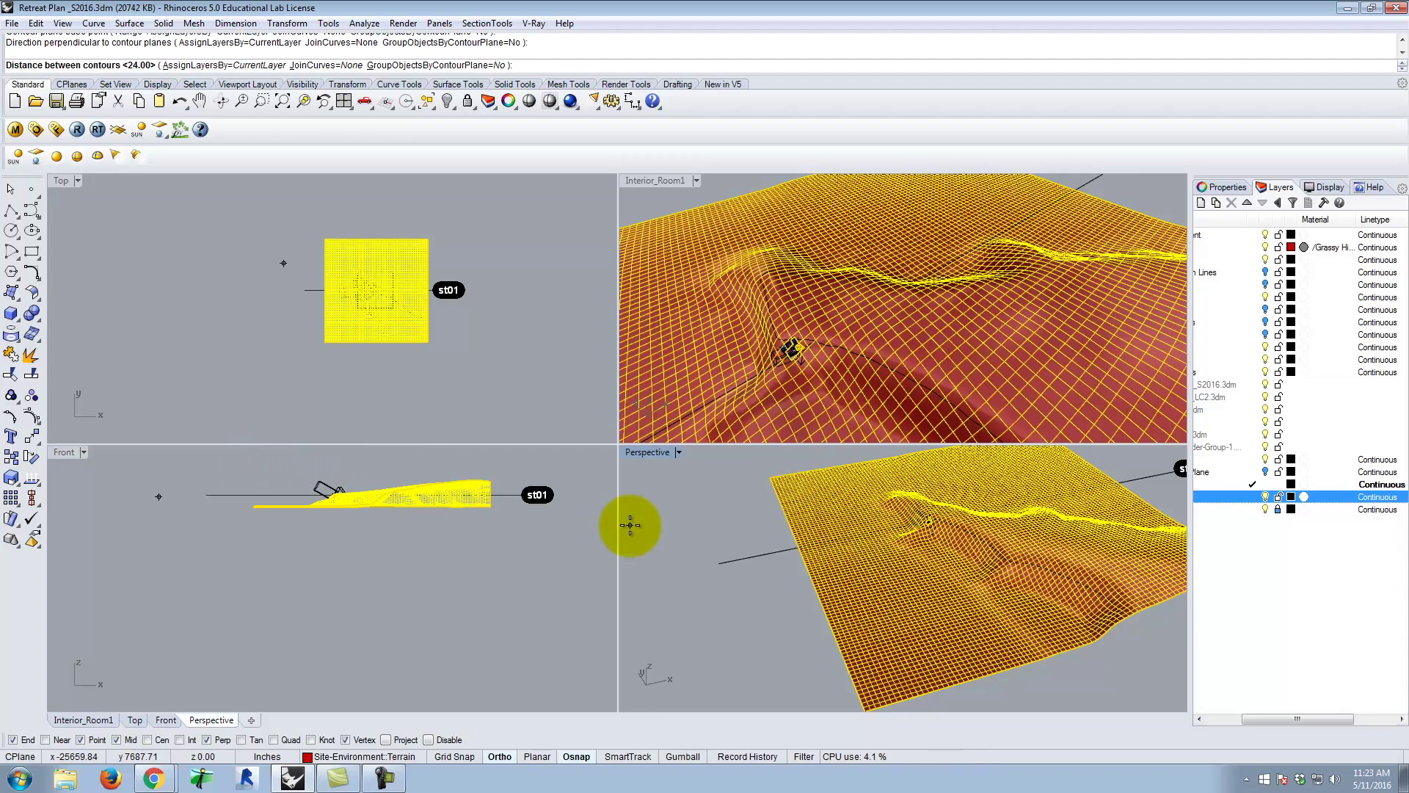
- Make the Contours layer current and generate the terrain contours at a spacing of 2'
{"action": "left_click", "coordinate": [1252, 498]}
{"action": "left_click_drag", "start_coordinate": [1314, 719], "coordinate": [1233, 718]}
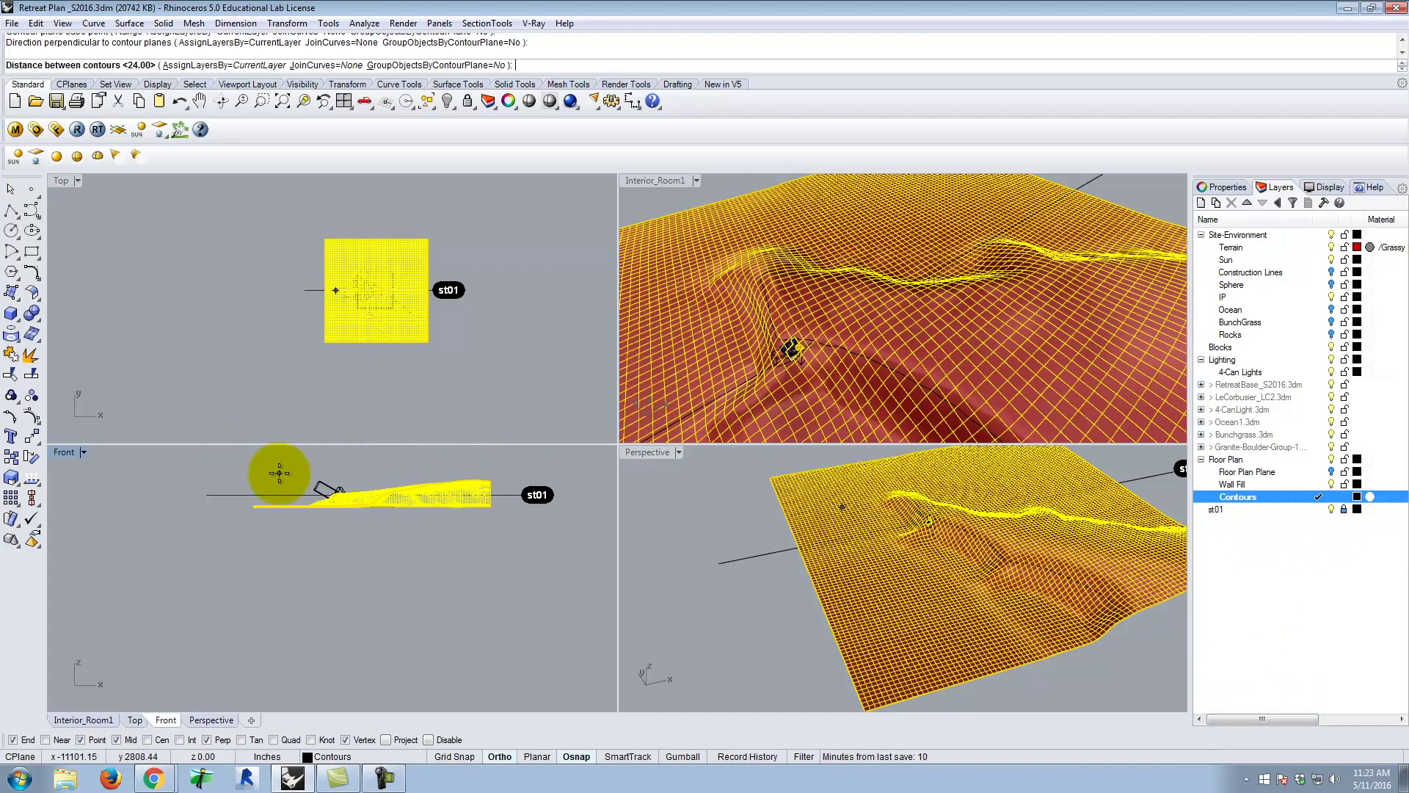
{"action": "type", "text": "2'"}
{"action": "key", "text": "Return"}
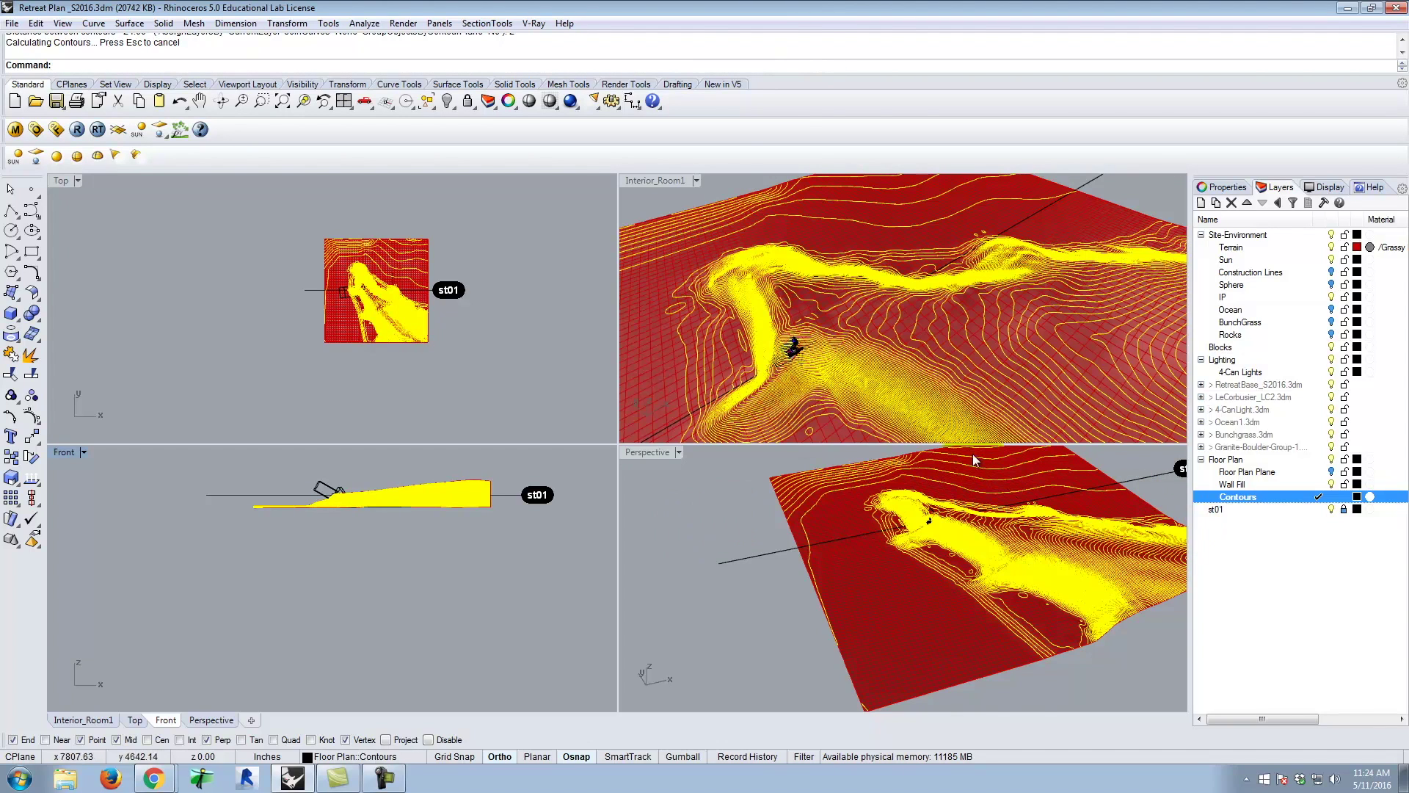
- Examine the contour lines around the building in the Top view
{"action": "left_click", "coordinate": [665, 178]}
{"action": "scroll", "coordinate": [362, 300], "scroll_direction": "up", "scroll_amount": 10}
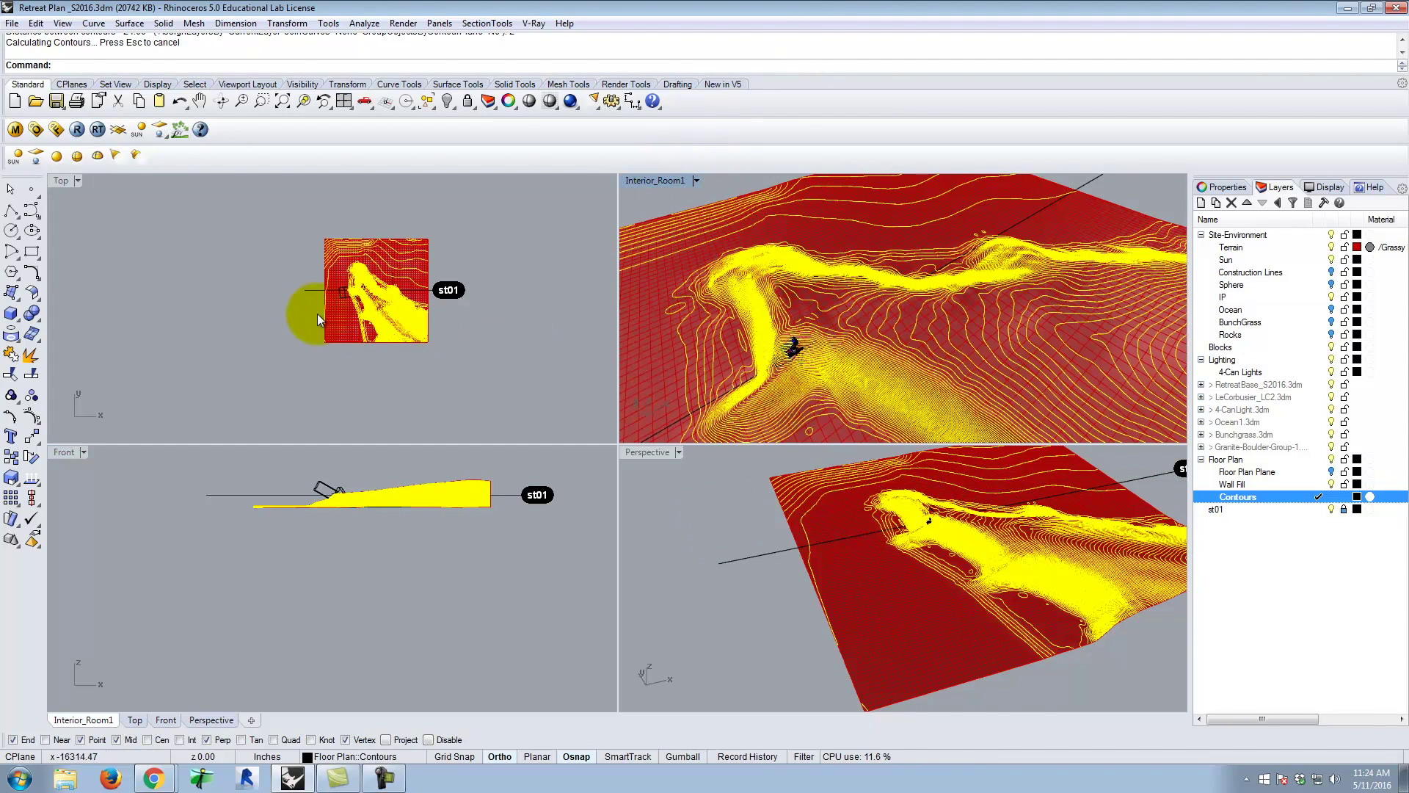
{"action": "scroll", "coordinate": [342, 307], "scroll_direction": "up", "scroll_amount": 8}
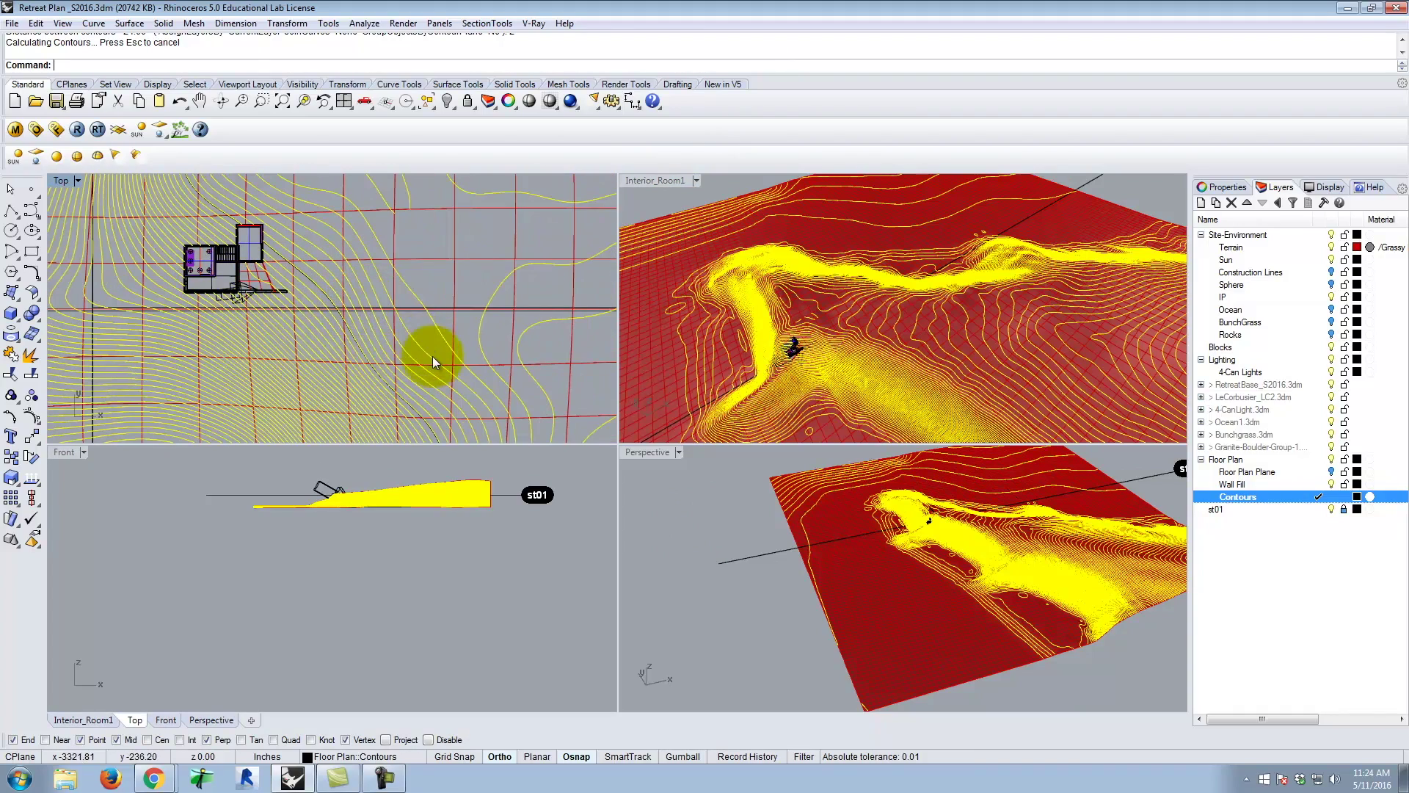
{"action": "scroll", "coordinate": [178, 257], "scroll_direction": "up", "scroll_amount": 6}
{"action": "scroll", "coordinate": [477, 393], "scroll_direction": "up", "scroll_amount": 4}
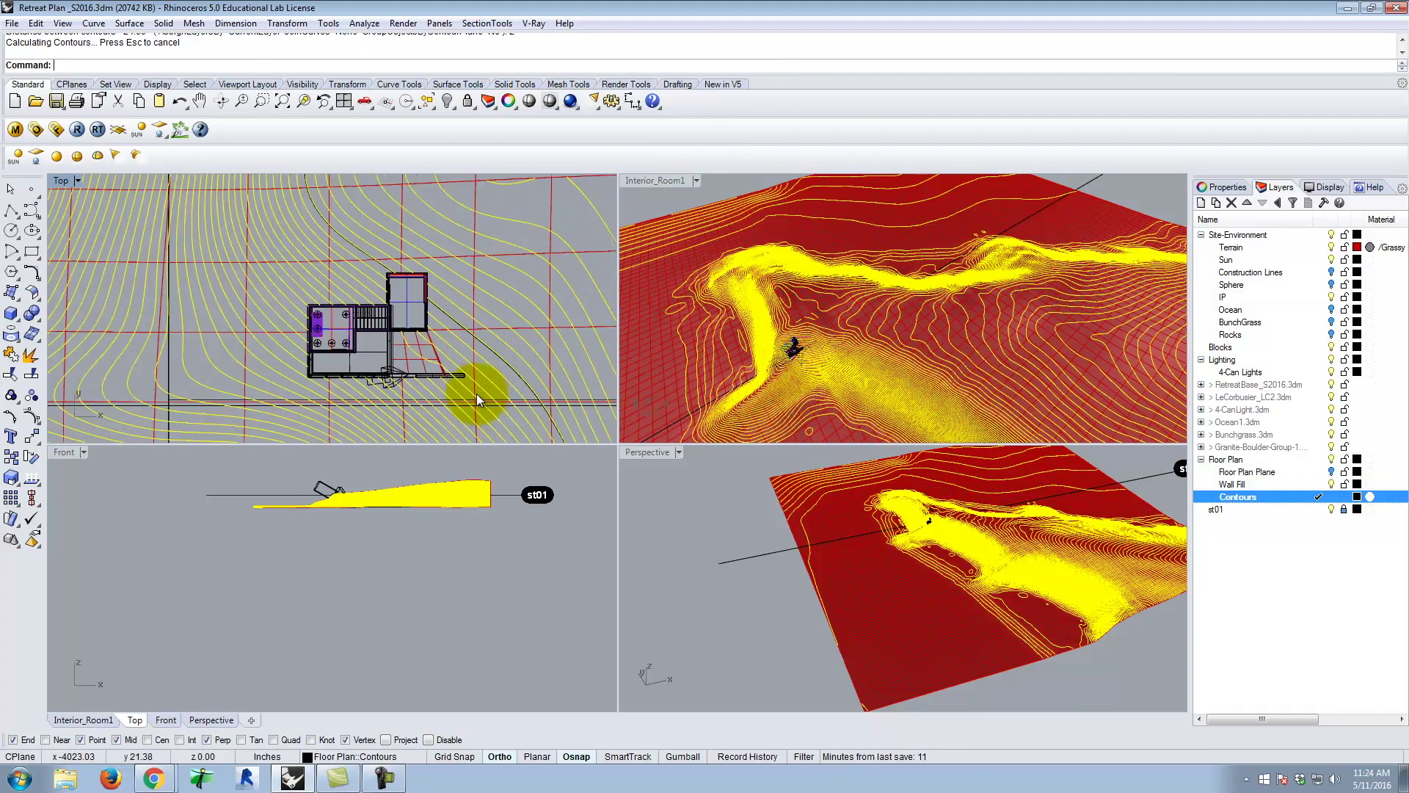
- Deselect the contours and maximize the Top view, framing the building with its surrounding contour lines
{"action": "scroll", "coordinate": [299, 338], "scroll_direction": "down", "scroll_amount": 2}
{"action": "scroll", "coordinate": [499, 414], "scroll_direction": "up", "scroll_amount": 2}
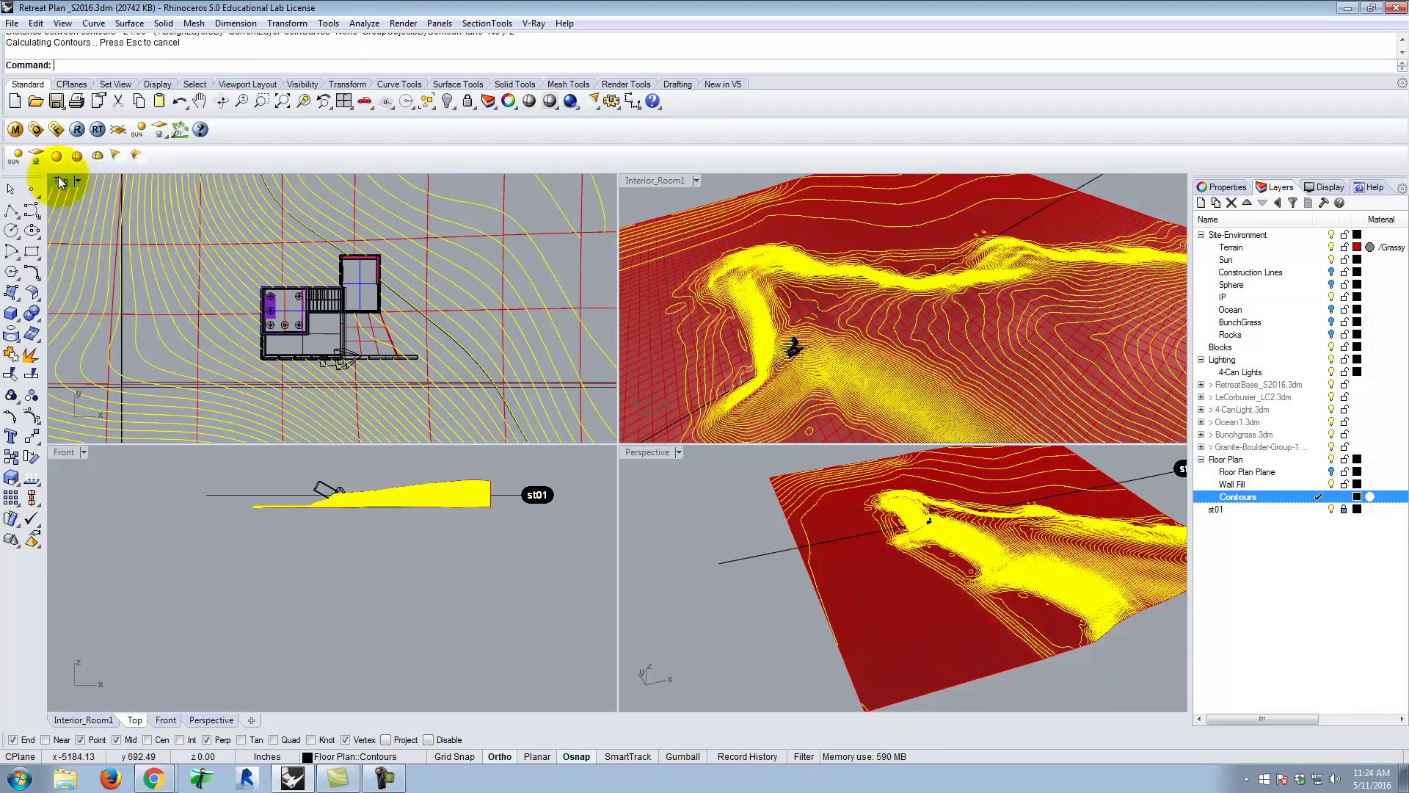
{"action": "key", "text": "Escape"}
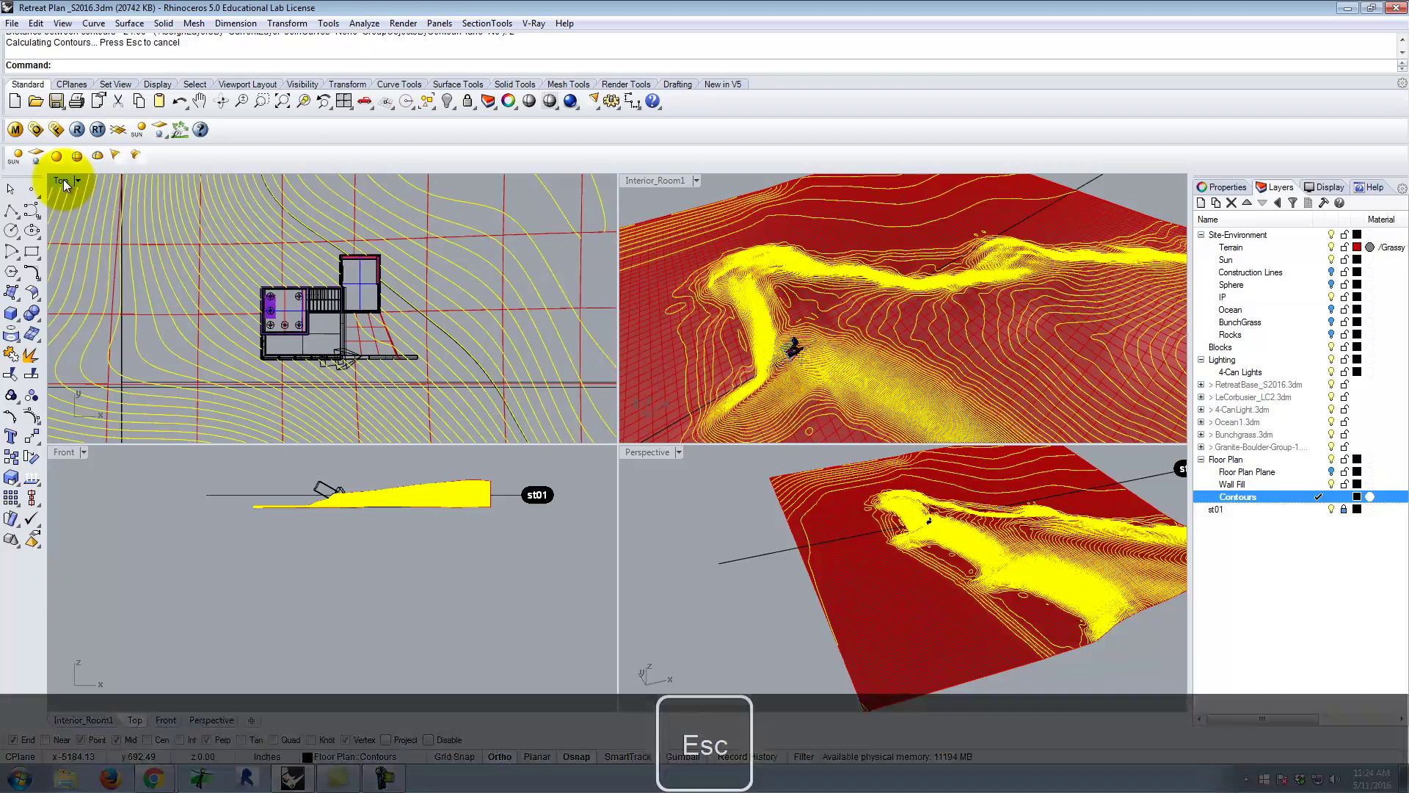
{"action": "double_click", "coordinate": [65, 182]}
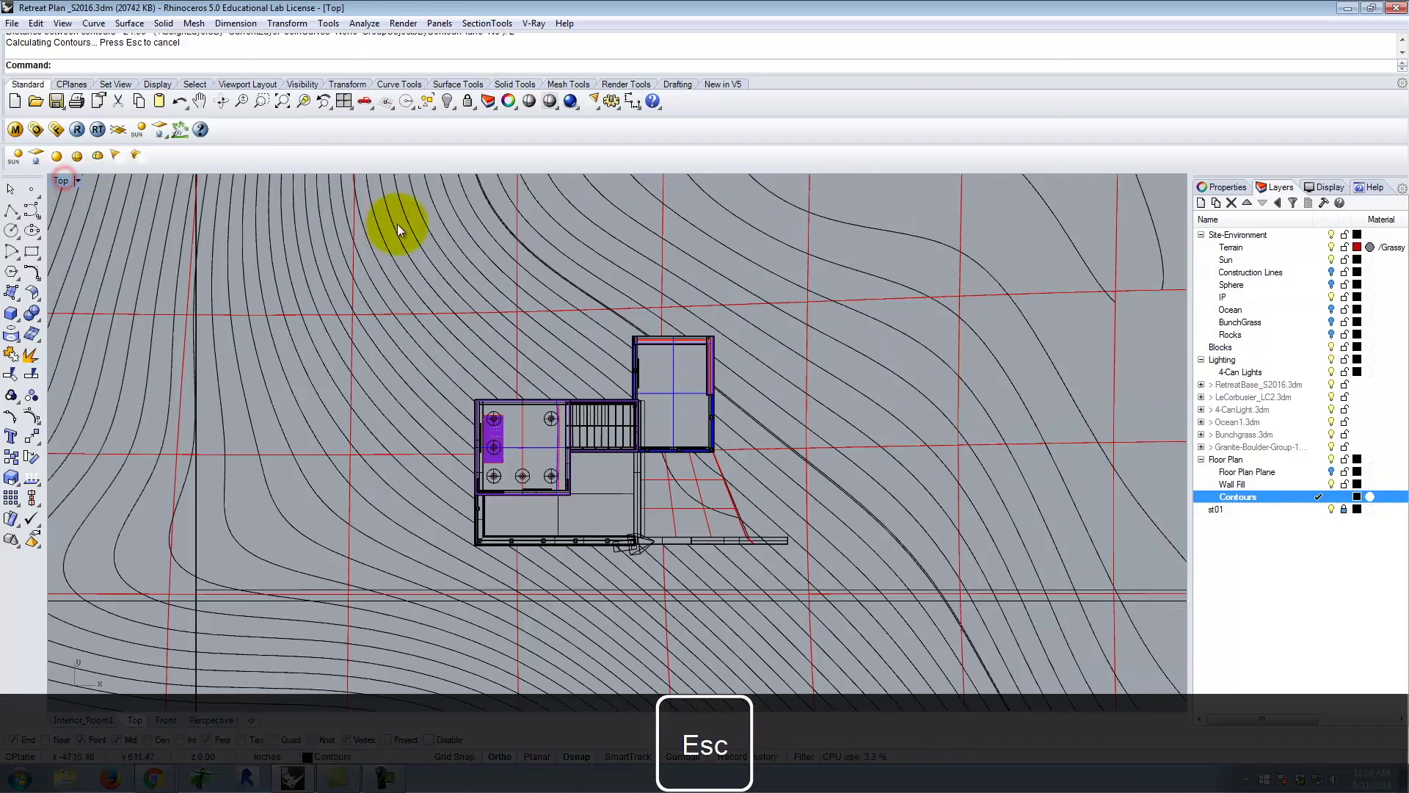
{"action": "scroll", "coordinate": [440, 331], "scroll_direction": "down", "scroll_amount": 4}
{"action": "scroll", "coordinate": [583, 377], "scroll_direction": "up", "scroll_amount": 4}
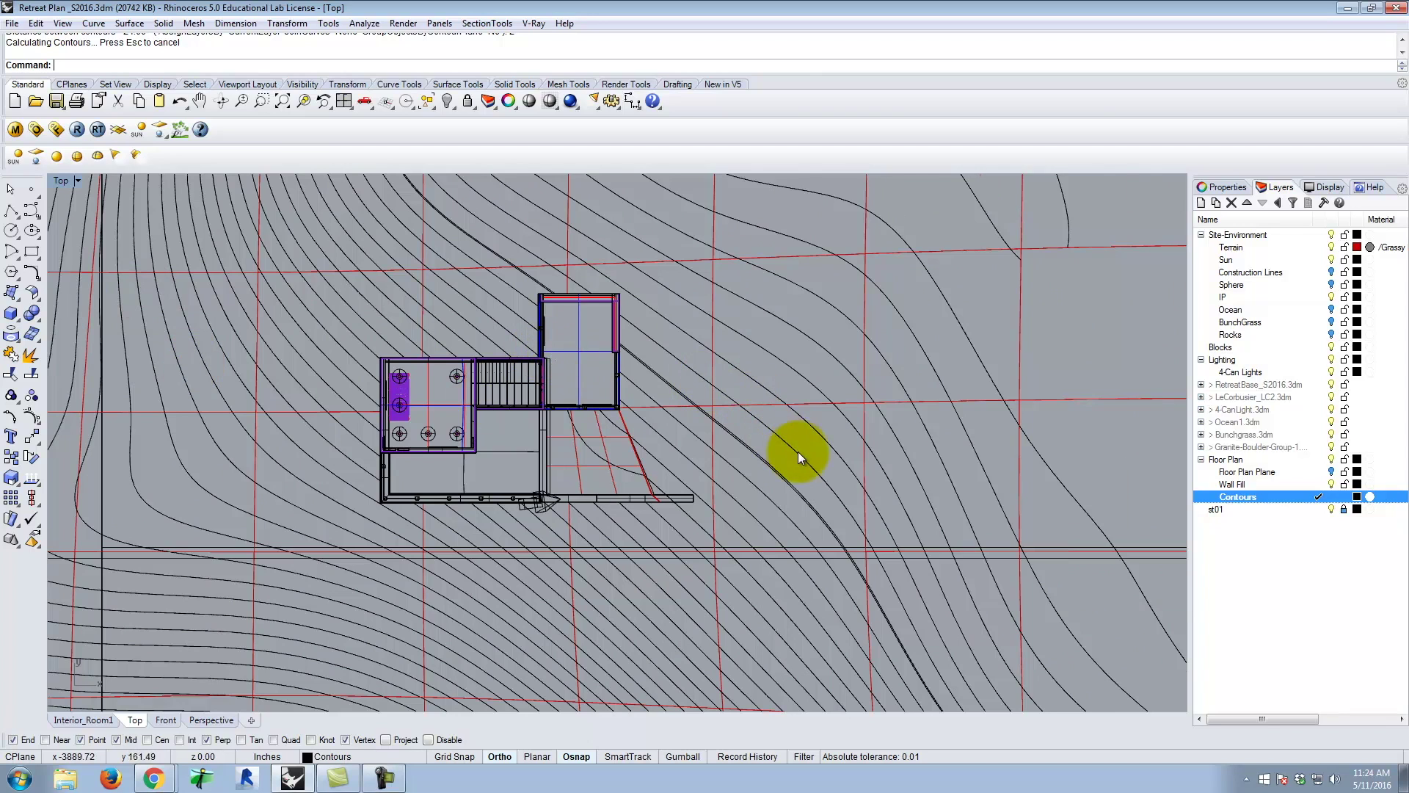
{"action": "scroll", "coordinate": [624, 389], "scroll_direction": "down", "scroll_amount": 2}
{"action": "scroll", "coordinate": [396, 345], "scroll_direction": "up", "scroll_amount": 2}
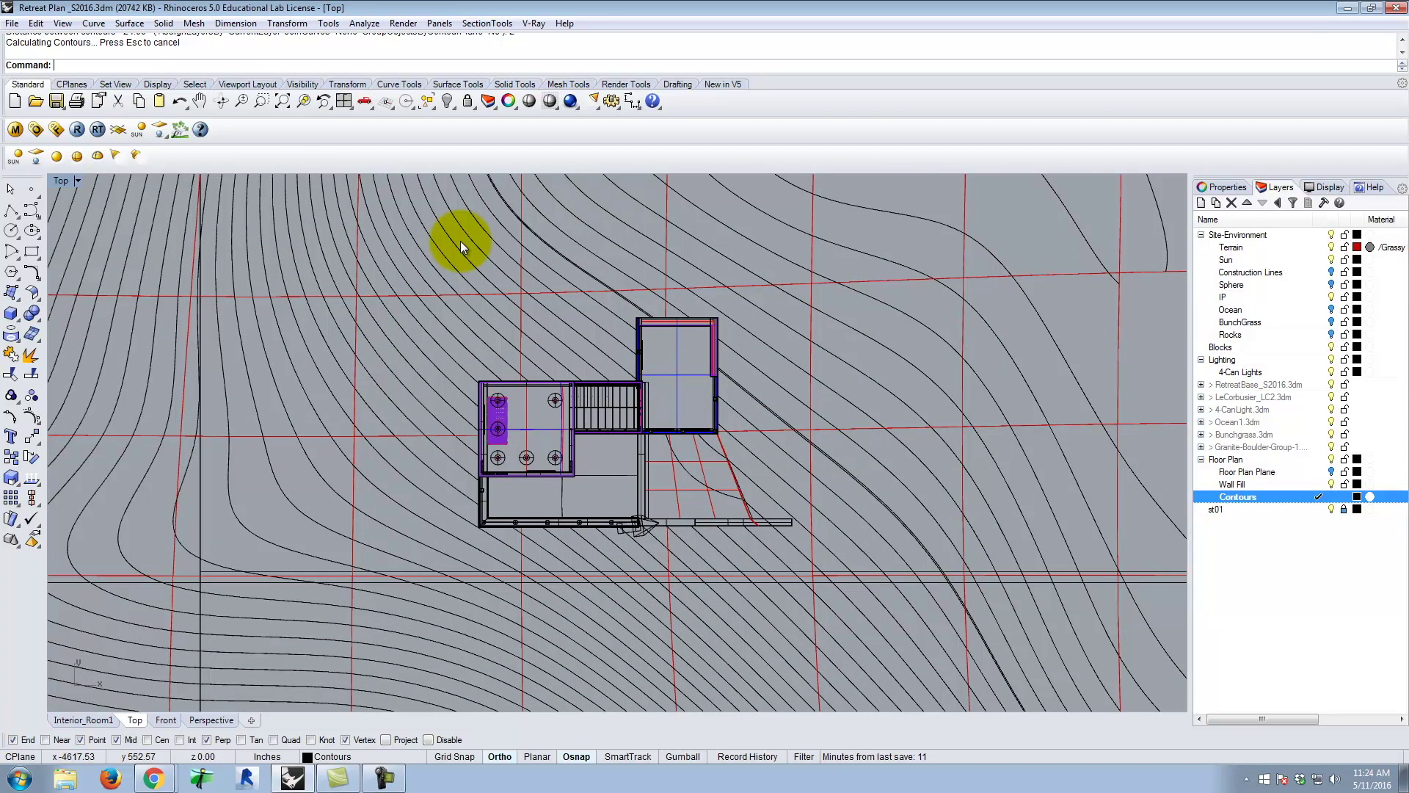
- Save the current top viewport as a named view called Floor Plan 02
{"action": "left_click", "coordinate": [77, 180]}
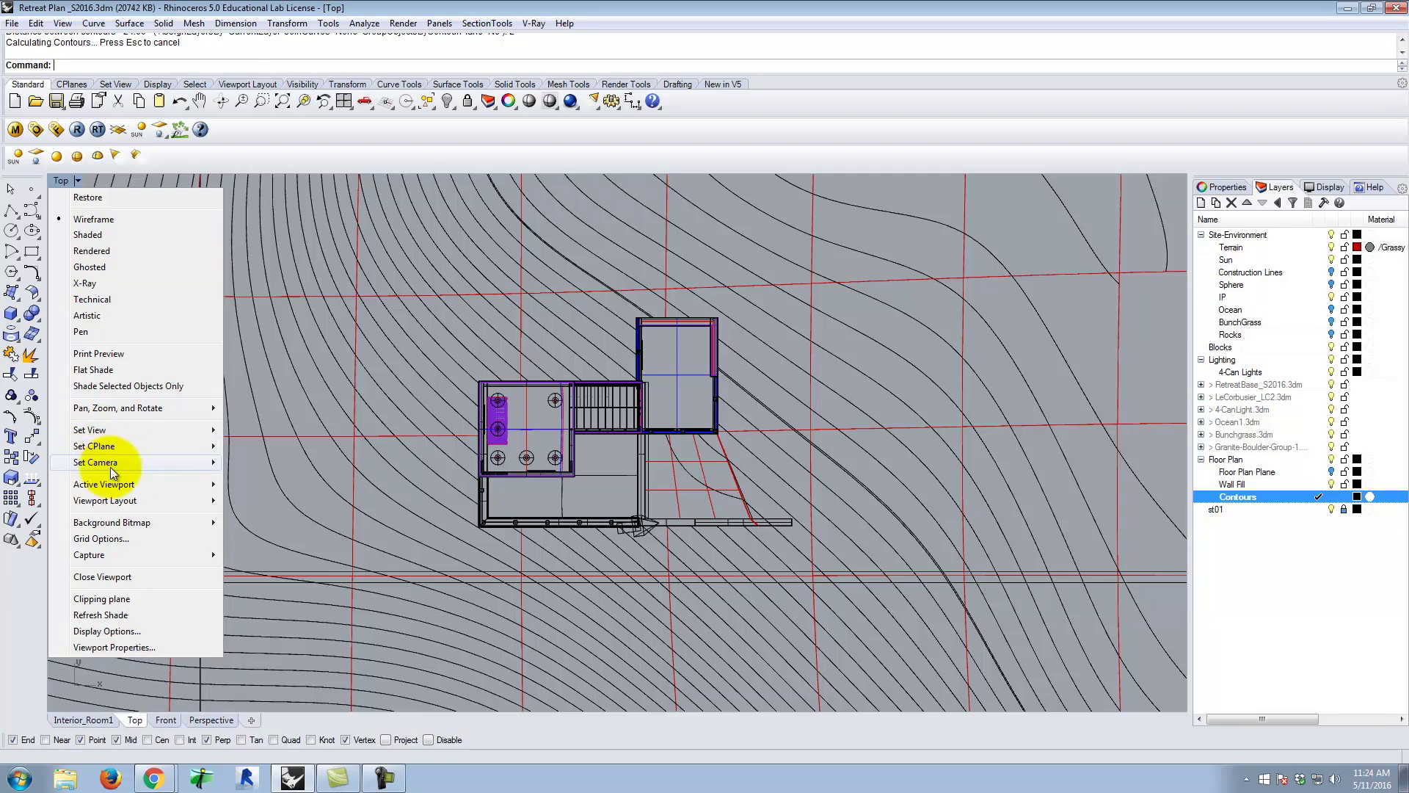
{"action": "mouse_move", "coordinate": [106, 430]}
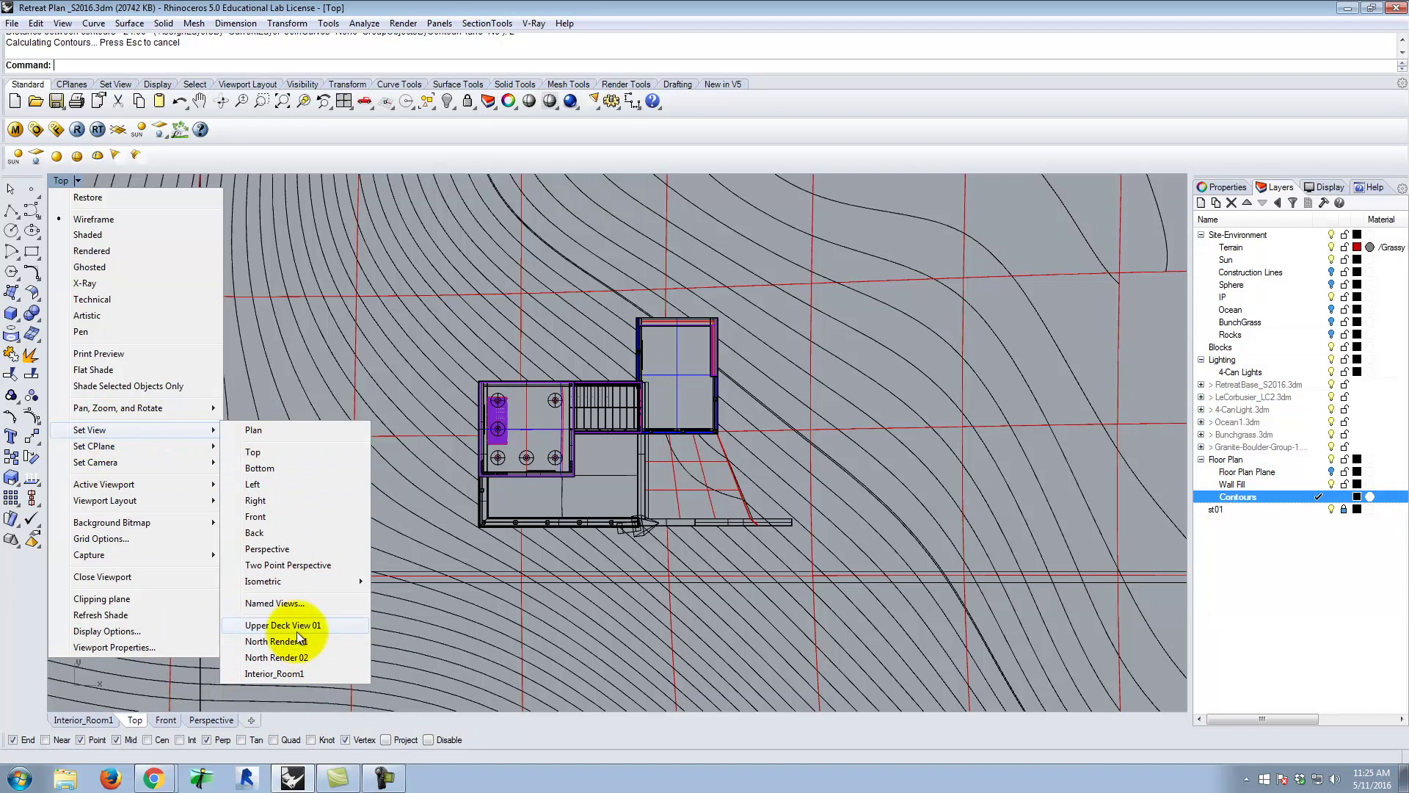
{"action": "left_click", "coordinate": [279, 603]}
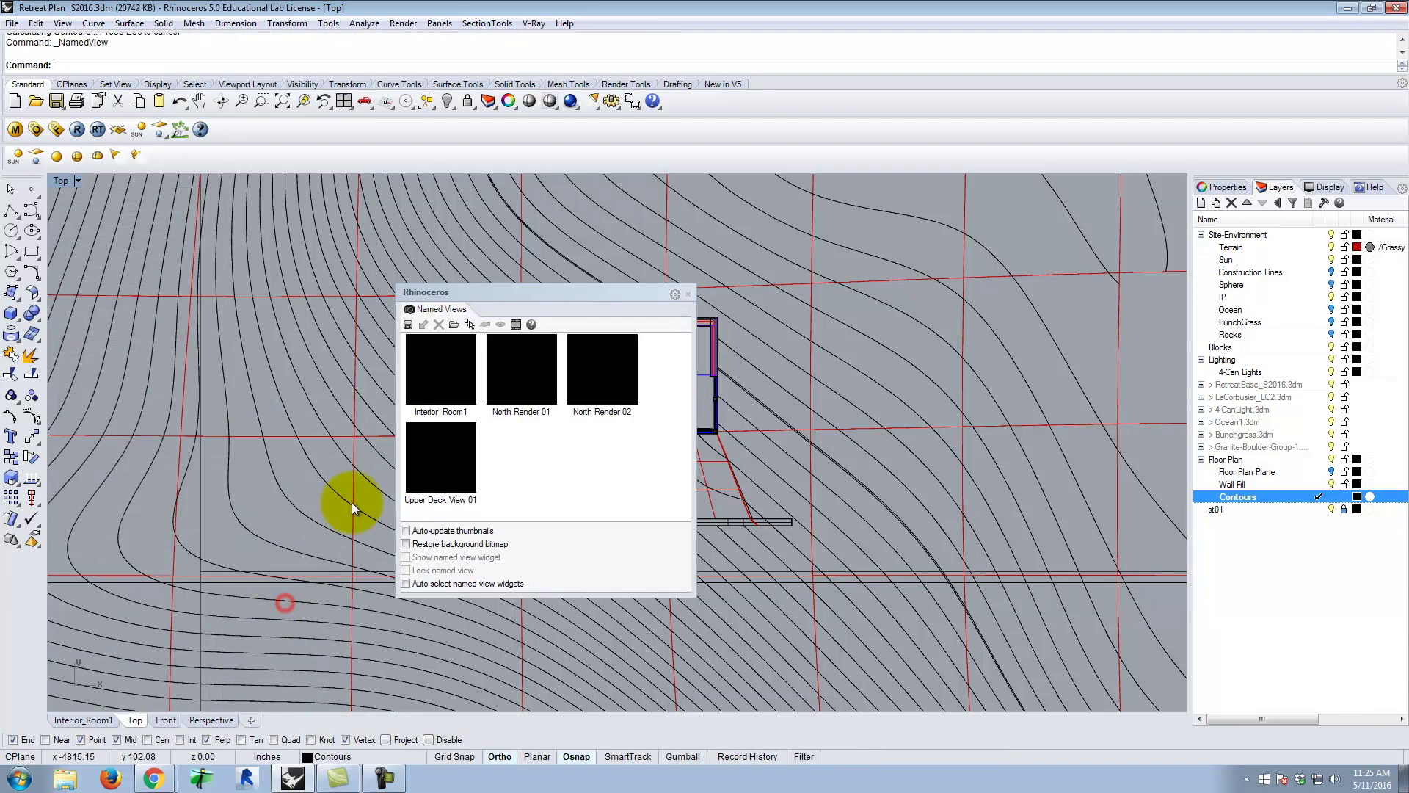
{"action": "left_click", "coordinate": [408, 324]}
{"action": "type", "text": "Fl"}
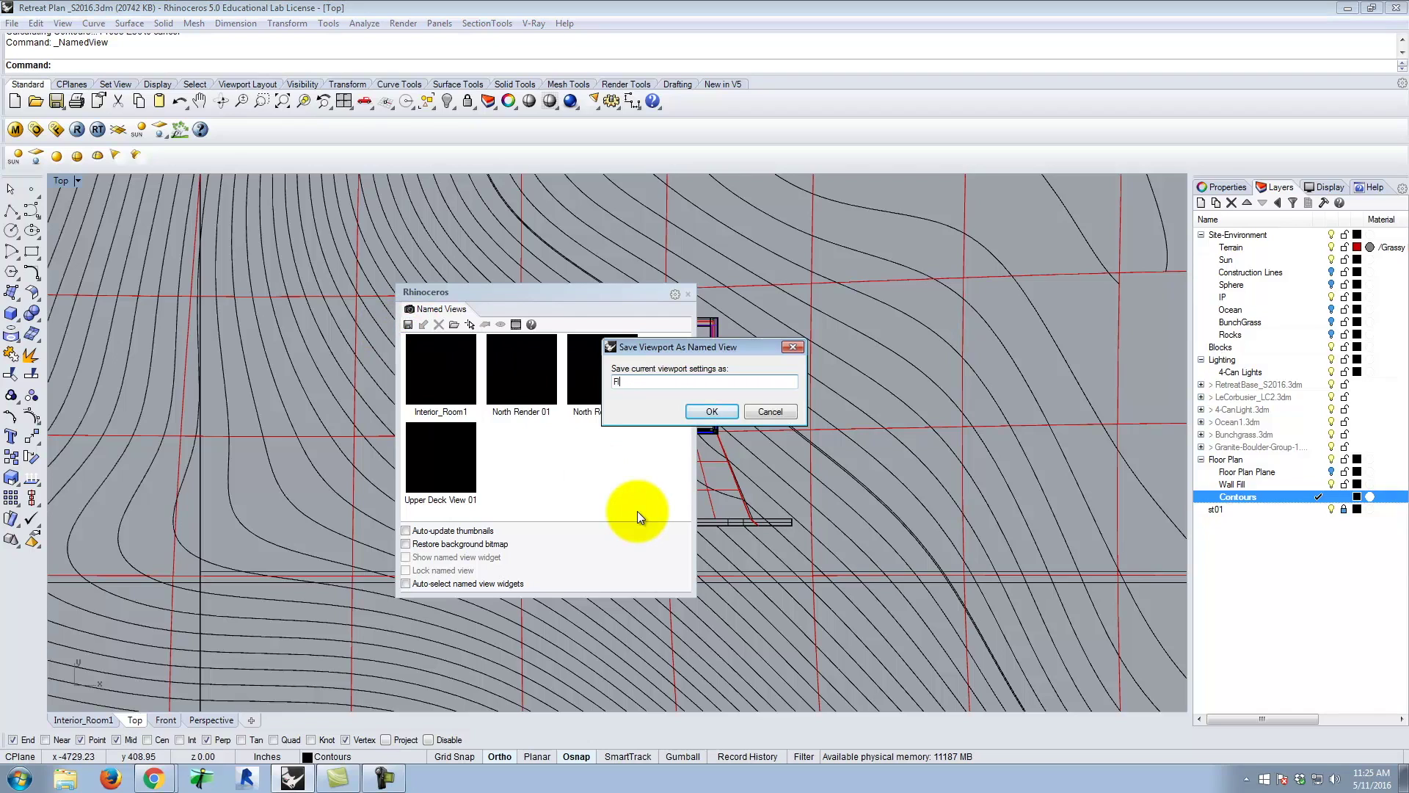
{"action": "type", "text": "oor Plan 01"}
{"action": "key", "text": "BackSpace"}
{"action": "type", "text": "2"}
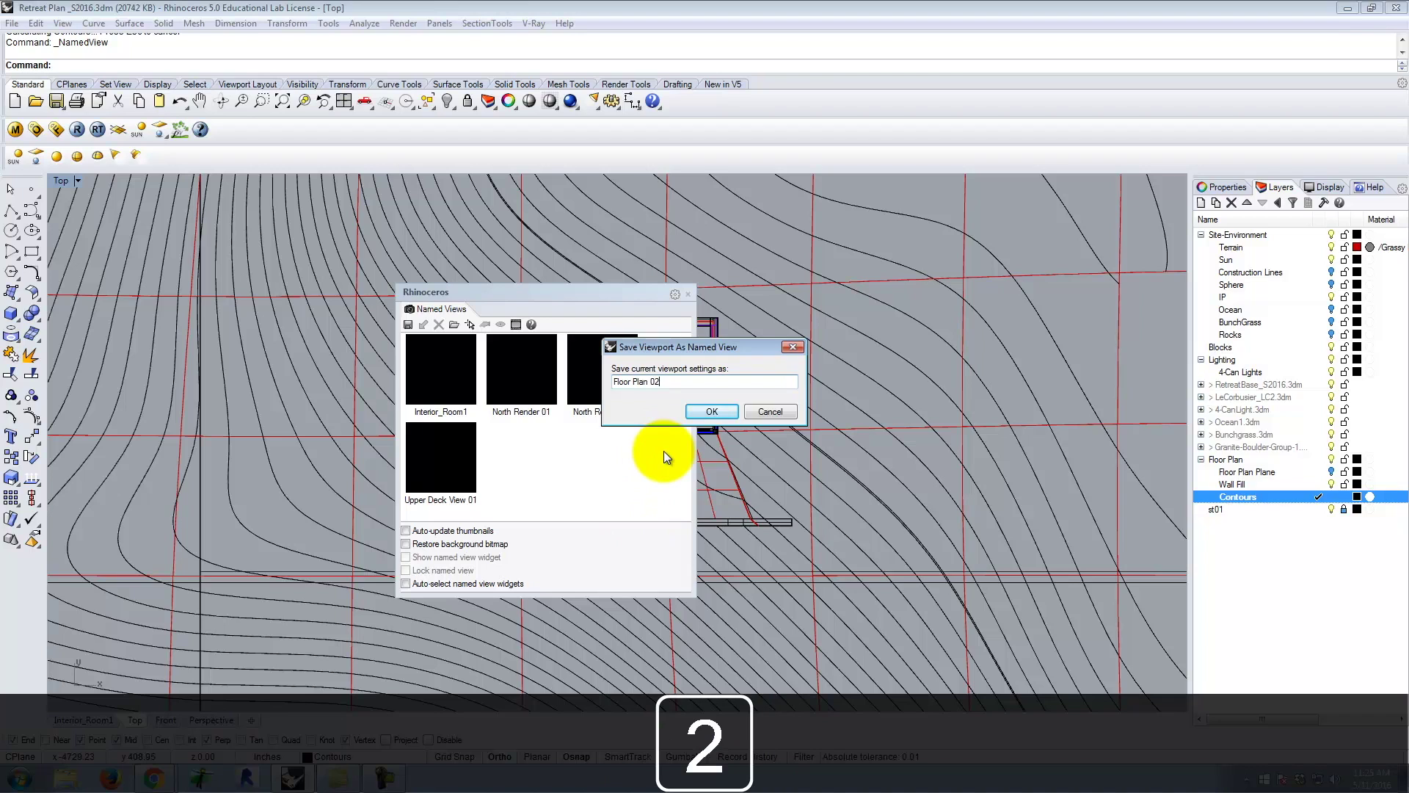
{"action": "left_click", "coordinate": [721, 411]}
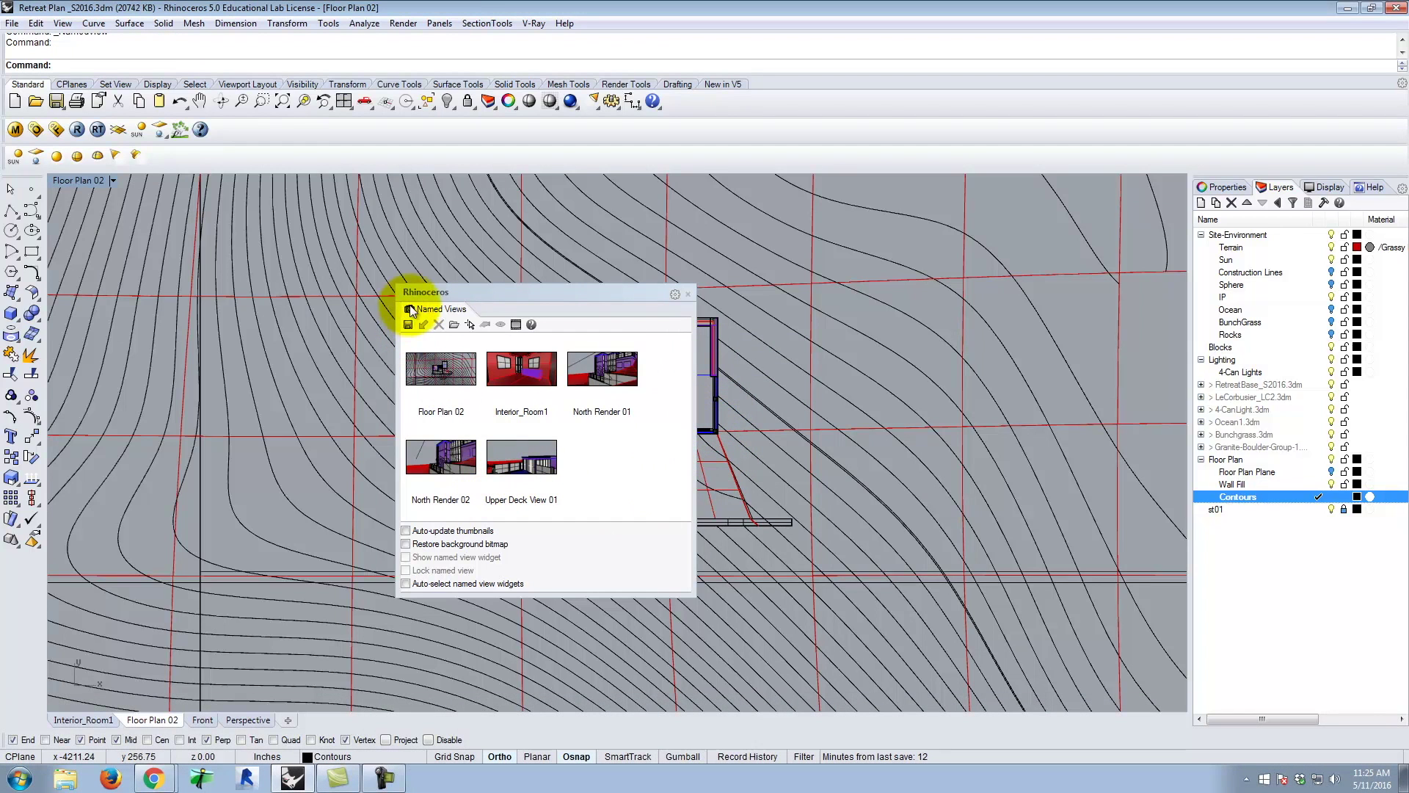
{"action": "left_click", "coordinate": [687, 295]}
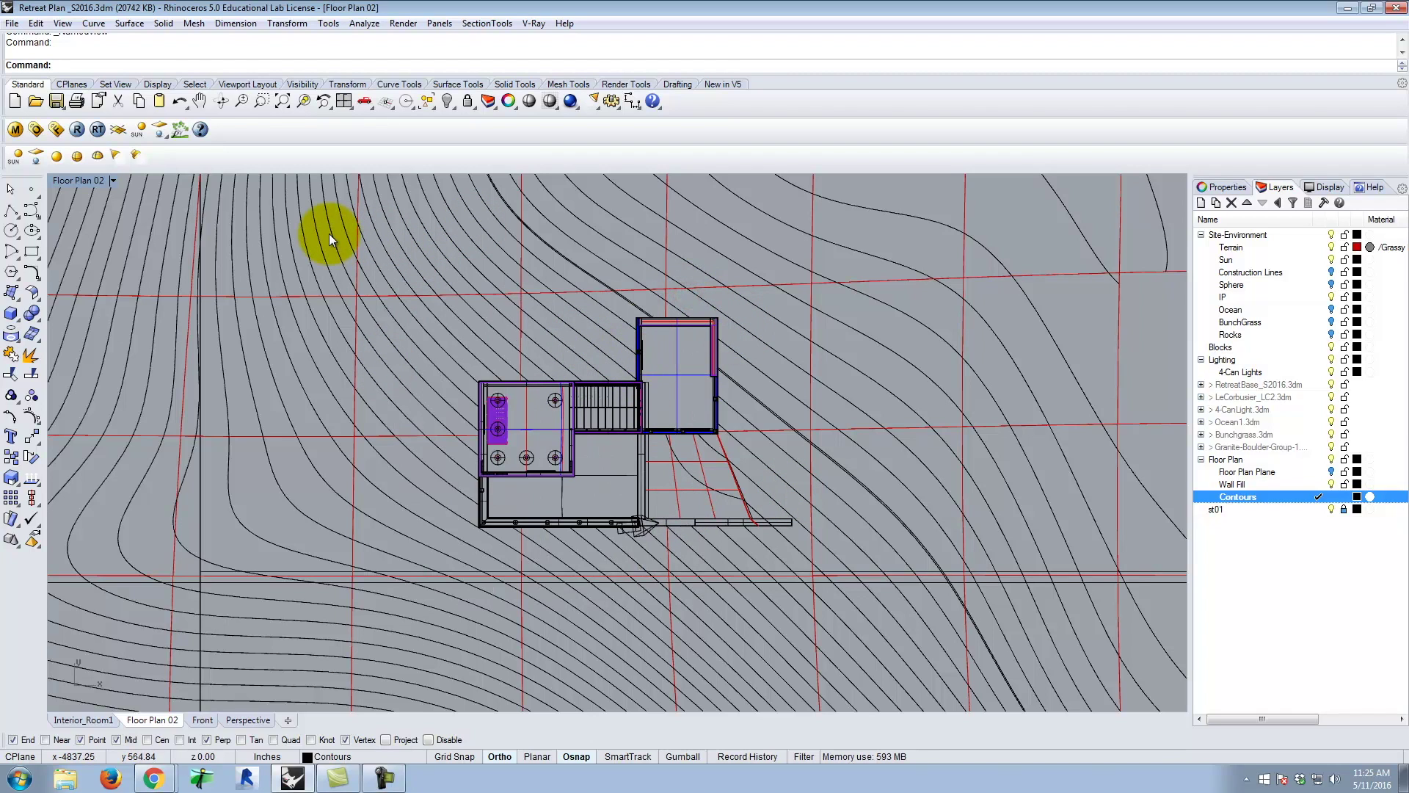
- Try to enable section st01 in the viewport named Top with stViewSections
{"action": "type", "text": "StView"}
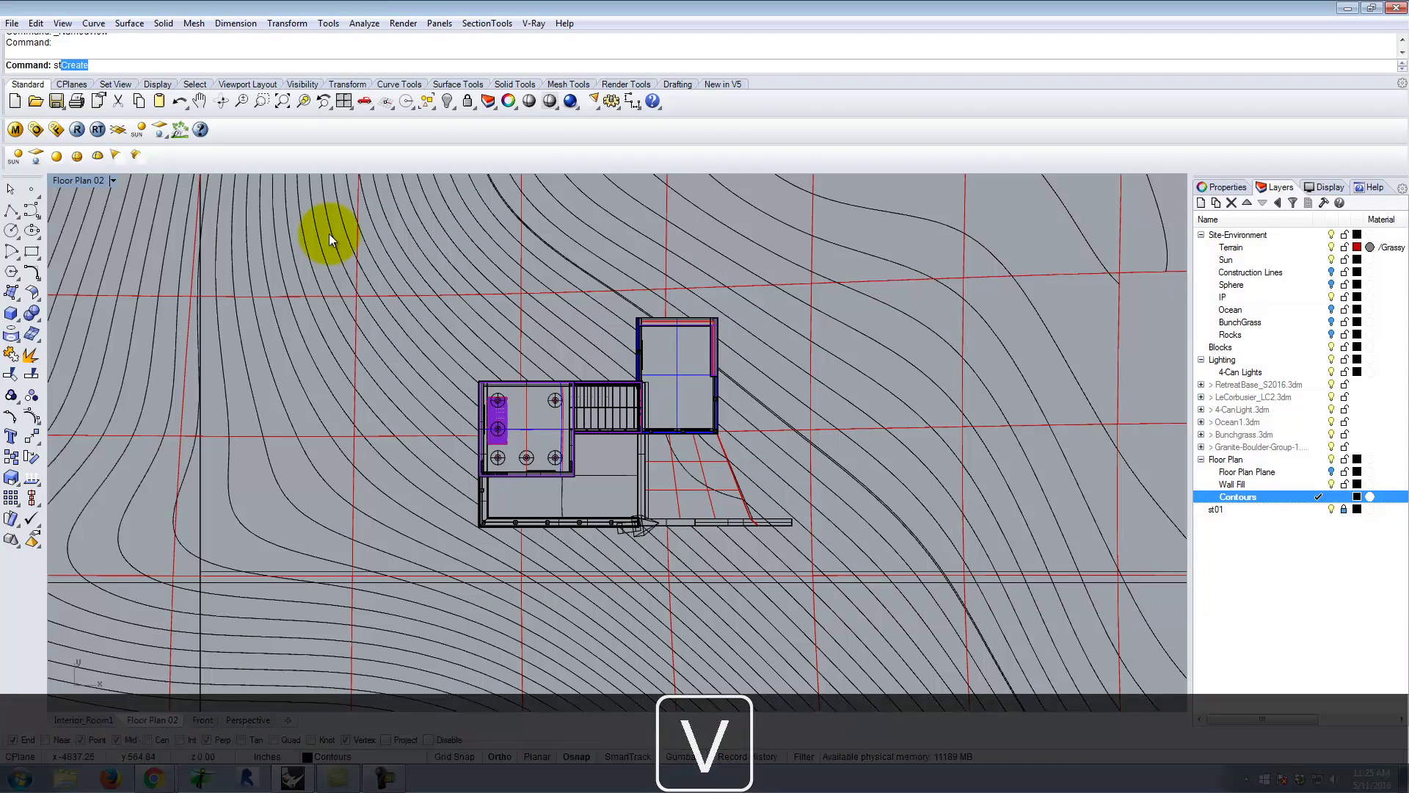
{"action": "key", "text": "Return"}
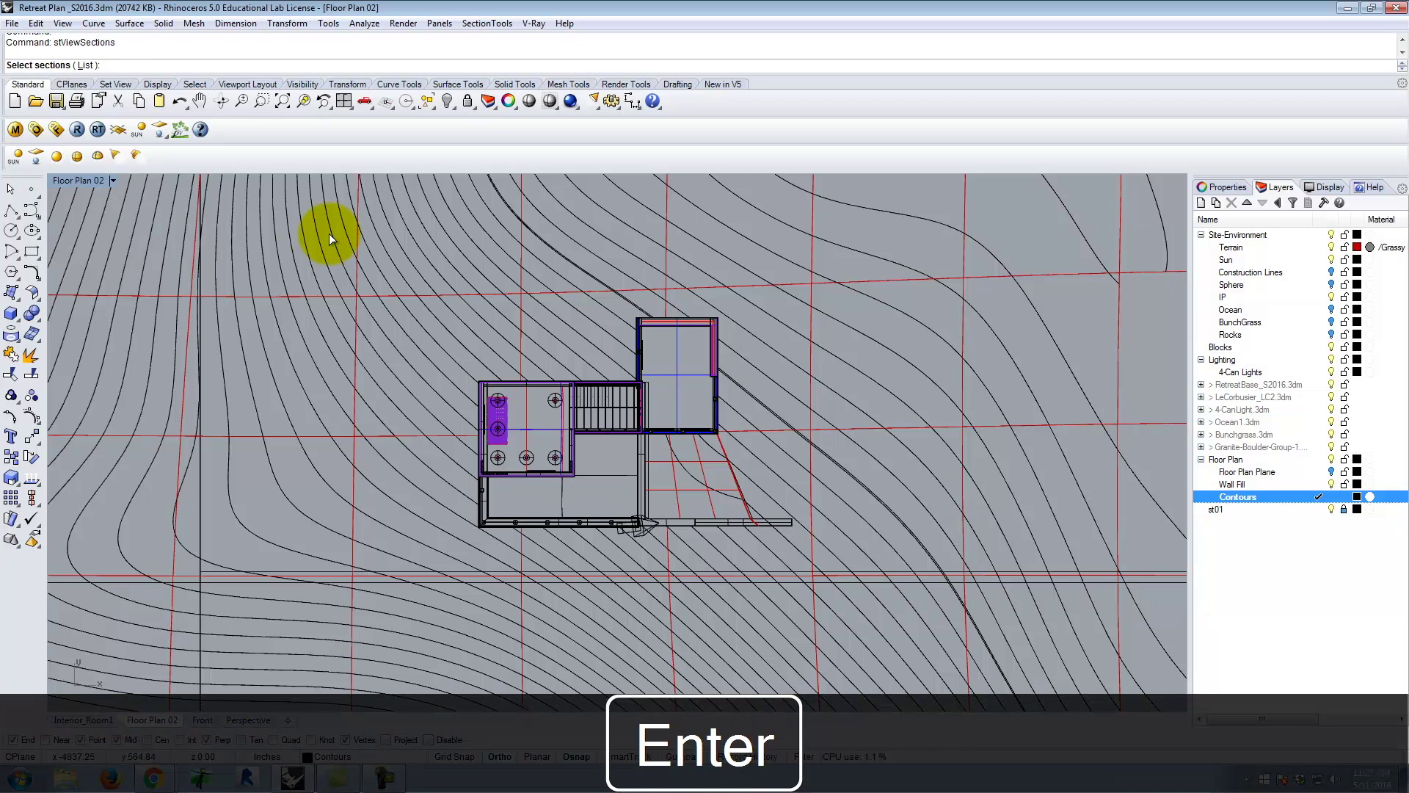
{"action": "left_click", "coordinate": [86, 66]}
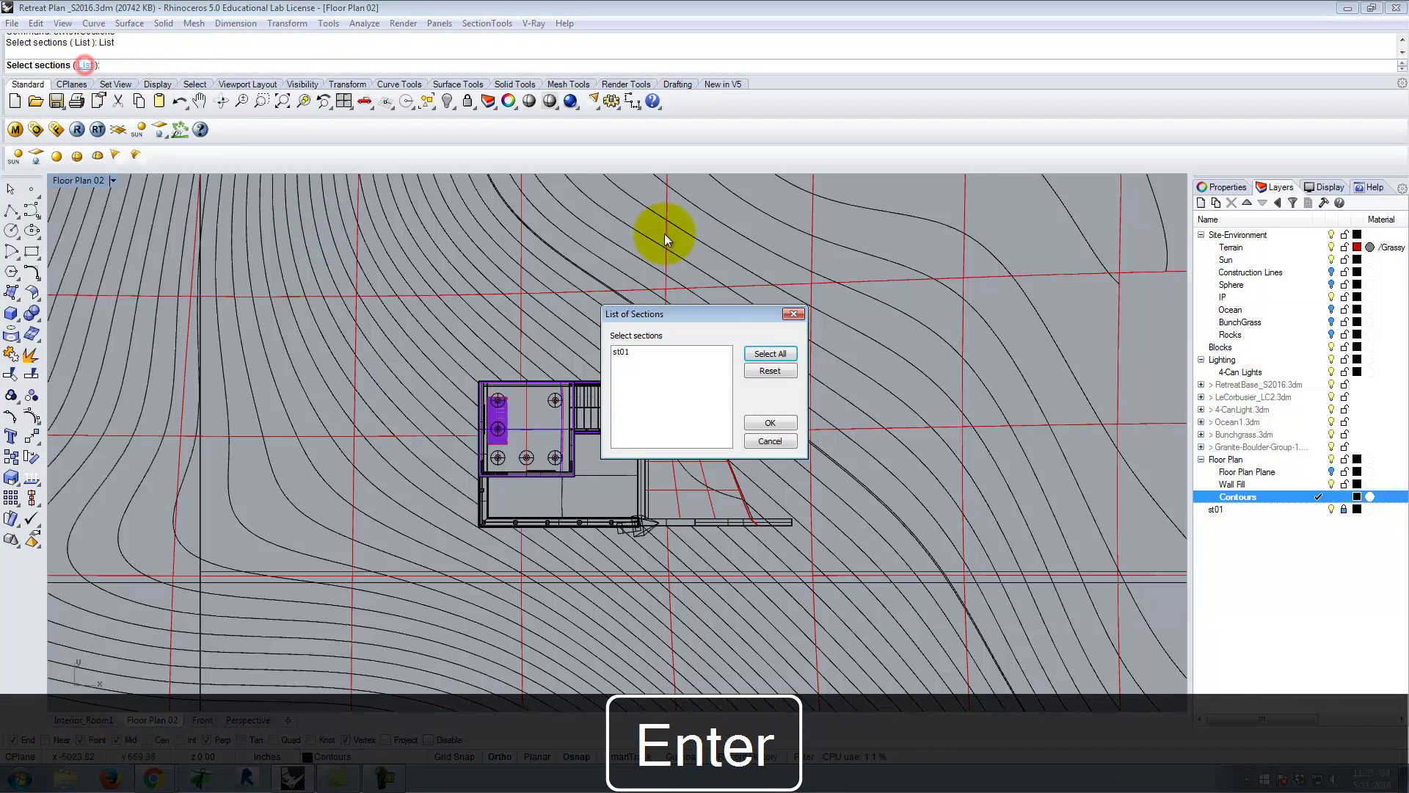
{"action": "left_click", "coordinate": [622, 352]}
{"action": "left_click", "coordinate": [784, 425]}
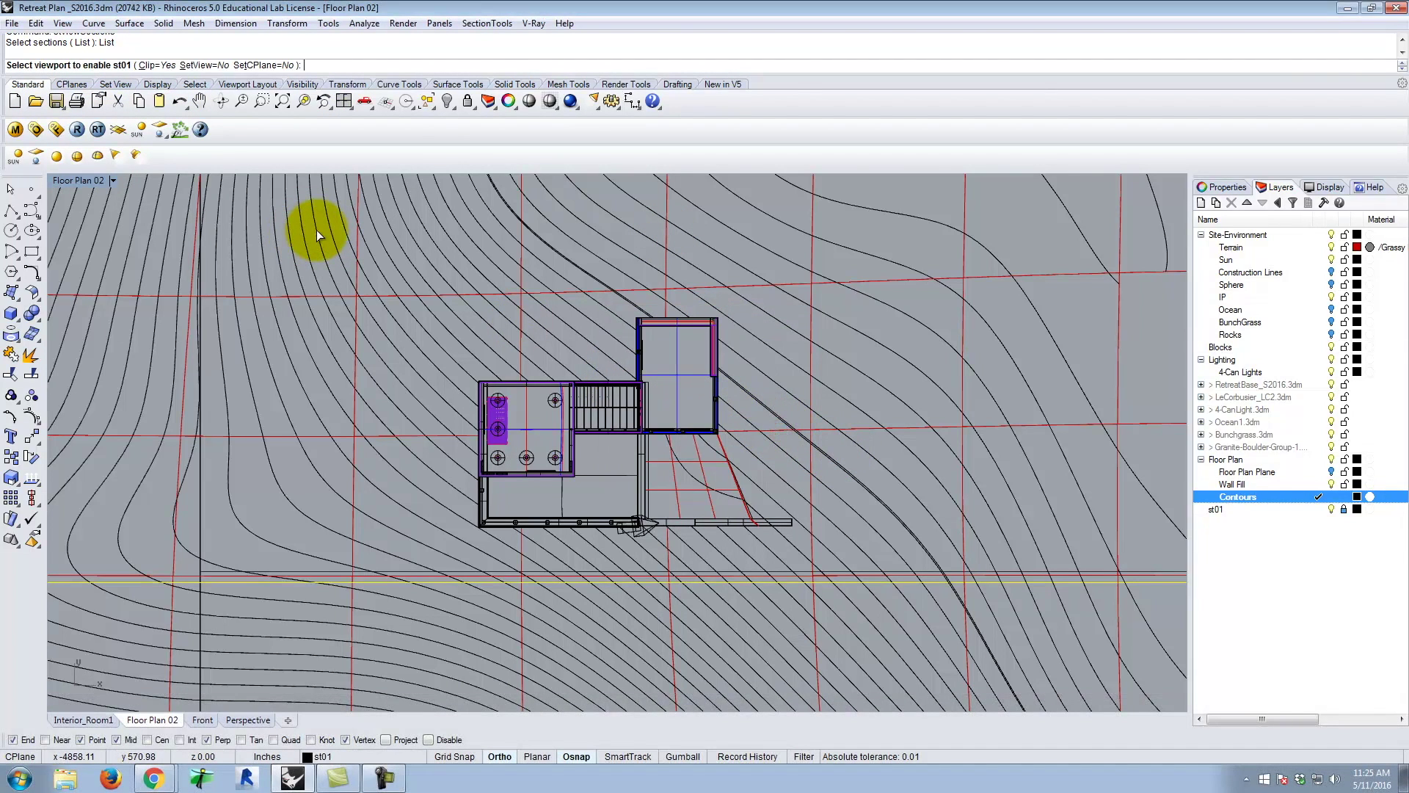
{"action": "type", "text": "Top"}
{"action": "key", "text": "Return"}
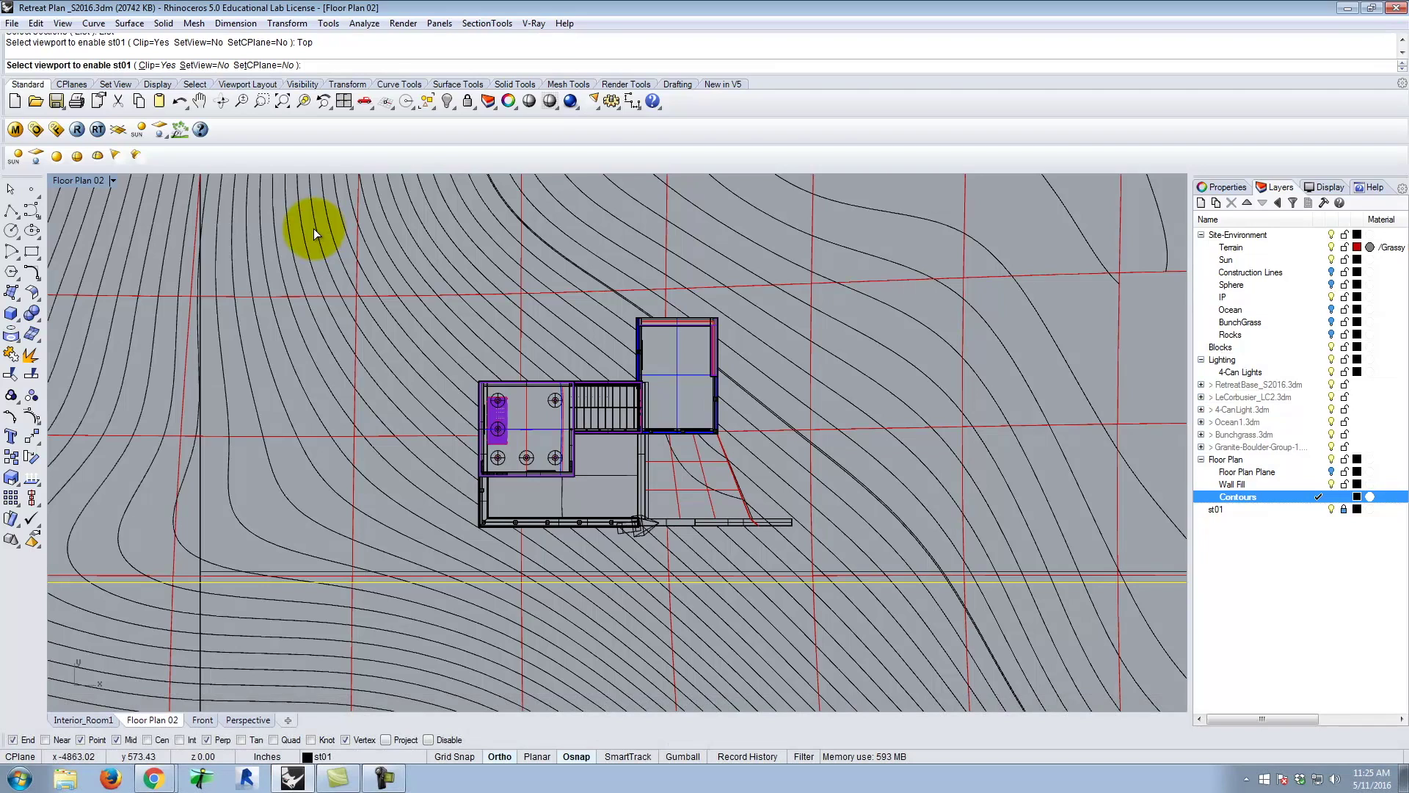
{"action": "key", "text": "Escape"}
- Save the current viewport as another named view, FloorPlan02, without spaces in the name
{"action": "left_click", "coordinate": [114, 182]}
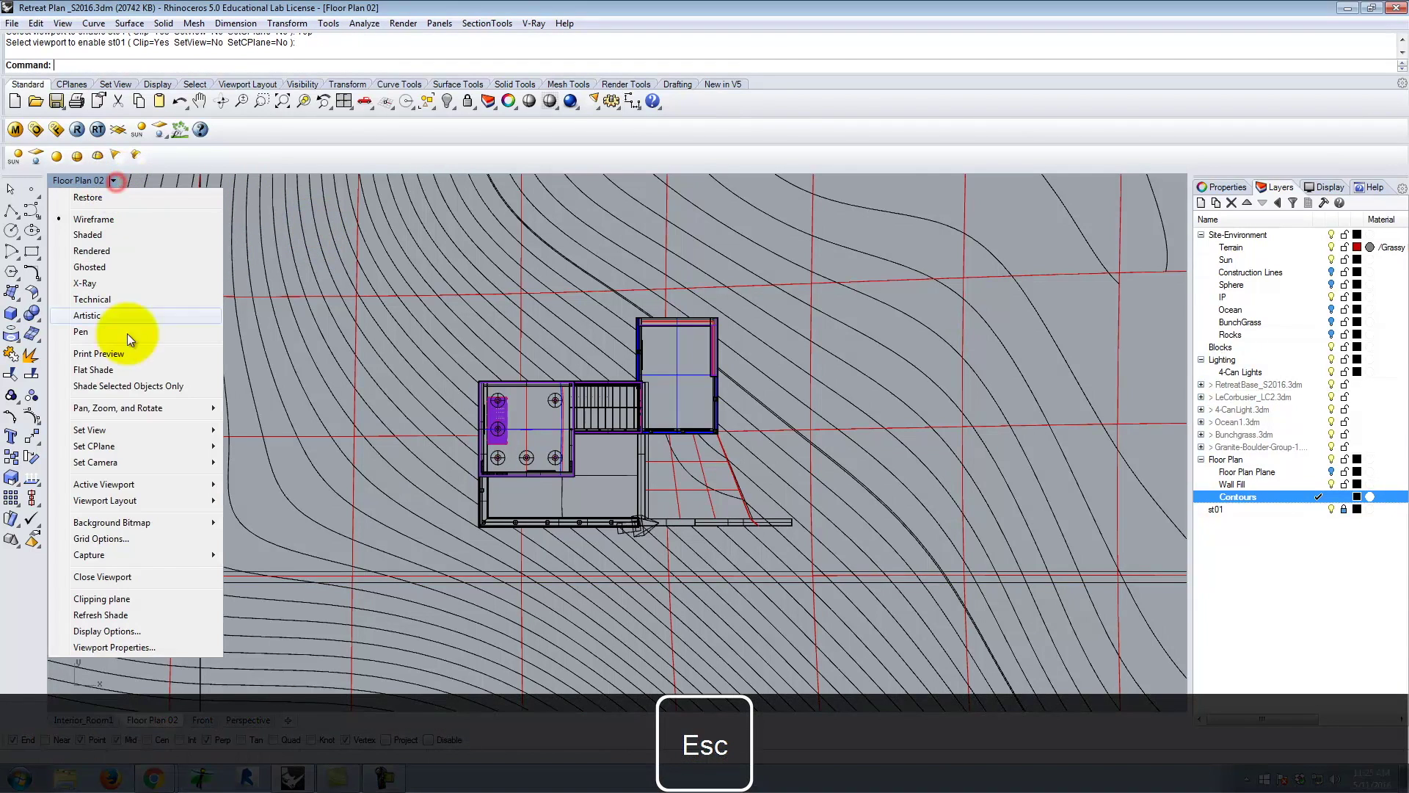
{"action": "mouse_move", "coordinate": [128, 427]}
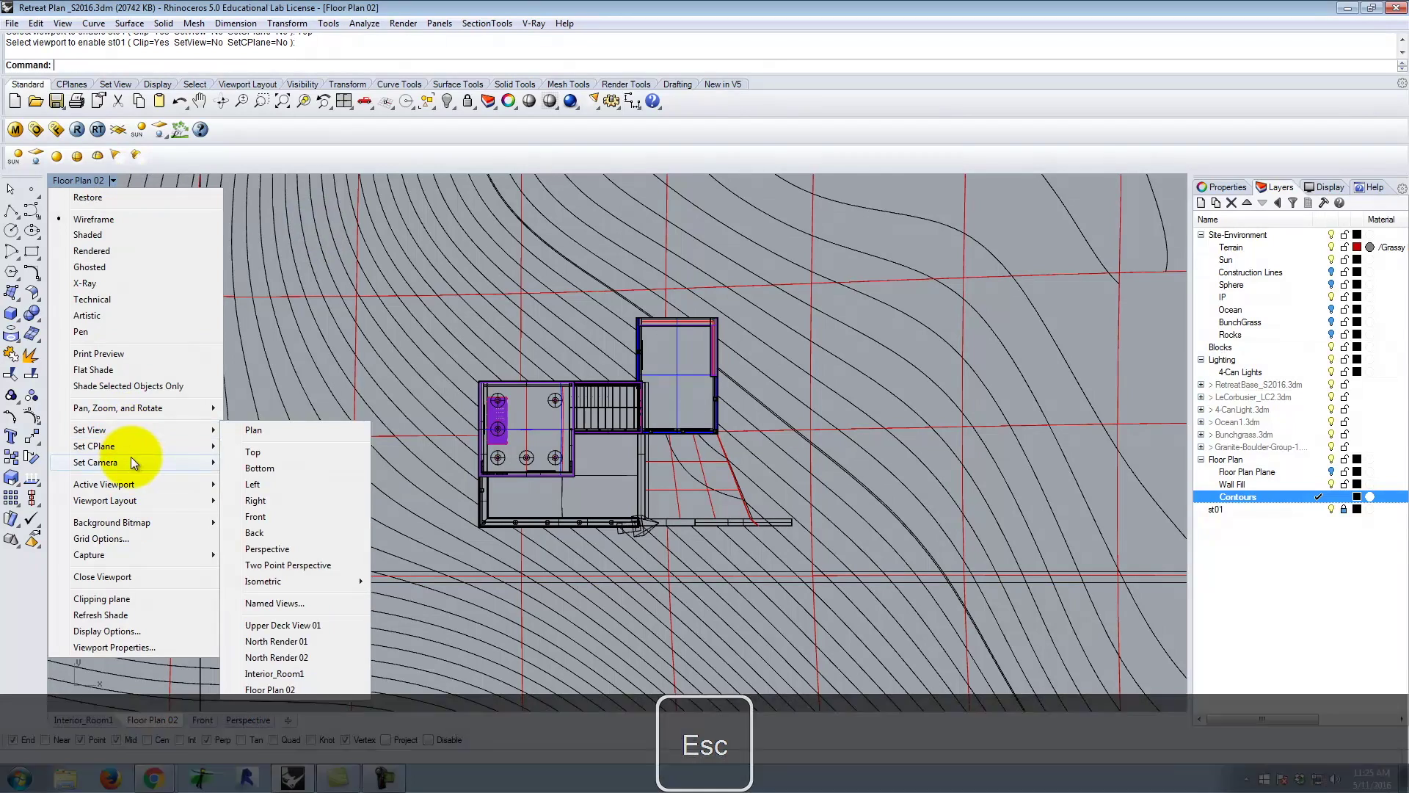
{"action": "left_click", "coordinate": [273, 603]}
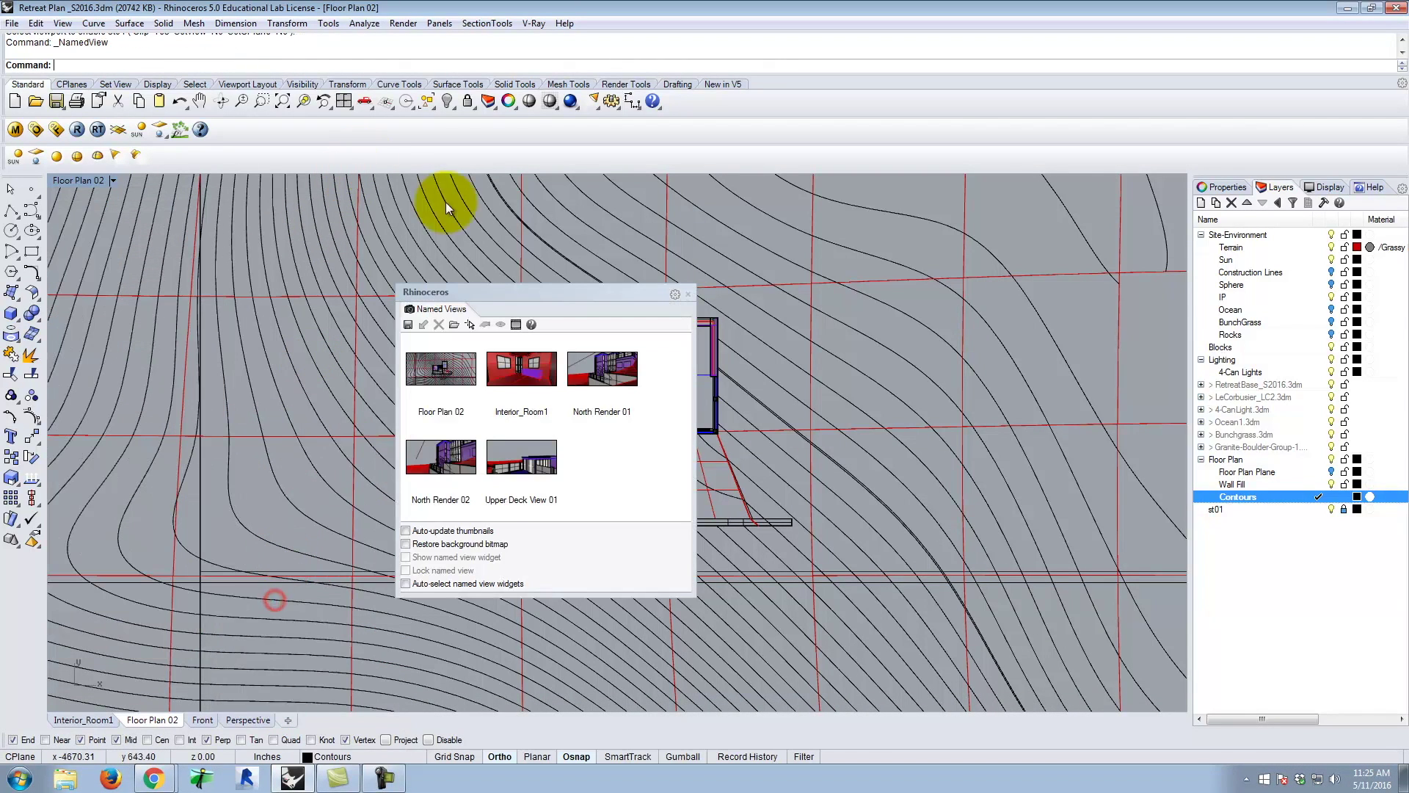
{"action": "left_click", "coordinate": [406, 322]}
{"action": "left_click", "coordinate": [633, 380]}
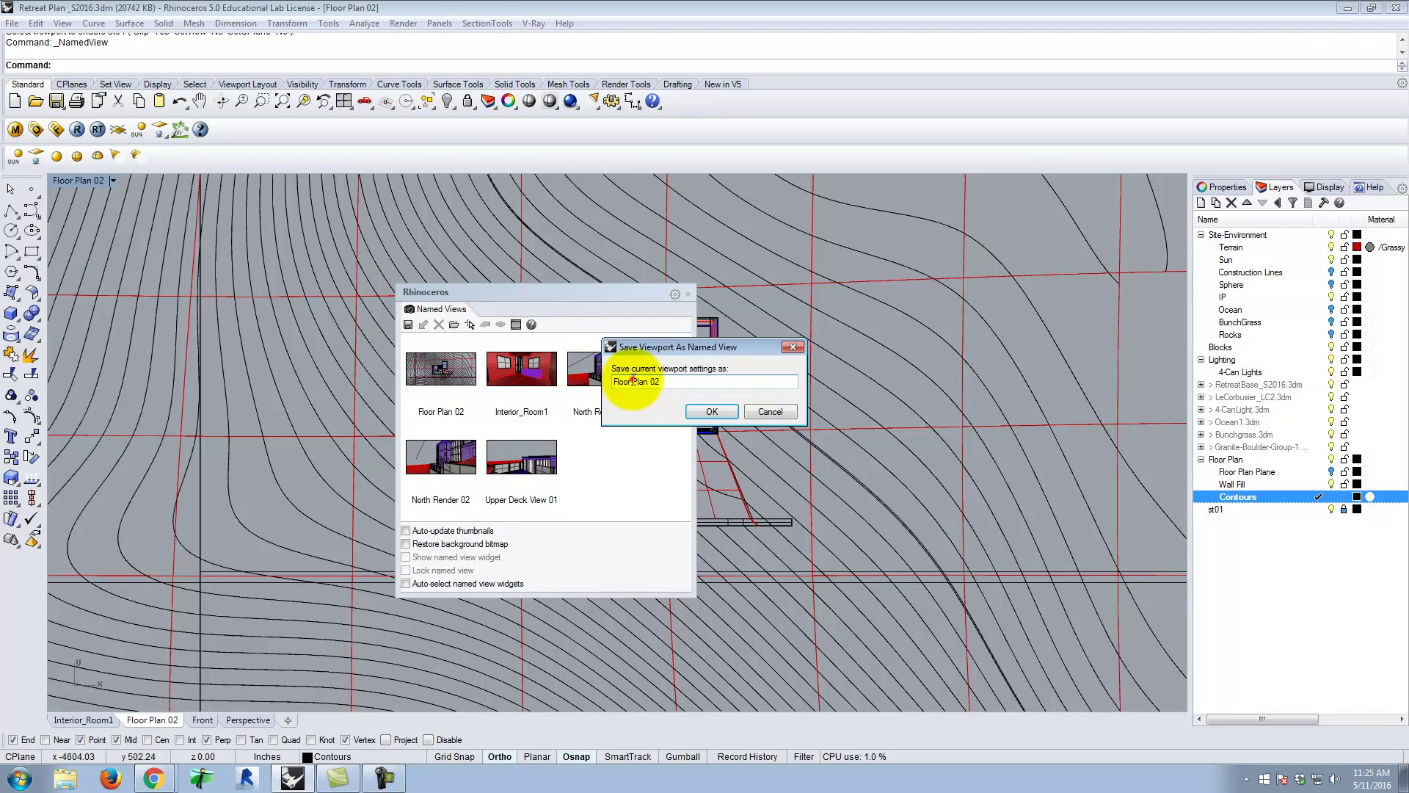
{"action": "key", "text": "BackSpace"}
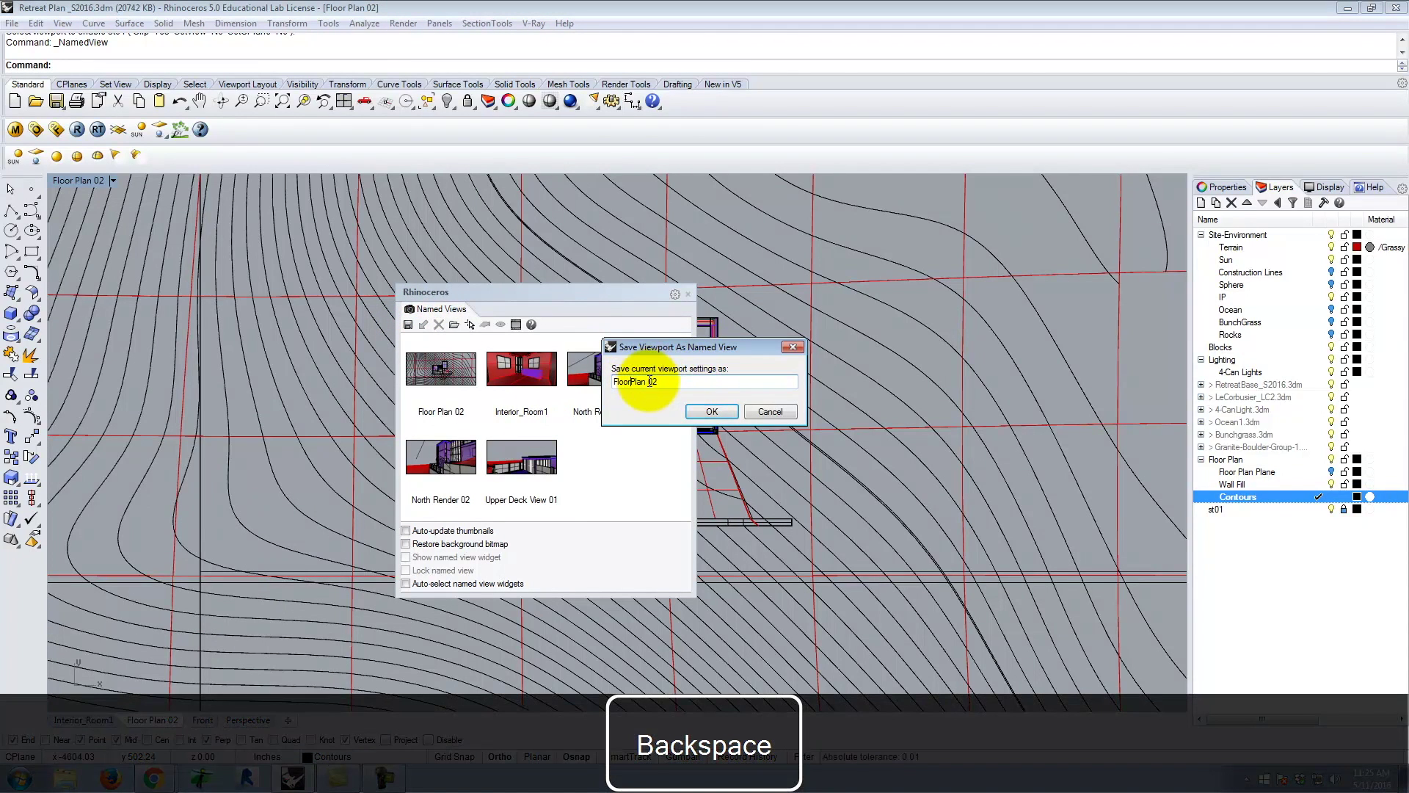
{"action": "left_click", "coordinate": [712, 412]}
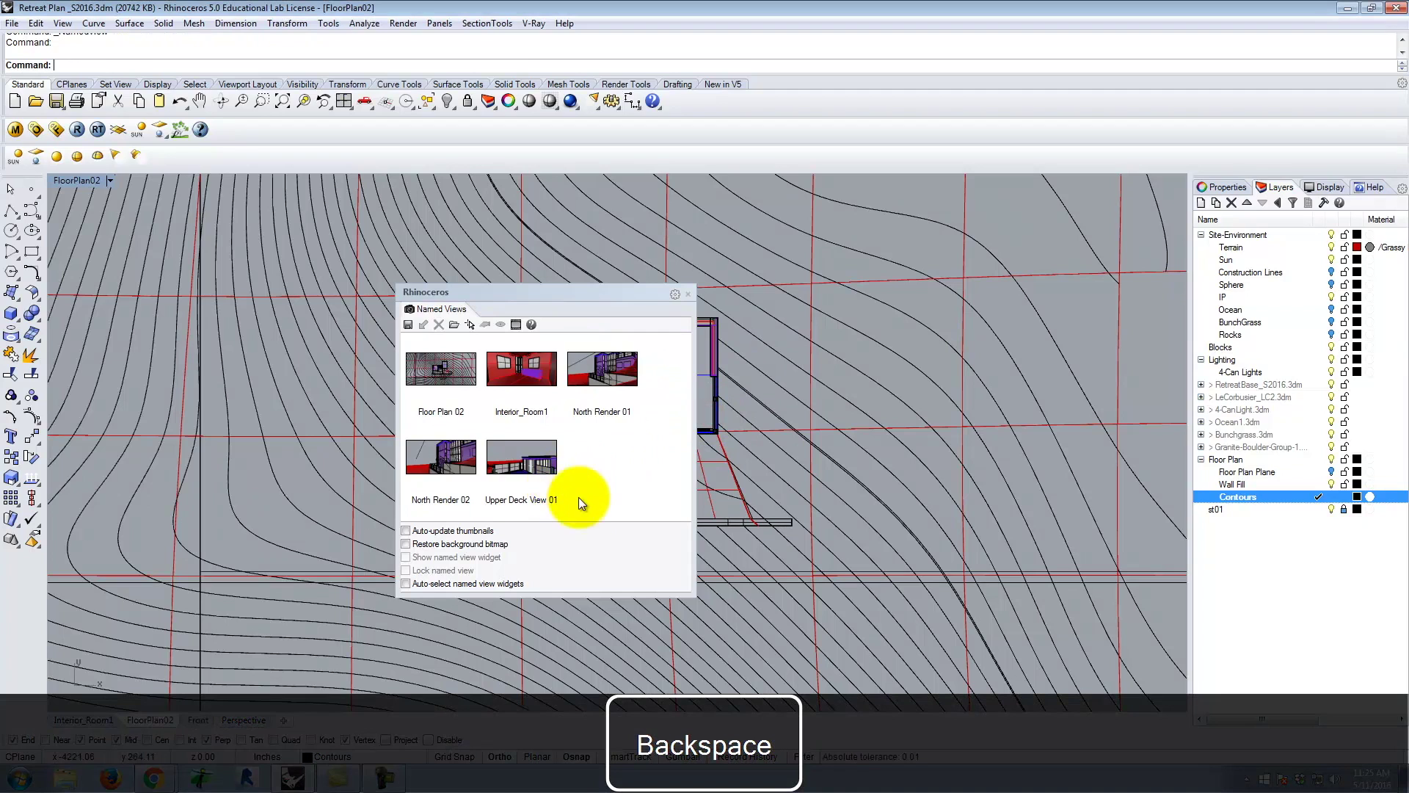
{"action": "left_click", "coordinate": [686, 294]}
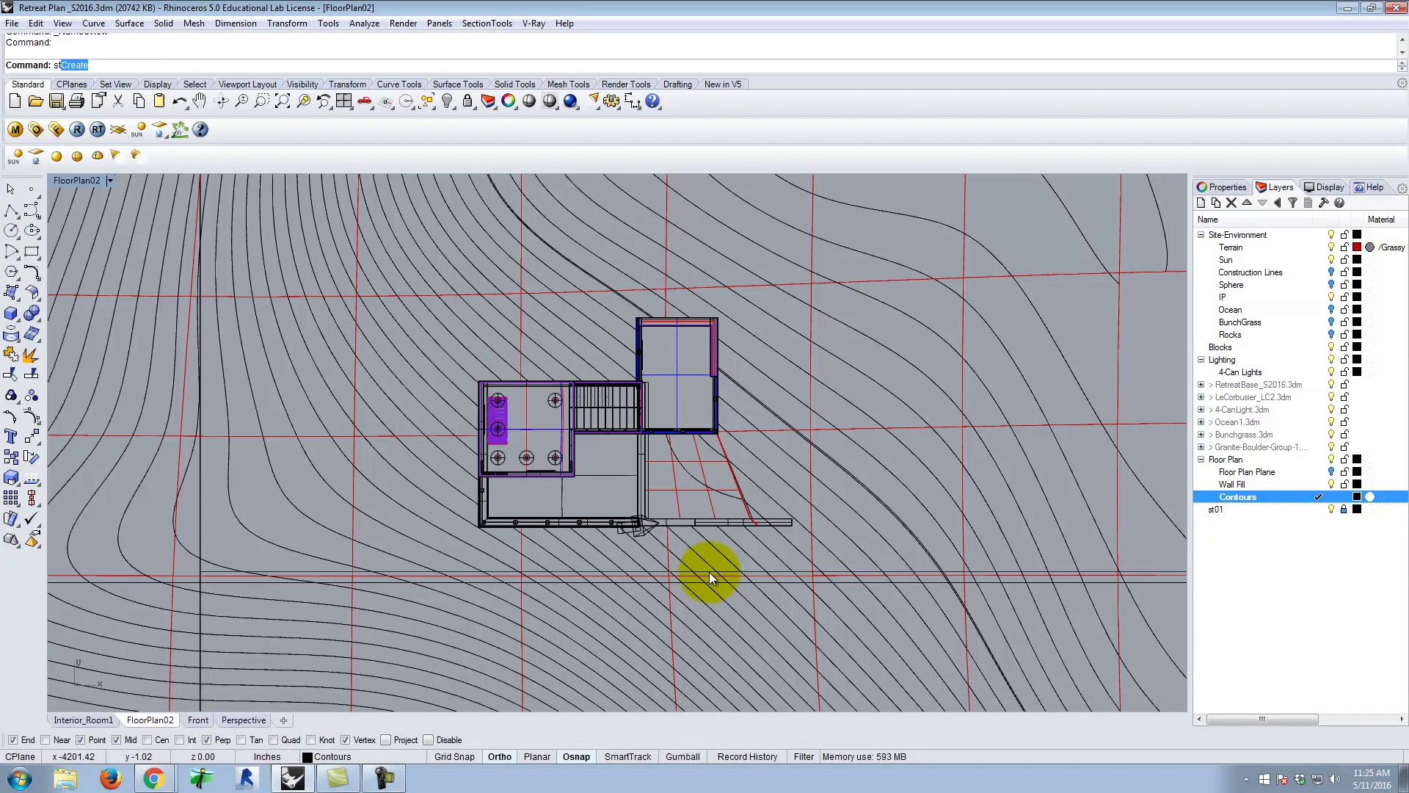
- Enable section st01 with clipping in the FloorPlan02 viewport using stViewSections
{"action": "type", "text": "VW"}
{"action": "key", "text": "Return"}
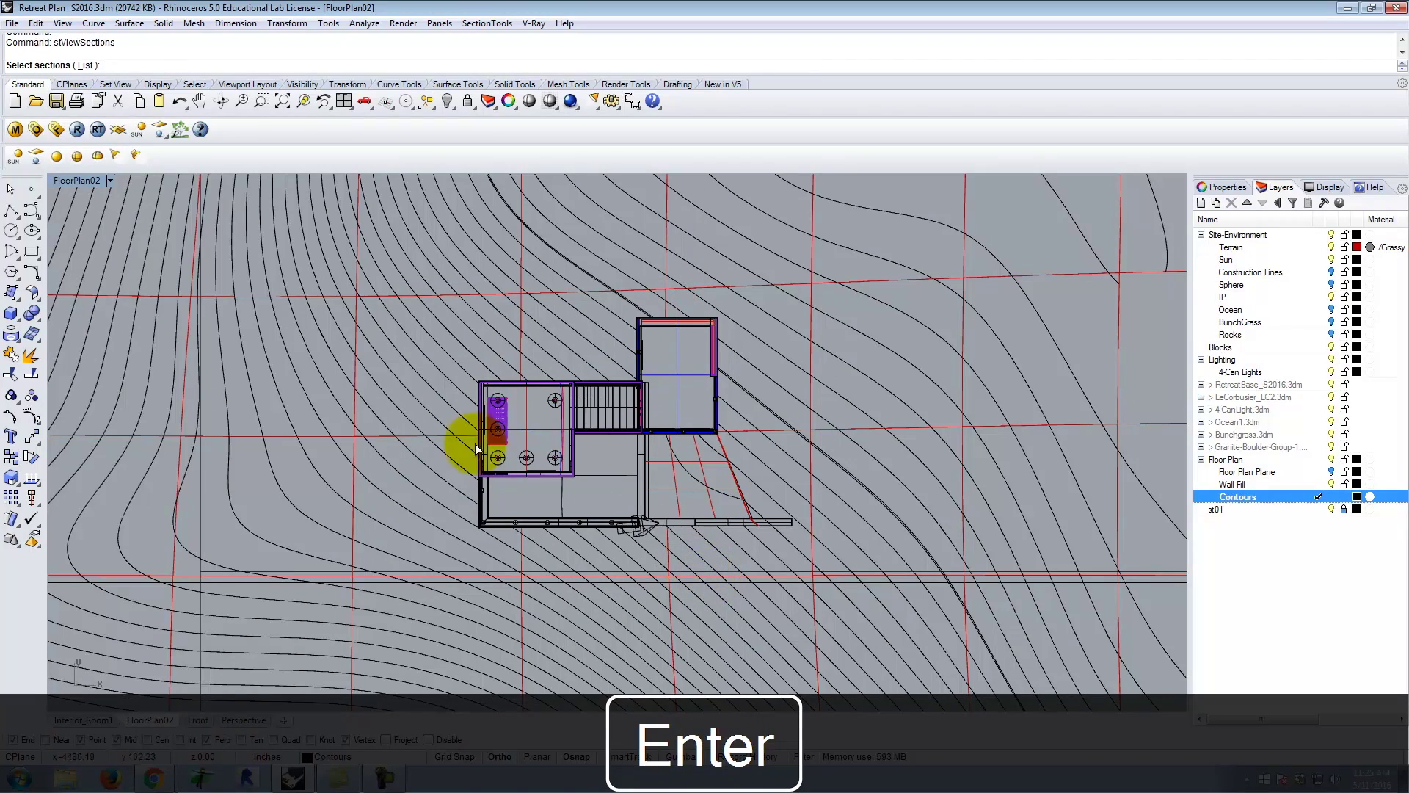
{"action": "left_click", "coordinate": [86, 65]}
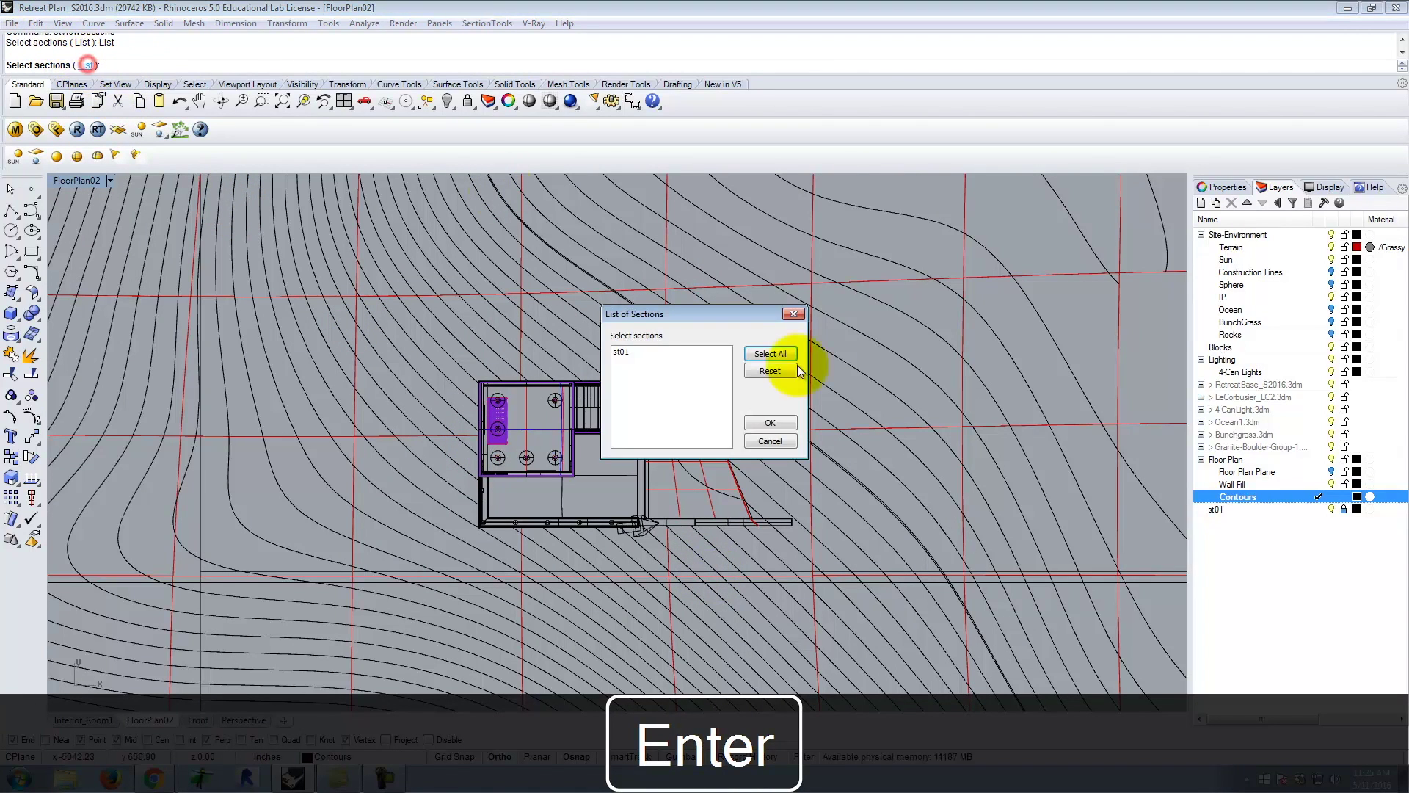
{"action": "left_click", "coordinate": [621, 352]}
{"action": "left_click", "coordinate": [771, 423]}
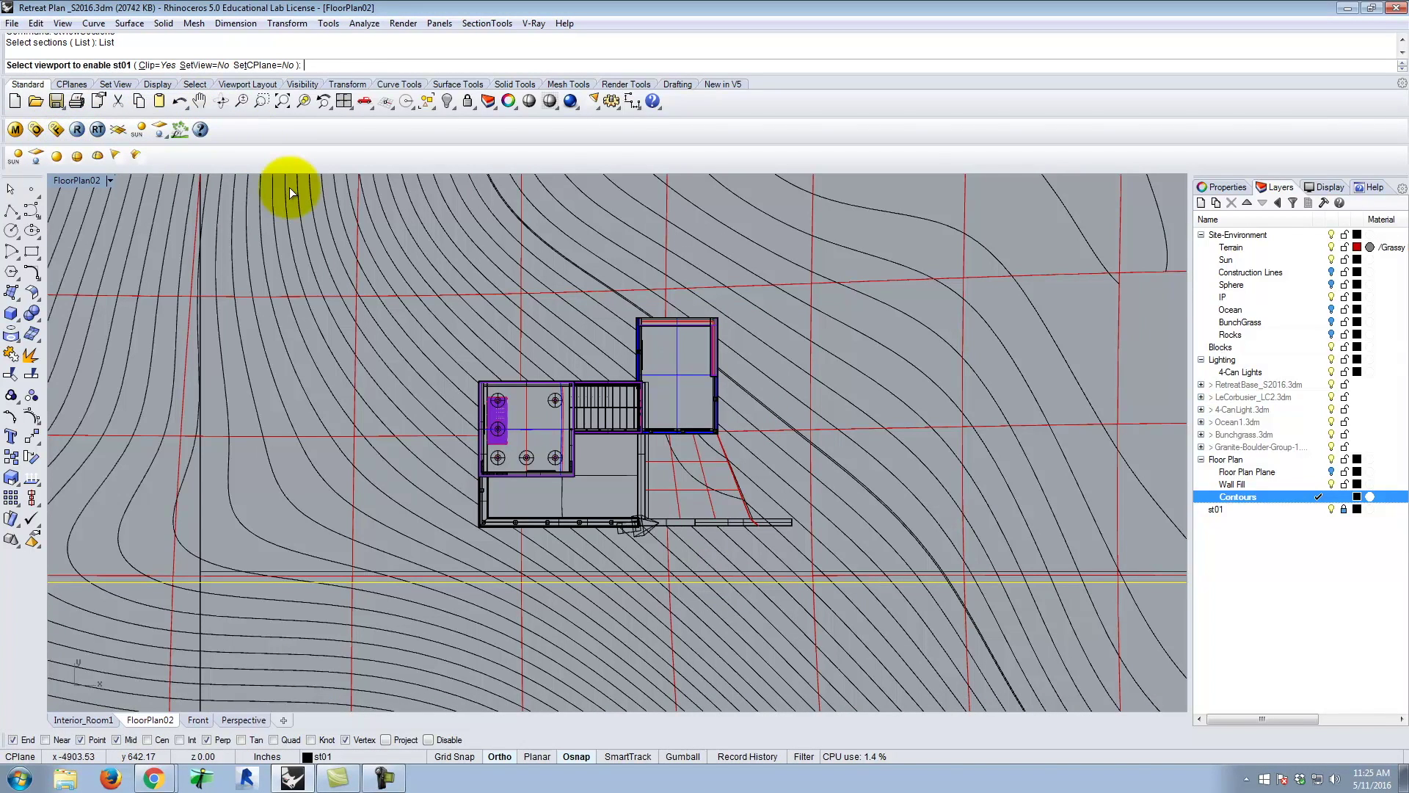
{"action": "key", "text": "BackSpace"}
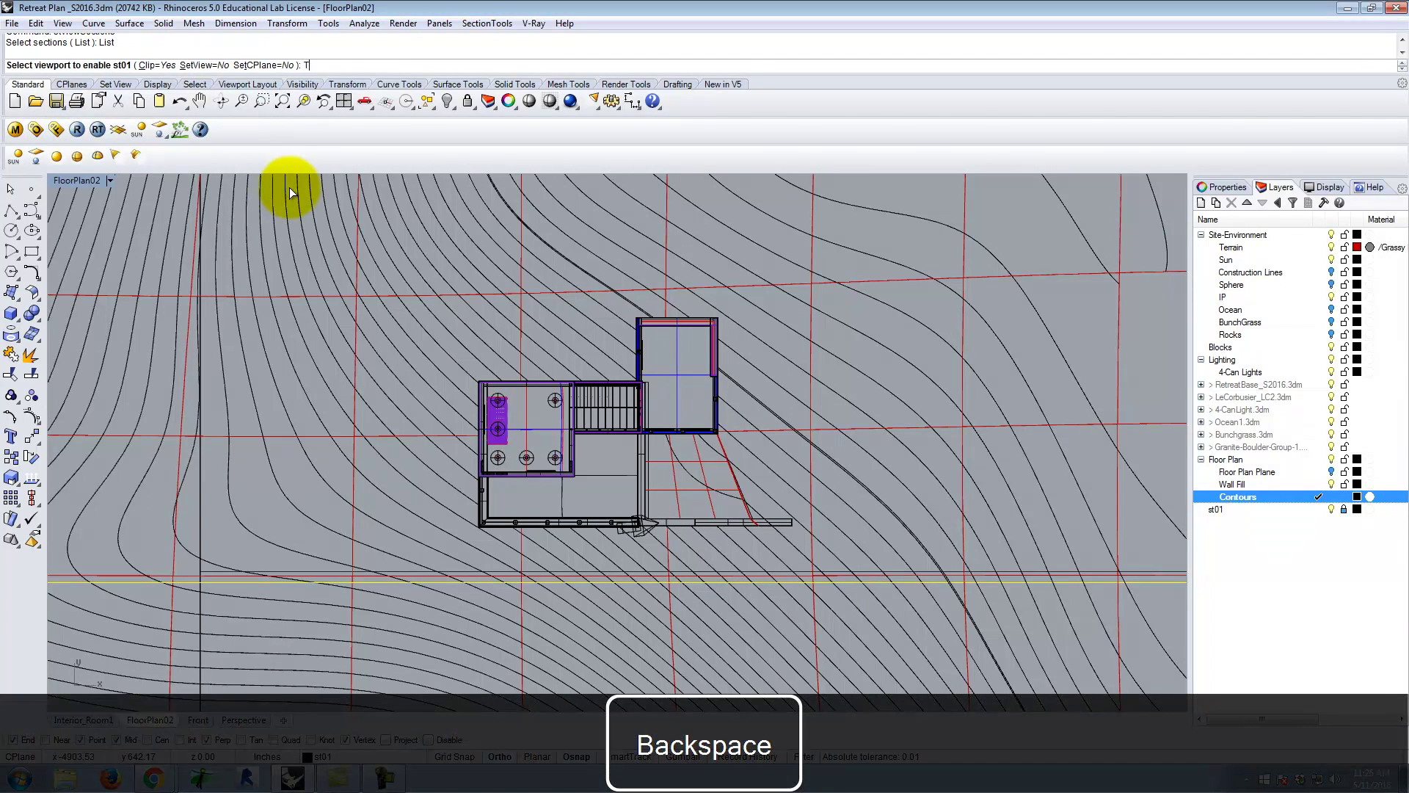
{"action": "type", "text": "FloorPlan02"}
{"action": "key", "text": "Return"}
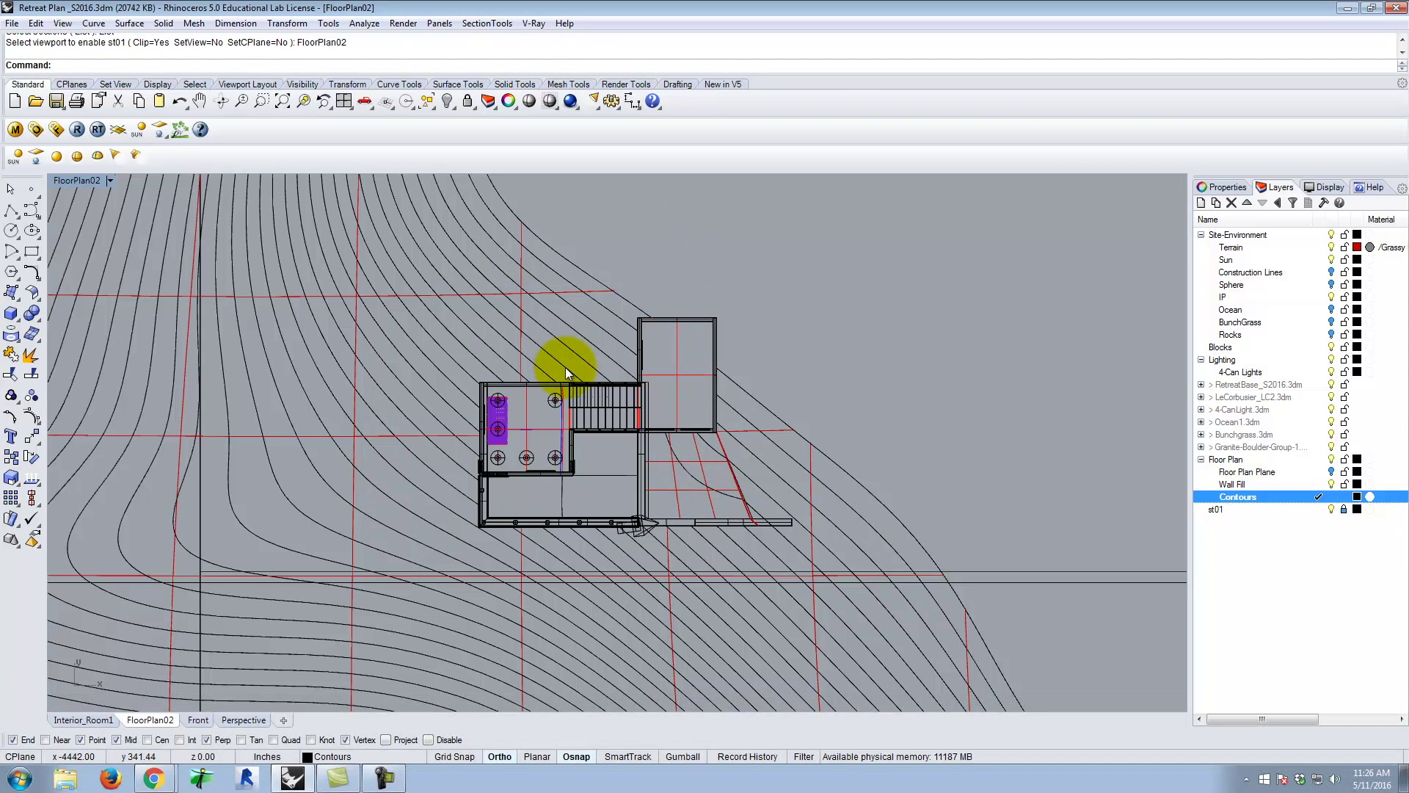
- Return to the four-view layout and maximize the Perspective view, showing the building on the terrain
{"action": "double_click", "coordinate": [66, 180]}
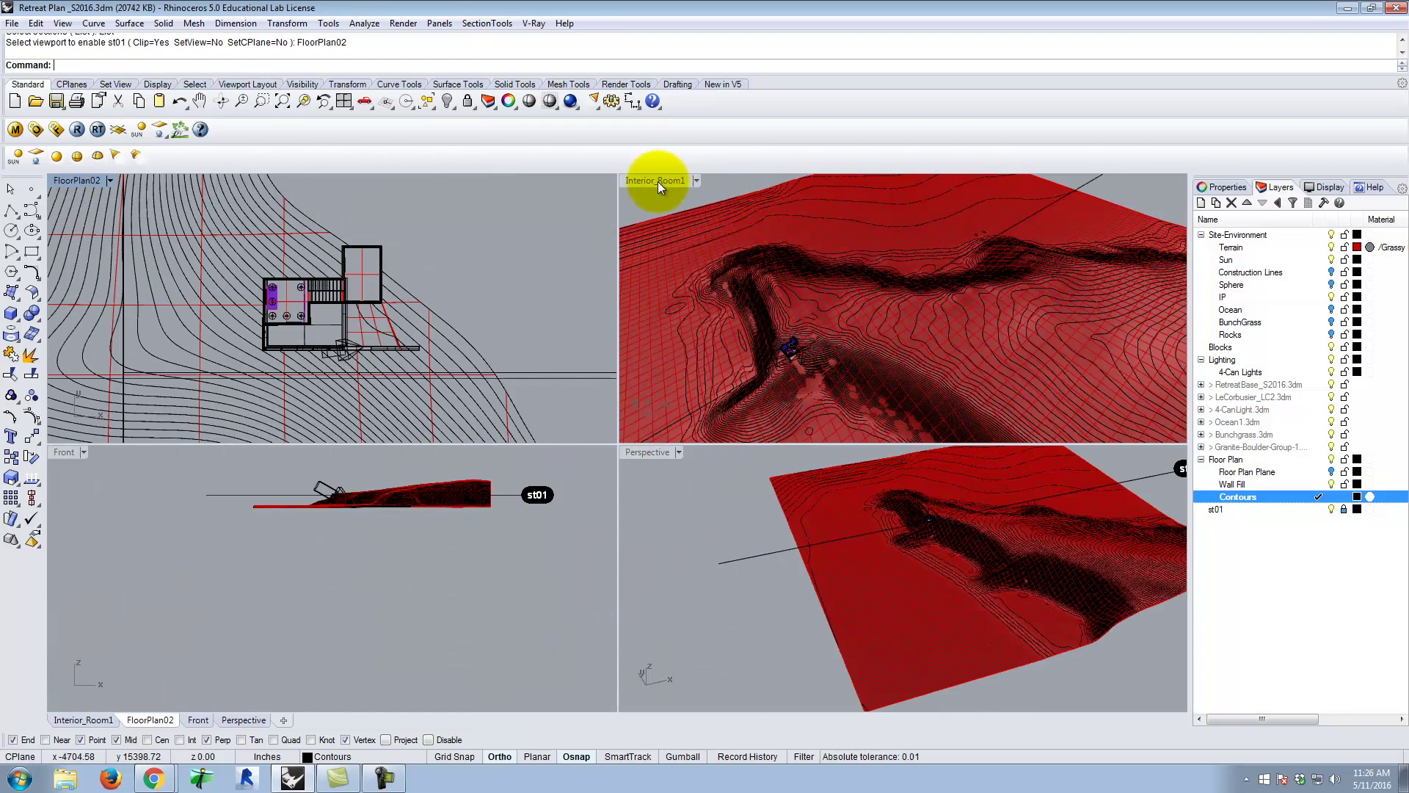
{"action": "double_click", "coordinate": [648, 450]}
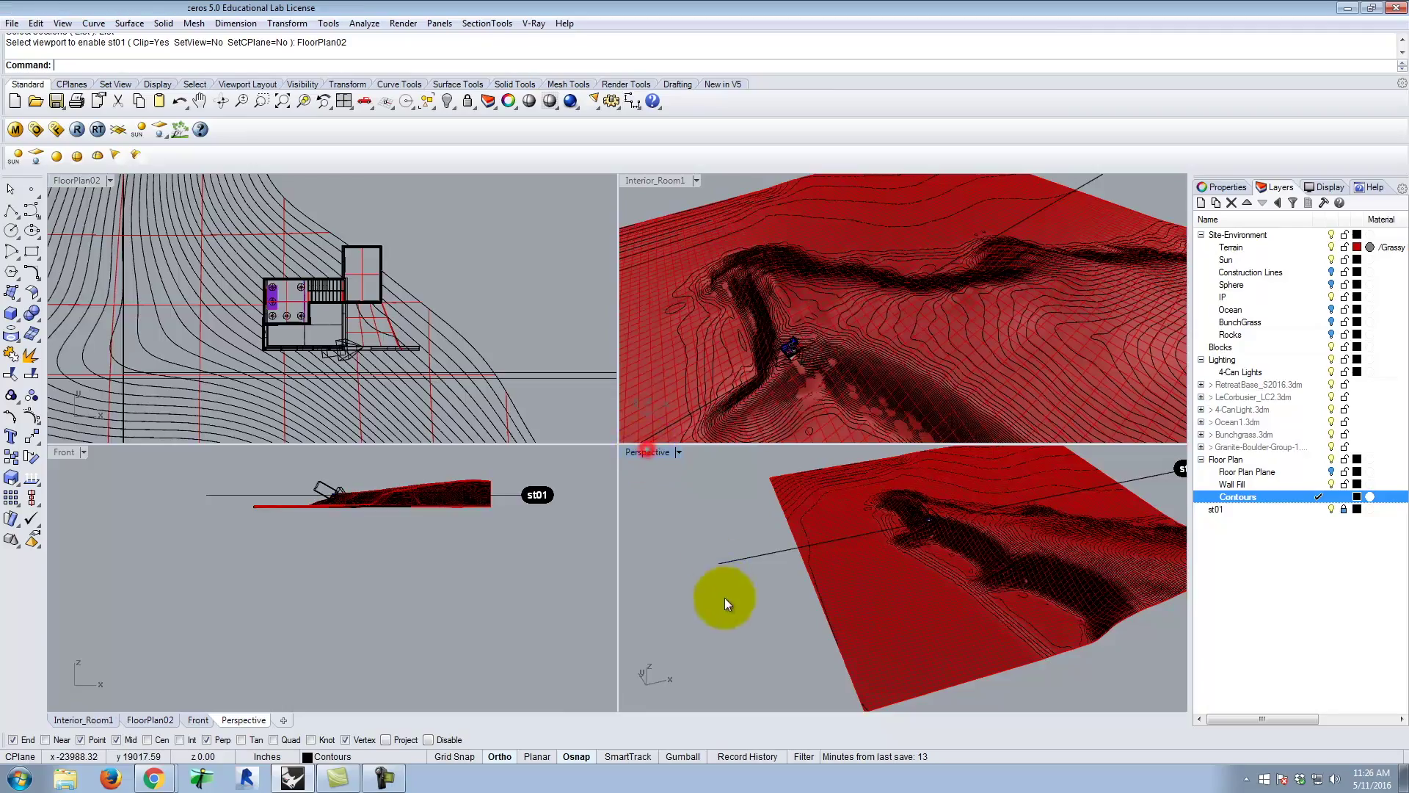
{"action": "right_click_drag", "start_coordinate": [664, 558], "coordinate": [686, 494]}
{"action": "scroll", "coordinate": [699, 463], "scroll_direction": "down", "scroll_amount": 5}
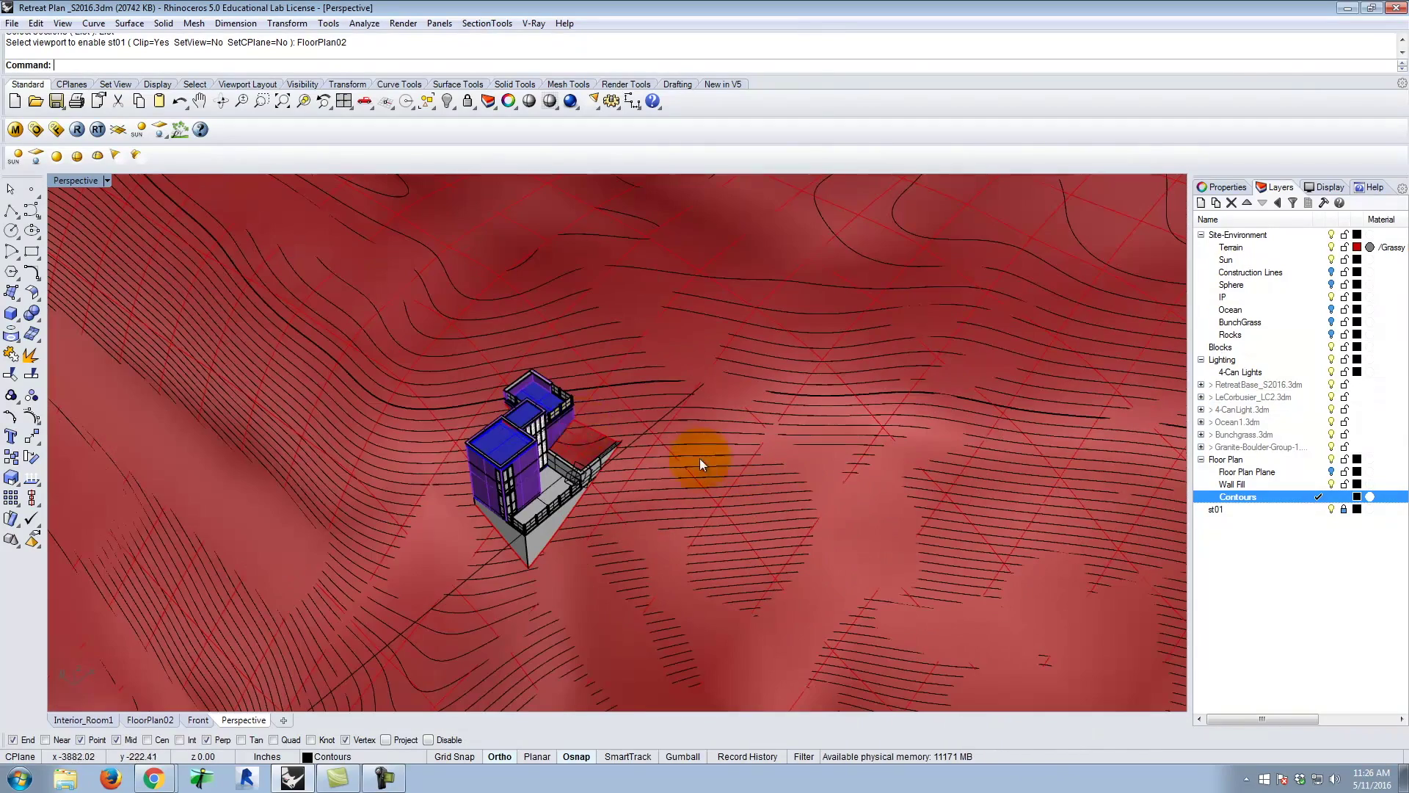
- Select the building, zoom to the selection and examine the surrounding terrain and its contours in Perspective
{"action": "left_click", "coordinate": [521, 428]}
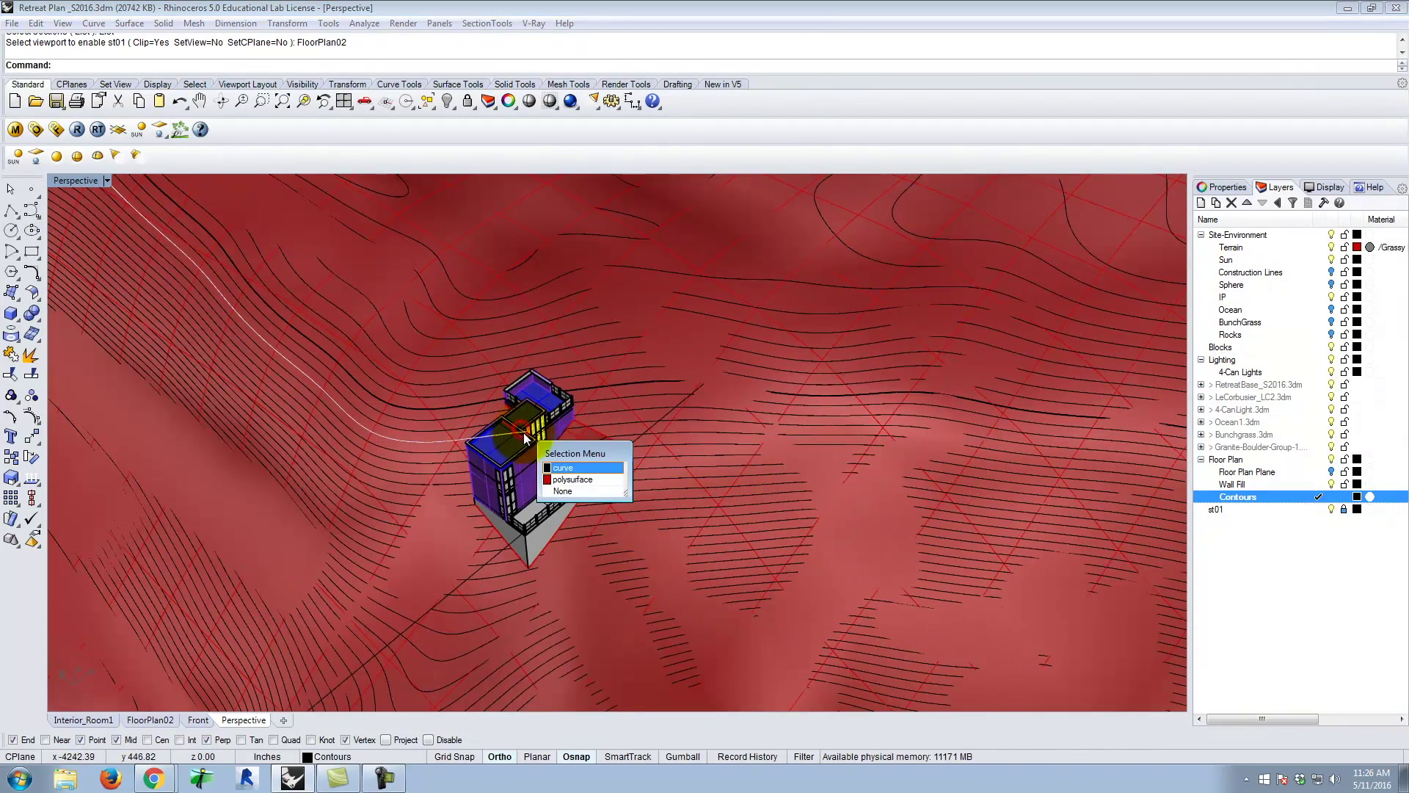
{"action": "left_click", "coordinate": [570, 473]}
{"action": "key", "text": "Escape"}
{"action": "left_click", "coordinate": [525, 487]}
{"action": "key", "text": "Return"}
{"action": "key", "text": "Return"}
{"action": "right_click_drag", "start_coordinate": [769, 483], "coordinate": [686, 486]}
{"action": "scroll", "coordinate": [699, 490], "scroll_direction": "down", "scroll_amount": 10}
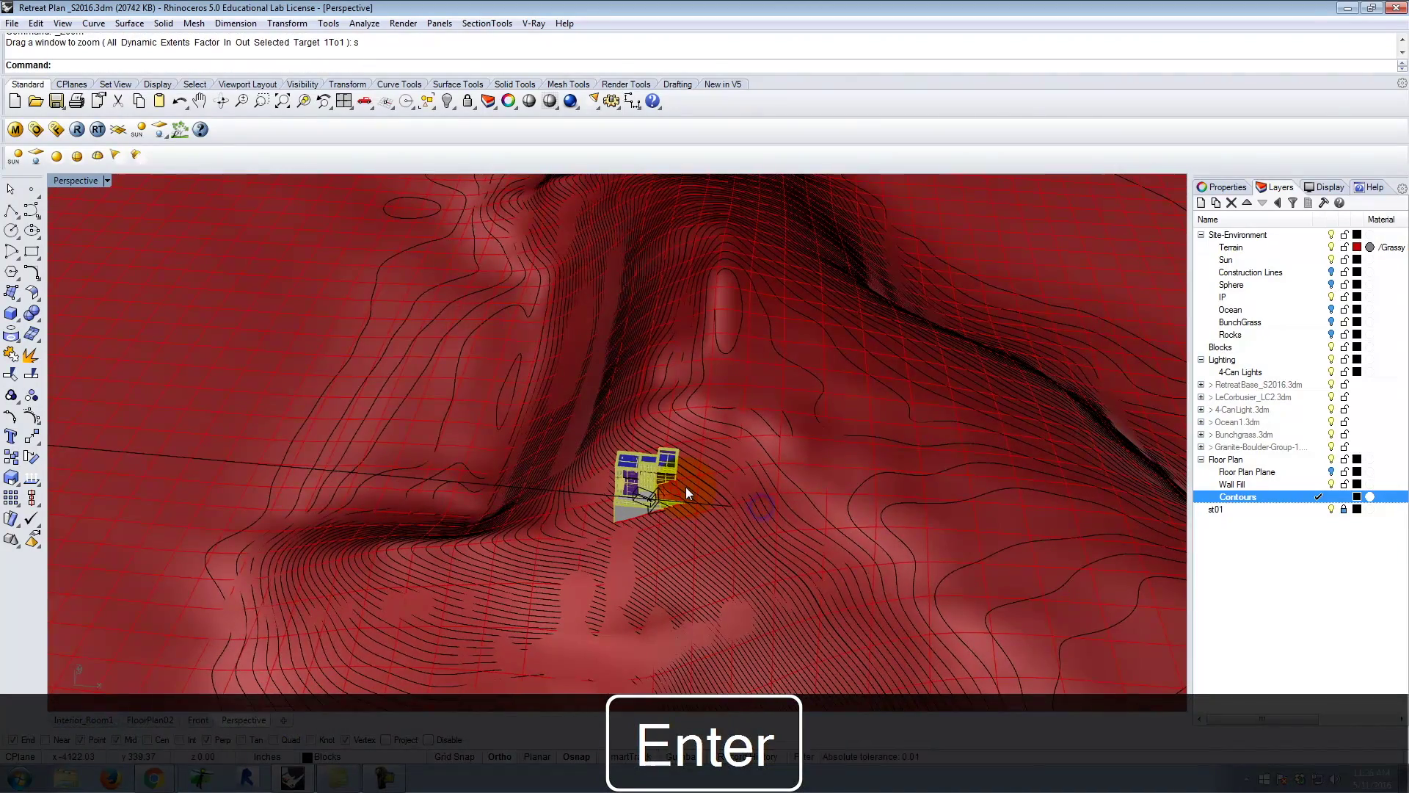
{"action": "scroll", "coordinate": [686, 487], "scroll_direction": "down", "scroll_amount": 5}
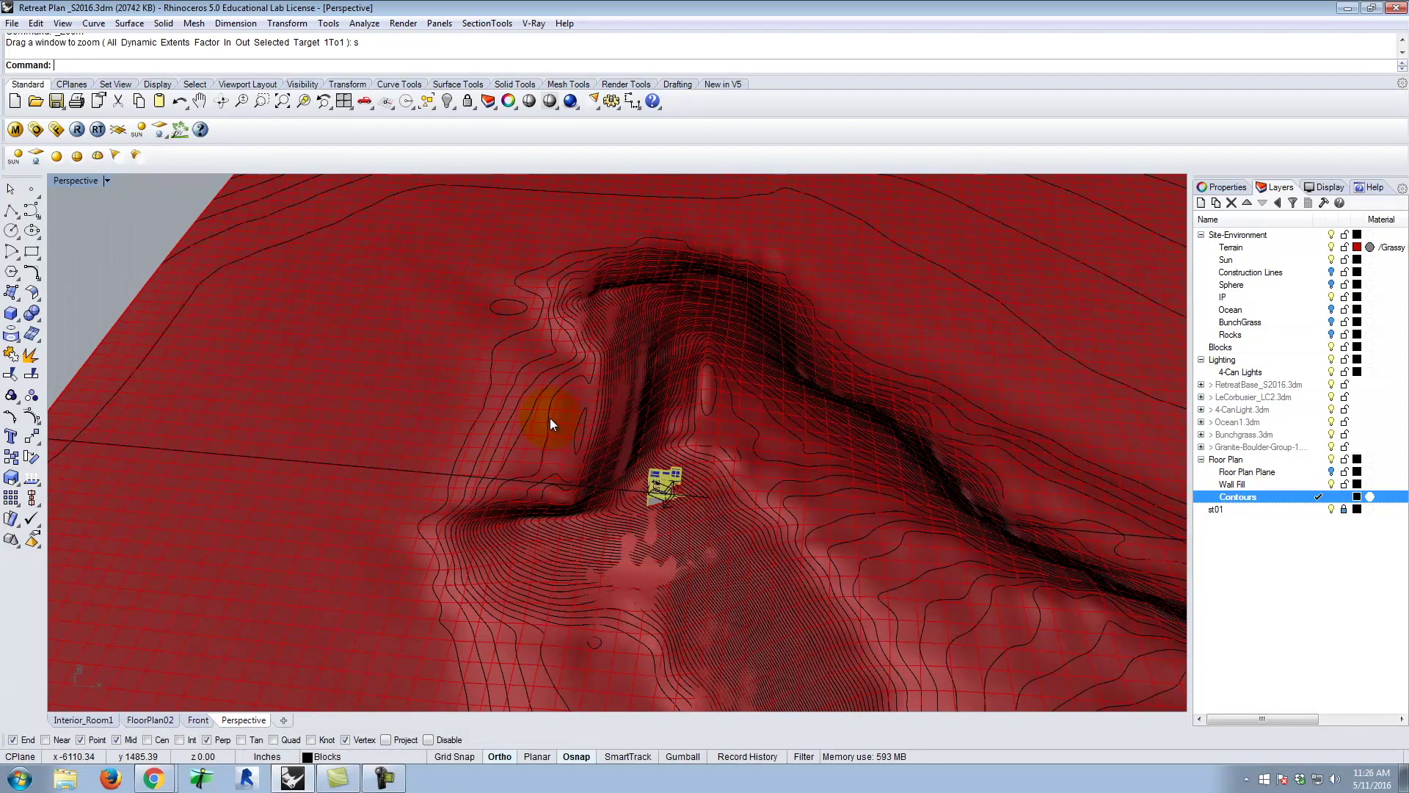
- Switch to the FloorPlan02 viewport and show its camera
{"action": "double_click", "coordinate": [82, 179]}
{"action": "double_click", "coordinate": [91, 182]}
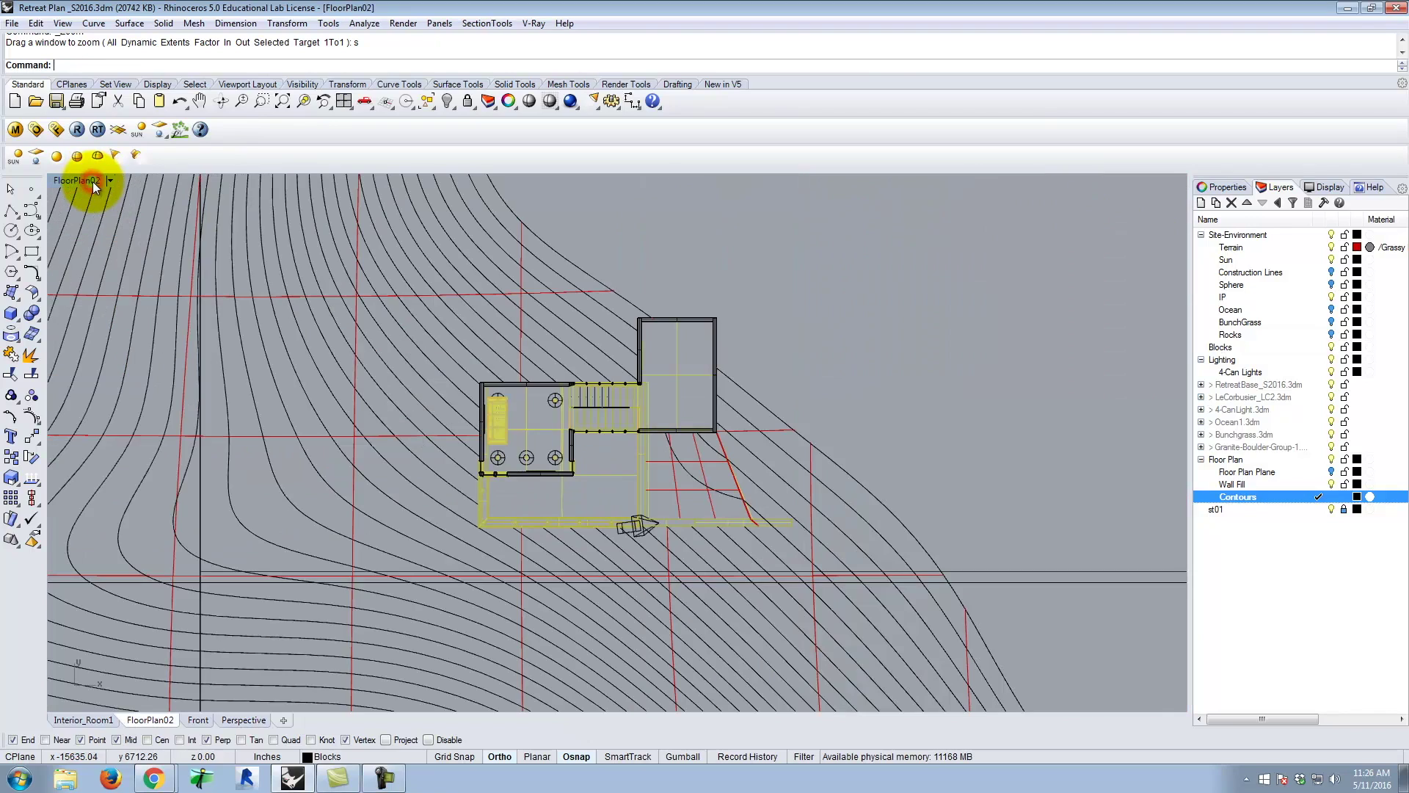
{"action": "left_click", "coordinate": [109, 181]}
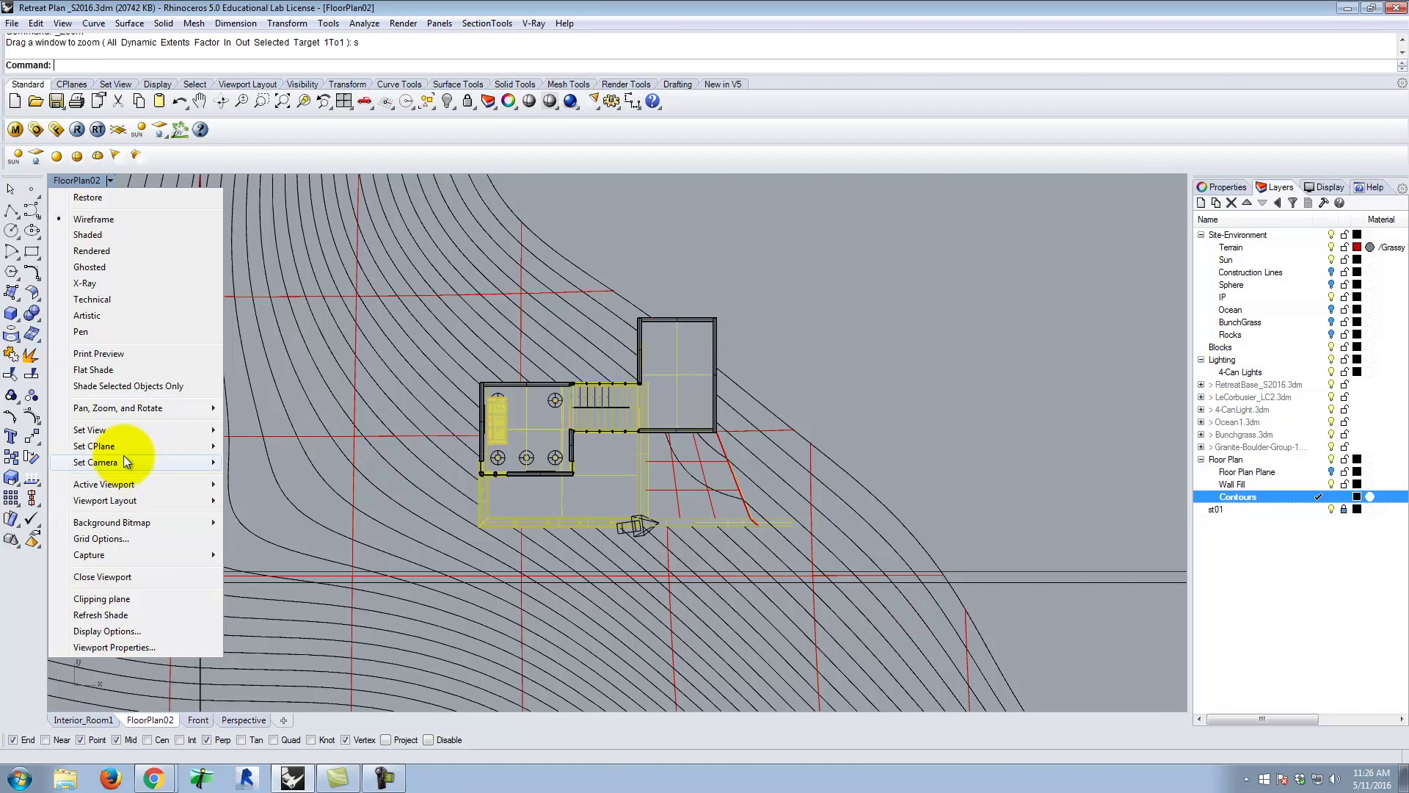
{"action": "mouse_move", "coordinate": [126, 460]}
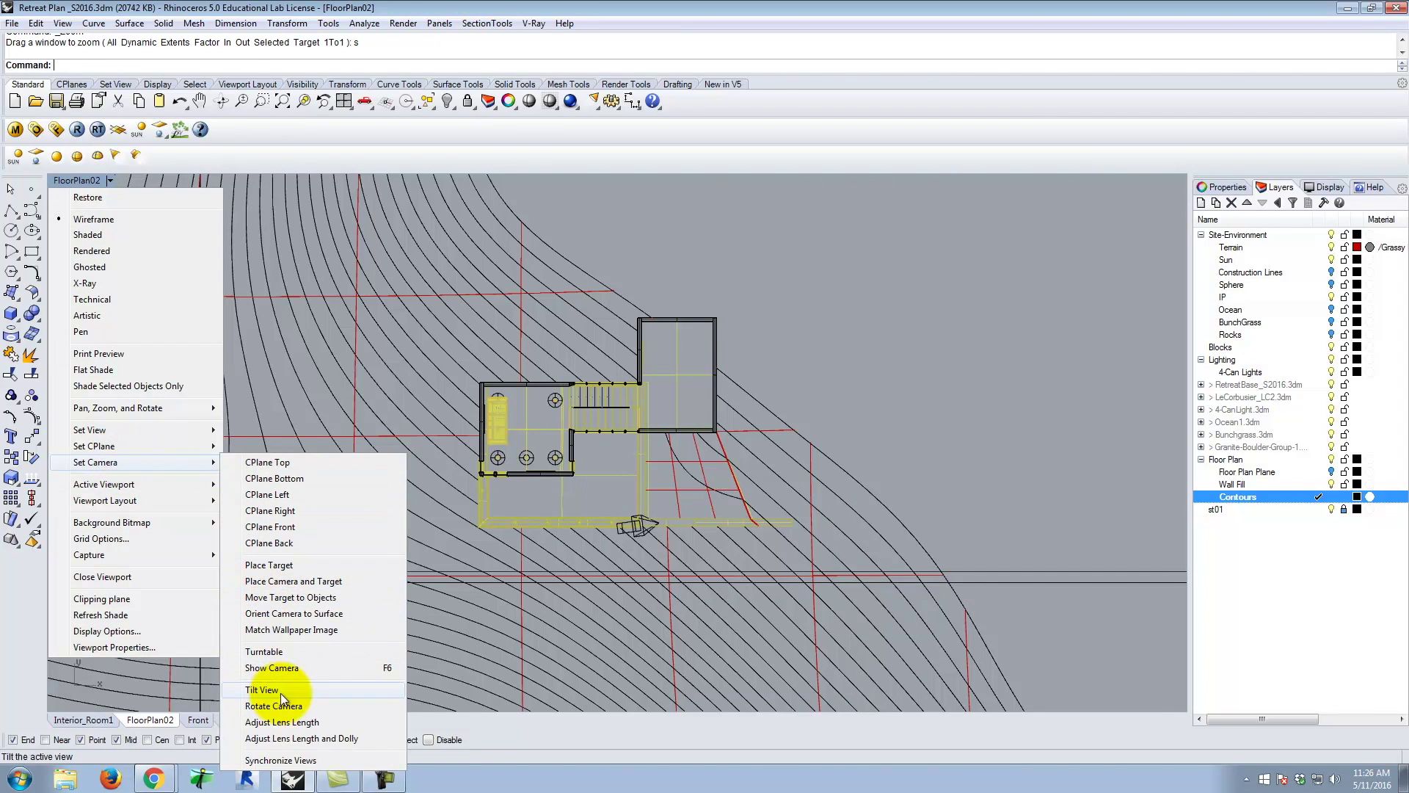
{"action": "left_click", "coordinate": [278, 668]}
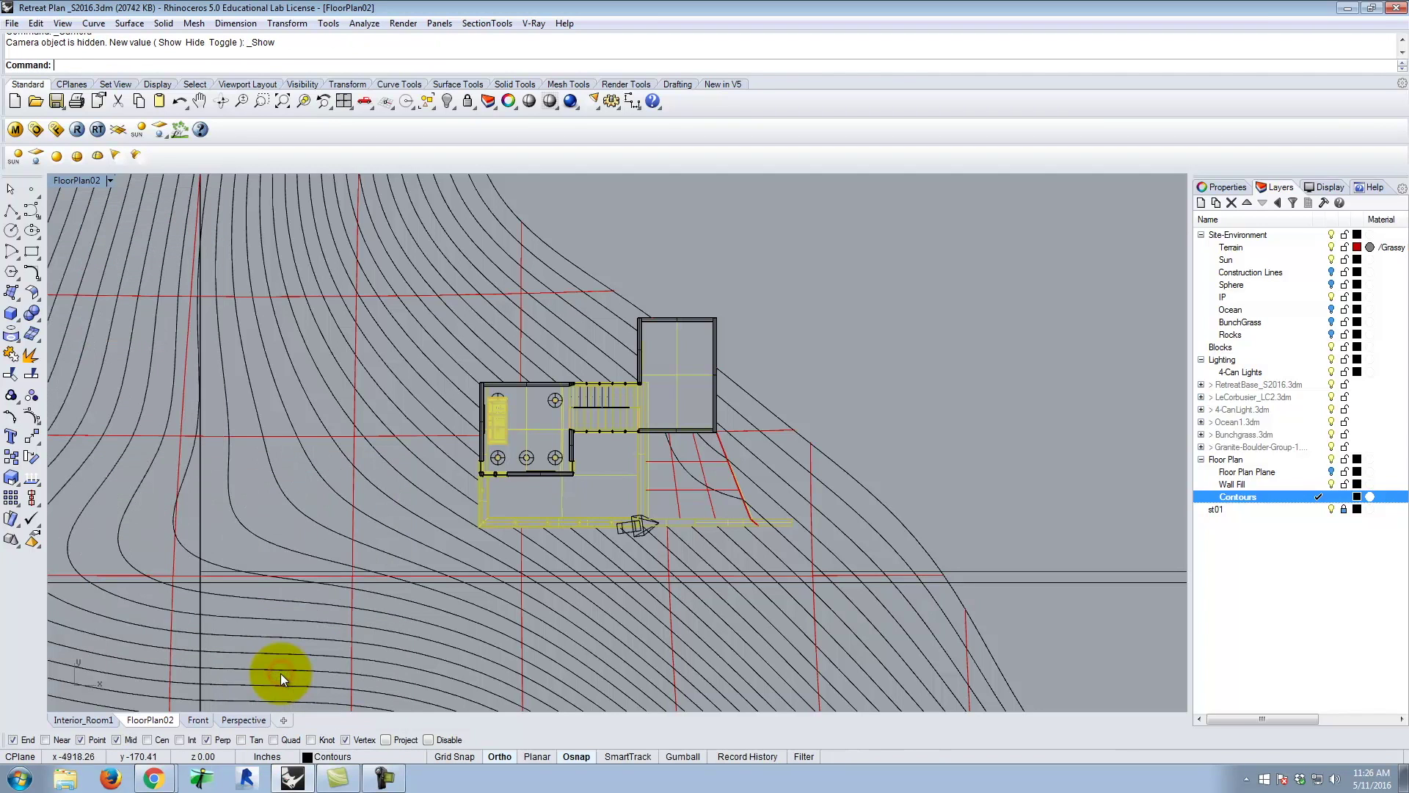
- Maximize the Perspective view and examine the FloorPlan02 camera frustum above the building and terrain
{"action": "double_click", "coordinate": [75, 181]}
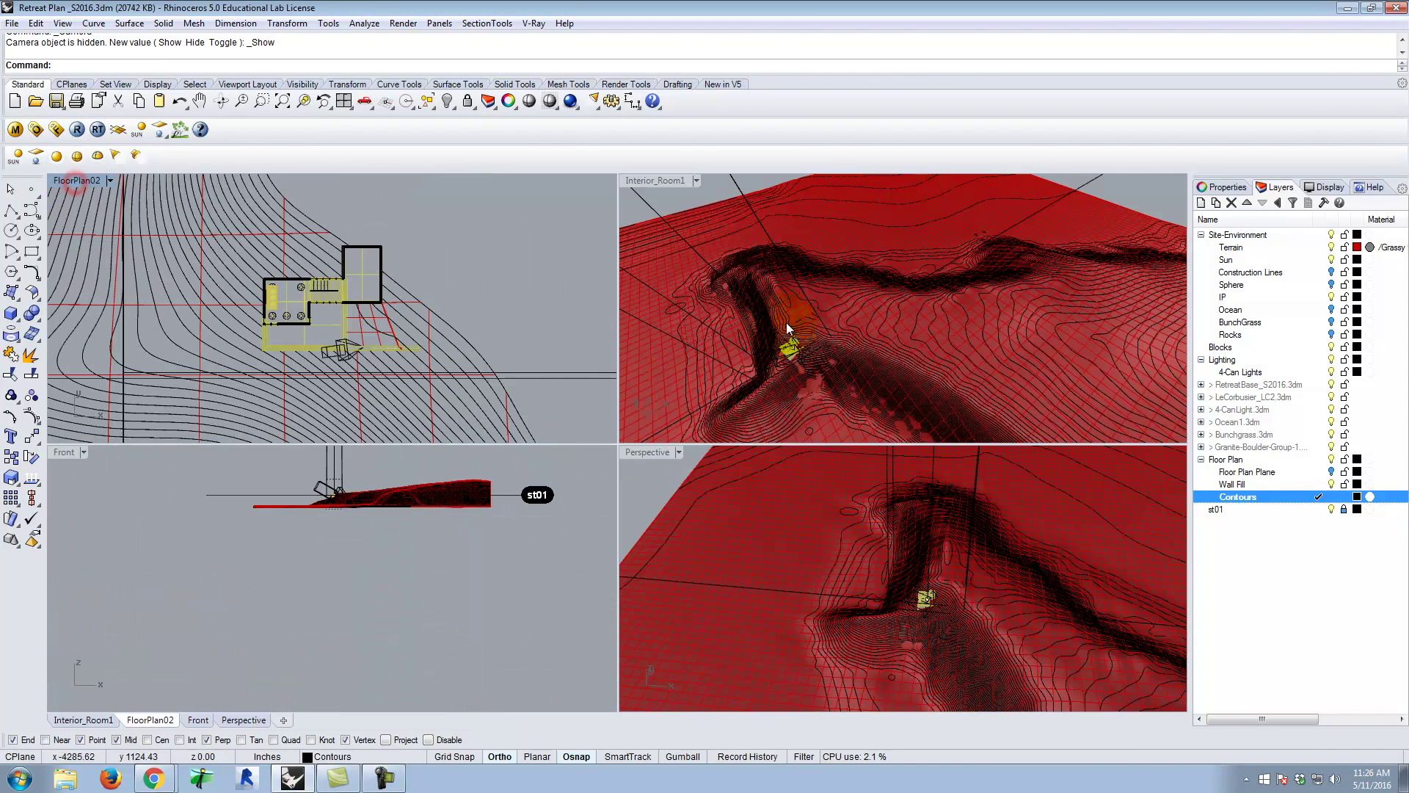
{"action": "double_click", "coordinate": [649, 456]}
{"action": "right_click_drag", "start_coordinate": [991, 602], "coordinate": [864, 534]}
{"action": "scroll", "coordinate": [685, 535], "scroll_direction": "down", "scroll_amount": 10}
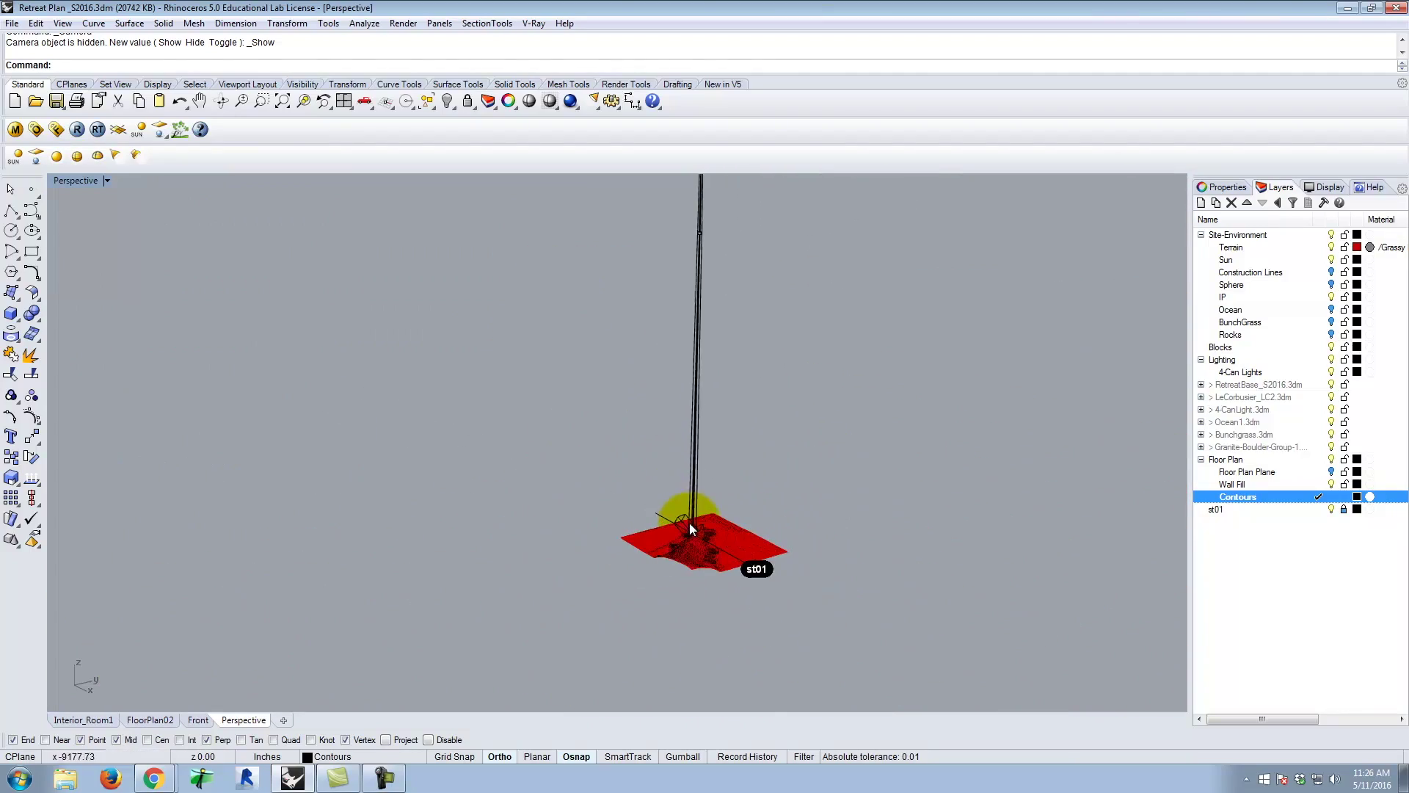
{"action": "scroll", "coordinate": [710, 546], "scroll_direction": "up", "scroll_amount": 10}
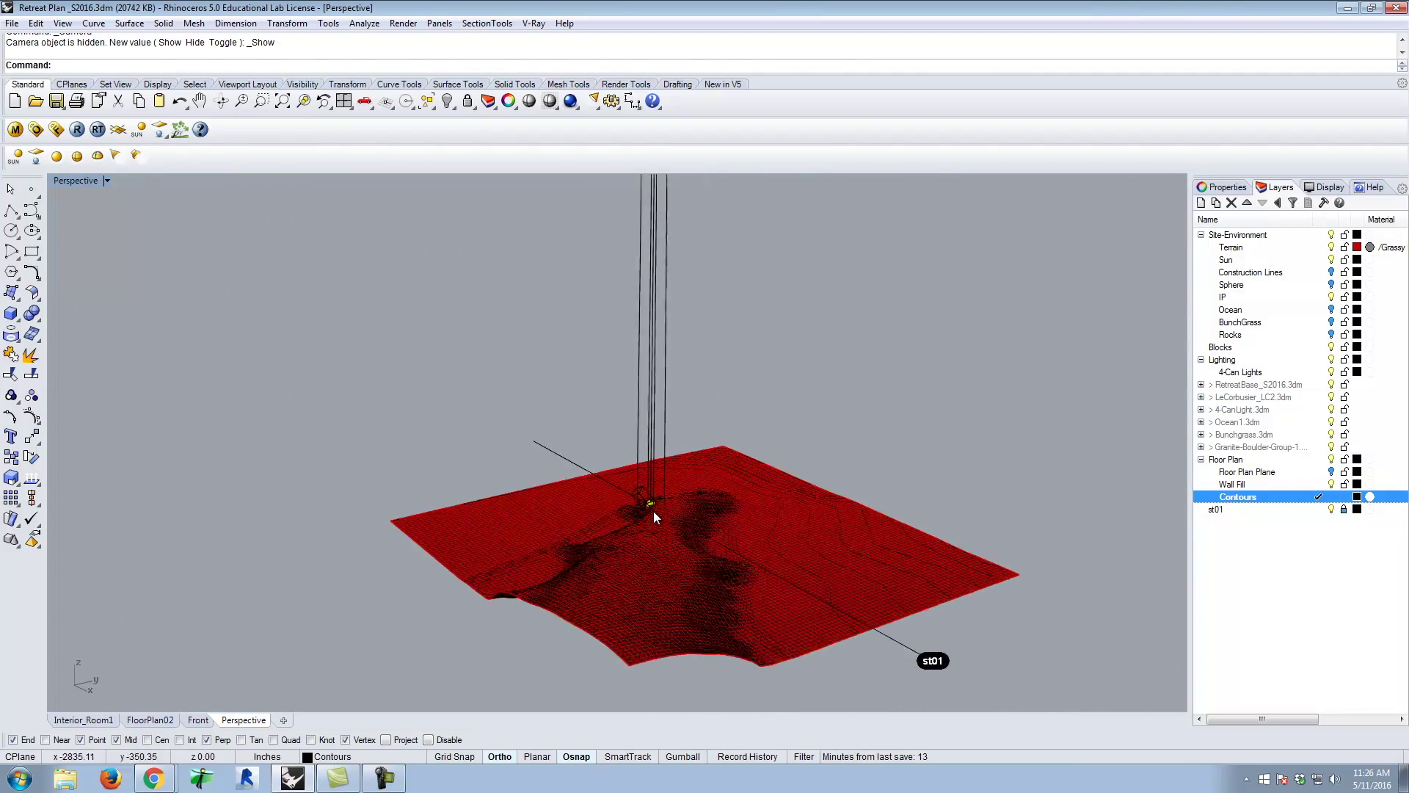
{"action": "scroll", "coordinate": [707, 592], "scroll_direction": "up", "scroll_amount": 8}
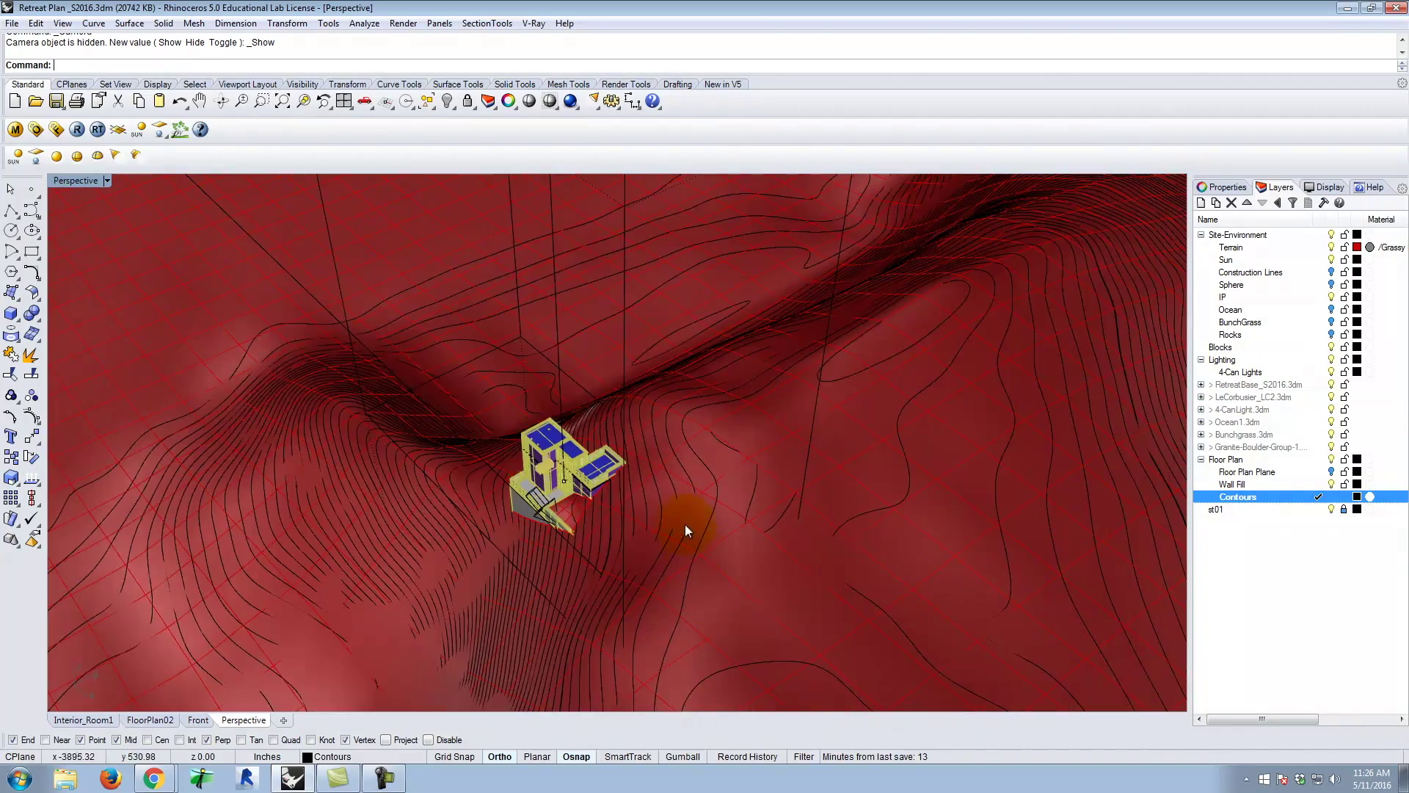
{"action": "scroll", "coordinate": [613, 503], "scroll_direction": "up", "scroll_amount": 3}
{"action": "scroll", "coordinate": [643, 434], "scroll_direction": "down", "scroll_amount": 5}
- Hide the terrain surface and the building block so the camera frame and contours are exposed
{"action": "left_click", "coordinate": [705, 452]}
{"action": "scroll", "coordinate": [703, 448], "scroll_direction": "up", "scroll_amount": 2}
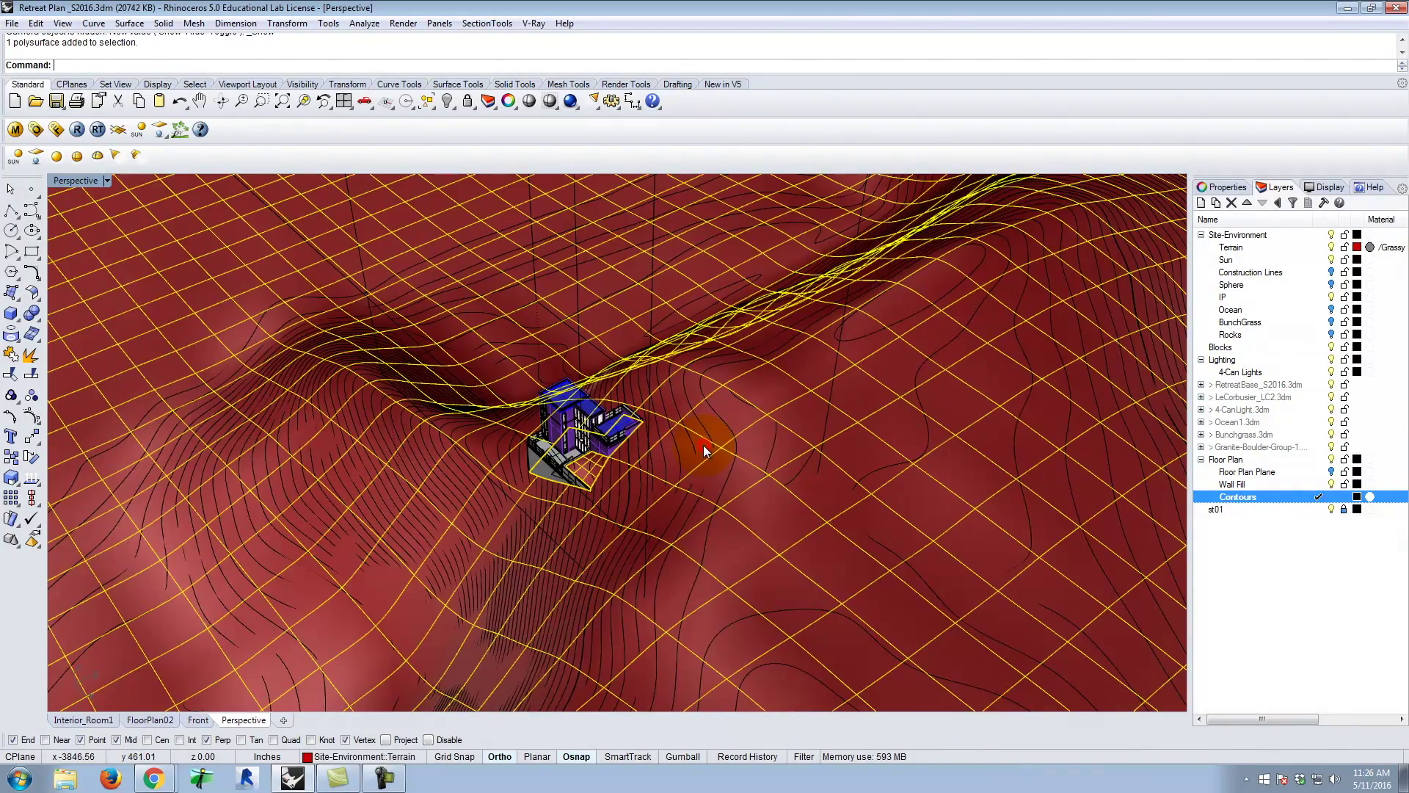
{"action": "key", "text": "Return"}
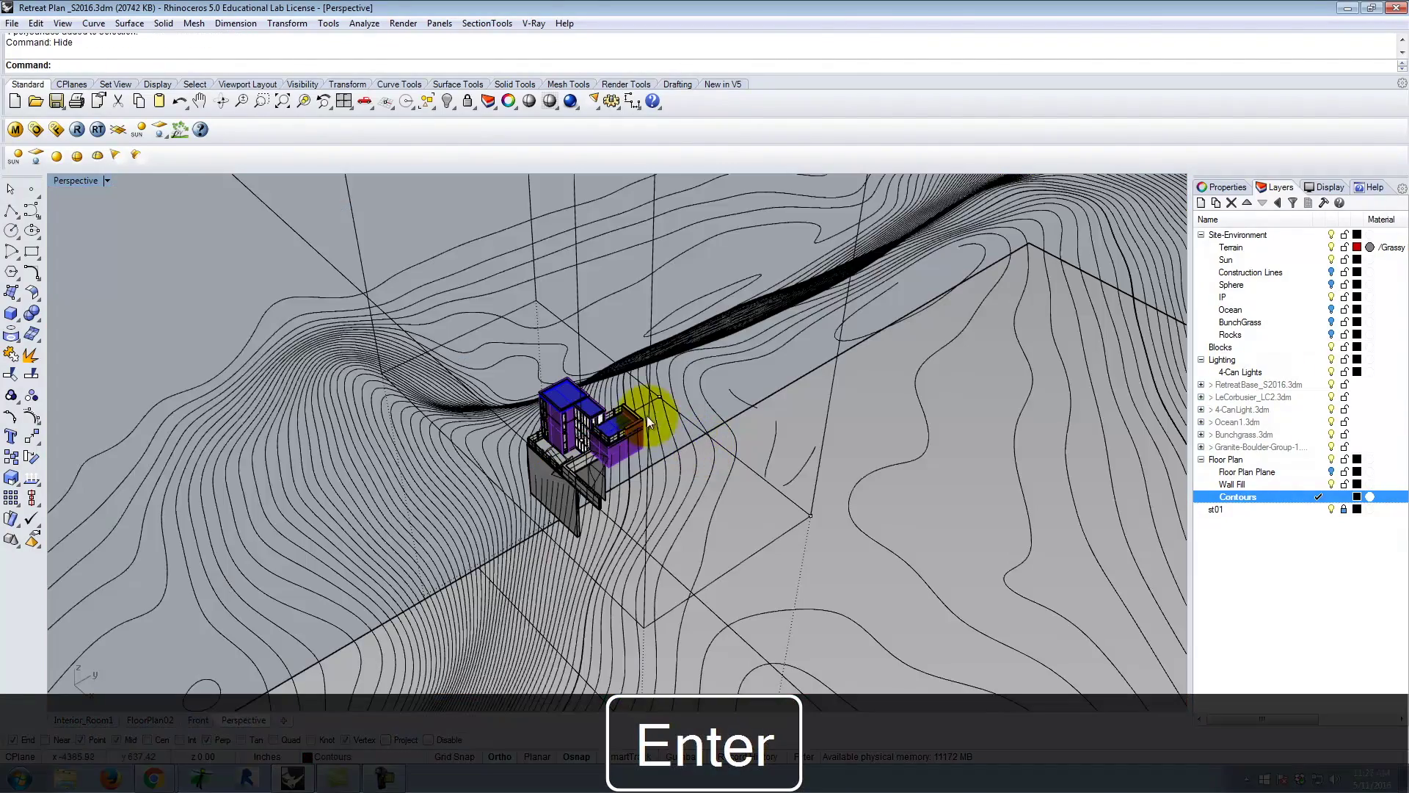
{"action": "left_click", "coordinate": [556, 401]}
{"action": "key", "text": "Return"}
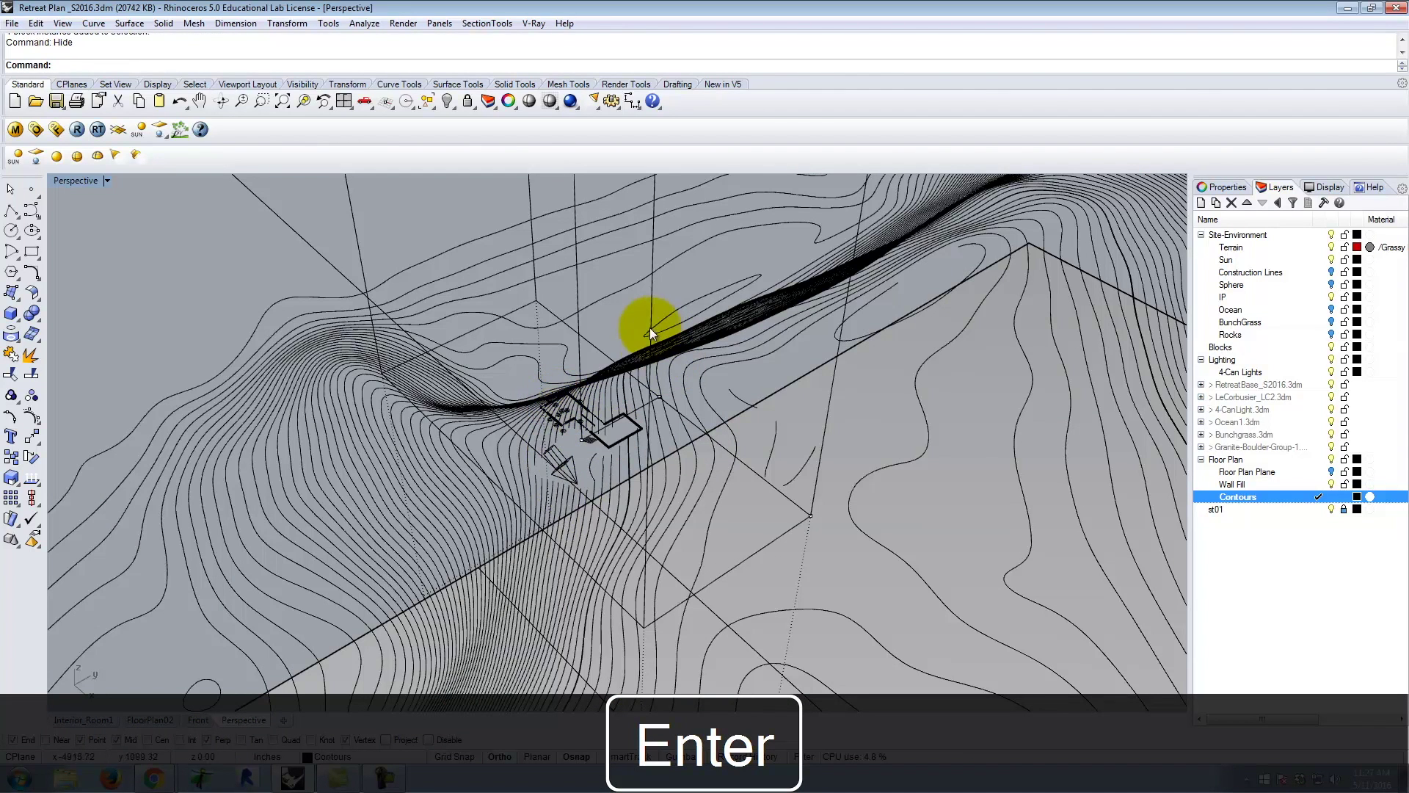
- Draw a rectangle from the point at the centre of the camera frame to the frame's outer corner
{"action": "left_click", "coordinate": [32, 251]}
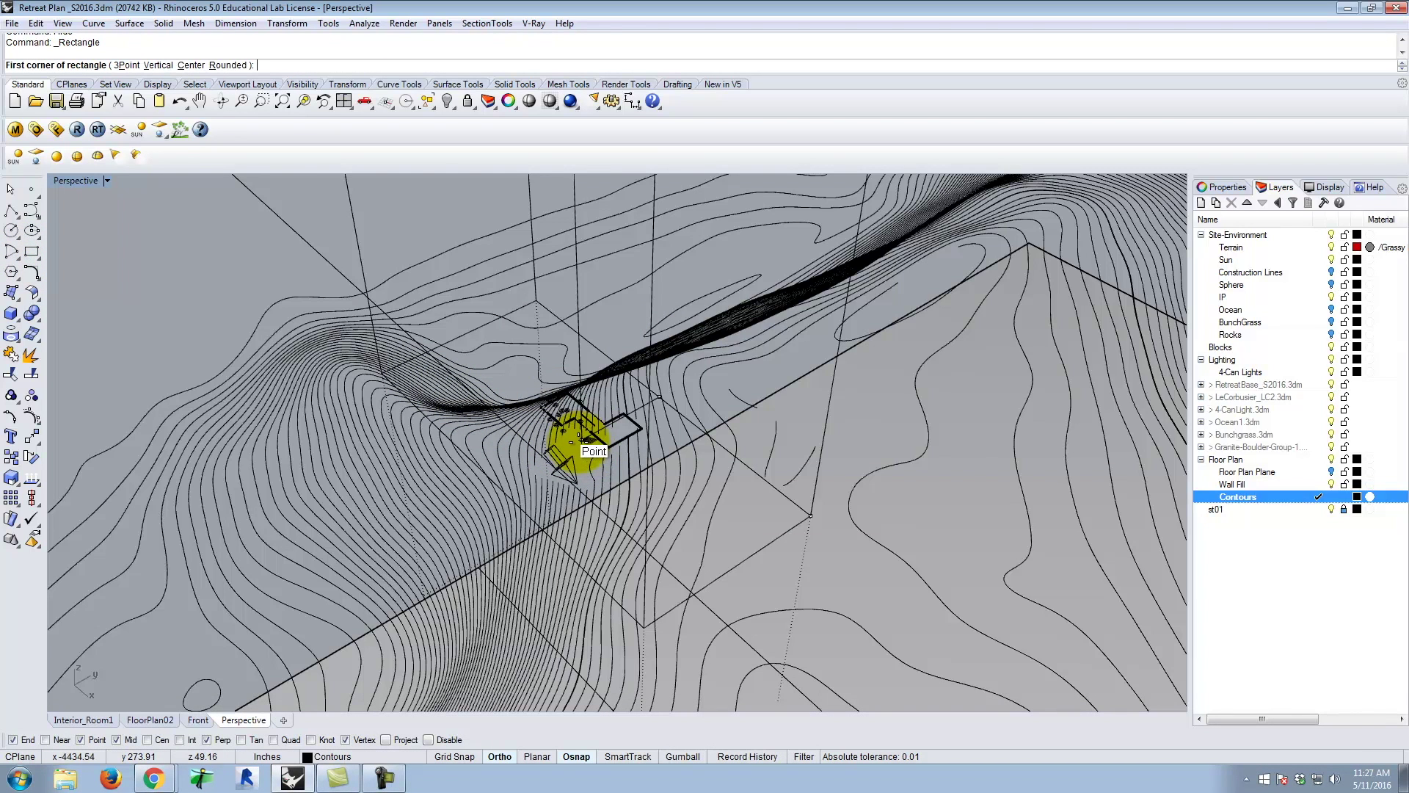
{"action": "scroll", "coordinate": [580, 440], "scroll_direction": "up", "scroll_amount": 5}
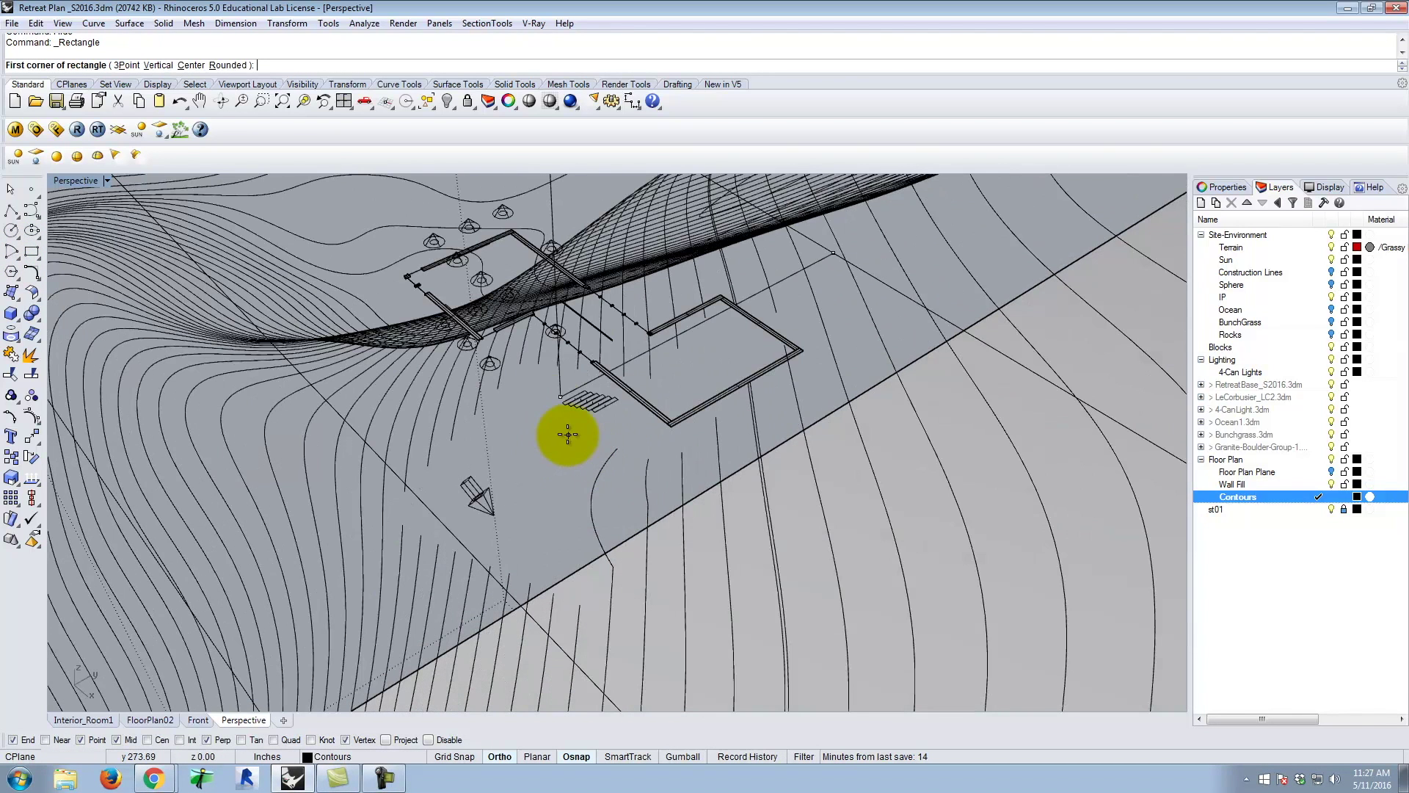
{"action": "left_click", "coordinate": [552, 391]}
{"action": "scroll", "coordinate": [598, 387], "scroll_direction": "up", "scroll_amount": 5}
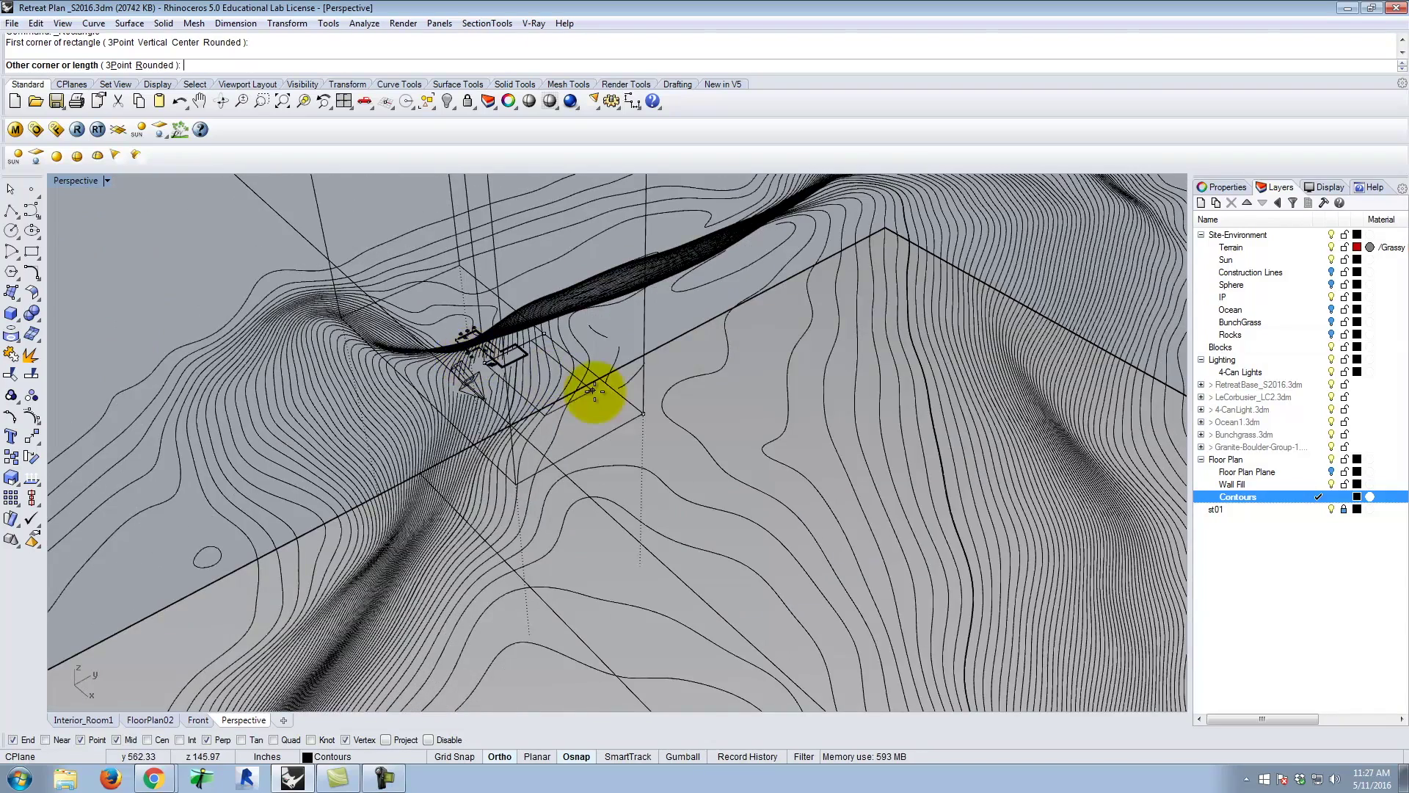
{"action": "left_click", "coordinate": [744, 467]}
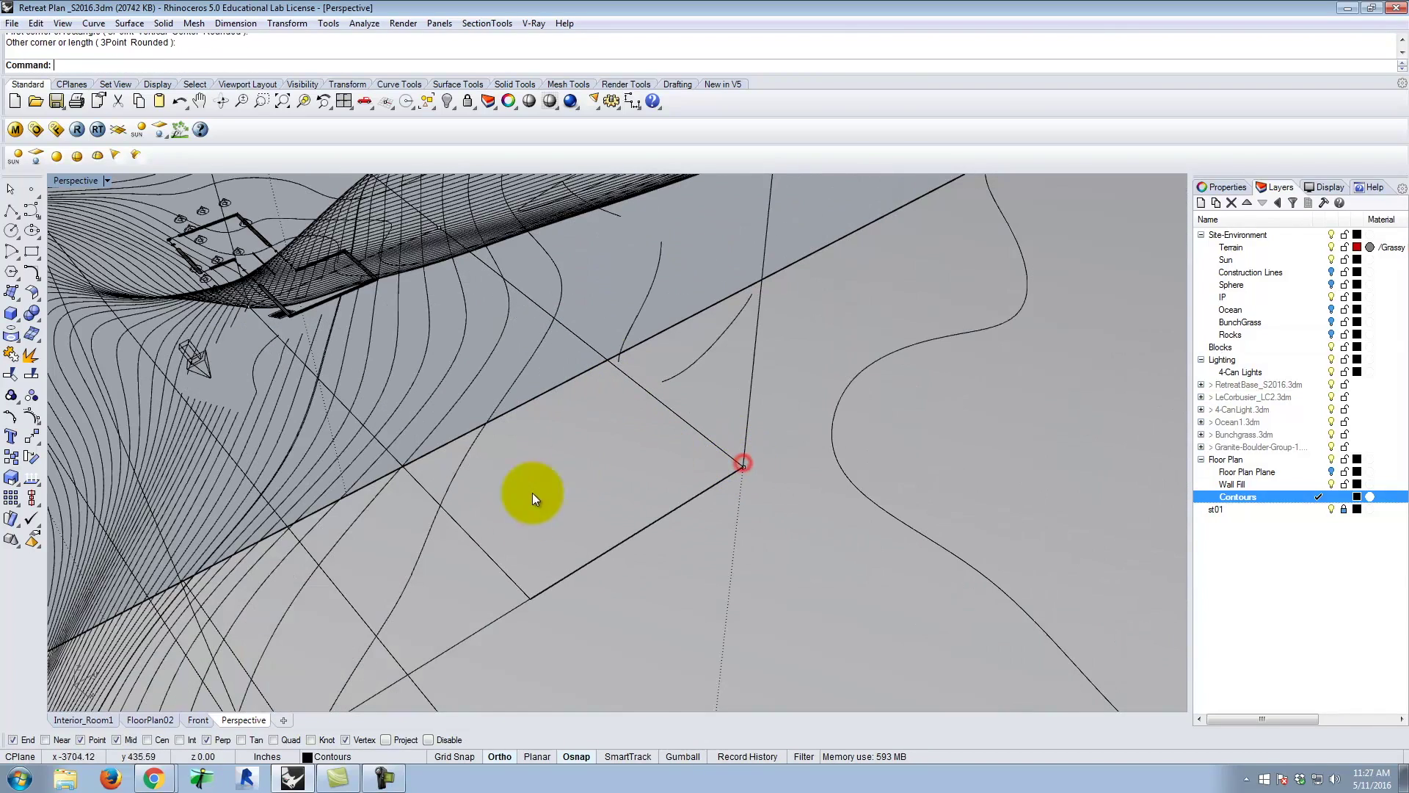
- Scale the rectangle by a factor of 2 about its corner on the camera frame
{"action": "left_click", "coordinate": [487, 557]}
{"action": "type", "text": "Scale"}
{"action": "key", "text": "Return"}
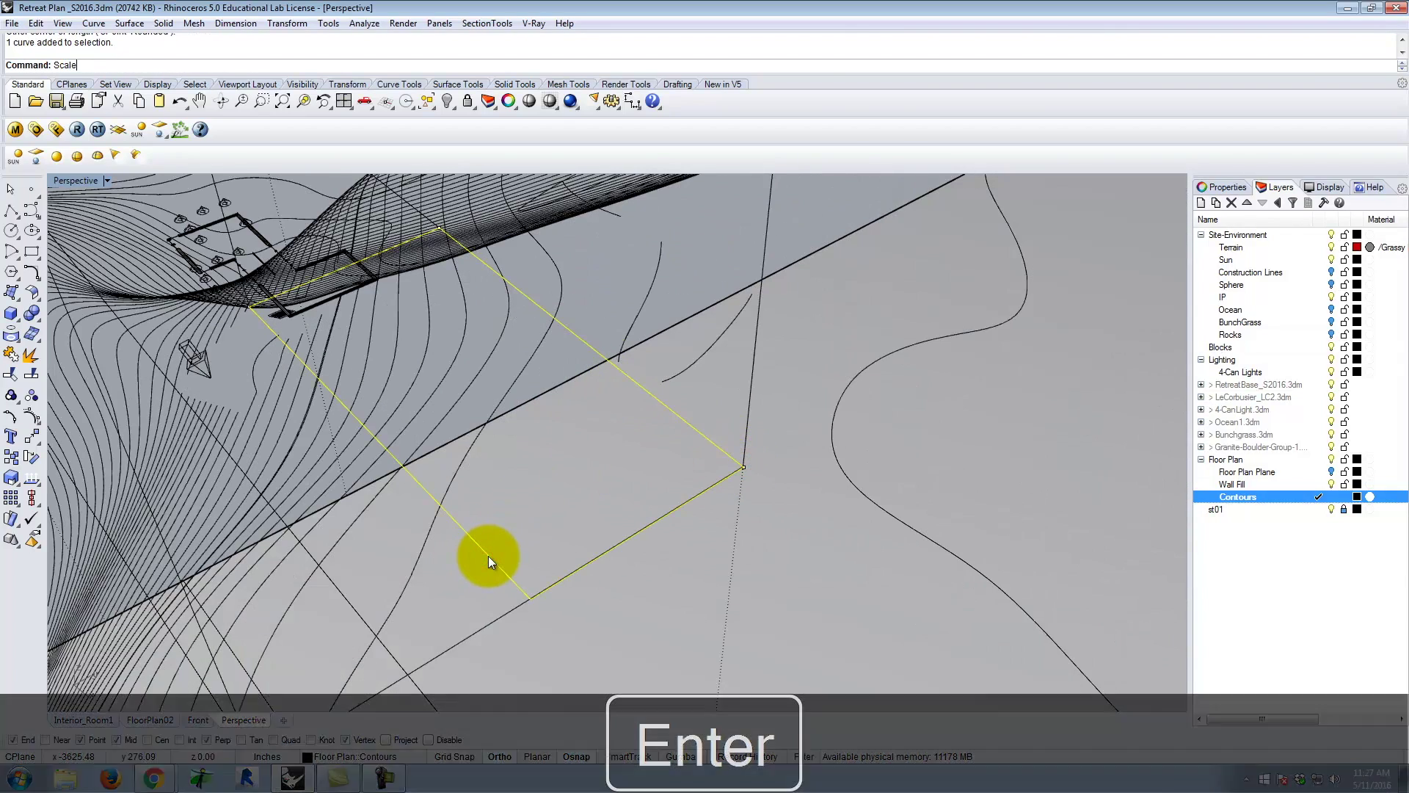
{"action": "left_click", "coordinate": [743, 467]}
{"action": "type", "text": "2"}
{"action": "key", "text": "Return"}
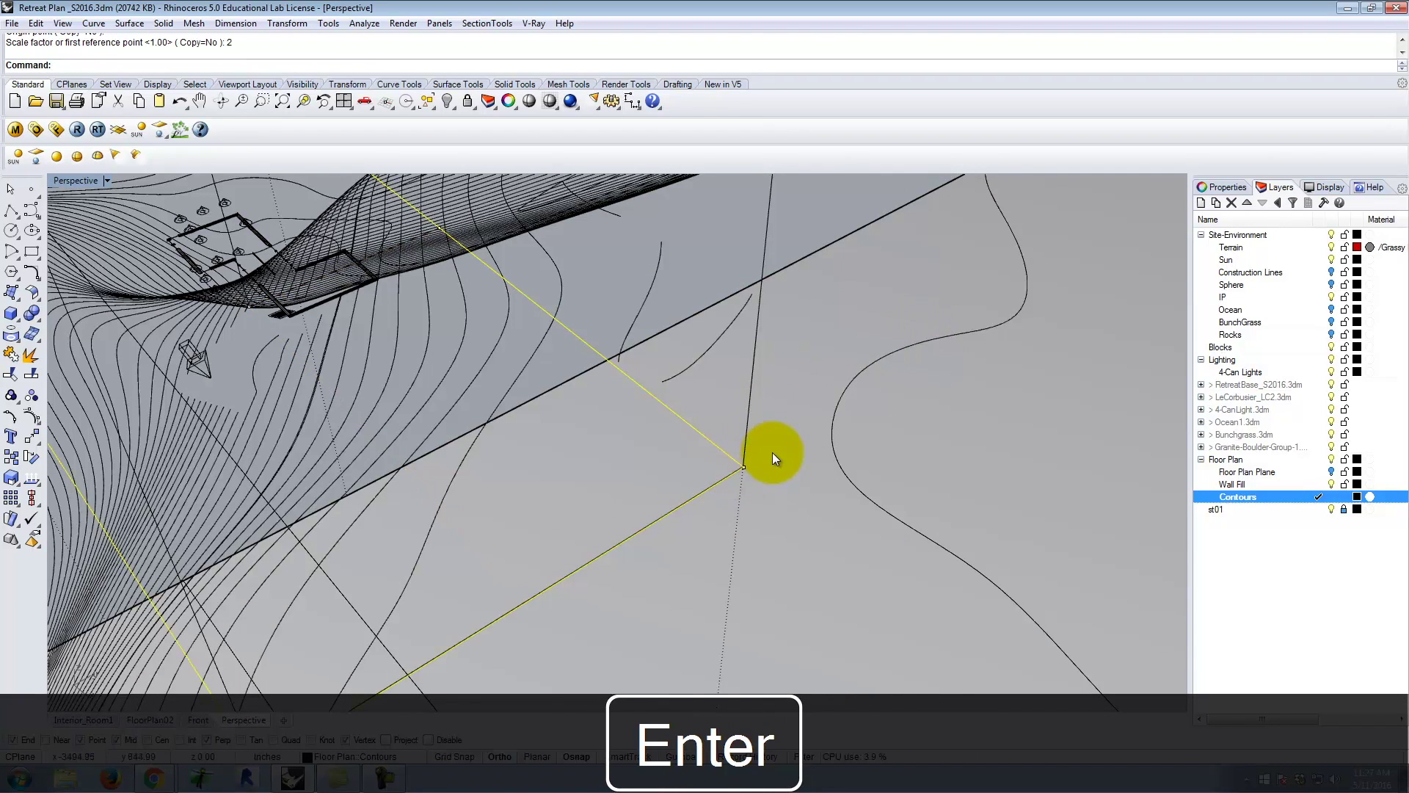
{"action": "scroll", "coordinate": [773, 452], "scroll_direction": "down", "scroll_amount": 3}
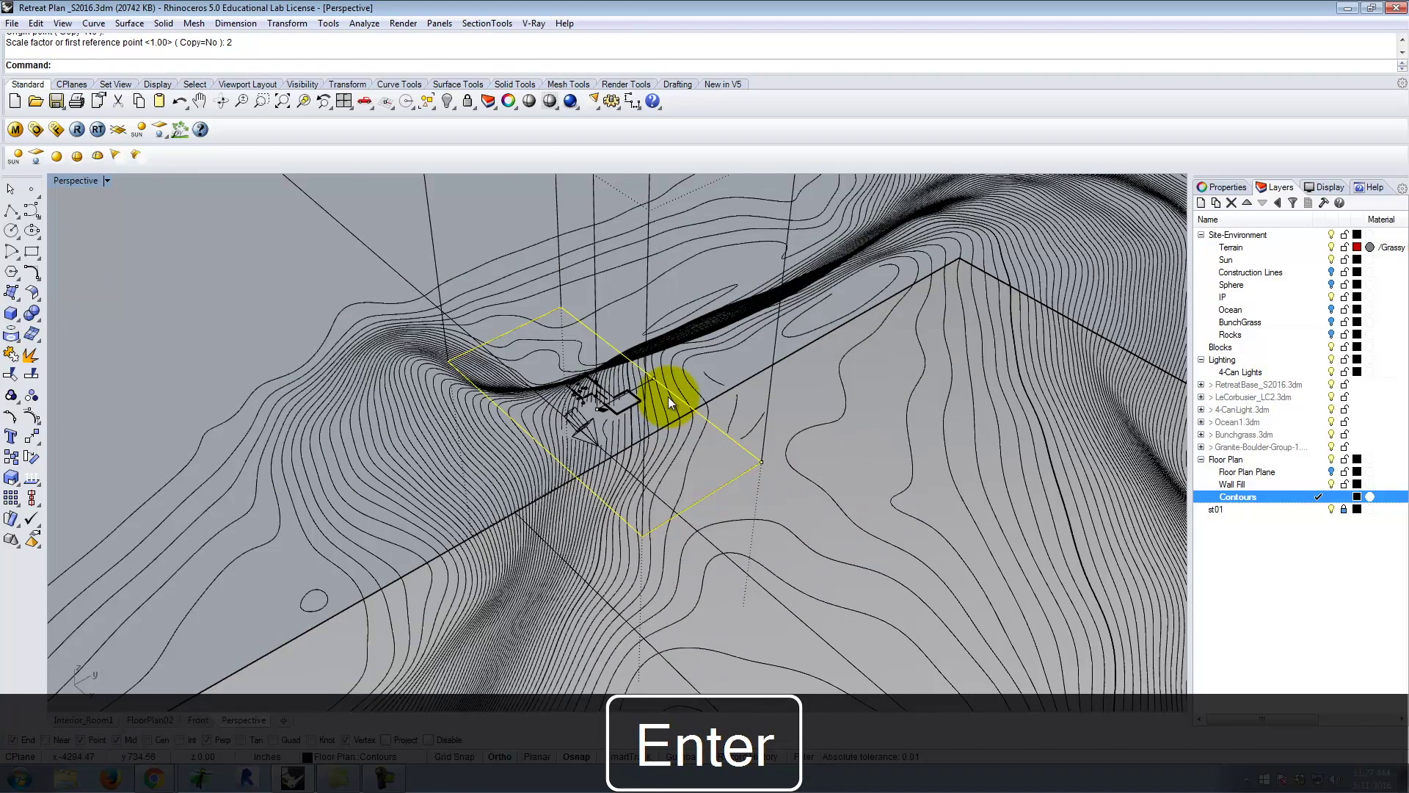
{"action": "key", "text": "Escape"}
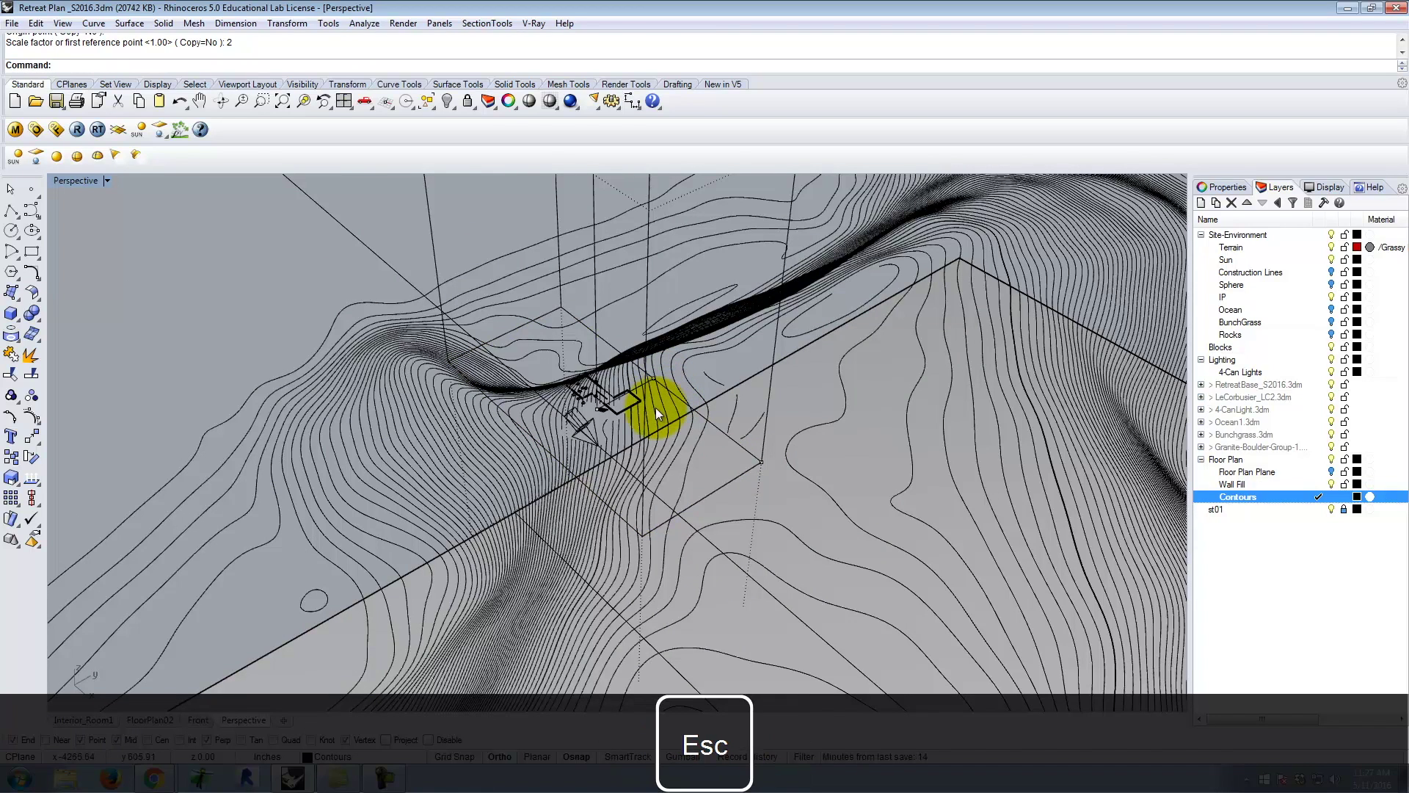
- Maximize the FloorPlan02 viewport and show the hidden terrain and building again
{"action": "scroll", "coordinate": [778, 470], "scroll_direction": "up", "scroll_amount": 5}
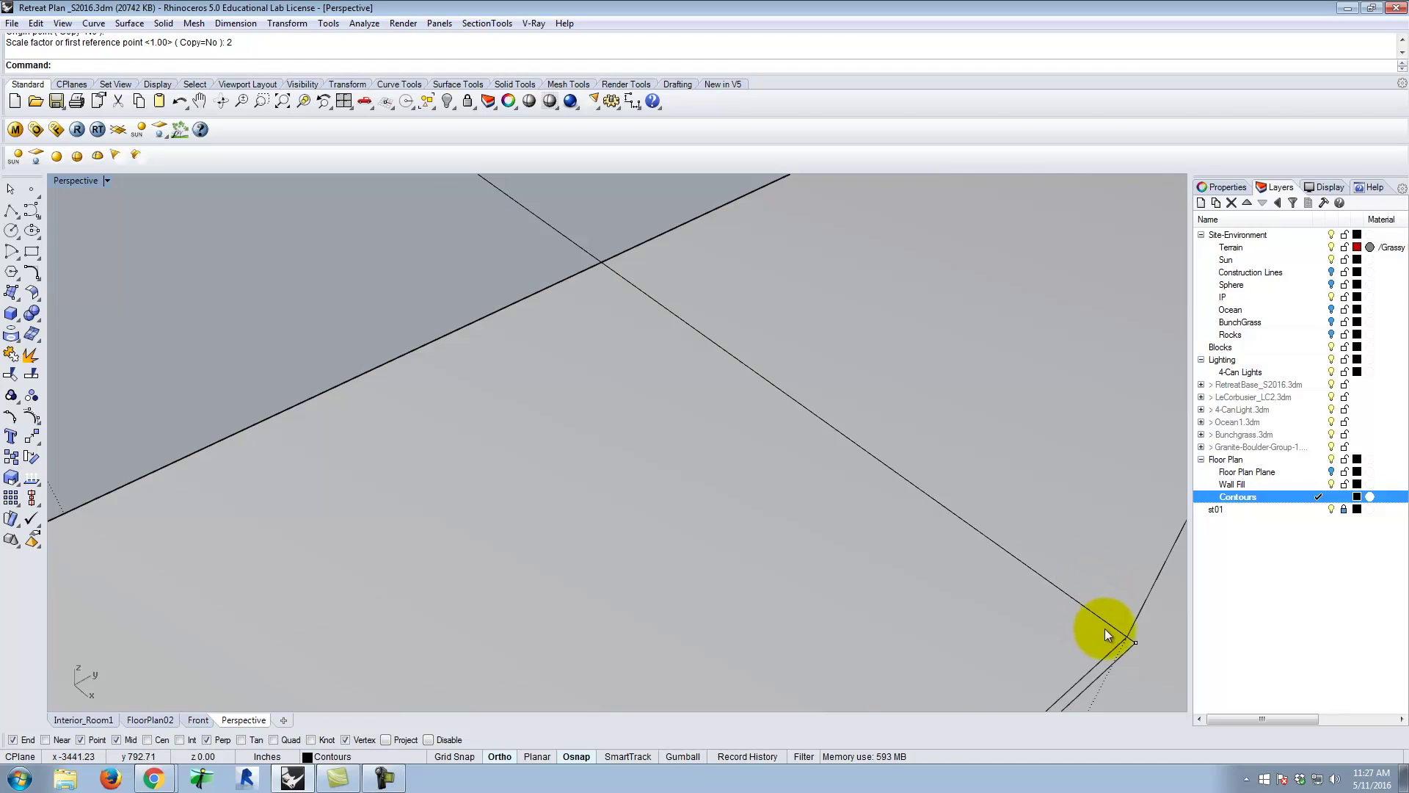
{"action": "scroll", "coordinate": [1010, 610], "scroll_direction": "down", "scroll_amount": 5}
{"action": "double_click", "coordinate": [71, 182]}
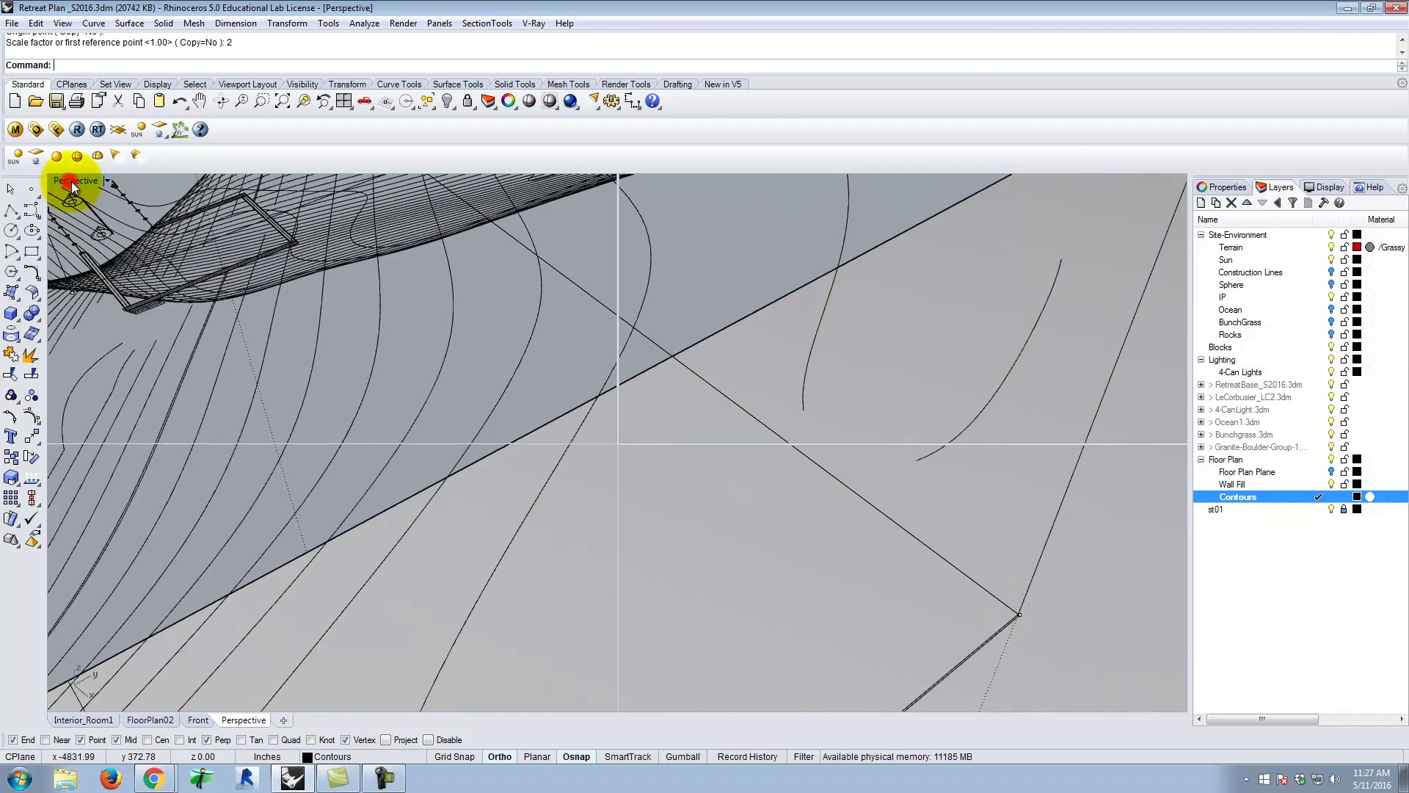
{"action": "double_click", "coordinate": [76, 179]}
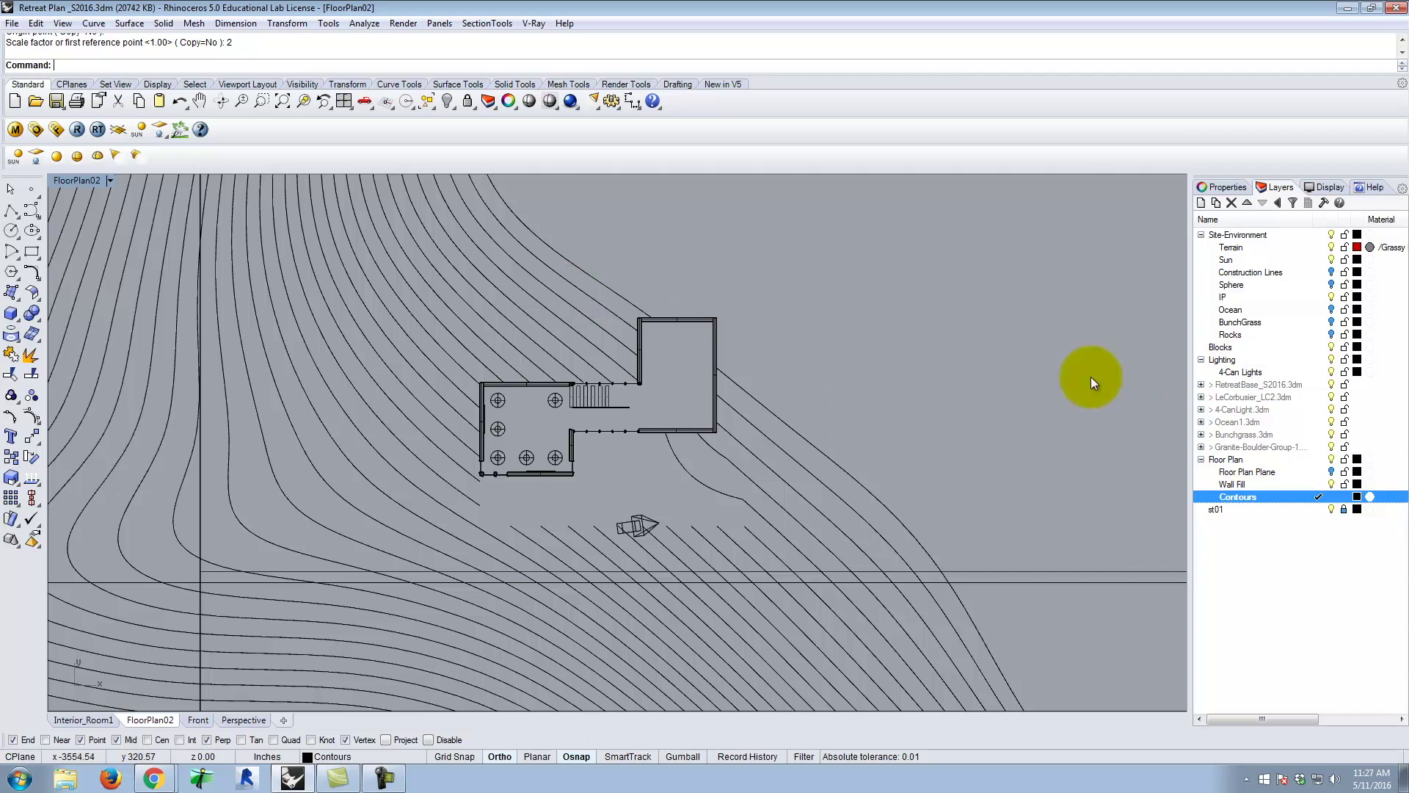
{"action": "type", "text": "Sho"}
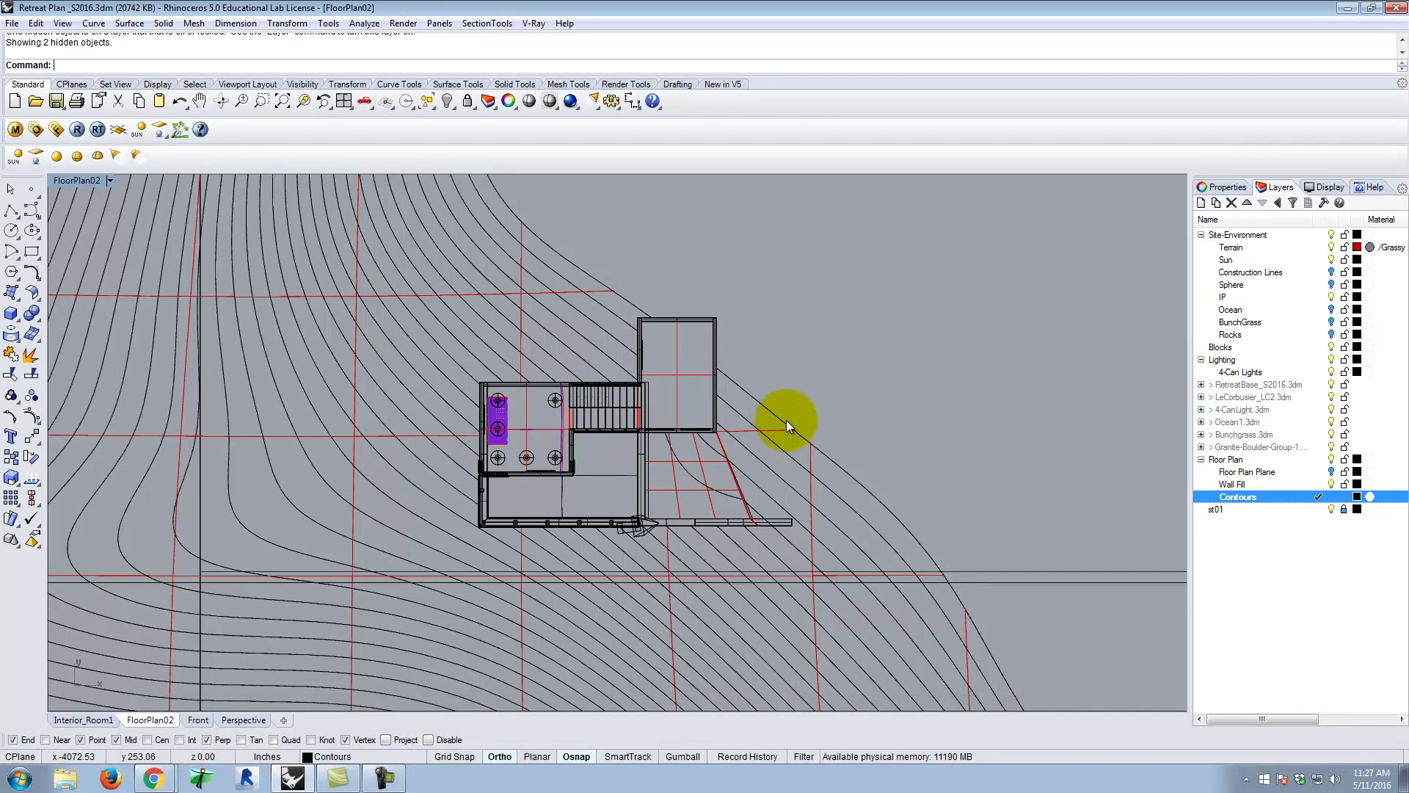
- Run Make2D in the FloorPlan02 viewport with all objects selected
{"action": "key", "text": "Escape"}
{"action": "type", "text": "Make2D"}
{"action": "key", "text": "Return"}
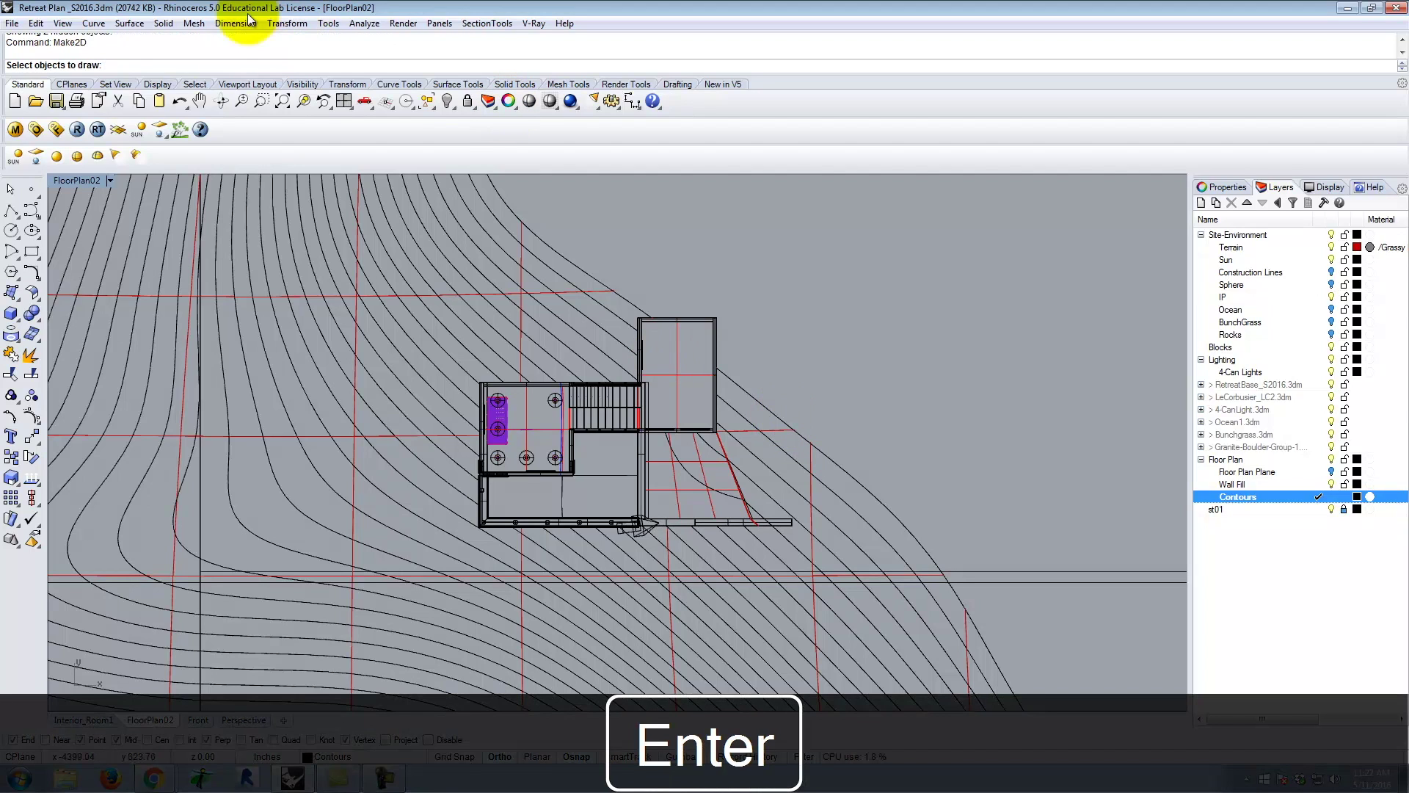
{"action": "type", "text": "all"}
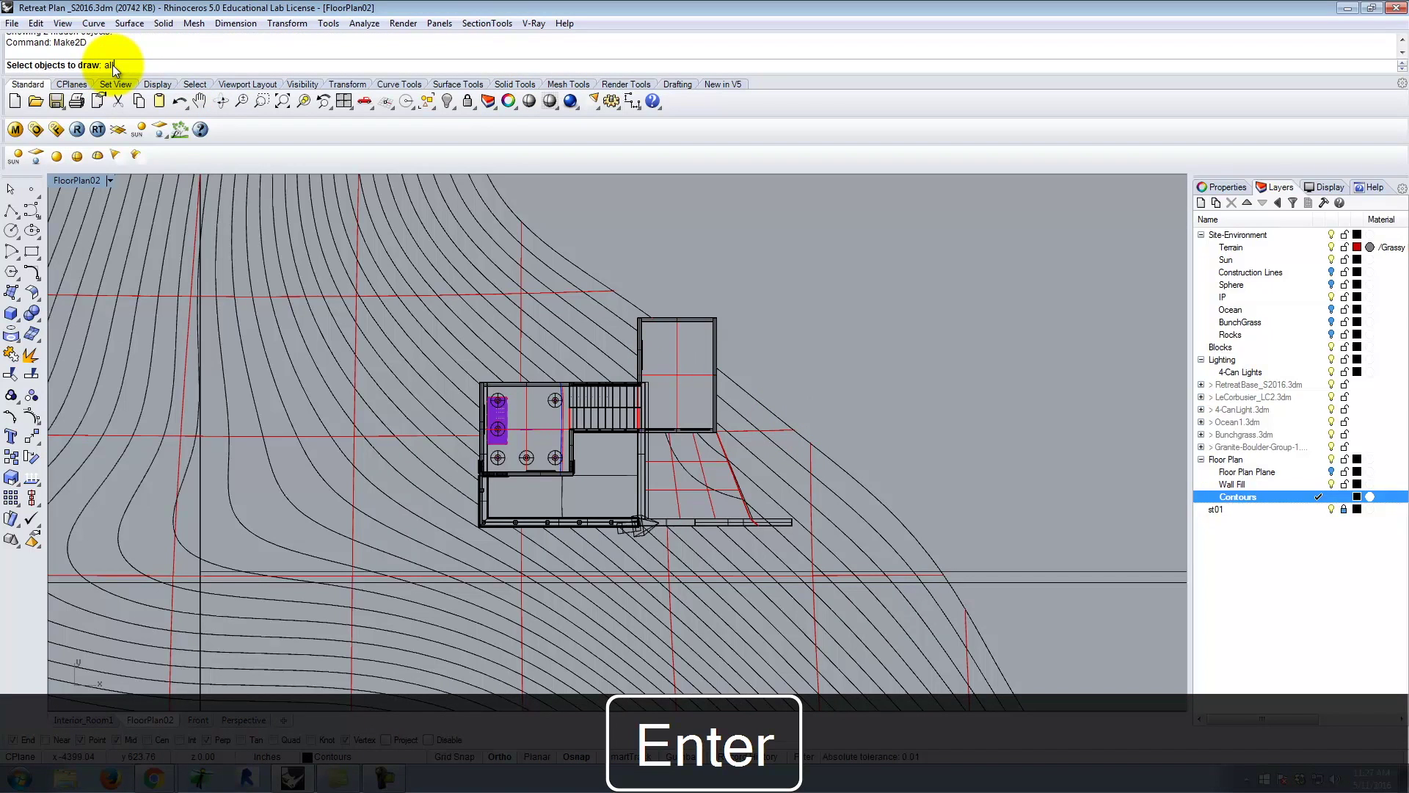
{"action": "key", "text": "Return"}
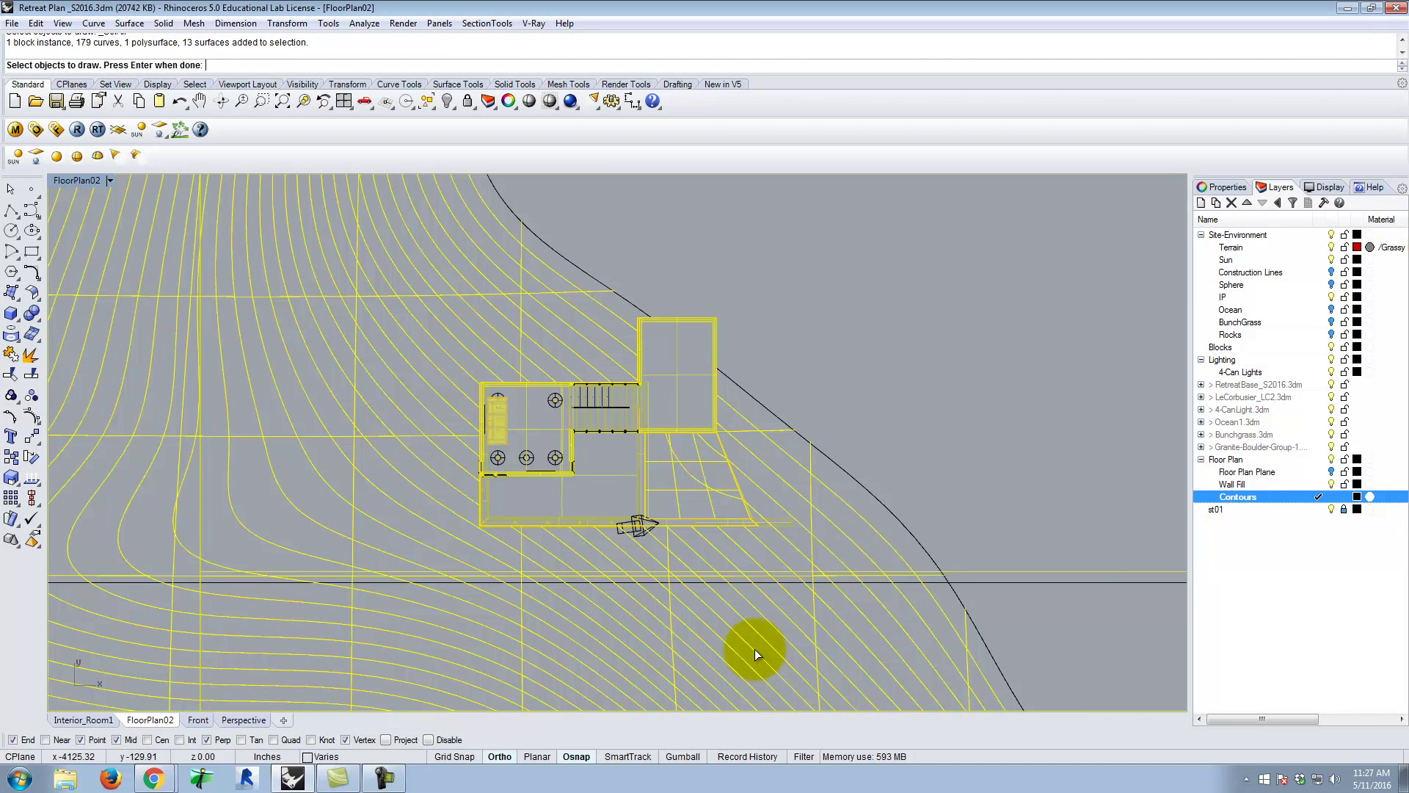
{"action": "key", "text": "Return"}
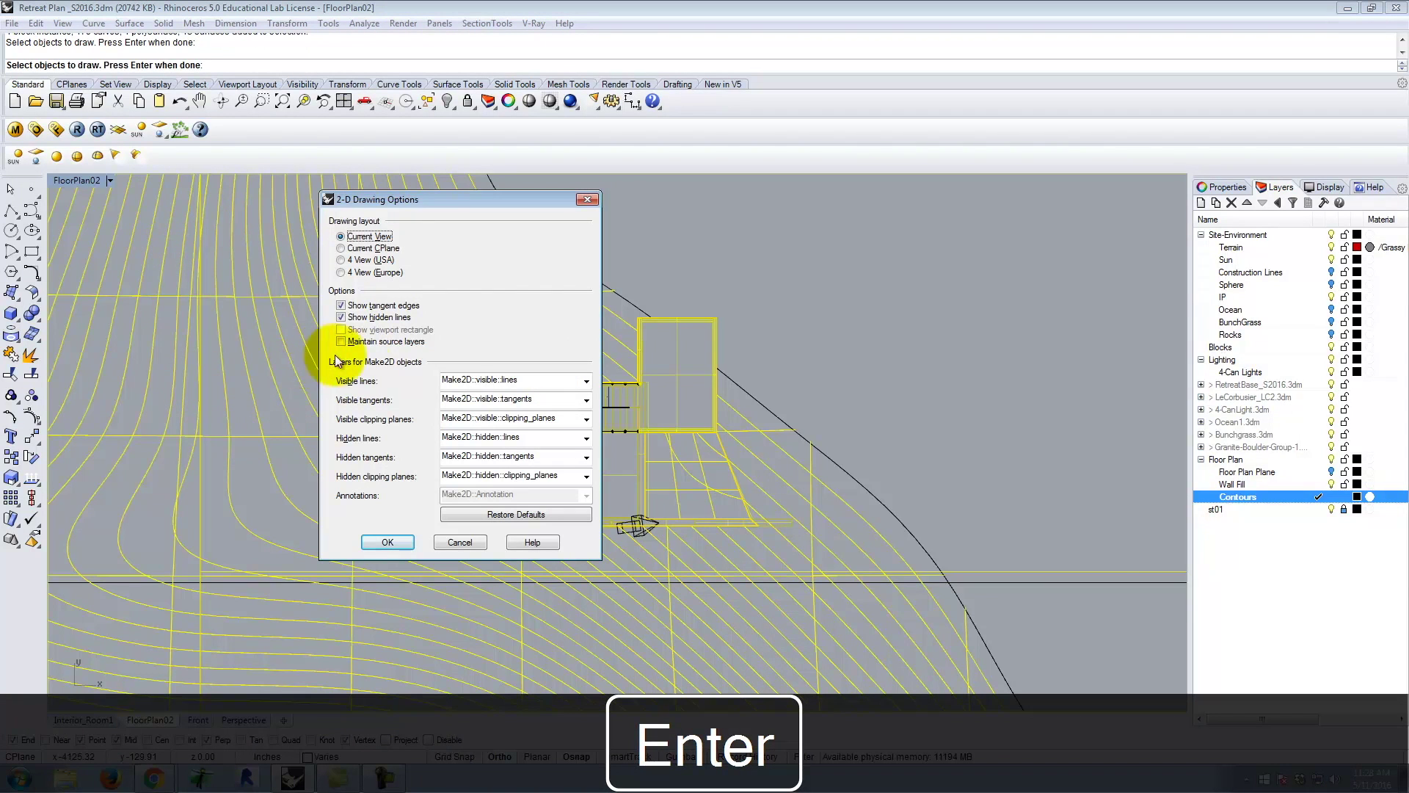
- Generate the 2D drawing from the current view with tangent edges off, hidden lines shown and the default Make2D layers
{"action": "left_click", "coordinate": [503, 403]}
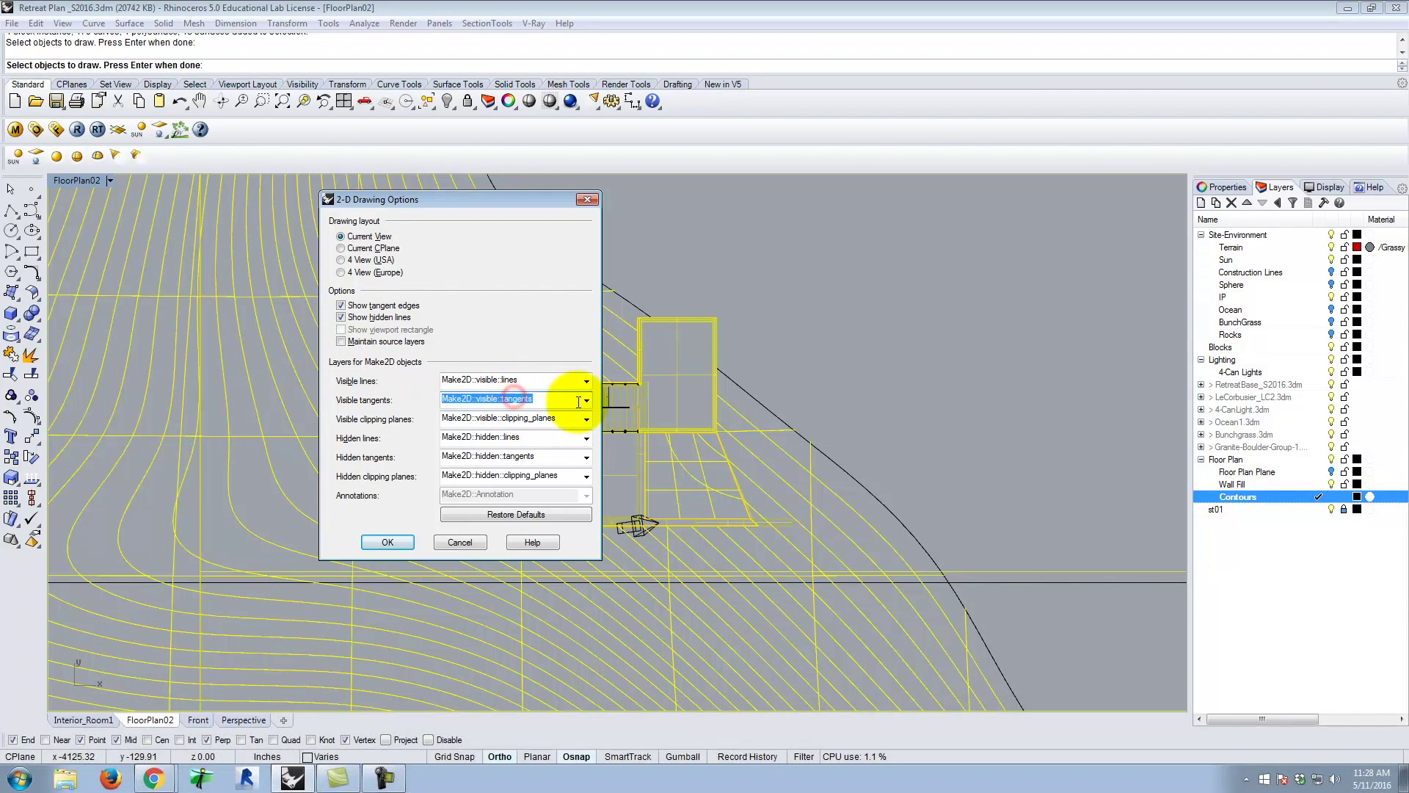
{"action": "left_click", "coordinate": [585, 400]}
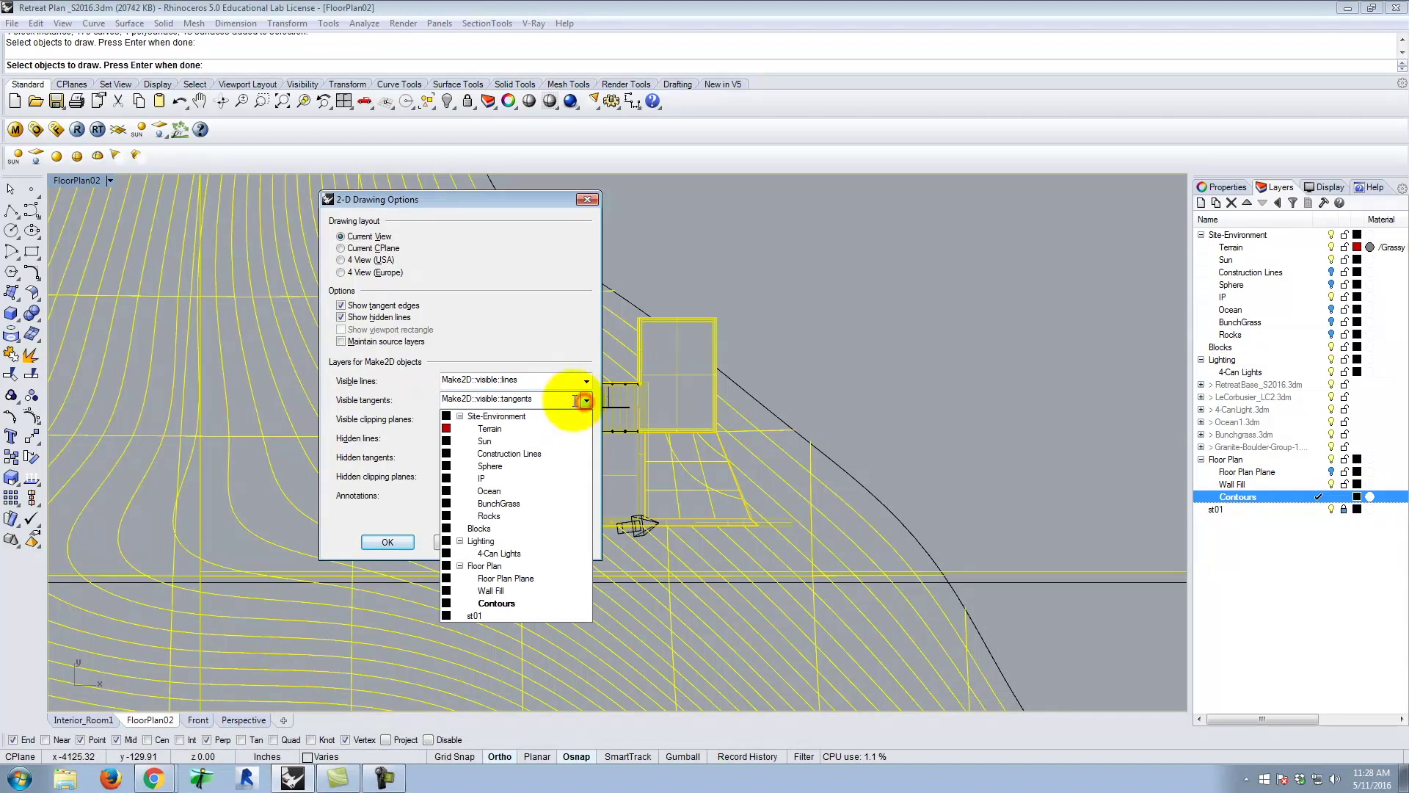
{"action": "left_click", "coordinate": [400, 378]}
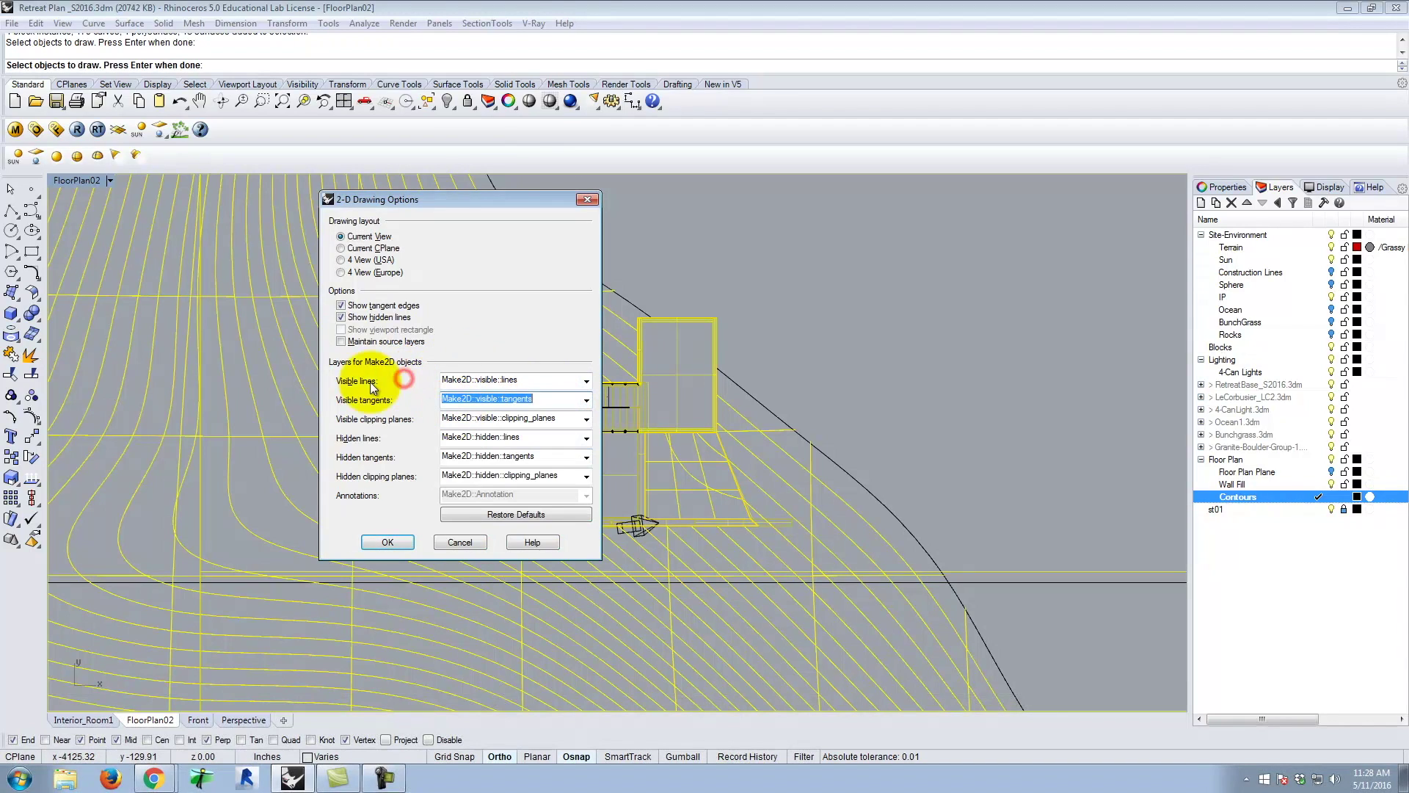
{"action": "left_click", "coordinate": [342, 304]}
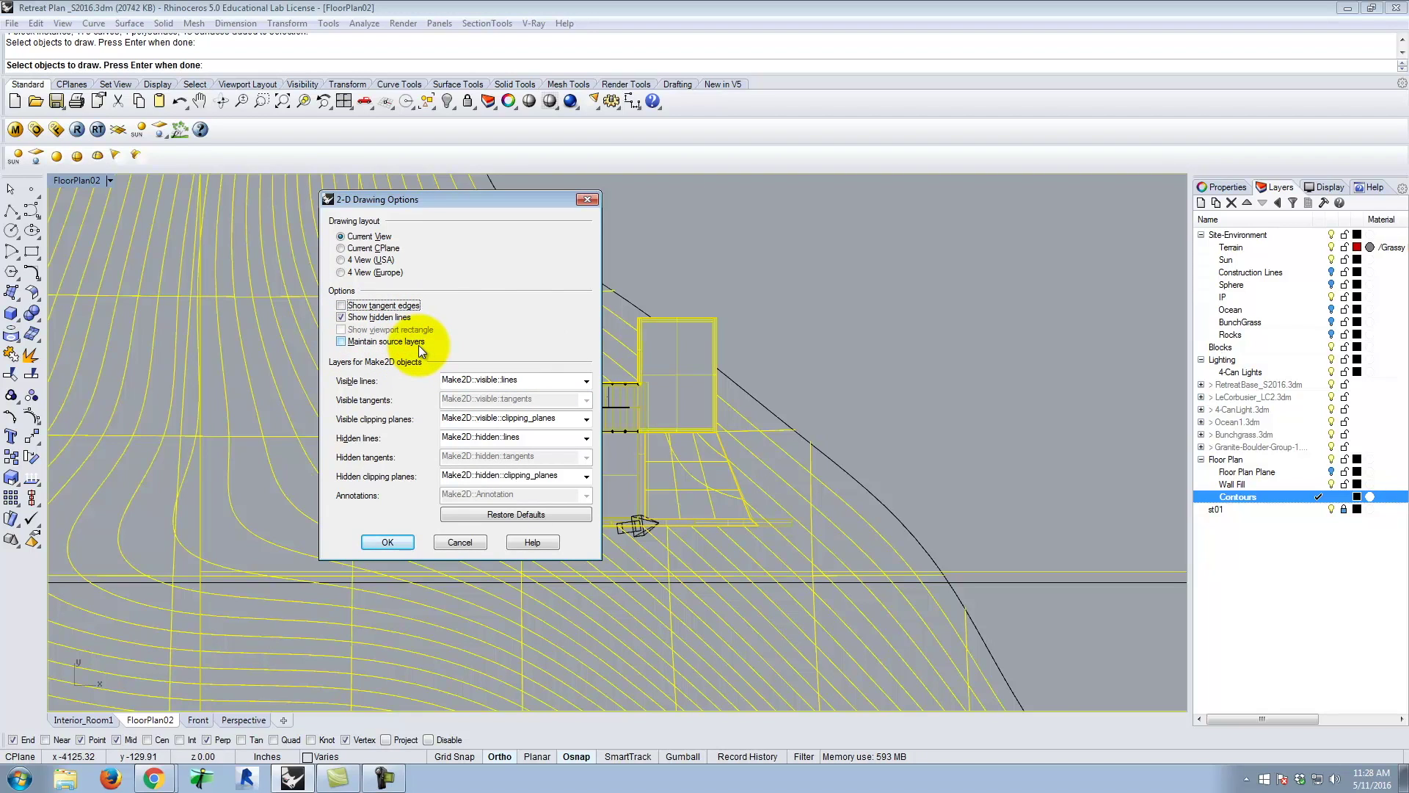
{"action": "left_click", "coordinate": [388, 542]}
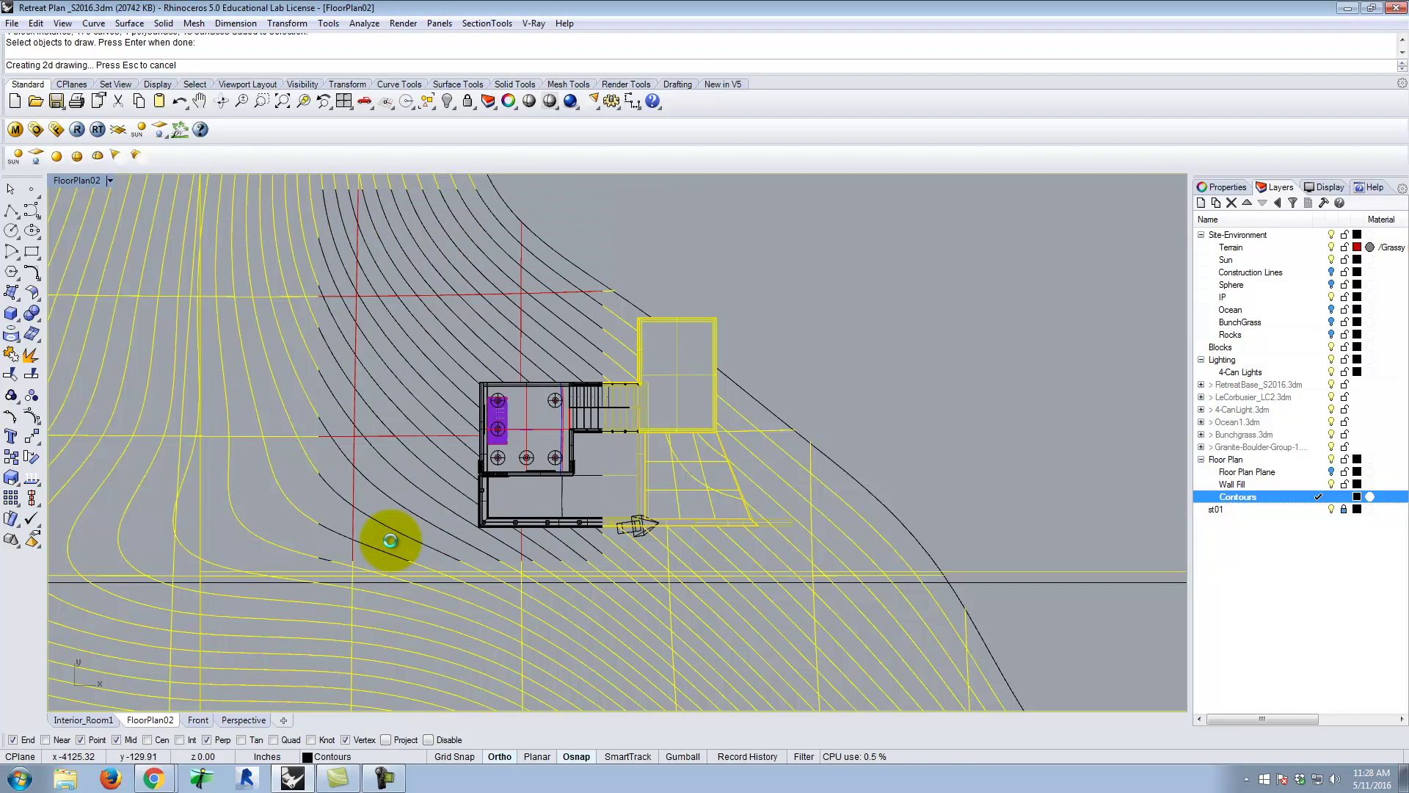
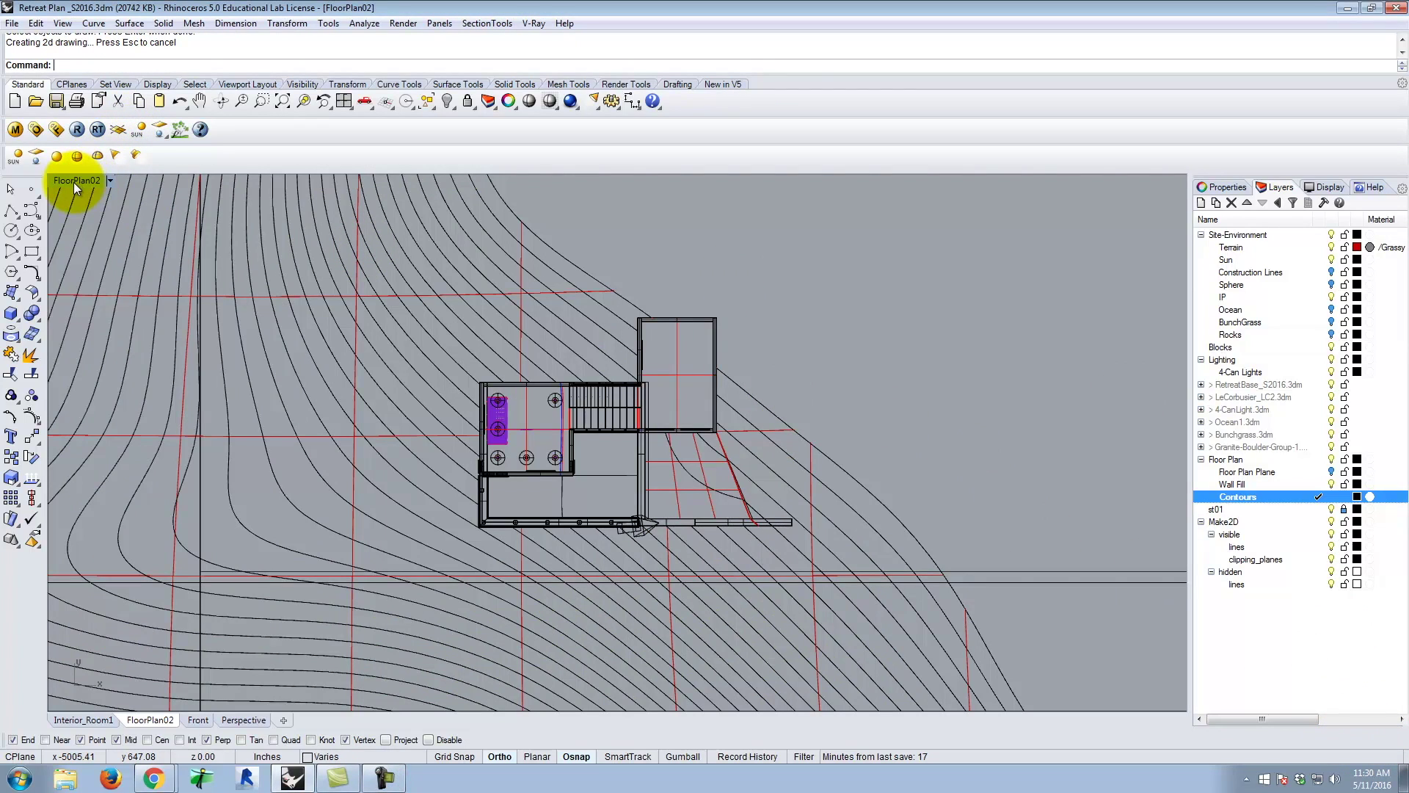
- Restore the four-viewport layout, switch the Front viewport to the Top view and inspect the generated 2D floor plan drawing there
{"action": "double_click", "coordinate": [73, 182]}
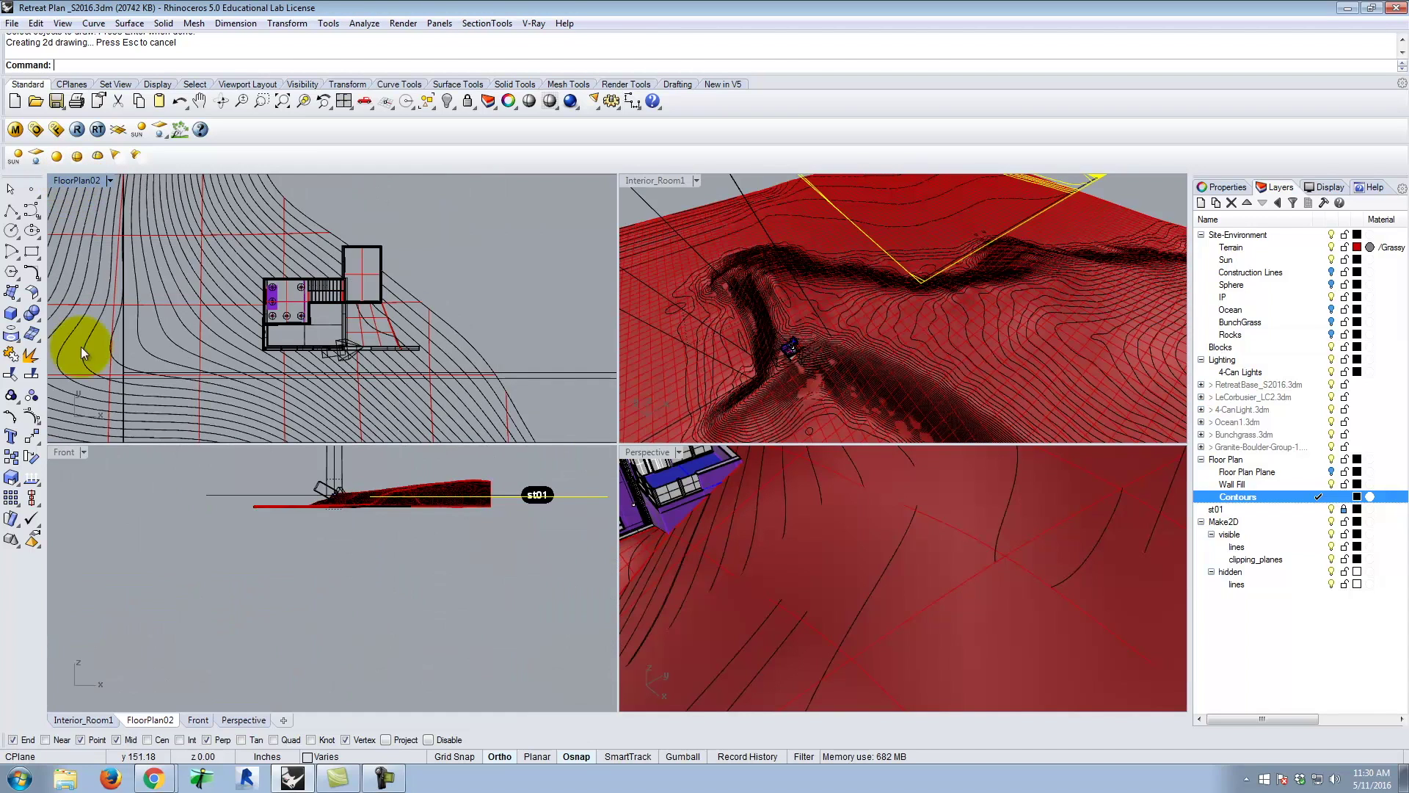
{"action": "left_click", "coordinate": [85, 451]}
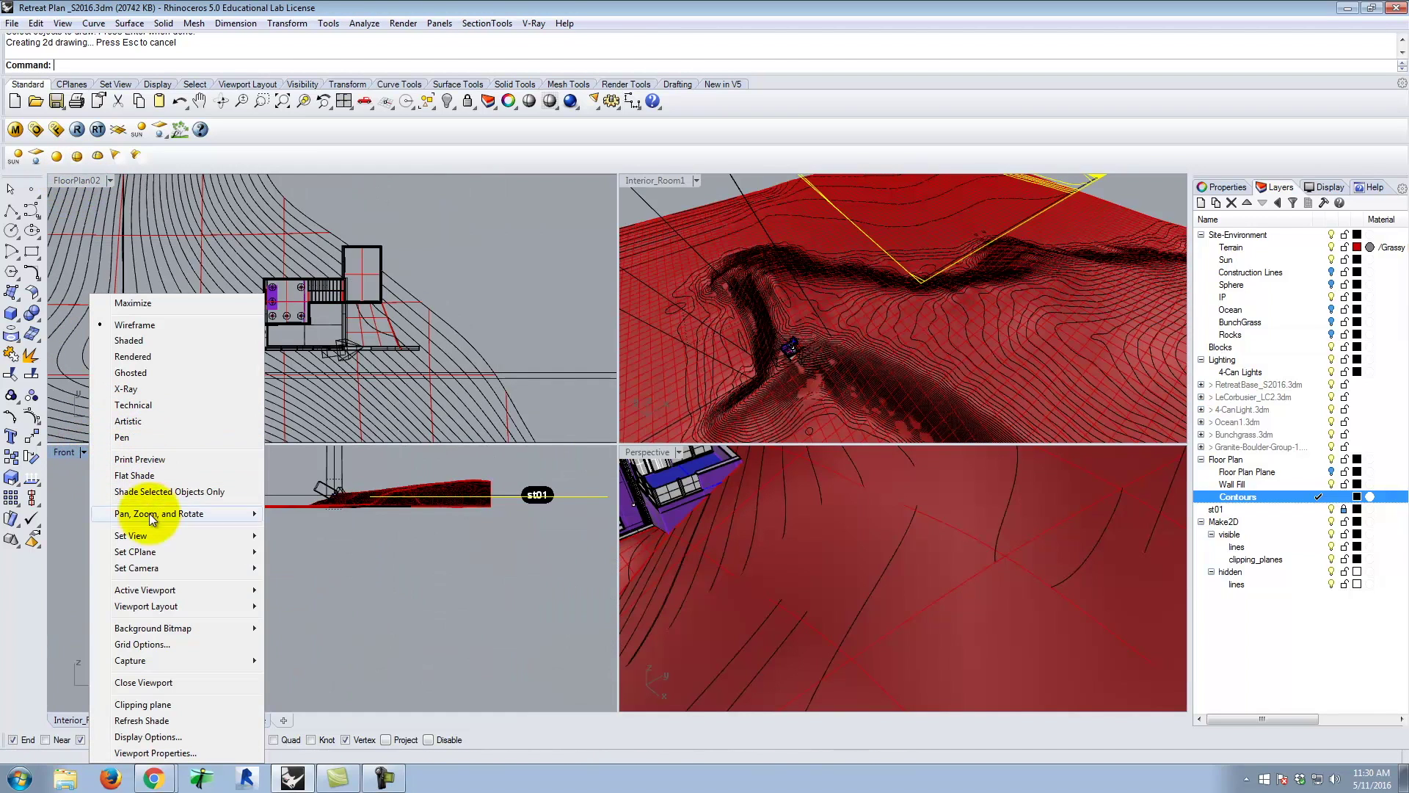
{"action": "mouse_move", "coordinate": [151, 541]}
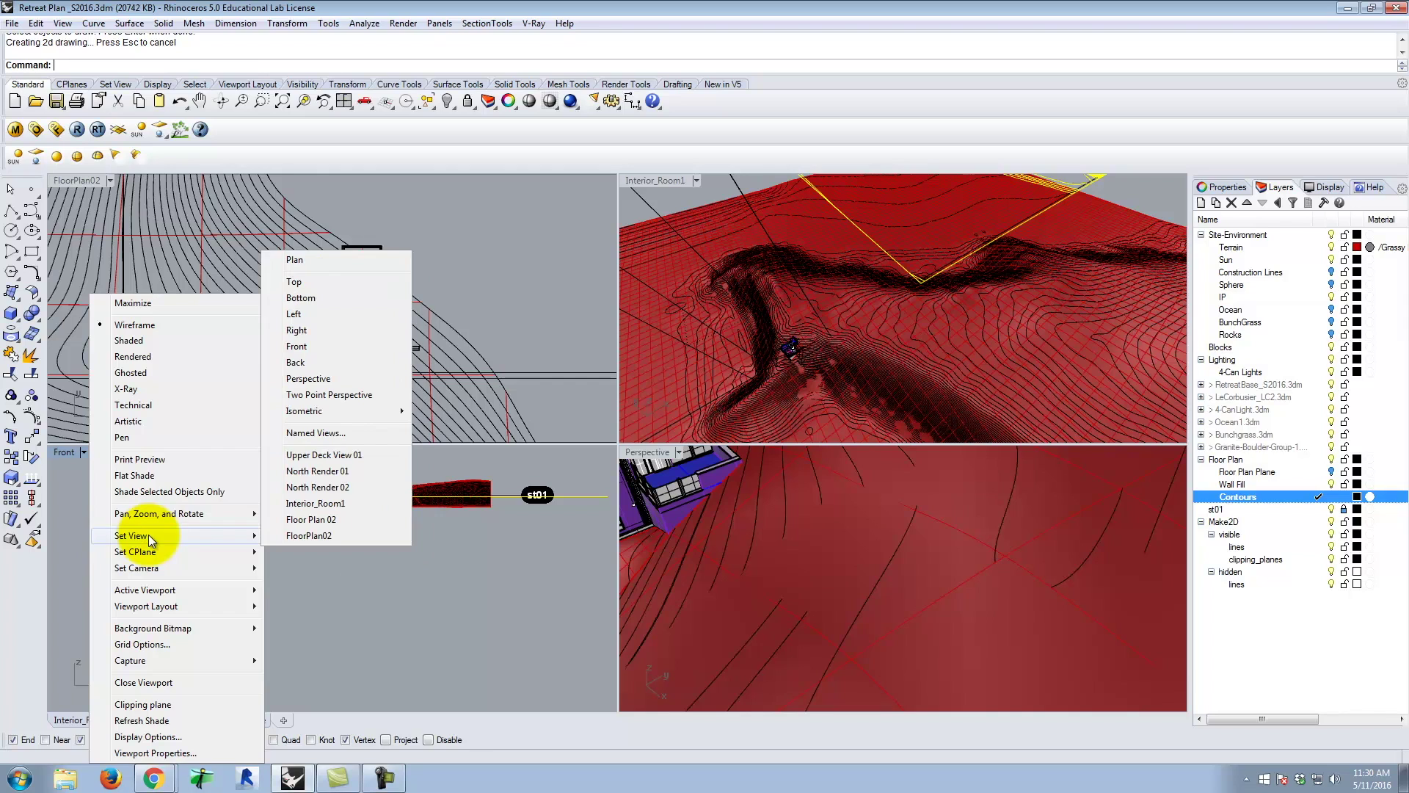
{"action": "left_click", "coordinate": [299, 280]}
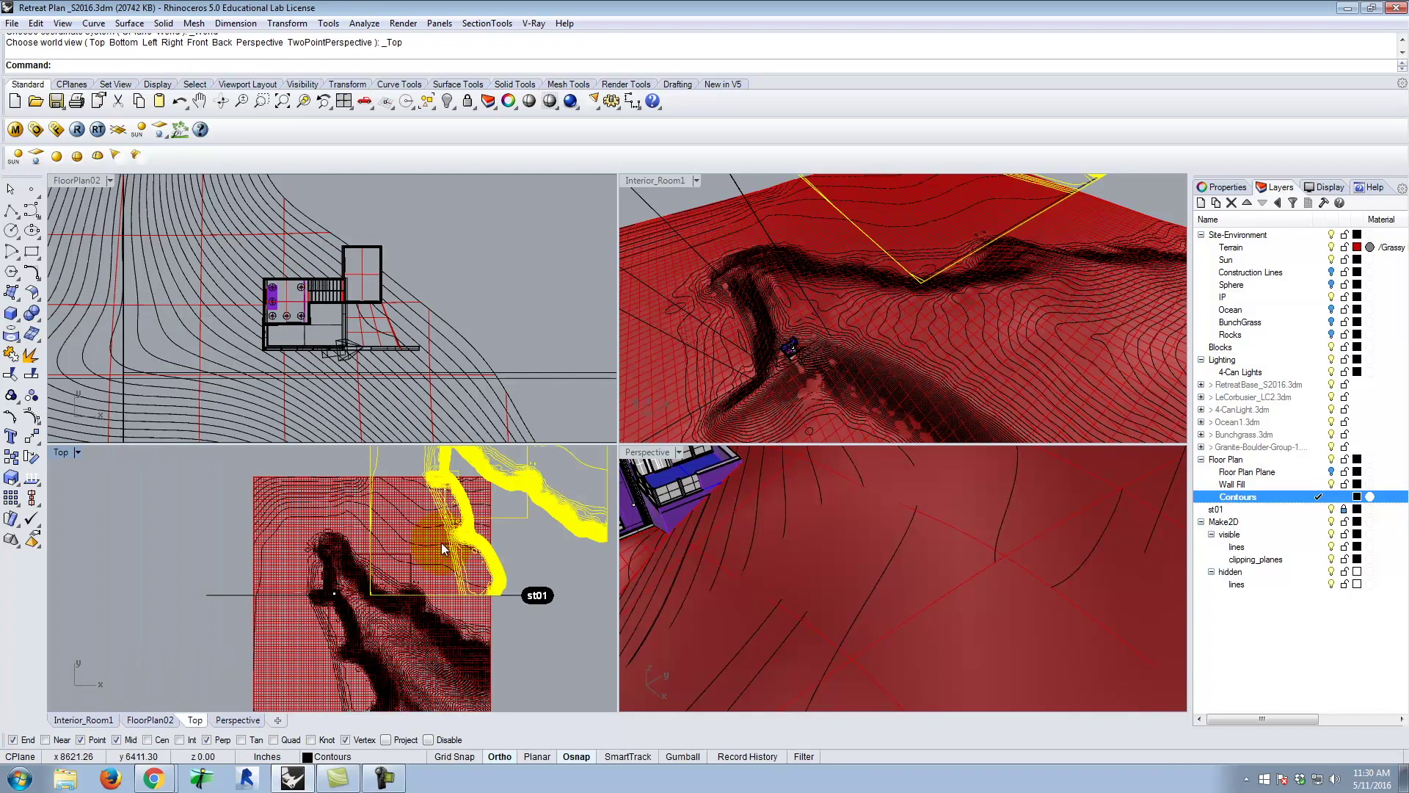
{"action": "scroll", "coordinate": [396, 605], "scroll_direction": "down", "scroll_amount": 6}
{"action": "scroll", "coordinate": [431, 506], "scroll_direction": "up", "scroll_amount": 4}
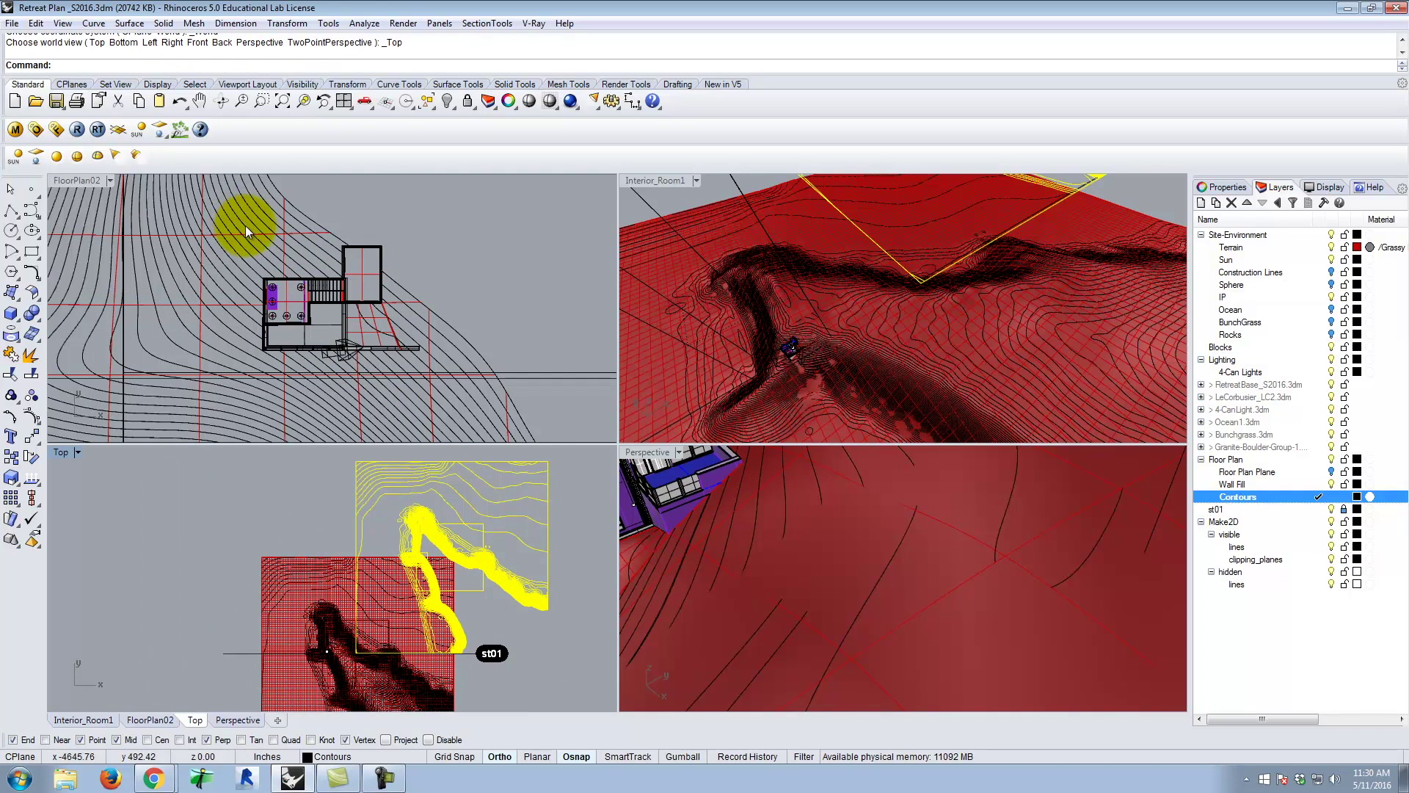
{"action": "scroll", "coordinate": [435, 551], "scroll_direction": "up", "scroll_amount": 5}
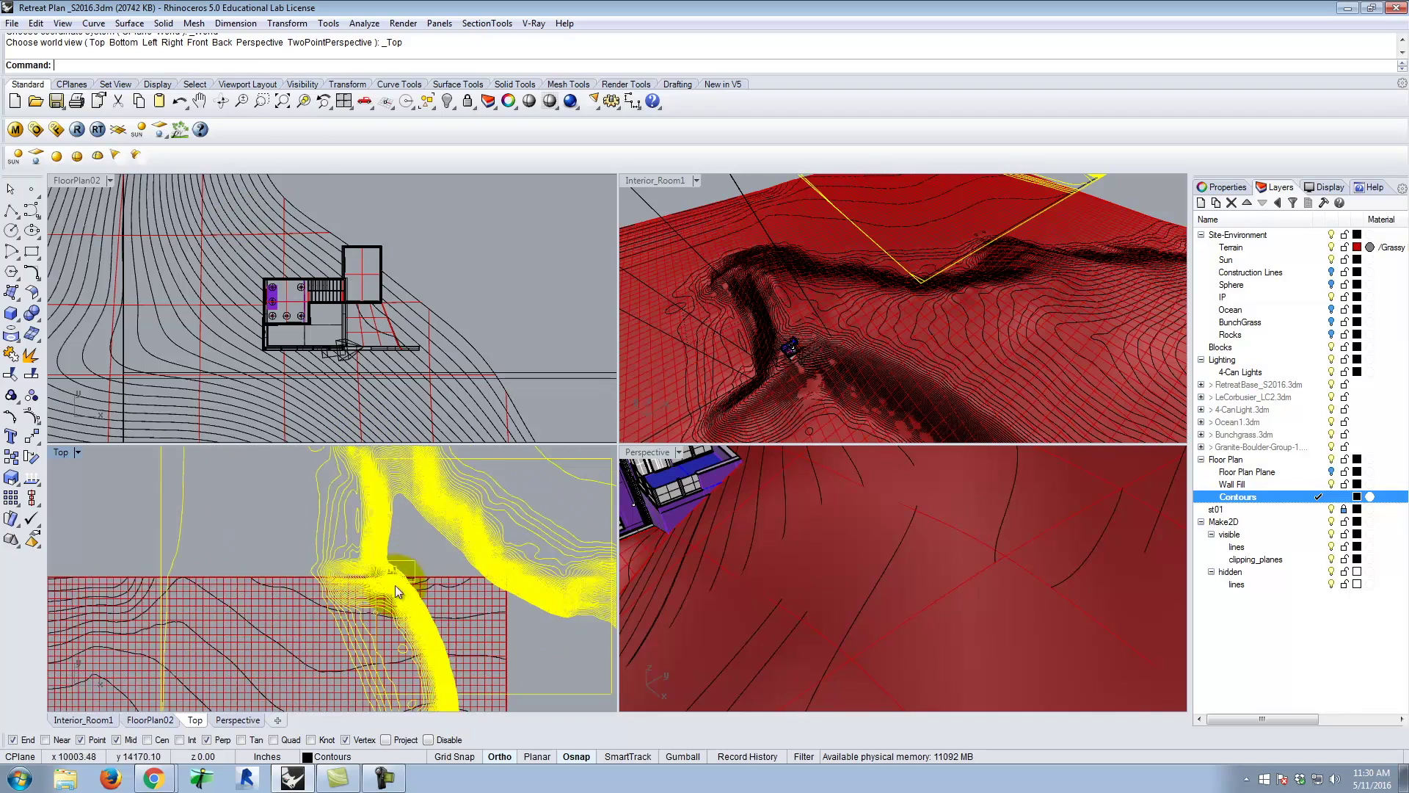
{"action": "scroll", "coordinate": [451, 562], "scroll_direction": "up", "scroll_amount": 3}
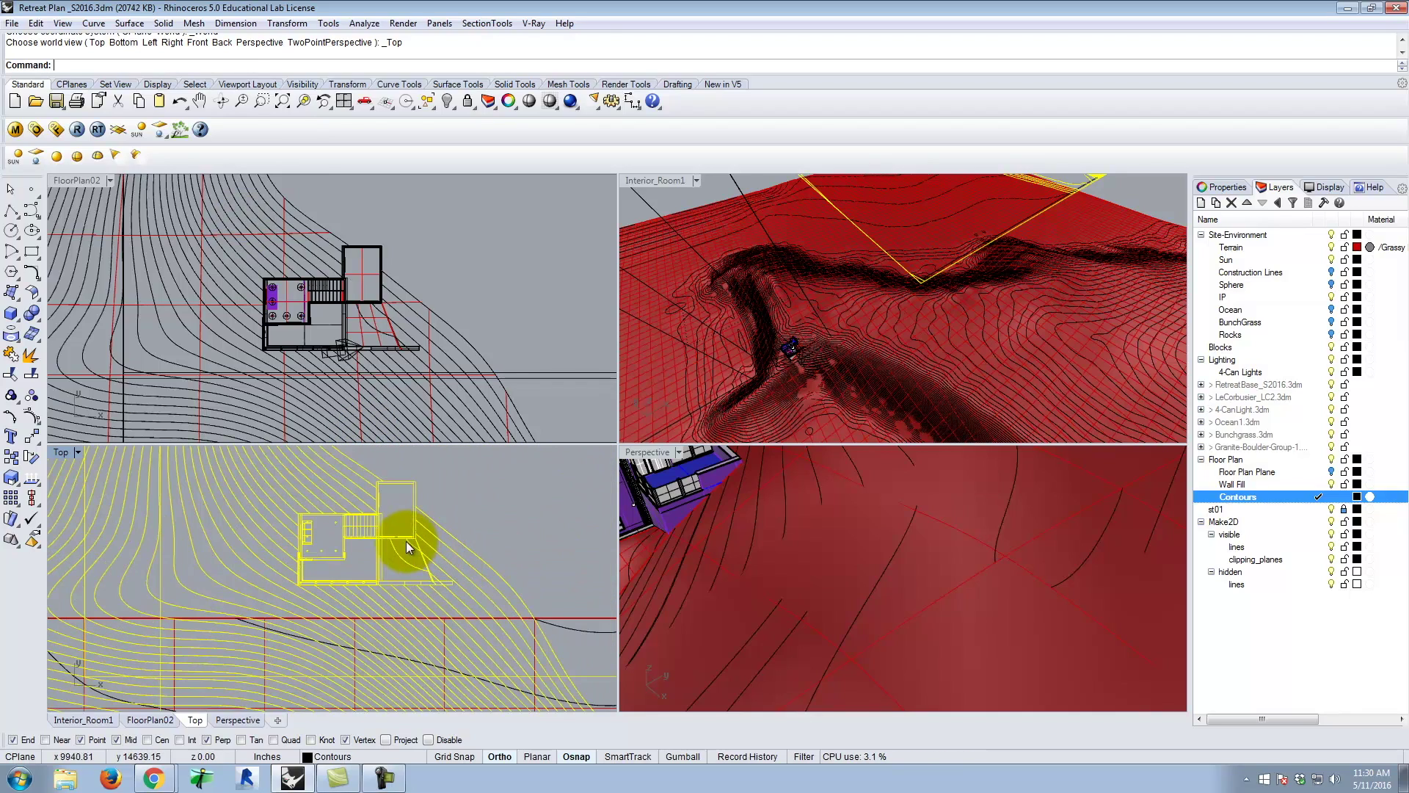
{"action": "scroll", "coordinate": [407, 541], "scroll_direction": "up", "scroll_amount": 2}
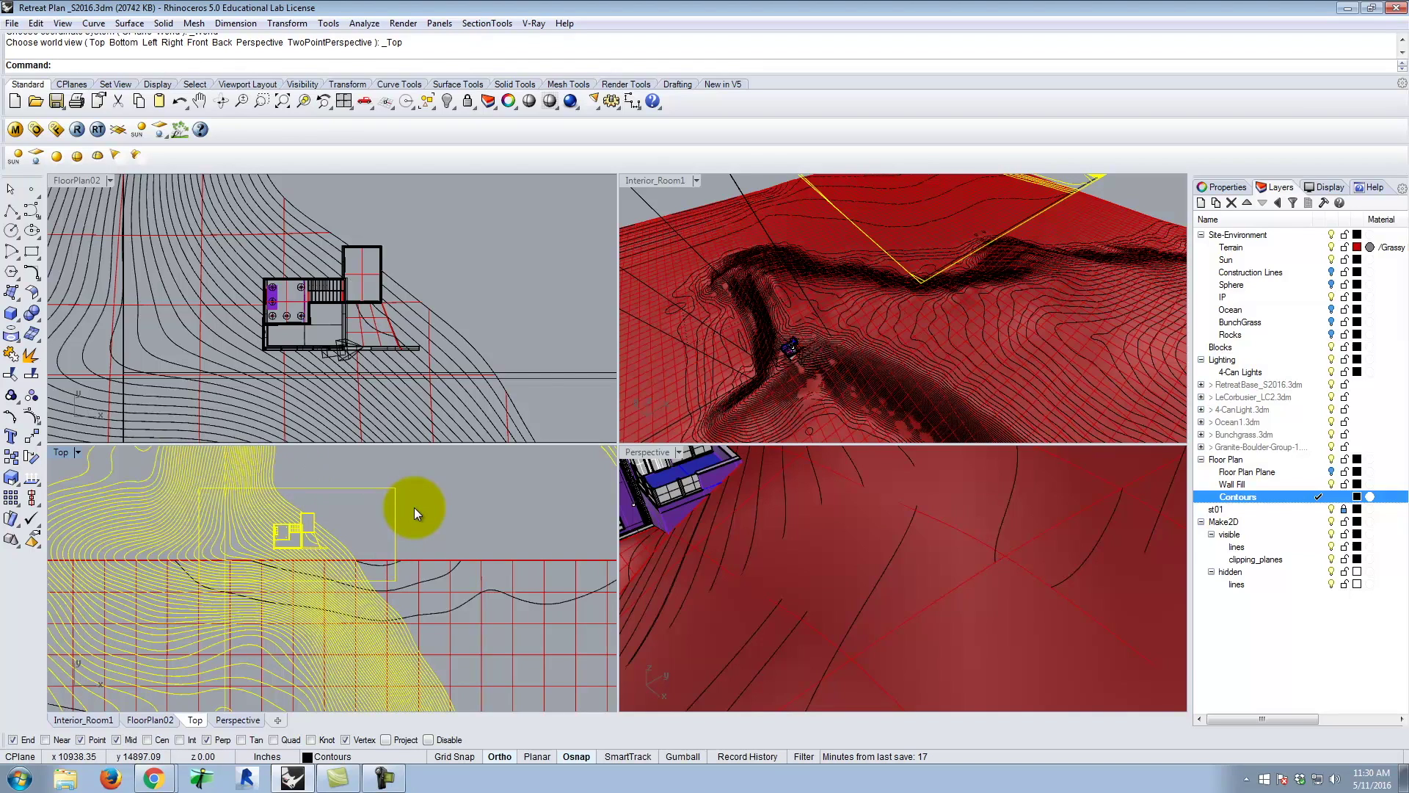
- Maximize the FloorPlan02 viewport and clear the section clipping from all views with stClearAllViews
{"action": "double_click", "coordinate": [94, 182]}
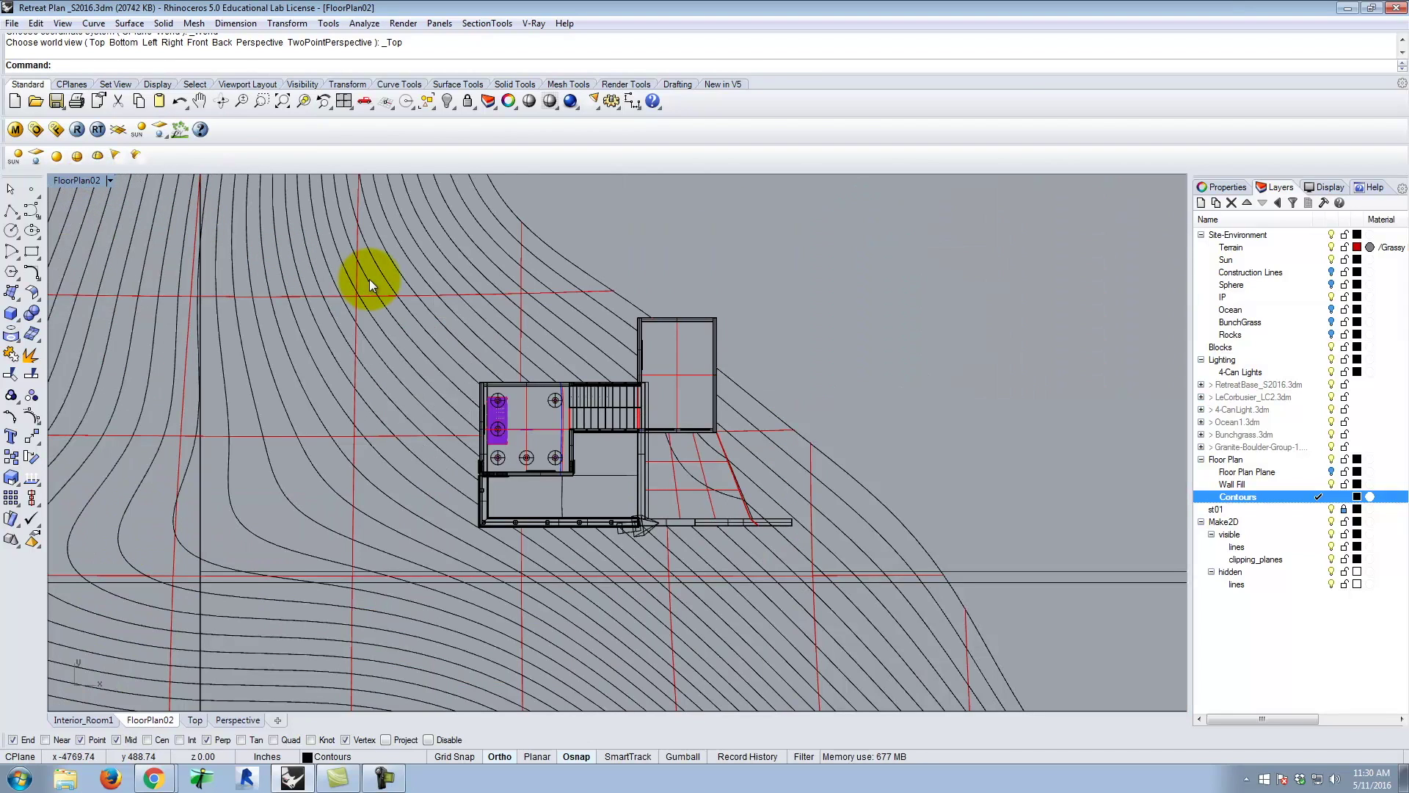
{"action": "type", "text": "stC"}
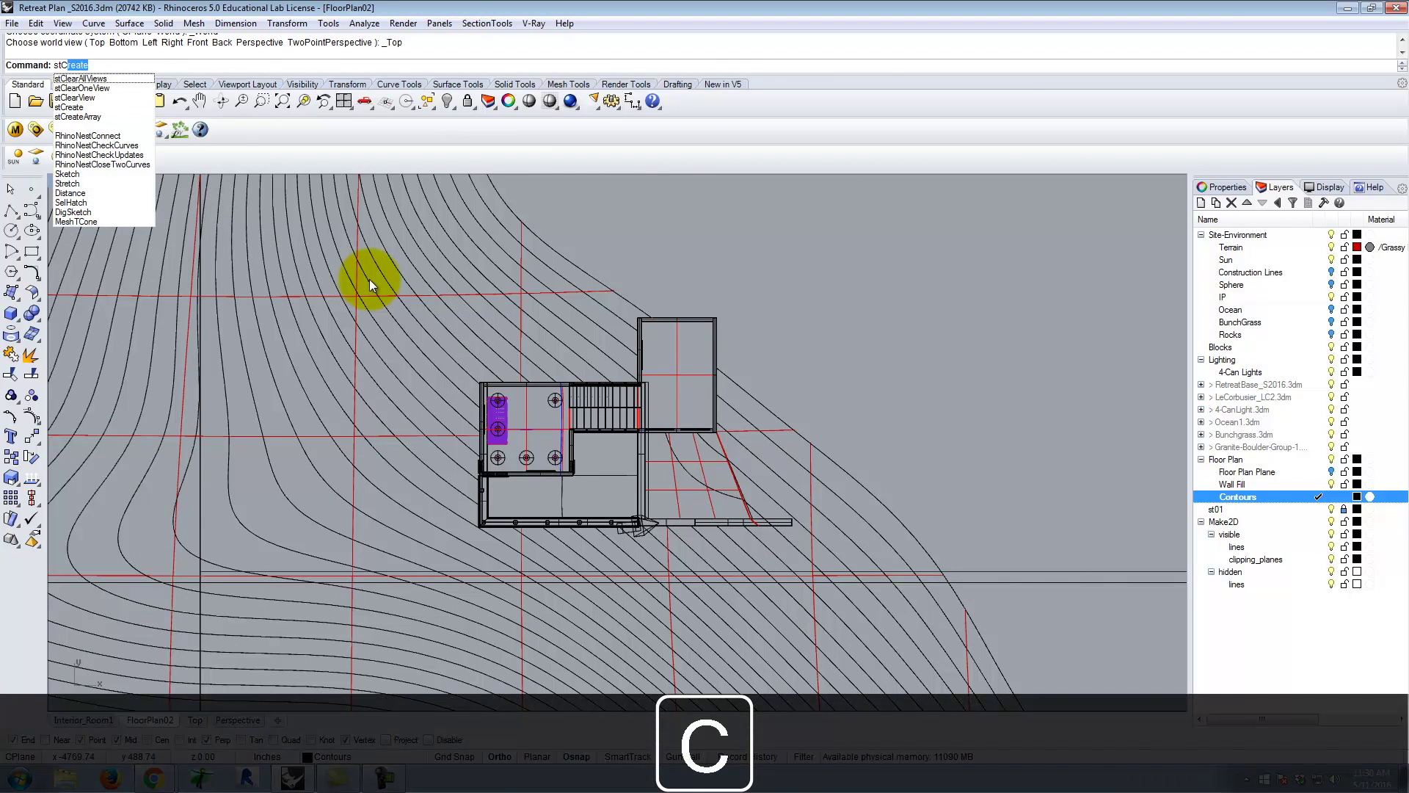
{"action": "type", "text": "learAllViews"}
{"action": "key", "text": "Return"}
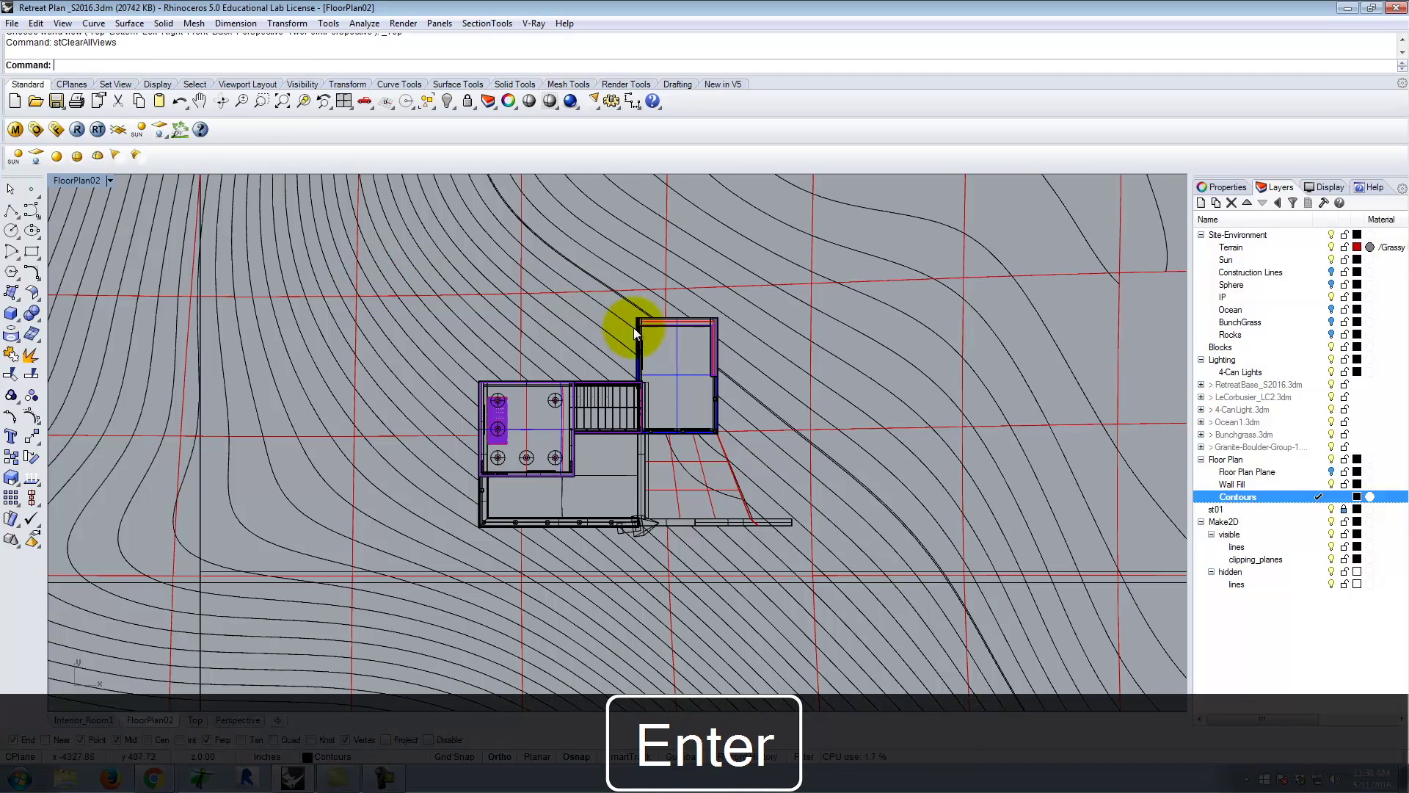
- Start Make2D again for the unclipped FloorPlan02 view and bring up its drawing options
{"action": "type", "text": "Make2D"}
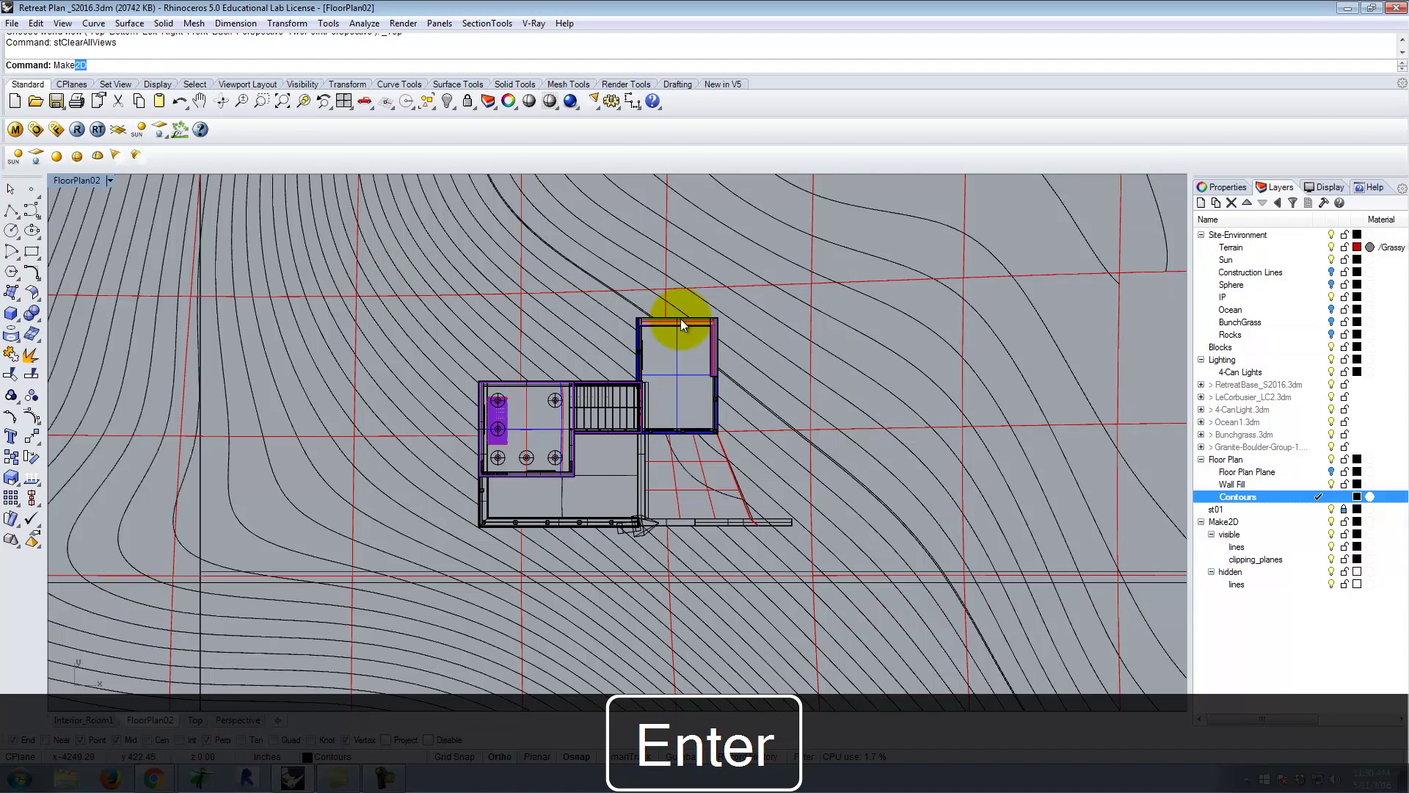
{"action": "key", "text": "Return"}
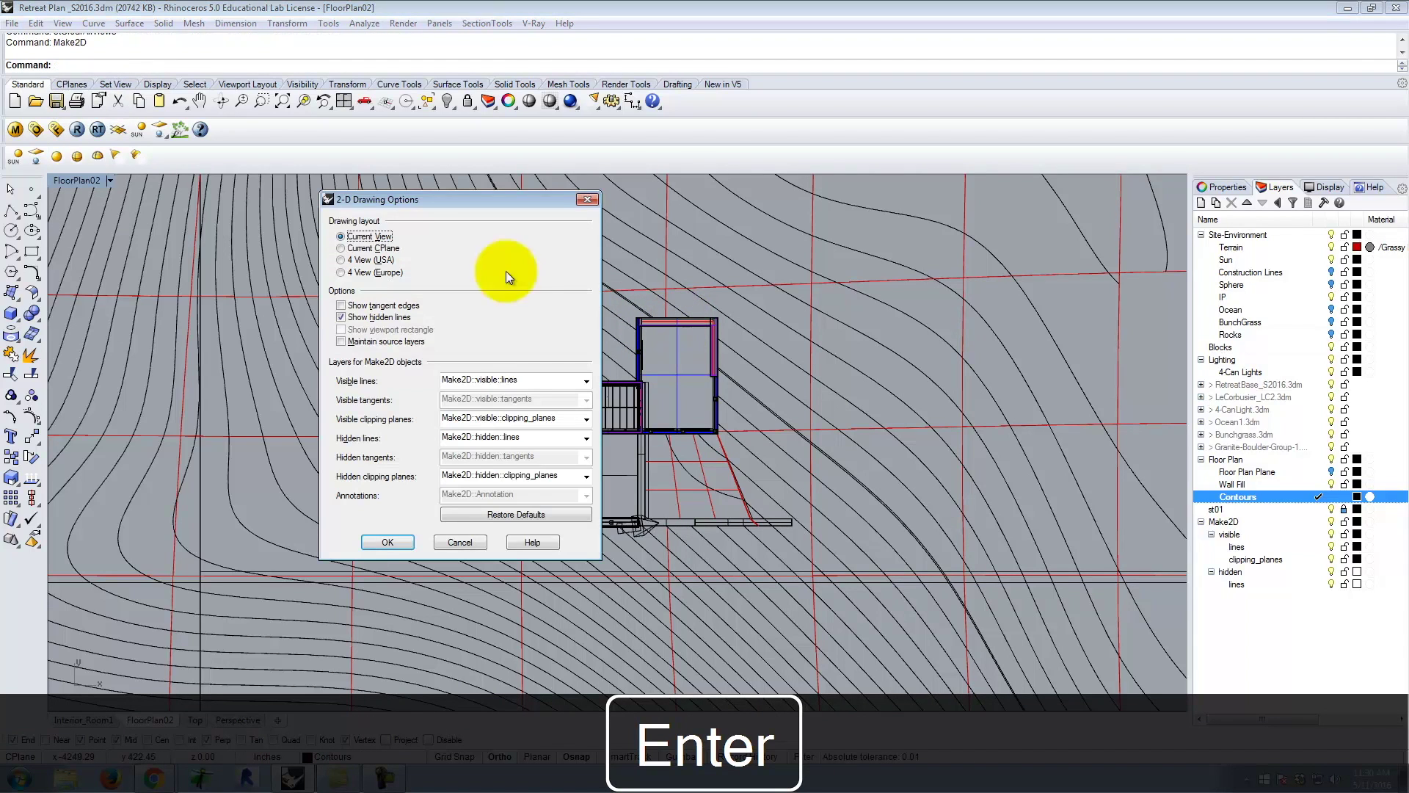
- Run Make2D on the contour curves northeast of the house in the FloorPlan02 view, excluding the terrain, with the Current View layout
{"action": "left_click", "coordinate": [481, 541]}
{"action": "key", "text": "Escape"}
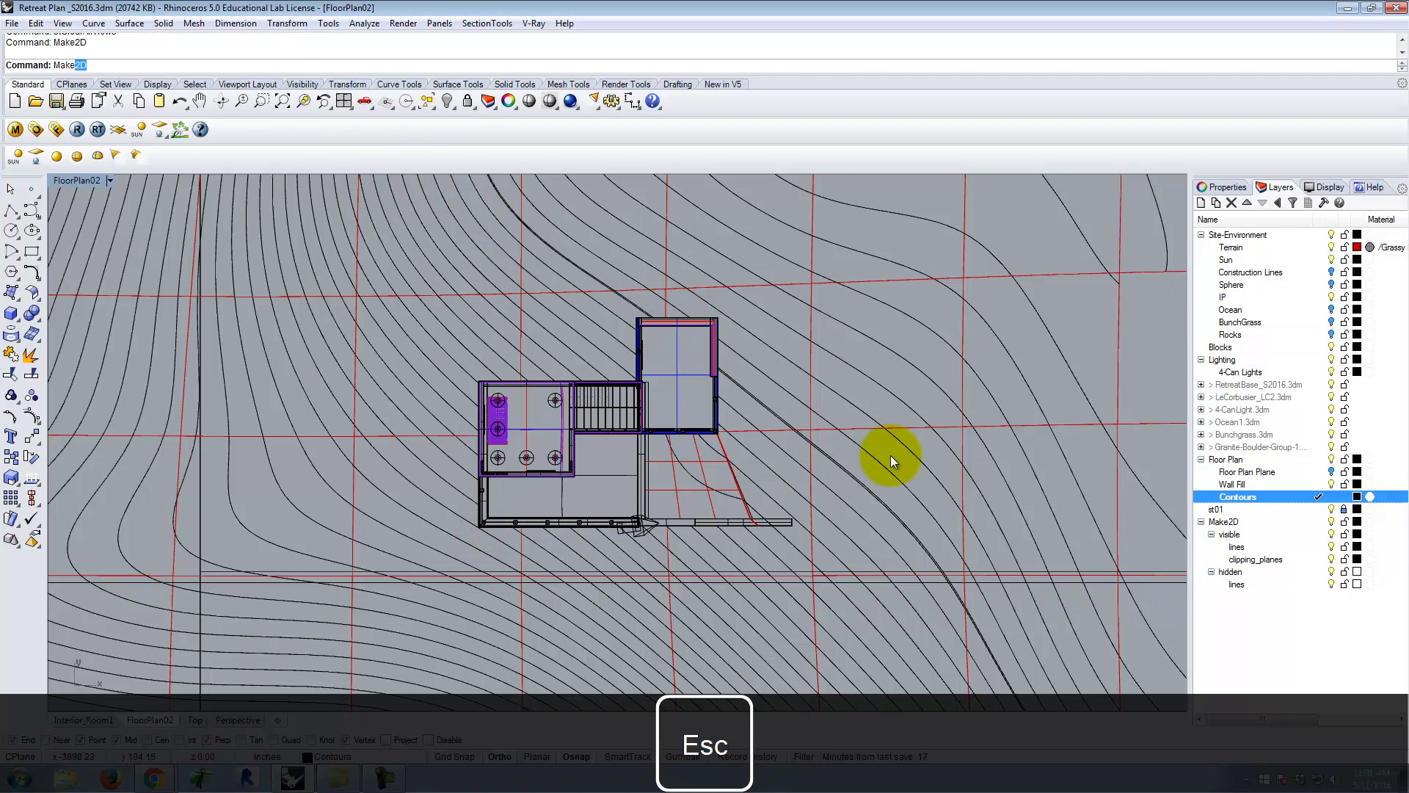
{"action": "key", "text": "Return"}
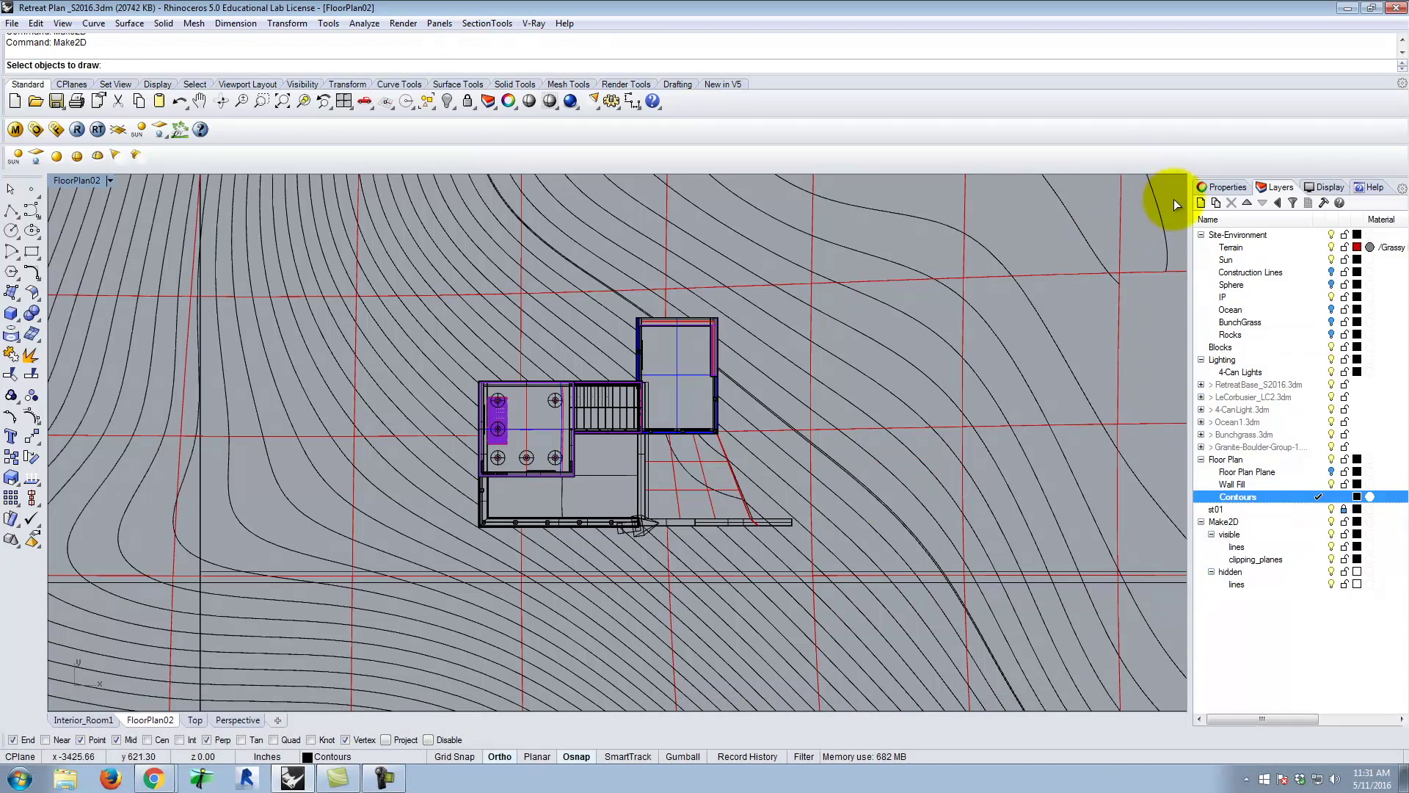
{"action": "left_click_drag", "start_coordinate": [1168, 195], "coordinate": [800, 424]}
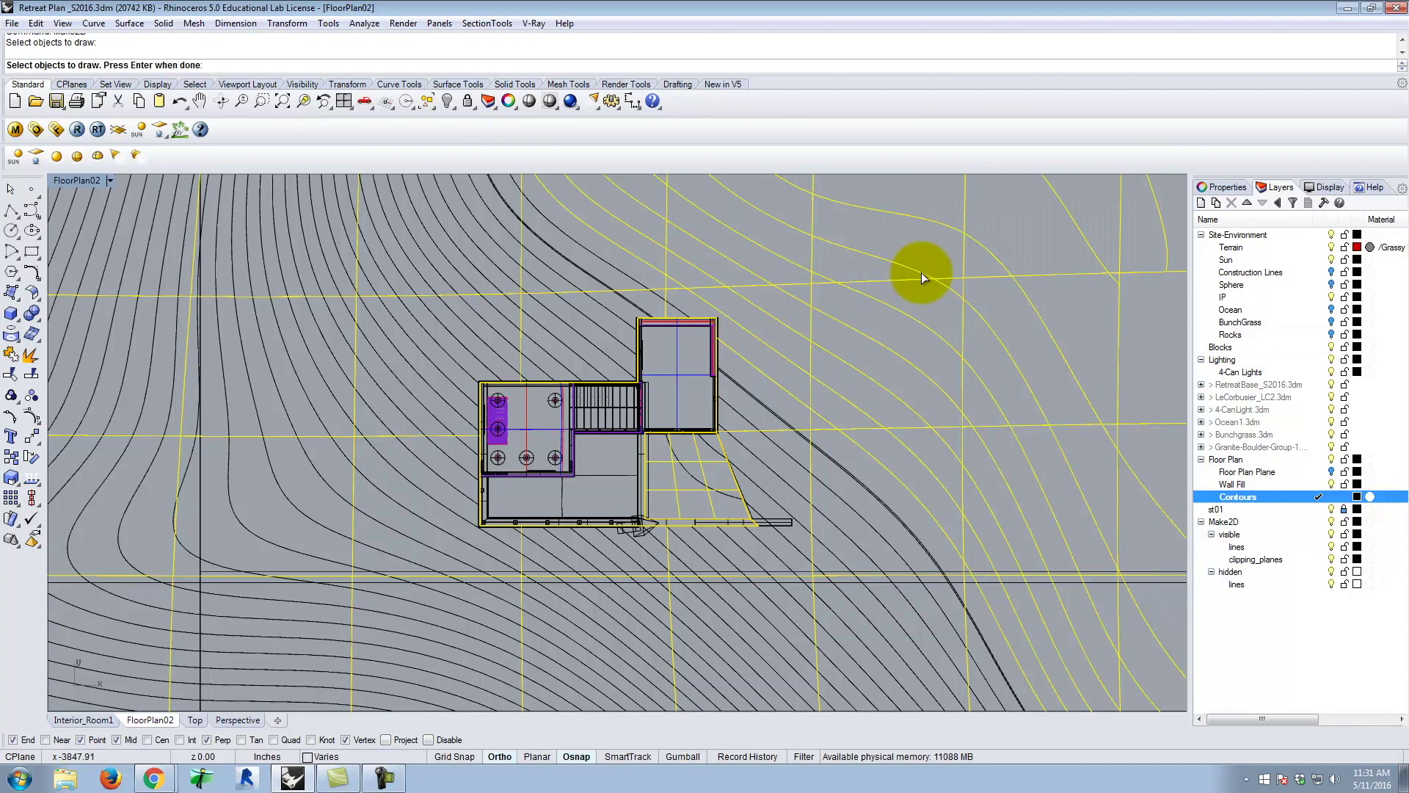
{"action": "left_click", "coordinate": [893, 279], "text": "ctrl"}
{"action": "left_click", "coordinate": [766, 401]}
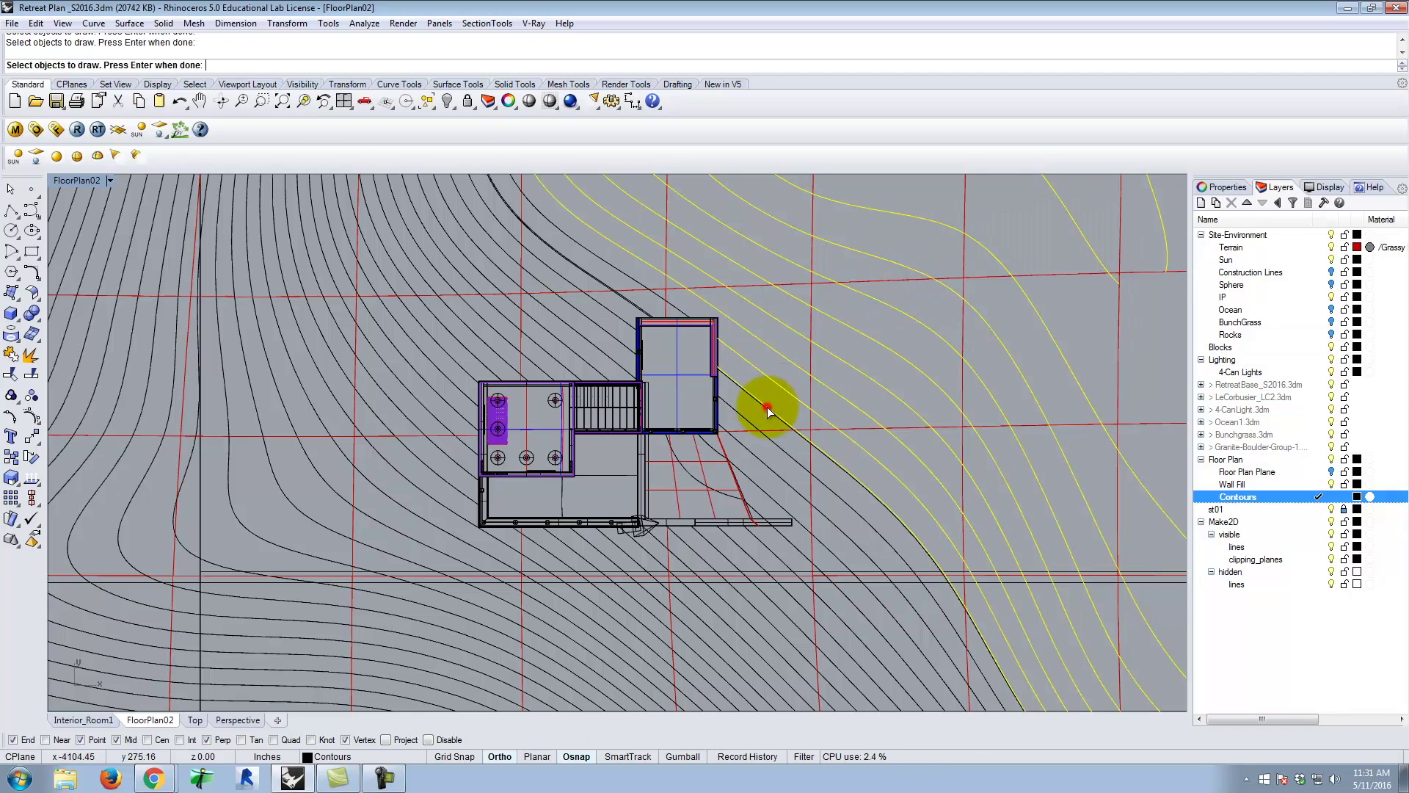
{"action": "left_click", "coordinate": [621, 297]}
{"action": "left_click", "coordinate": [642, 288]}
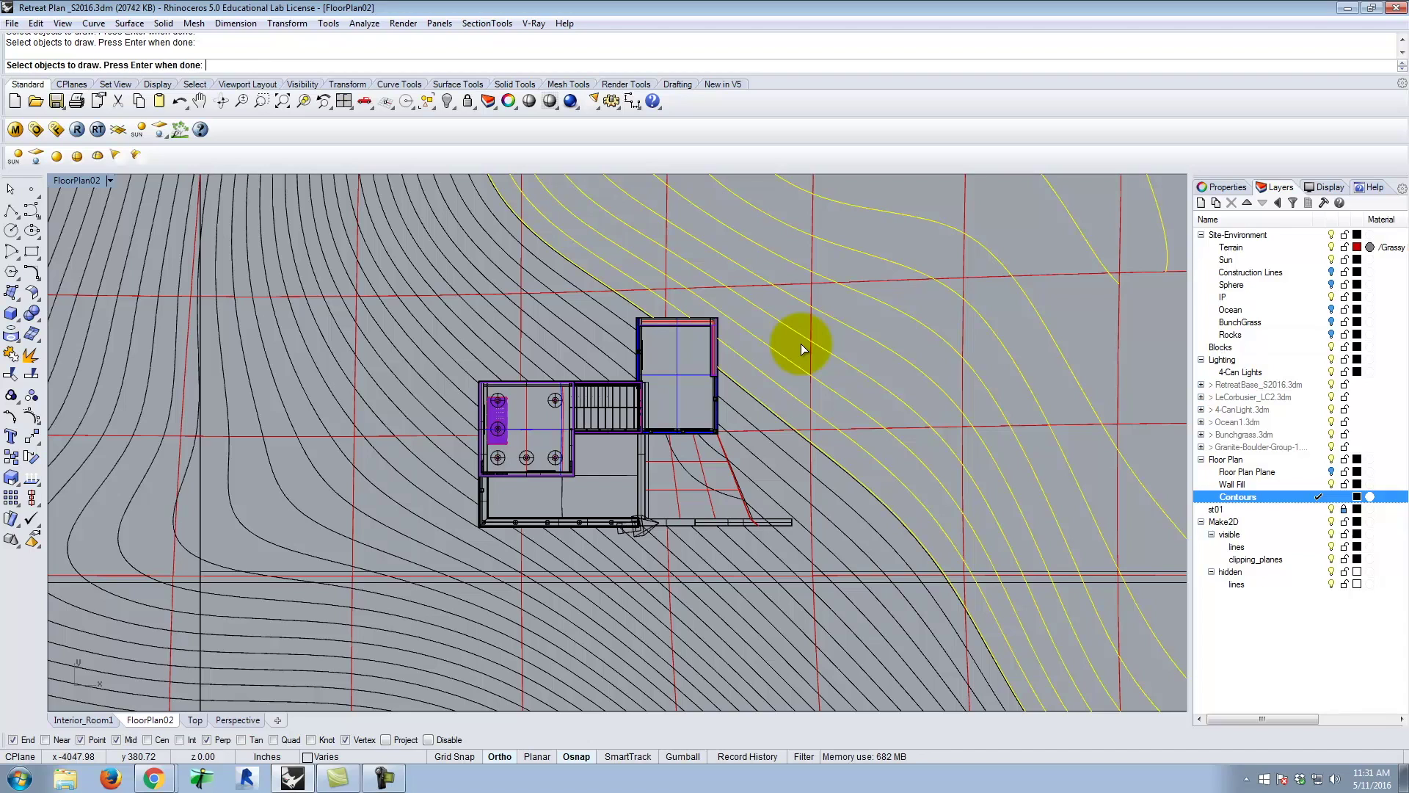
{"action": "key", "text": "Return"}
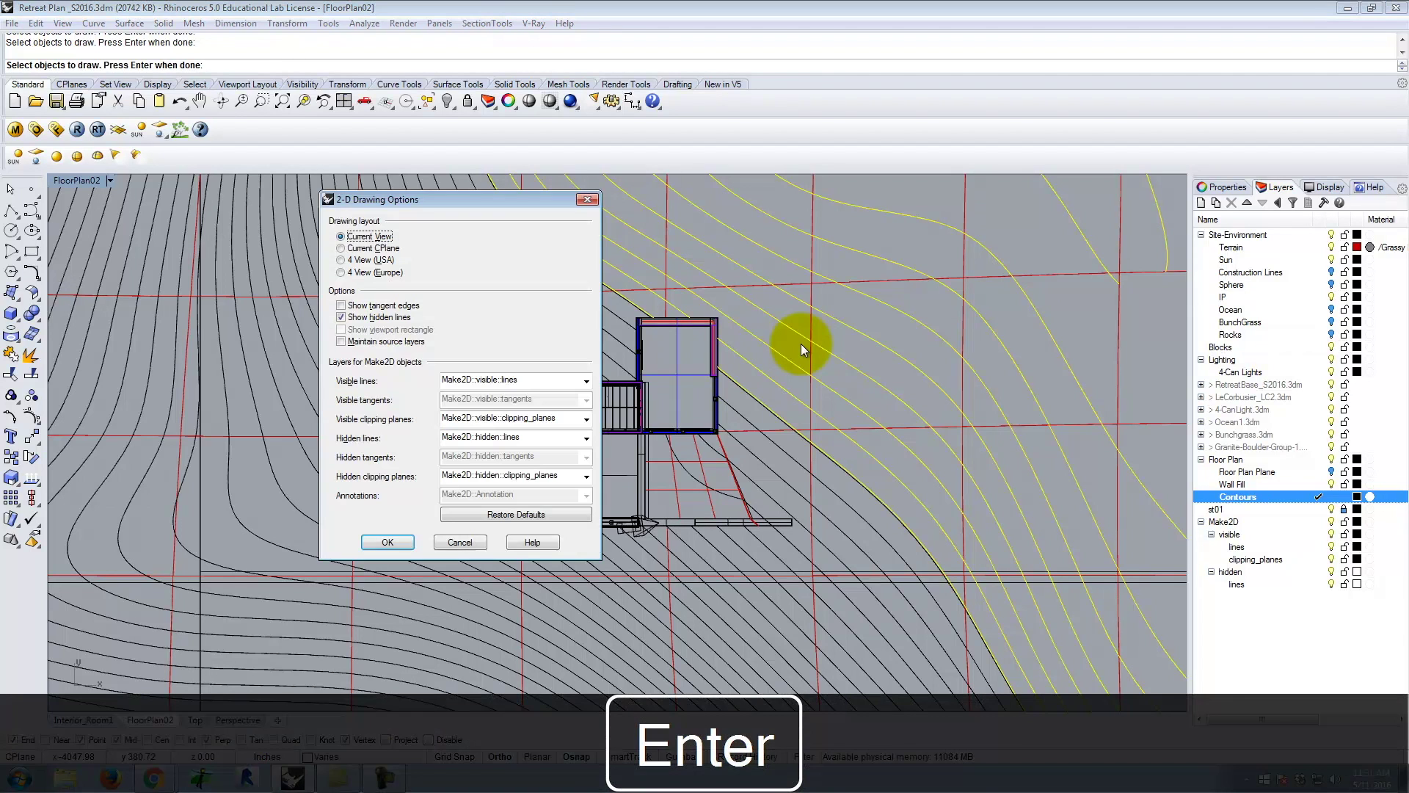
{"action": "left_click", "coordinate": [387, 541]}
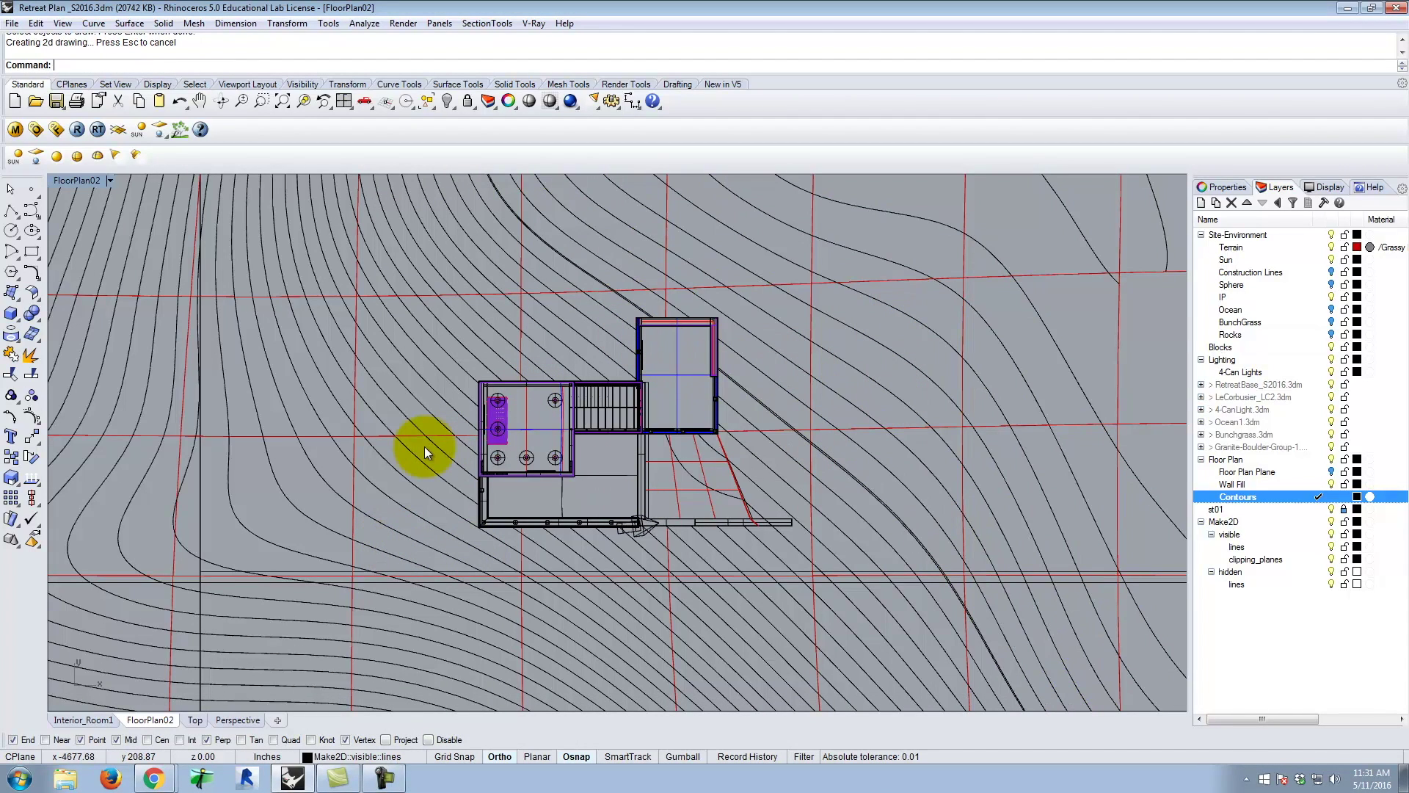
- Check the new contour linework against the existing 2D drawing in the Top view, and undo the last Make2D
{"action": "double_click", "coordinate": [78, 179]}
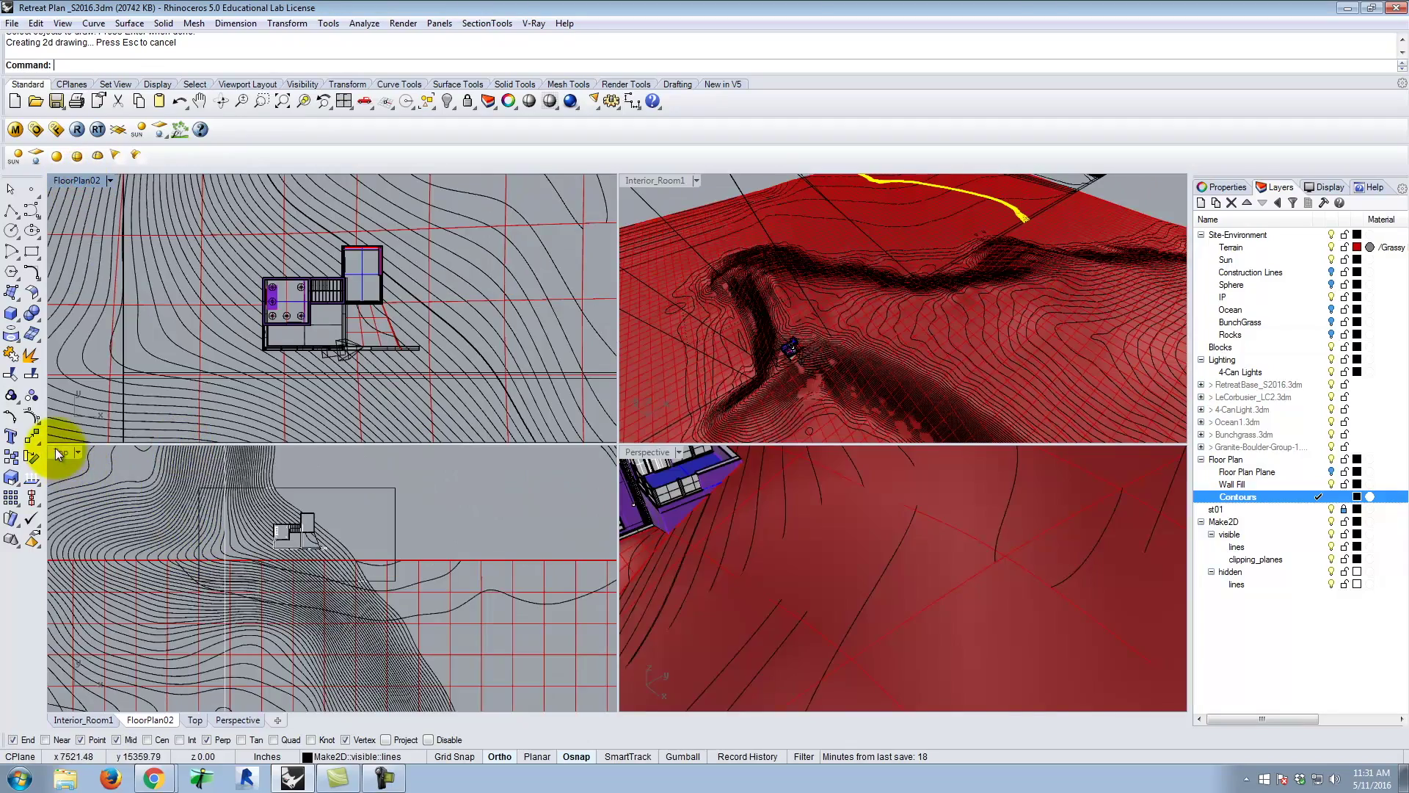
{"action": "double_click", "coordinate": [88, 453]}
{"action": "scroll", "coordinate": [624, 438], "scroll_direction": "up", "scroll_amount": 10}
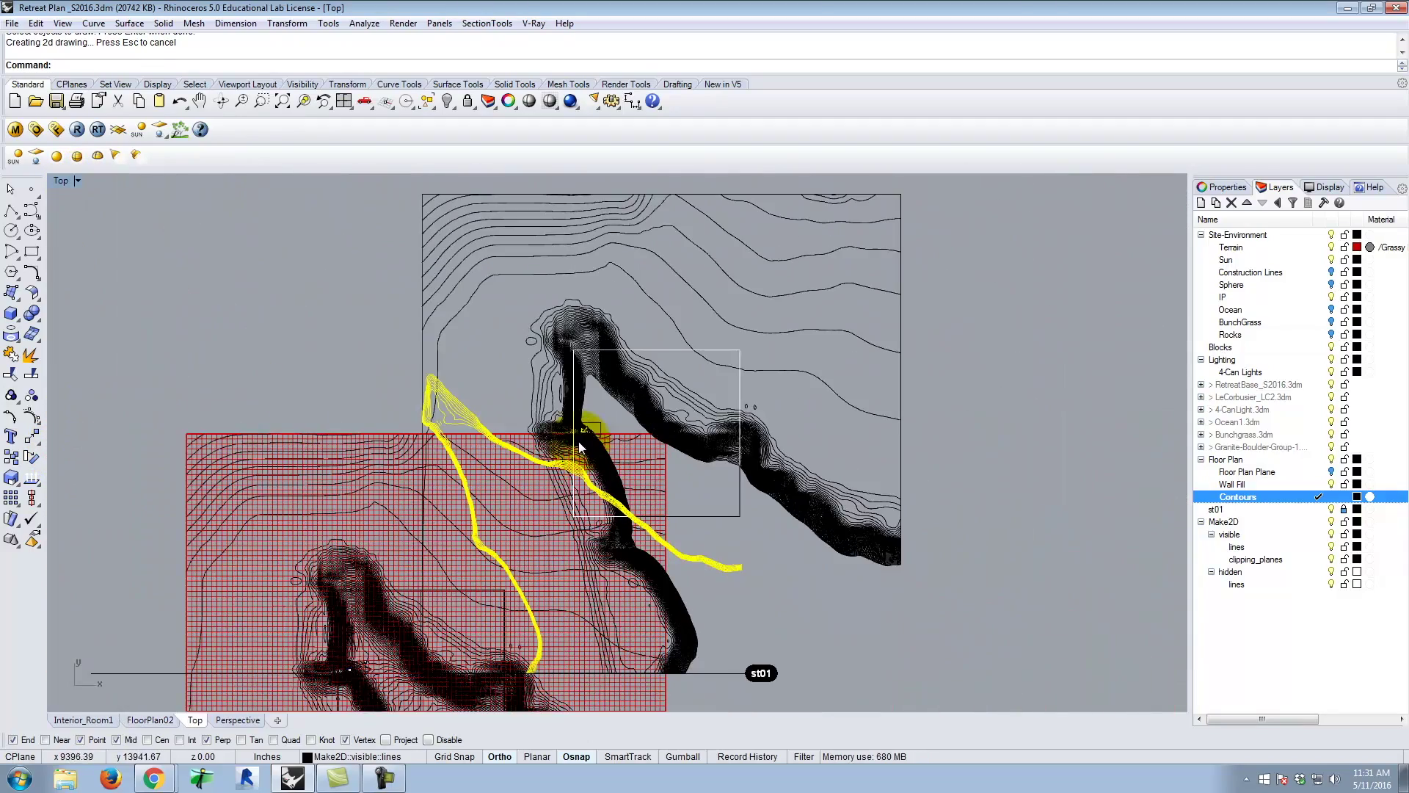
{"action": "scroll", "coordinate": [521, 452], "scroll_direction": "down", "scroll_amount": 3}
{"action": "scroll", "coordinate": [577, 481], "scroll_direction": "up", "scroll_amount": 6}
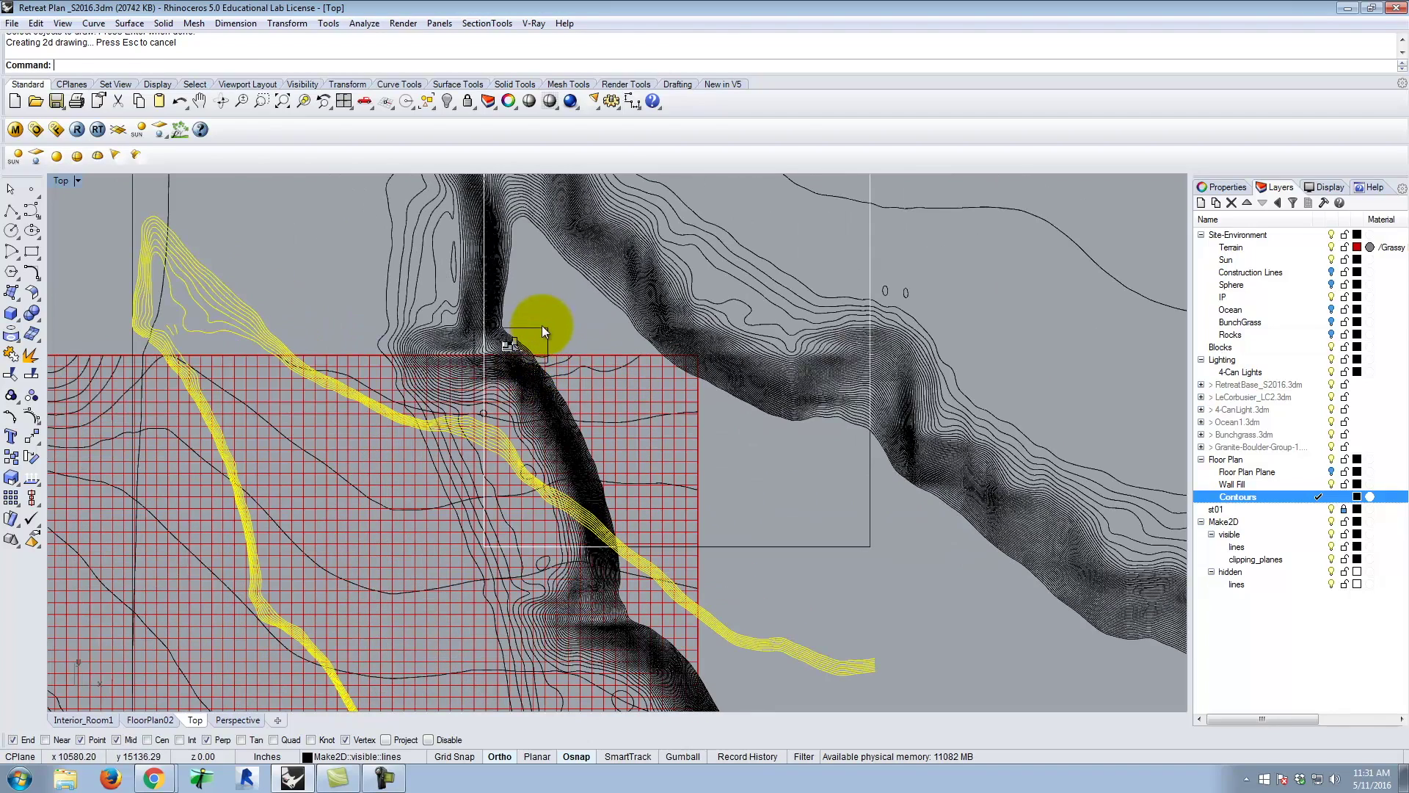
{"action": "key", "text": "ctrl+z"}
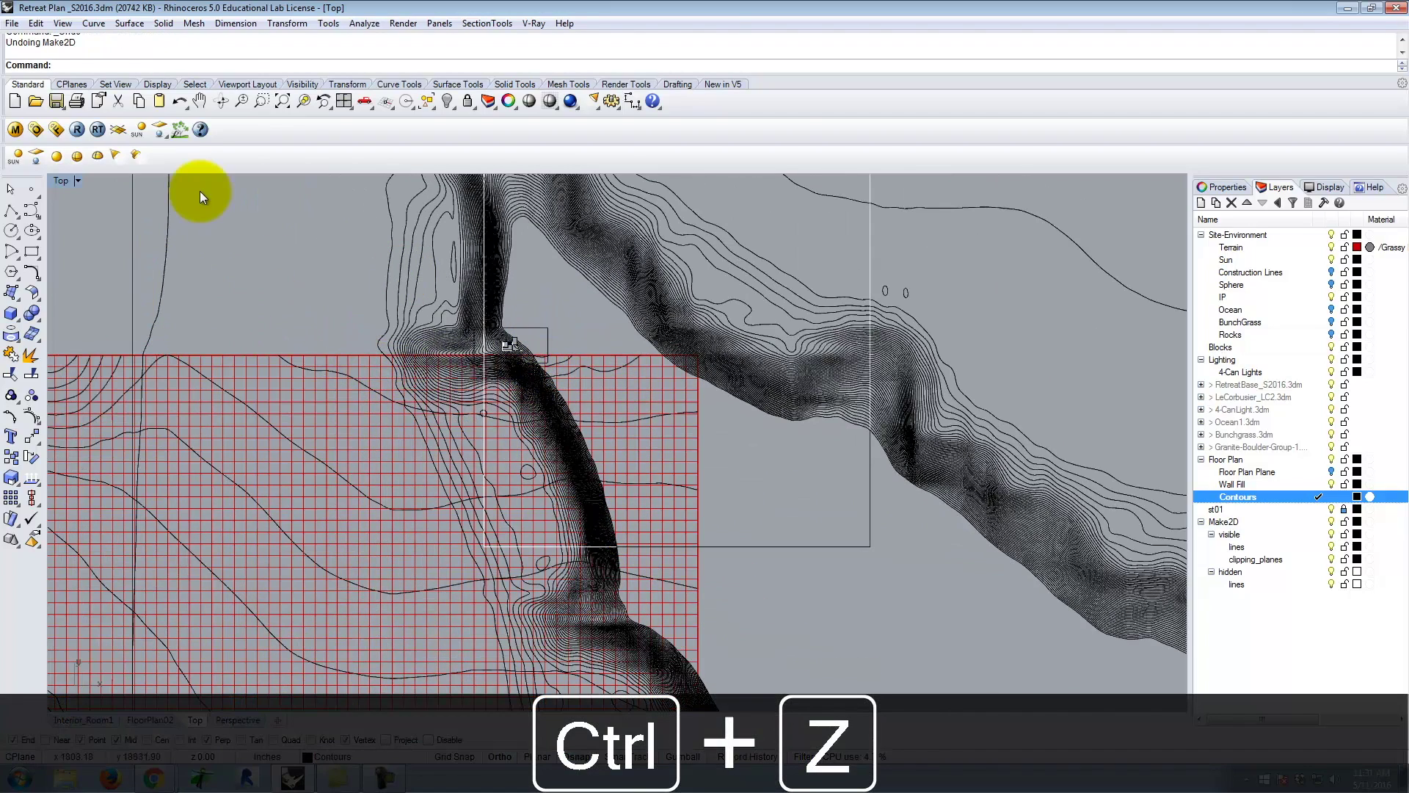
- Restart Make2D in the four-viewport layout and select the contour curves northeast of the house, leaving out the terrain and building
{"action": "double_click", "coordinate": [61, 181]}
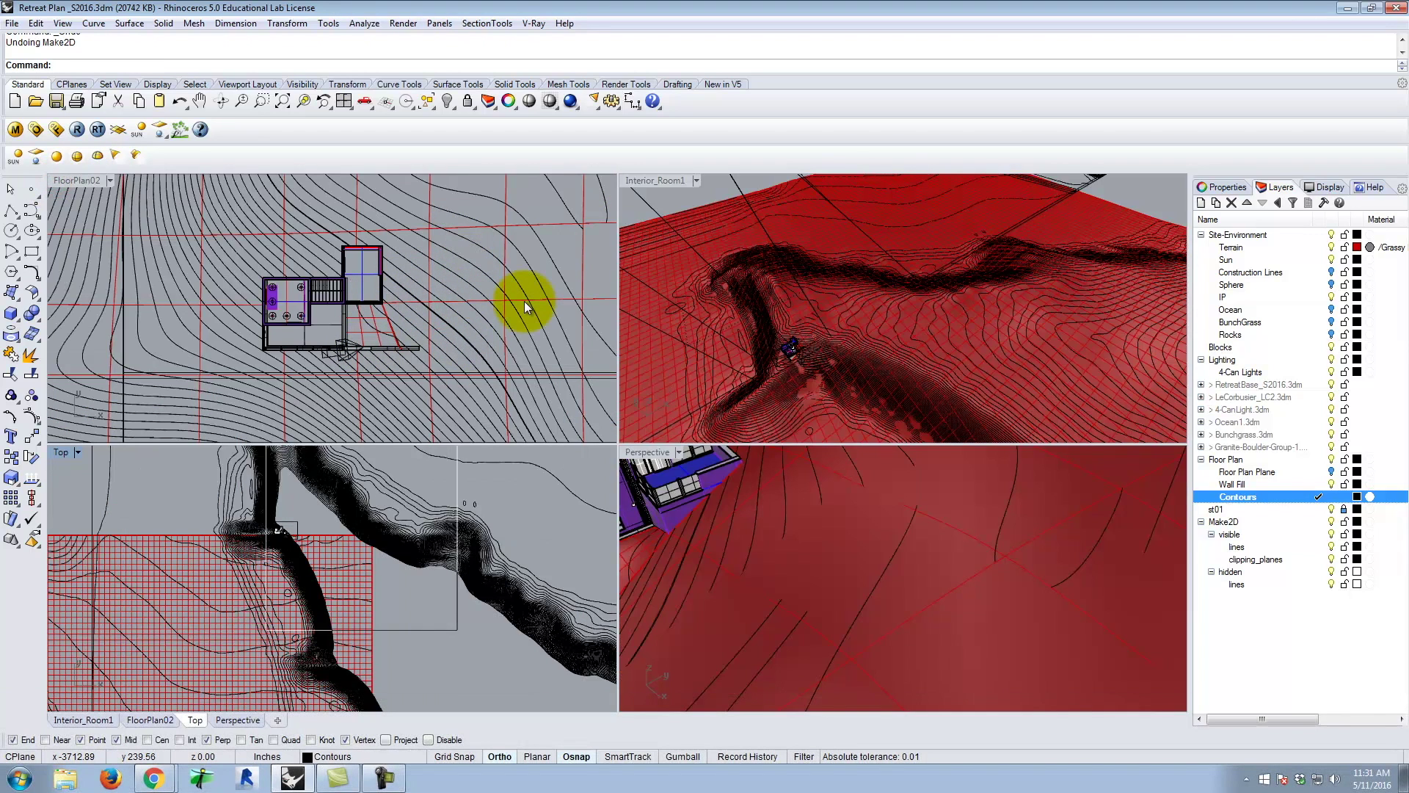
{"action": "type", "text": "Make"}
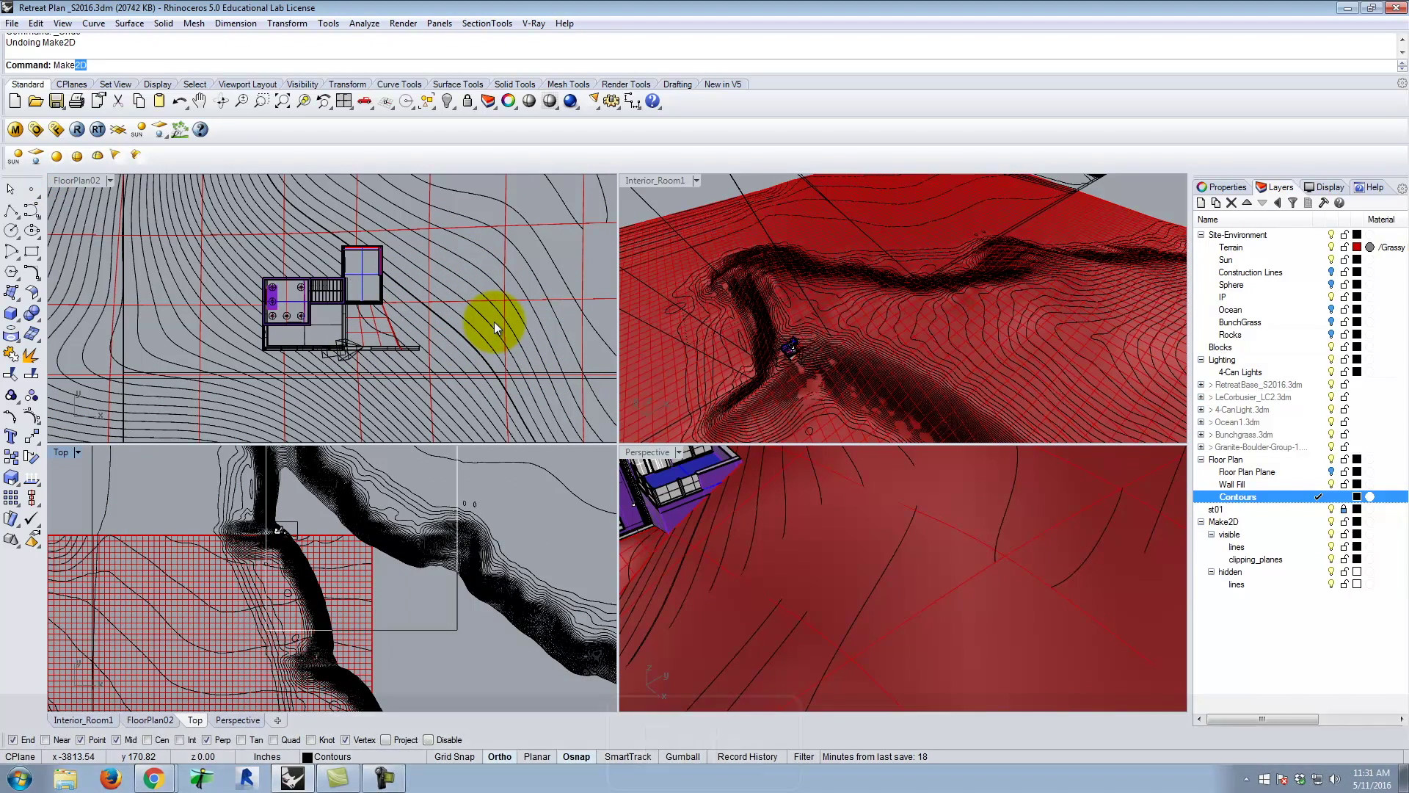
{"action": "key", "text": "Return"}
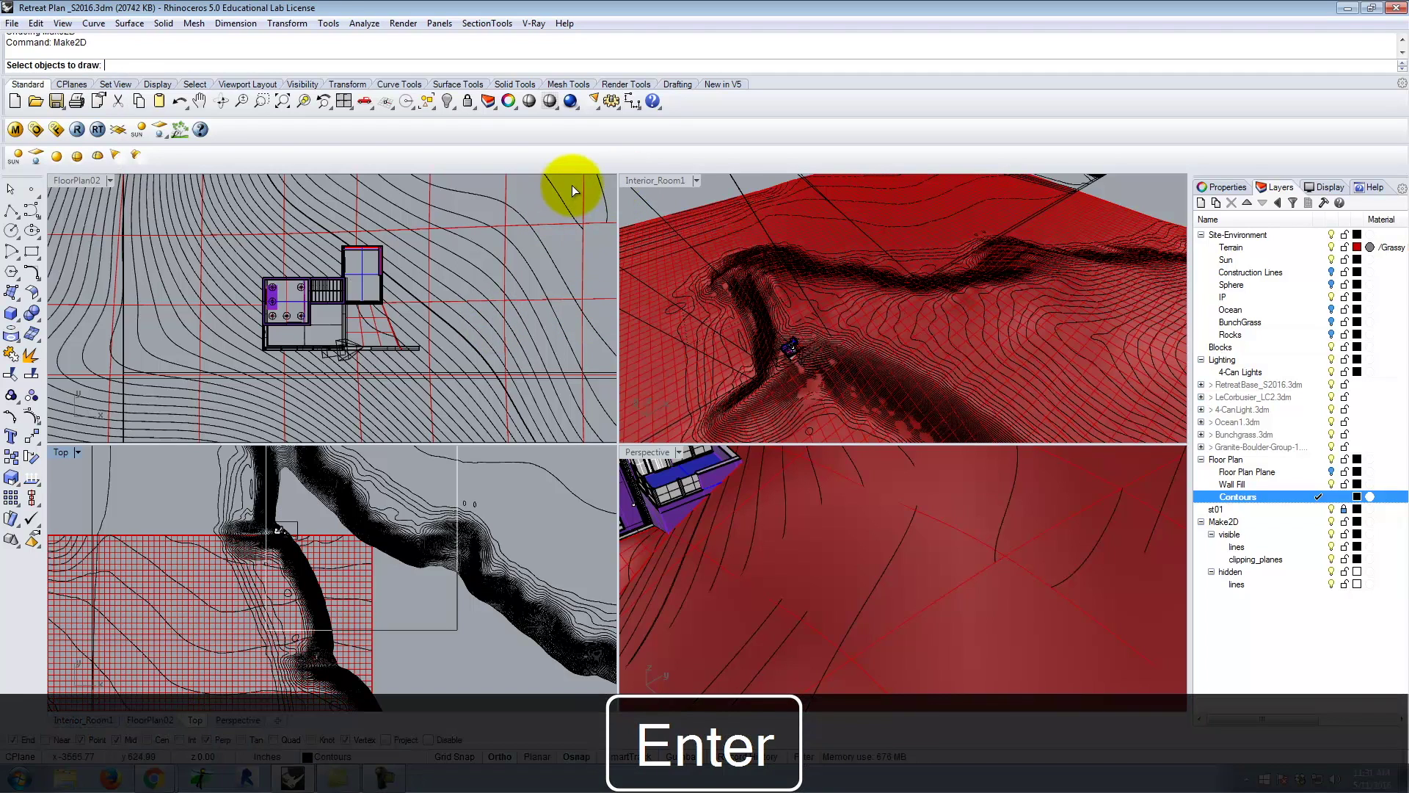
{"action": "left_click_drag", "start_coordinate": [571, 191], "coordinate": [398, 284]}
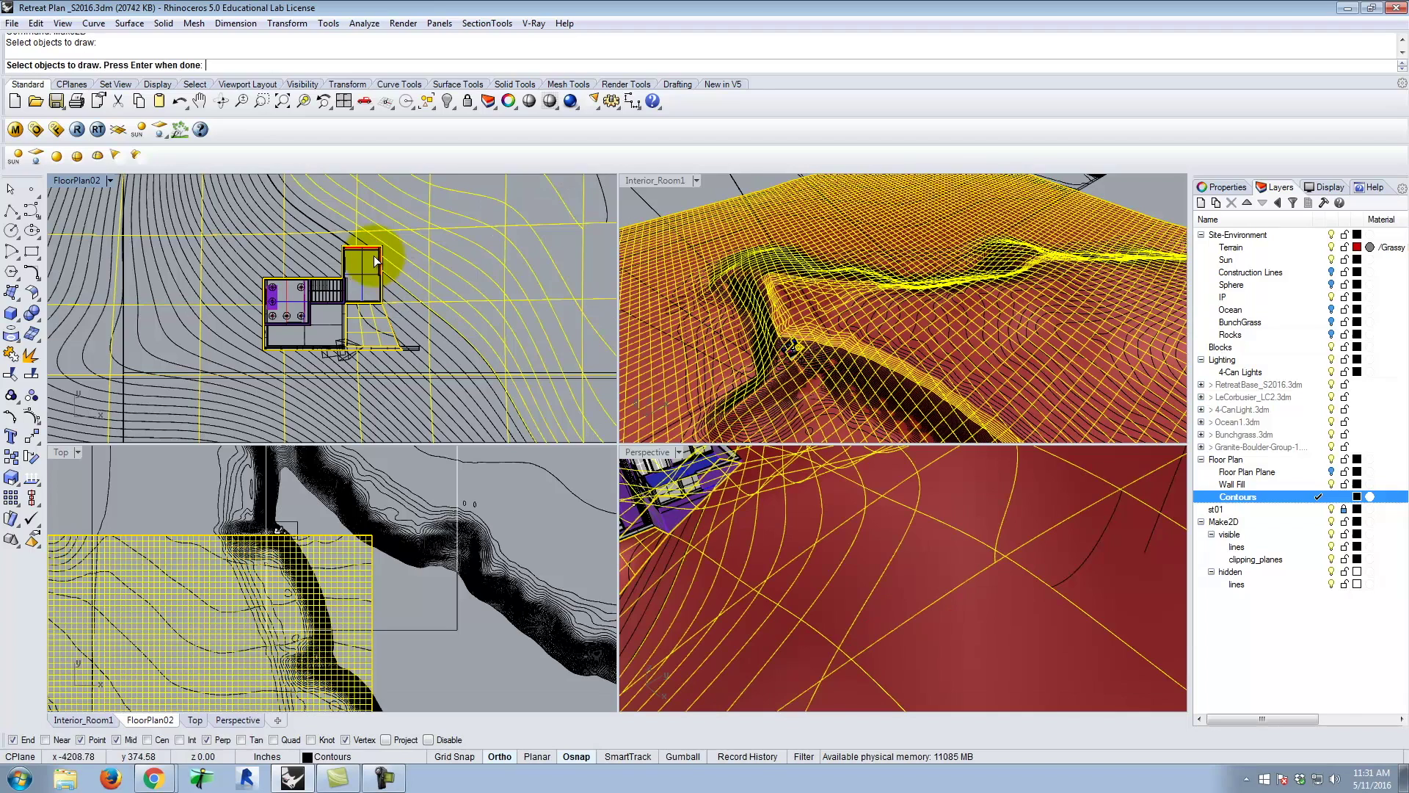
{"action": "left_click", "coordinate": [324, 219]}
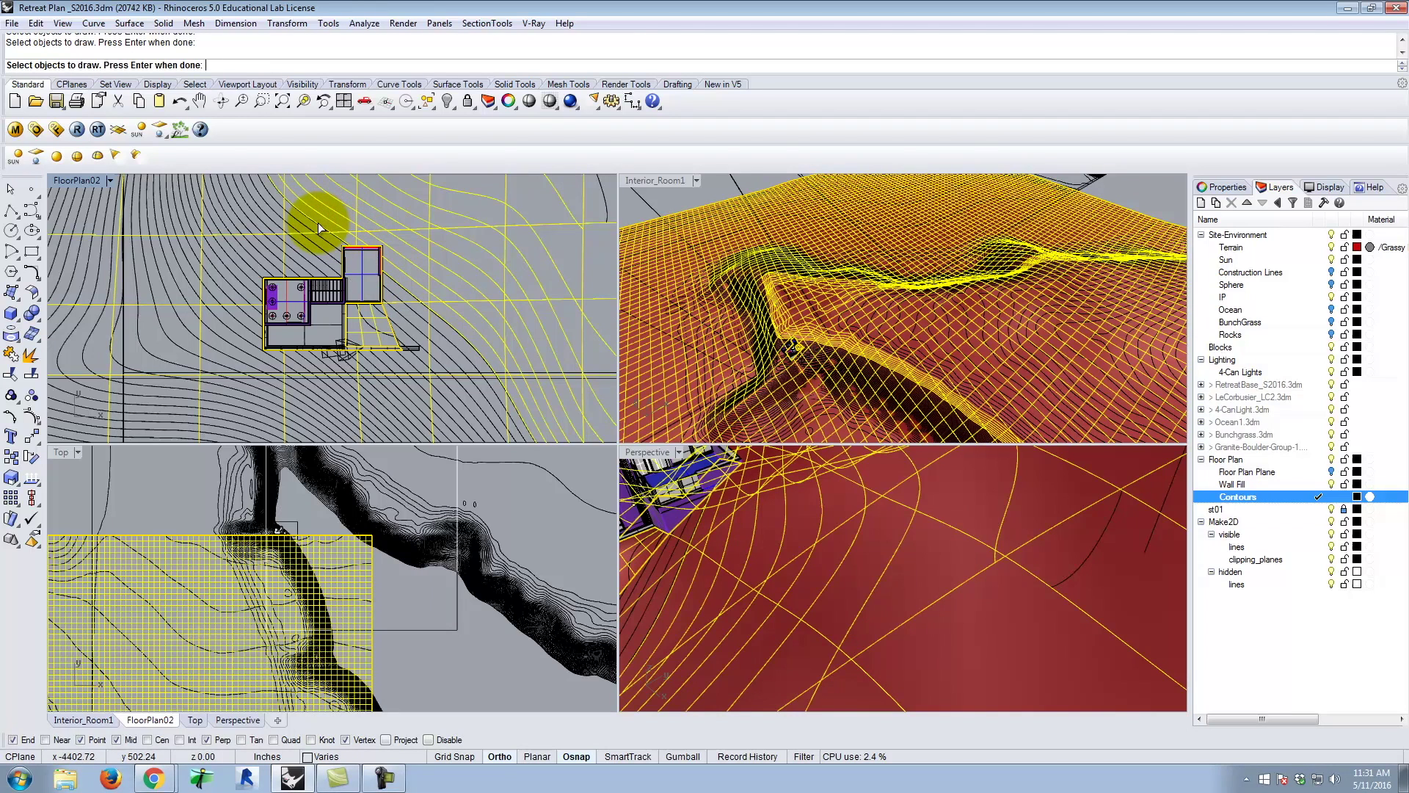
{"action": "left_click", "coordinate": [584, 251], "text": "ctrl"}
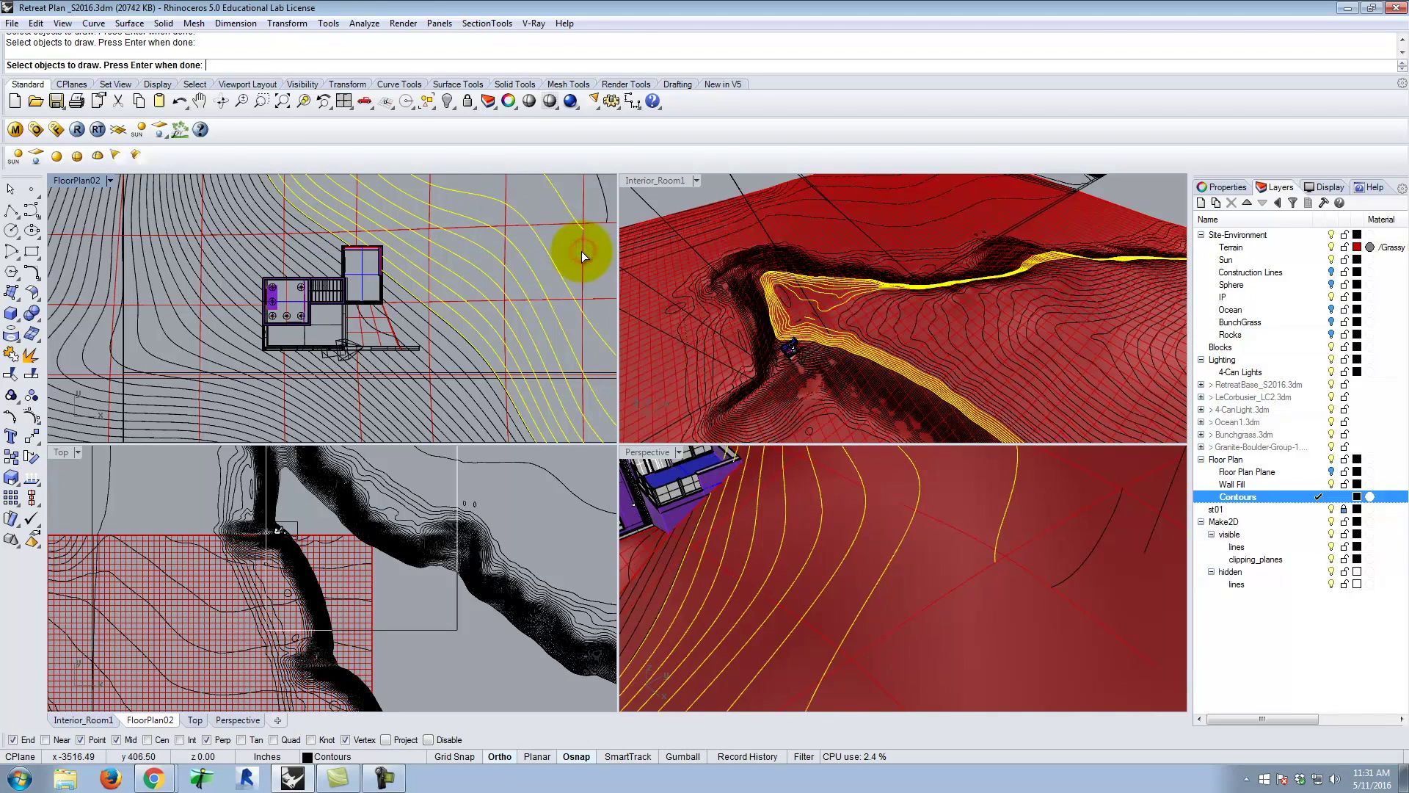
- Add the large rectangle around the house to the selection and generate the 2D drawing from FloorPlan02 with the Current View layout
{"action": "right_click_drag", "start_coordinate": [815, 390], "coordinate": [828, 332]}
{"action": "left_click", "coordinate": [831, 311]}
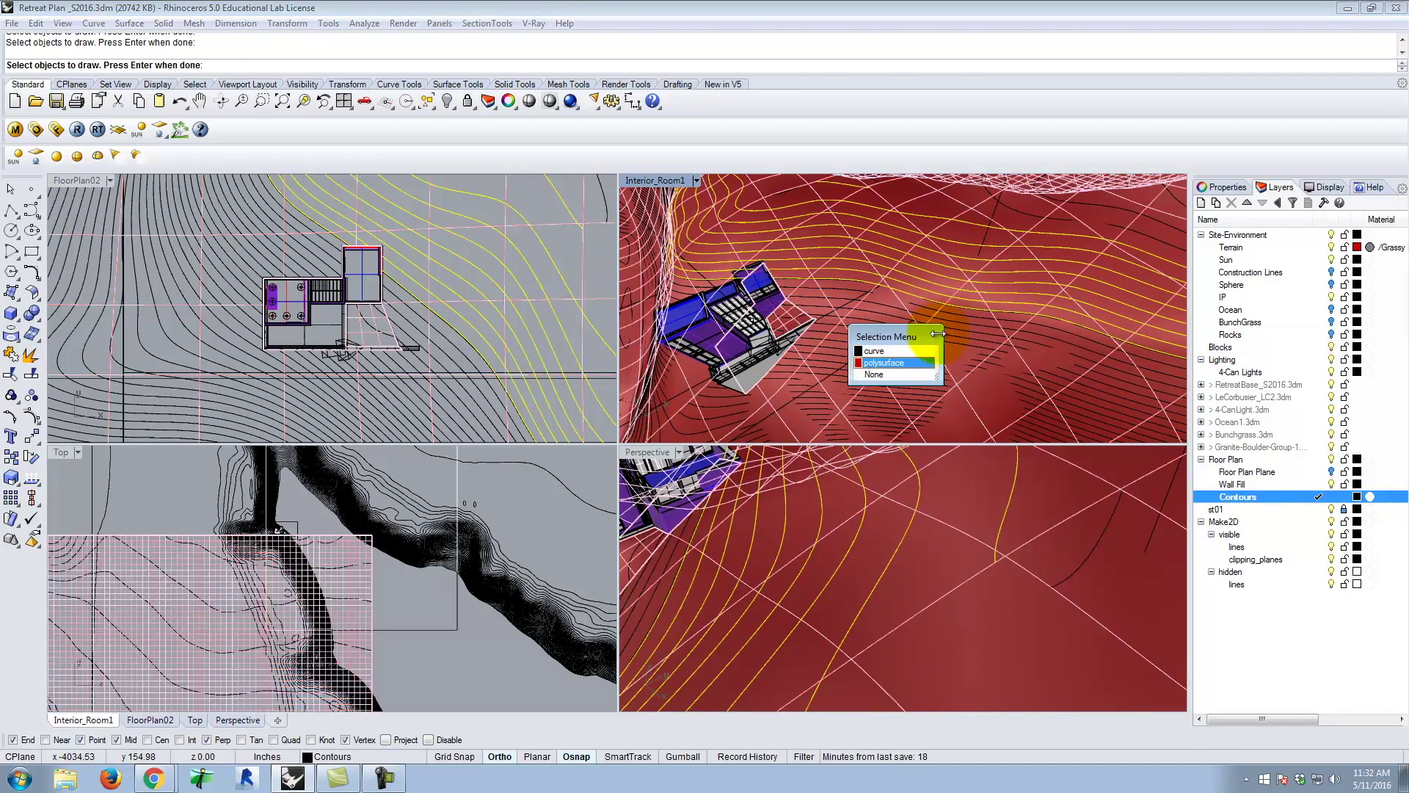
{"action": "left_click", "coordinate": [660, 456]}
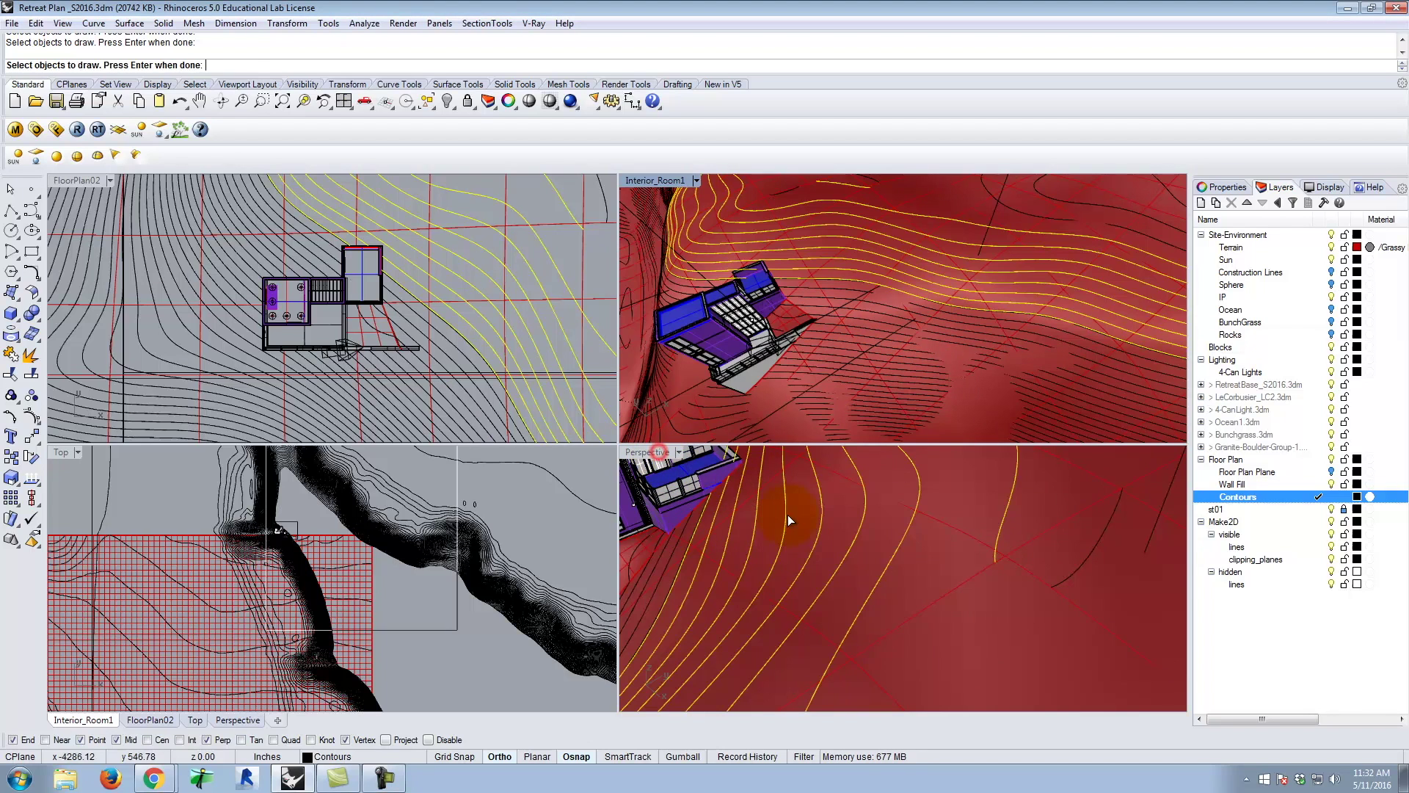
{"action": "scroll", "coordinate": [800, 518], "scroll_direction": "down", "scroll_amount": 10}
{"action": "scroll", "coordinate": [810, 508], "scroll_direction": "up", "scroll_amount": 10}
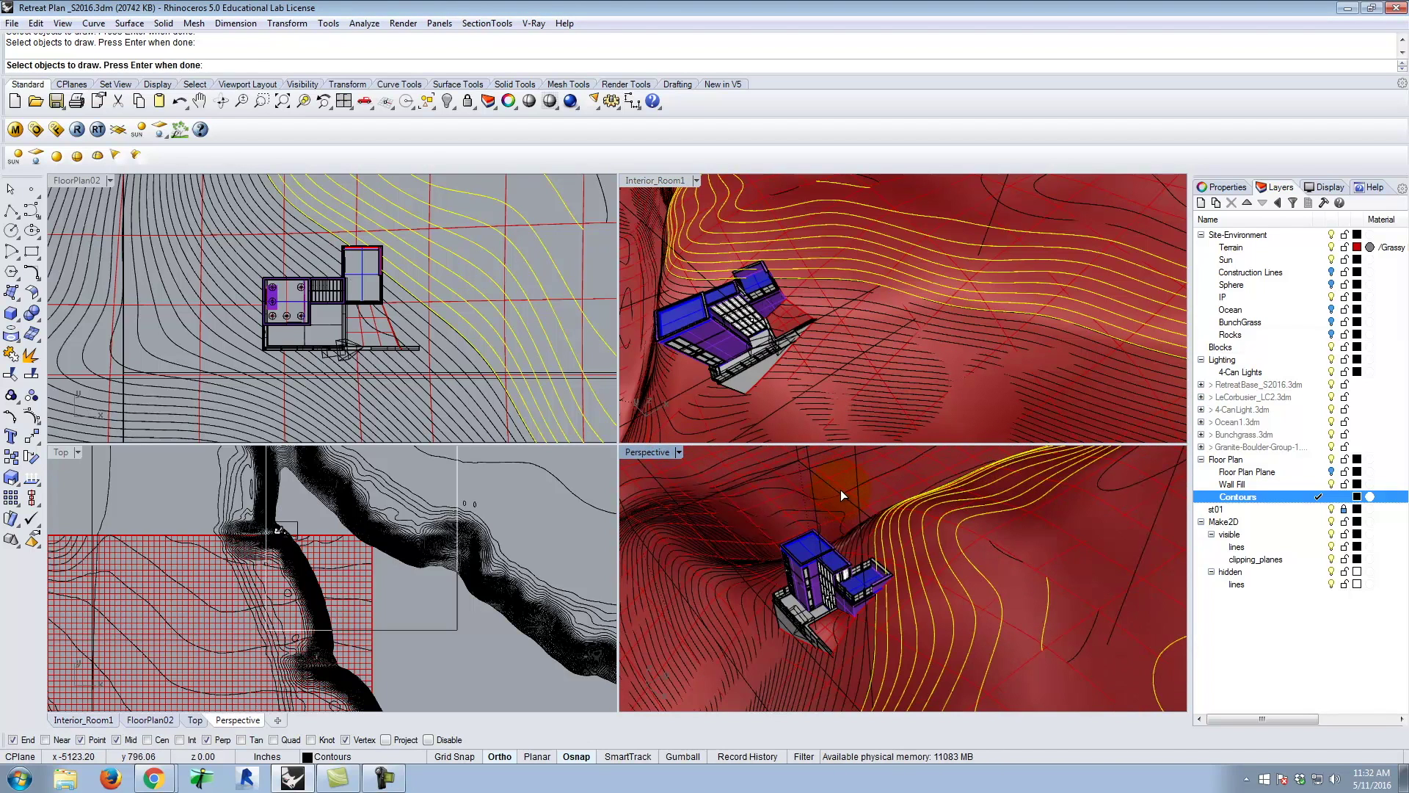
{"action": "left_click", "coordinate": [832, 487]}
{"action": "left_click", "coordinate": [86, 195]}
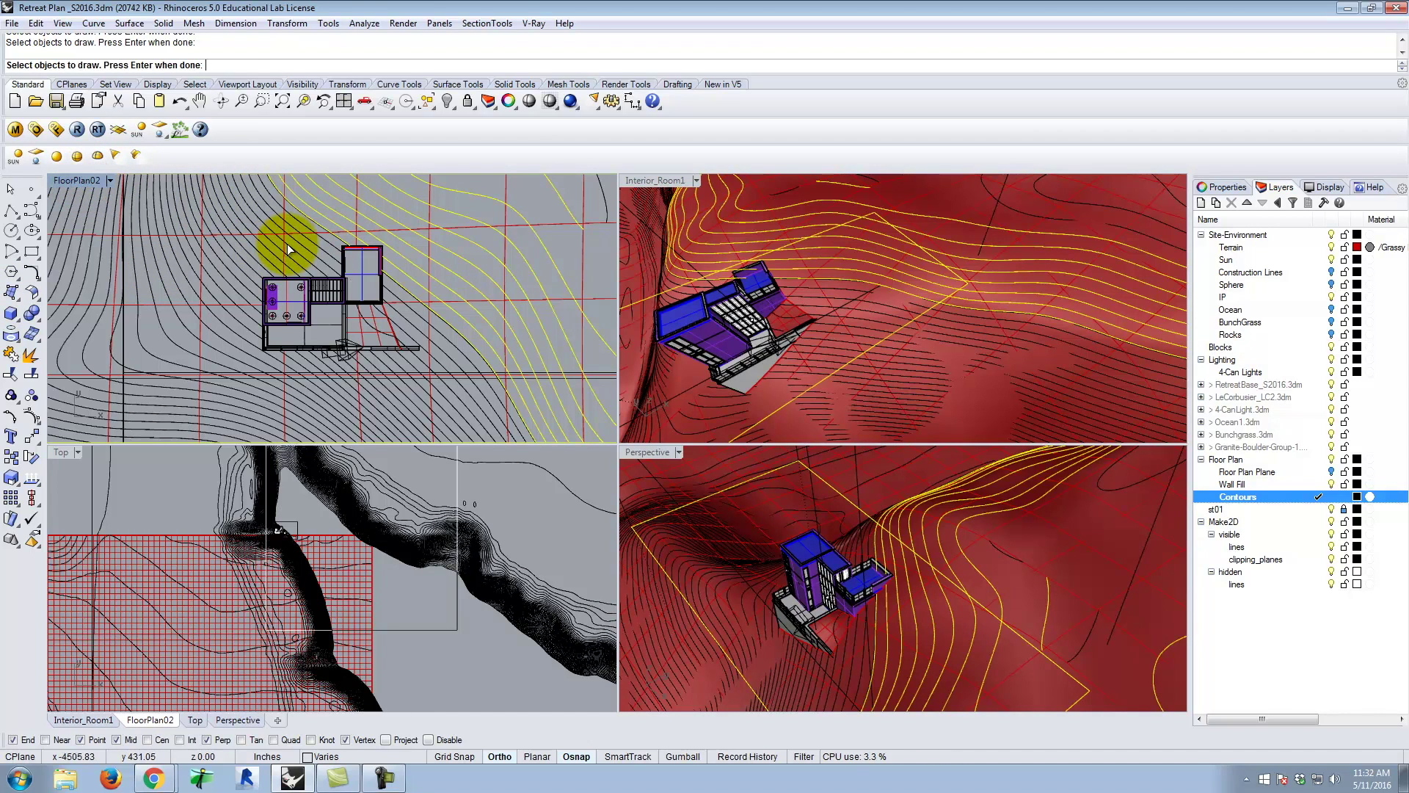
{"action": "key", "text": "Return"}
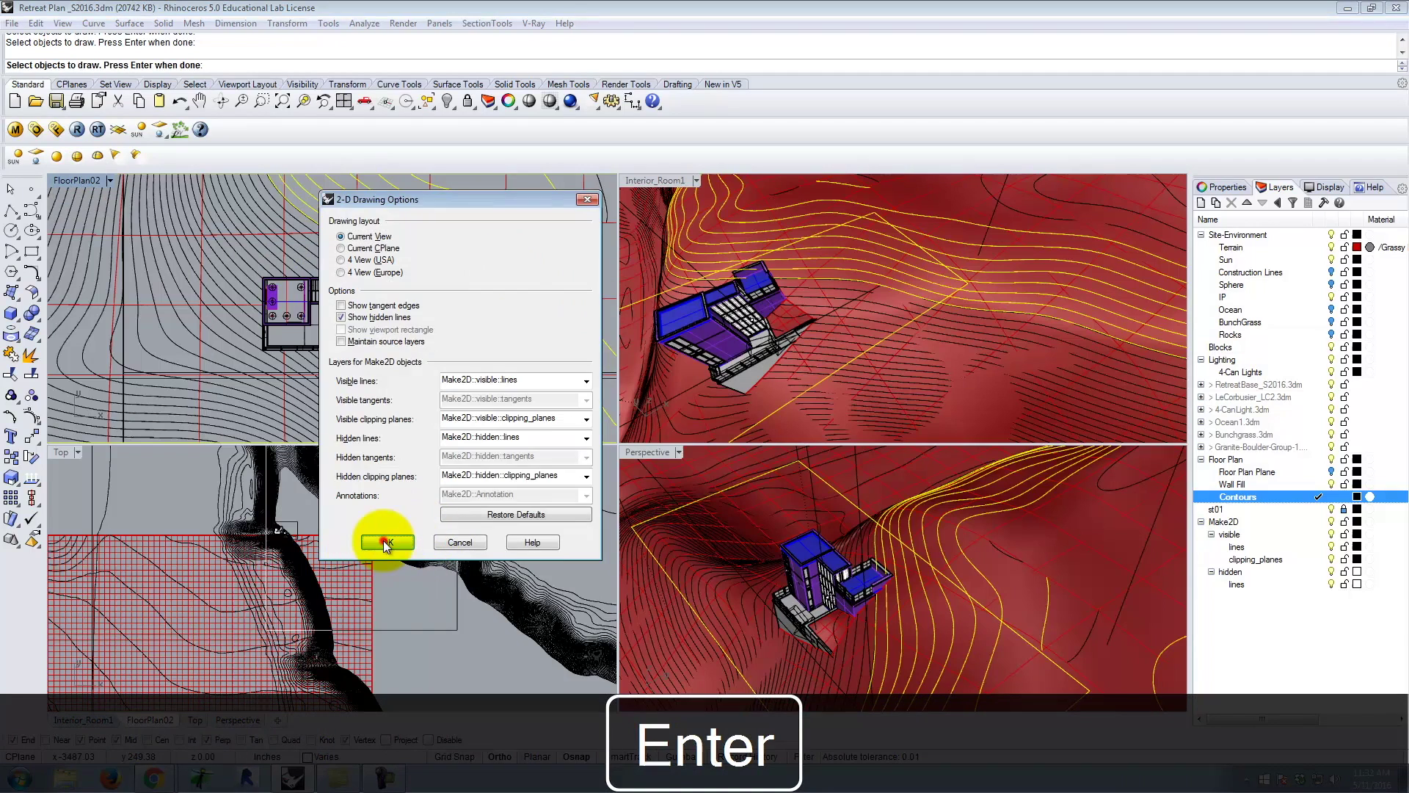
{"action": "left_click", "coordinate": [388, 543]}
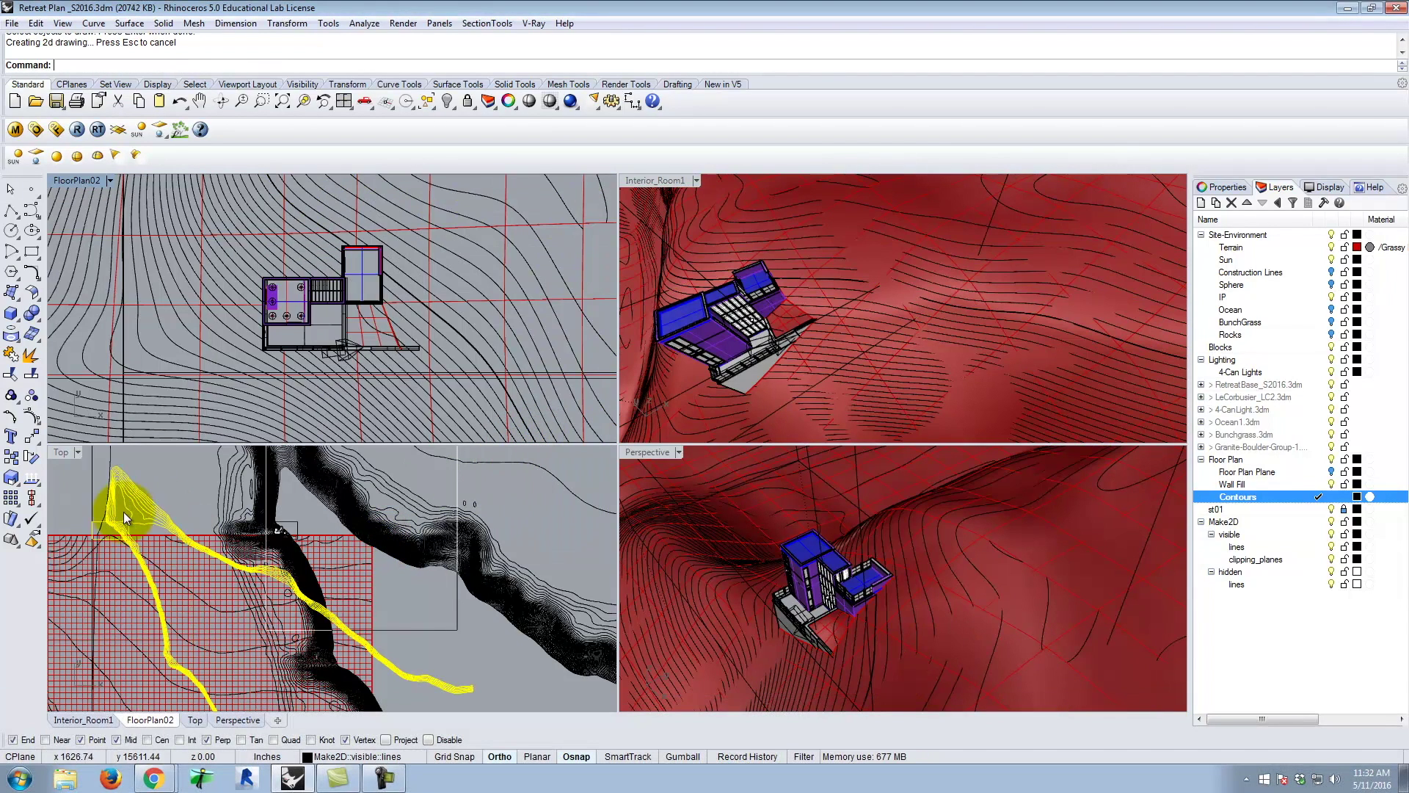
- Move the new 2D contours in the Top view so their rectangle's upper-right corner snaps onto the matching corner of the existing drawing
{"action": "scroll", "coordinate": [117, 518], "scroll_direction": "up", "scroll_amount": 5}
{"action": "type", "text": "move"}
{"action": "key", "text": "Return"}
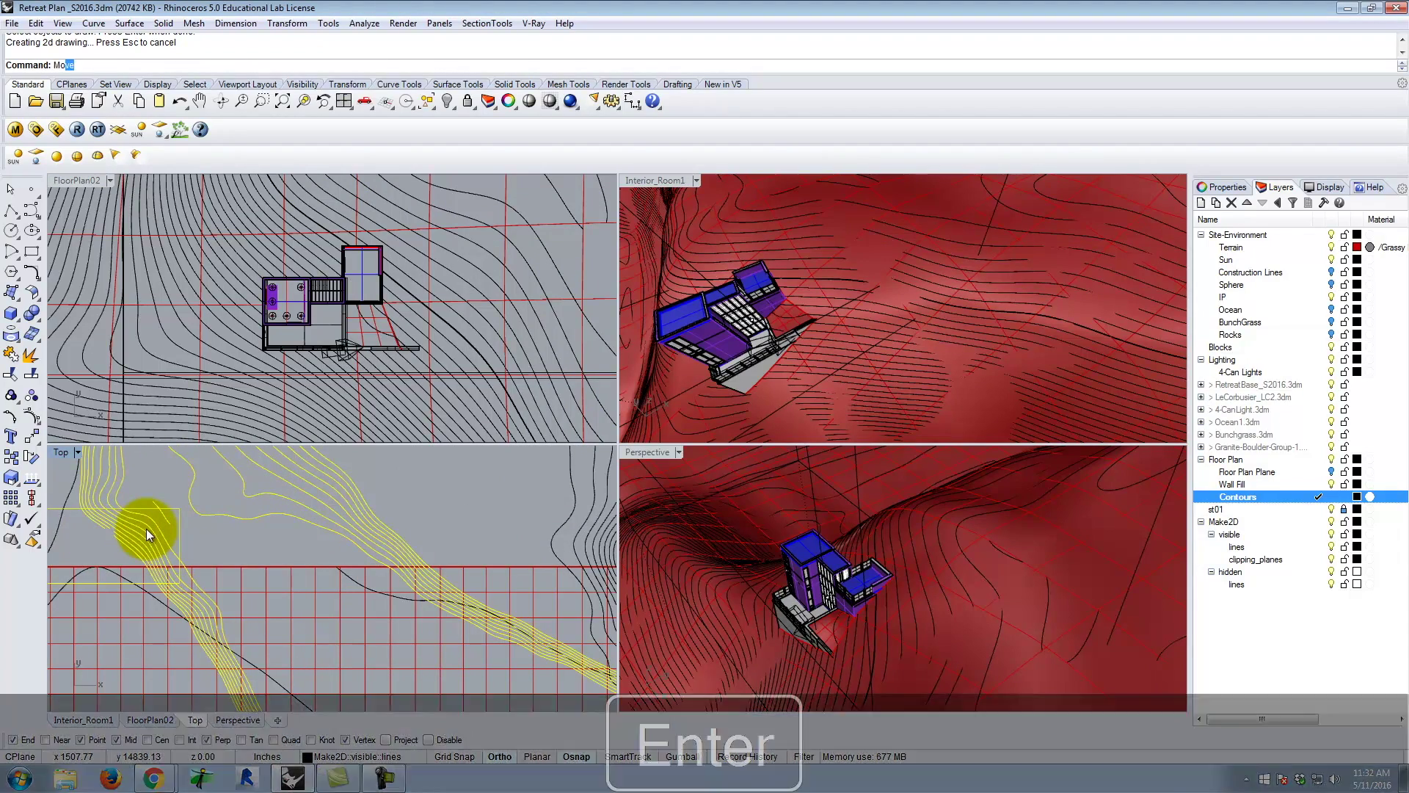
{"action": "left_click", "coordinate": [178, 507]}
{"action": "scroll", "coordinate": [178, 507], "scroll_direction": "down", "scroll_amount": 3}
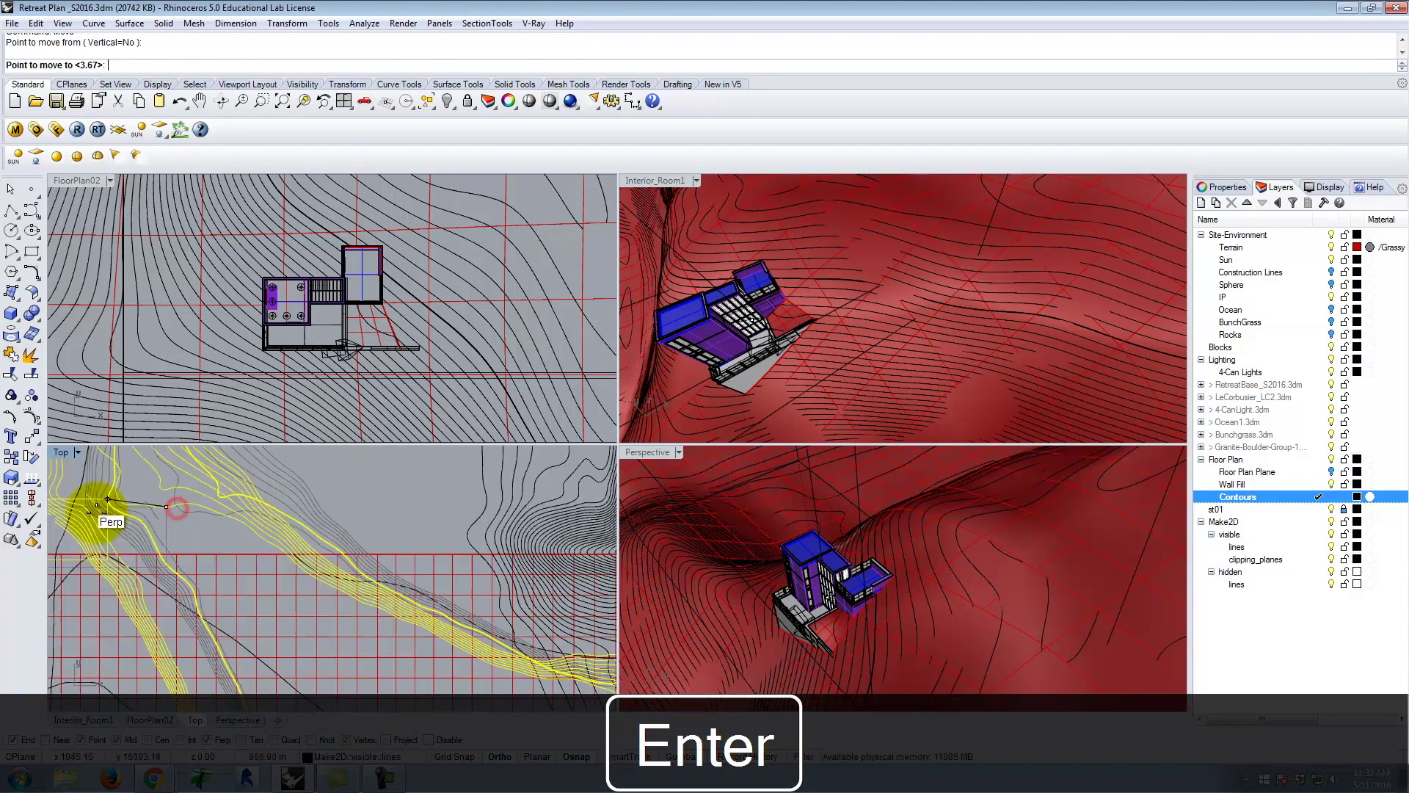
{"action": "scroll", "coordinate": [514, 505], "scroll_direction": "up", "scroll_amount": 5}
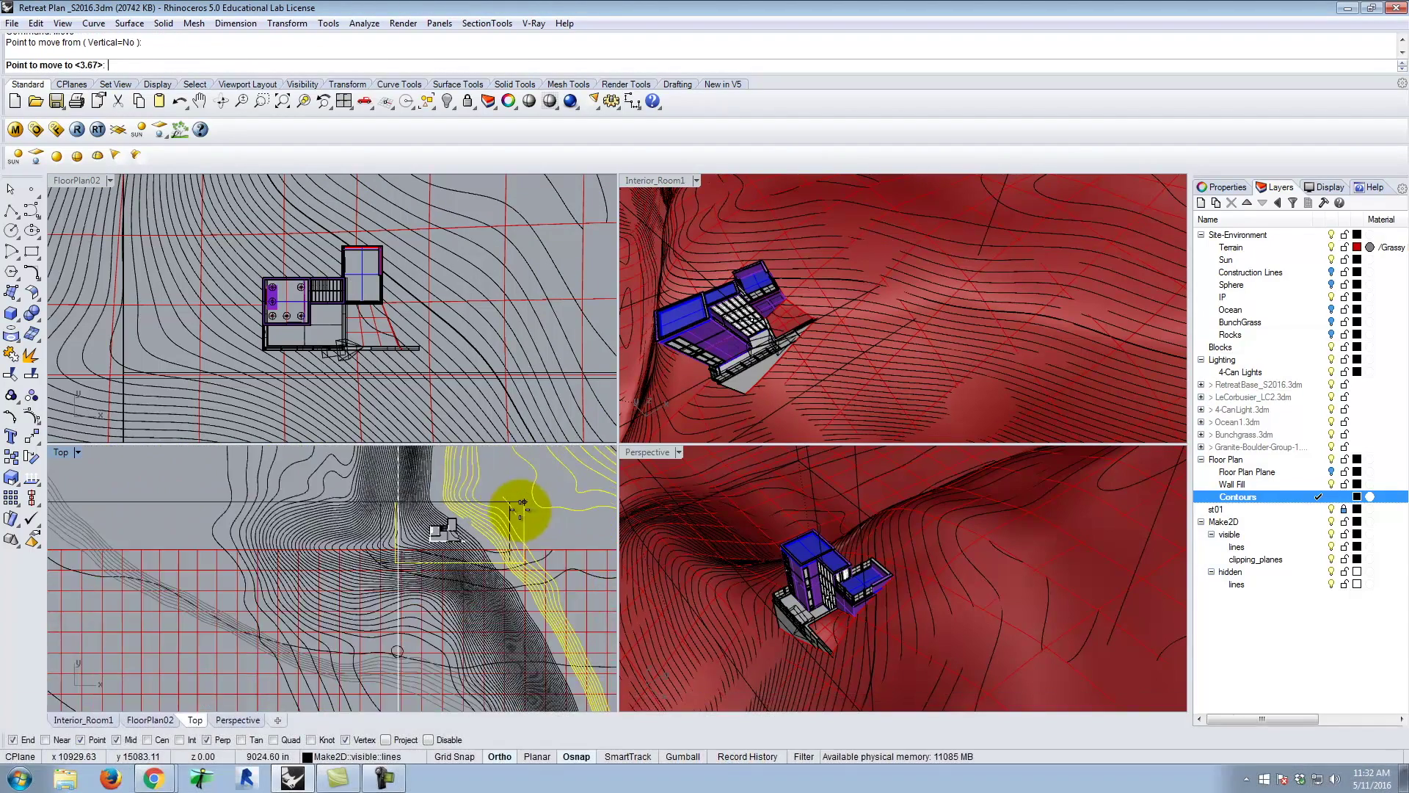
{"action": "left_click", "coordinate": [507, 499]}
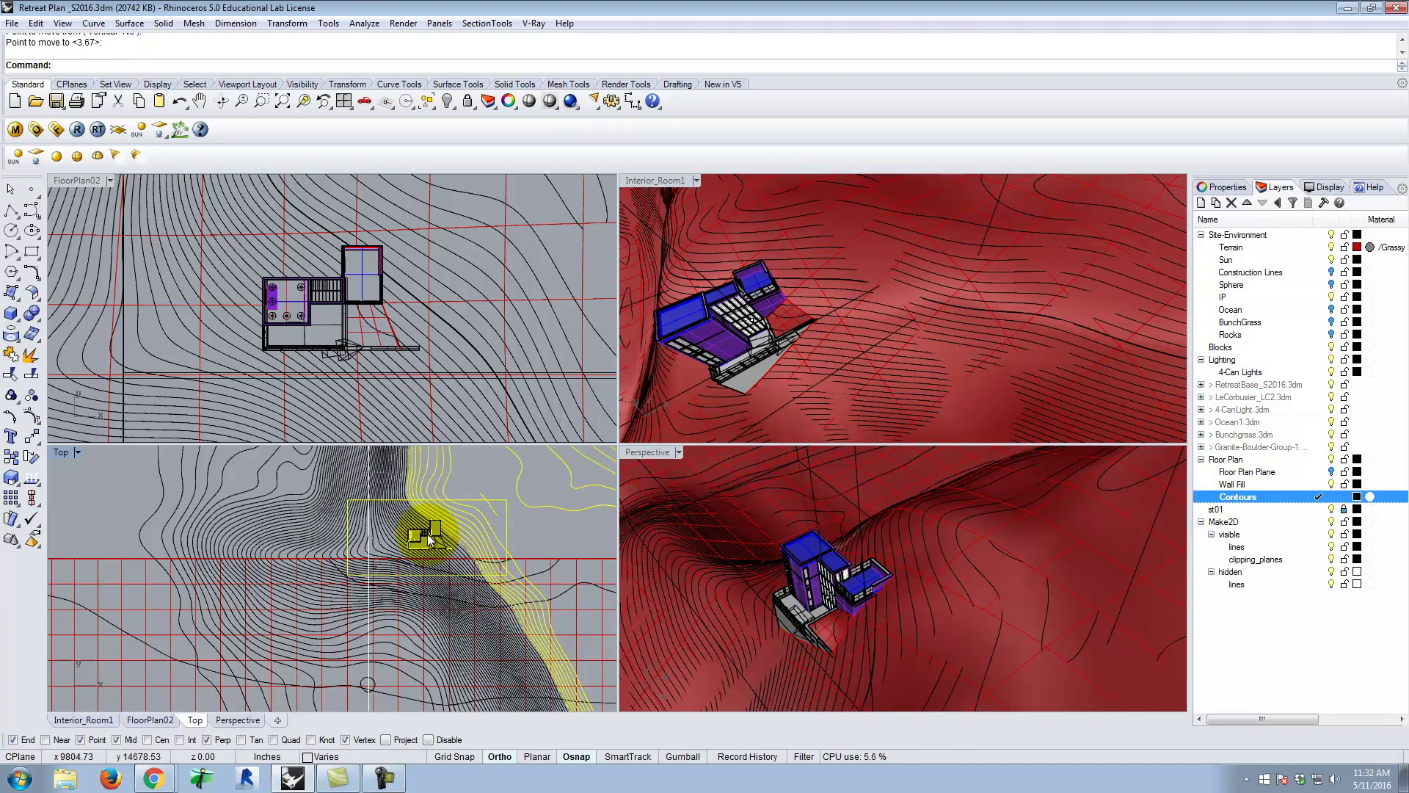
- Deselect the moved contours and delete one of the overlapping rectangles around the 2D floor plan in the Top view
{"action": "scroll", "coordinate": [446, 526], "scroll_direction": "up", "scroll_amount": 3}
{"action": "scroll", "coordinate": [451, 527], "scroll_direction": "up", "scroll_amount": 4}
{"action": "key", "text": "Escape"}
{"action": "scroll", "coordinate": [264, 514], "scroll_direction": "down", "scroll_amount": 6}
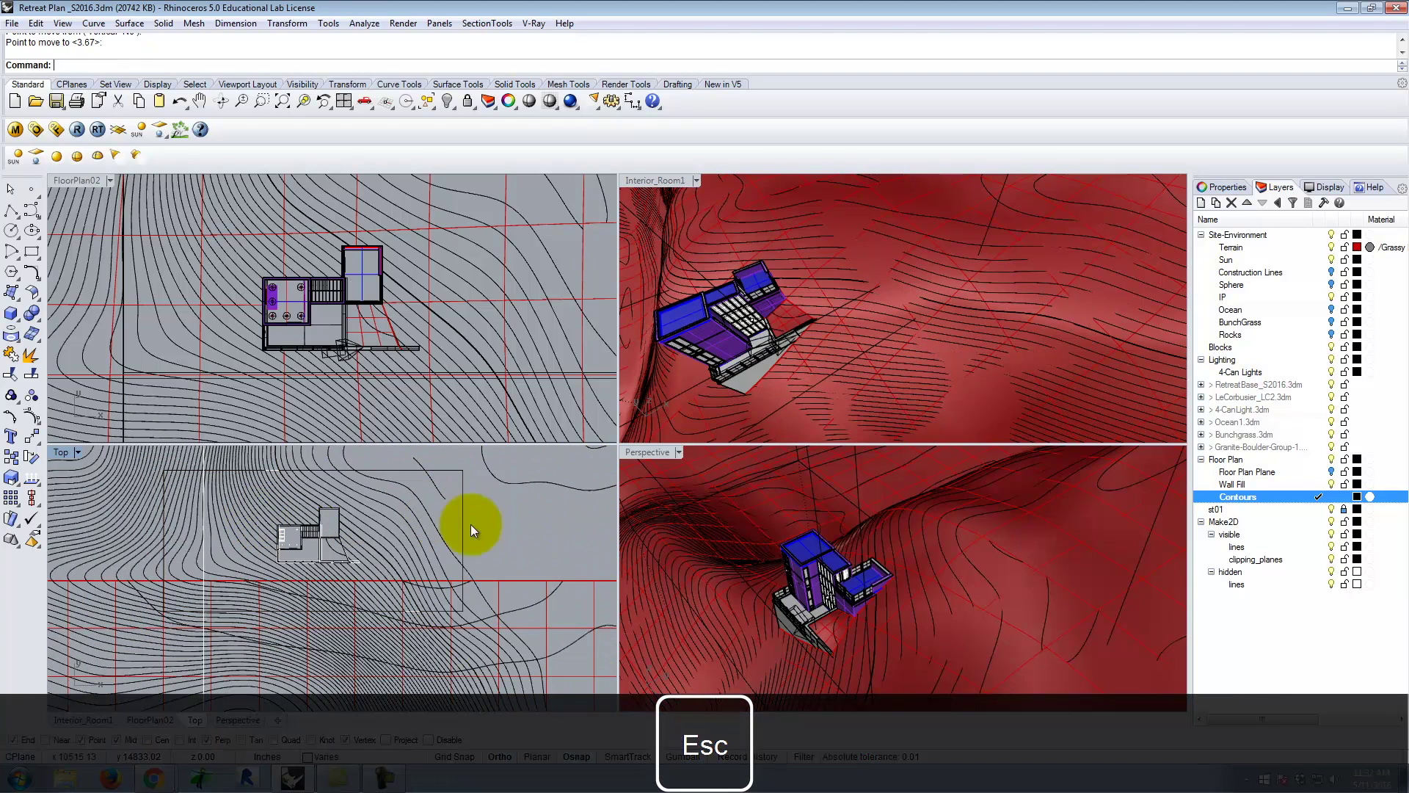
{"action": "left_click", "coordinate": [461, 500]}
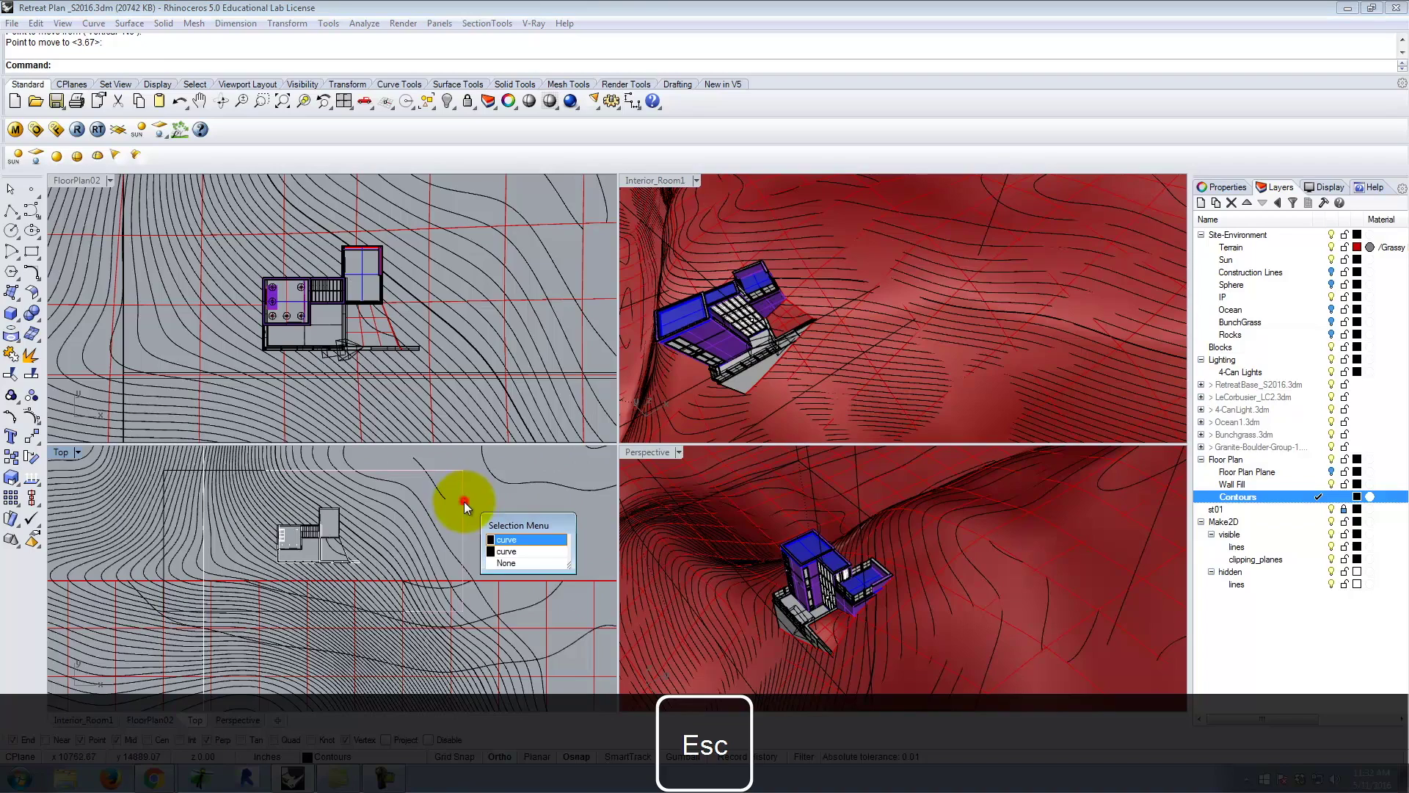
{"action": "left_click", "coordinate": [519, 542]}
{"action": "key", "text": "Delete"}
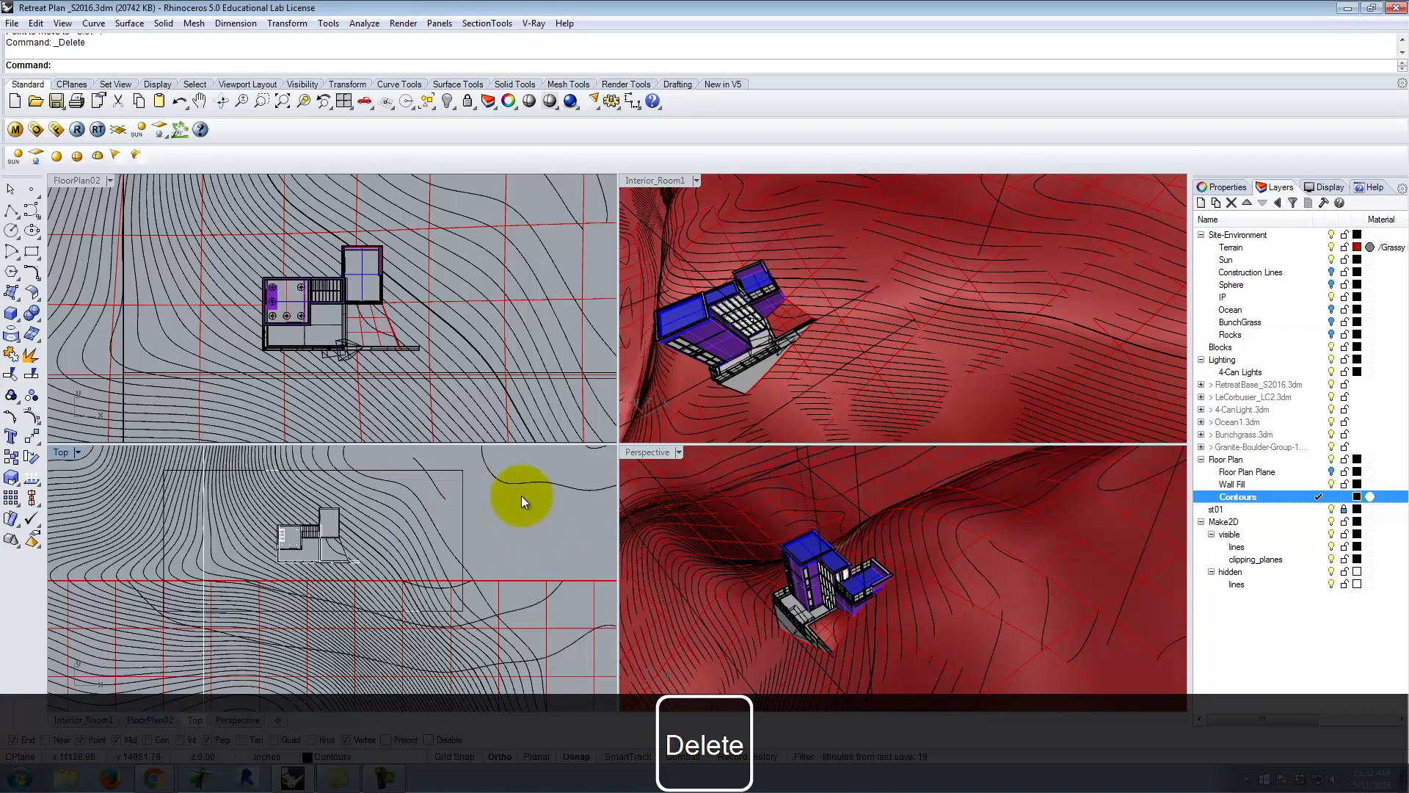
- Select all objects on the Make2D sublayers and move them straight up in the maximized Top view, clear of the terrain model
{"action": "scroll", "coordinate": [514, 510], "scroll_direction": "down", "scroll_amount": 3}
{"action": "scroll", "coordinate": [455, 538], "scroll_direction": "down", "scroll_amount": 10}
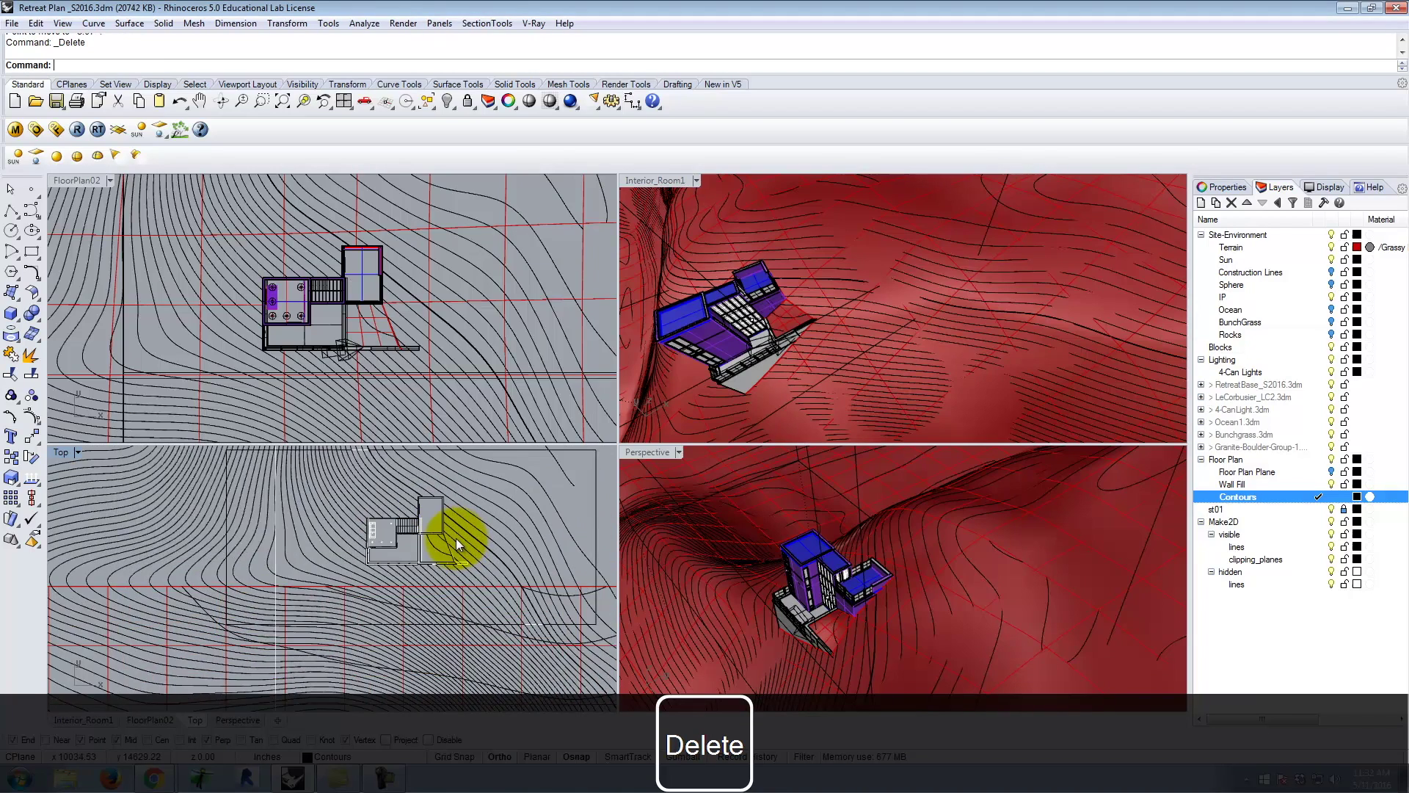
{"action": "scroll", "coordinate": [336, 525], "scroll_direction": "down", "scroll_amount": 2}
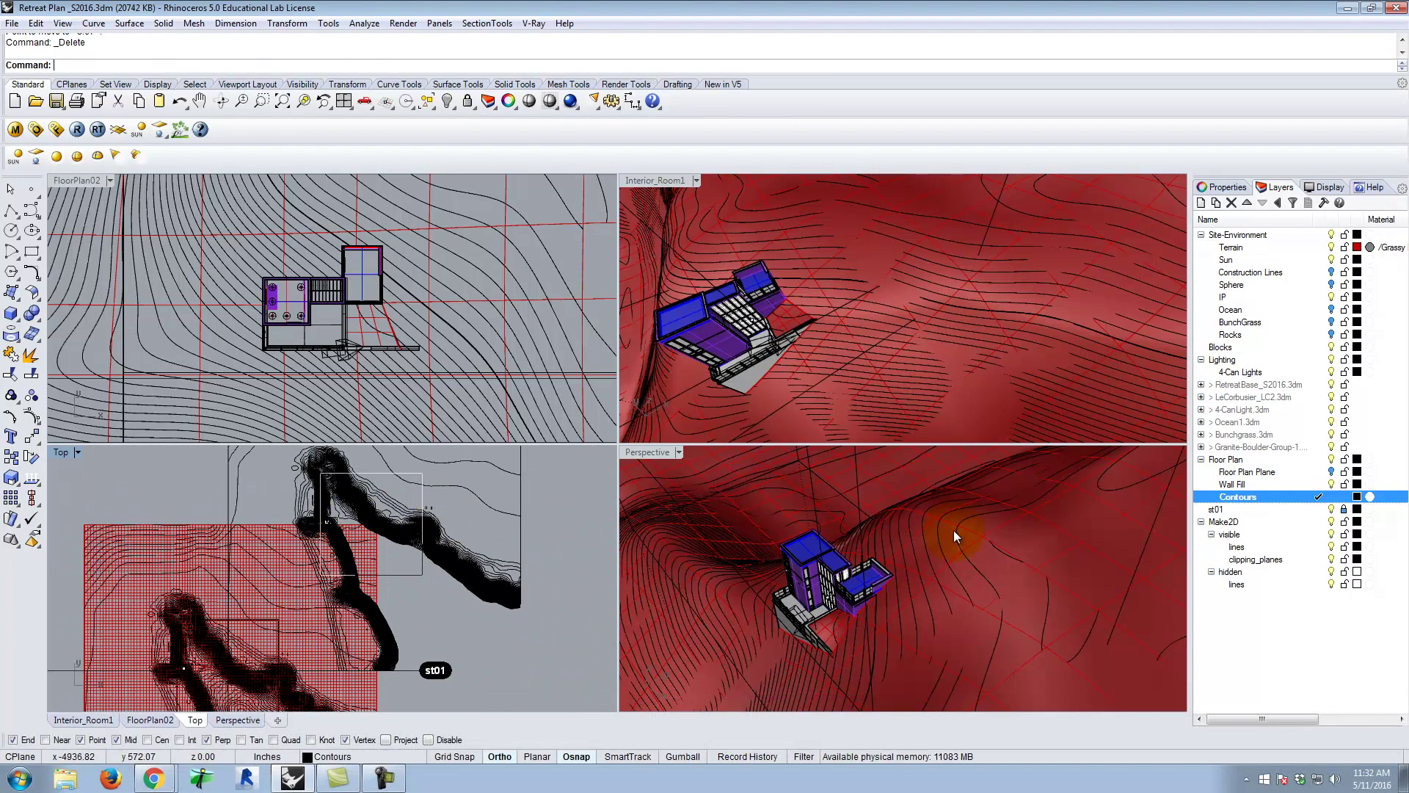
{"action": "left_click", "coordinate": [1226, 522]}
{"action": "right_click", "coordinate": [1227, 524]}
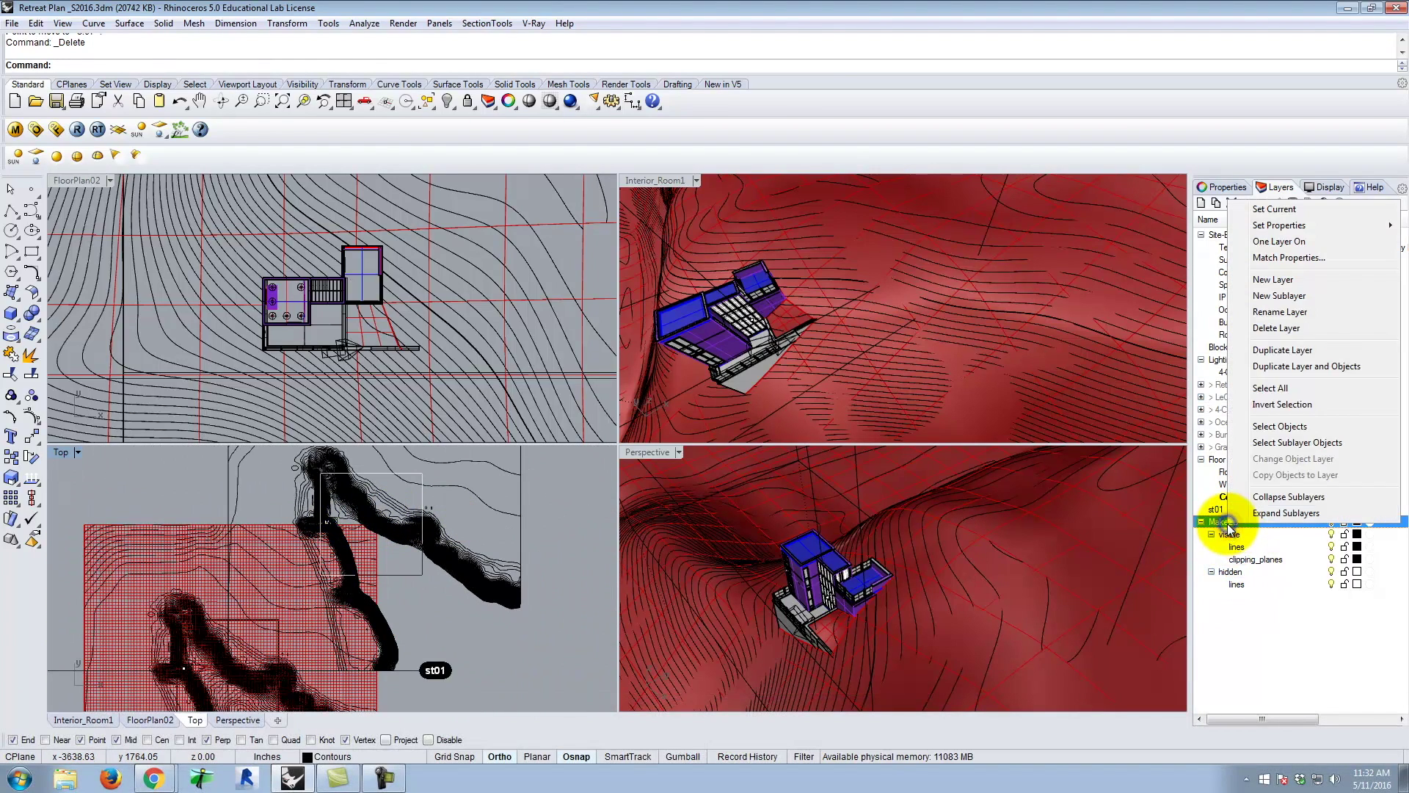
{"action": "left_click", "coordinate": [1295, 442]}
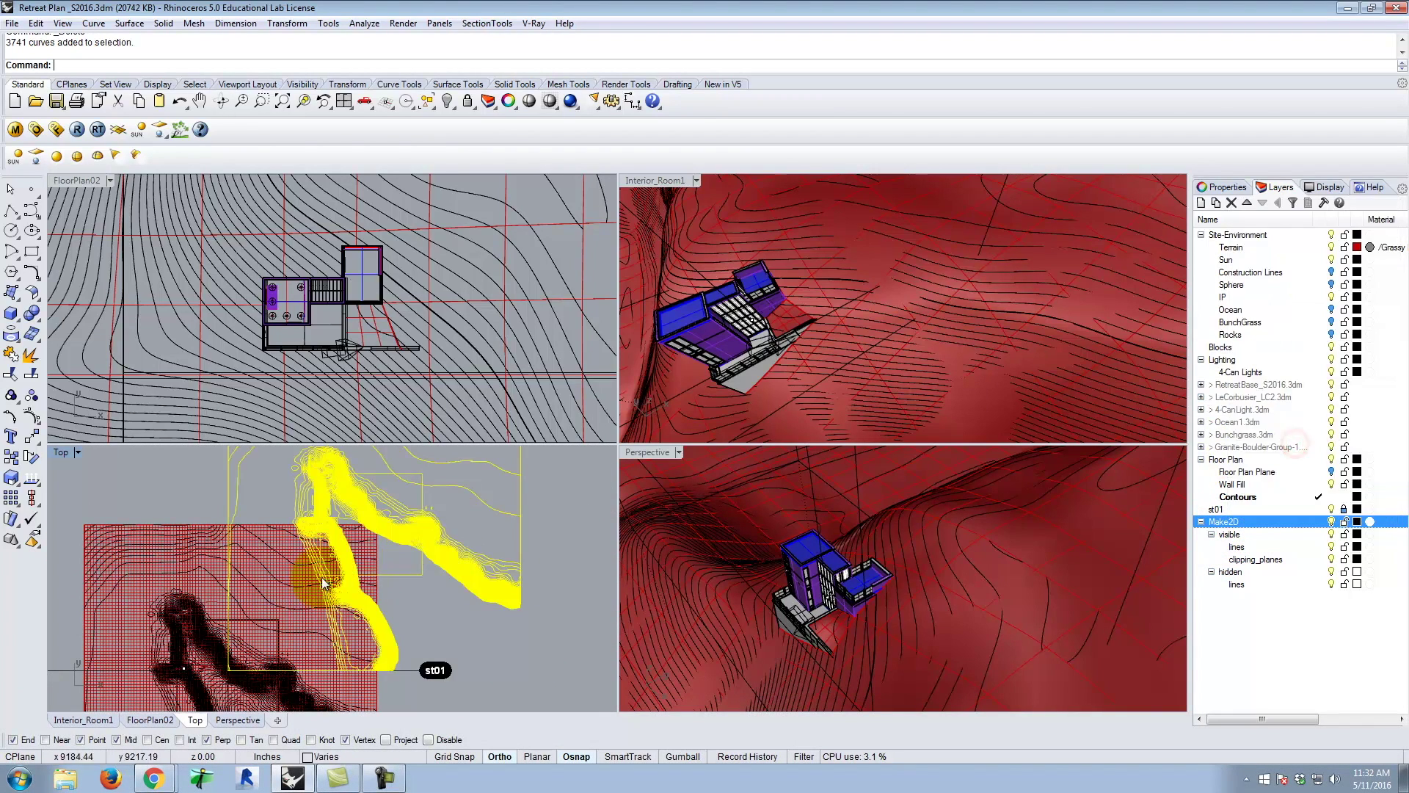
{"action": "scroll", "coordinate": [486, 664], "scroll_direction": "down", "scroll_amount": 3}
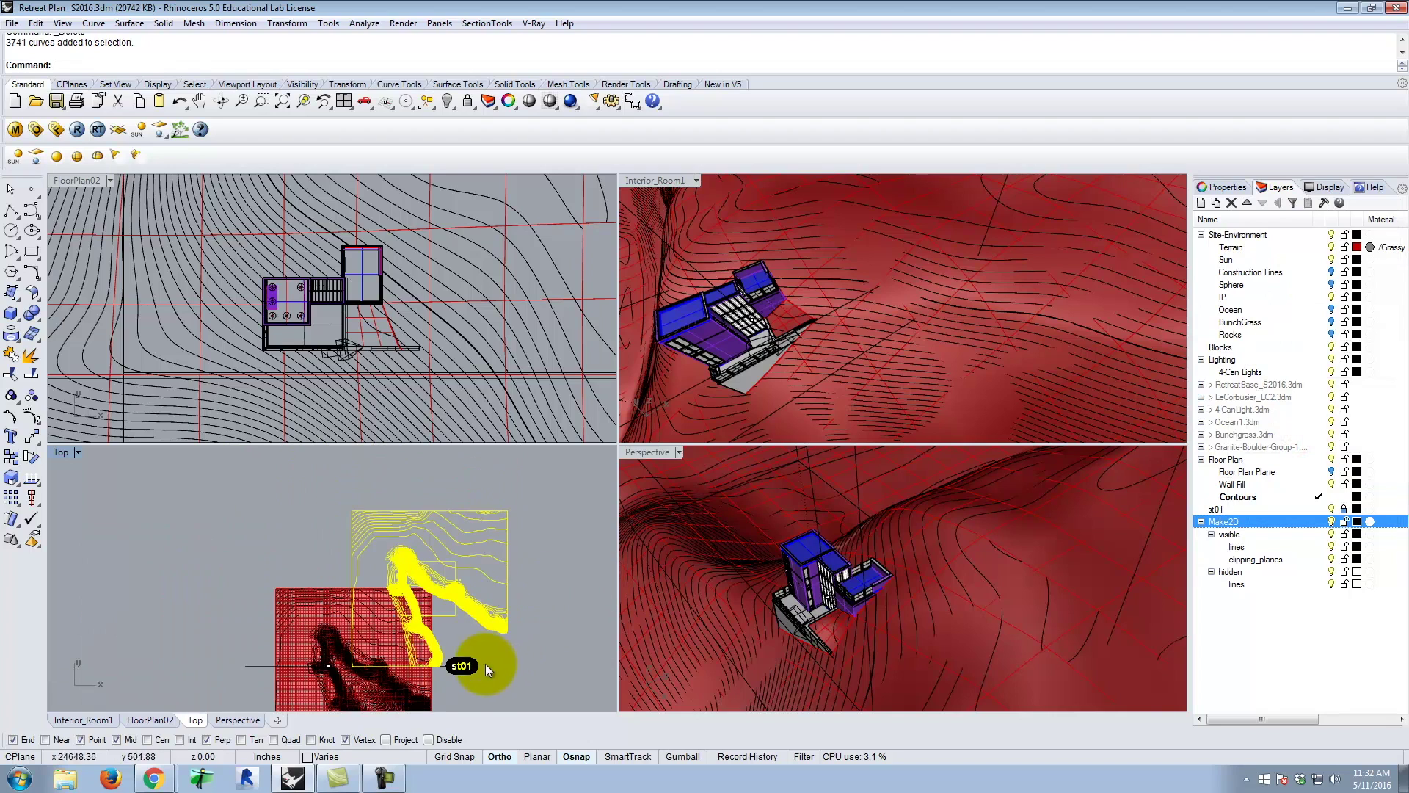
{"action": "double_click", "coordinate": [60, 452]}
{"action": "scroll", "coordinate": [279, 599], "scroll_direction": "down", "scroll_amount": 1}
{"action": "key", "text": "Return"}
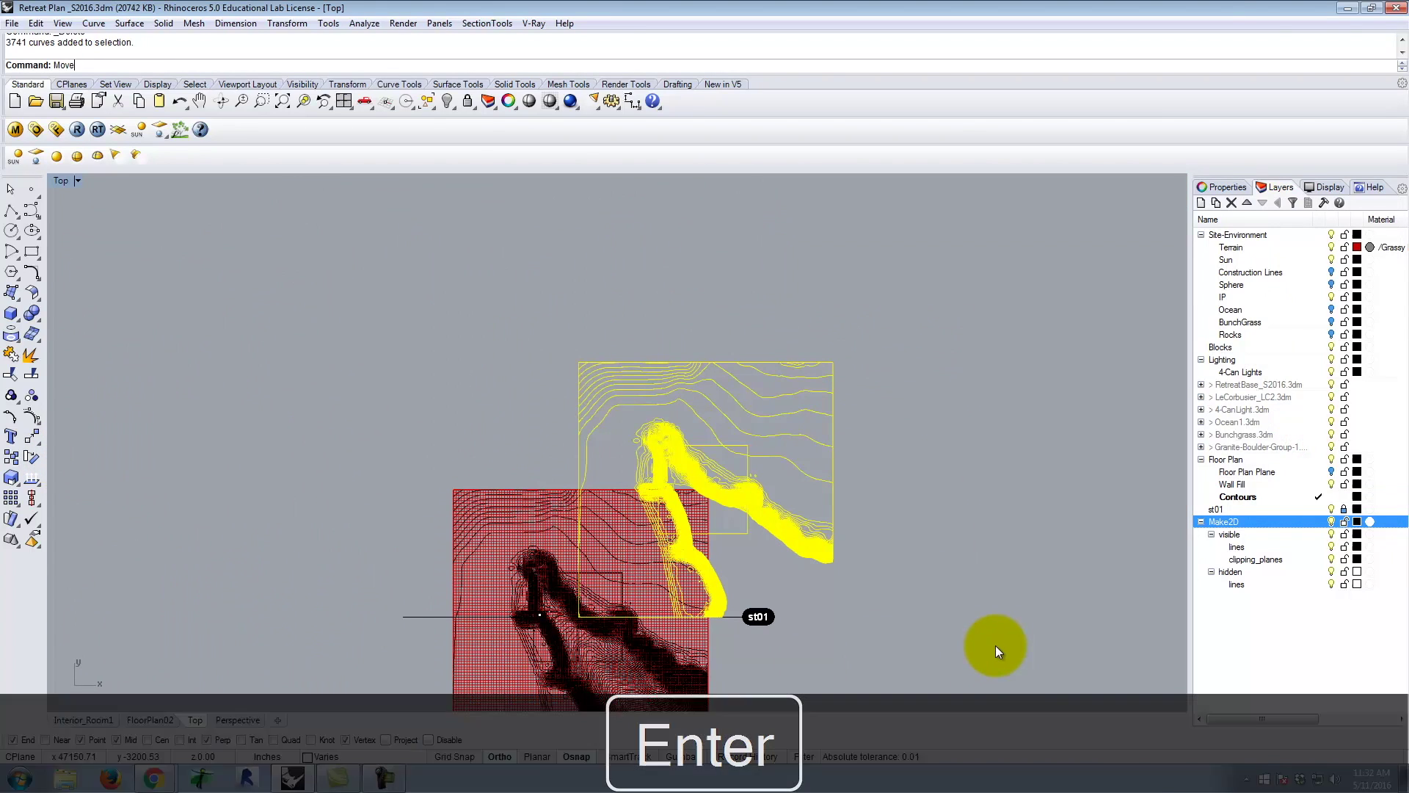
{"action": "left_click", "coordinate": [1030, 588]}
{"action": "left_click", "coordinate": [1021, 424]}
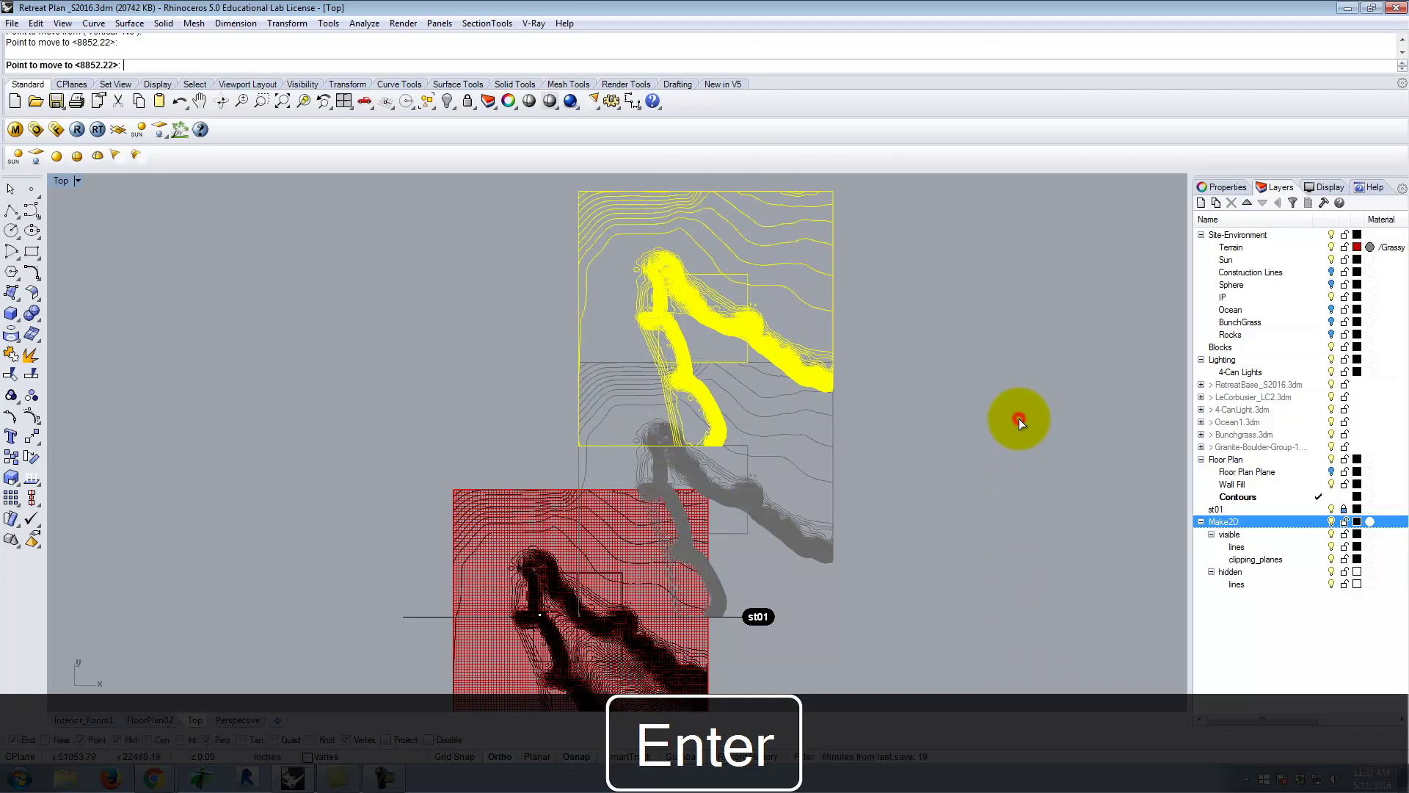
{"action": "key", "text": "Escape"}
{"action": "scroll", "coordinate": [667, 308], "scroll_direction": "up", "scroll_amount": 8}
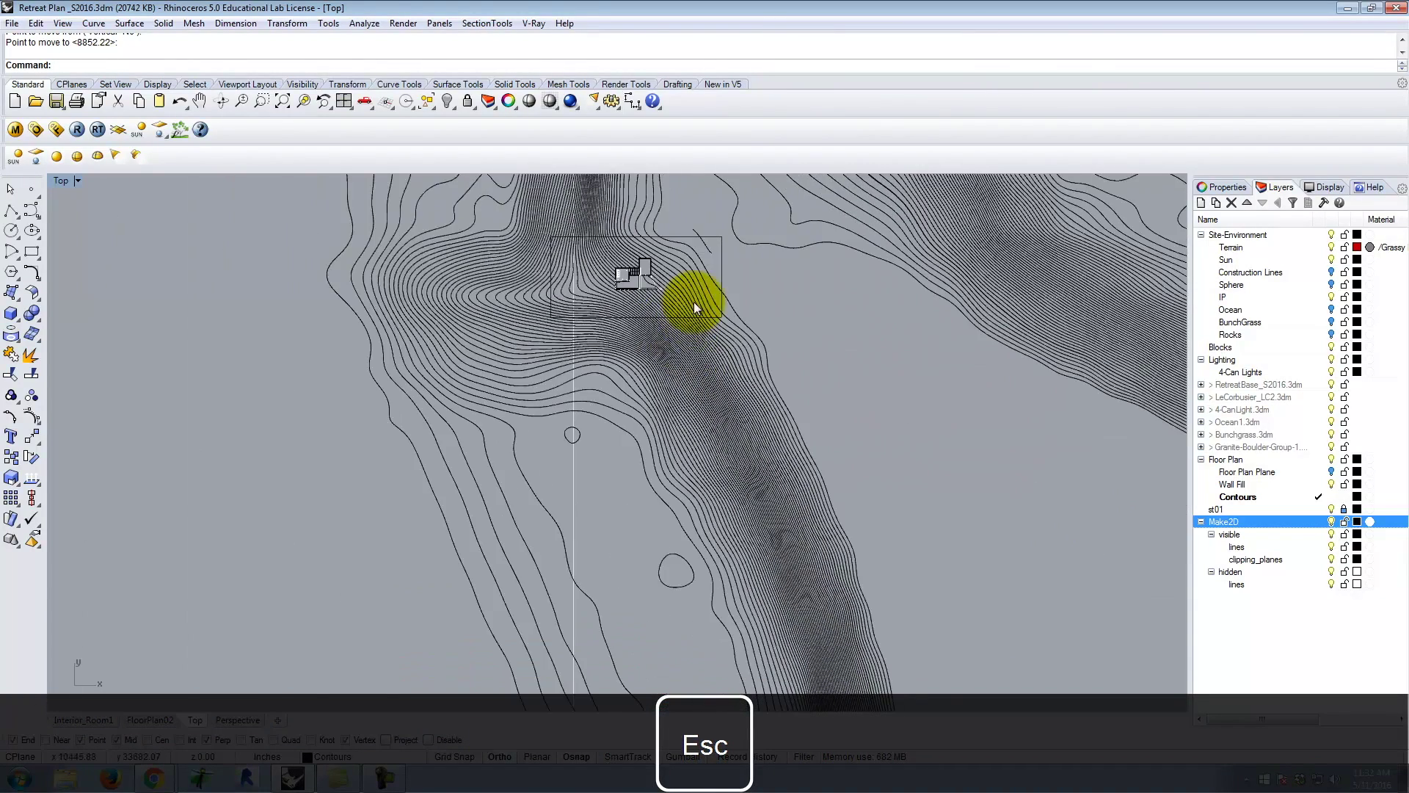
{"action": "left_click", "coordinate": [714, 234]}
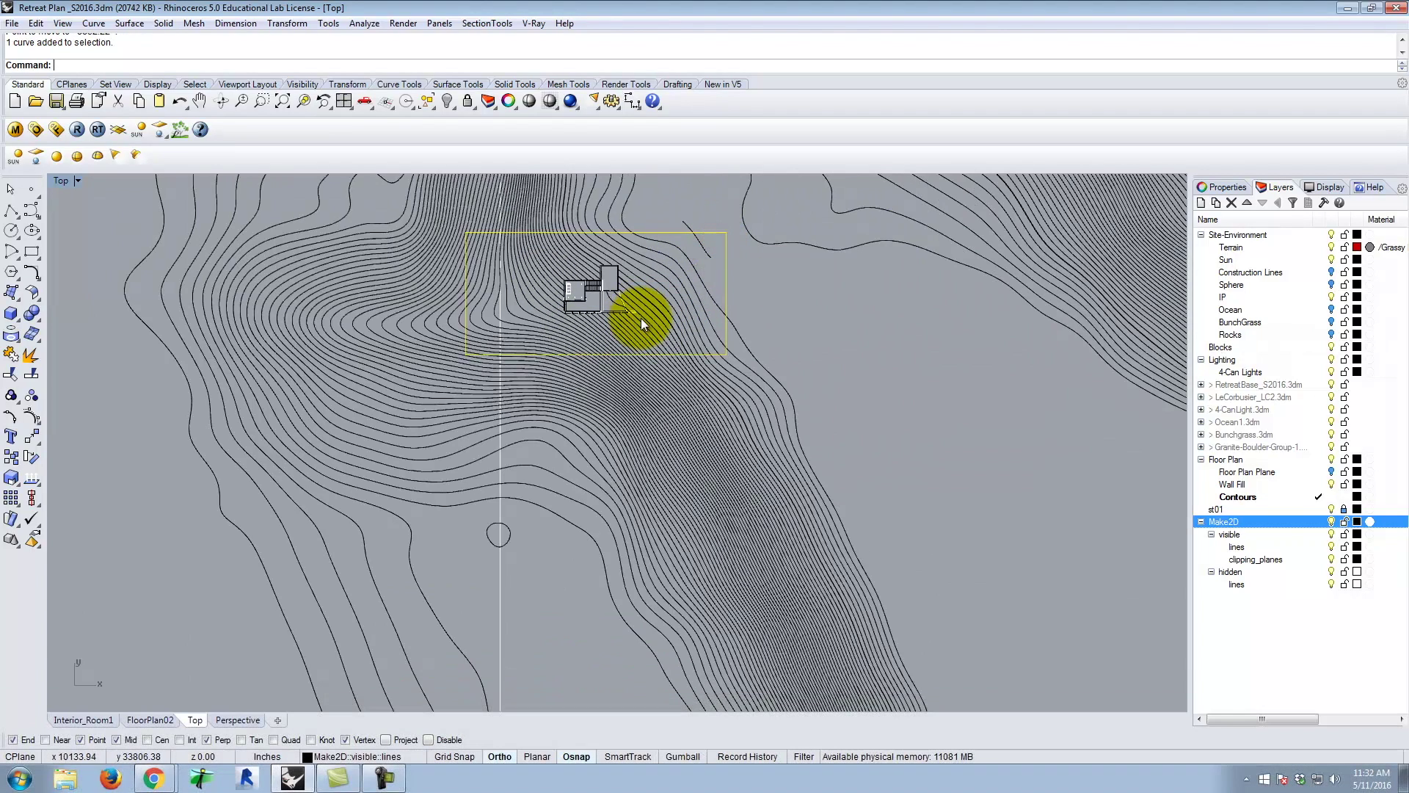
{"action": "type", "text": "Trimk"}
{"action": "key", "text": "Return"}
{"action": "scroll", "coordinate": [579, 386], "scroll_direction": "down", "scroll_amount": 3}
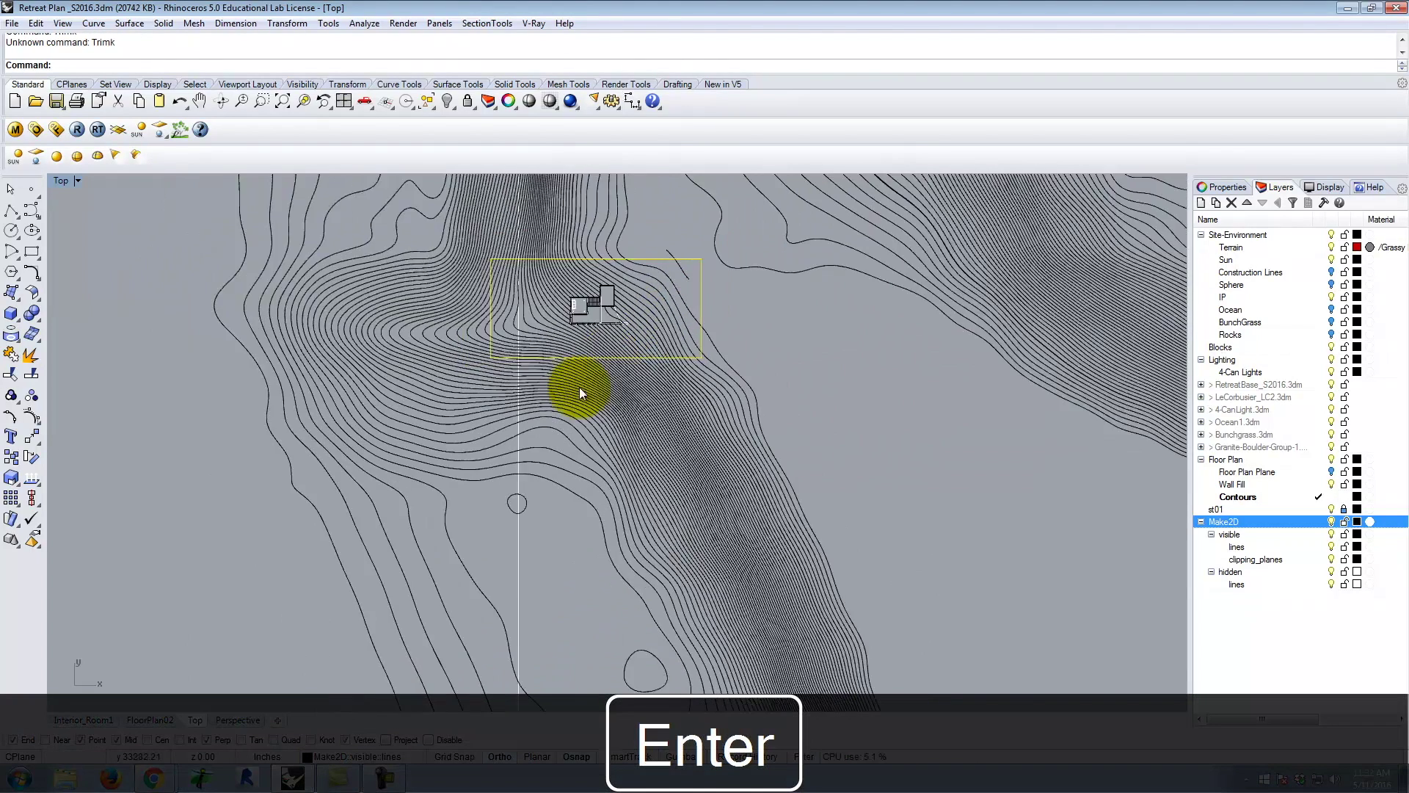
{"action": "left_click_drag", "start_coordinate": [787, 395], "coordinate": [458, 370]}
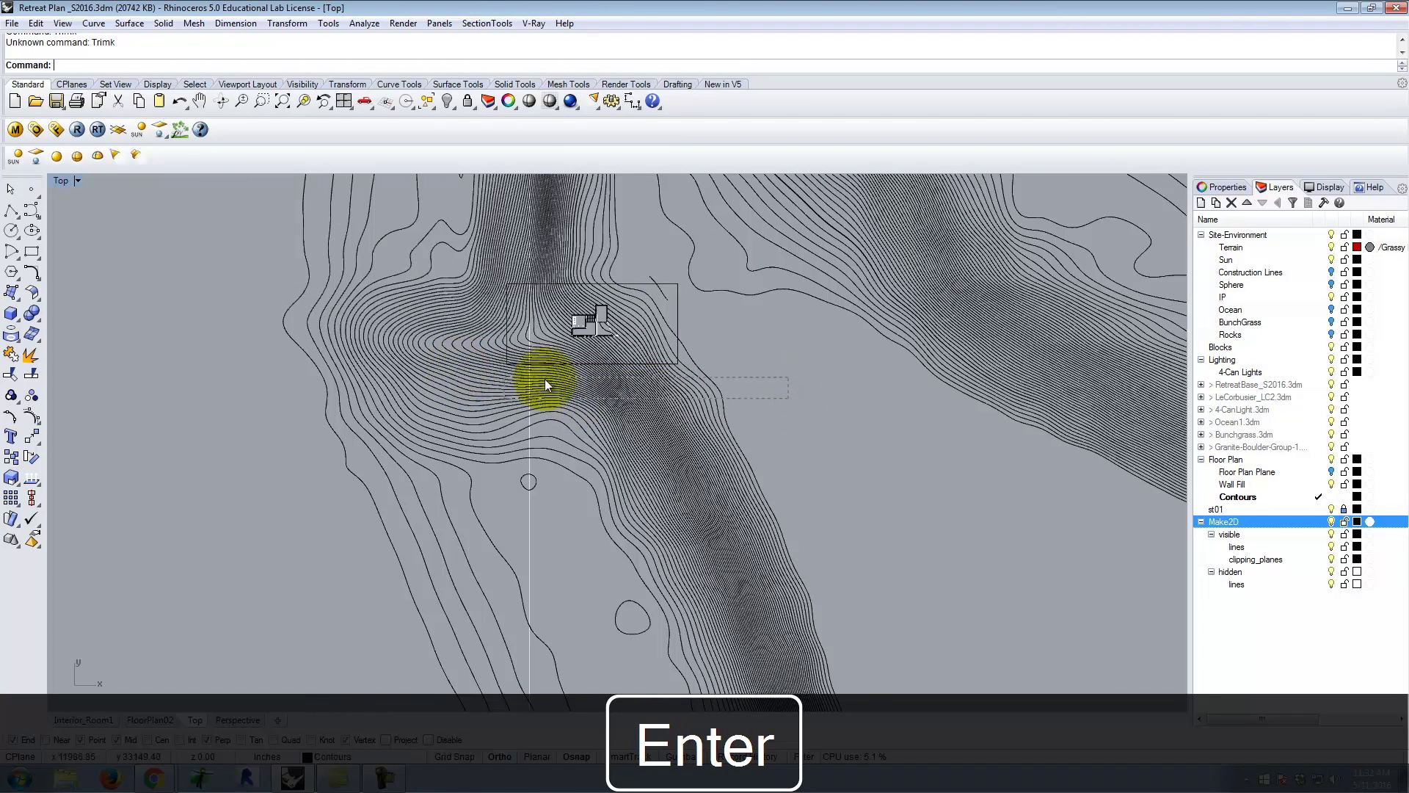
{"action": "key", "text": "Escape"}
- Trim the 2D contours outside the rectangle around the house, using that rectangle as the cutting object
{"action": "type", "text": "Trim"}
{"action": "key", "text": "Return"}
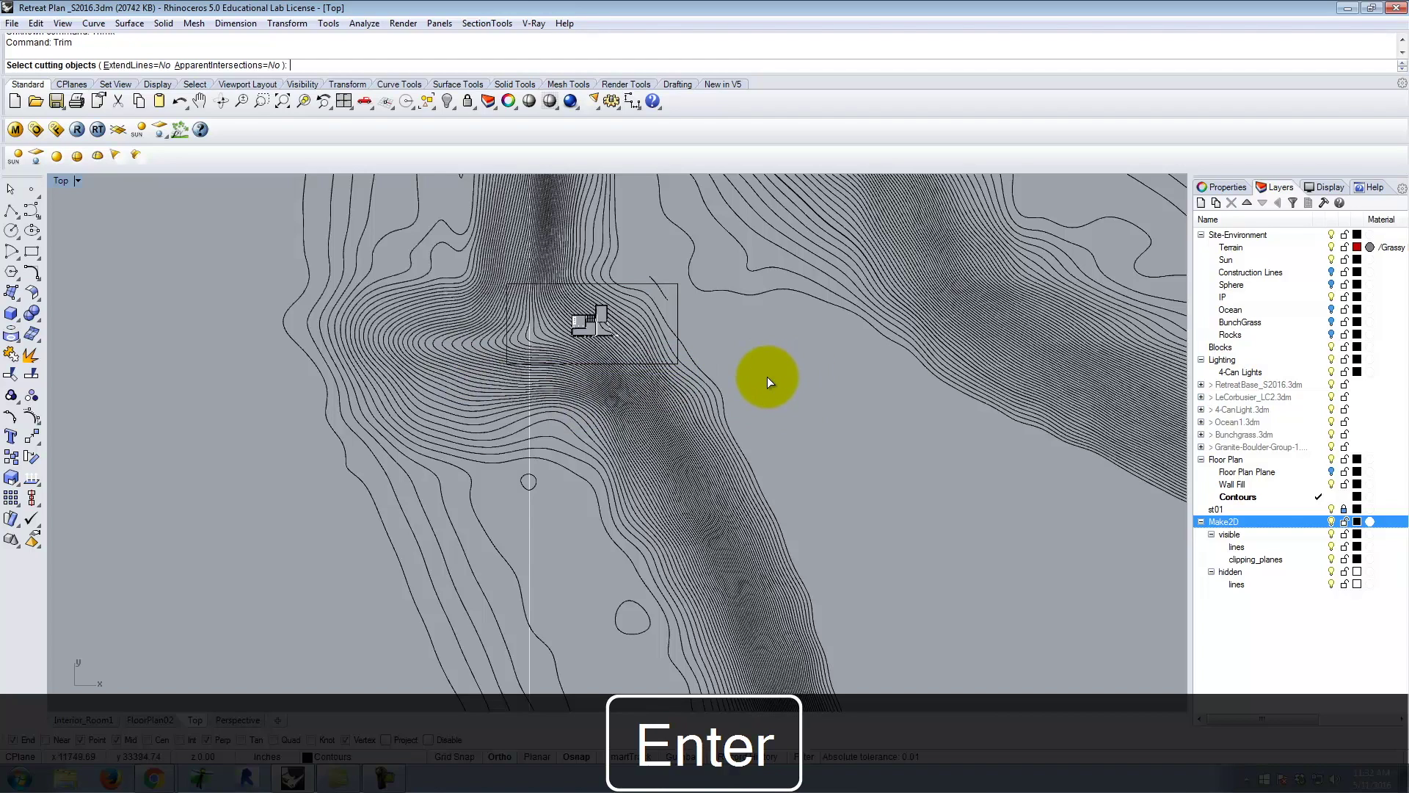
{"action": "left_click", "coordinate": [679, 306]}
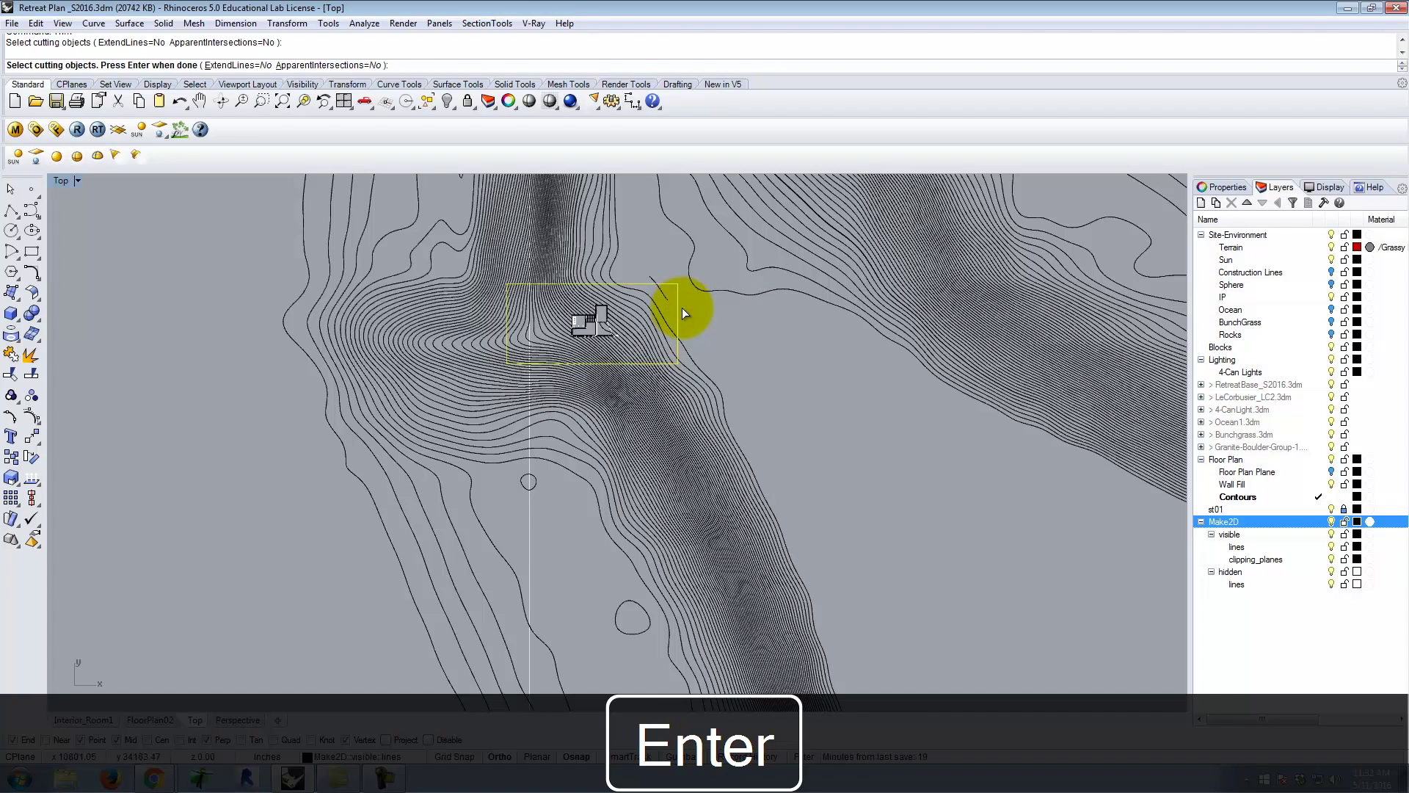
{"action": "key", "text": "Return"}
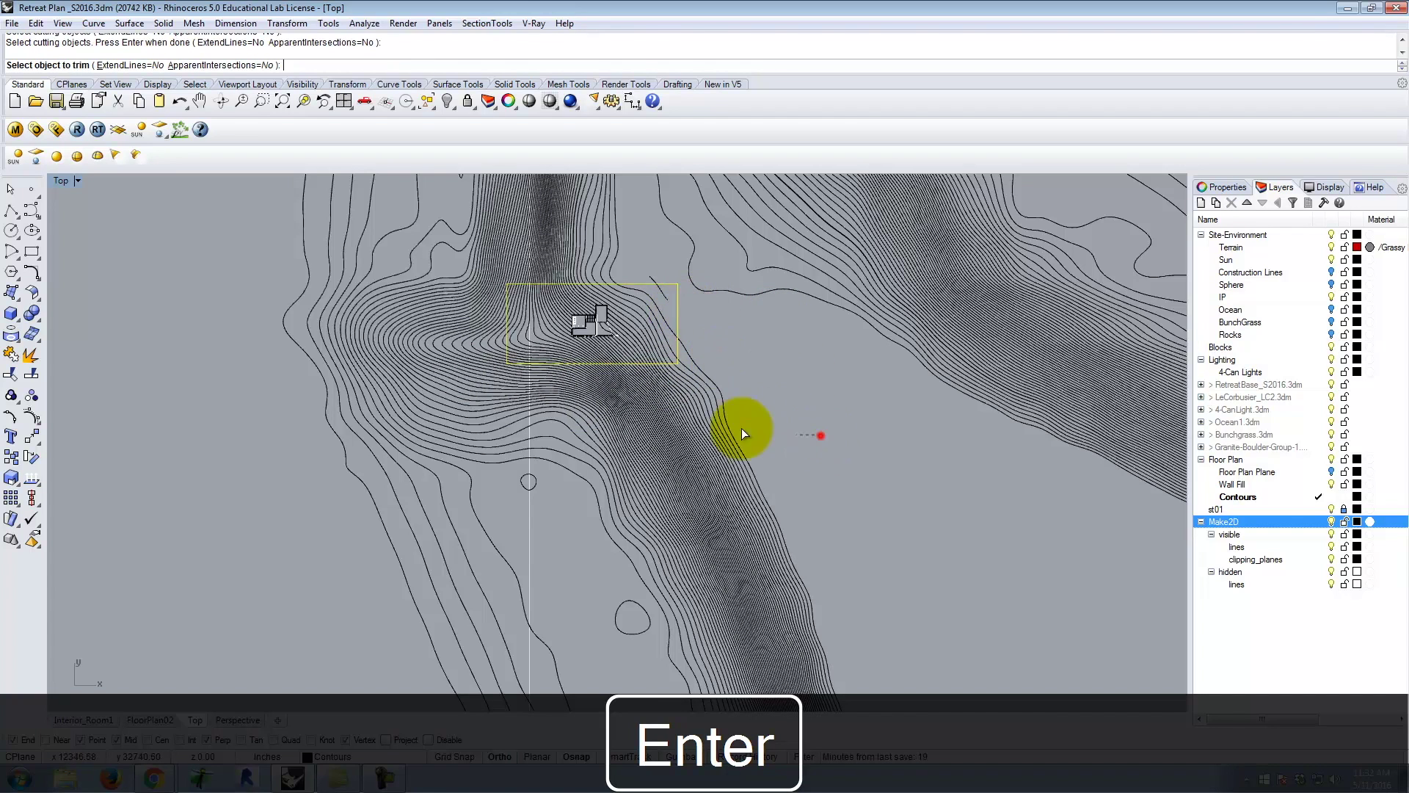
{"action": "left_click", "coordinate": [467, 373]}
{"action": "left_click", "coordinate": [639, 262]}
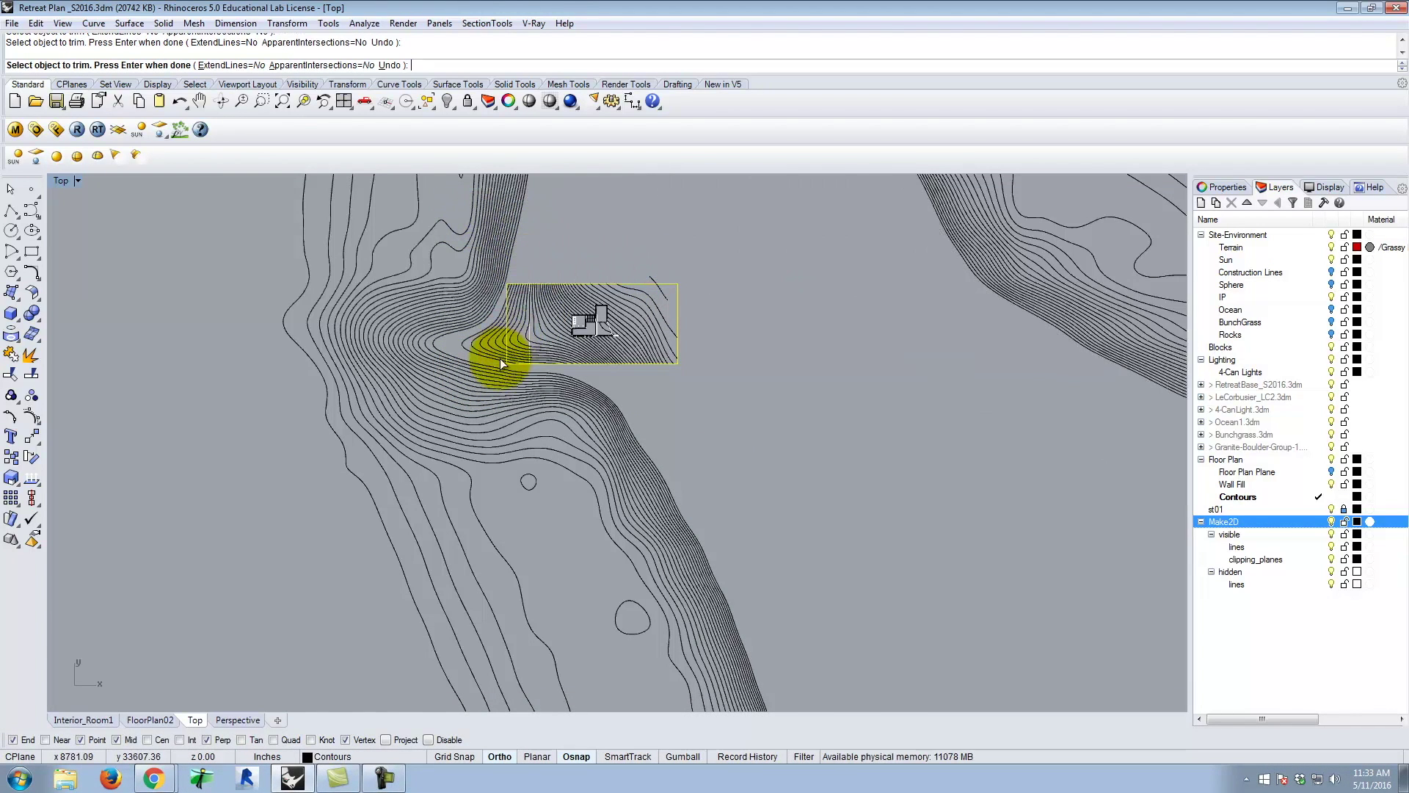
{"action": "scroll", "coordinate": [500, 358], "scroll_direction": "up", "scroll_amount": 4}
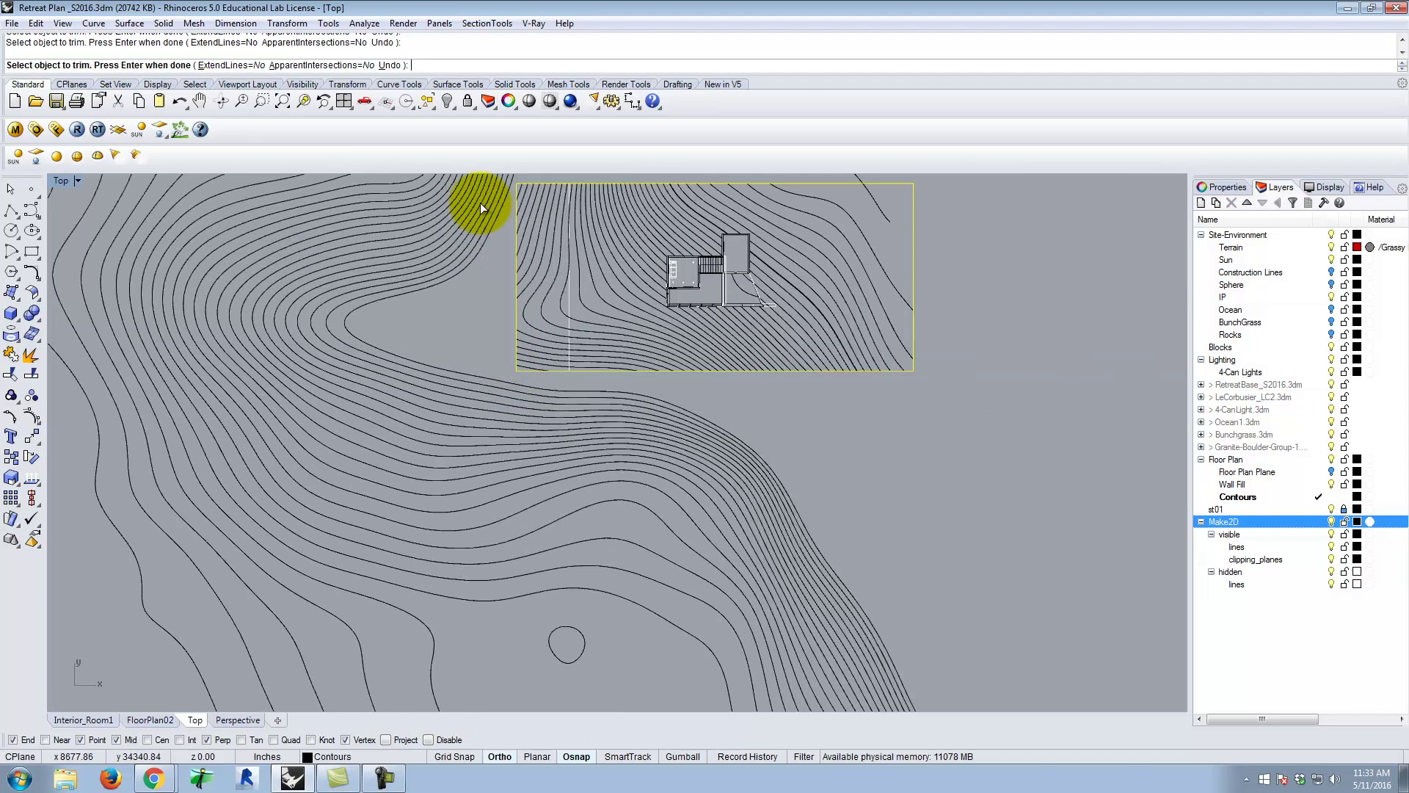
{"action": "scroll", "coordinate": [470, 257], "scroll_direction": "down", "scroll_amount": 3}
{"action": "left_click", "coordinate": [732, 208]}
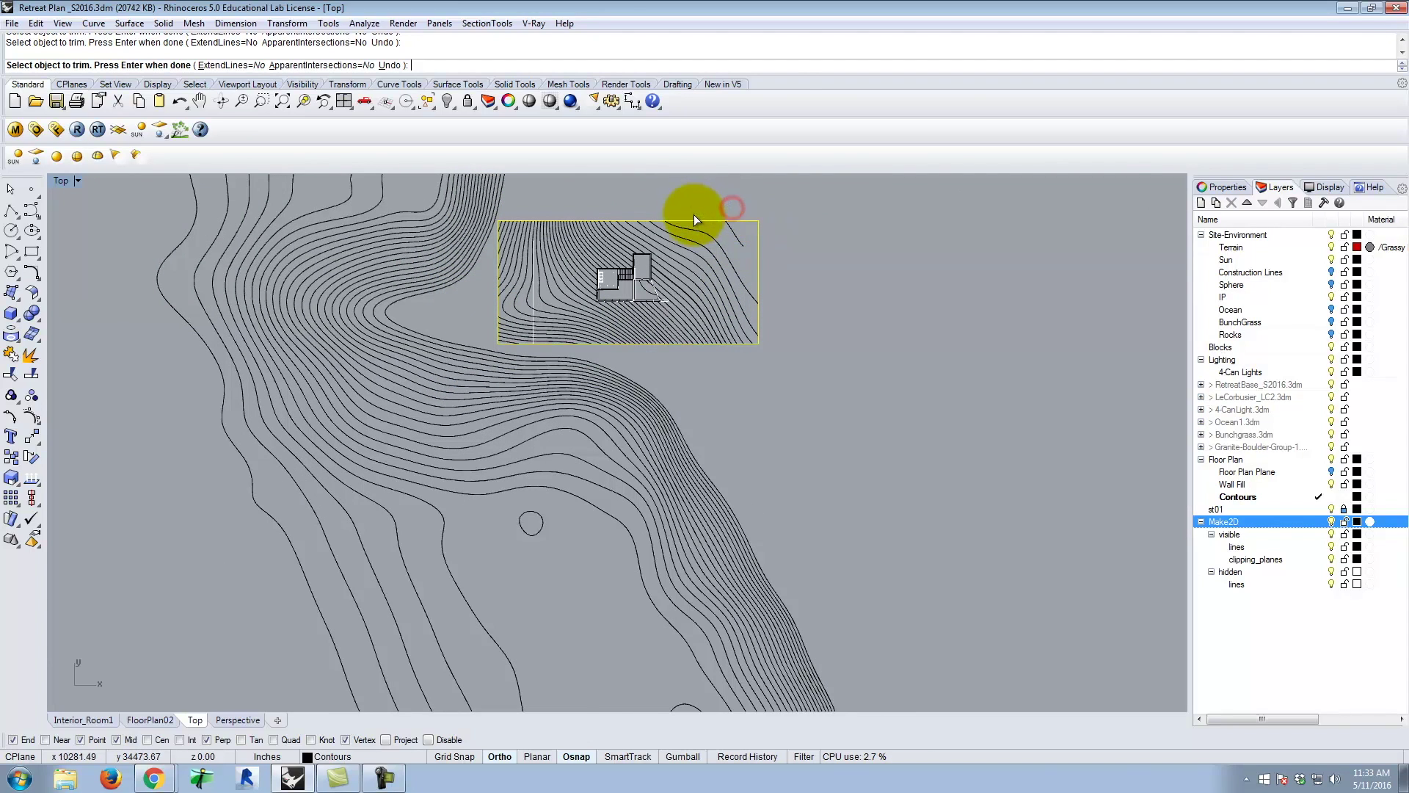
{"action": "scroll", "coordinate": [611, 373], "scroll_direction": "down", "scroll_amount": 3}
{"action": "key", "text": "Return"}
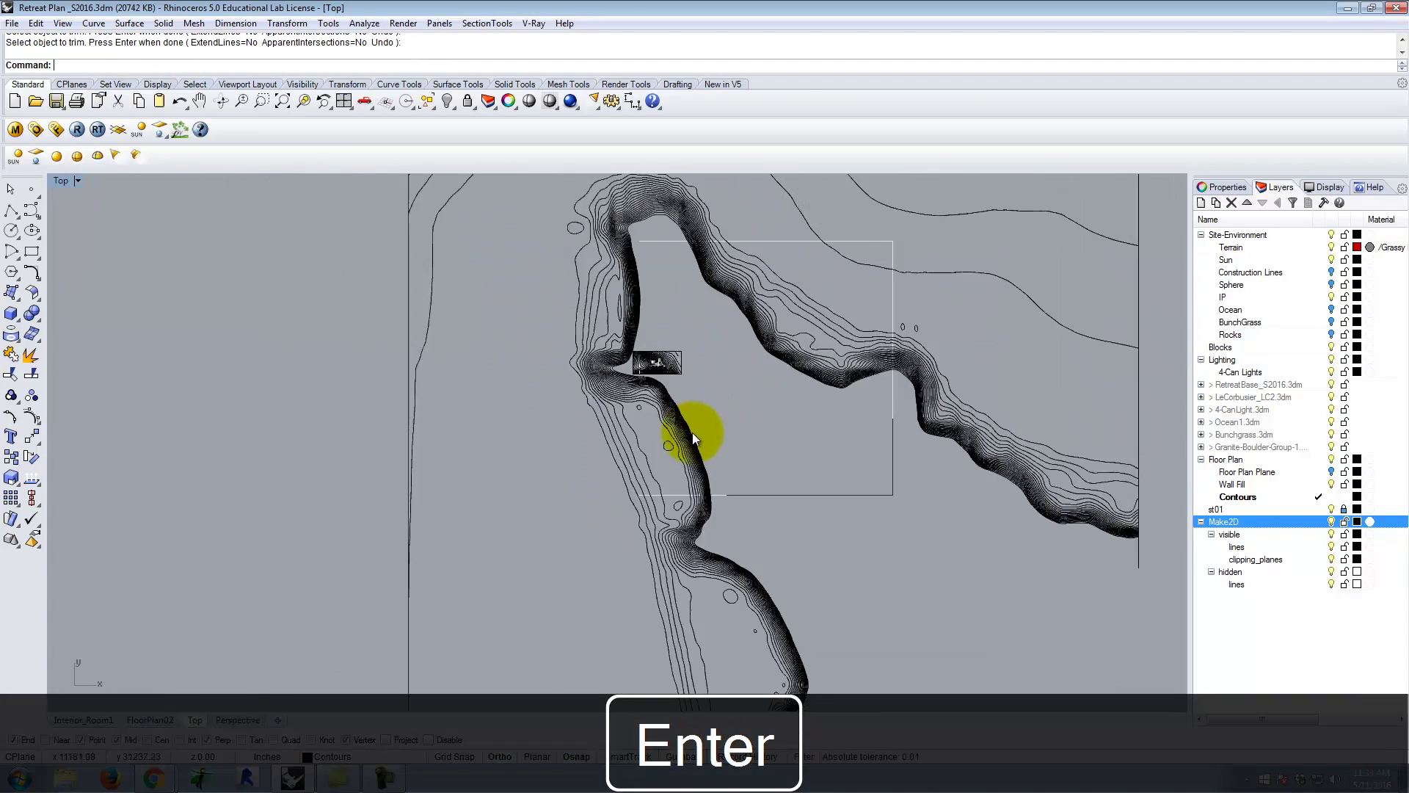
- Delete all leftover 2D contour and border curves outside the trimmed rectangle, keeping only the plan drawing within it
{"action": "left_click_drag", "start_coordinate": [957, 540], "coordinate": [797, 223]}
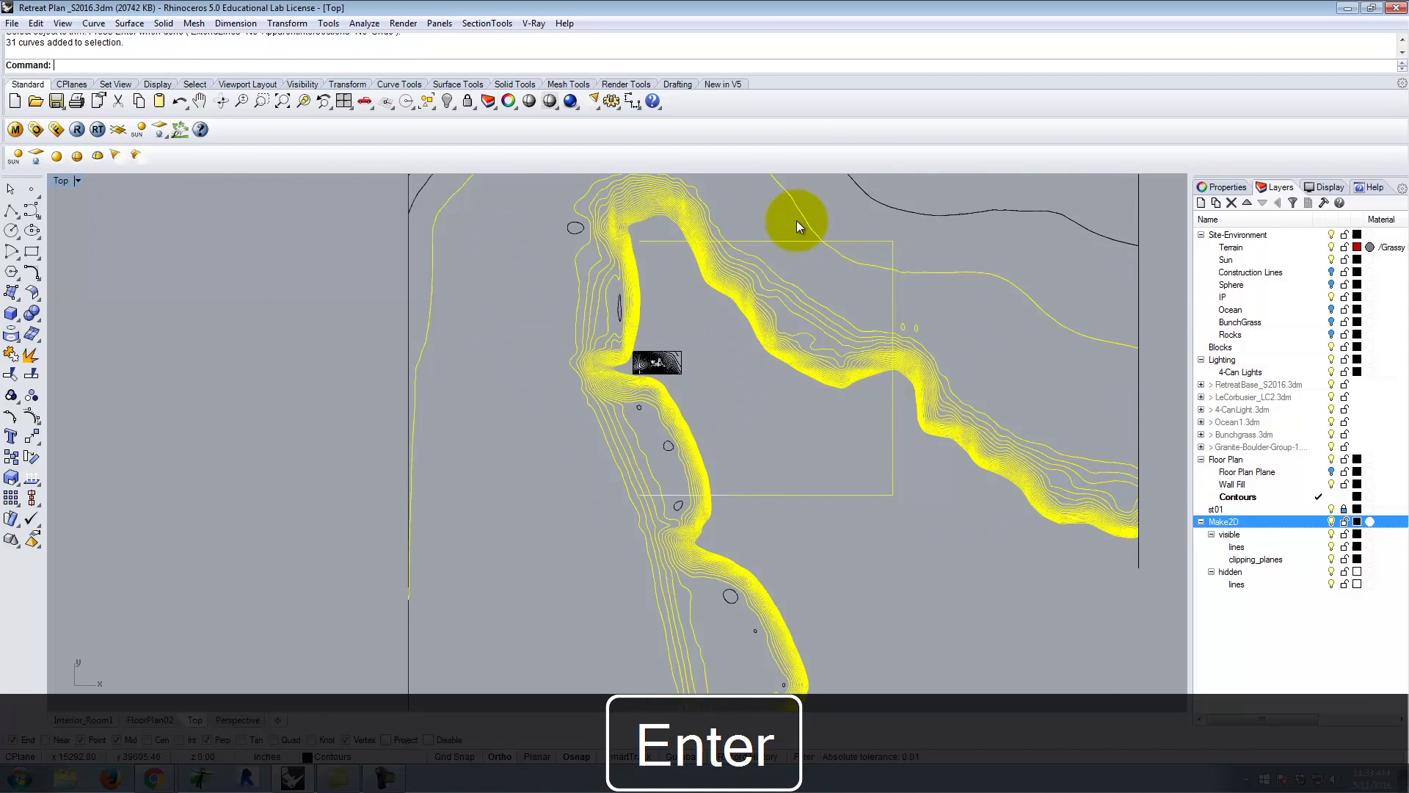
{"action": "key", "text": "Delete"}
{"action": "scroll", "coordinate": [669, 373], "scroll_direction": "down", "scroll_amount": 3}
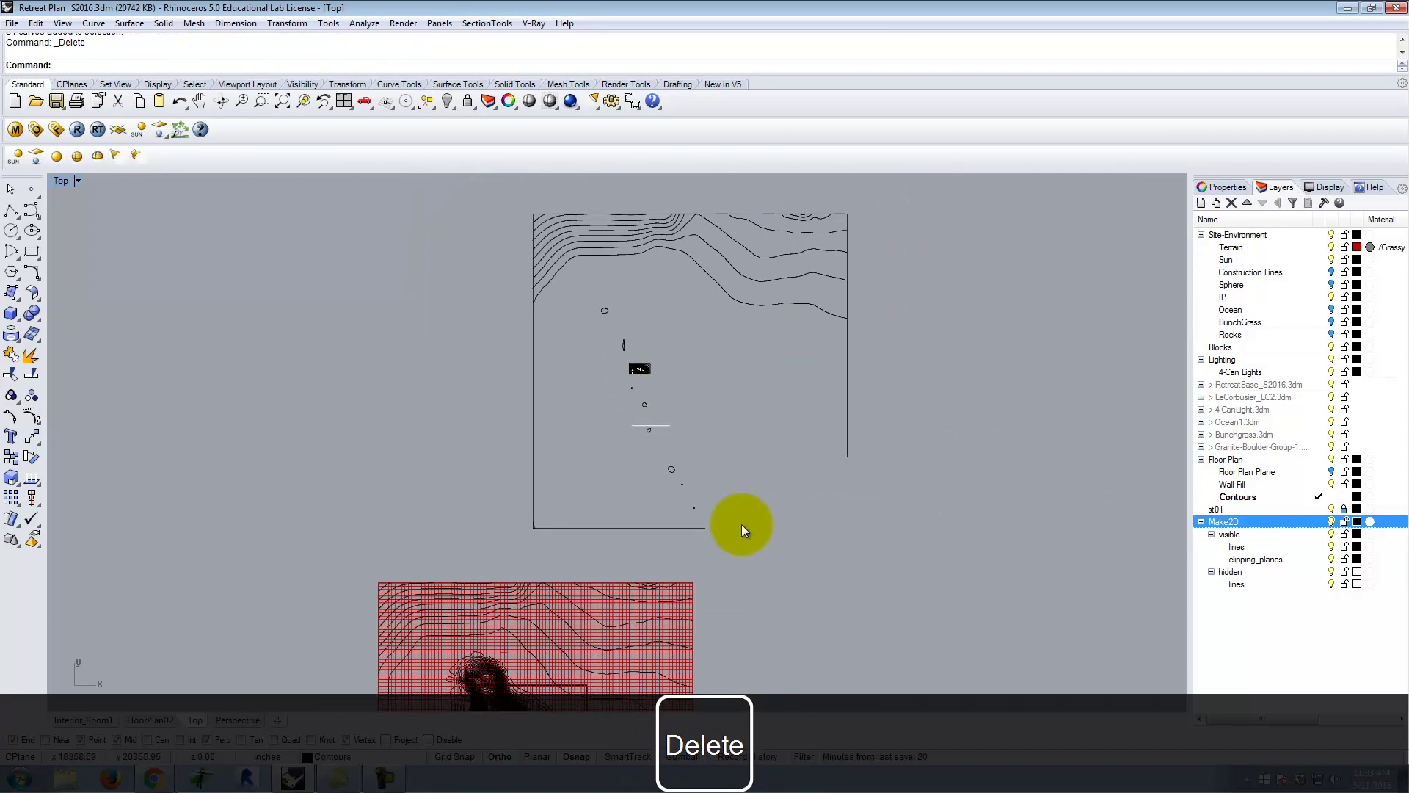
{"action": "left_click_drag", "start_coordinate": [724, 527], "coordinate": [375, 383]}
{"action": "key", "text": "Delete"}
{"action": "left_click_drag", "start_coordinate": [929, 543], "coordinate": [747, 209]}
{"action": "key", "text": "Delete"}
{"action": "left_click_drag", "start_coordinate": [359, 159], "coordinate": [395, 186]}
{"action": "key", "text": "Delete"}
{"action": "scroll", "coordinate": [632, 387], "scroll_direction": "up", "scroll_amount": 4}
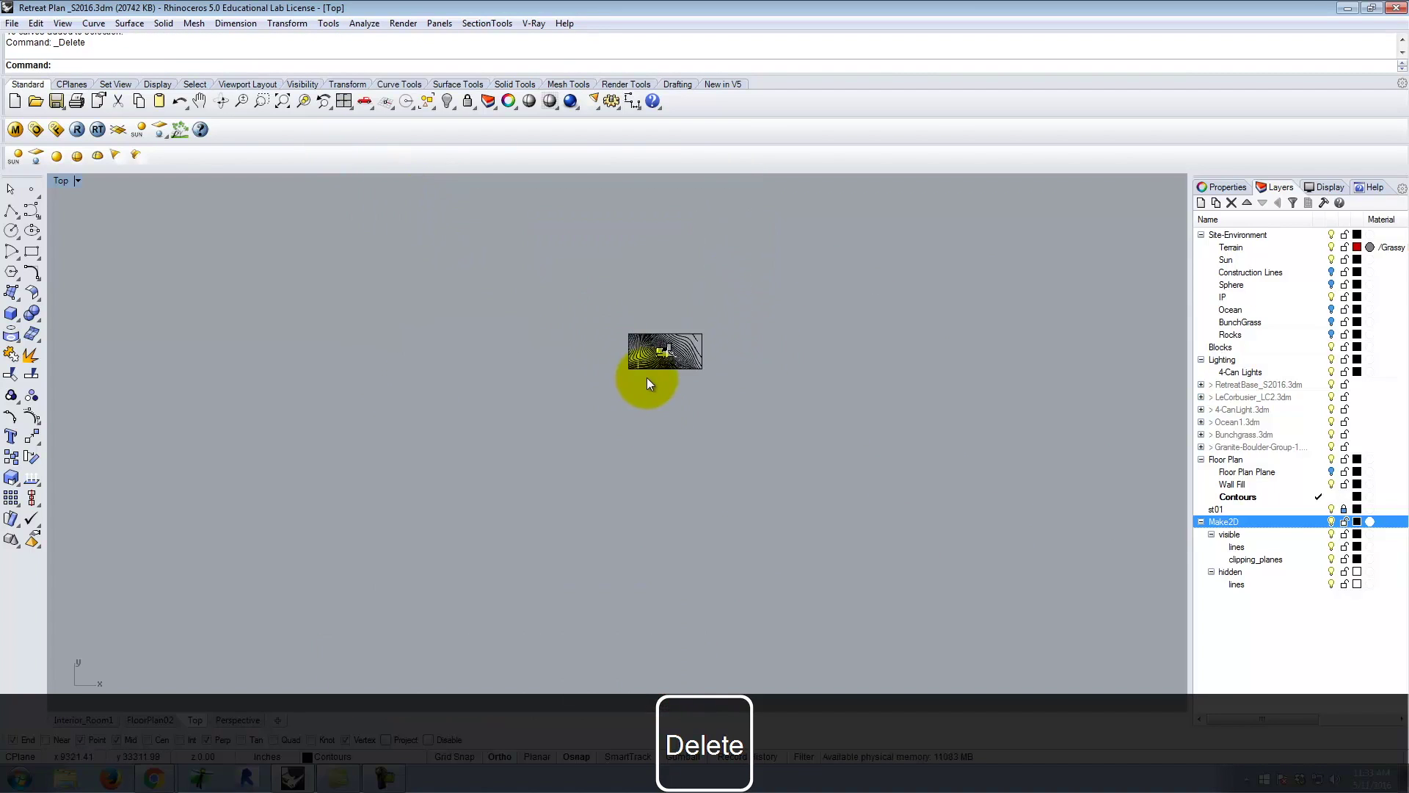
- Move the entire trimmed plan drawing from its rectangle's lower-left corner to the origin at 0,0
{"action": "left_click_drag", "start_coordinate": [569, 220], "coordinate": [885, 414]}
{"action": "type", "text": "move"}
{"action": "key", "text": "Return"}
{"action": "left_click", "coordinate": [595, 355]}
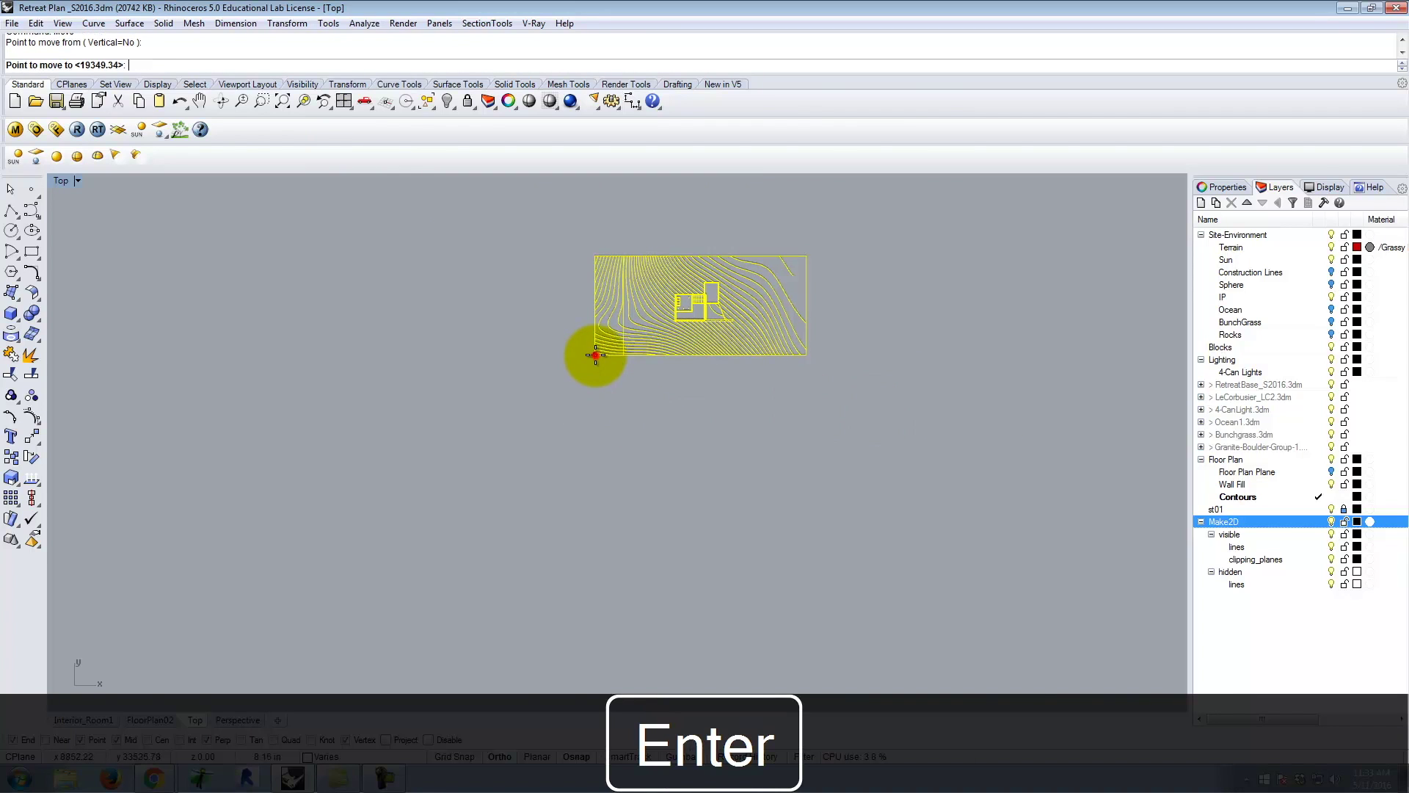
{"action": "type", "text": "0,0"}
{"action": "key", "text": "Return"}
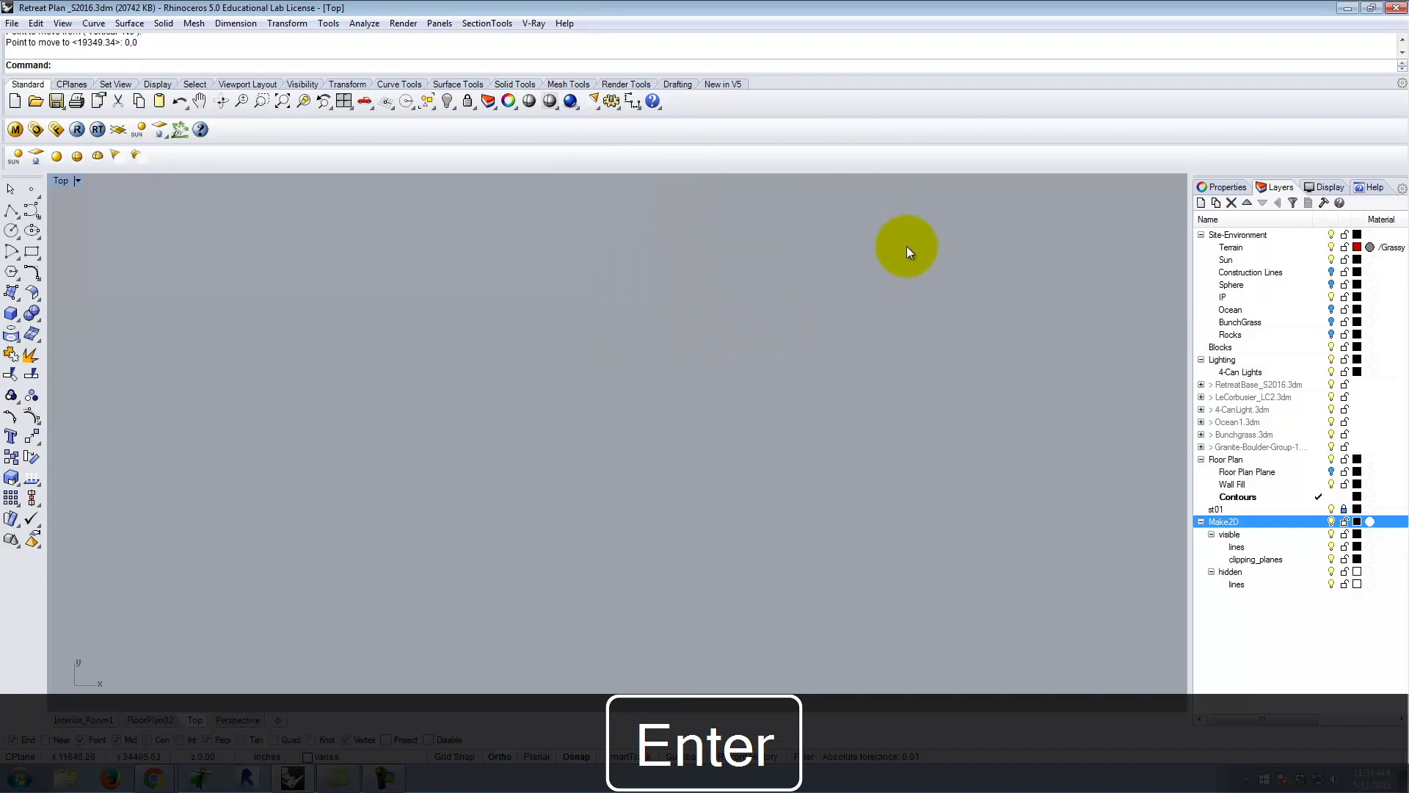
- Start exporting the selected plan linework with Adobe Illustrator (*.ai) as the file format
{"action": "type", "text": "z"}
{"action": "key", "text": "Return"}
{"action": "type", "text": "s"}
{"action": "key", "text": "Return"}
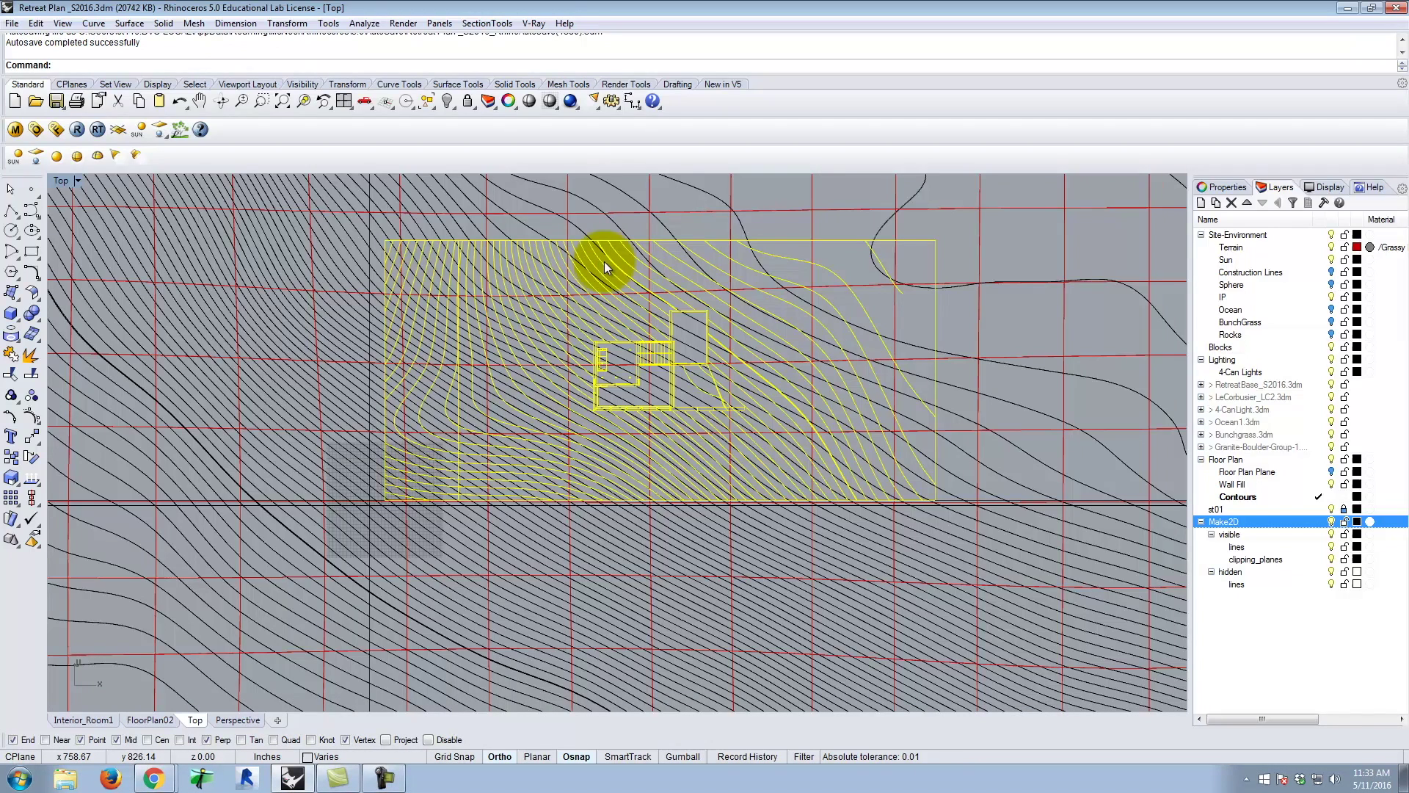
{"action": "left_click", "coordinate": [12, 23]}
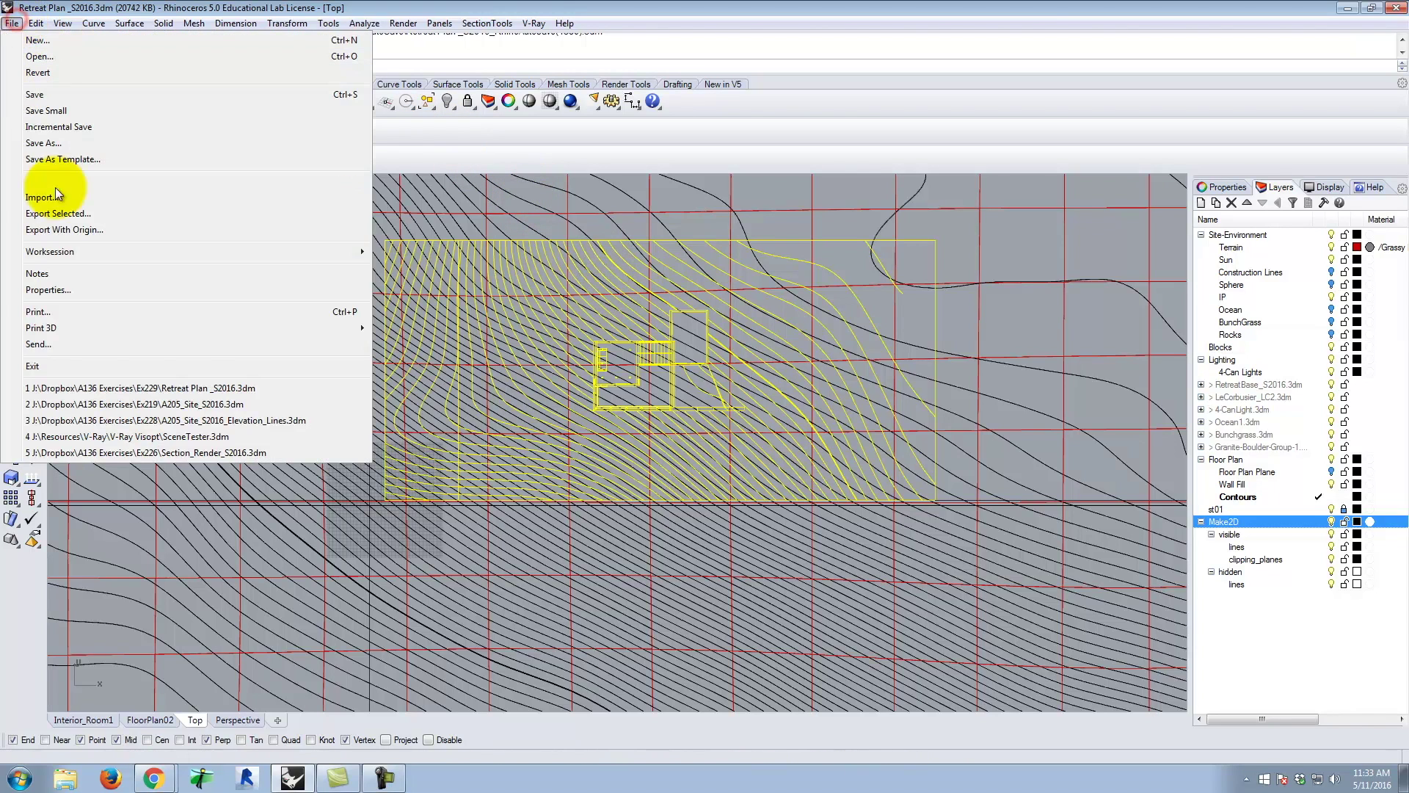
{"action": "left_click", "coordinate": [61, 214]}
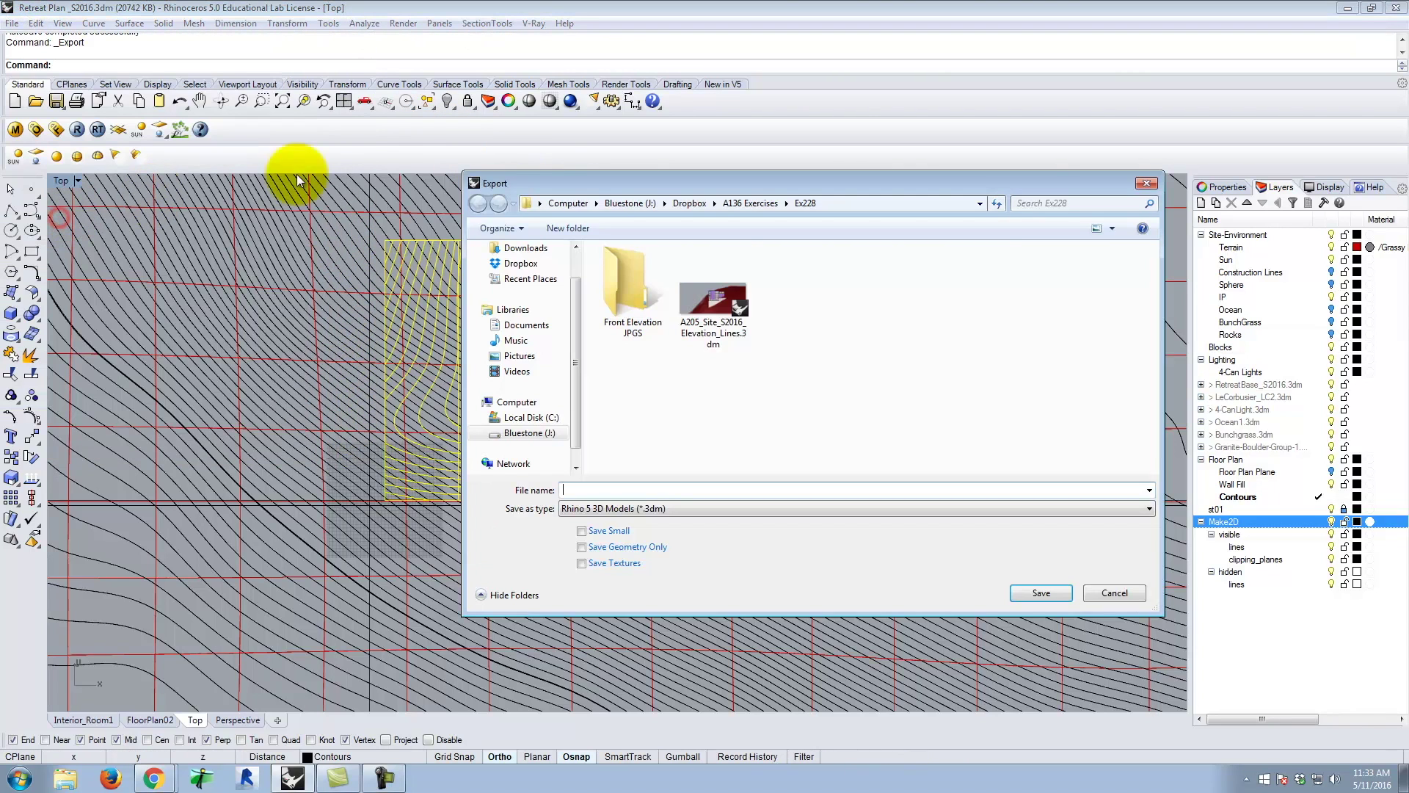
{"action": "left_click", "coordinate": [637, 510]}
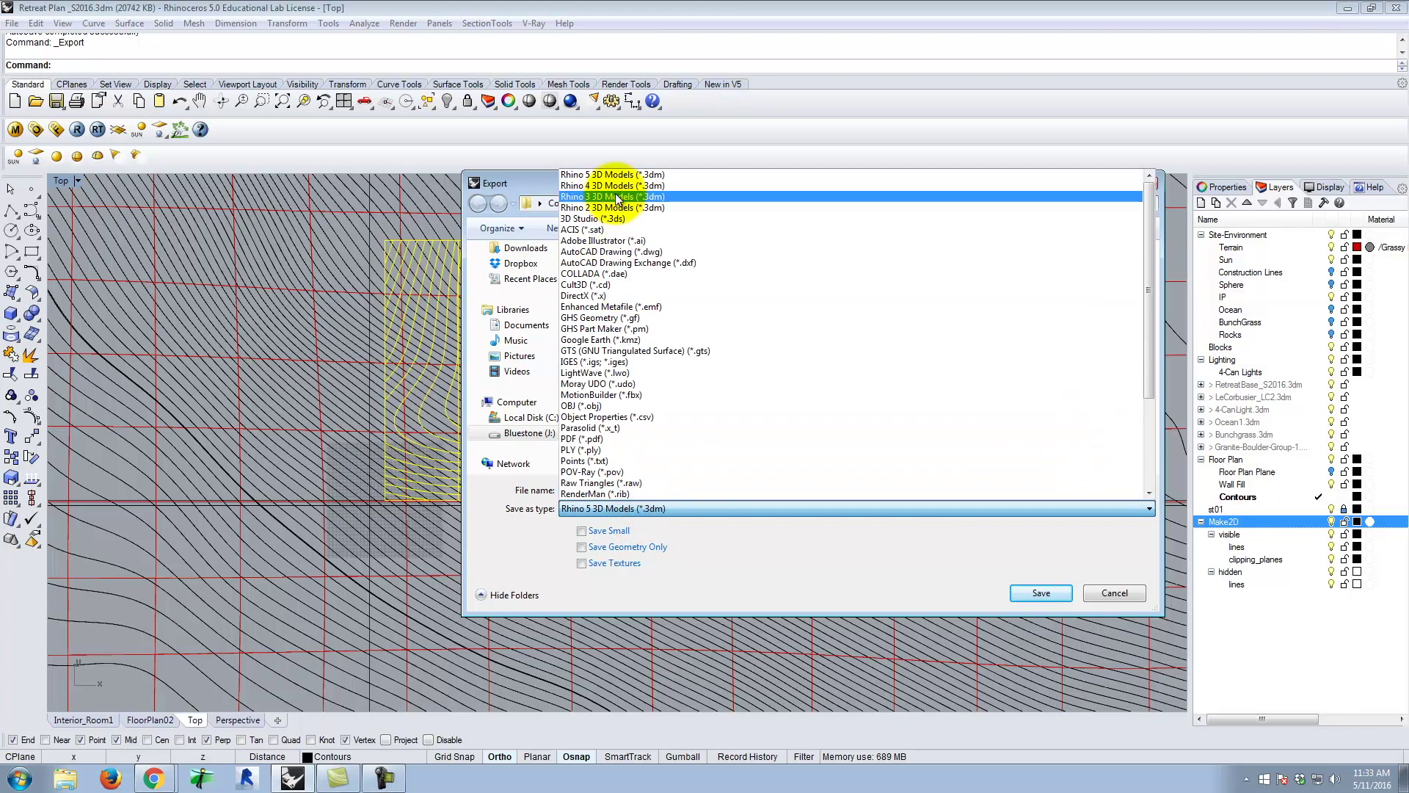
{"action": "left_click", "coordinate": [615, 241]}
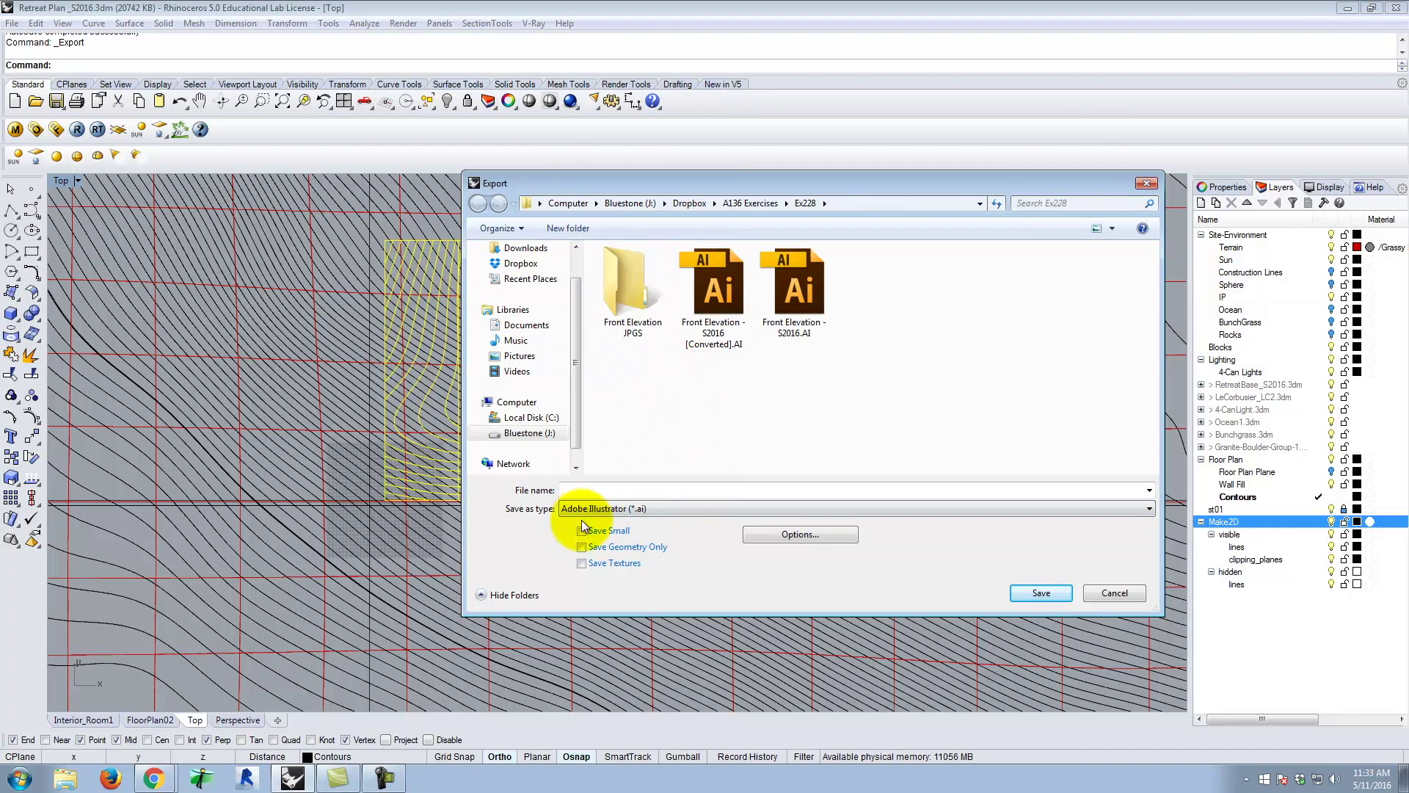
- Choose the Ex229 folder in A136 Exercises as the export destination and name the file Plan View 02
{"action": "left_click", "coordinate": [741, 204]}
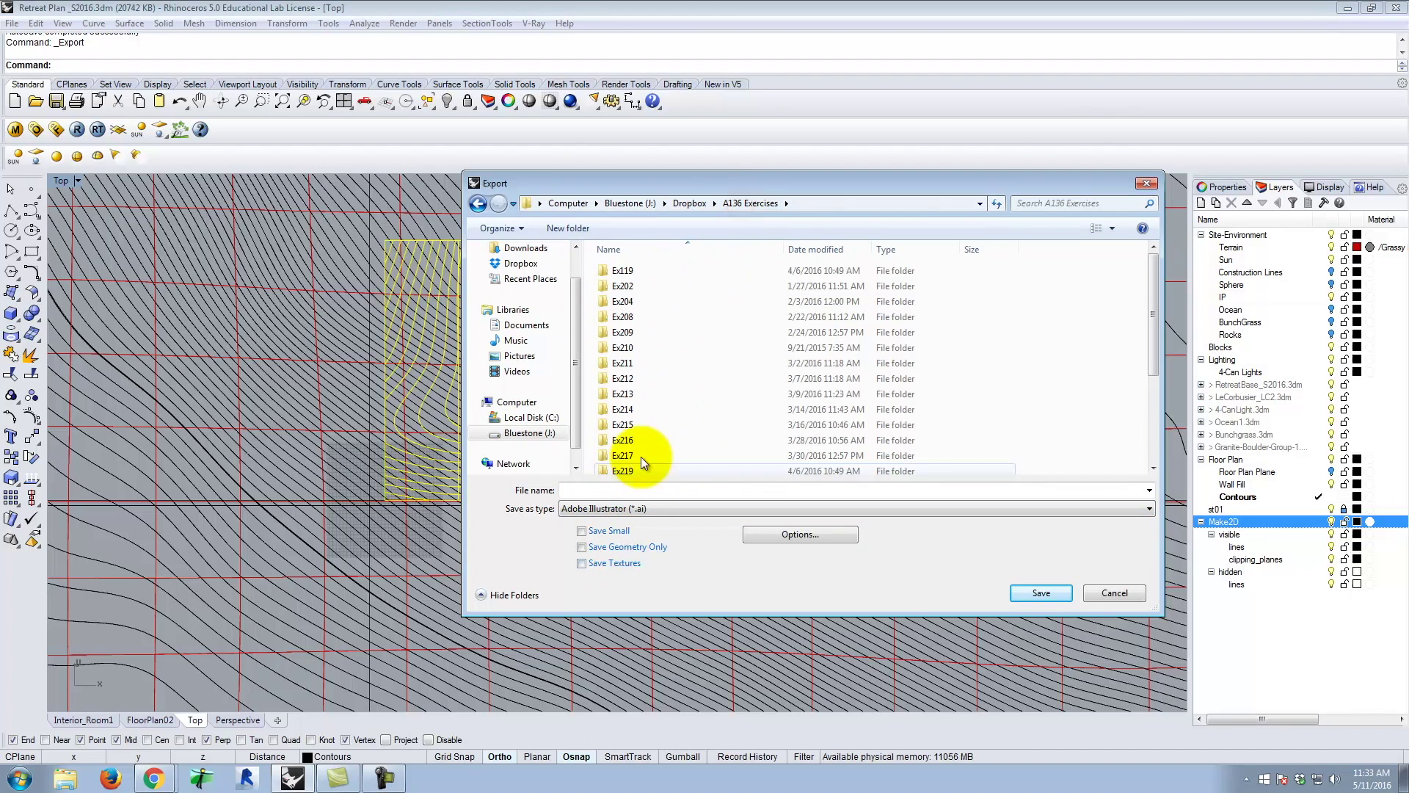
{"action": "left_click_drag", "start_coordinate": [1157, 320], "coordinate": [1130, 456]}
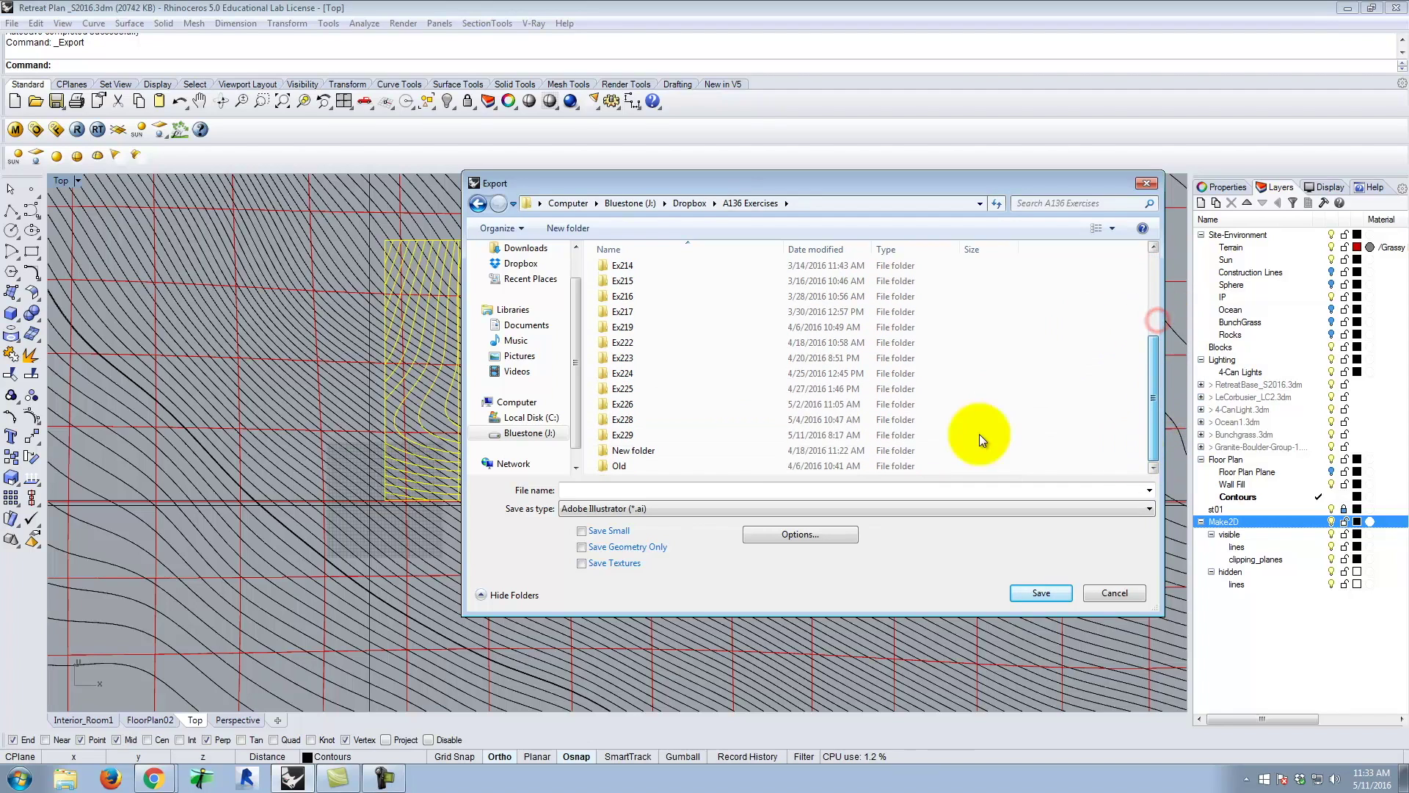
{"action": "double_click", "coordinate": [698, 434]}
{"action": "left_click", "coordinate": [591, 490]}
{"action": "type", "text": "Plan View 02"}
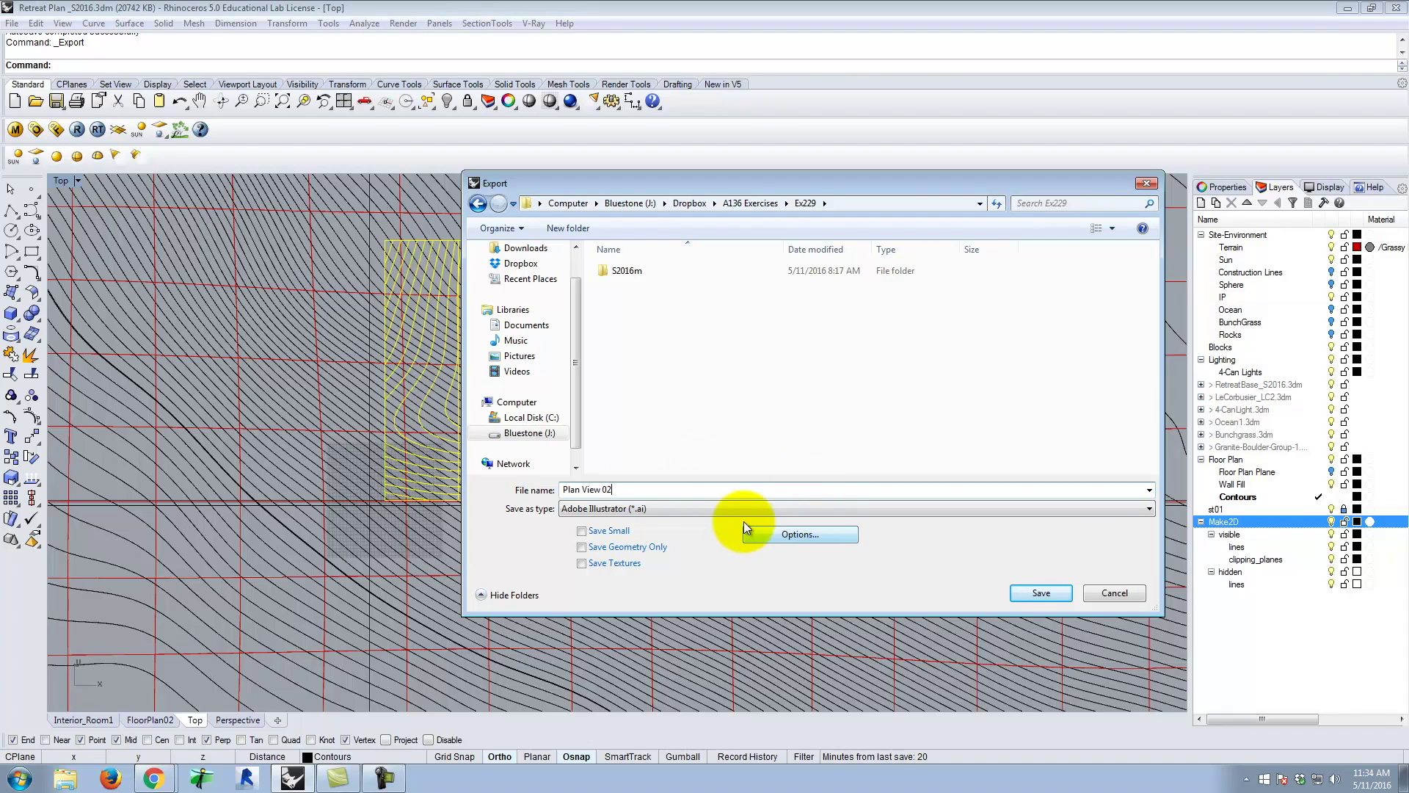
- Save the Illustrator export with the model scale preserved at 48 inches = 1 inch and RGB color
{"action": "left_click", "coordinate": [814, 535]}
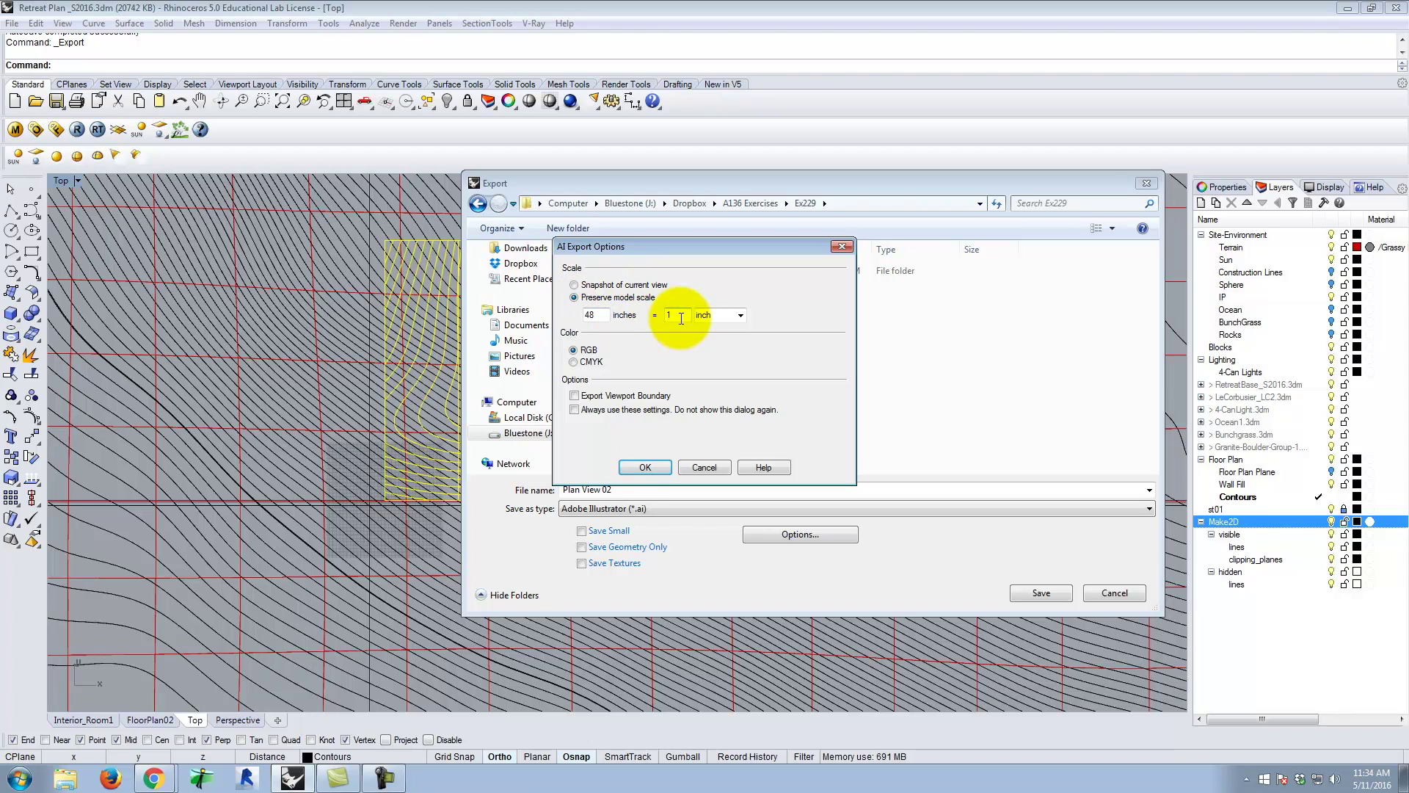
{"action": "left_click", "coordinate": [653, 465]}
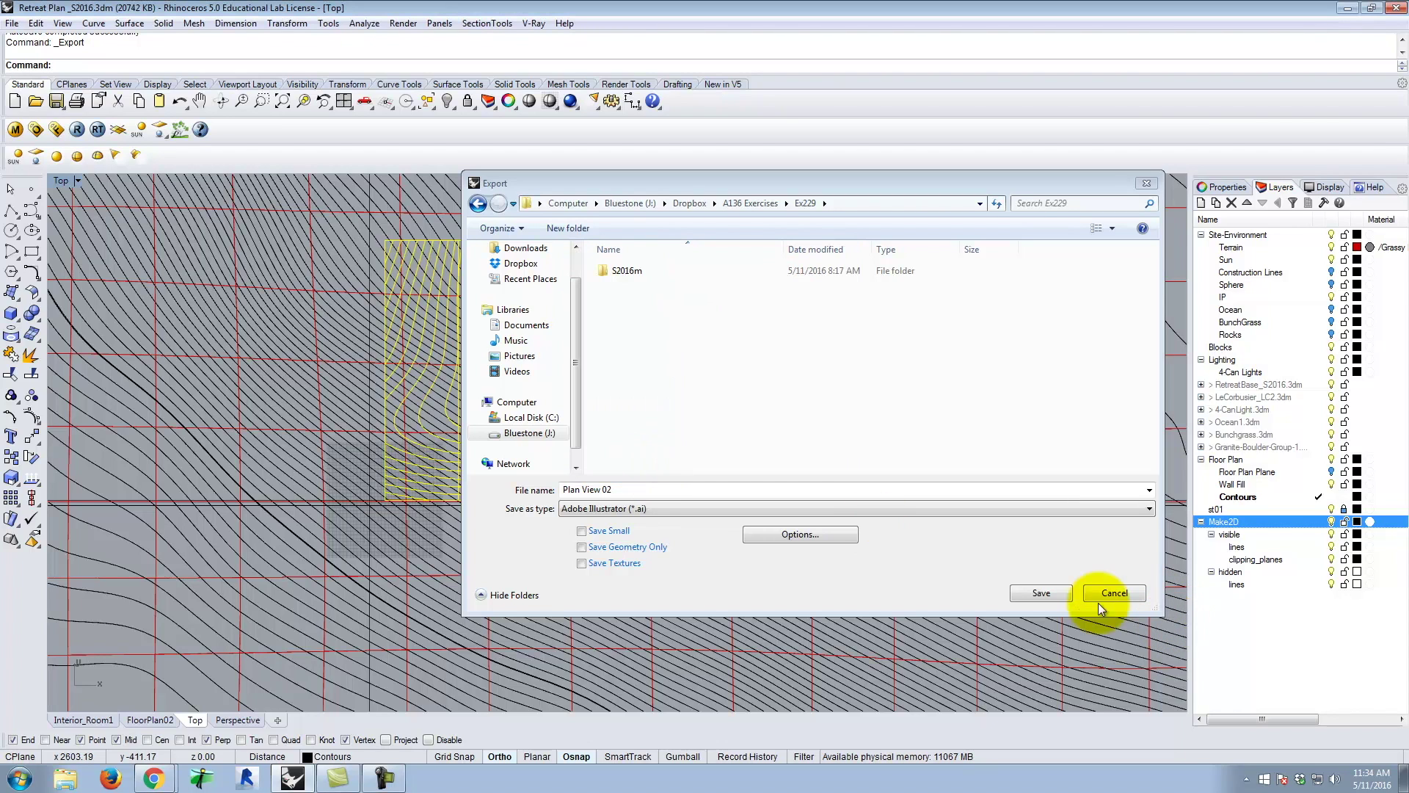
{"action": "left_click", "coordinate": [1053, 592]}
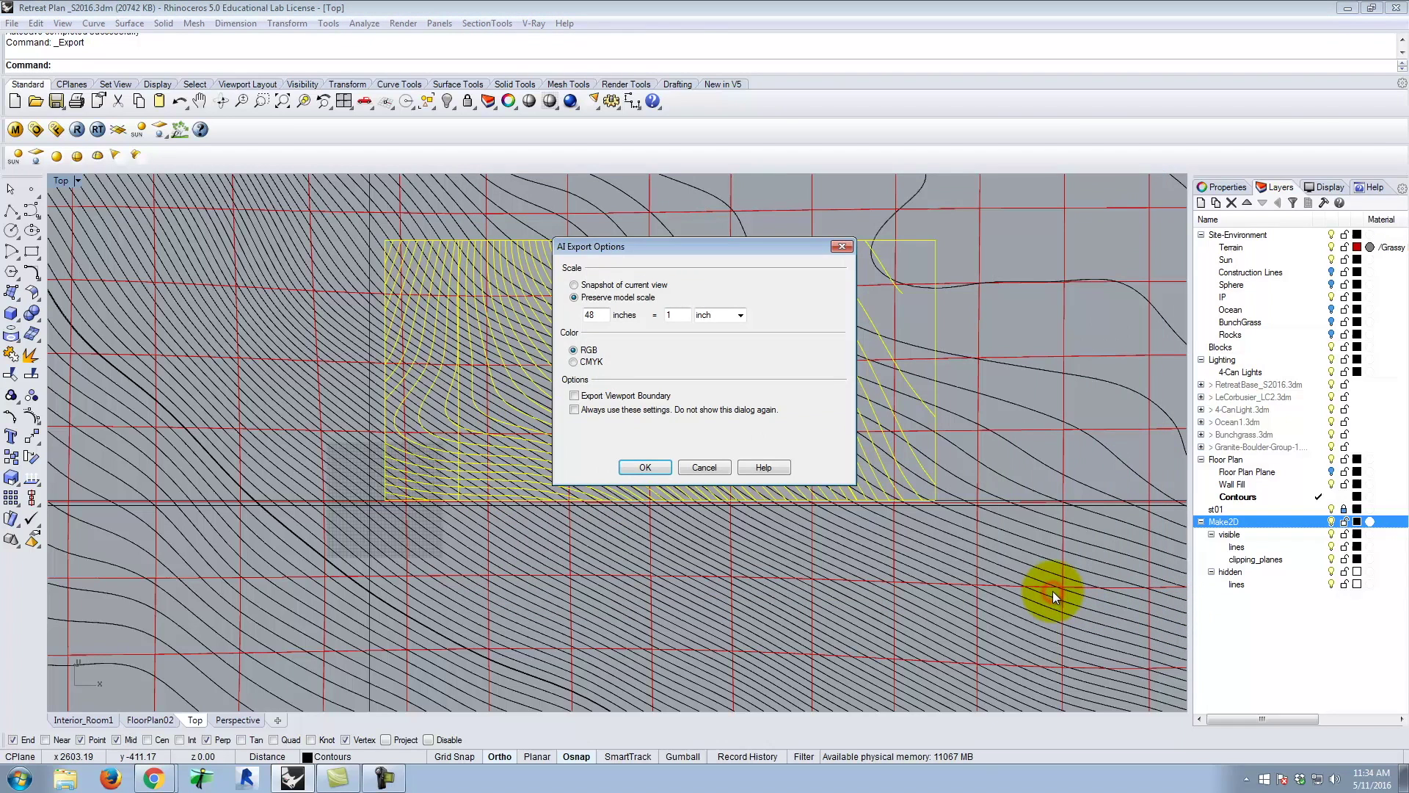
{"action": "left_click", "coordinate": [644, 467]}
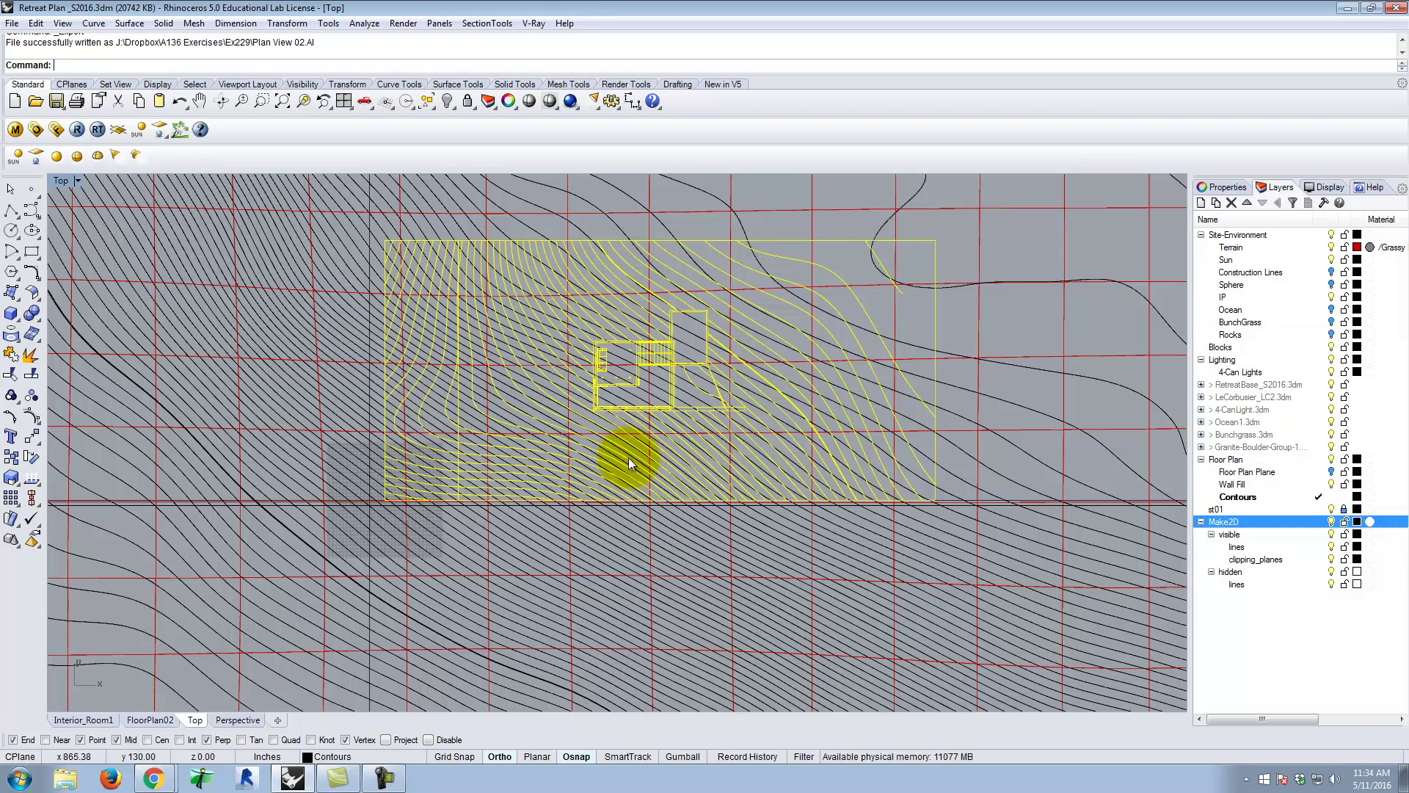
- Return to the four-viewport layout, restore the FloorPlan02 named view in its viewport and maximize it
{"action": "left_click", "coordinate": [62, 182]}
{"action": "double_click", "coordinate": [62, 182]}
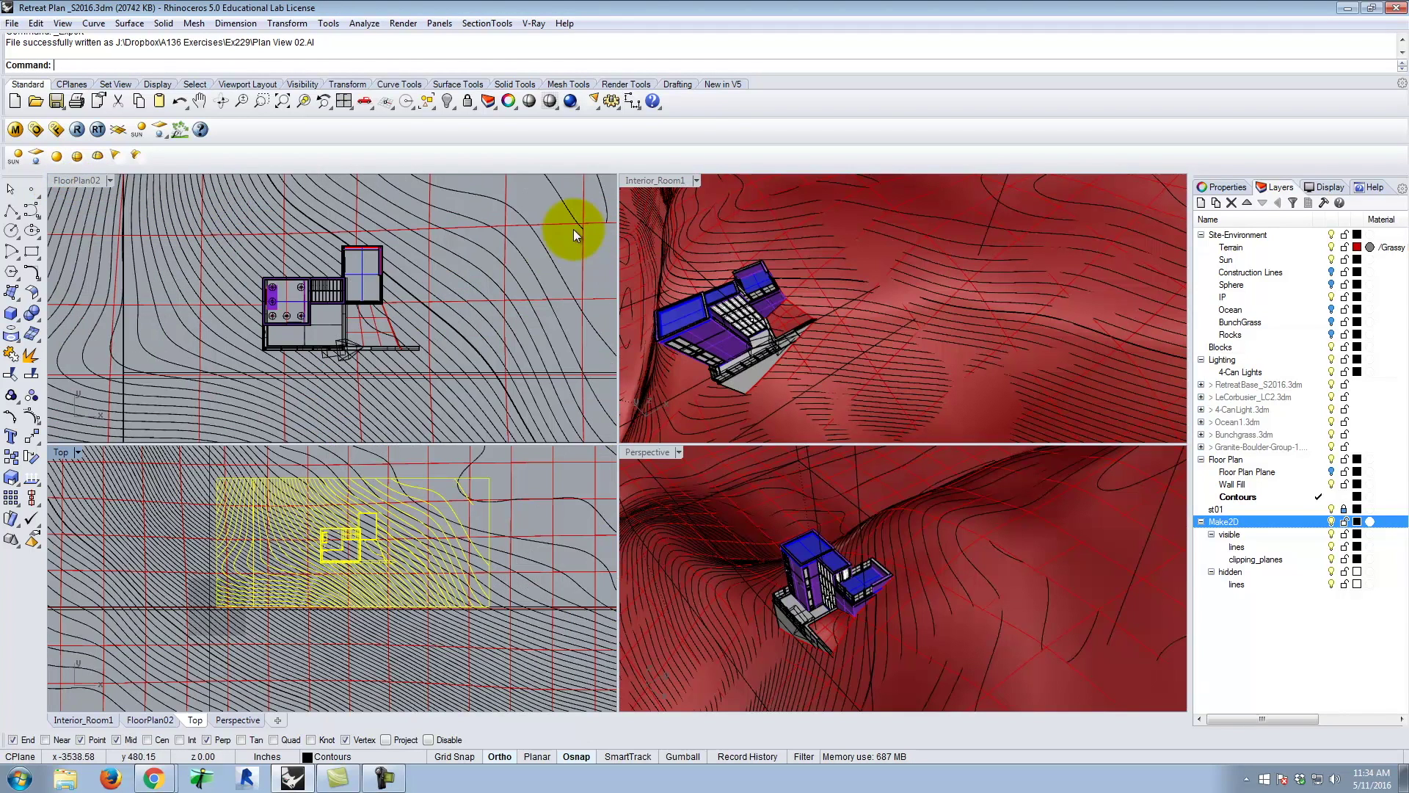
{"action": "left_click", "coordinate": [108, 180]}
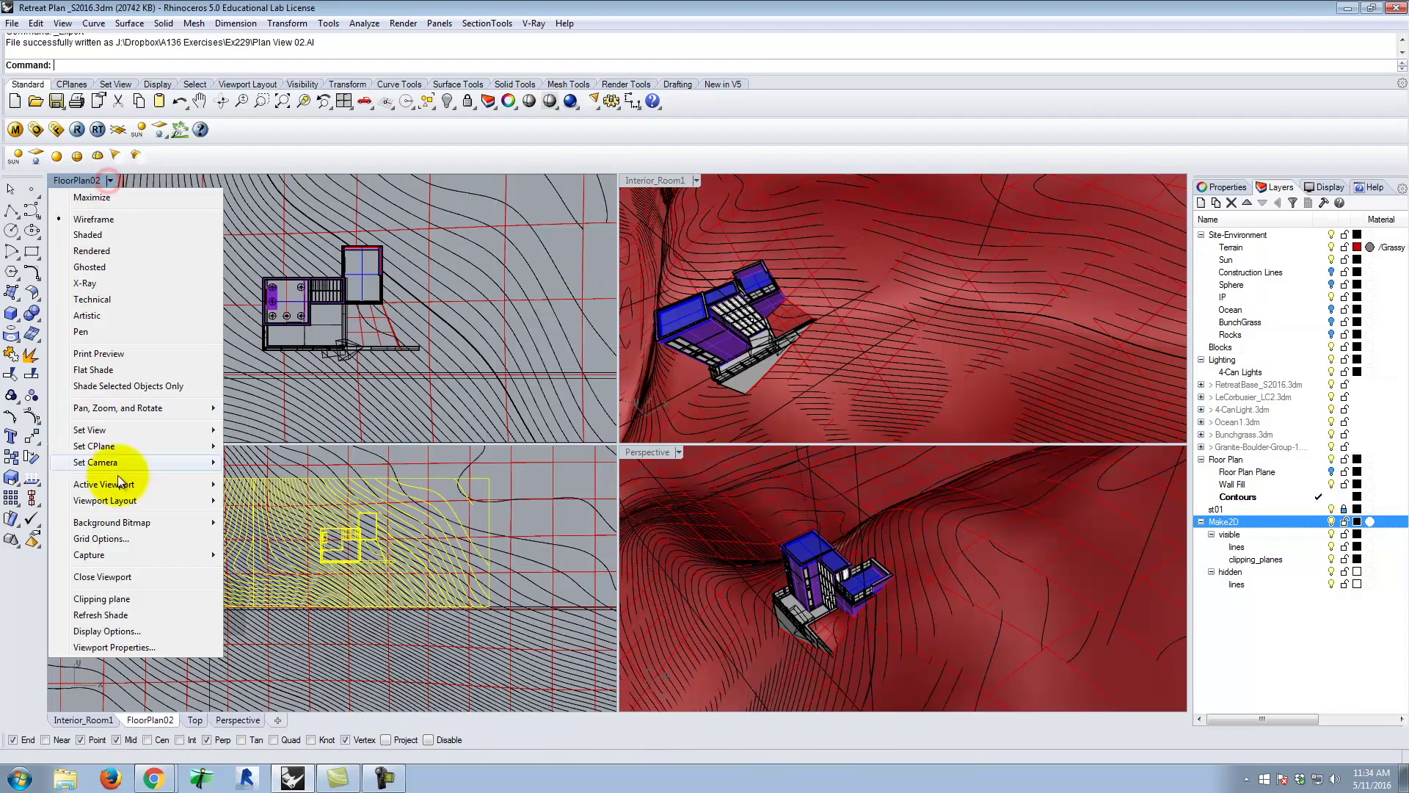
{"action": "mouse_move", "coordinate": [114, 430]}
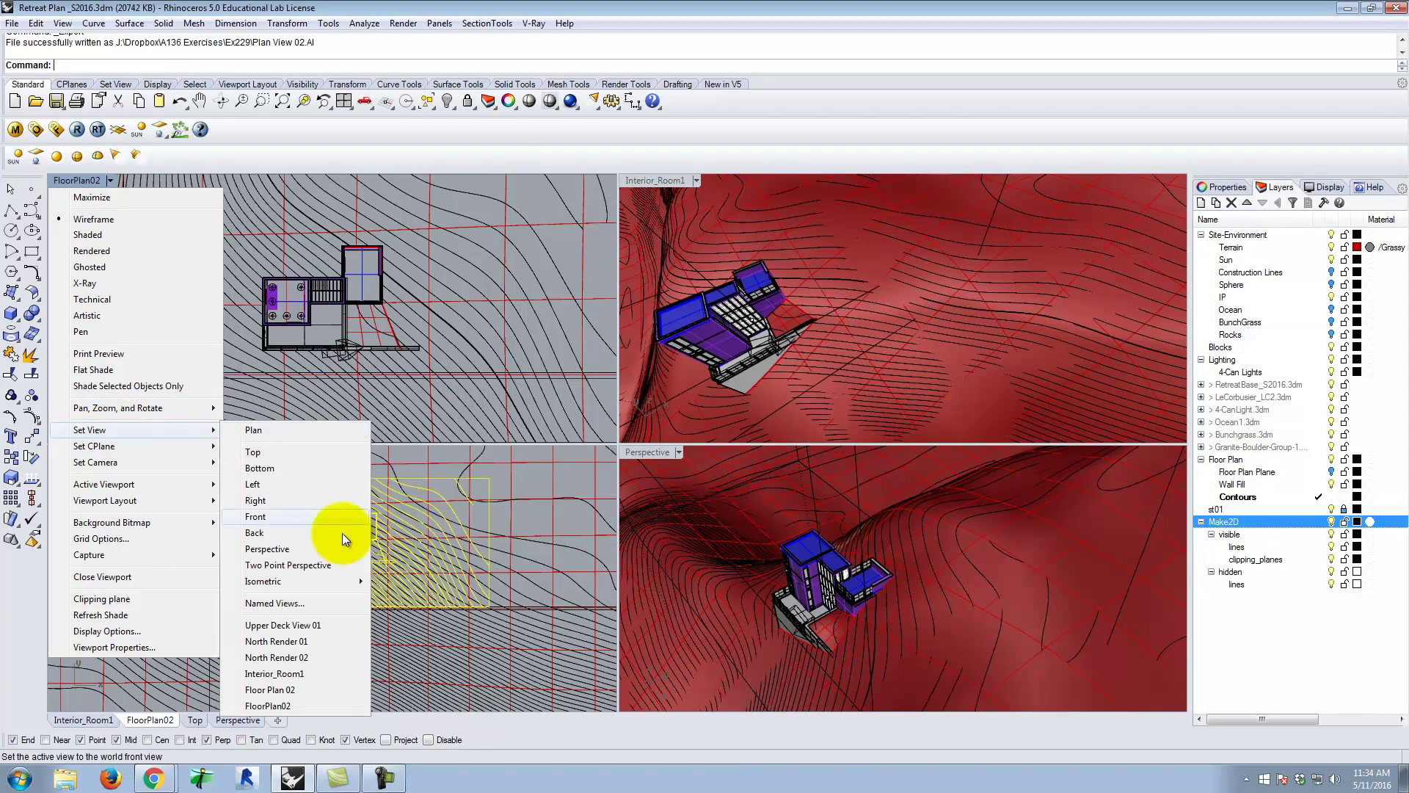
{"action": "left_click", "coordinate": [301, 706]}
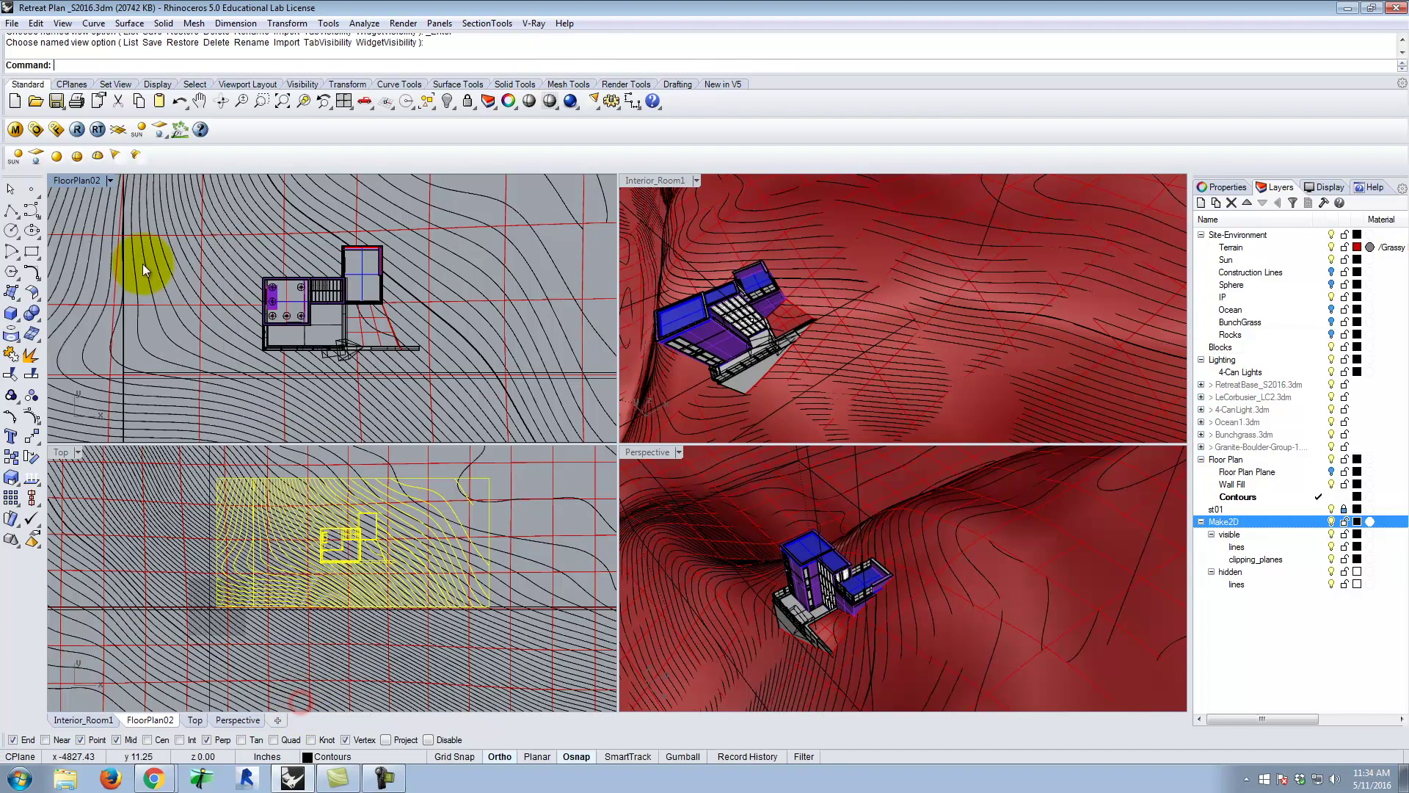
{"action": "double_click", "coordinate": [79, 181]}
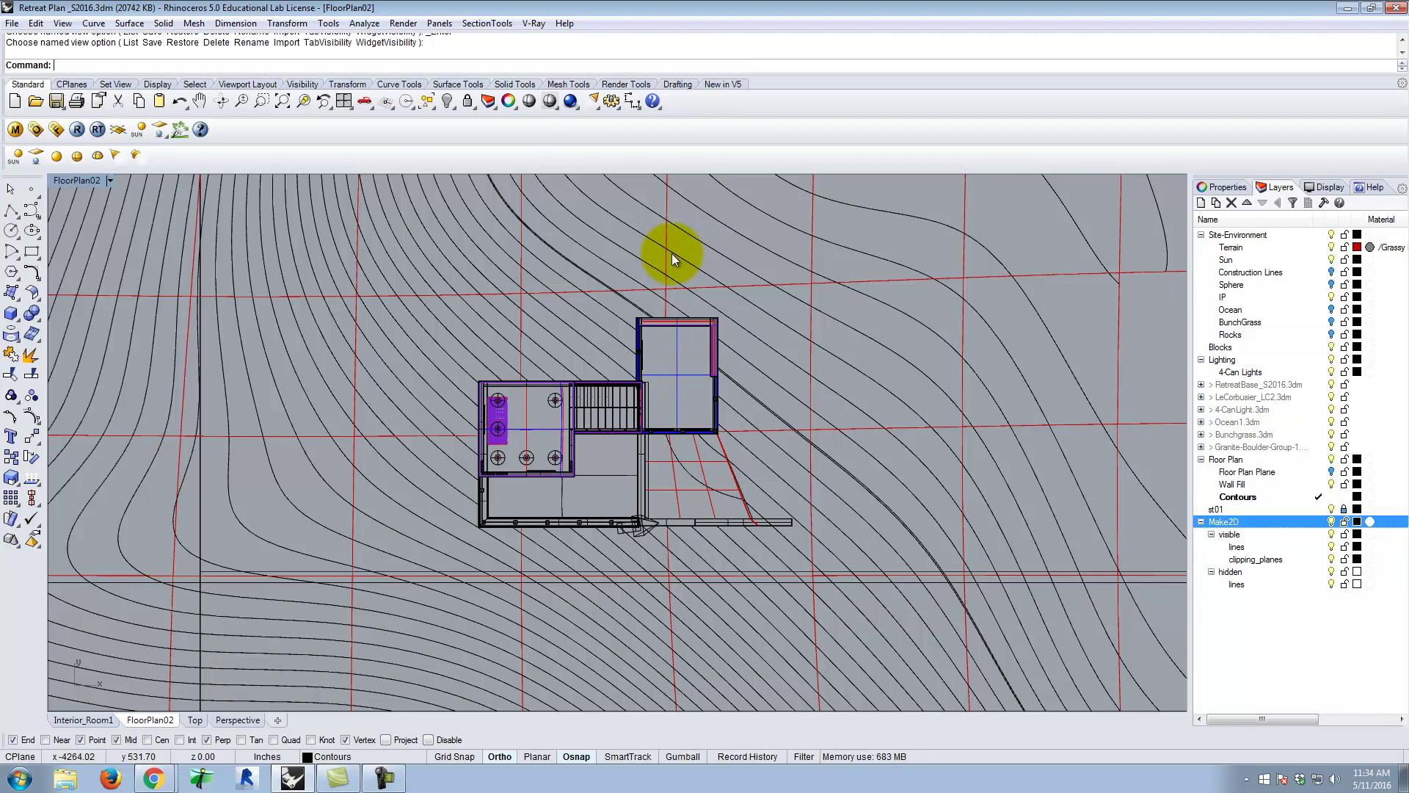
{"action": "scroll", "coordinate": [624, 341], "scroll_direction": "down", "scroll_amount": 10}
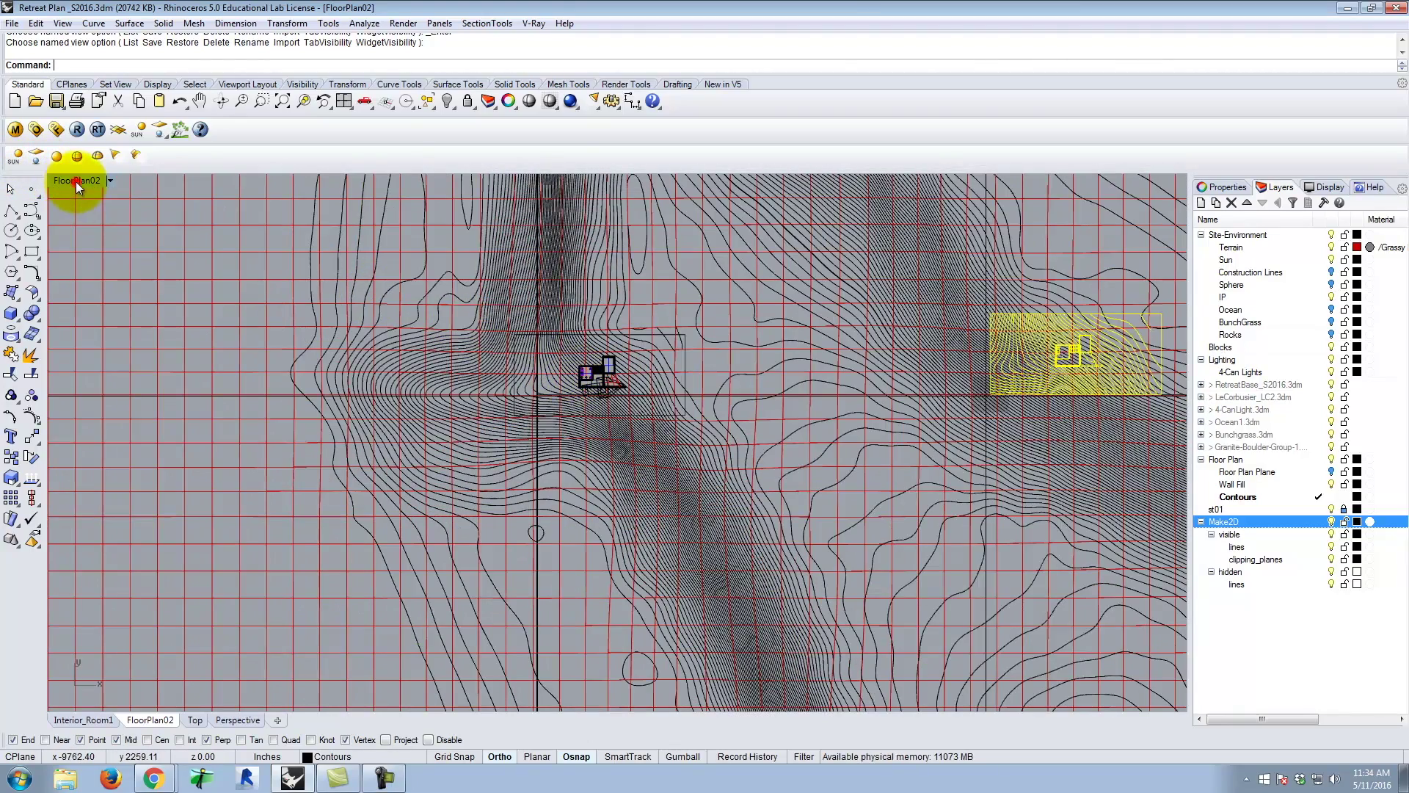
- Maximize the Perspective view, turn on the Floor Plan Plane layer and clear the current selection
{"action": "double_click", "coordinate": [77, 182]}
{"action": "double_click", "coordinate": [649, 454]}
{"action": "scroll", "coordinate": [553, 494], "scroll_direction": "down", "scroll_amount": 8}
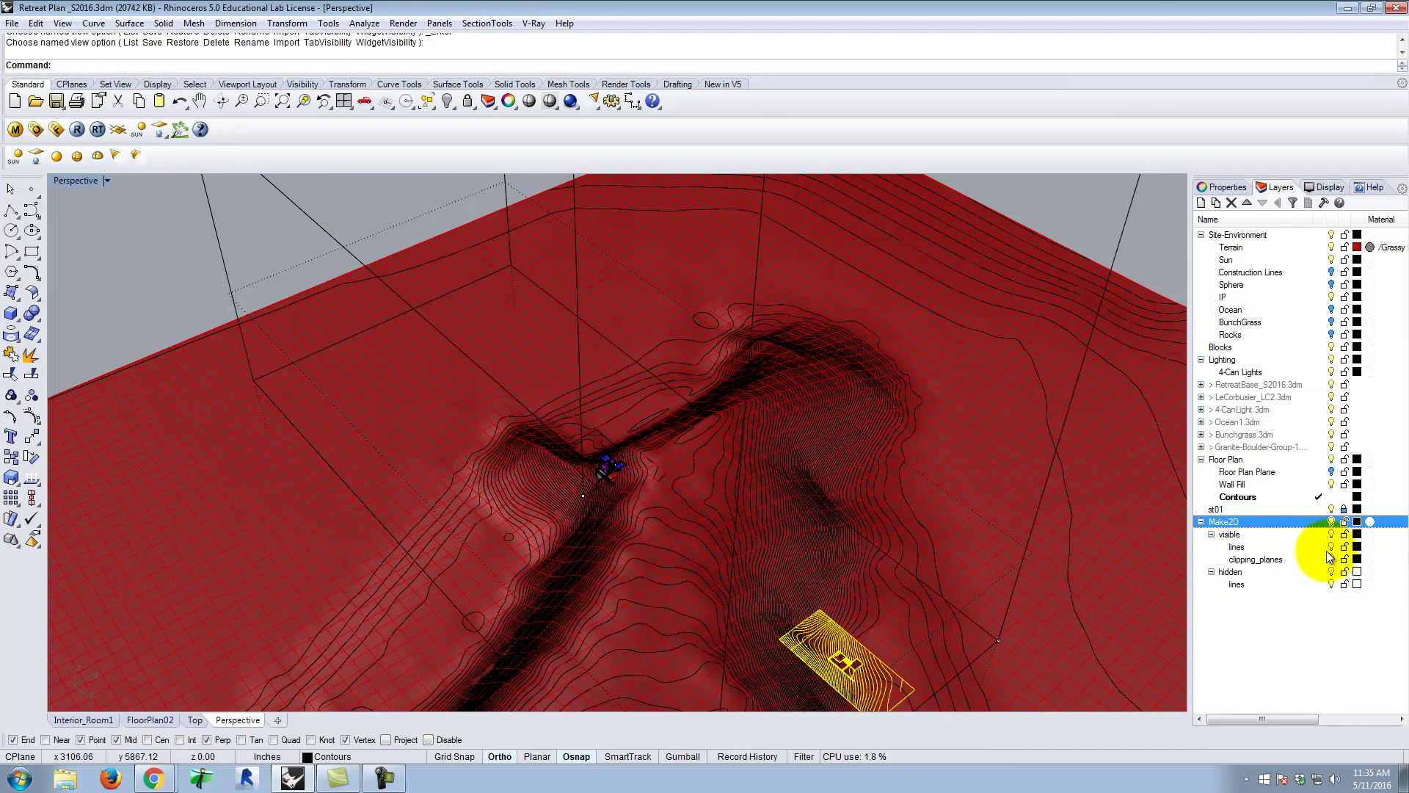
{"action": "left_click", "coordinate": [1238, 472]}
{"action": "left_click", "coordinate": [1331, 471]}
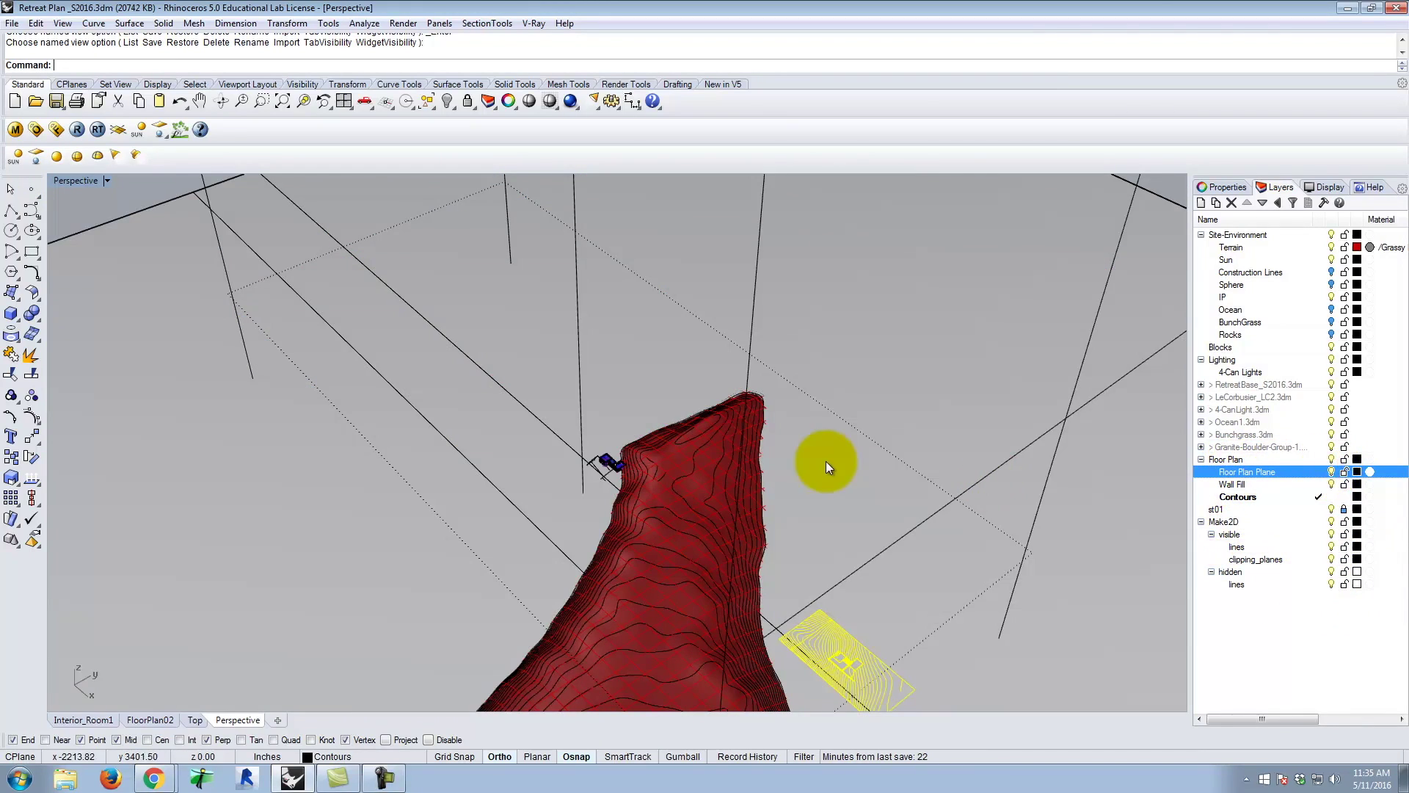
{"action": "scroll", "coordinate": [614, 418], "scroll_direction": "down", "scroll_amount": 5}
{"action": "key", "text": "Escape"}
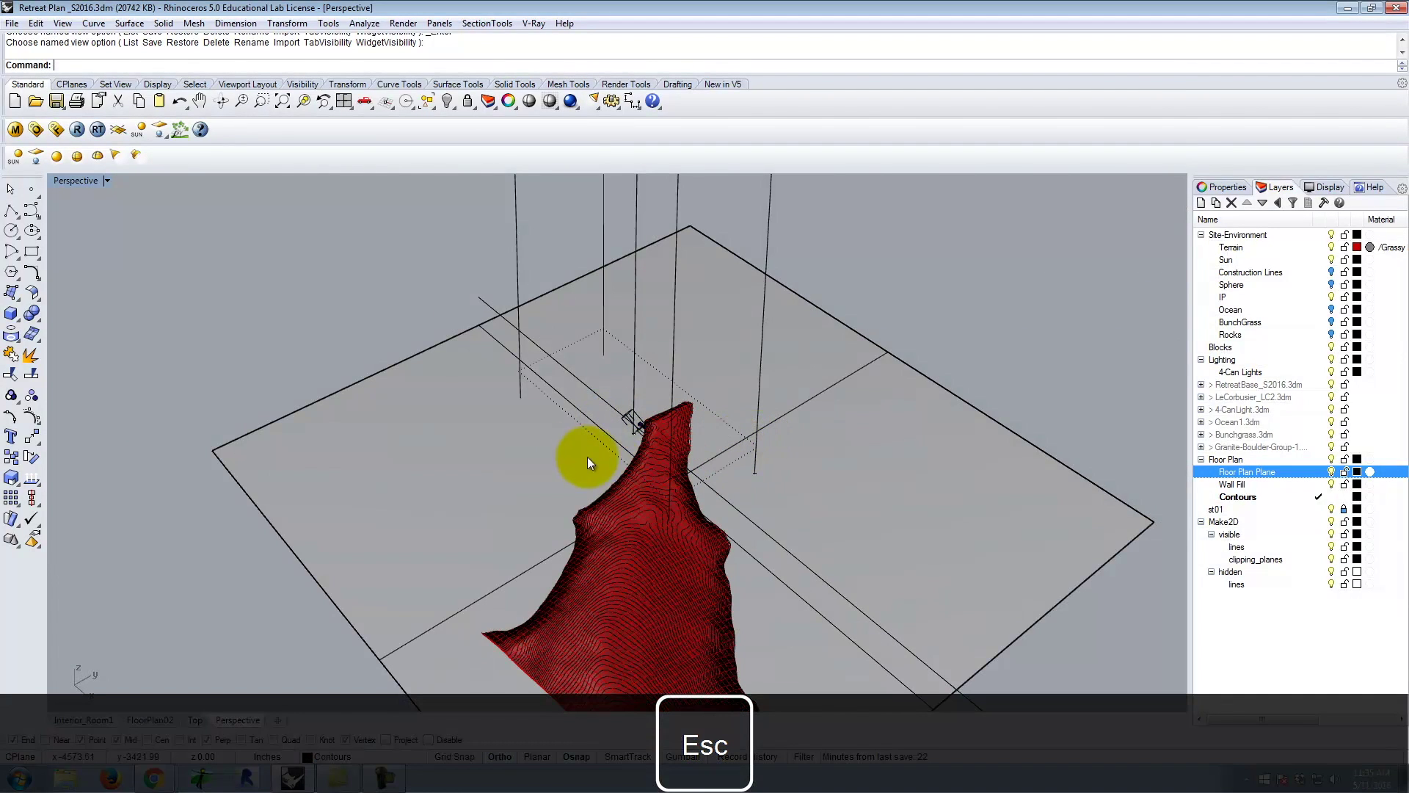
- Explode the retreat house block instance beside the terrain
{"action": "right_click_drag", "start_coordinate": [619, 478], "coordinate": [673, 424]}
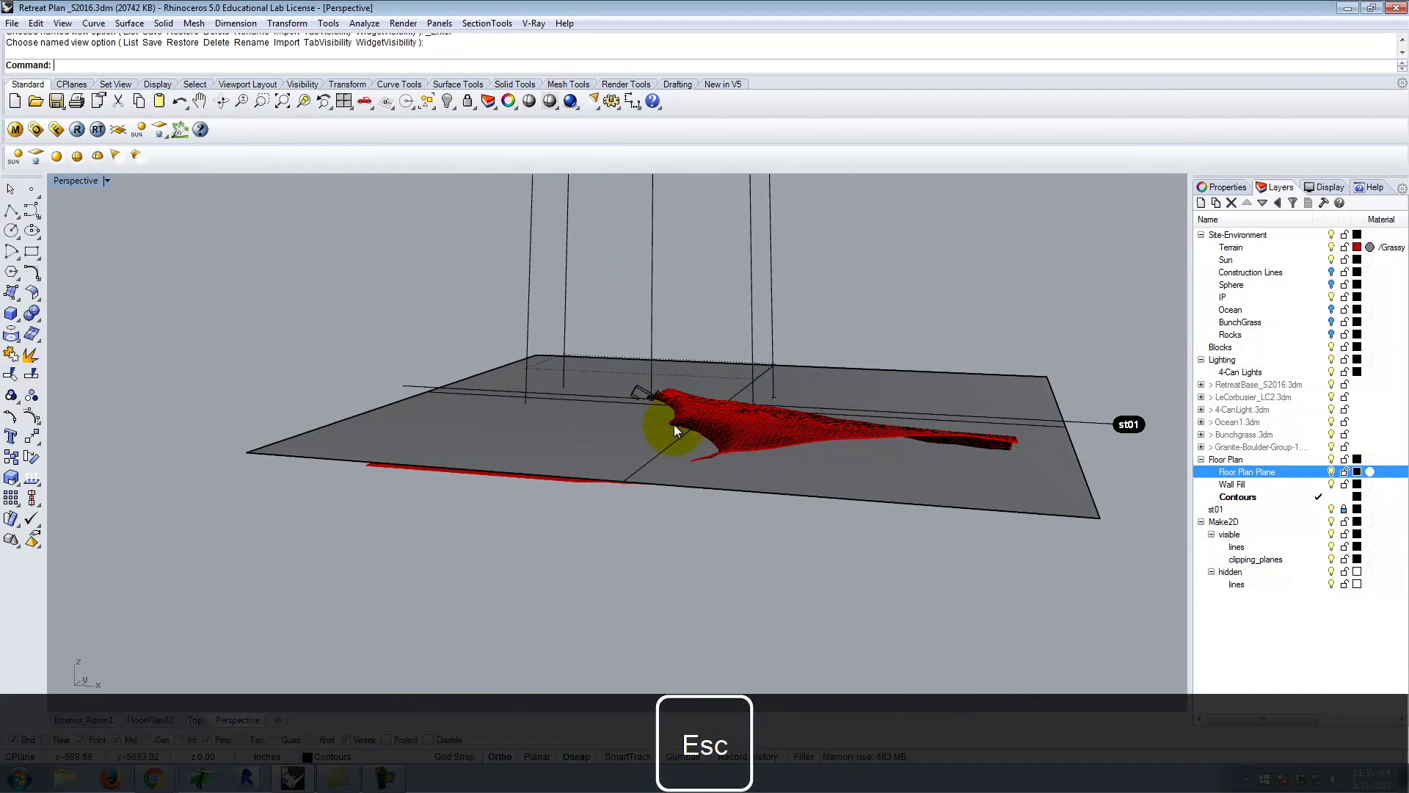
{"action": "scroll", "coordinate": [661, 400], "scroll_direction": "up", "scroll_amount": 6}
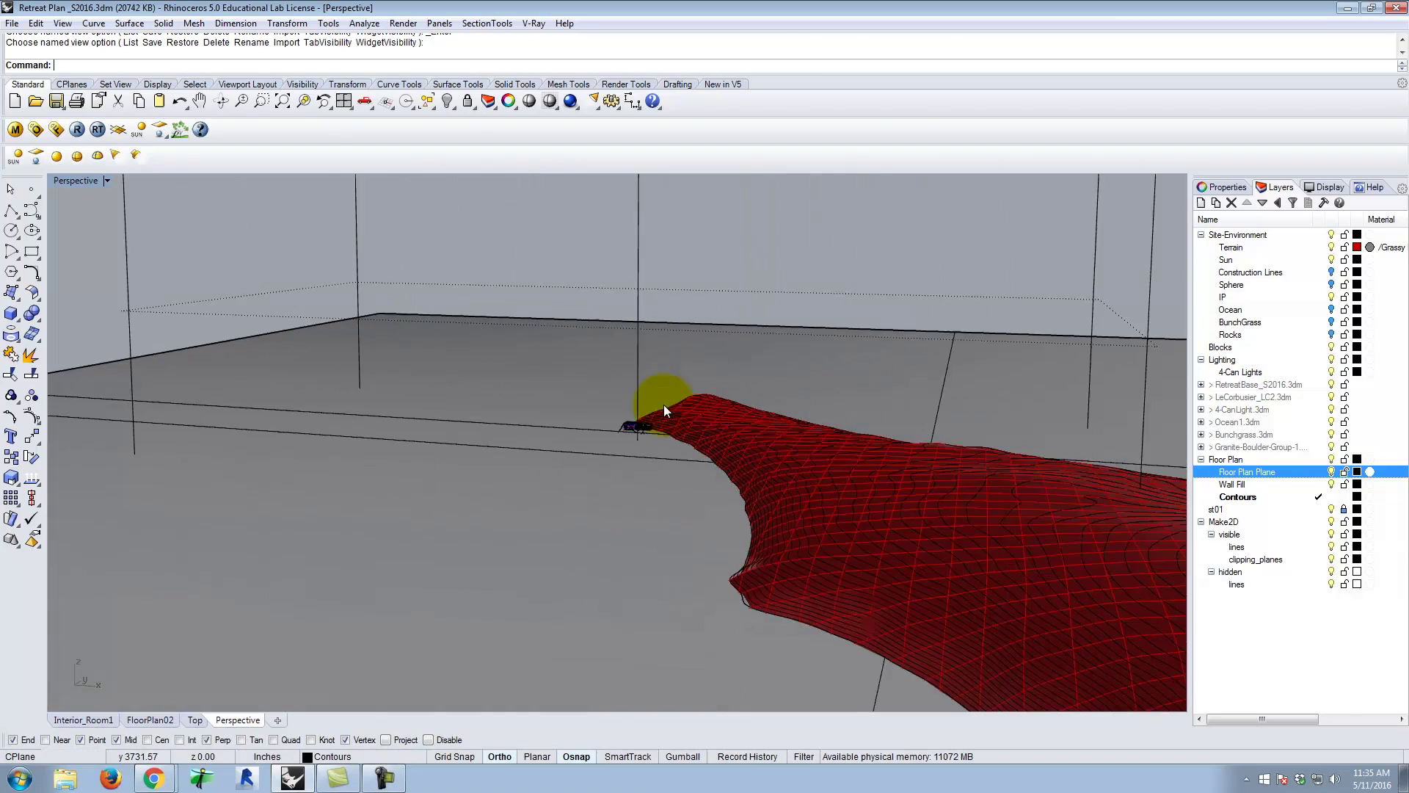
{"action": "scroll", "coordinate": [611, 442], "scroll_direction": "up", "scroll_amount": 3}
{"action": "left_click", "coordinate": [624, 441]}
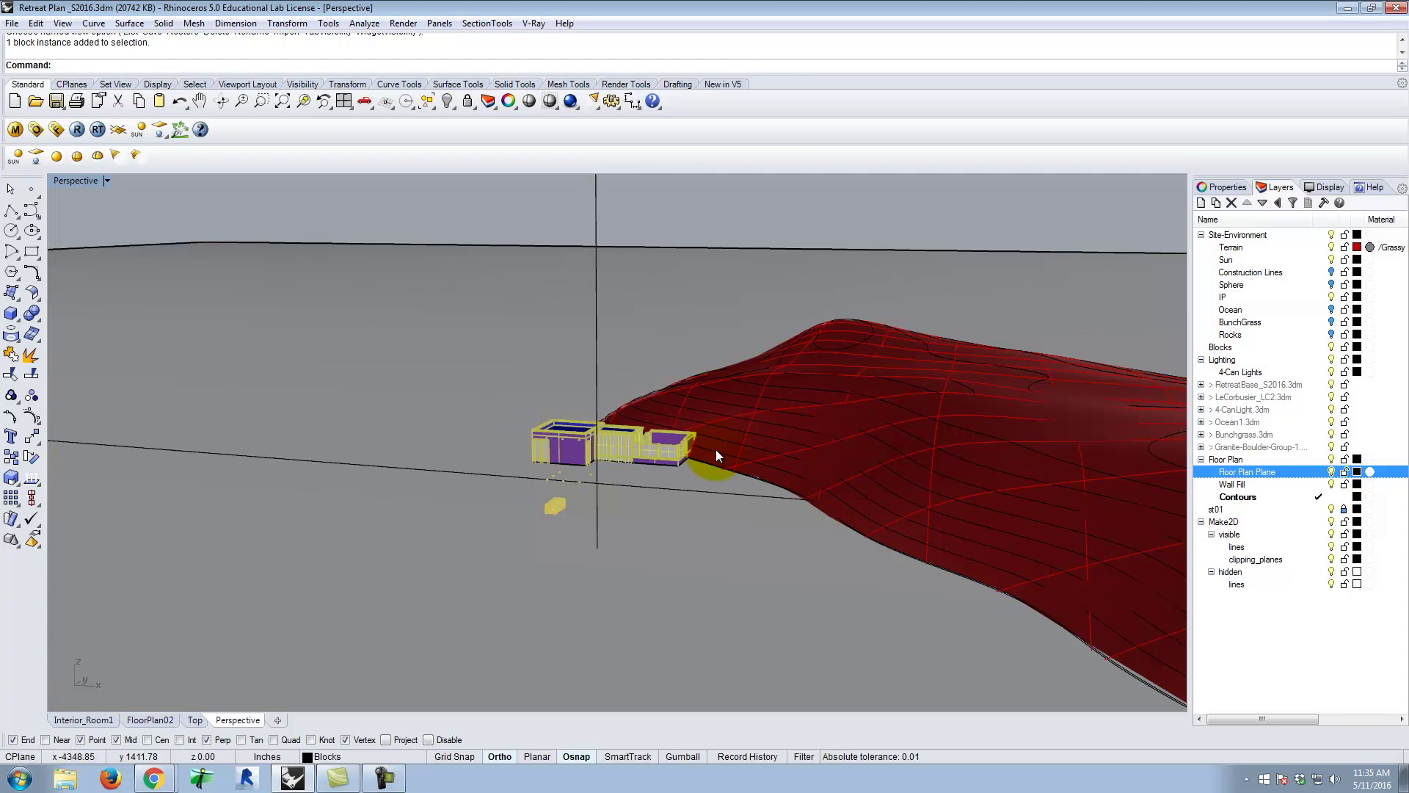
{"action": "type", "text": "Expl"}
{"action": "key", "text": "Return"}
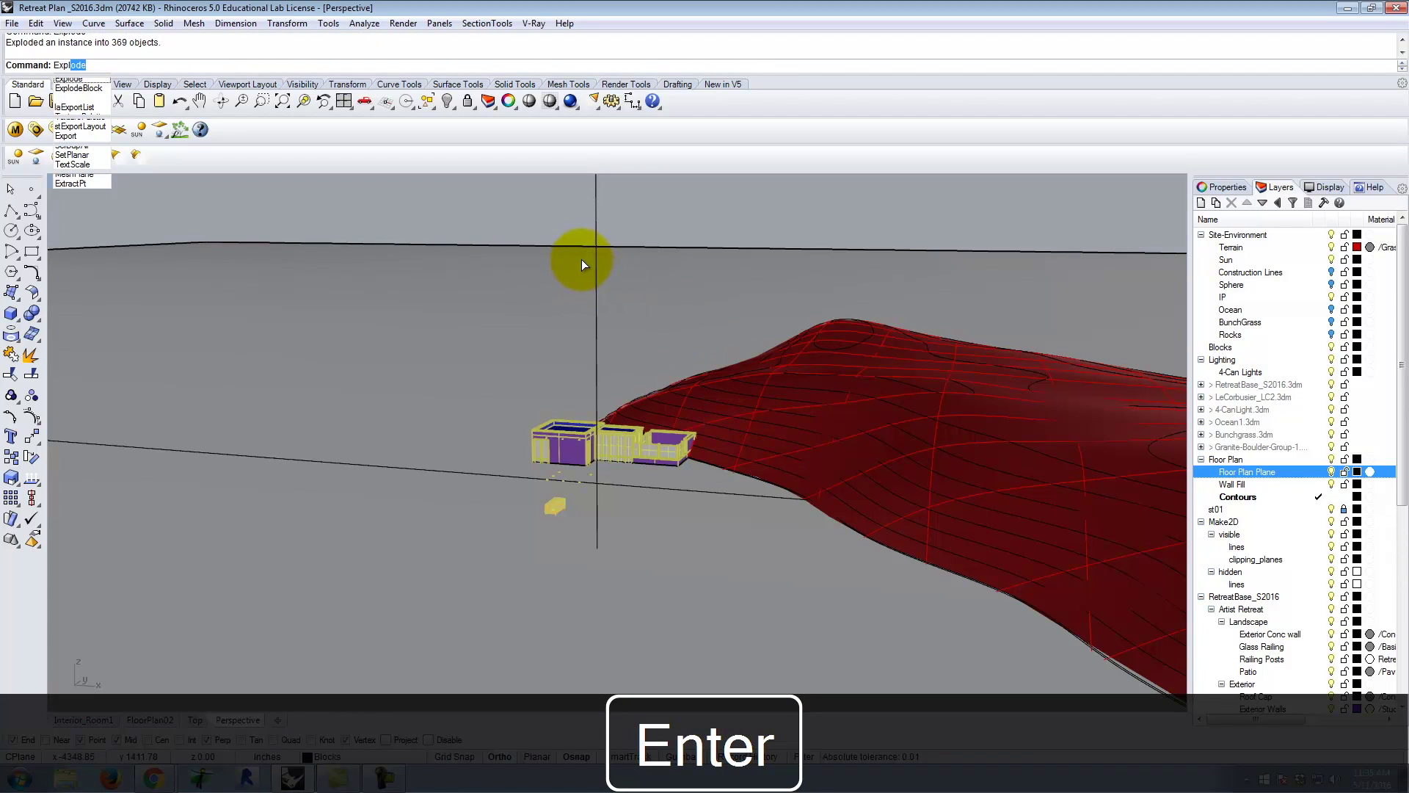
- Explode the nested block instances within the house in repeated passes and clear the selection
{"action": "left_click_drag", "start_coordinate": [420, 210], "coordinate": [843, 659]}
{"action": "type", "text": "E"}
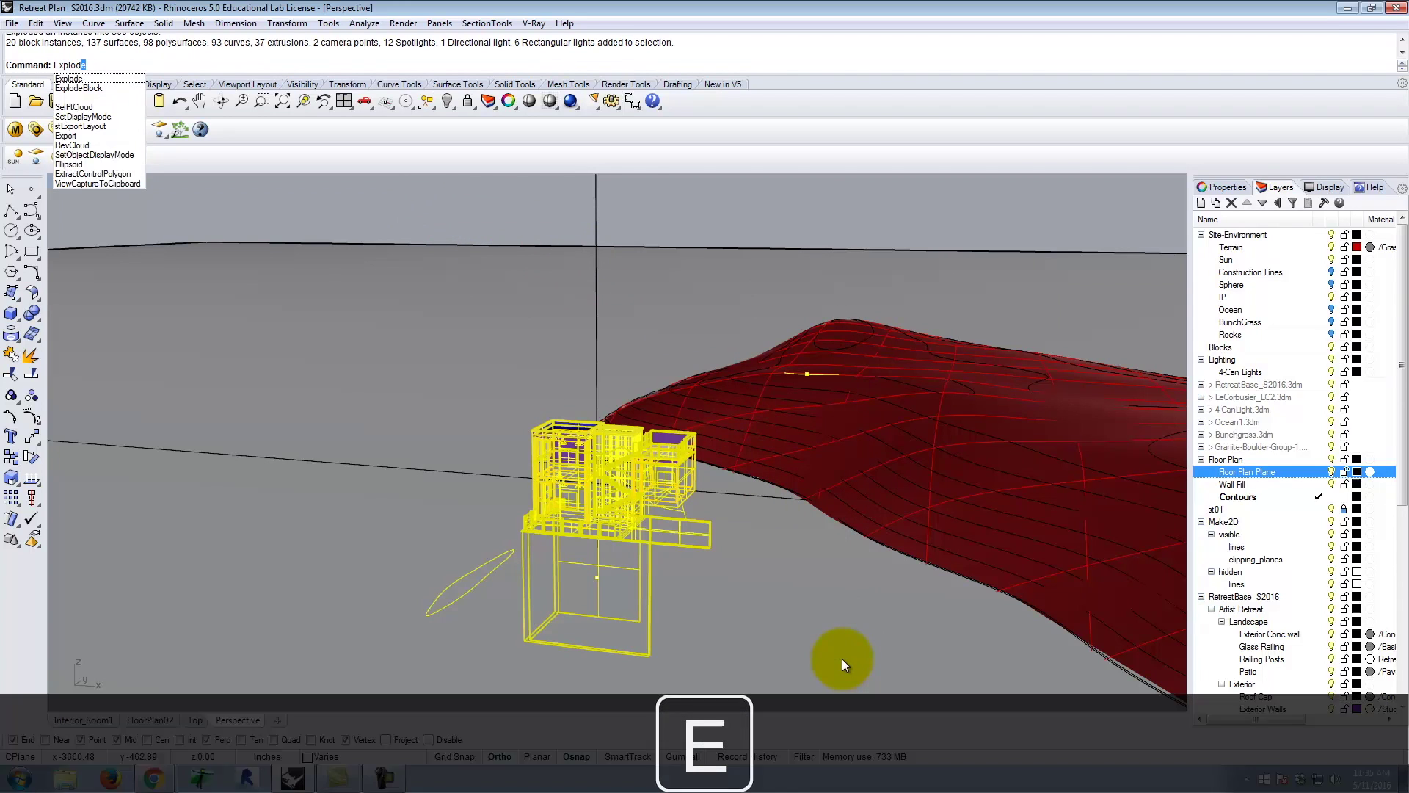
{"action": "key", "text": "Return"}
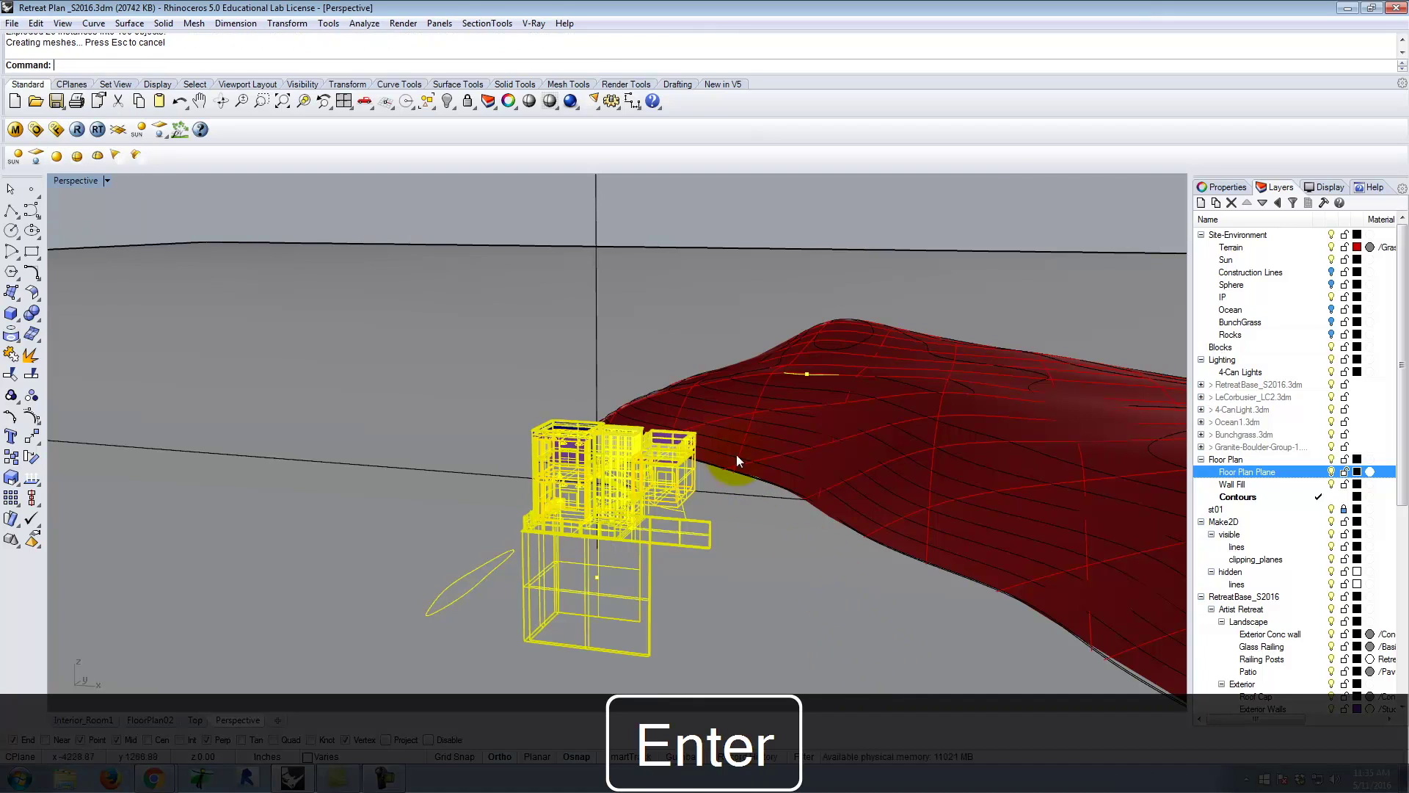
{"action": "scroll", "coordinate": [394, 270], "scroll_direction": "down", "scroll_amount": 1}
{"action": "scroll", "coordinate": [394, 270], "scroll_direction": "down", "scroll_amount": 2}
{"action": "right_click_drag", "start_coordinate": [376, 205], "coordinate": [628, 588]}
{"action": "key", "text": "Return"}
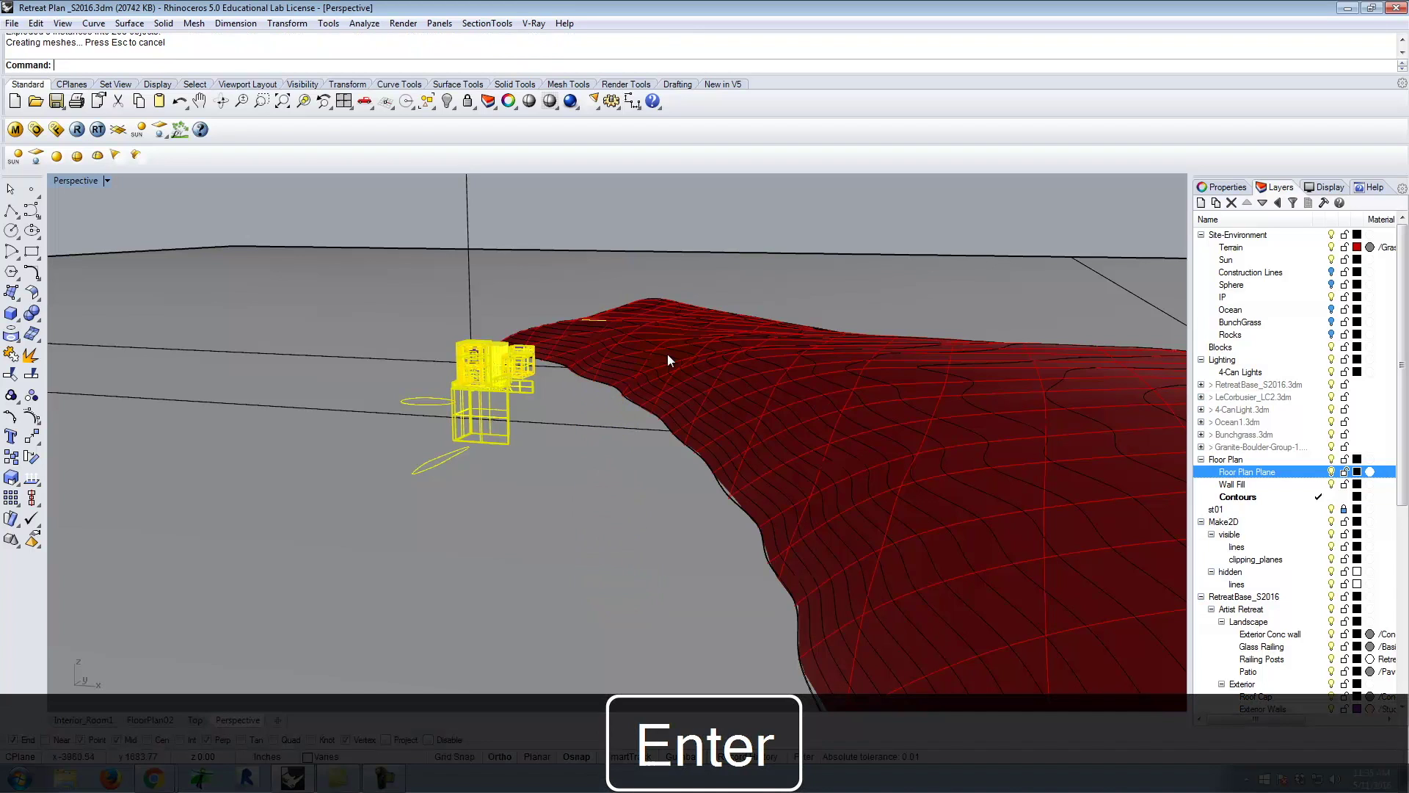
{"action": "left_click", "coordinate": [521, 228]}
- Check at several spots on the house's front wall that individual surfaces and polysurfaces can be picked
{"action": "scroll", "coordinate": [471, 367], "scroll_direction": "up", "scroll_amount": 10}
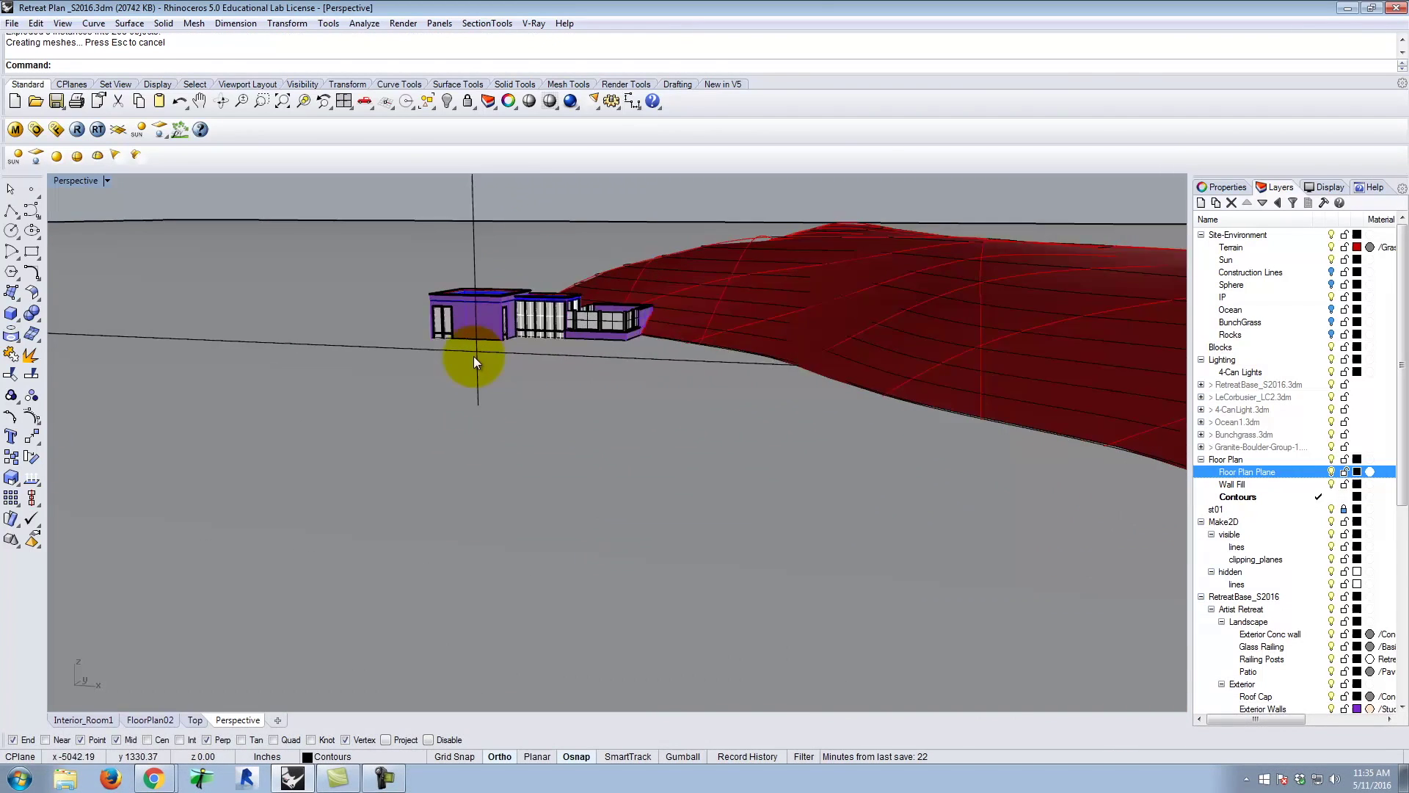
{"action": "left_click", "coordinate": [469, 288]}
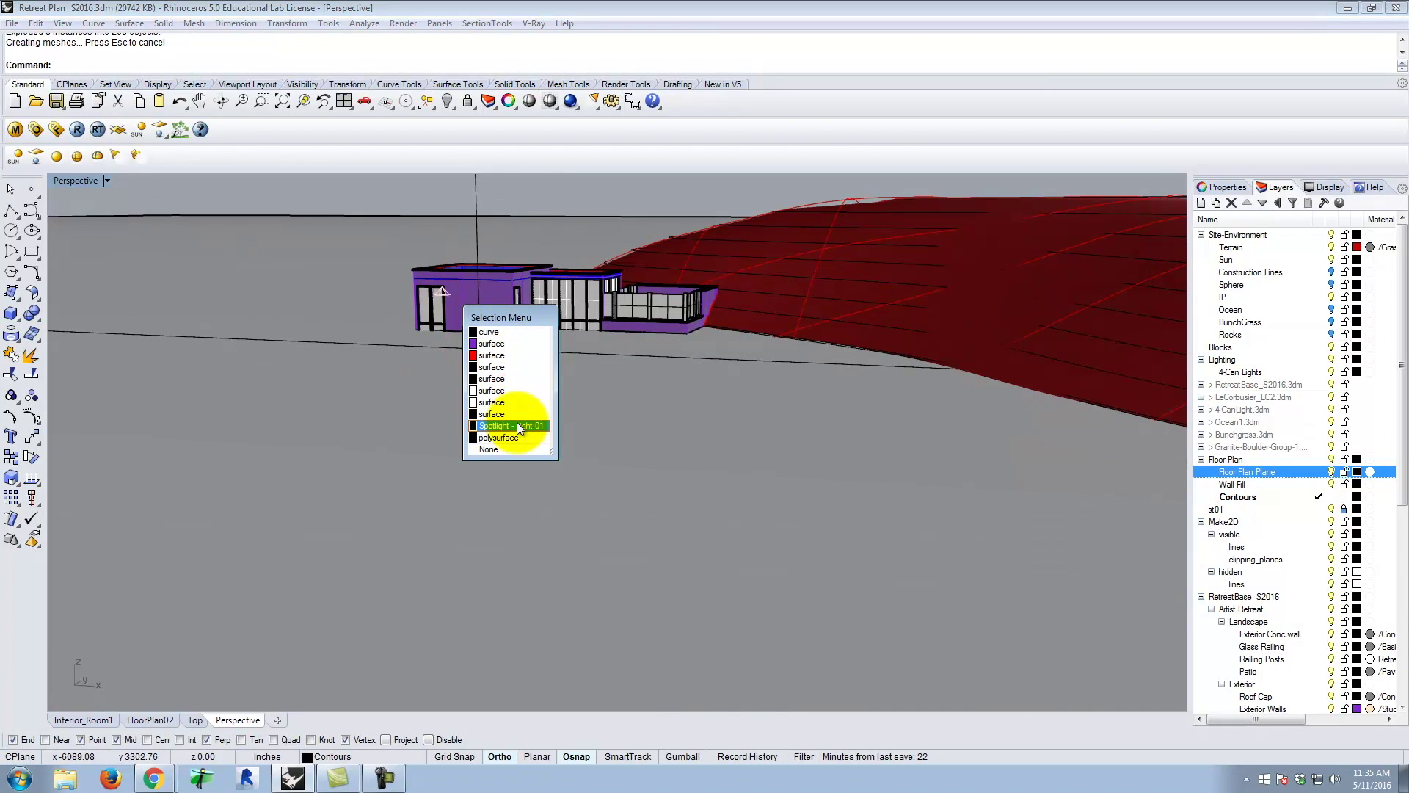
{"action": "left_click", "coordinate": [510, 449]}
{"action": "left_click", "coordinate": [435, 278]}
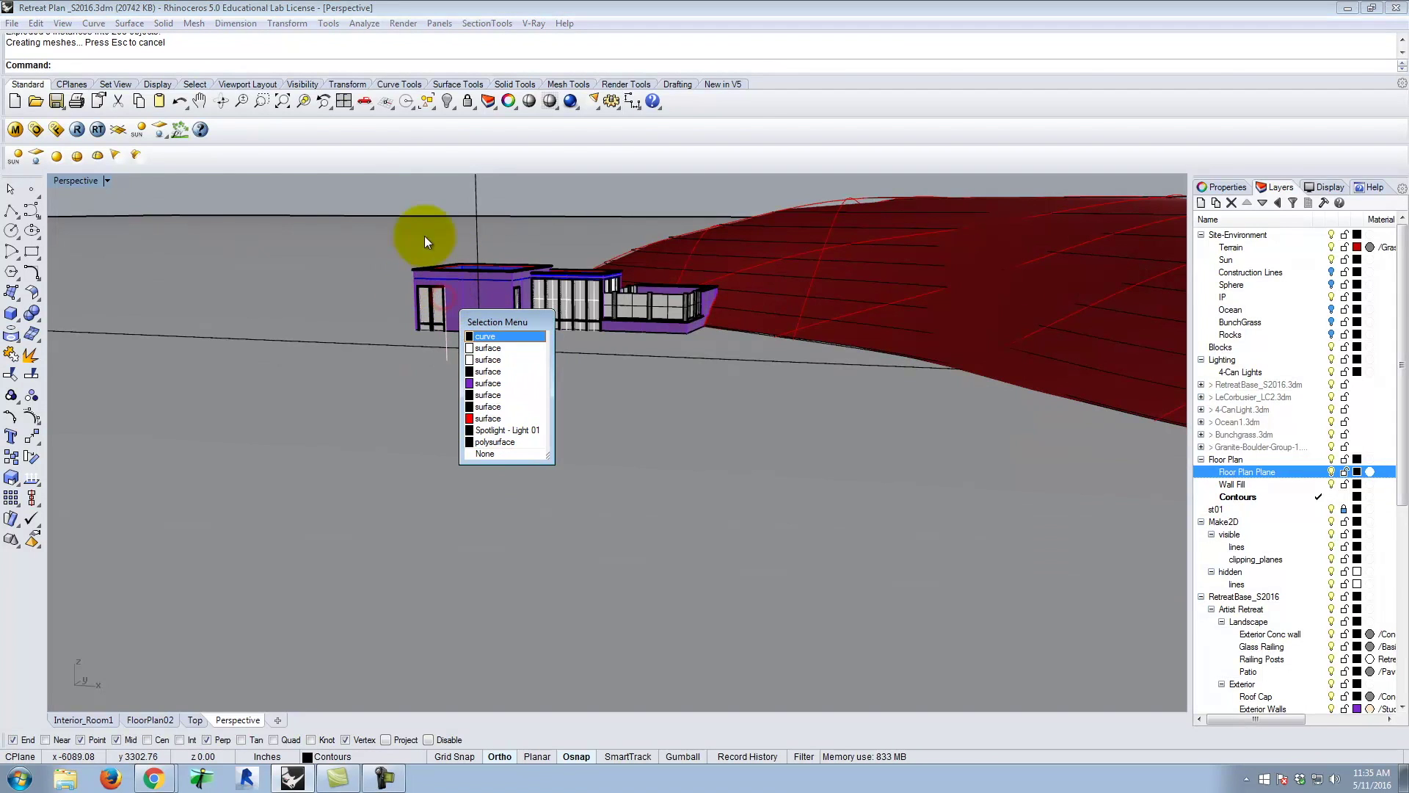
{"action": "left_click", "coordinate": [424, 235]}
{"action": "left_click", "coordinate": [430, 304]}
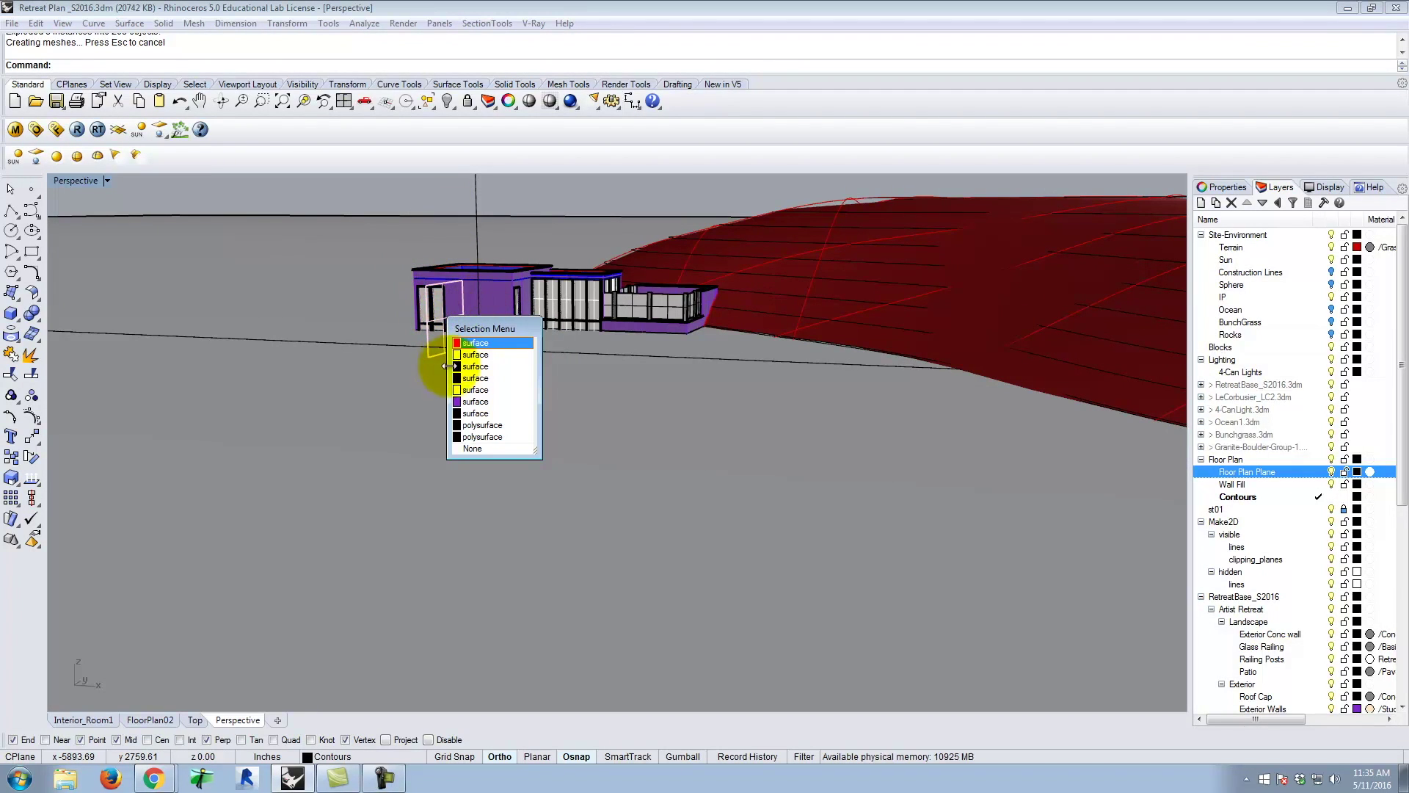
{"action": "left_click", "coordinate": [424, 195]}
- Split all objects except the floor plan plane, using that plane as the cutting object
{"action": "scroll", "coordinate": [421, 279], "scroll_direction": "down", "scroll_amount": 15}
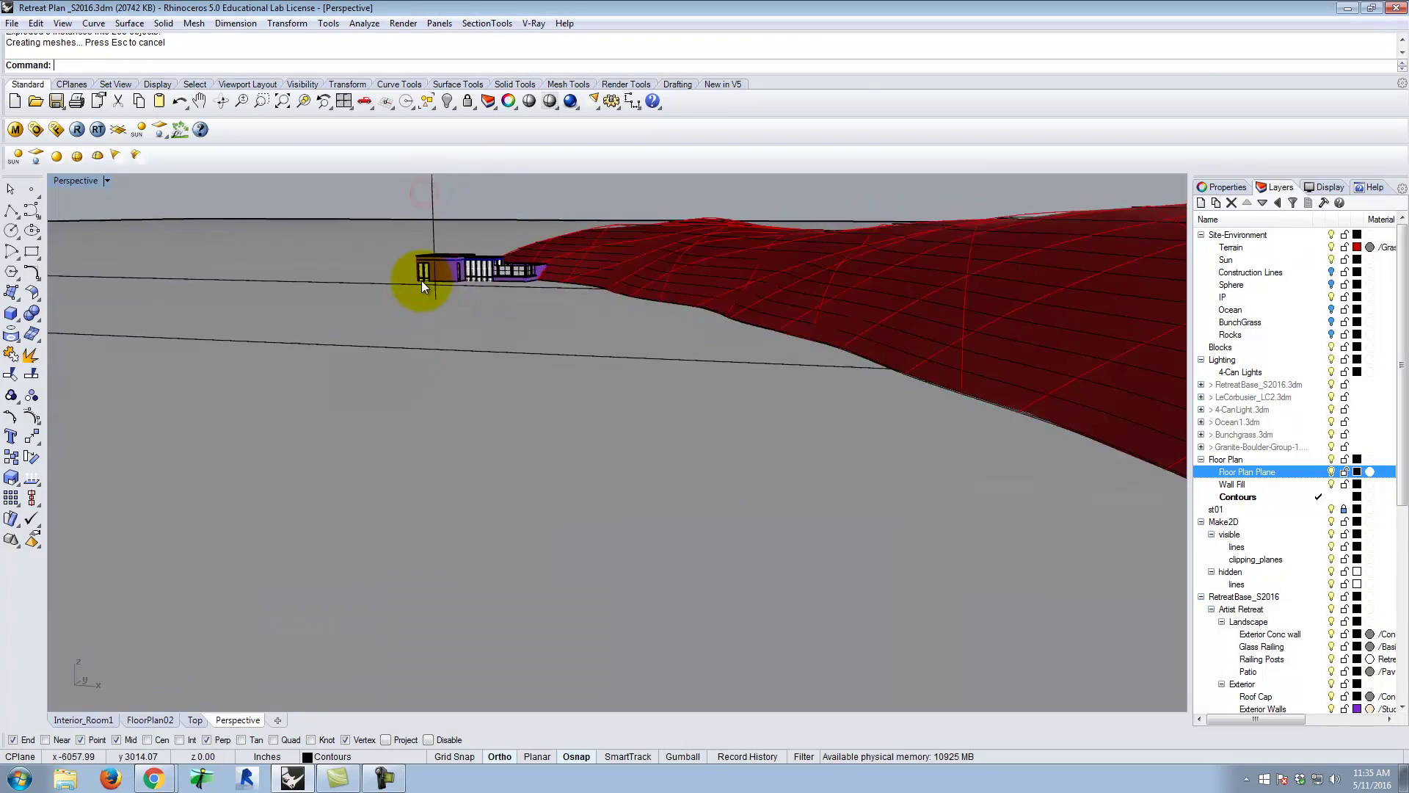
{"action": "type", "text": "split"}
{"action": "key", "text": "Return"}
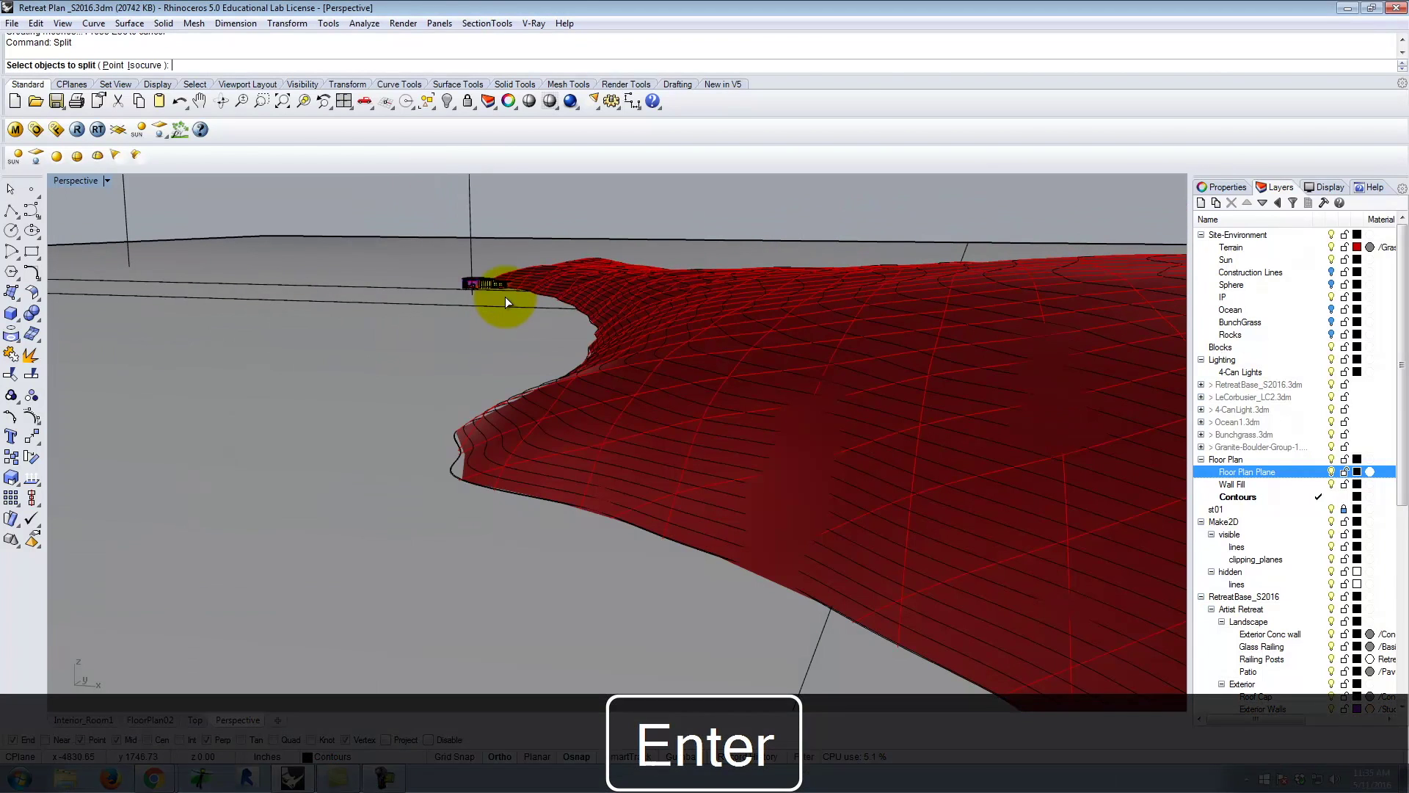
{"action": "scroll", "coordinate": [499, 316], "scroll_direction": "down", "scroll_amount": 4}
{"action": "type", "text": "all"}
{"action": "key", "text": "Return"}
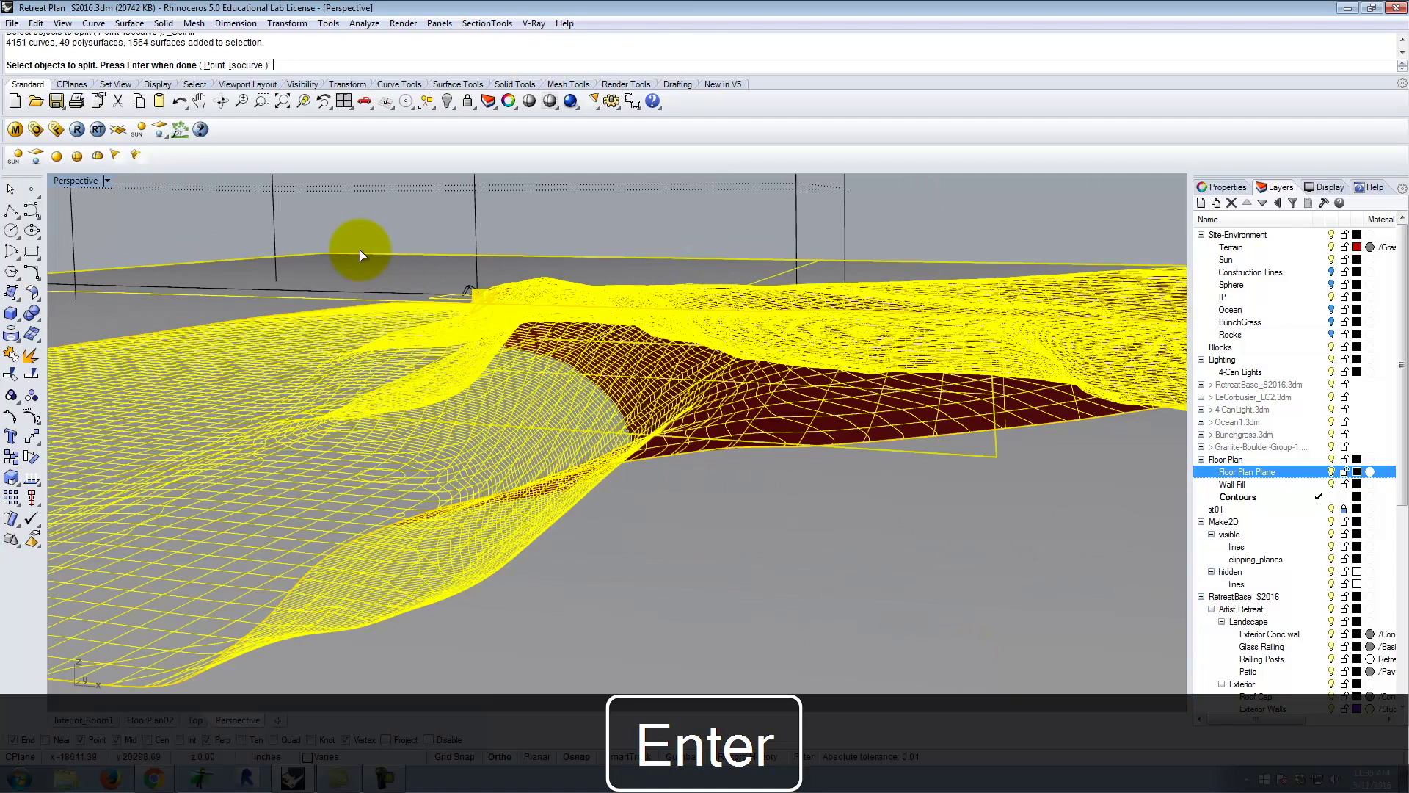
{"action": "left_click", "coordinate": [380, 258], "text": "ctrl"}
{"action": "key", "text": "Return"}
{"action": "left_click", "coordinate": [387, 271]}
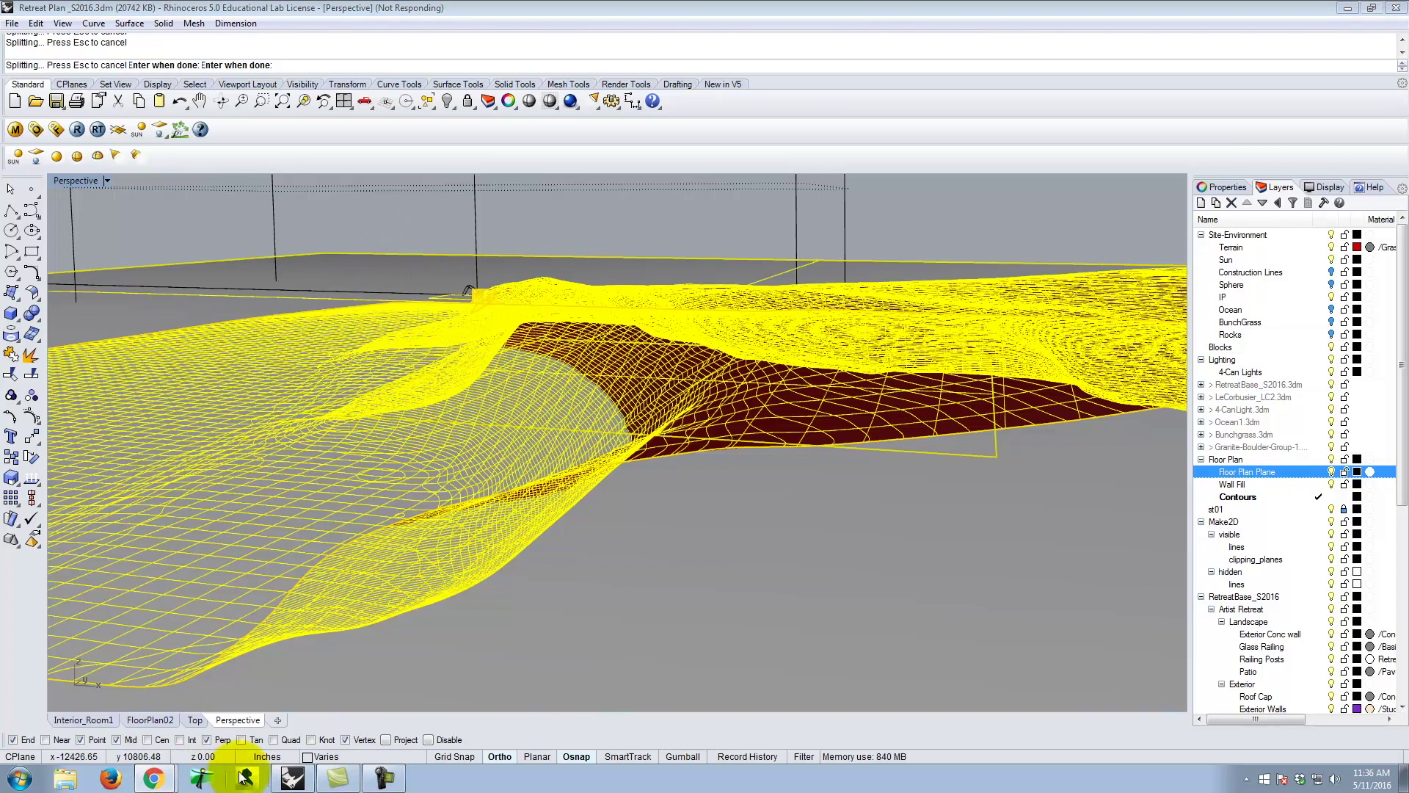
- Switch to the browser and review the Clay Rendering 1 settings on the V-Ray Quick Rendering Setups page, then return to Rhino
{"action": "left_click", "coordinate": [245, 742]}
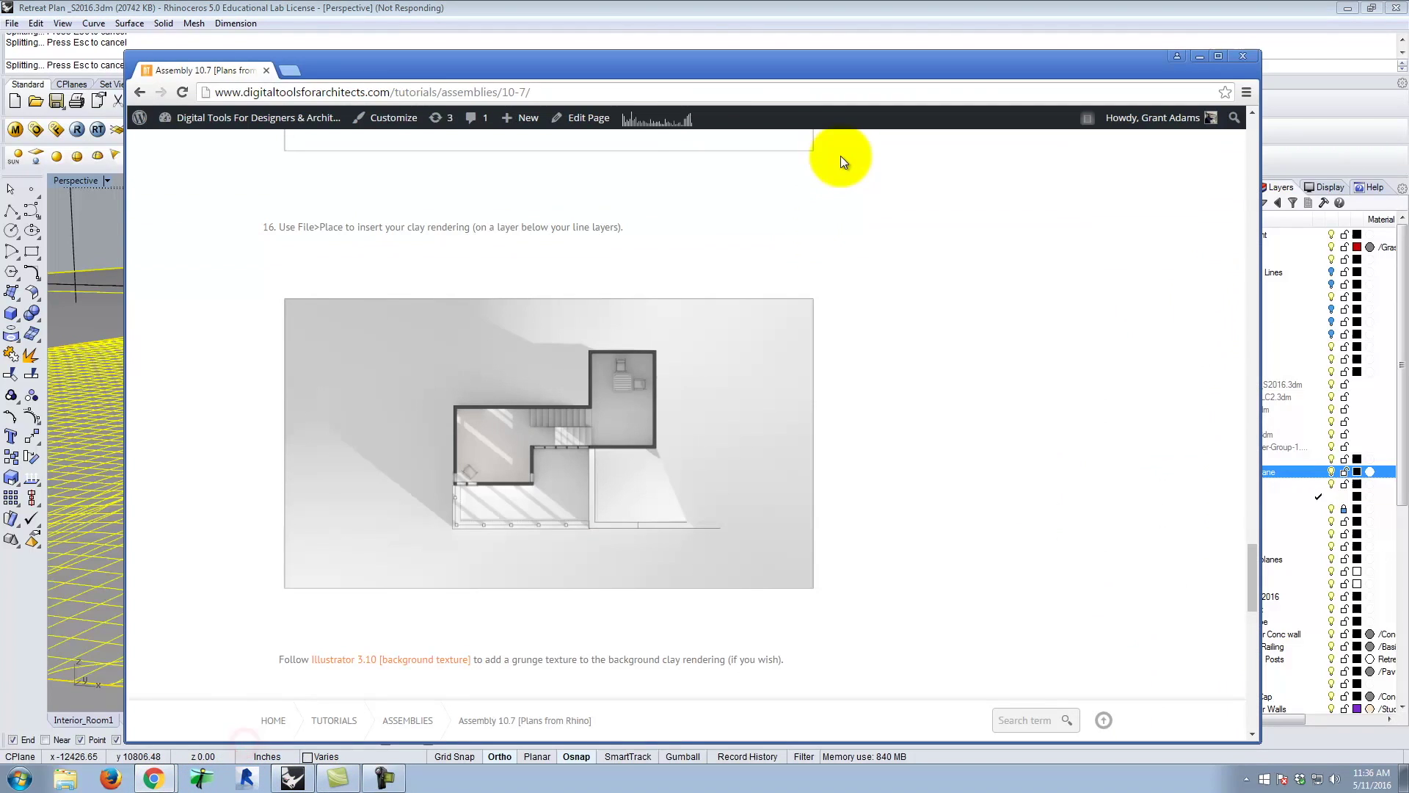
{"action": "scroll", "coordinate": [960, 372], "scroll_direction": "up", "scroll_amount": 15}
{"action": "scroll", "coordinate": [960, 372], "scroll_direction": "up", "scroll_amount": 20}
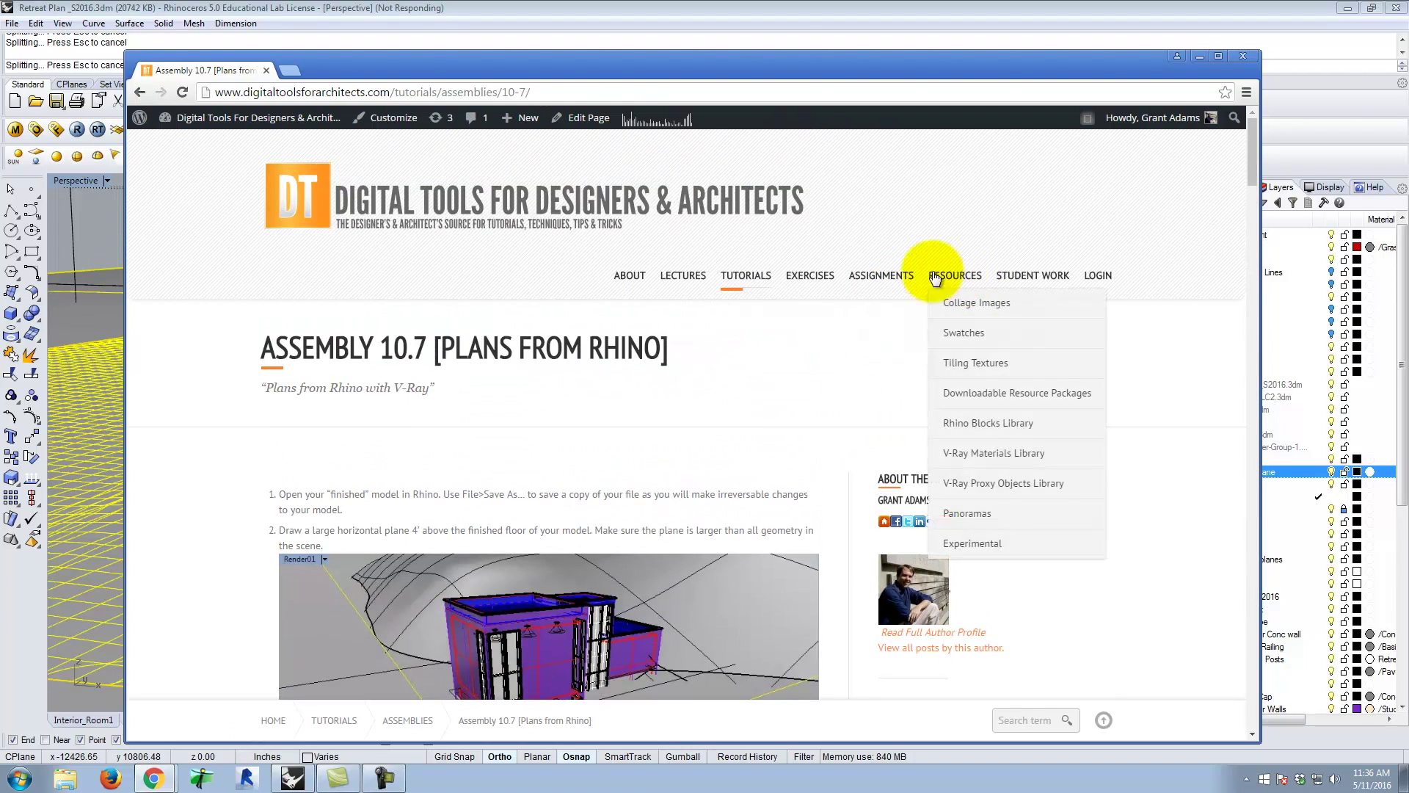
{"action": "mouse_move", "coordinate": [779, 556]}
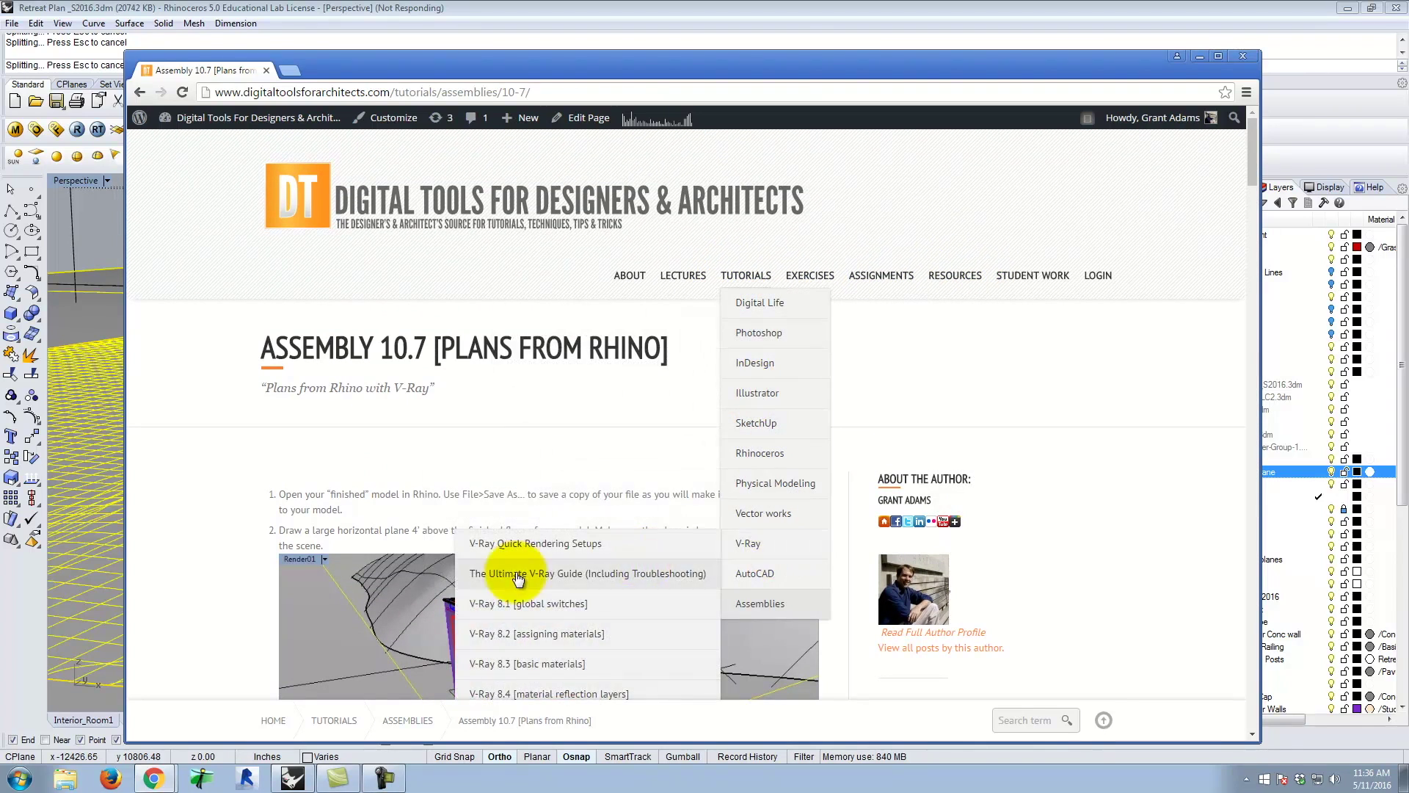
{"action": "left_click", "coordinate": [525, 547]}
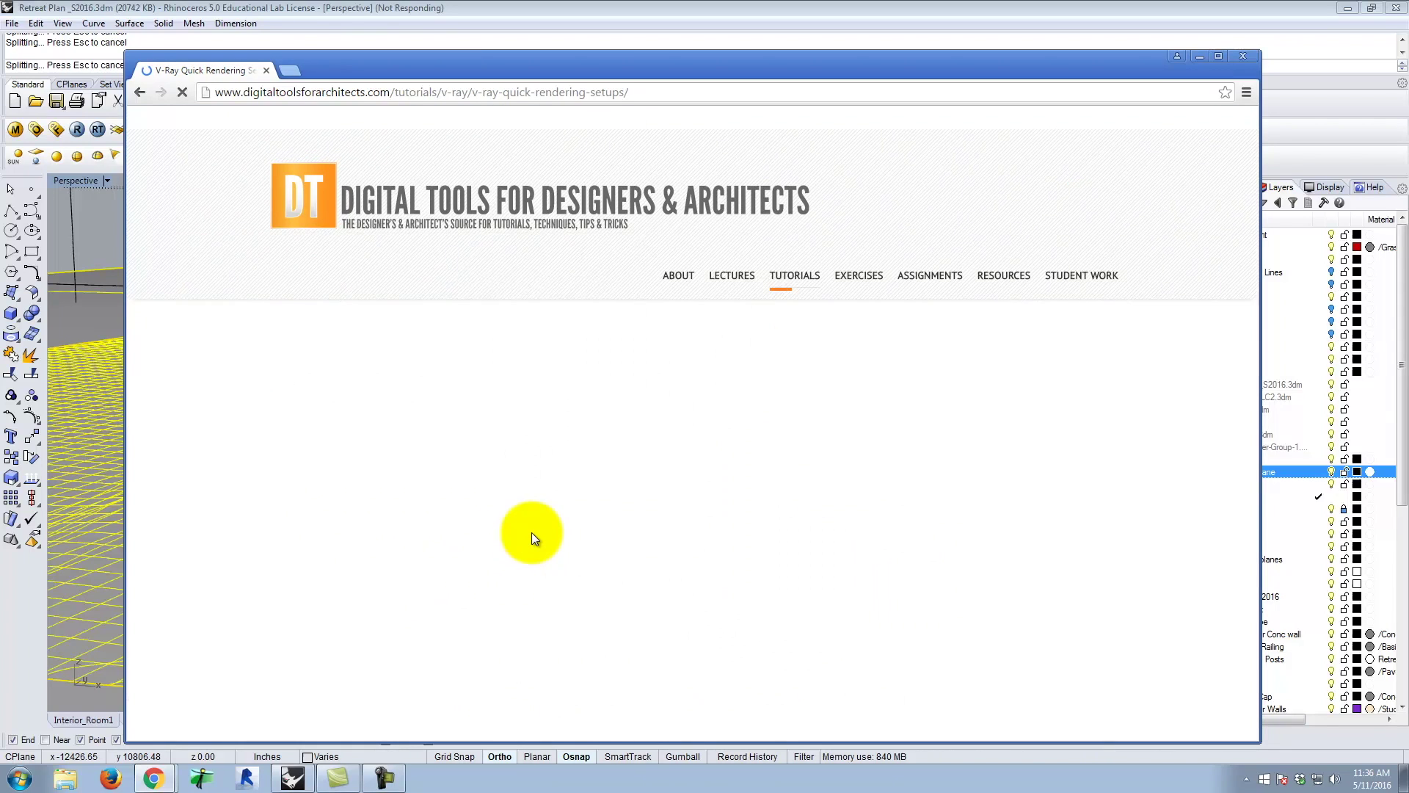
{"action": "scroll", "coordinate": [532, 531], "scroll_direction": "down", "scroll_amount": 10}
{"action": "scroll", "coordinate": [558, 507], "scroll_direction": "down", "scroll_amount": 10}
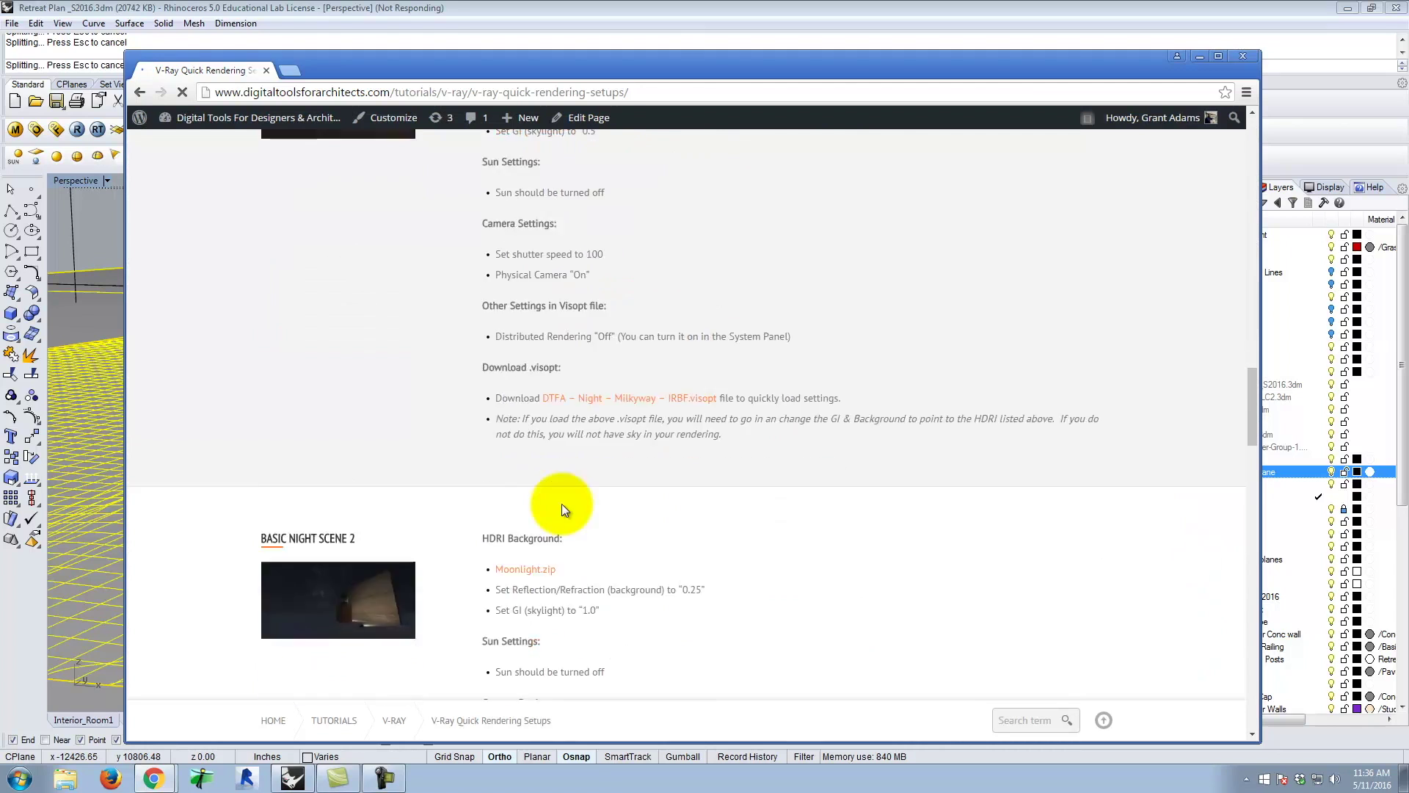
{"action": "scroll", "coordinate": [565, 511], "scroll_direction": "down", "scroll_amount": 3}
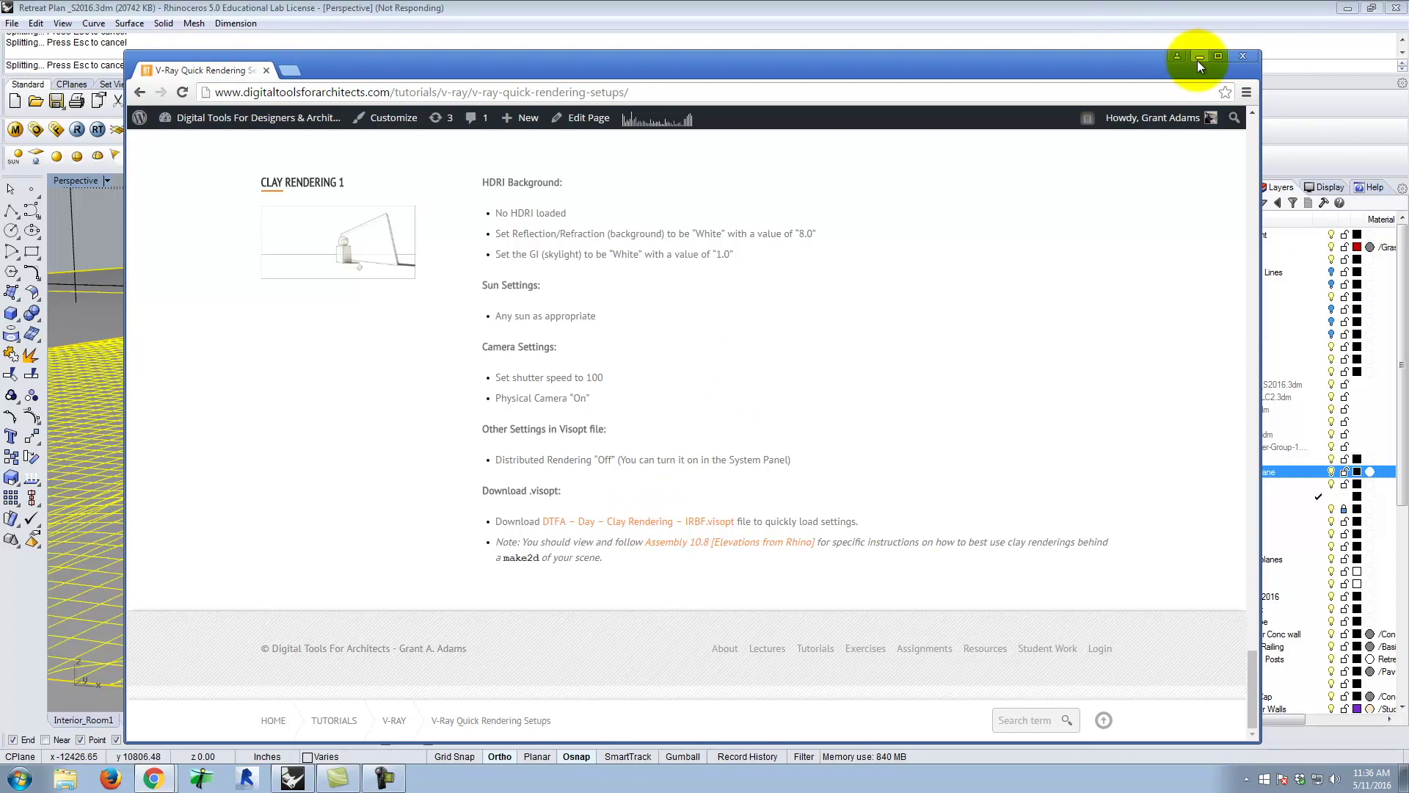
{"action": "left_click", "coordinate": [798, 12]}
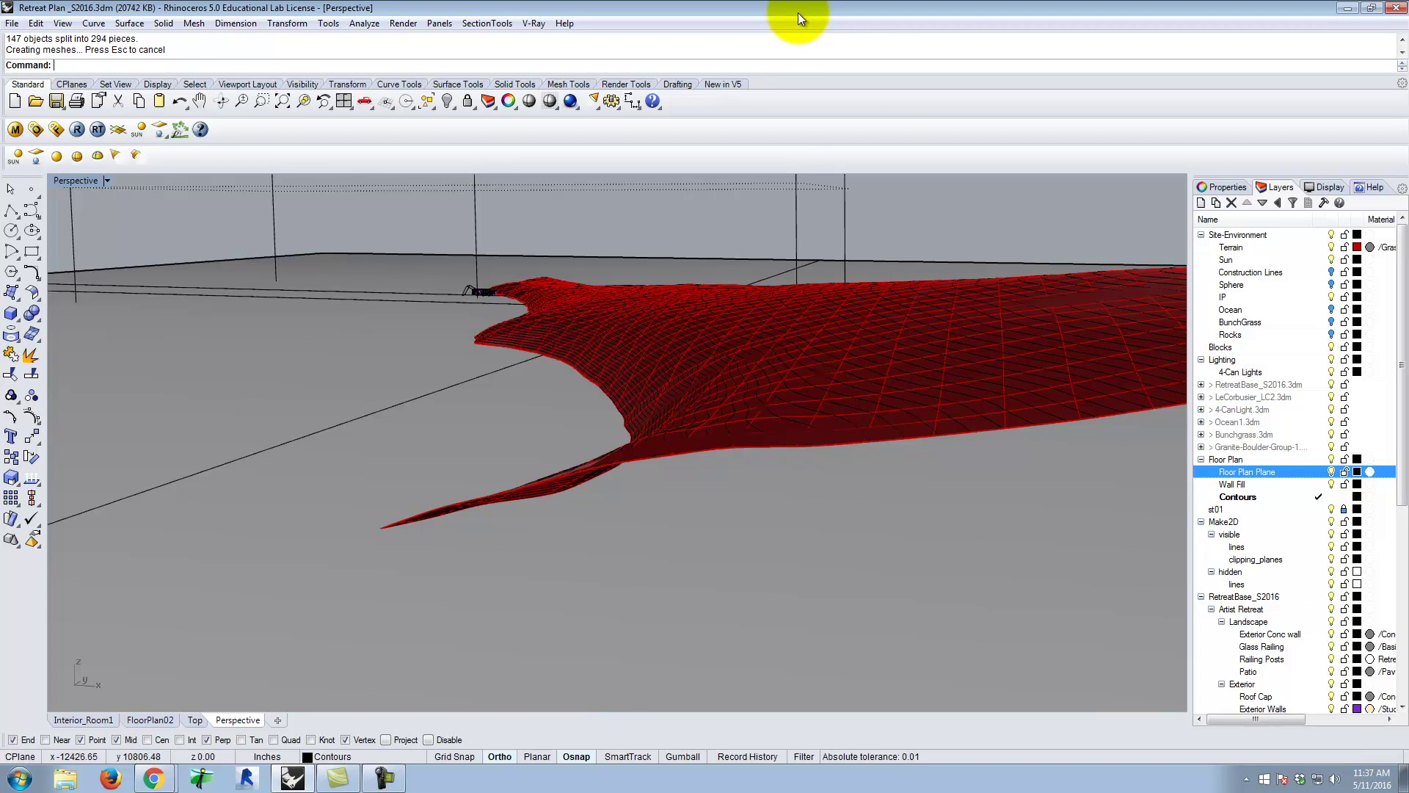
- Return to the four-viewport layout and change the Top viewport to the Right view, framed on the house
{"action": "double_click", "coordinate": [71, 181]}
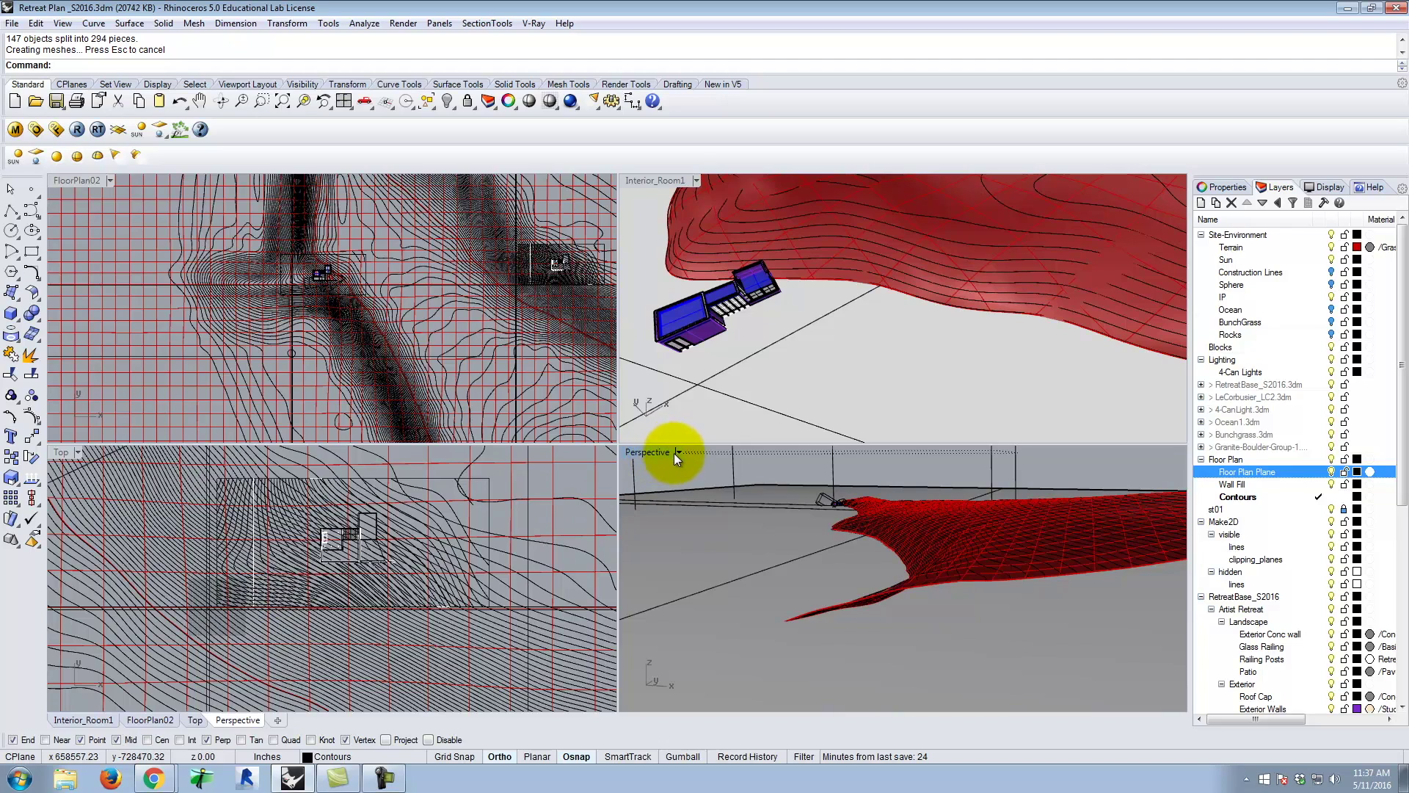
{"action": "left_click", "coordinate": [78, 452]}
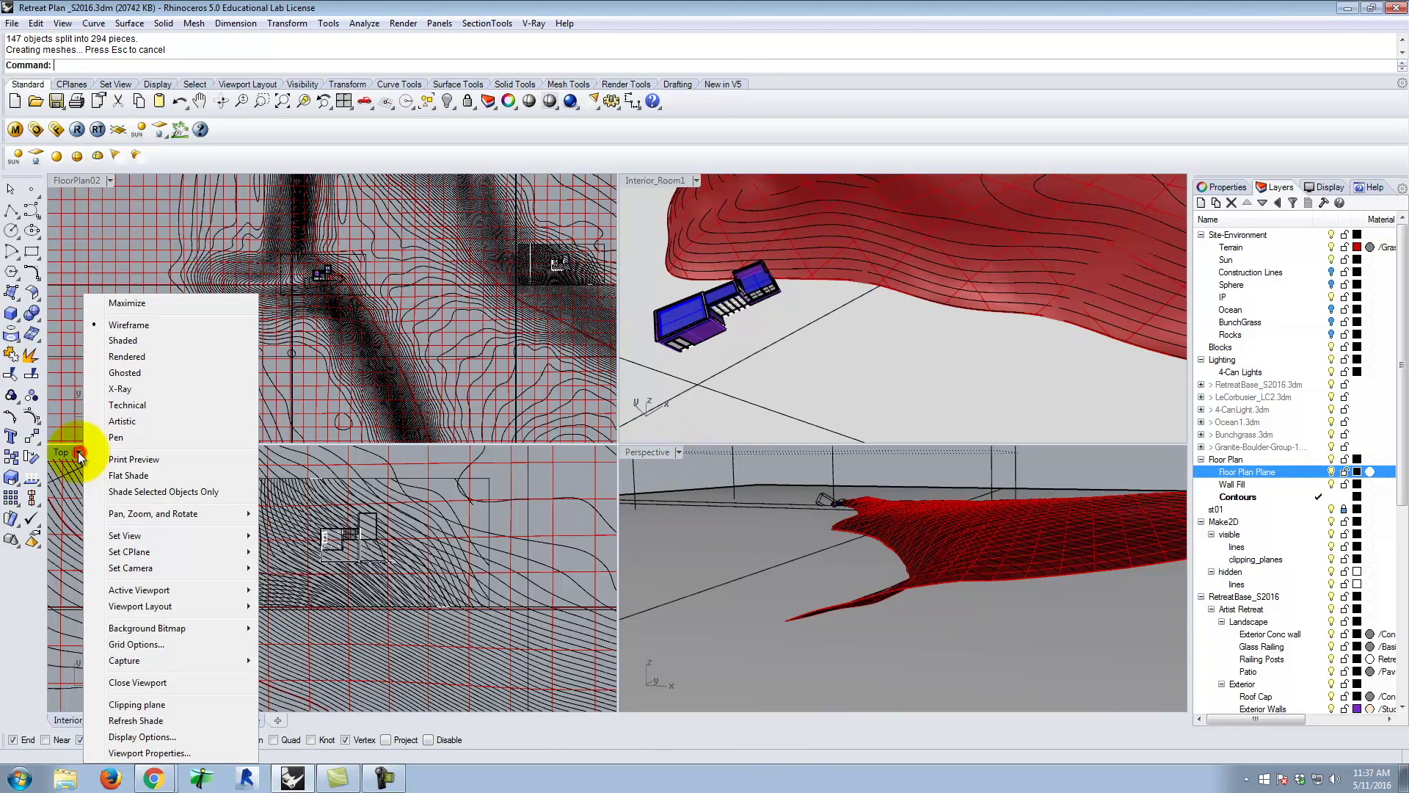
{"action": "mouse_move", "coordinate": [150, 535]}
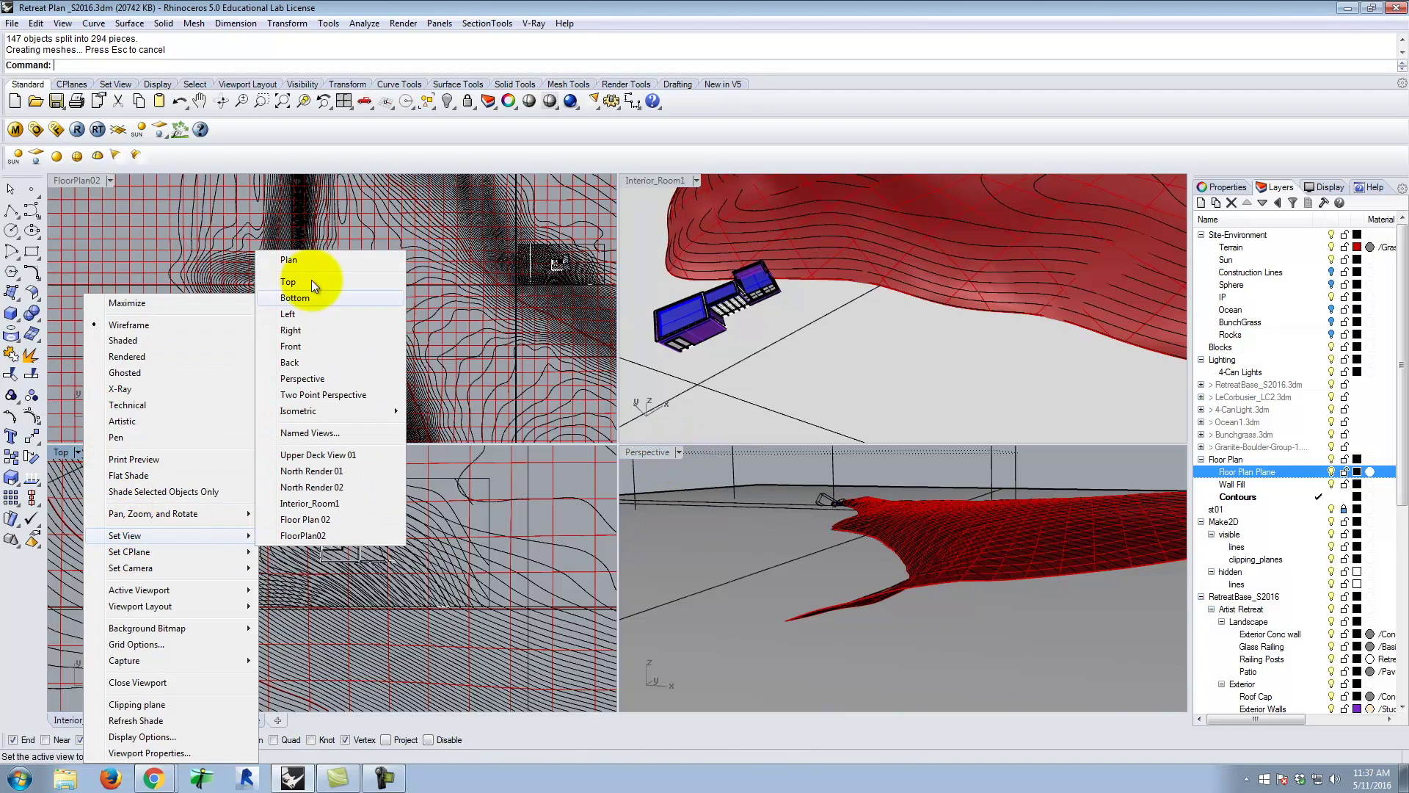
{"action": "left_click", "coordinate": [307, 329]}
{"action": "left_click", "coordinate": [386, 492]}
{"action": "scroll", "coordinate": [315, 556], "scroll_direction": "up", "scroll_amount": 11}
{"action": "scroll", "coordinate": [205, 574], "scroll_direction": "down", "scroll_amount": 7}
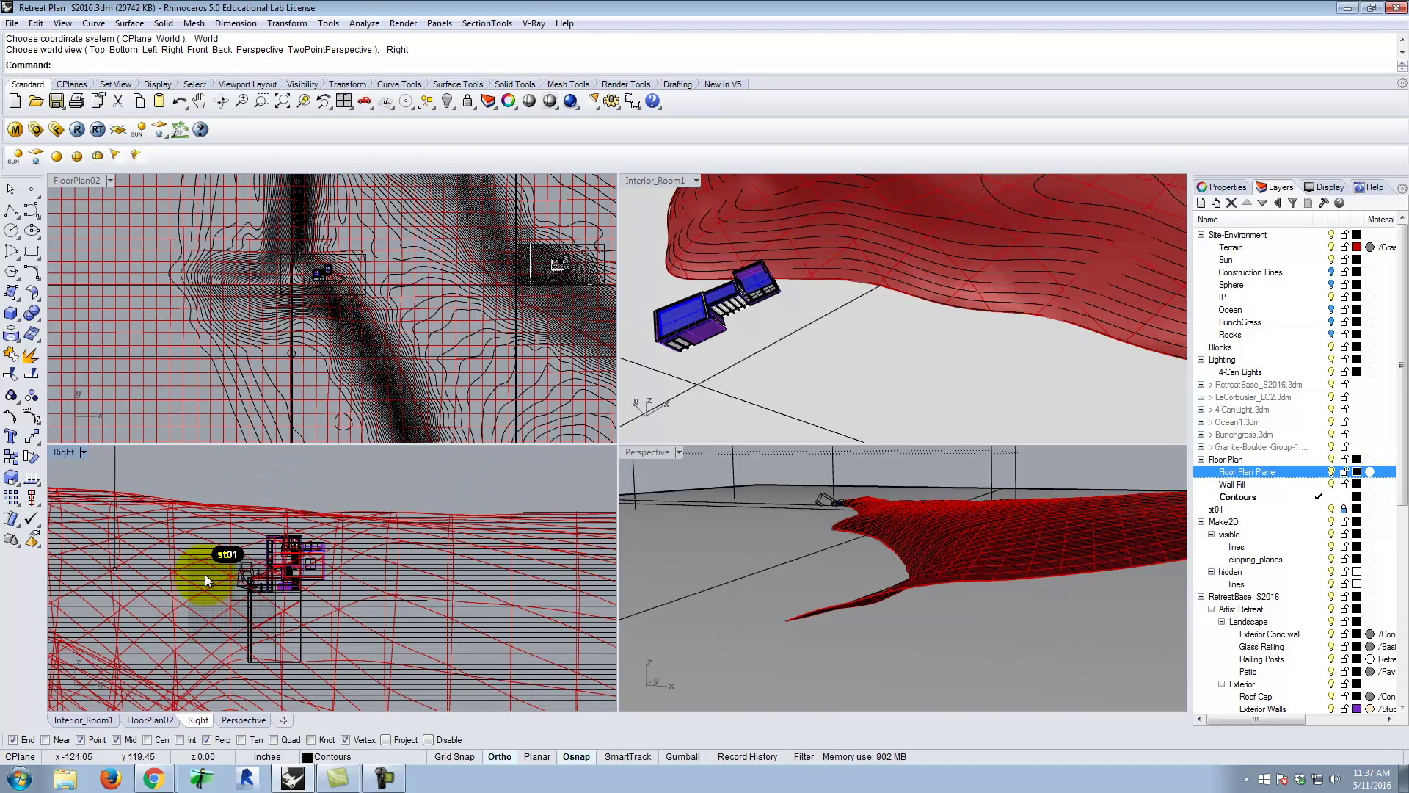
- Select everything above the floor plan cut line in the Right viewport, including the remaining upper-level house pieces, and hide it
{"action": "left_click_drag", "start_coordinate": [311, 543], "coordinate": [186, 553]}
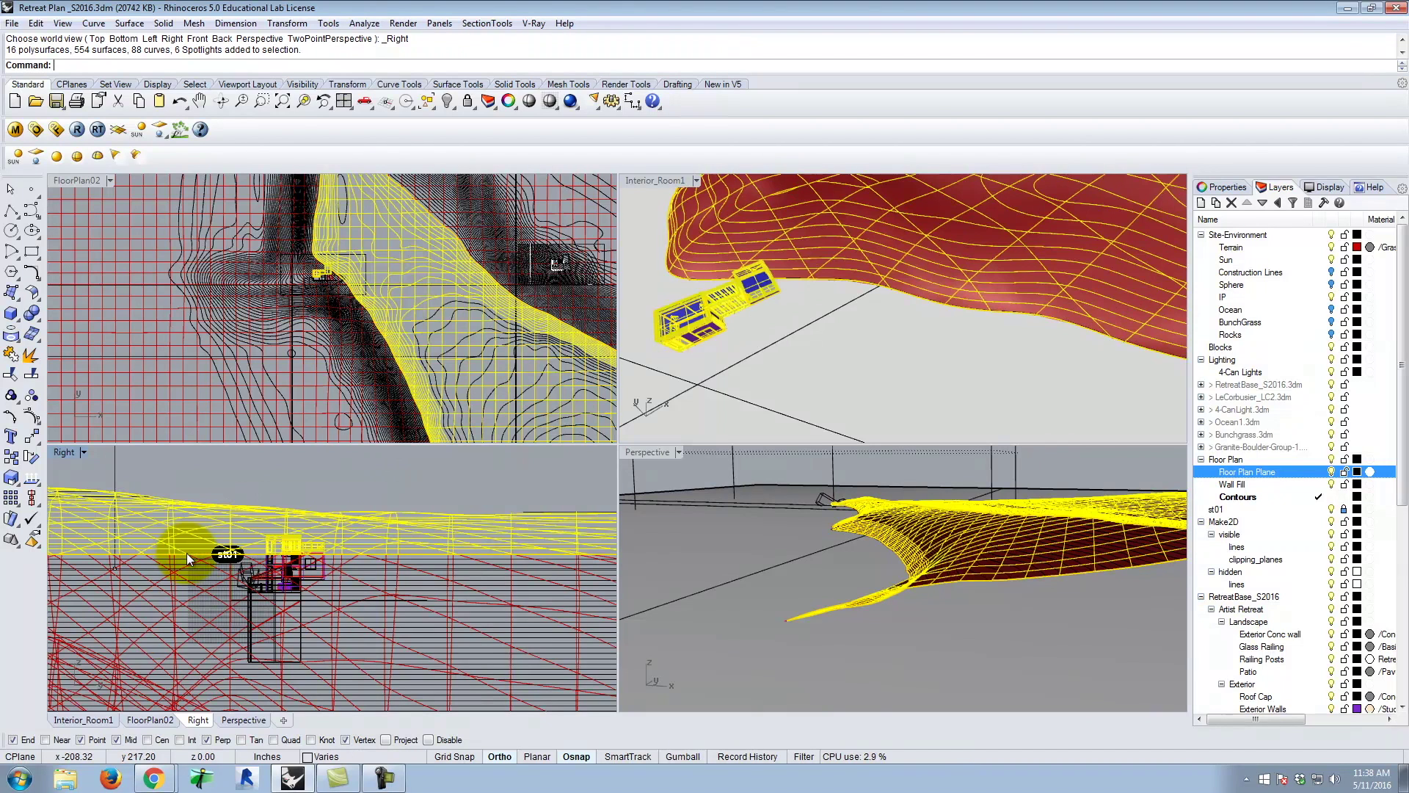
{"action": "scroll", "coordinate": [319, 553], "scroll_direction": "up", "scroll_amount": 5}
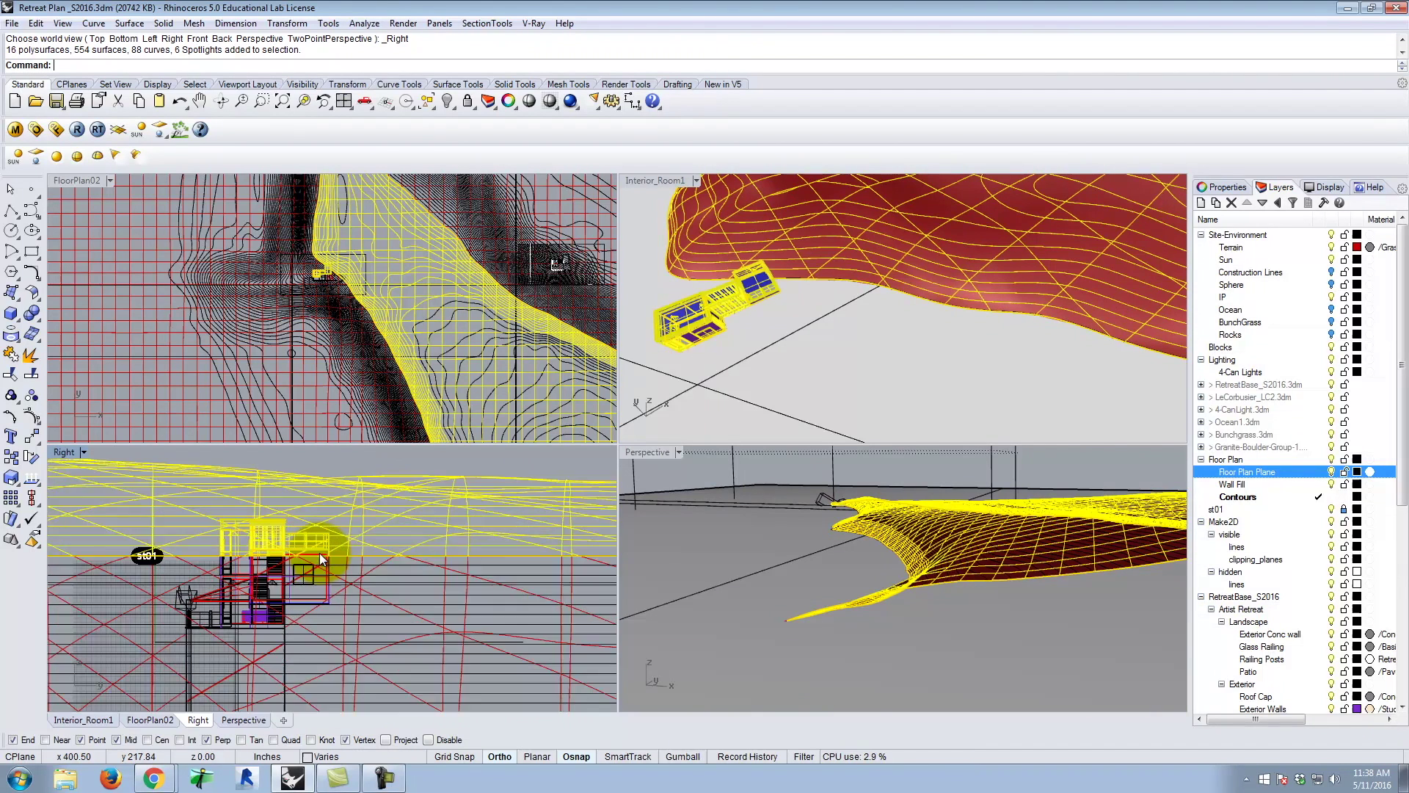
{"action": "scroll", "coordinate": [344, 561], "scroll_direction": "up", "scroll_amount": 2}
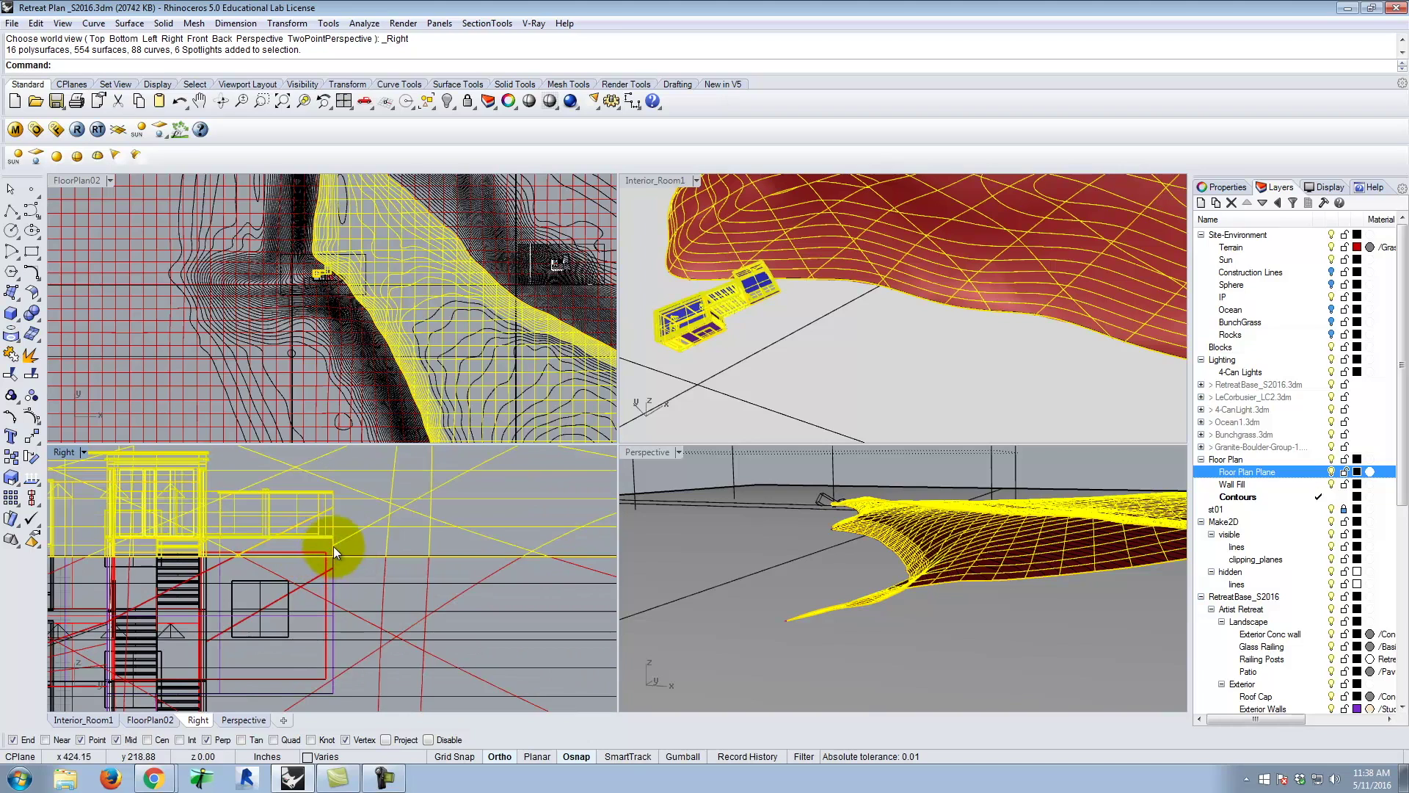
{"action": "scroll", "coordinate": [338, 549], "scroll_direction": "up", "scroll_amount": 2}
{"action": "left_click_drag", "start_coordinate": [360, 495], "coordinate": [73, 558]}
{"action": "scroll", "coordinate": [512, 551], "scroll_direction": "down", "scroll_amount": 8}
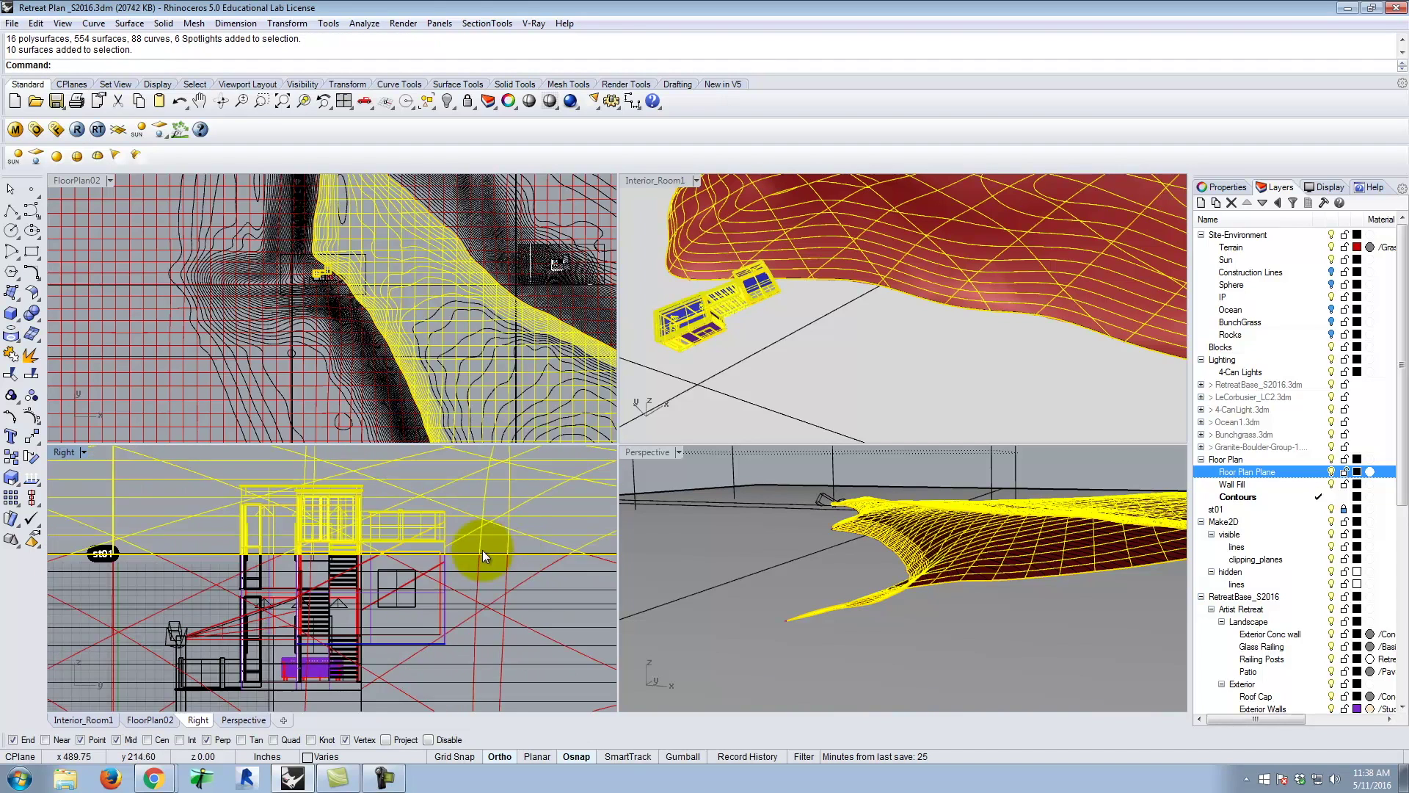
{"action": "scroll", "coordinate": [440, 550], "scroll_direction": "up", "scroll_amount": 4}
{"action": "left_click_drag", "start_coordinate": [482, 477], "coordinate": [77, 554]}
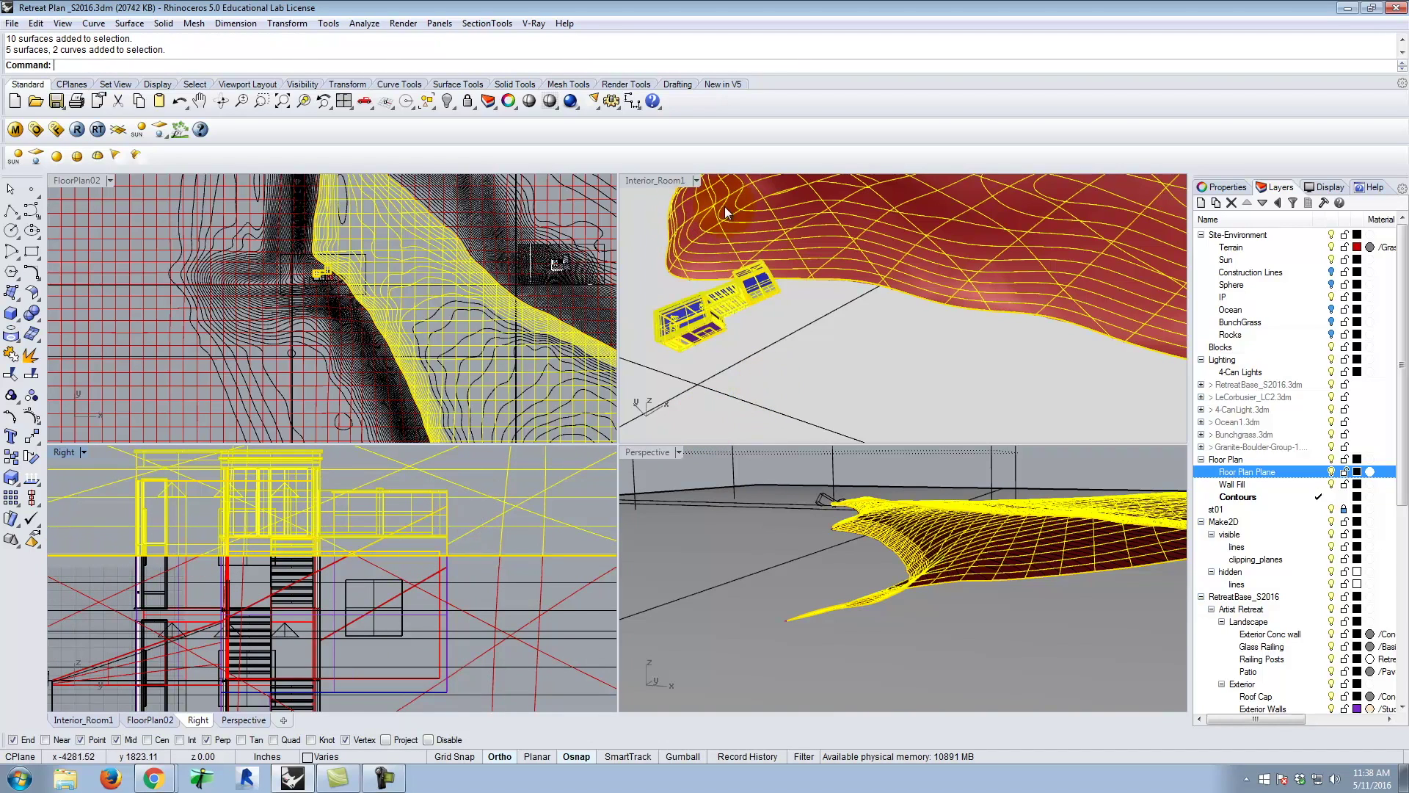
{"action": "type", "text": "h"}
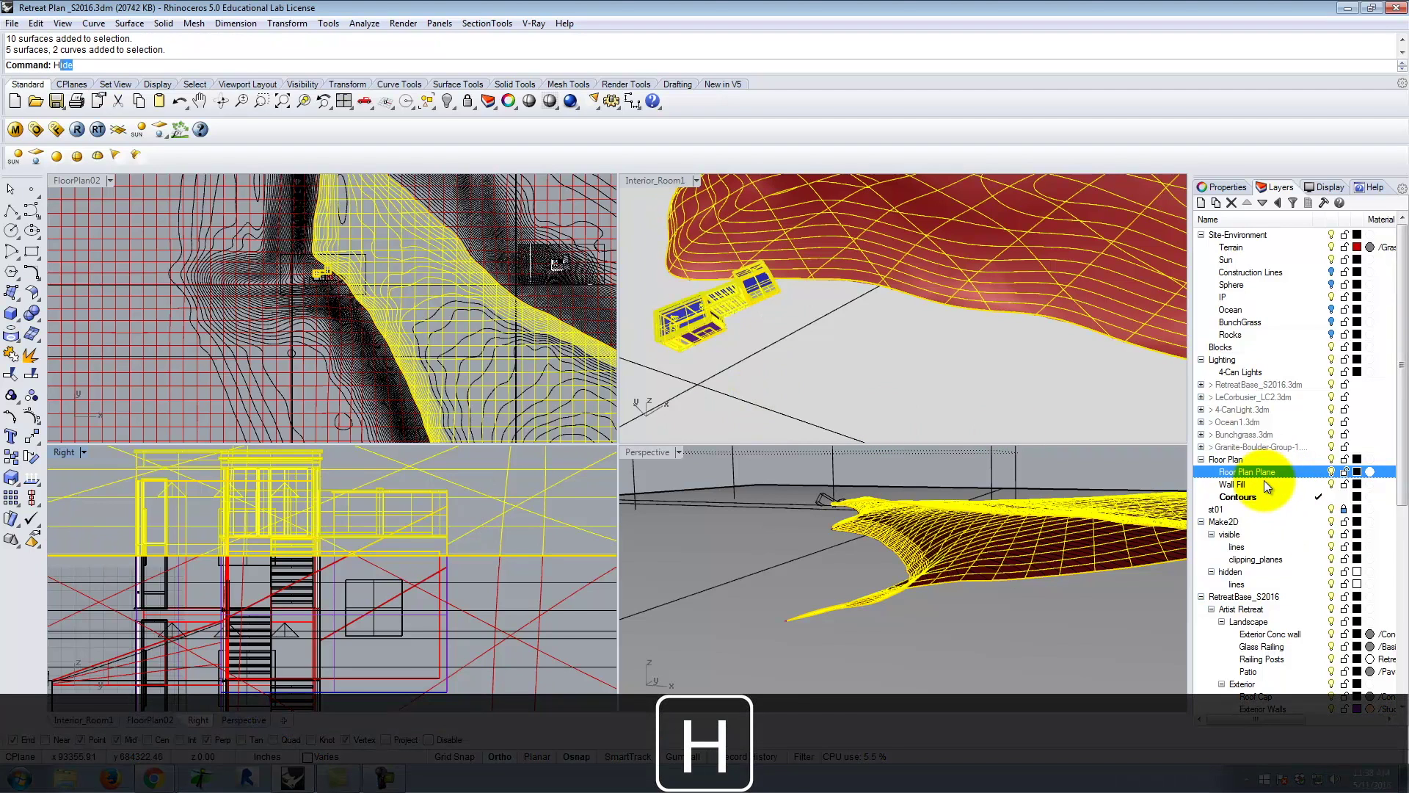
{"action": "key", "text": "Return"}
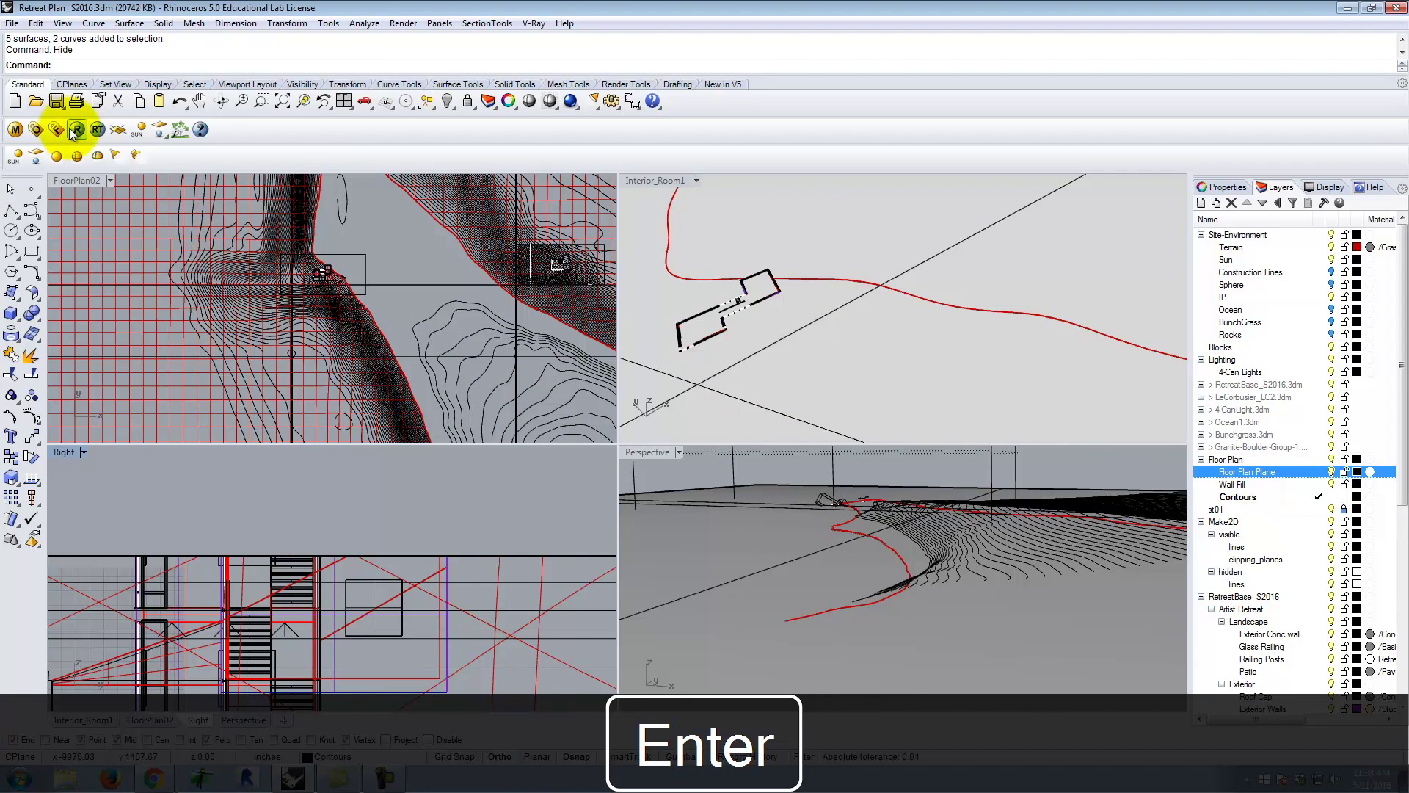
- Restore the named view Floor Plan 02 in the FloorPlan02 viewport
{"action": "left_click", "coordinate": [110, 180]}
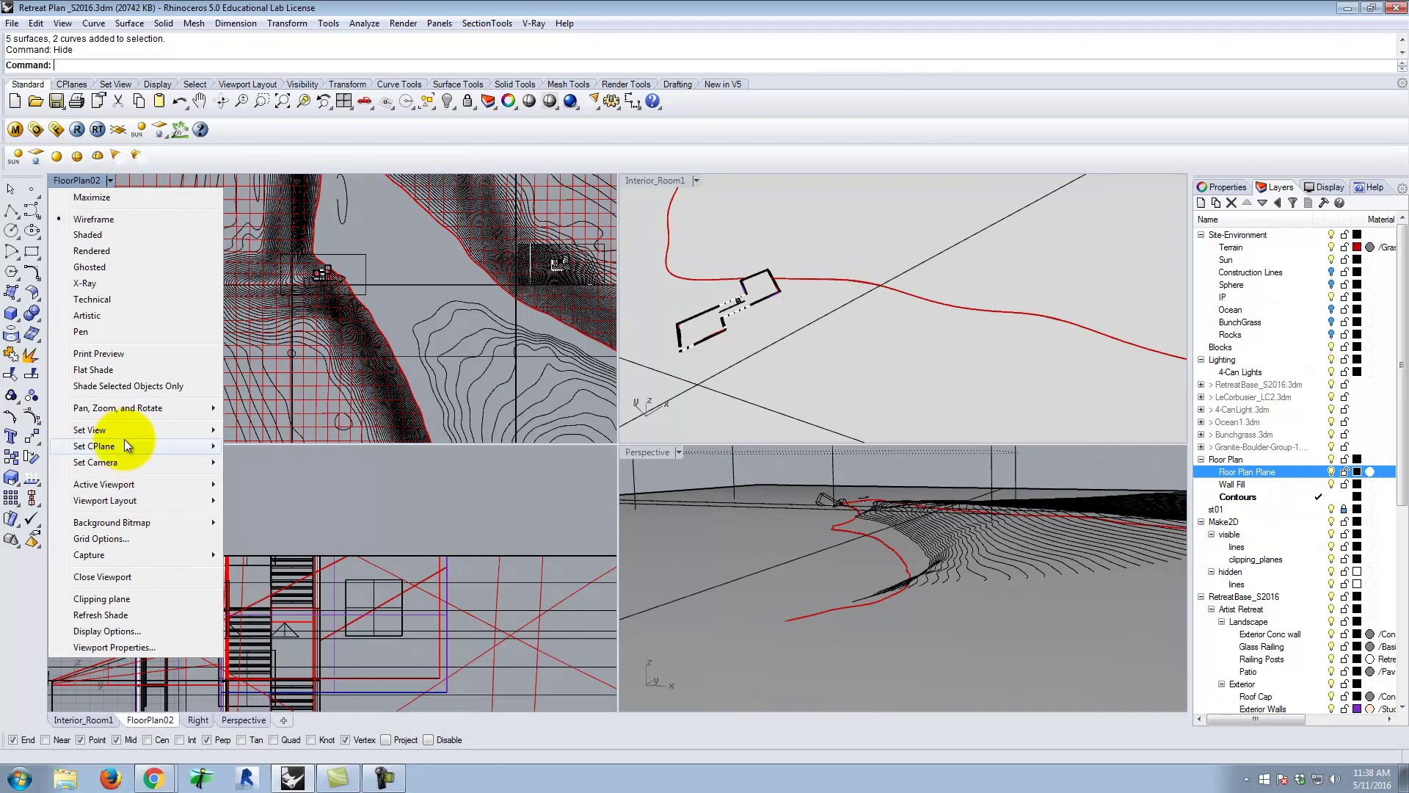
{"action": "mouse_move", "coordinate": [122, 430]}
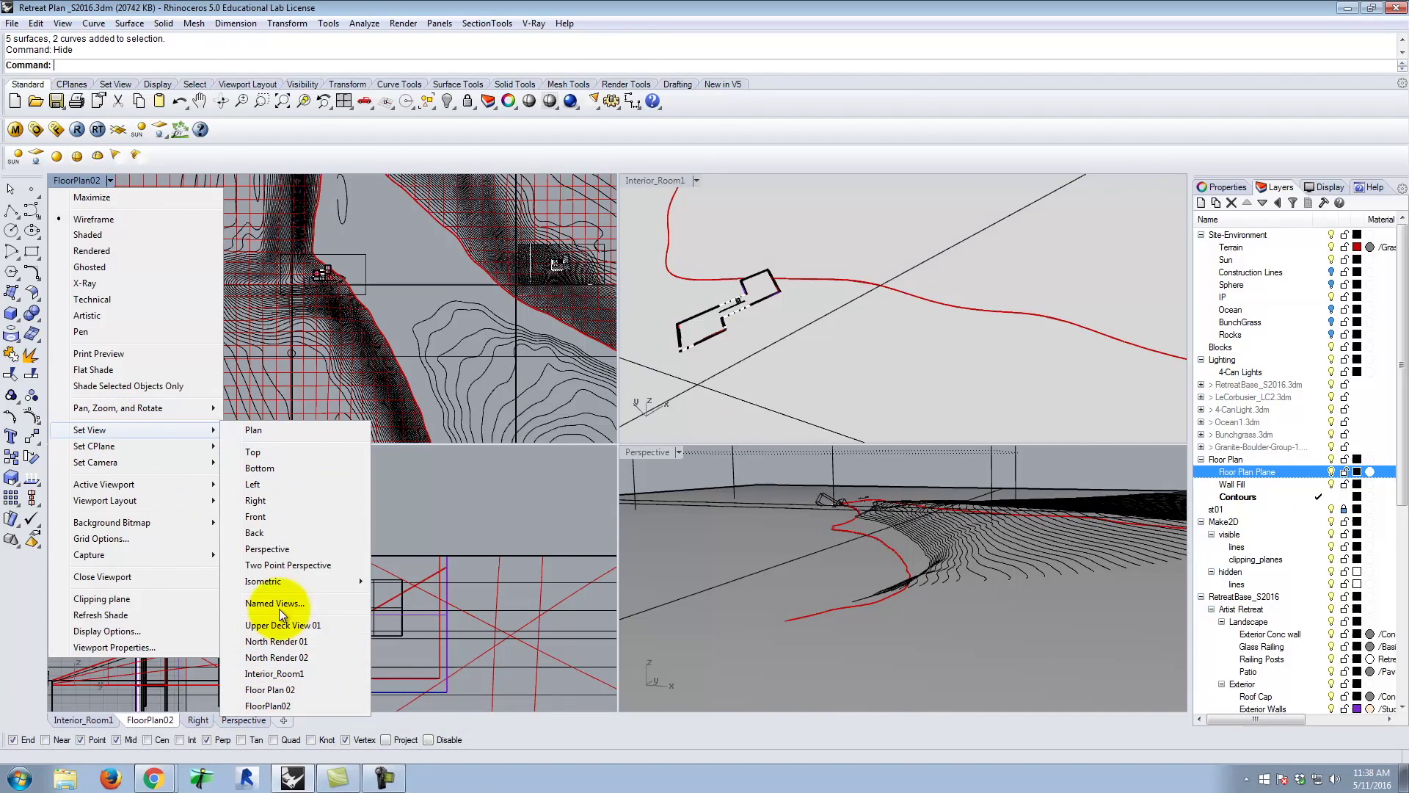
{"action": "left_click", "coordinate": [270, 690]}
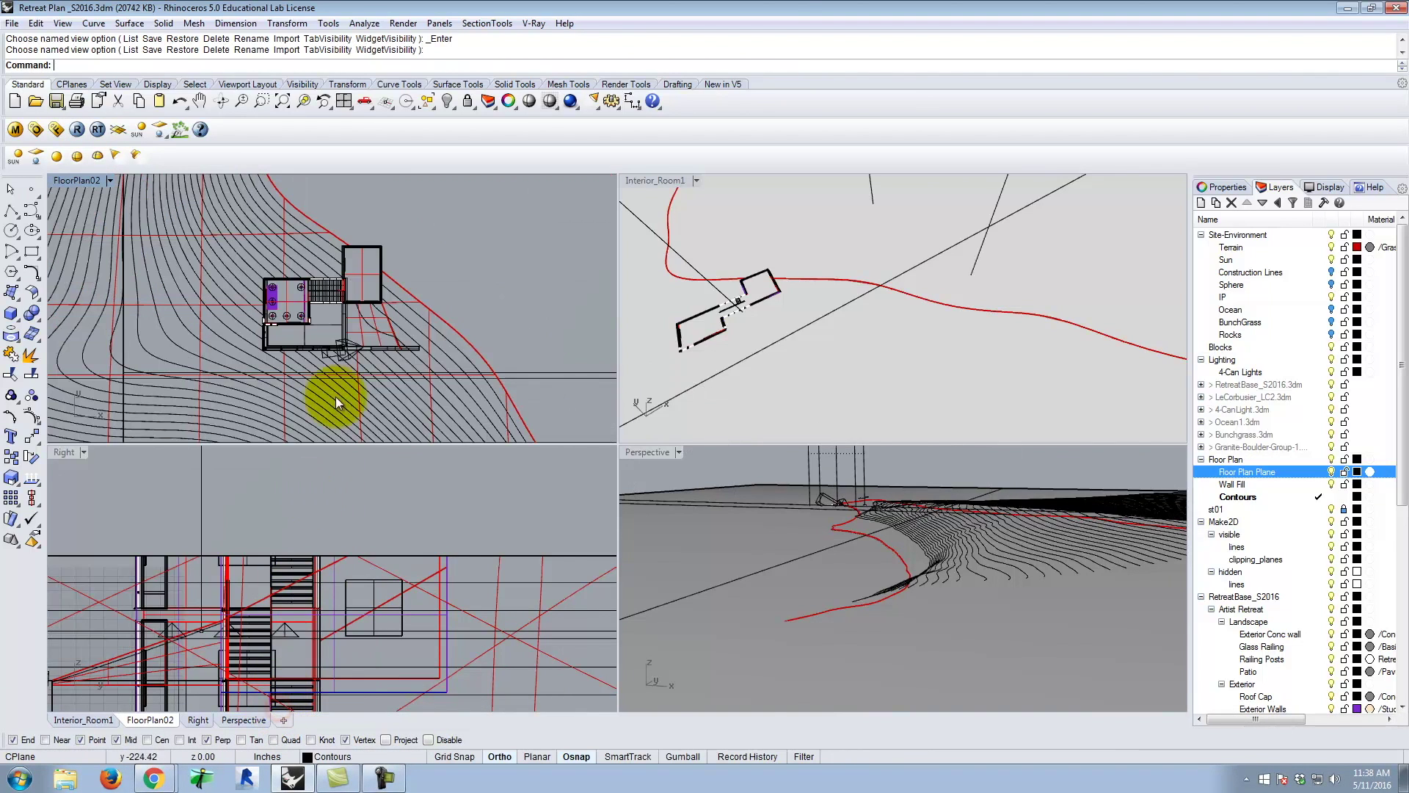
- Set the FloorPlan02 viewport to Shaded display and turn off the Floor Plan Plane layer
{"action": "left_click", "coordinate": [110, 181]}
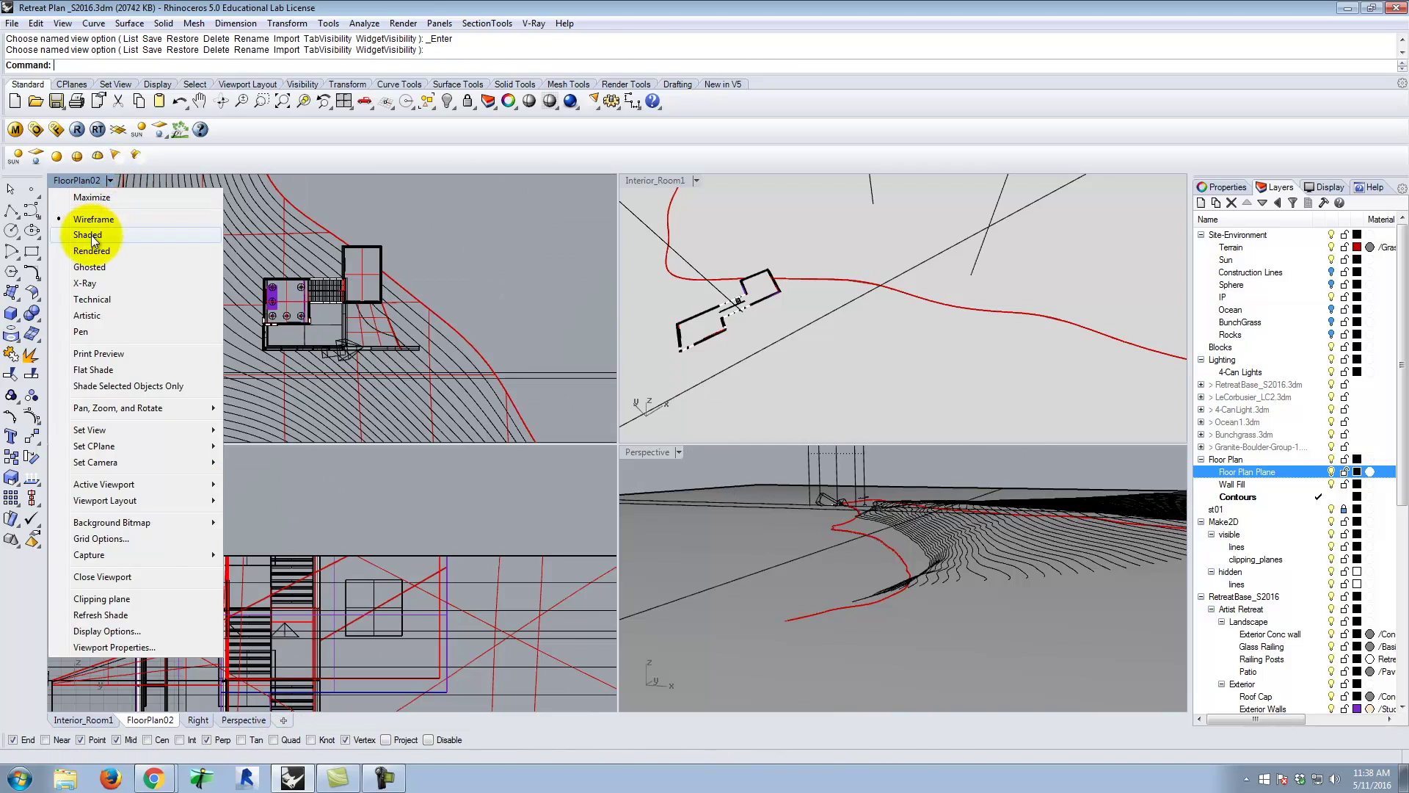
{"action": "left_click", "coordinate": [91, 235]}
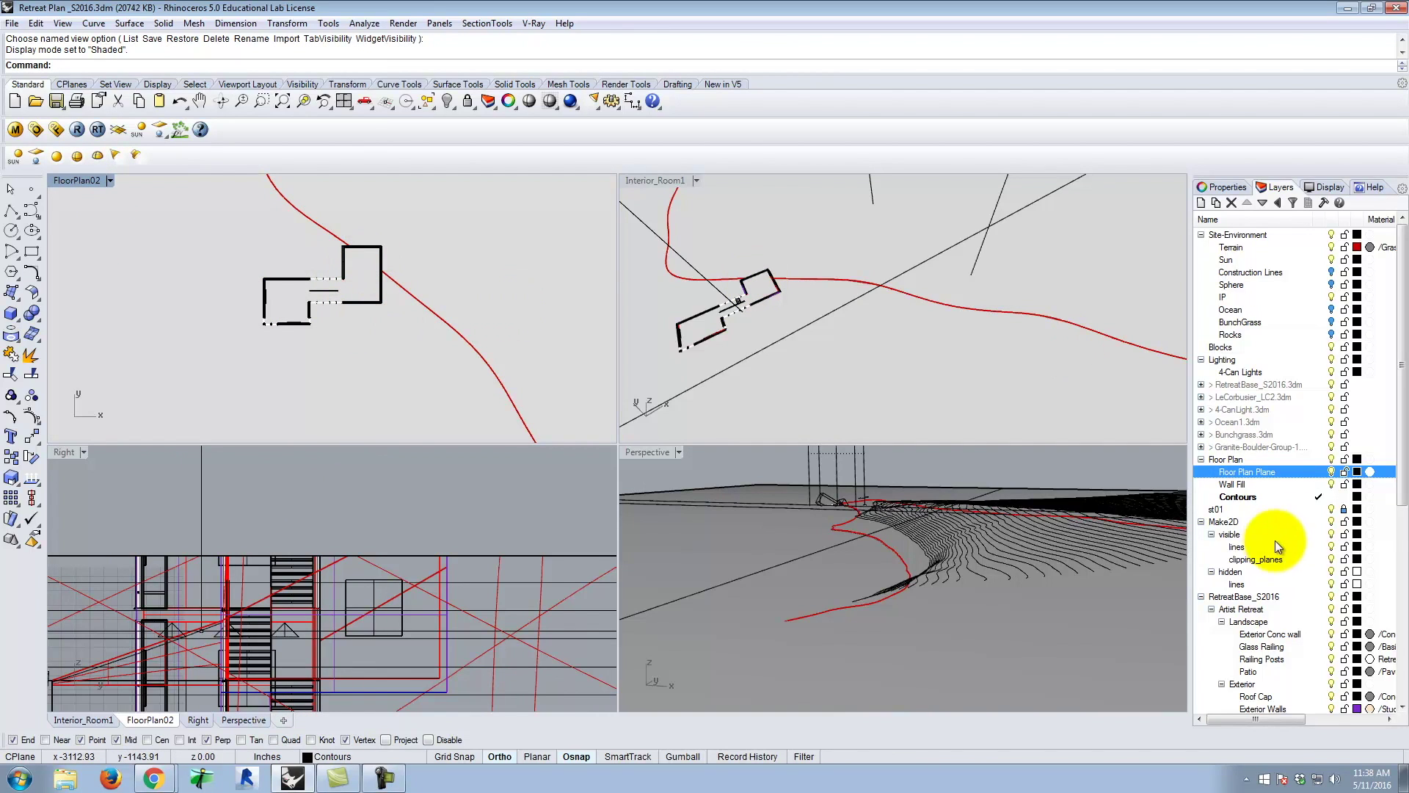
{"action": "left_click", "coordinate": [1331, 472]}
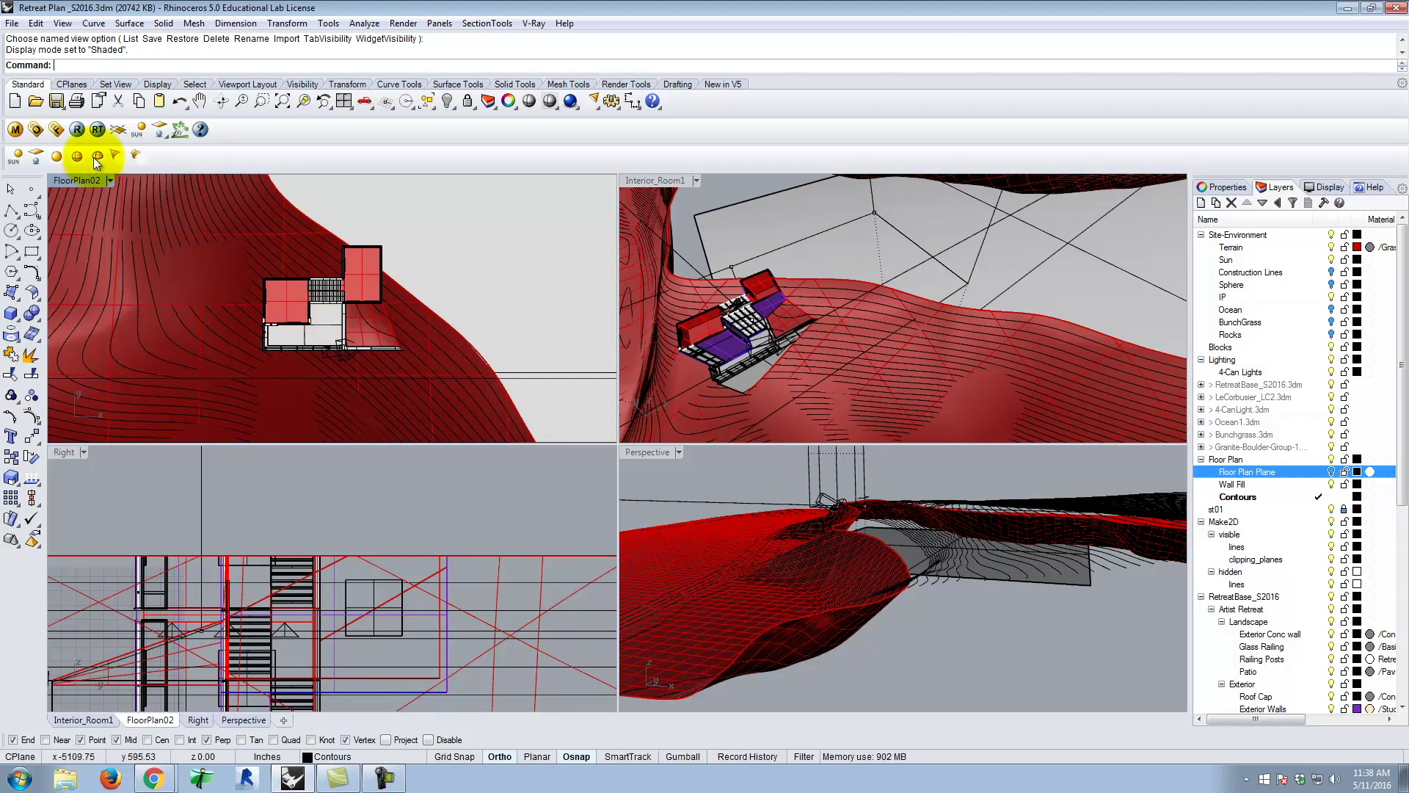
- Load "DTFA - Day - Clay Render - IRBF.visopt" from Resources > V-Ray > V-Ray Visopt on the Bluestone drive as the V-Ray options
{"action": "left_click", "coordinate": [35, 131]}
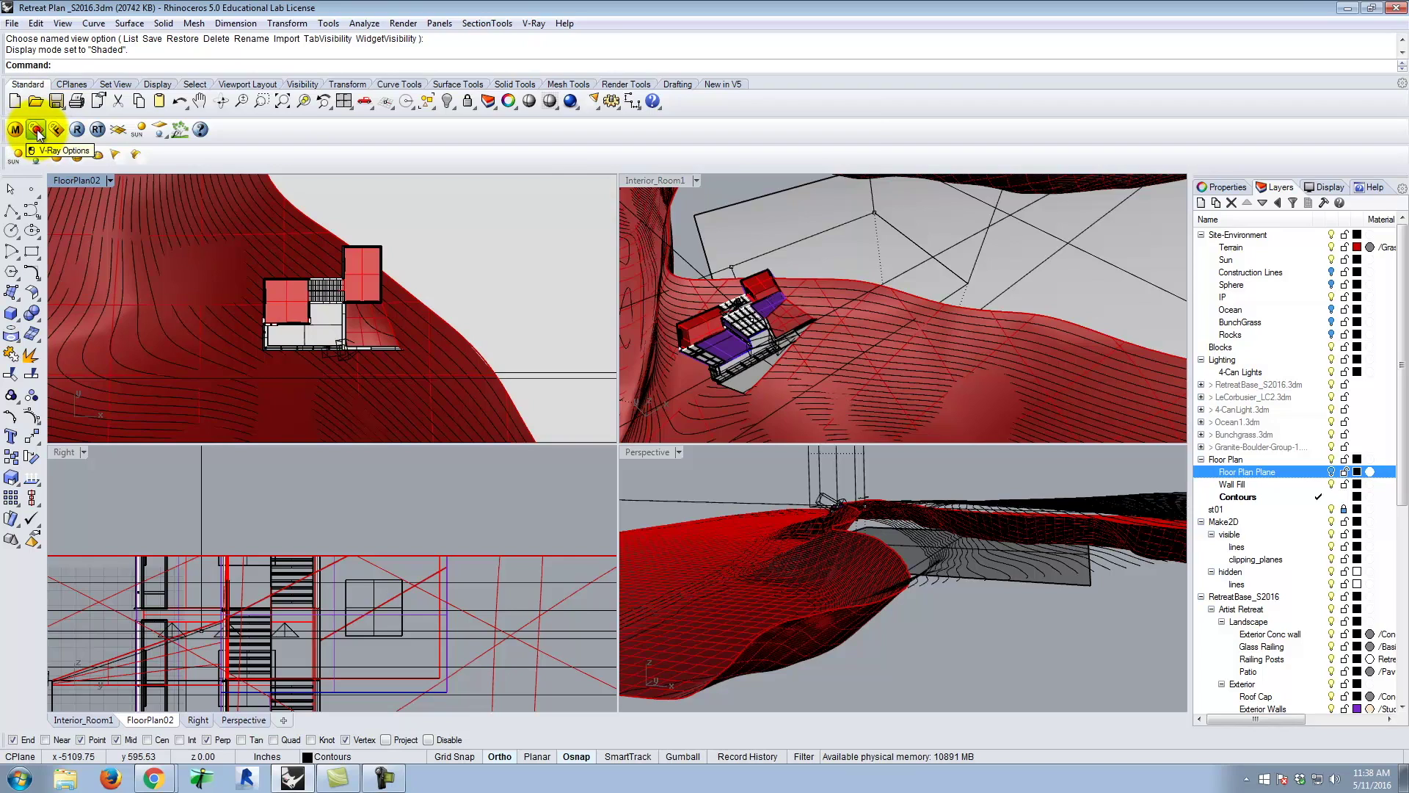
{"action": "left_click", "coordinate": [582, 147]}
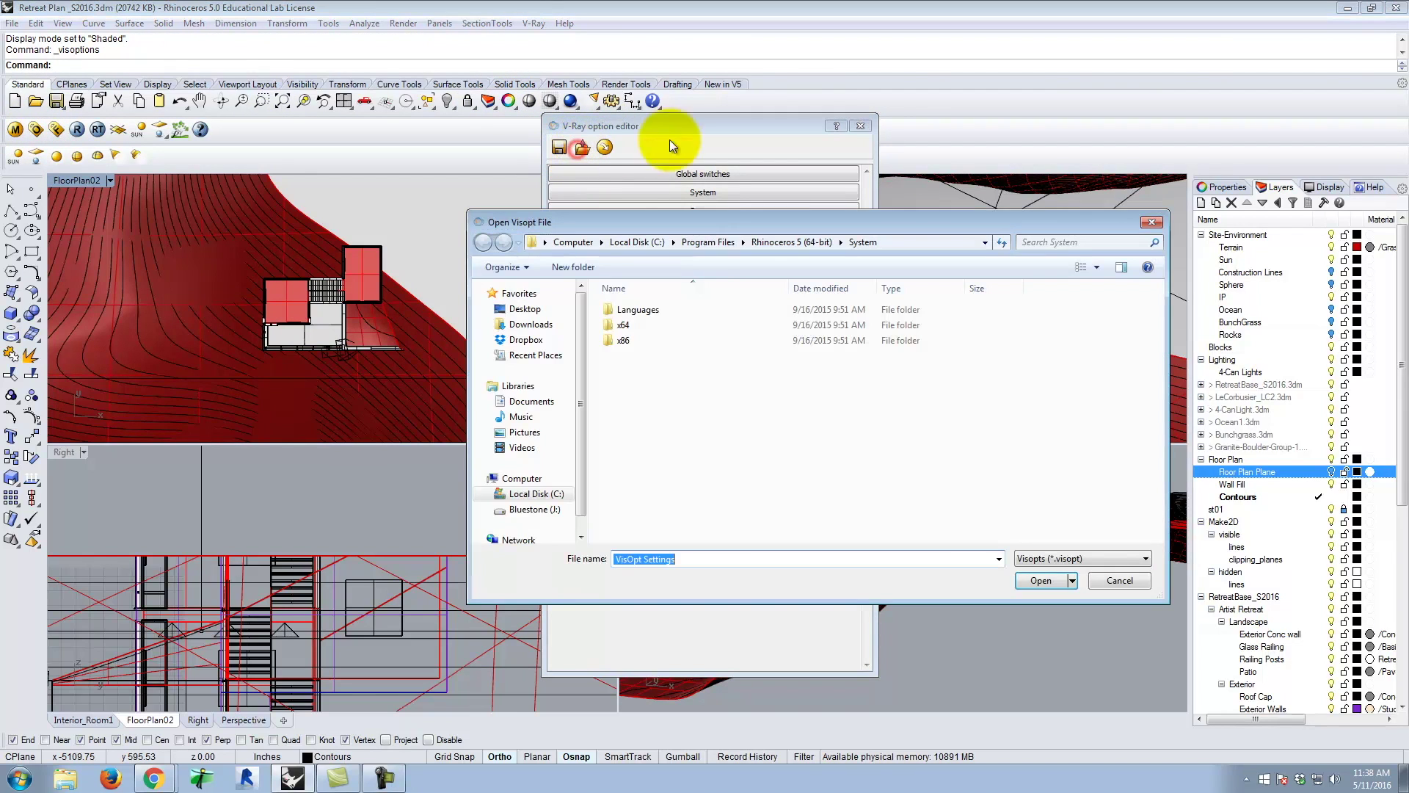
{"action": "left_click", "coordinate": [531, 509]}
{"action": "double_click", "coordinate": [644, 480]}
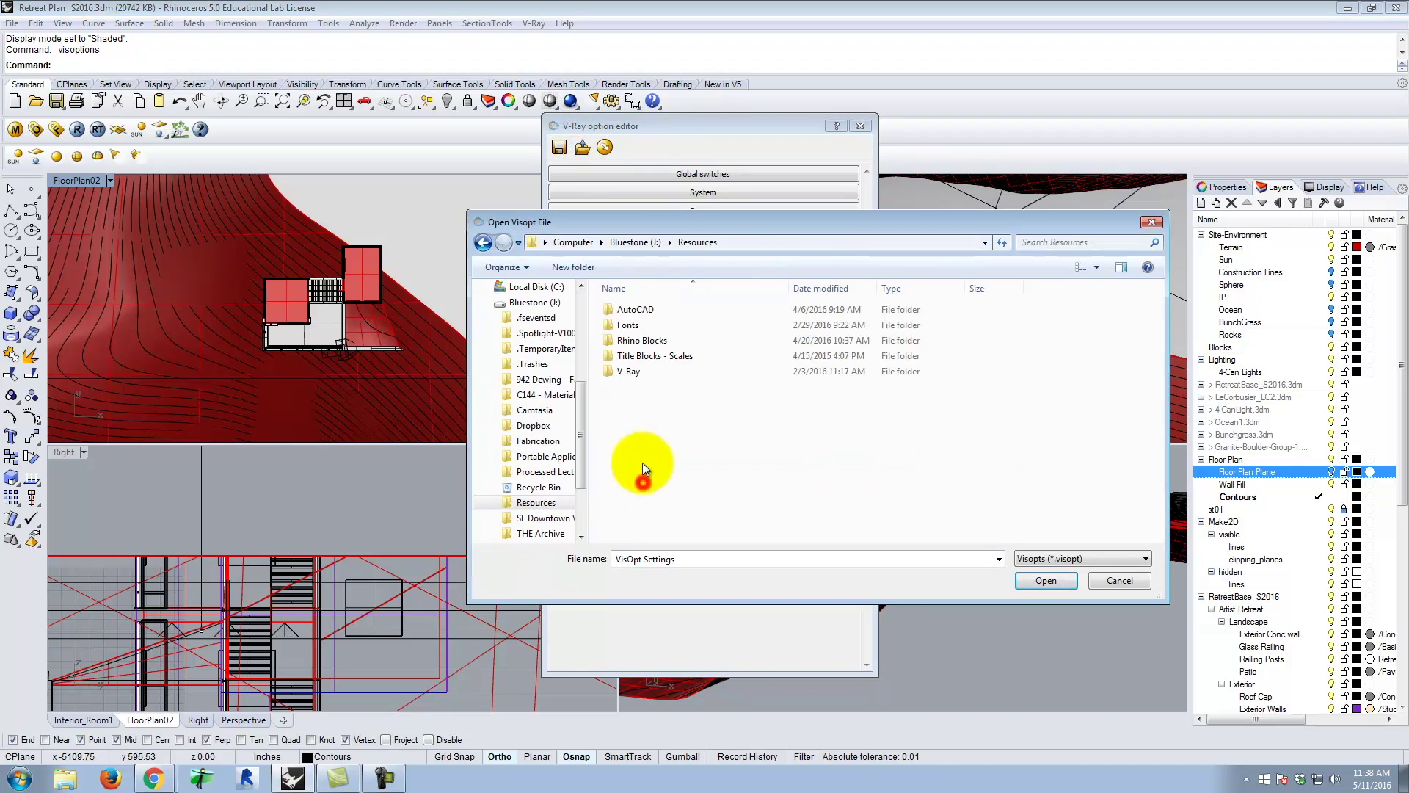
{"action": "double_click", "coordinate": [641, 371]}
{"action": "double_click", "coordinate": [640, 359]}
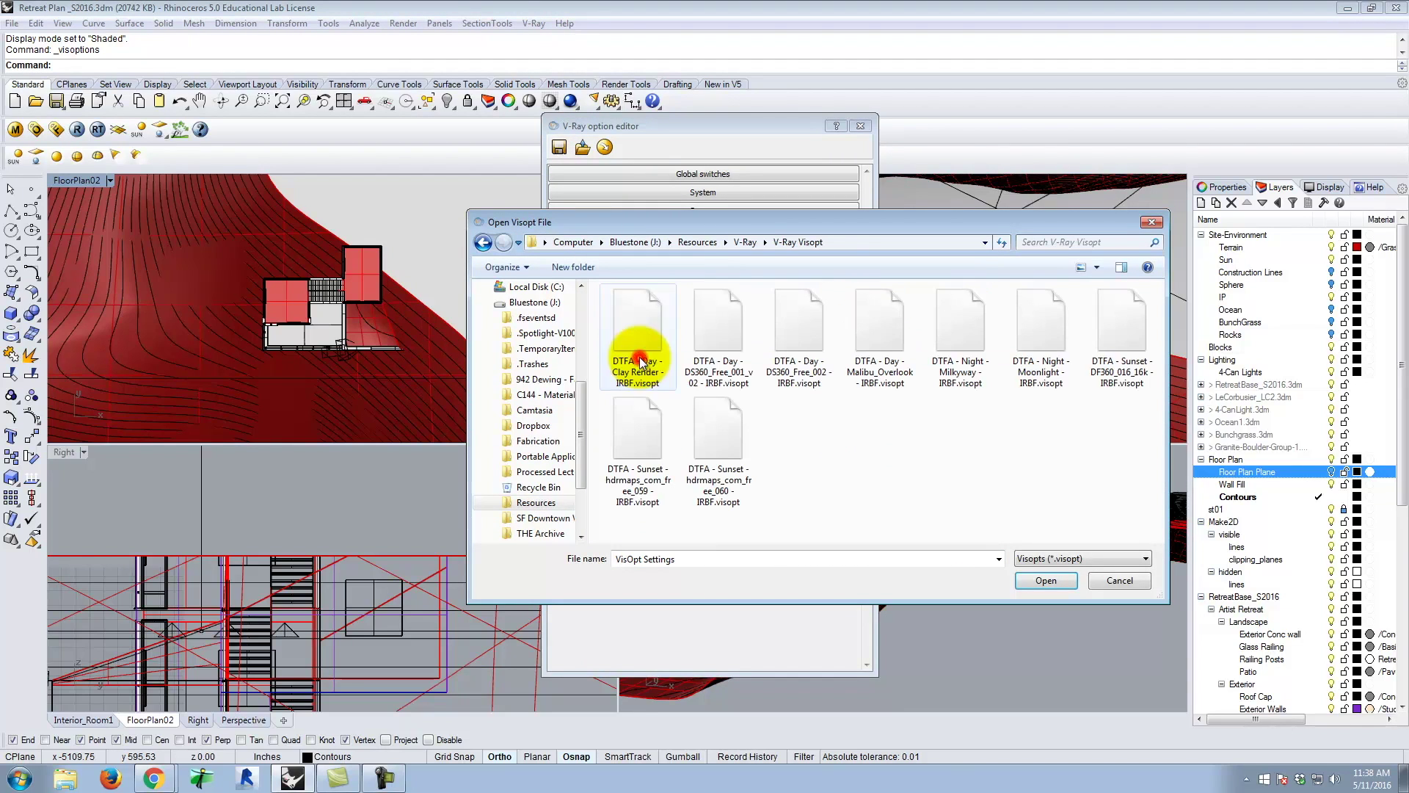
{"action": "left_click", "coordinate": [639, 346]}
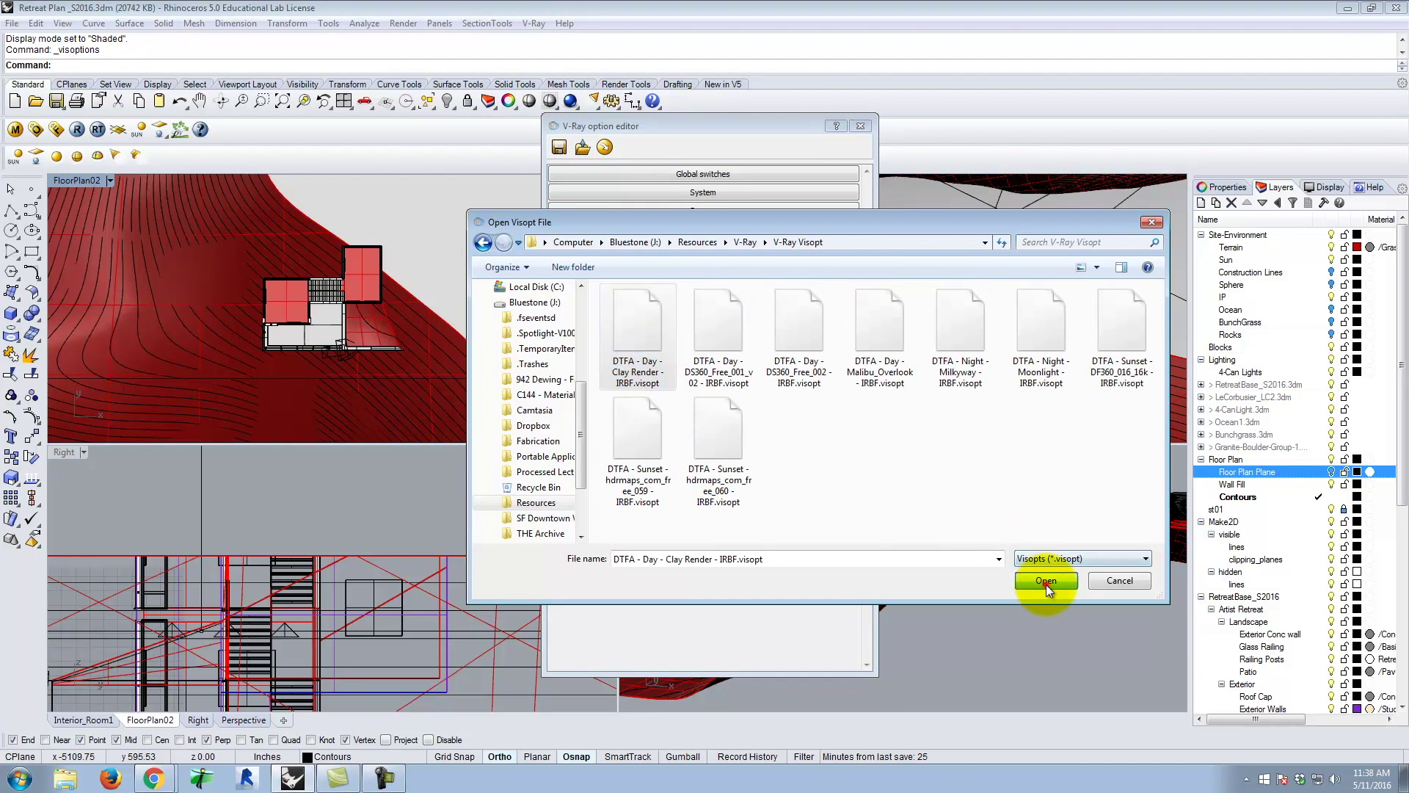
{"action": "left_click", "coordinate": [1046, 581]}
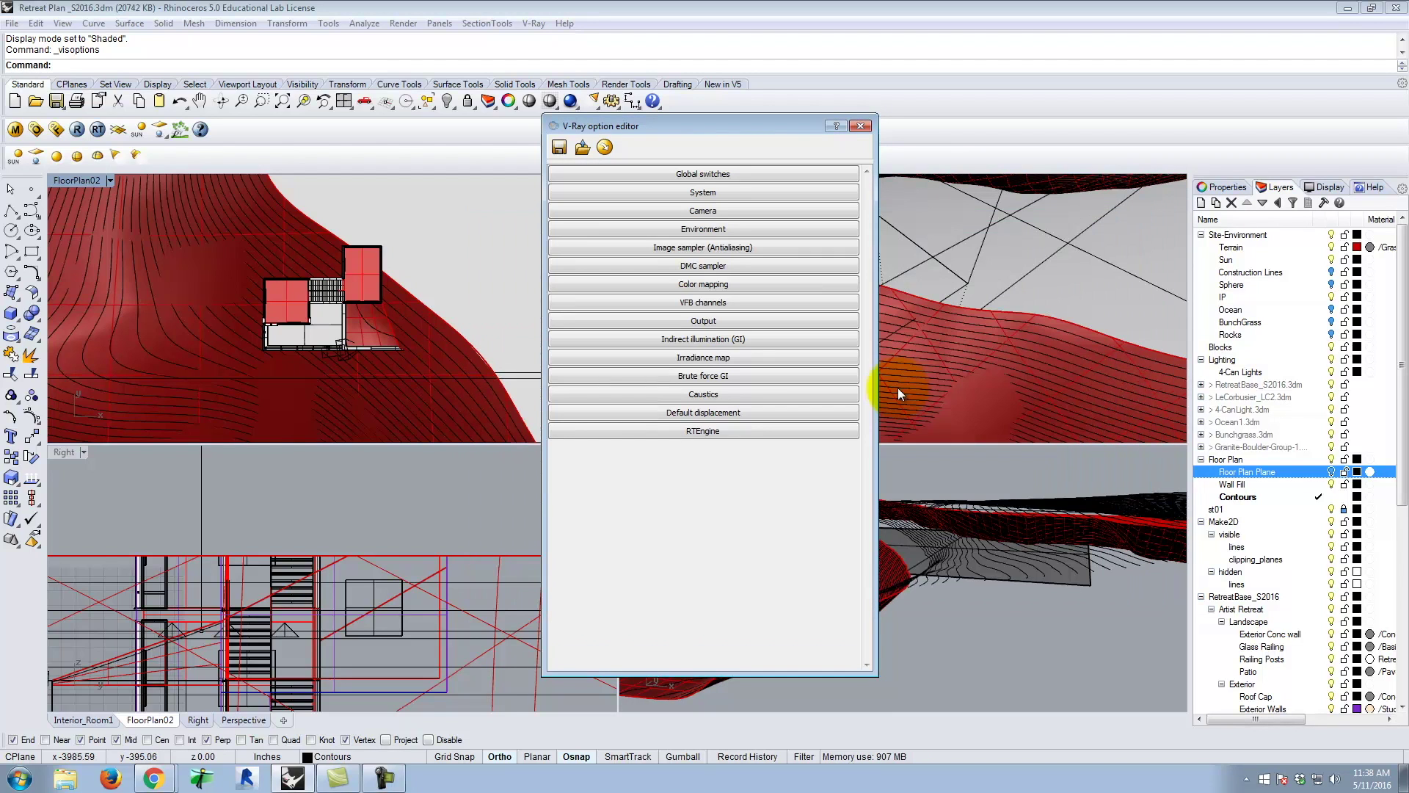
{"action": "left_click", "coordinate": [867, 125]}
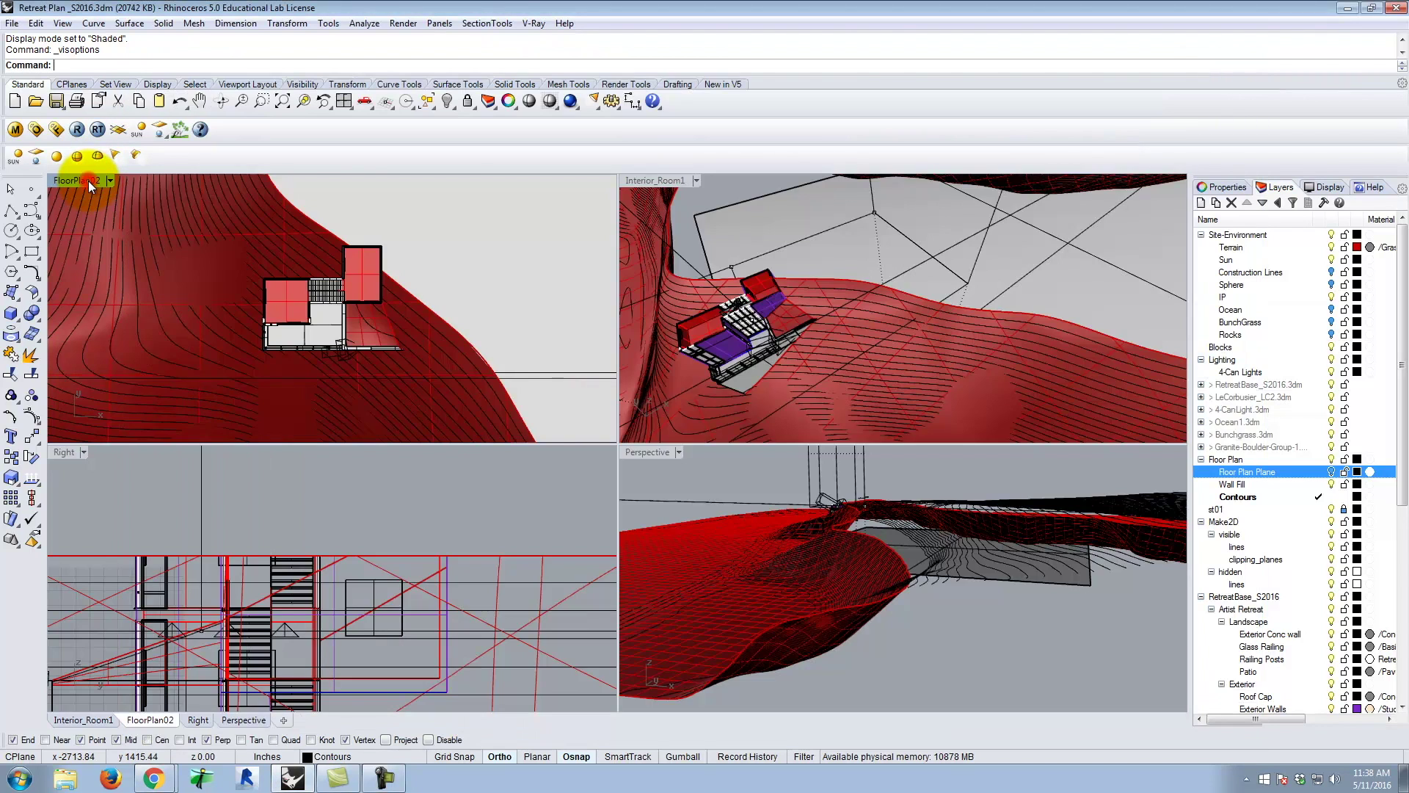
- Maximize the FloorPlan02 viewport, render it with V-Ray, and enlarge the frame buffer window
{"action": "double_click", "coordinate": [88, 181]}
{"action": "left_click", "coordinate": [76, 129]}
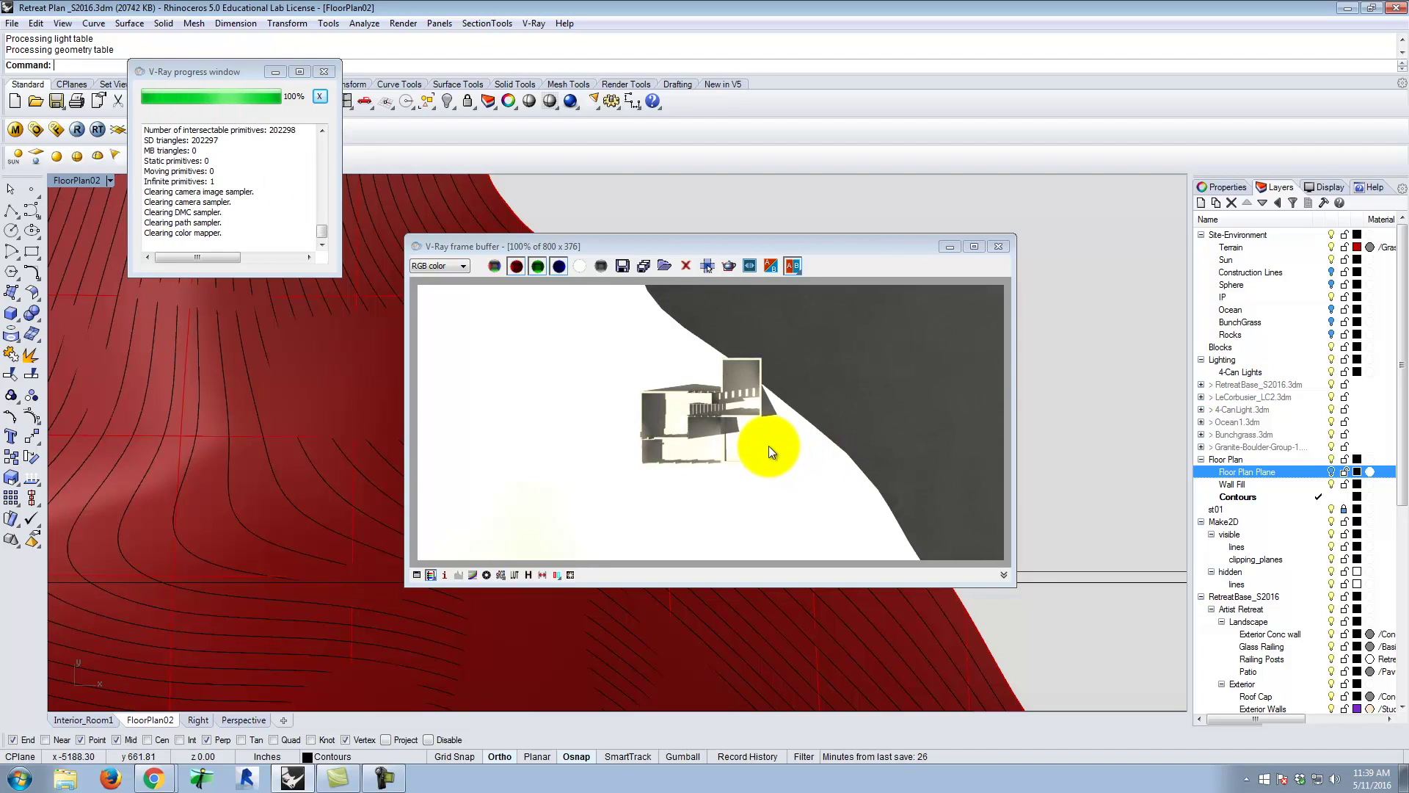
{"action": "left_click_drag", "start_coordinate": [804, 242], "coordinate": [744, 119]}
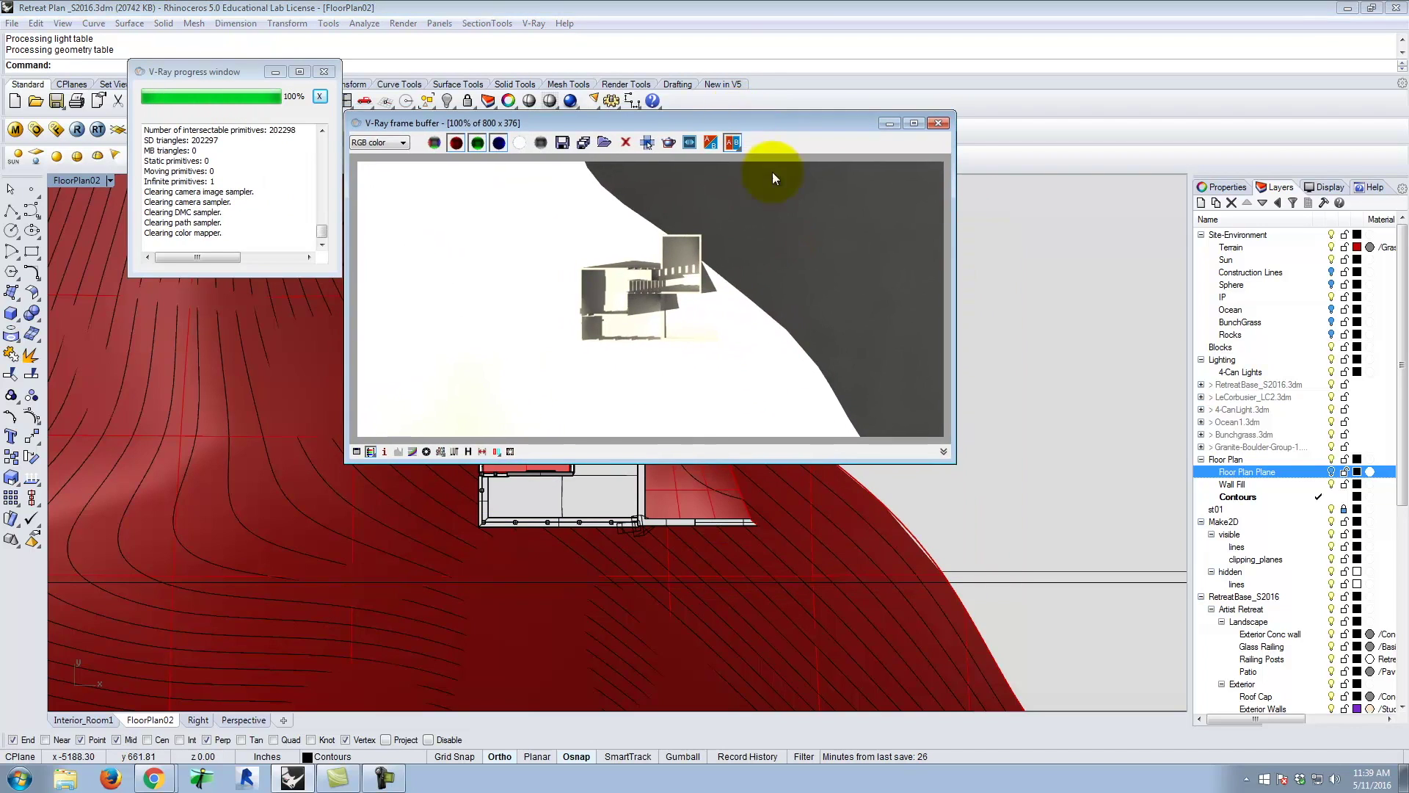
{"action": "left_click_drag", "start_coordinate": [950, 461], "coordinate": [1117, 598]}
- Examine the house's walls and shadows in the rendered plan up close, then close the frame buffer
{"action": "scroll", "coordinate": [794, 426], "scroll_direction": "up", "scroll_amount": 3}
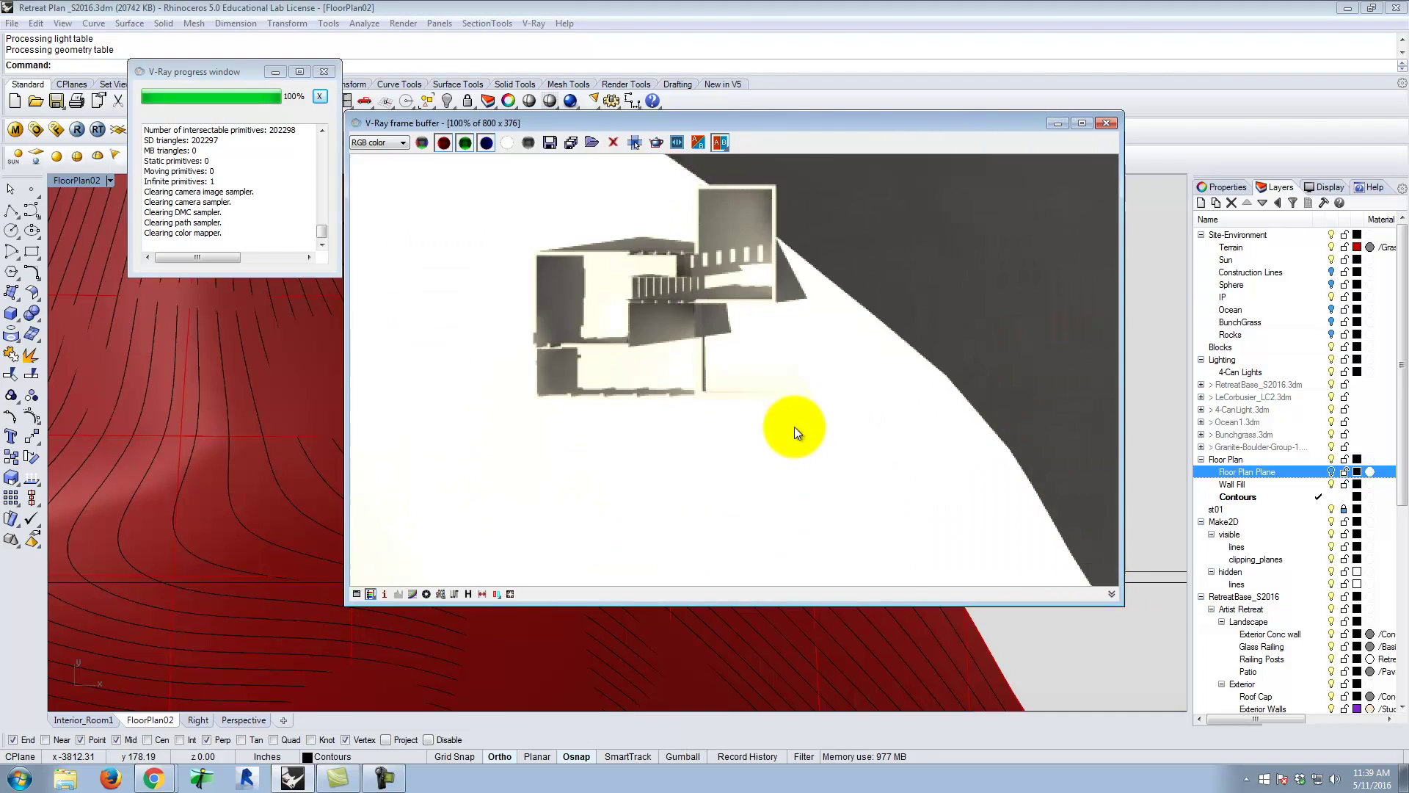
{"action": "scroll", "coordinate": [840, 440], "scroll_direction": "down", "scroll_amount": 3}
{"action": "scroll", "coordinate": [606, 223], "scroll_direction": "up", "scroll_amount": 2}
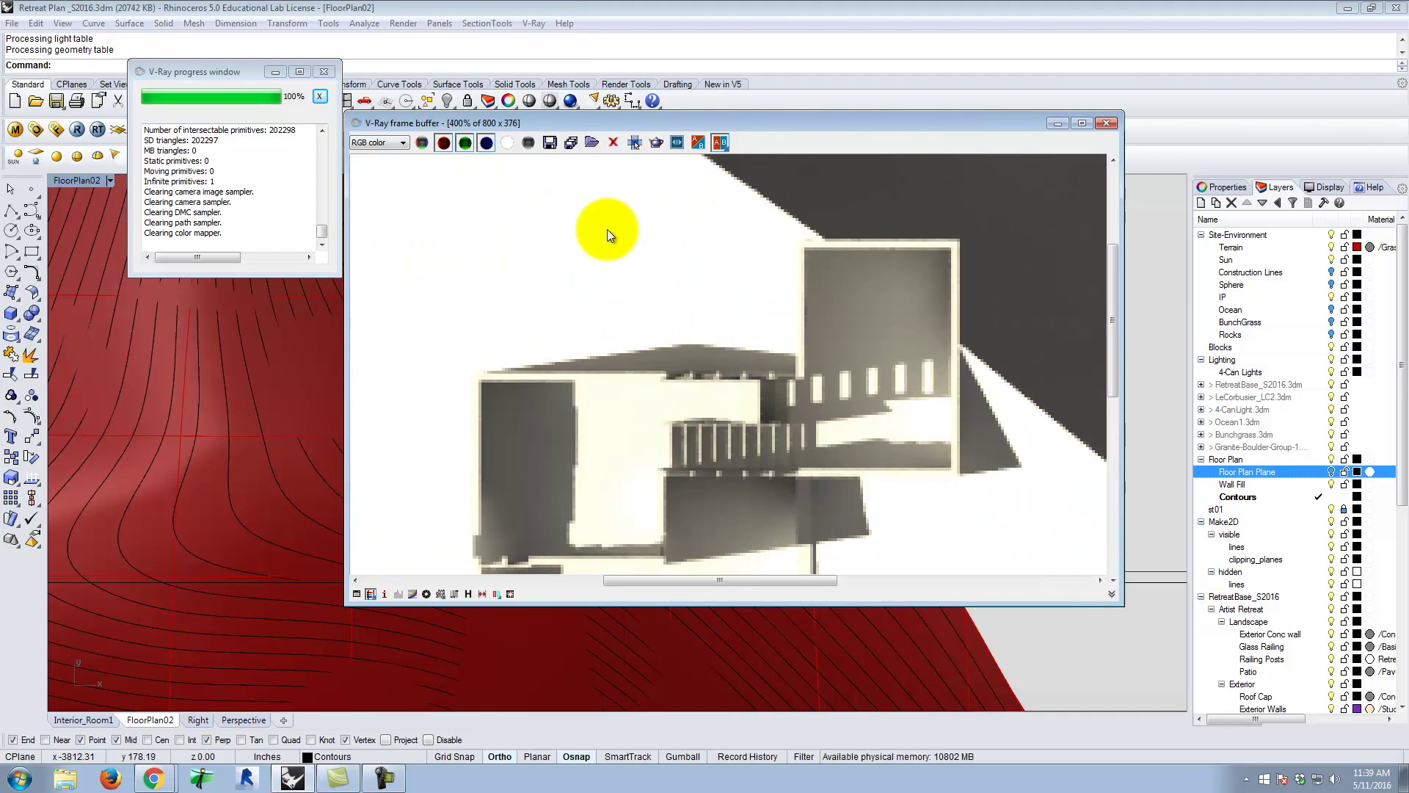
{"action": "scroll", "coordinate": [606, 231], "scroll_direction": "down", "scroll_amount": 1}
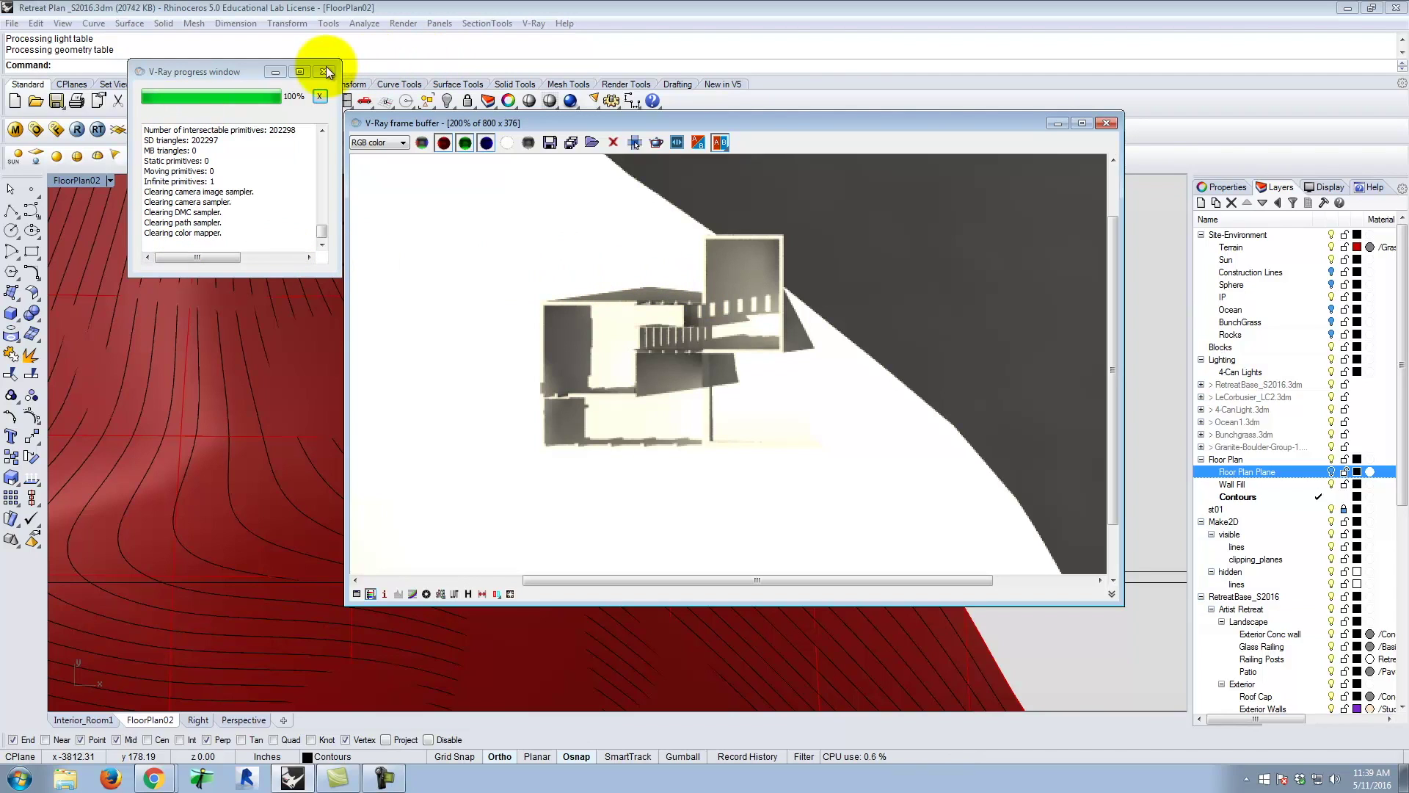
{"action": "left_click", "coordinate": [275, 73]}
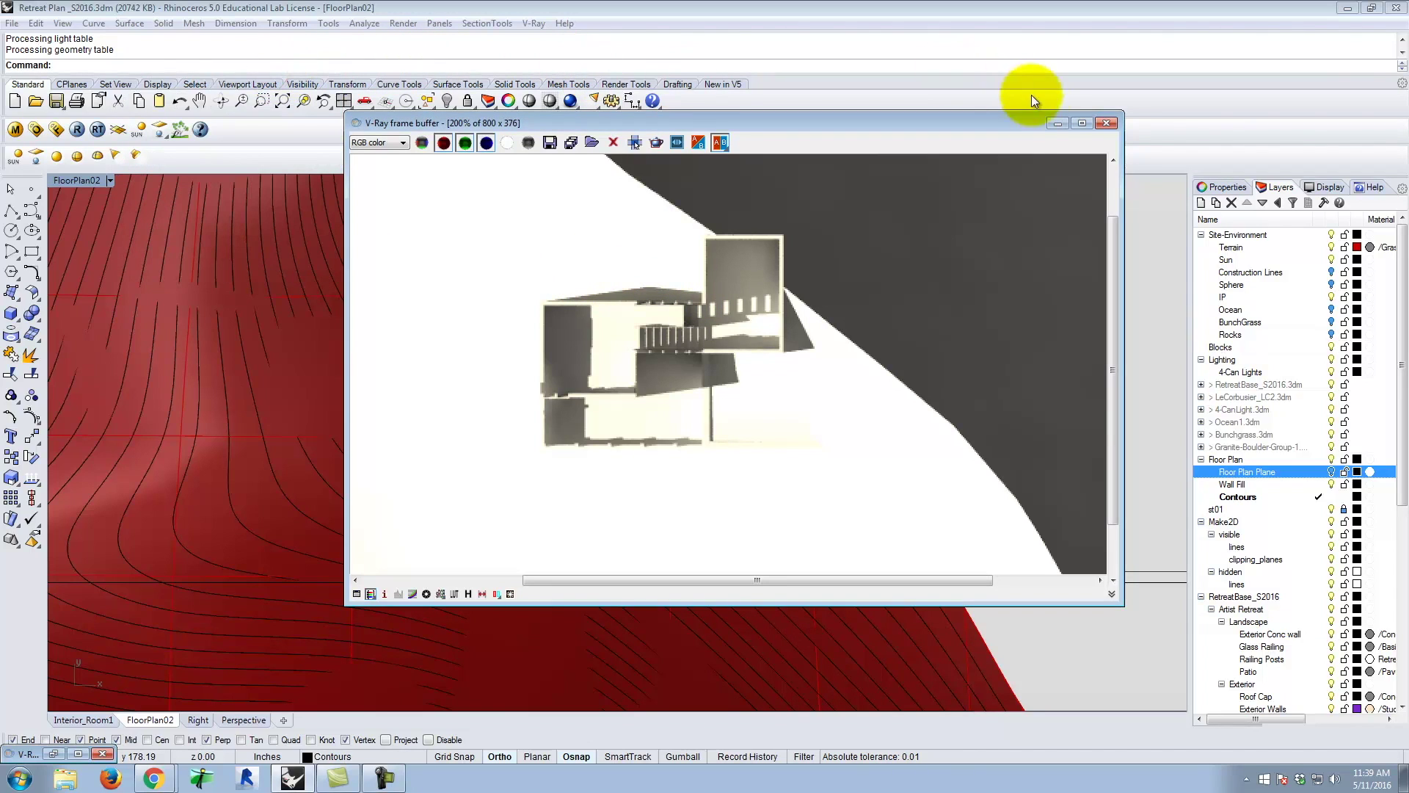
{"action": "left_click", "coordinate": [1106, 122]}
- Show all hidden objects again and return to the four-viewport layout
{"action": "key", "text": "s"}
{"action": "key", "text": "w"}
{"action": "key", "text": "Return"}
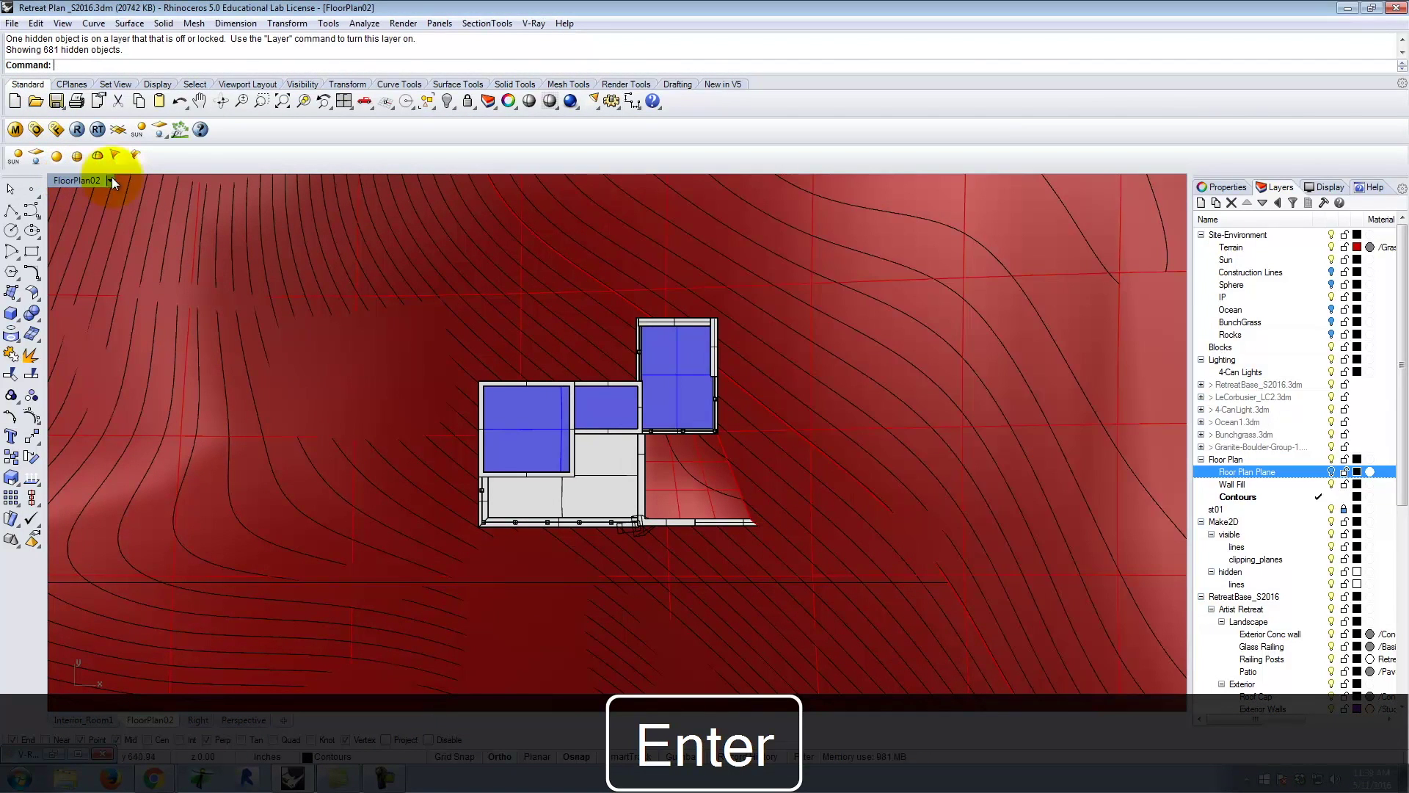
{"action": "double_click", "coordinate": [74, 180]}
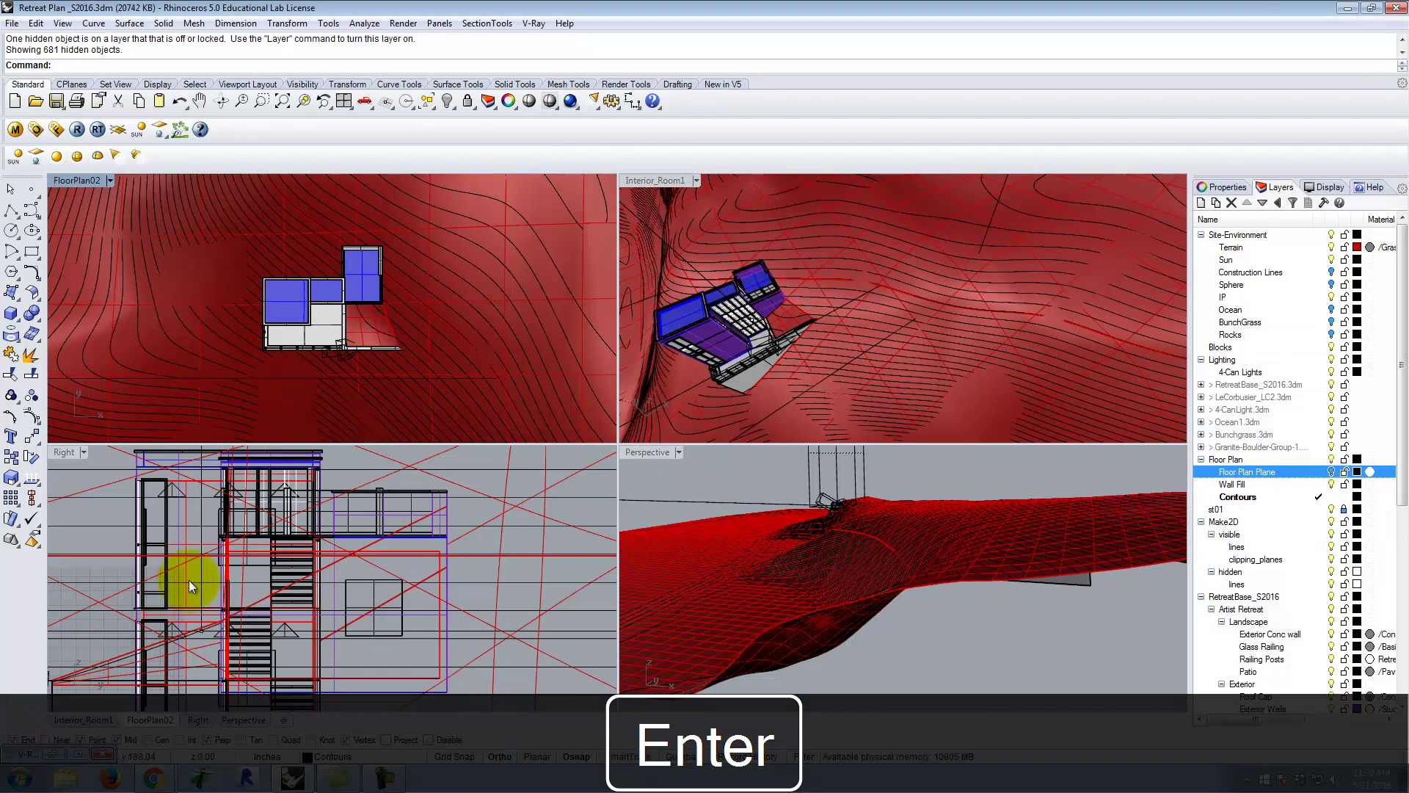
- Reselect the terrain and all house geometry above the floor plan cut line in the Right viewport
{"action": "scroll", "coordinate": [276, 615], "scroll_direction": "down", "scroll_amount": 5}
{"action": "left_click_drag", "start_coordinate": [423, 541], "coordinate": [229, 602]}
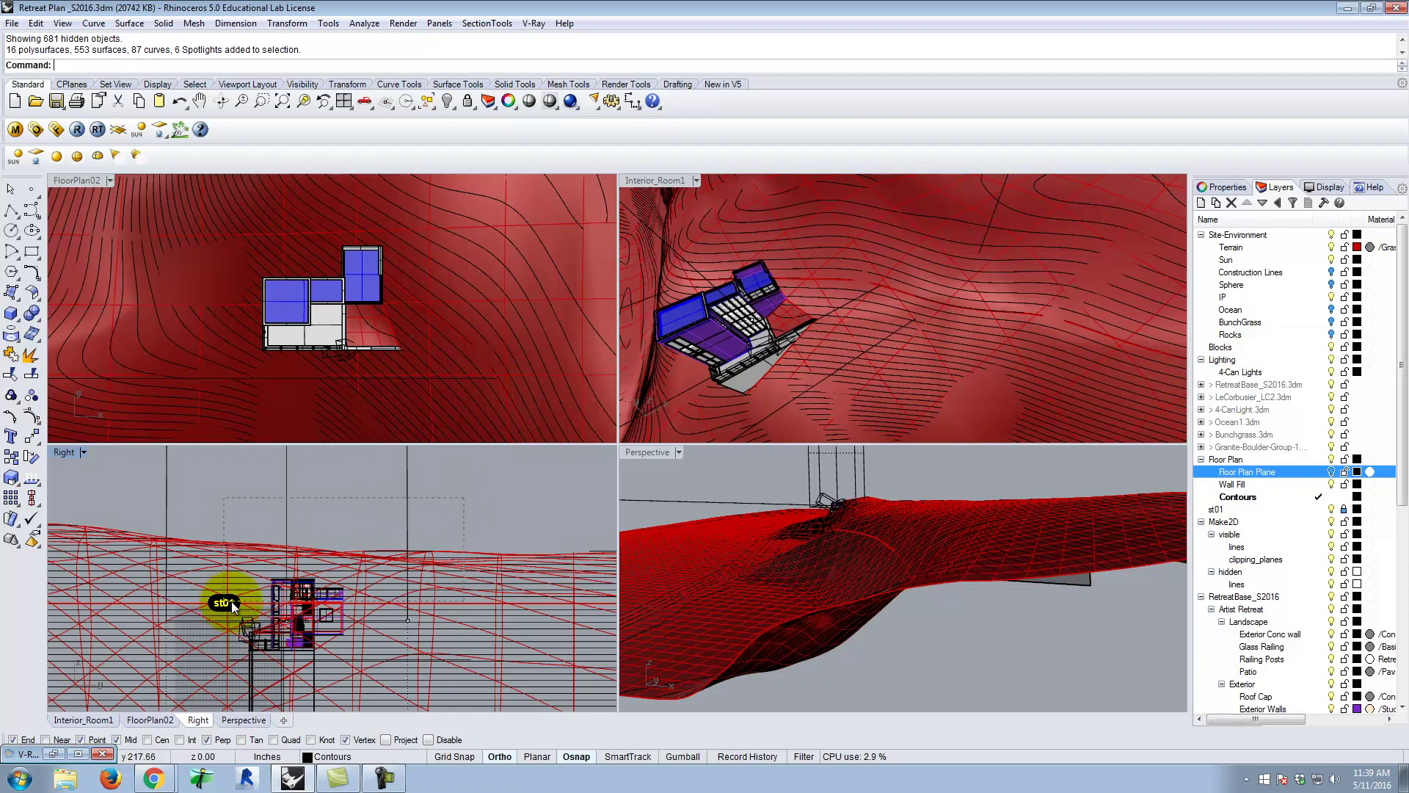
{"action": "scroll", "coordinate": [333, 615], "scroll_direction": "up", "scroll_amount": 6}
{"action": "scroll", "coordinate": [483, 608], "scroll_direction": "down", "scroll_amount": 5}
{"action": "left_click_drag", "start_coordinate": [447, 456], "coordinate": [219, 591]}
{"action": "scroll", "coordinate": [374, 598], "scroll_direction": "up", "scroll_amount": 5}
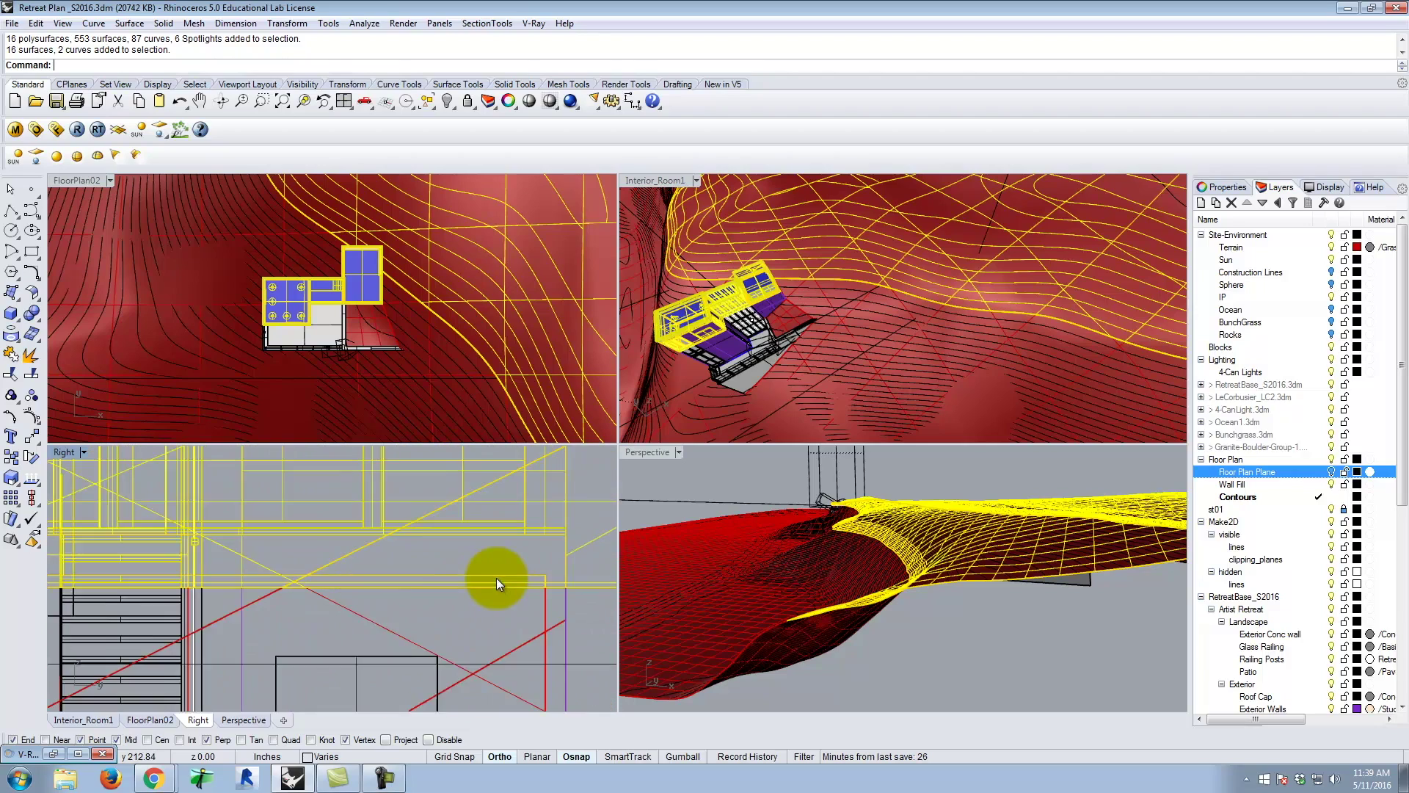
{"action": "scroll", "coordinate": [280, 580], "scroll_direction": "down", "scroll_amount": 6}
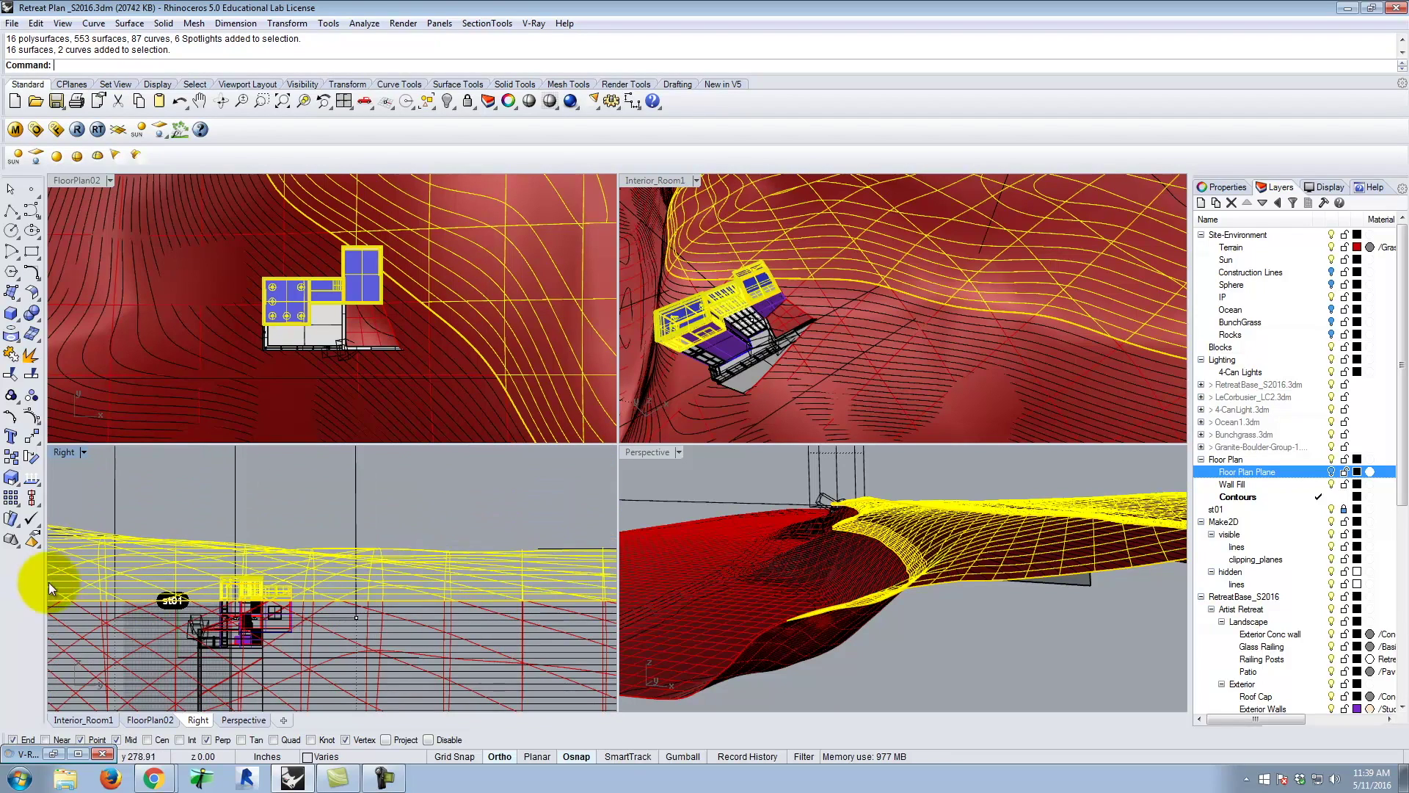
{"action": "scroll", "coordinate": [265, 576], "scroll_direction": "up", "scroll_amount": 4}
{"action": "right_click_drag", "start_coordinate": [209, 570], "coordinate": [406, 595]}
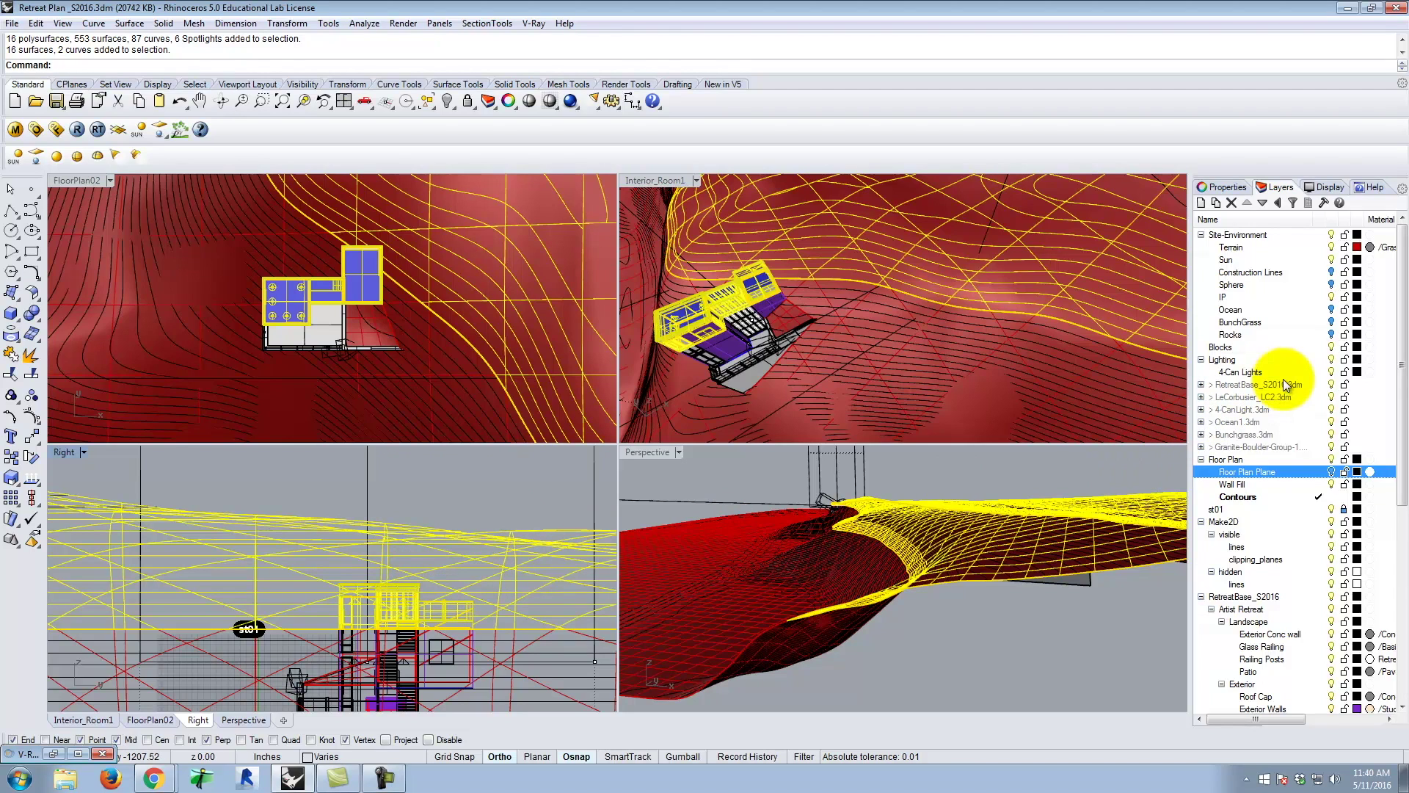
- Turn off the Glass Railing layer and both Window Glass layers so the glass drops out of the selection
{"action": "left_click_drag", "start_coordinate": [1402, 386], "coordinate": [1404, 514]}
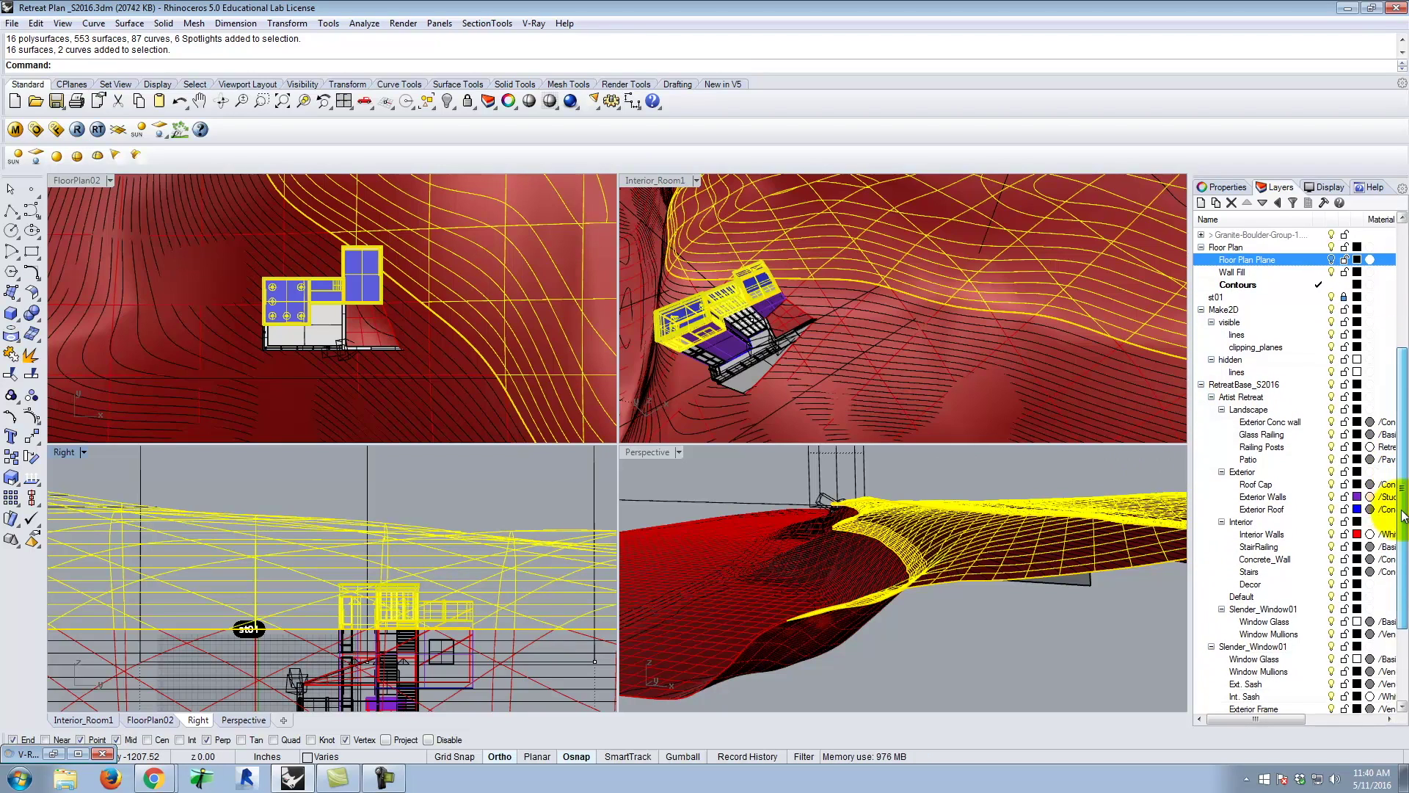
{"action": "left_click", "coordinate": [1328, 434]}
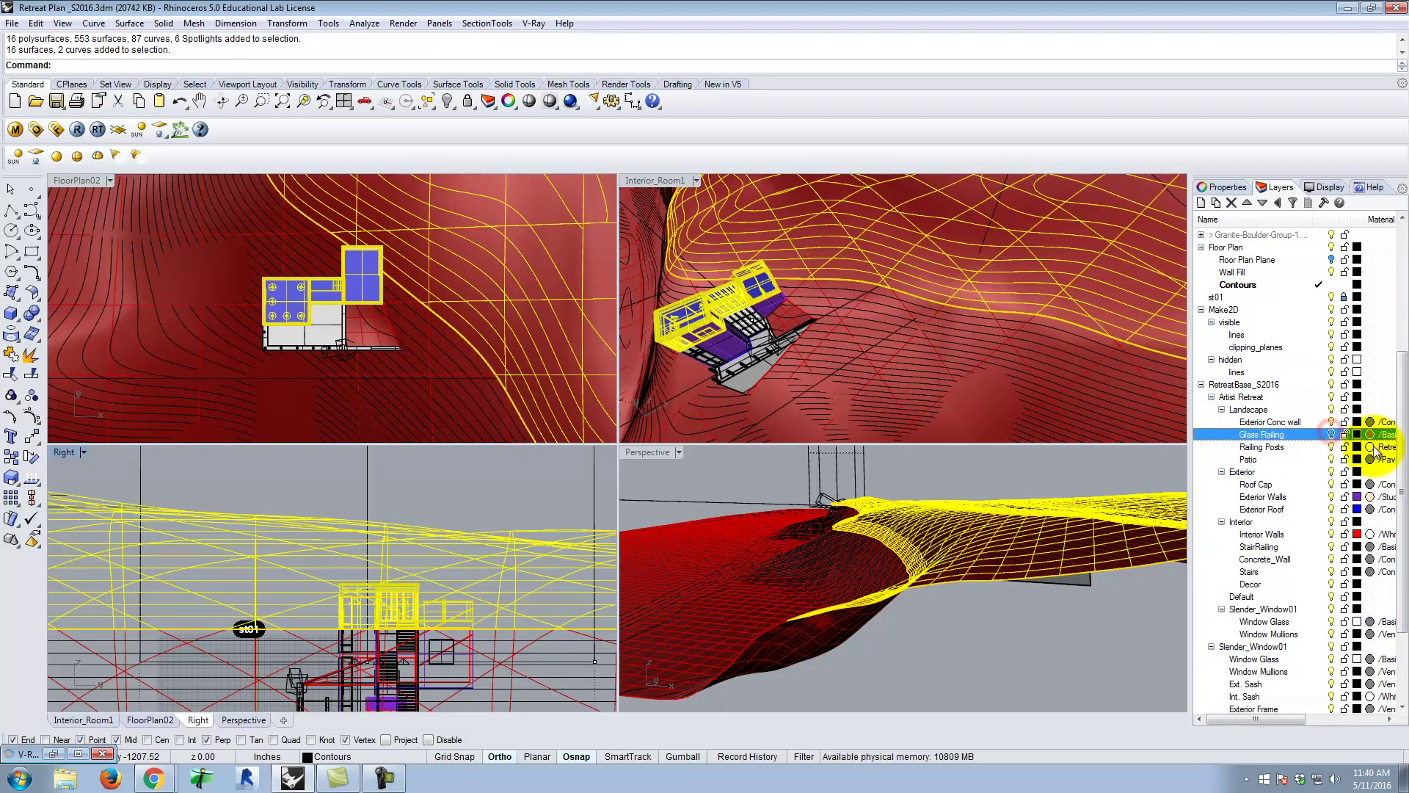
{"action": "left_click_drag", "start_coordinate": [1403, 396], "coordinate": [1403, 434]}
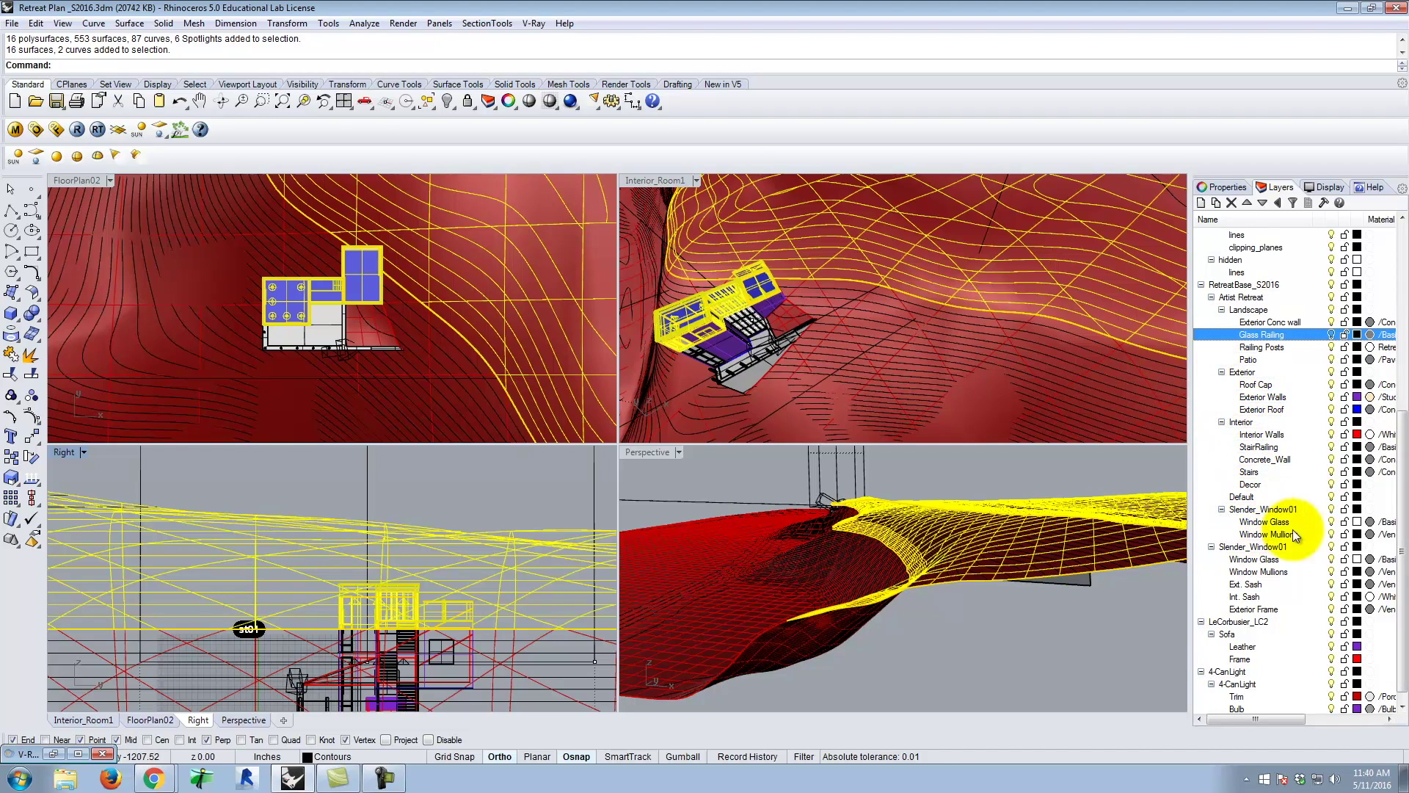
{"action": "left_click", "coordinate": [1334, 522]}
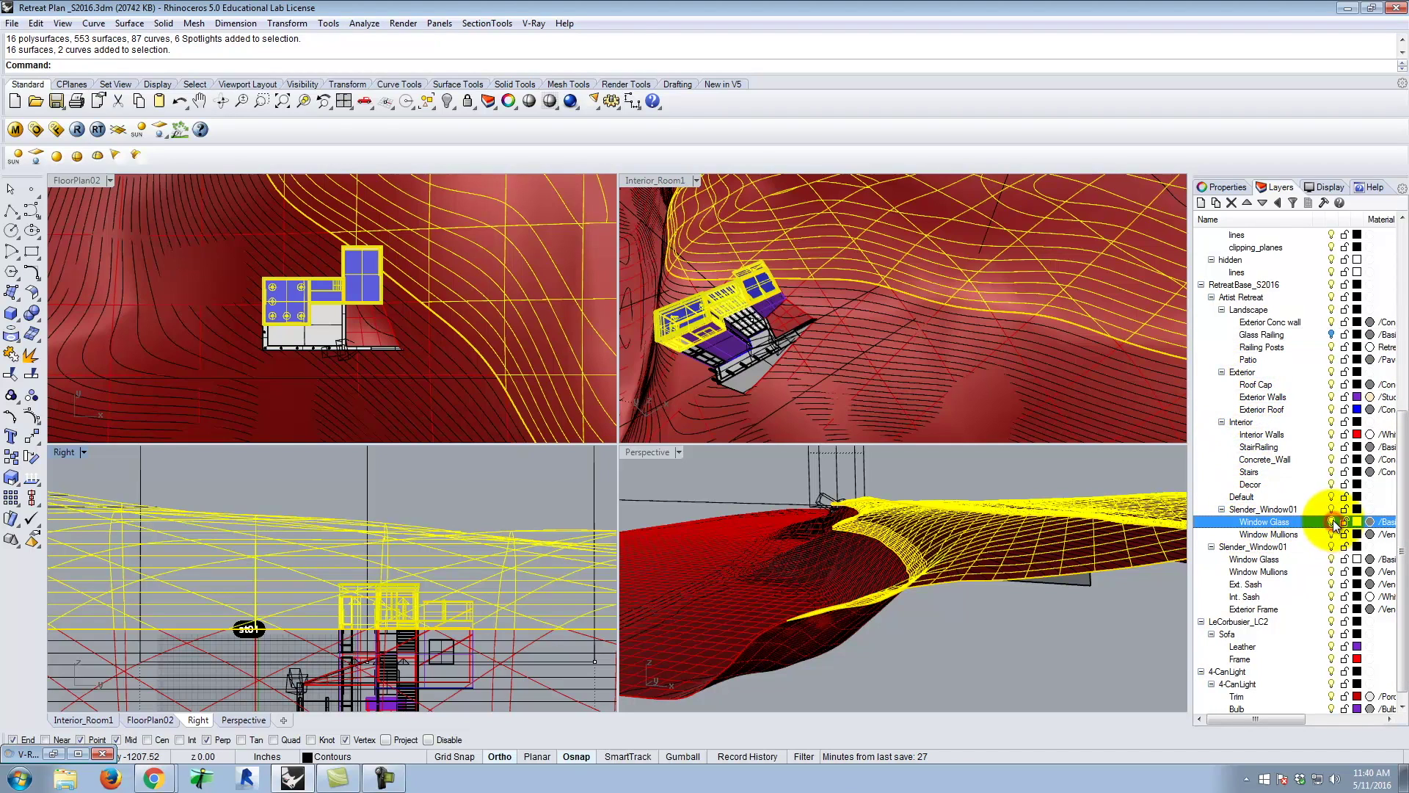
{"action": "left_click", "coordinate": [1334, 564]}
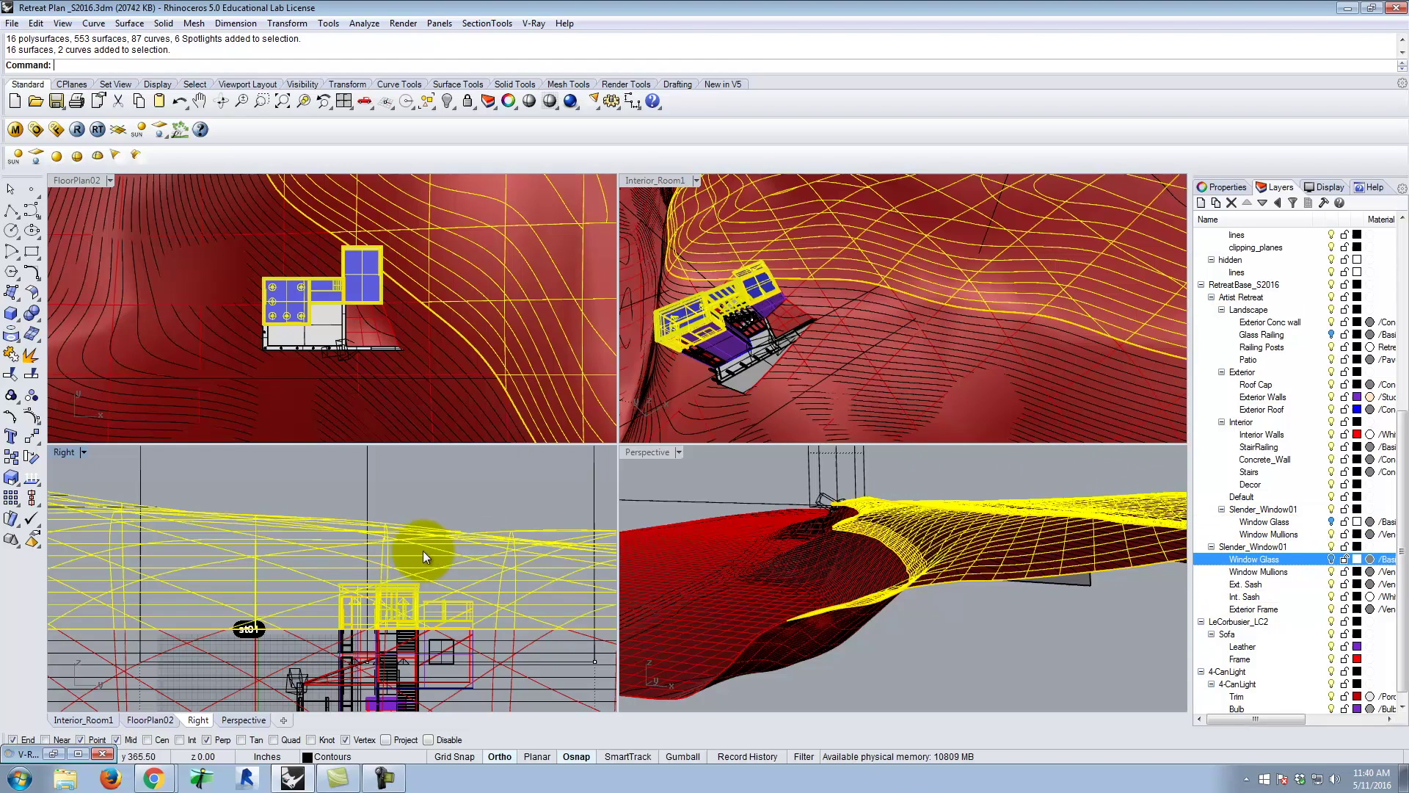
- Import the cThru material into the V-Ray material editor from the Special Materials folder of the V-Ray Materials library
{"action": "left_click", "coordinate": [14, 130]}
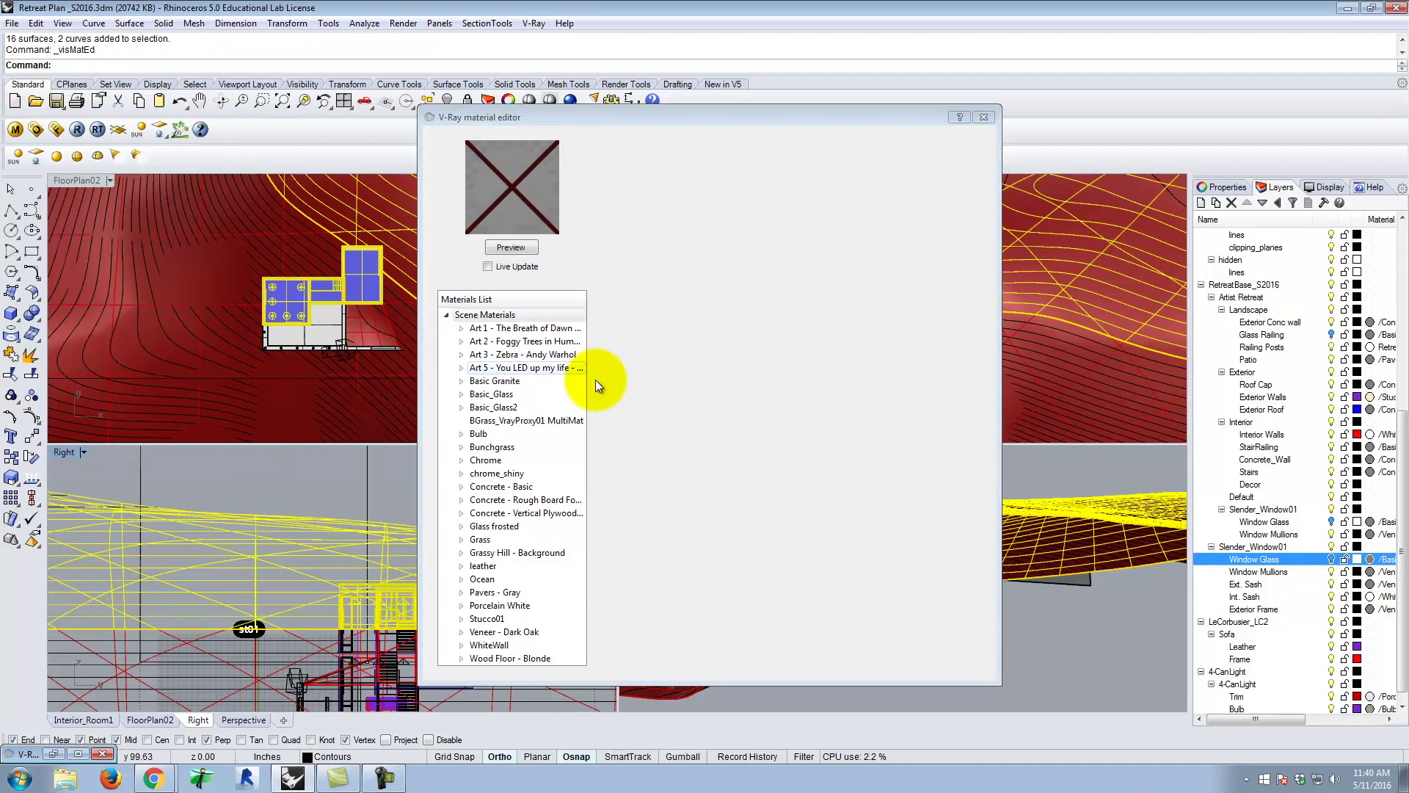
{"action": "right_click", "coordinate": [482, 316]}
{"action": "left_click", "coordinate": [536, 342]}
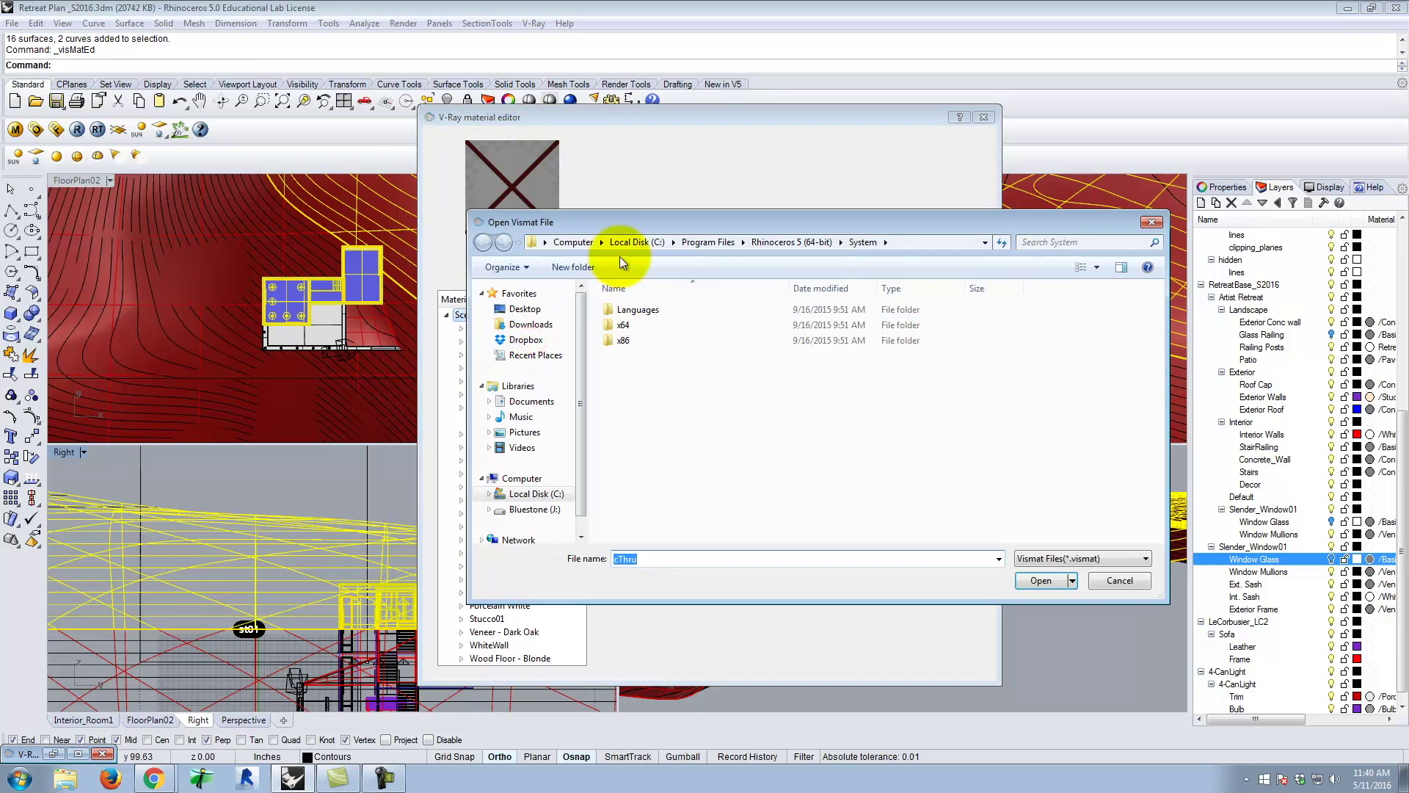
{"action": "left_click", "coordinate": [535, 509]}
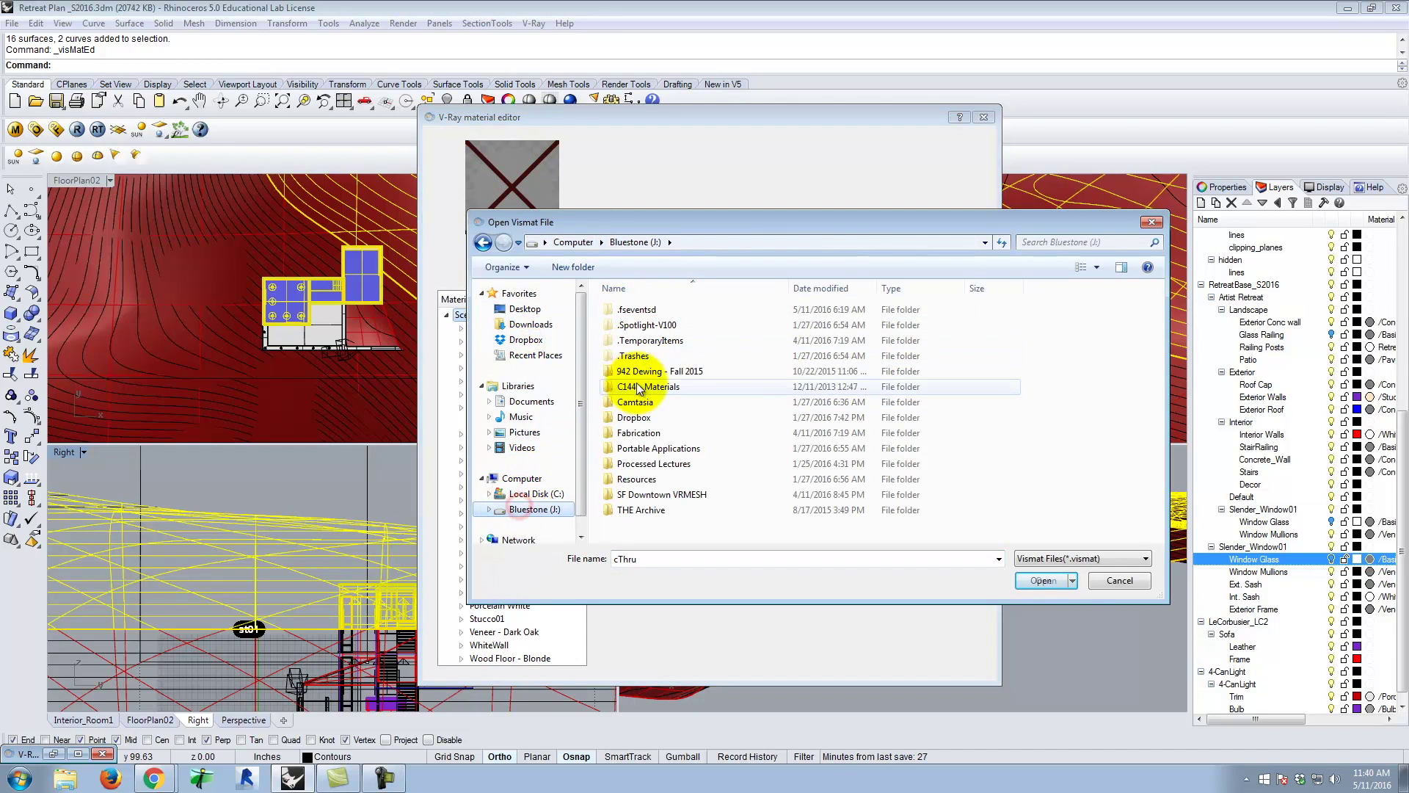
{"action": "double_click", "coordinate": [636, 479]}
{"action": "double_click", "coordinate": [637, 364]}
{"action": "double_click", "coordinate": [645, 340]}
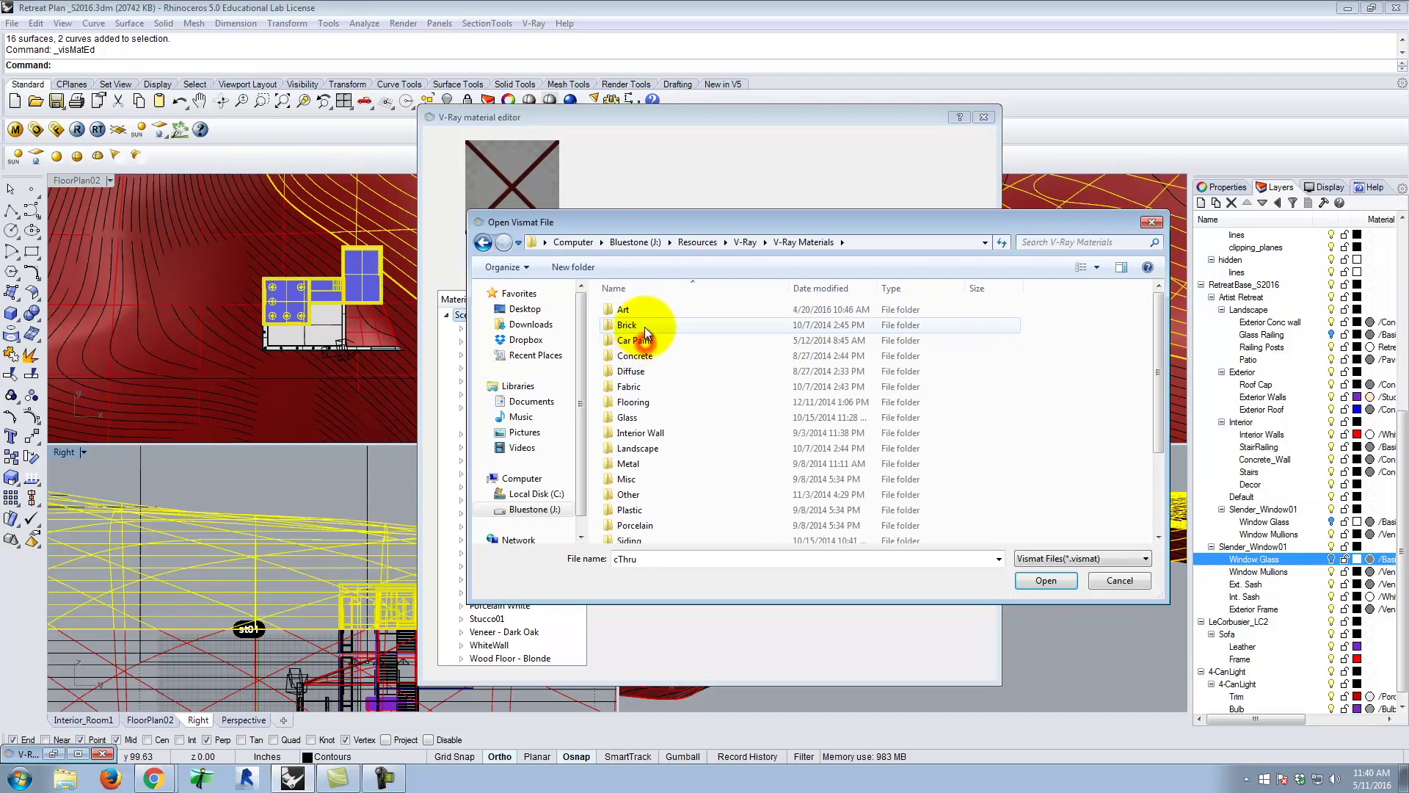
{"action": "scroll", "coordinate": [650, 496], "scroll_direction": "down", "scroll_amount": 2}
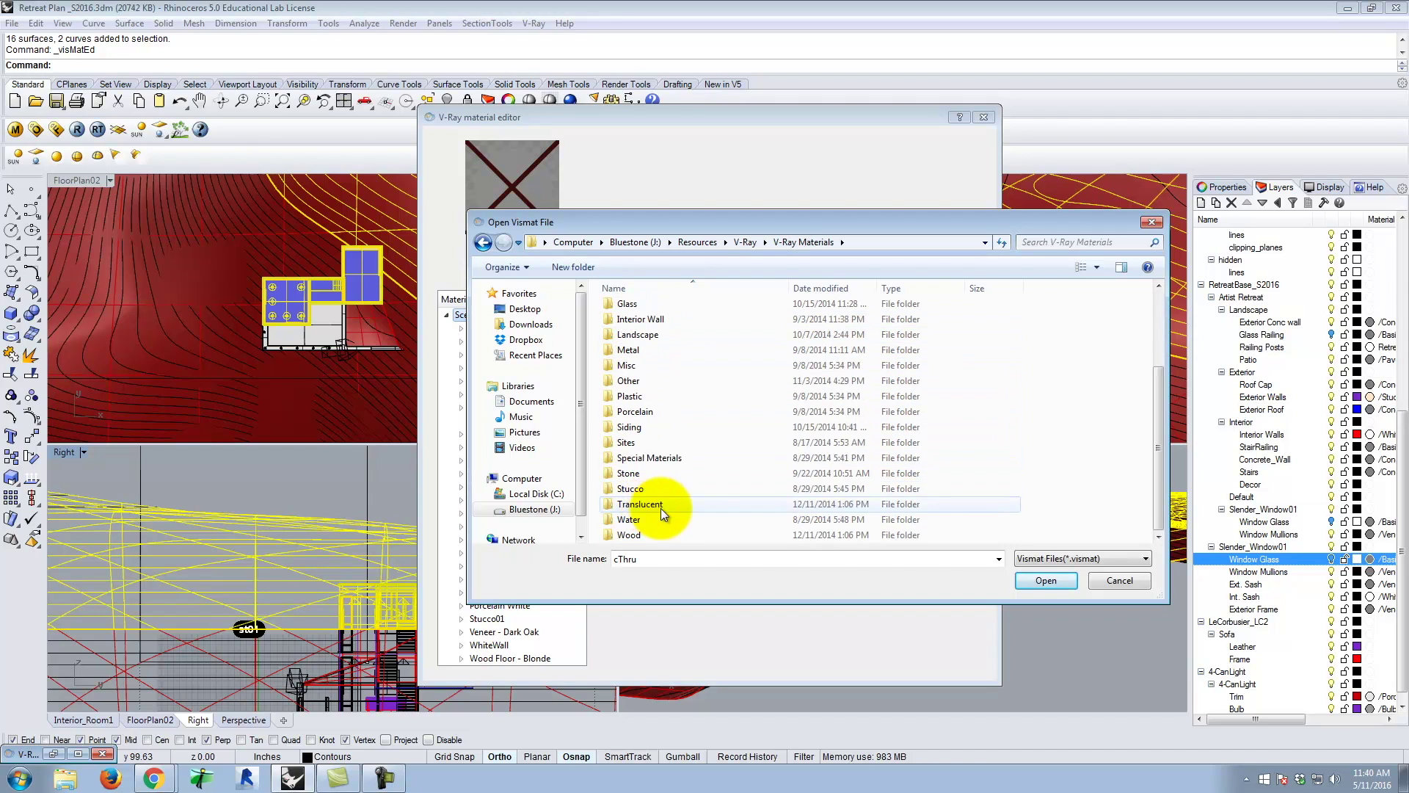
{"action": "double_click", "coordinate": [654, 460]}
{"action": "double_click", "coordinate": [630, 310]}
{"action": "double_click", "coordinate": [633, 312]}
{"action": "double_click", "coordinate": [635, 312]}
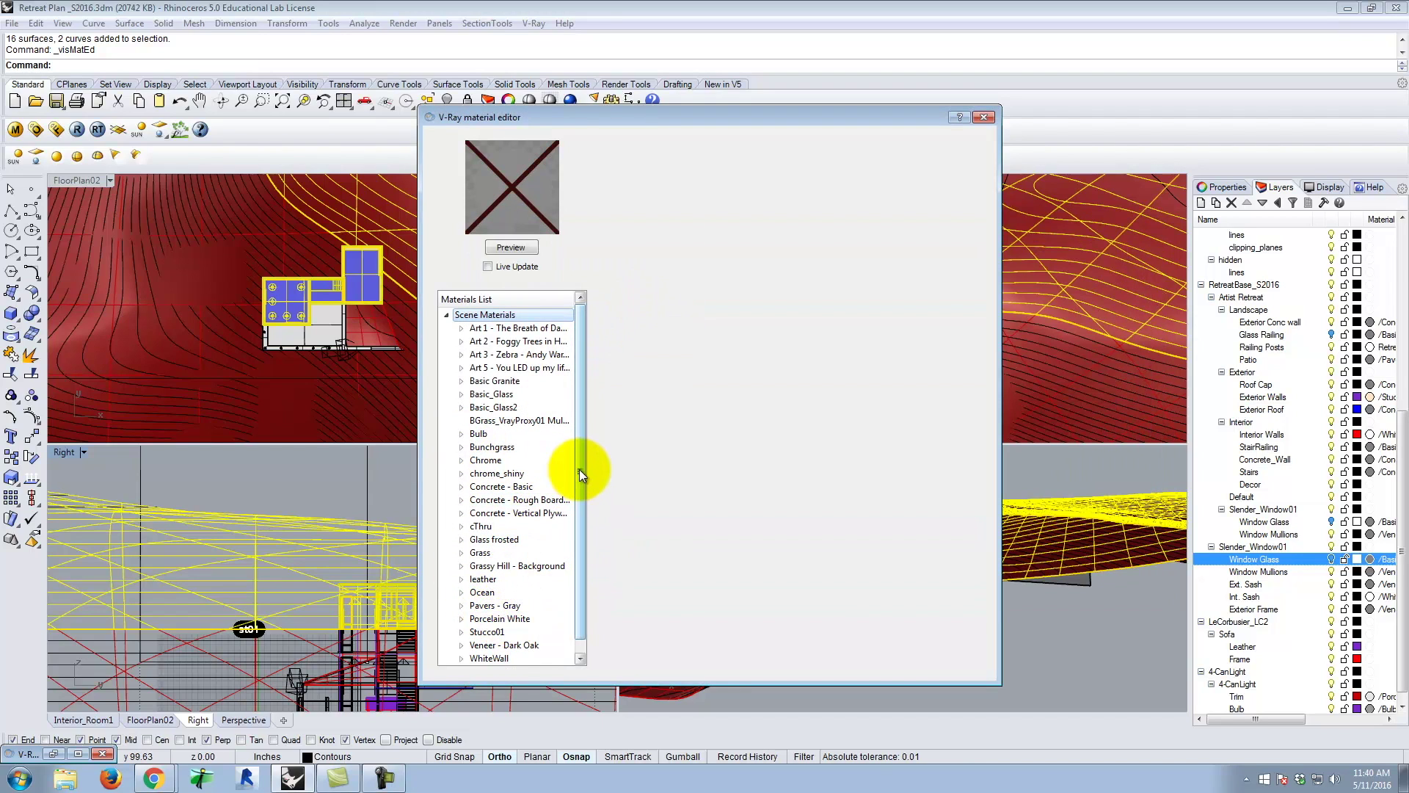
- Apply the cThru material to the selected geometry above the cut line, then close the material editor and clear the selection
{"action": "left_click_drag", "start_coordinate": [579, 469], "coordinate": [580, 480]}
{"action": "left_click", "coordinate": [484, 513]}
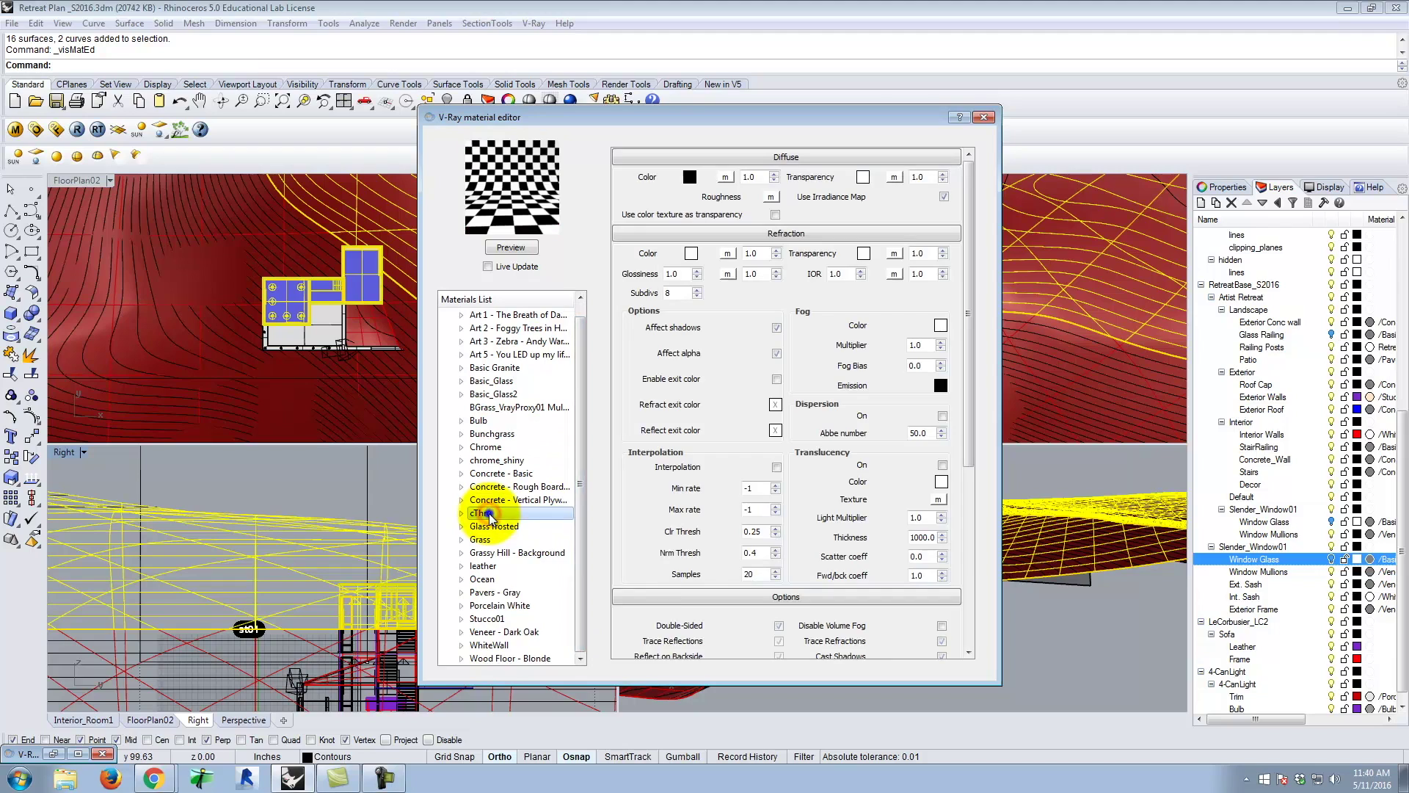
{"action": "right_click", "coordinate": [490, 516]}
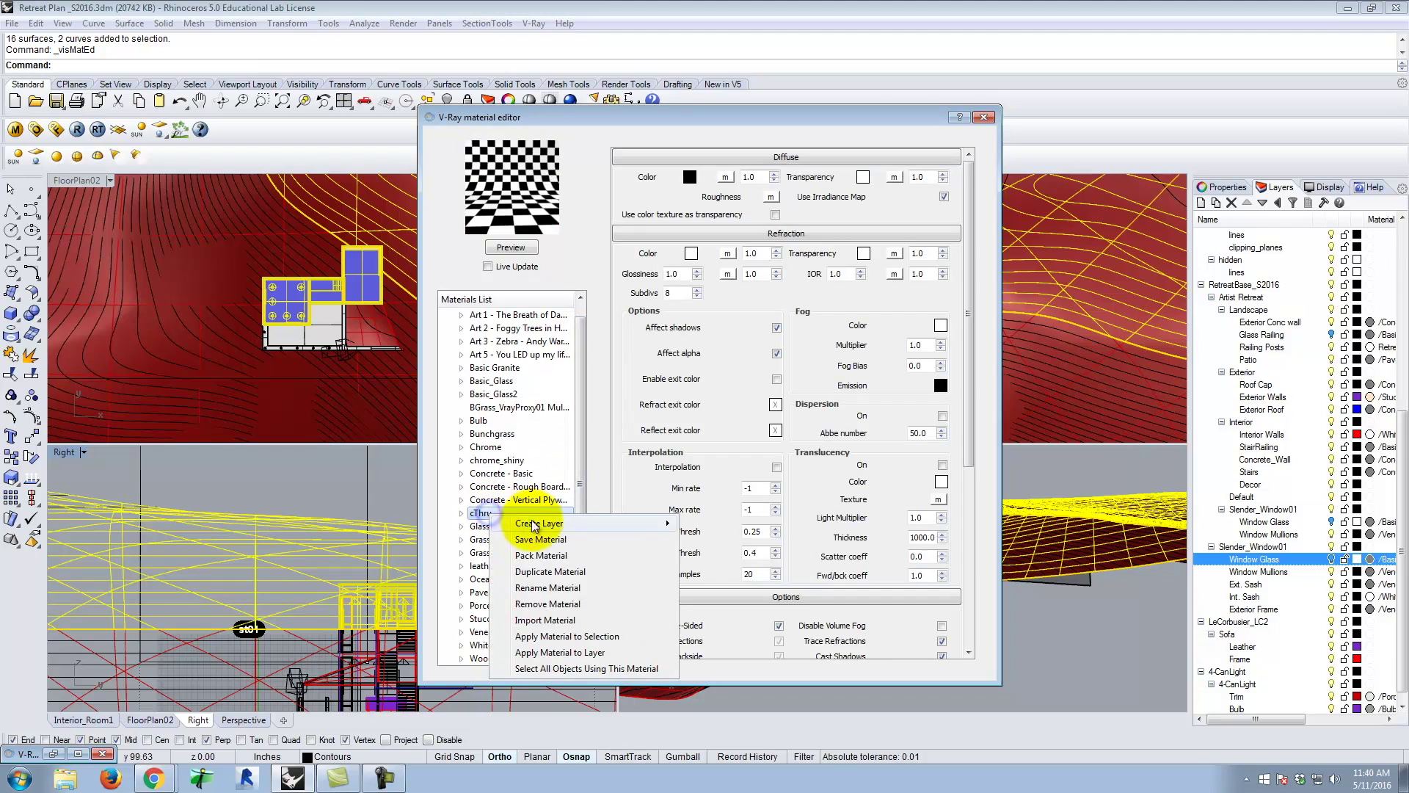
{"action": "left_click", "coordinate": [558, 636]}
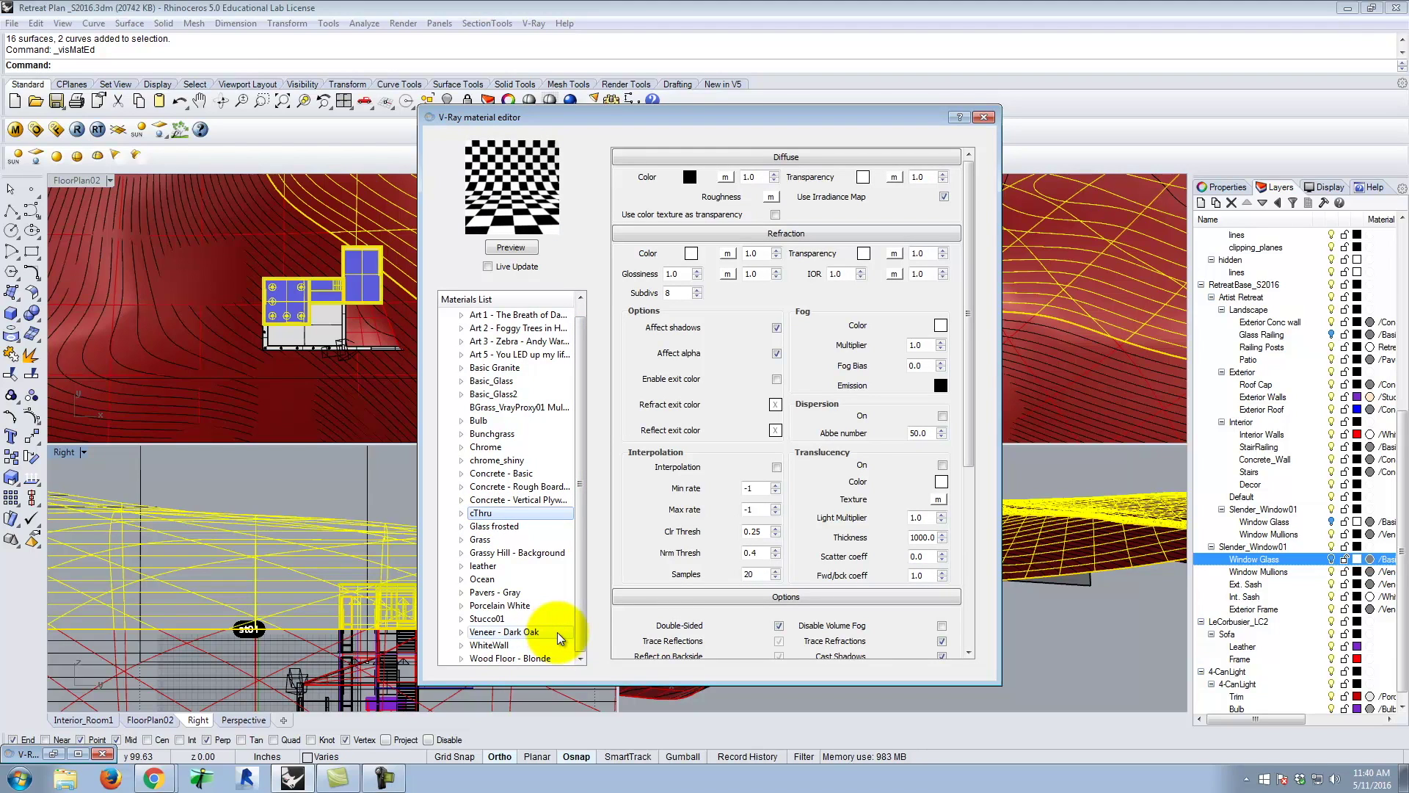
{"action": "left_click", "coordinate": [984, 117]}
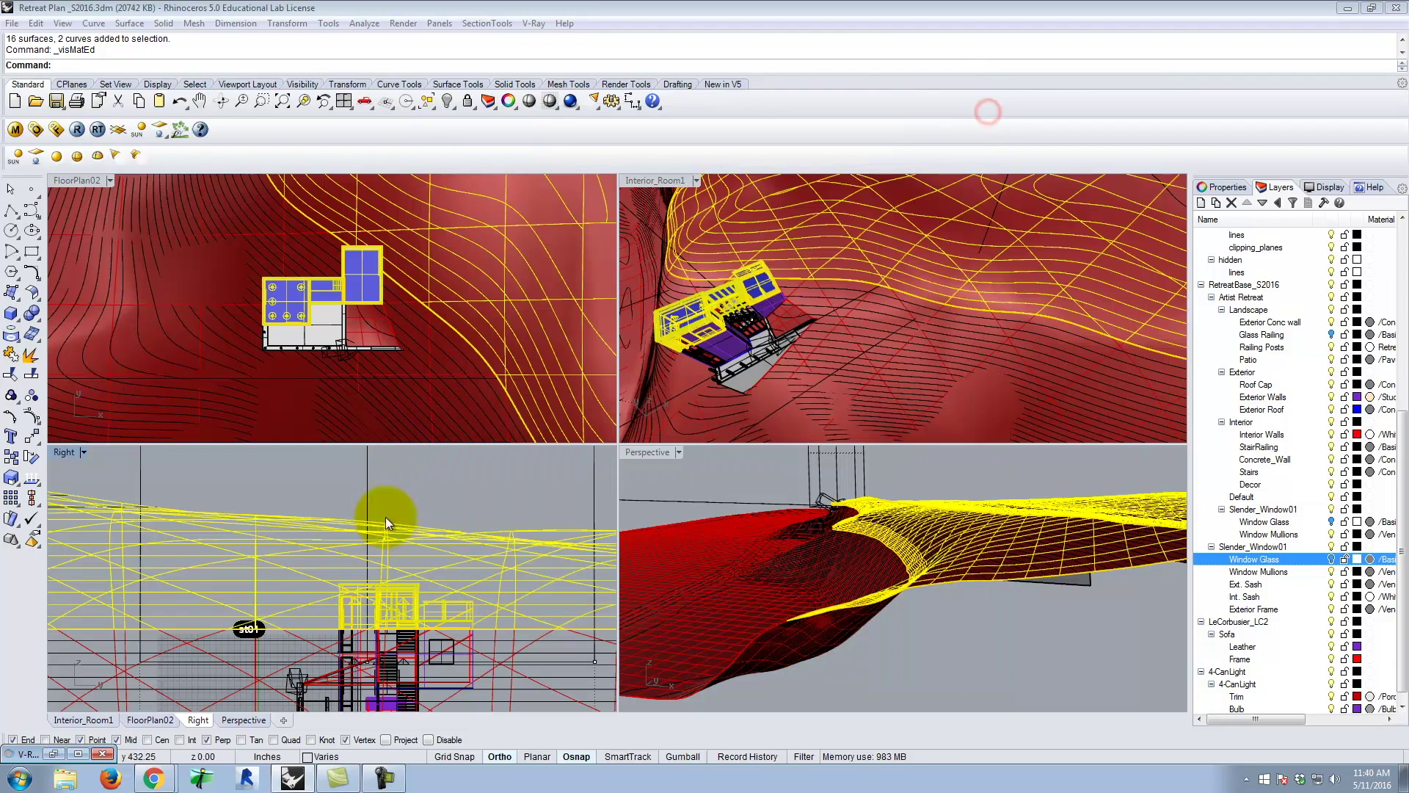
{"action": "left_click", "coordinate": [436, 490]}
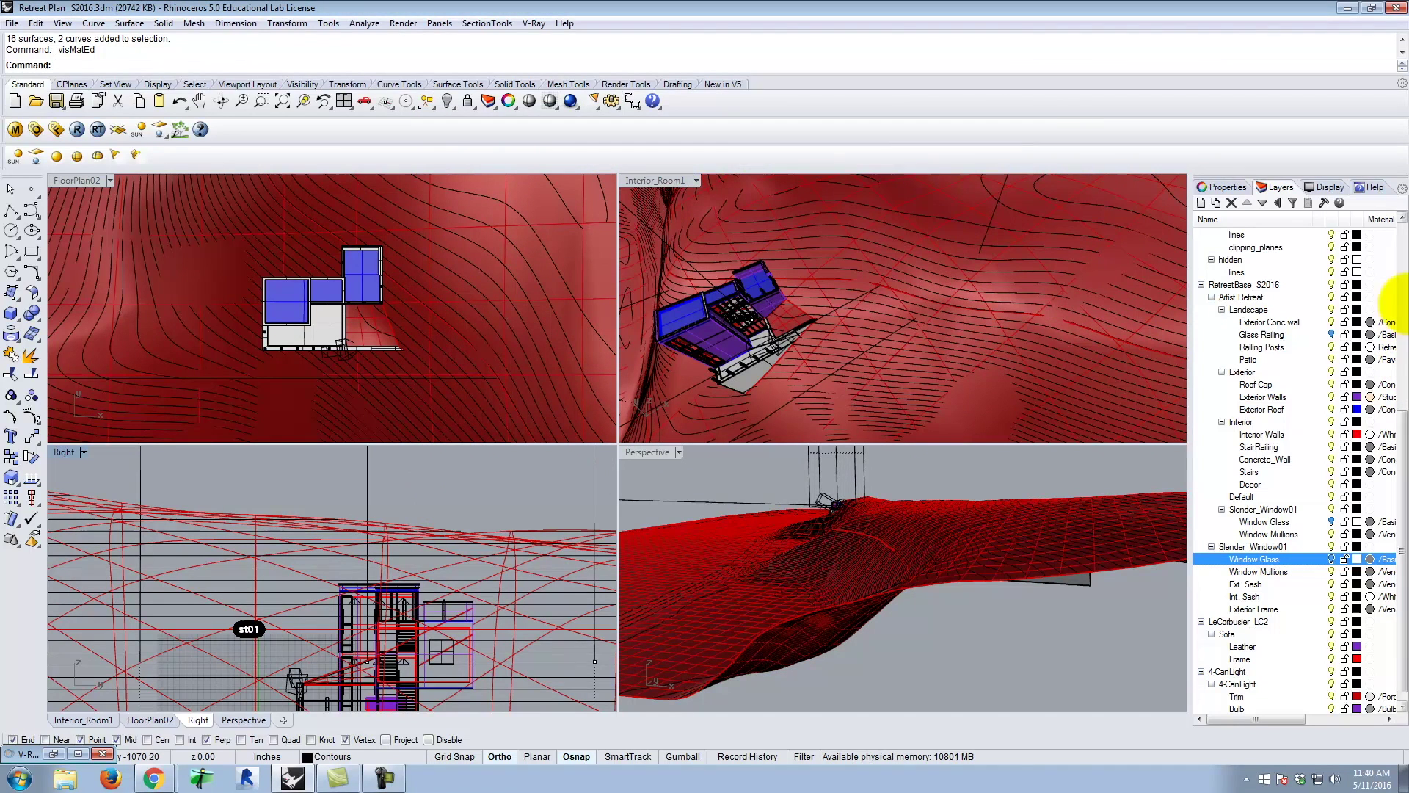
- Turn the two Window Glass layers and the Glass Railing layer back on and select all objects on them
{"action": "right_click", "coordinate": [1281, 559]}
{"action": "left_click", "coordinate": [1294, 469]}
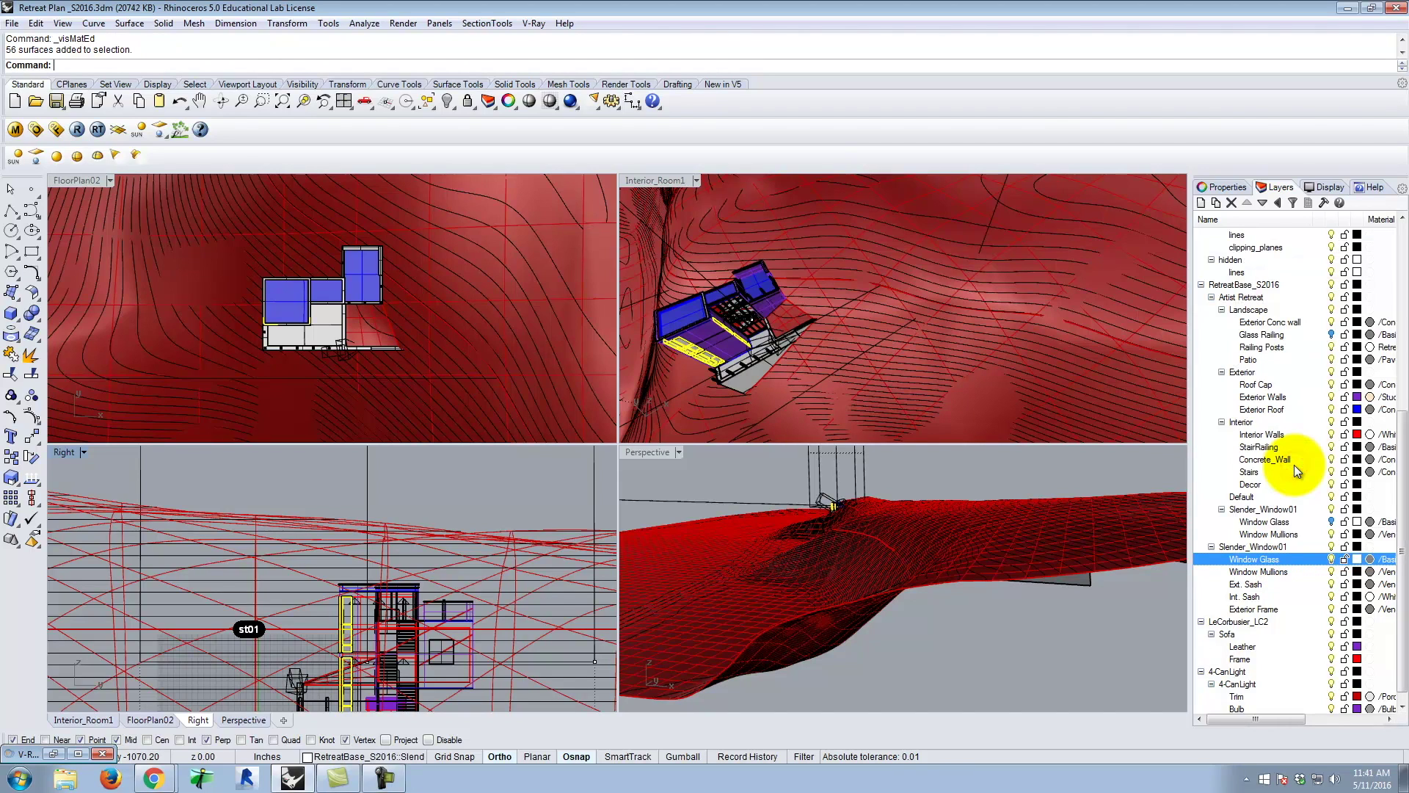
{"action": "left_click", "coordinate": [1277, 523]}
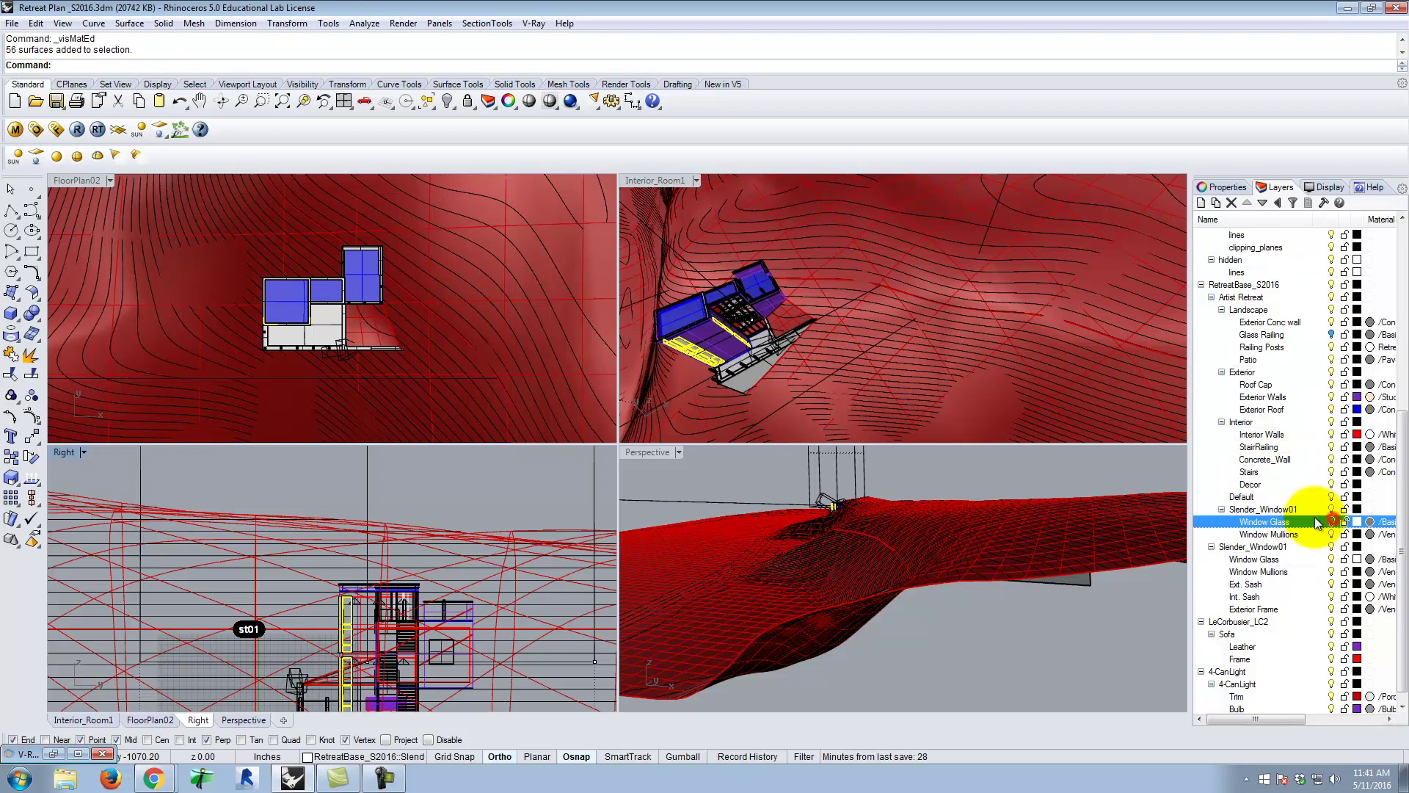
{"action": "right_click", "coordinate": [1279, 530]}
{"action": "left_click", "coordinate": [1291, 428]}
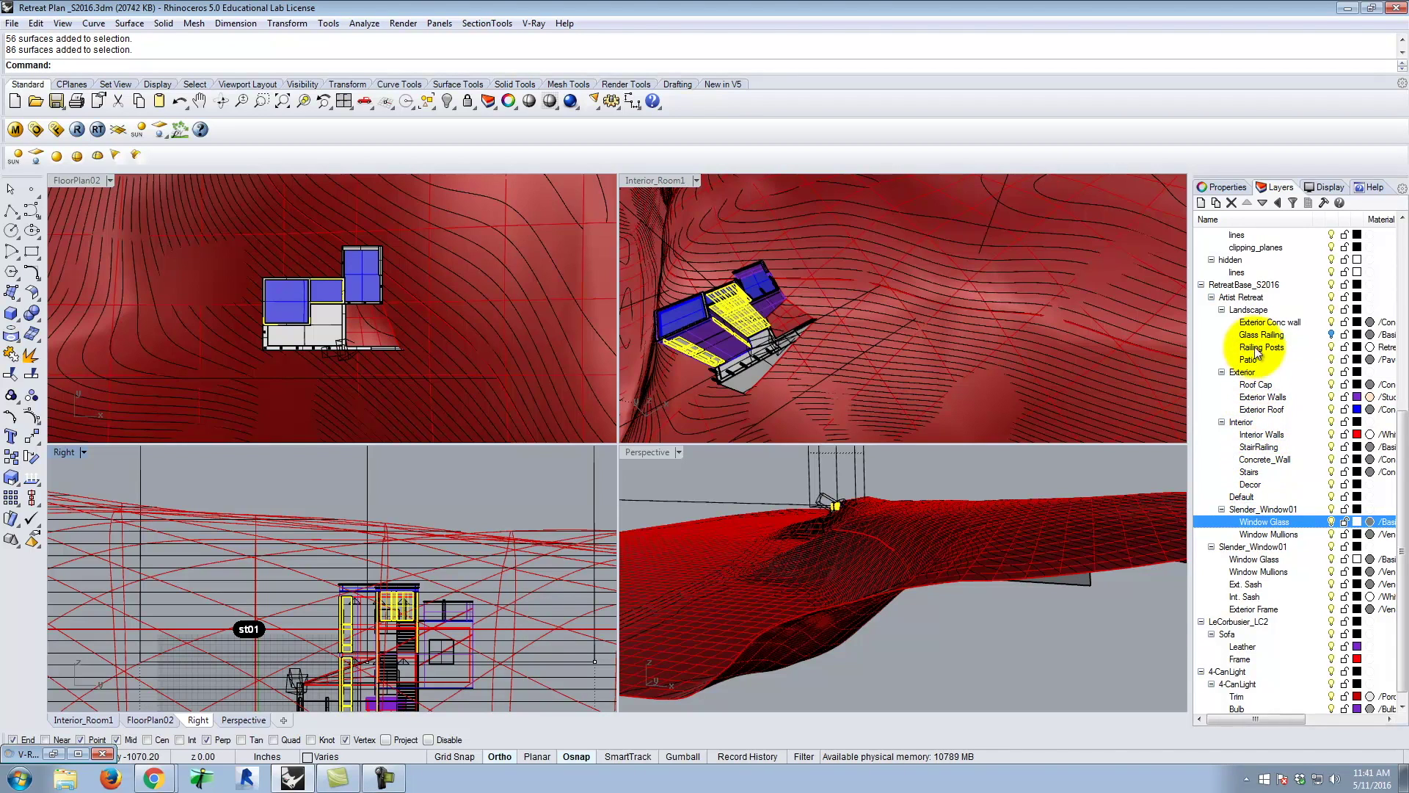
{"action": "left_click", "coordinate": [1314, 335]}
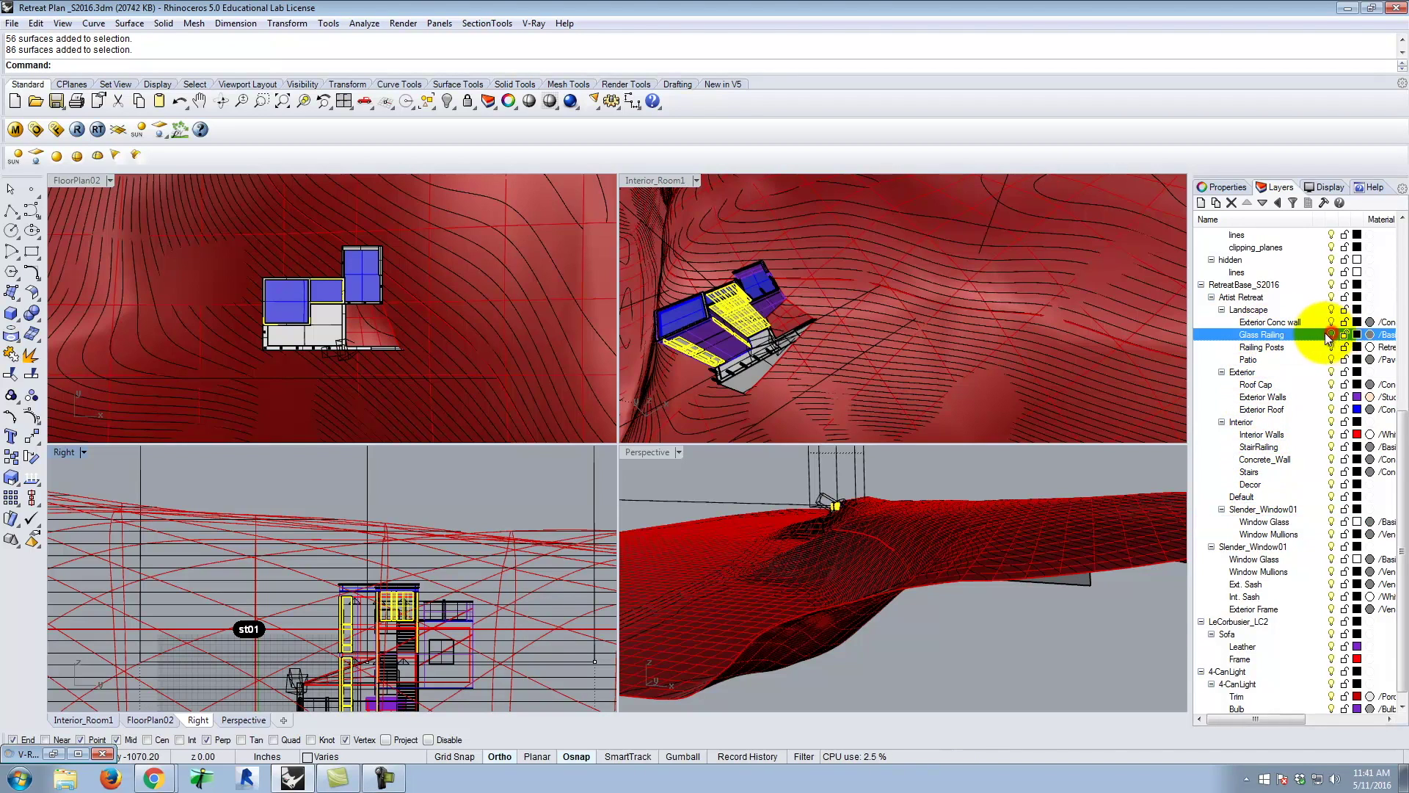
{"action": "right_click", "coordinate": [1274, 335]}
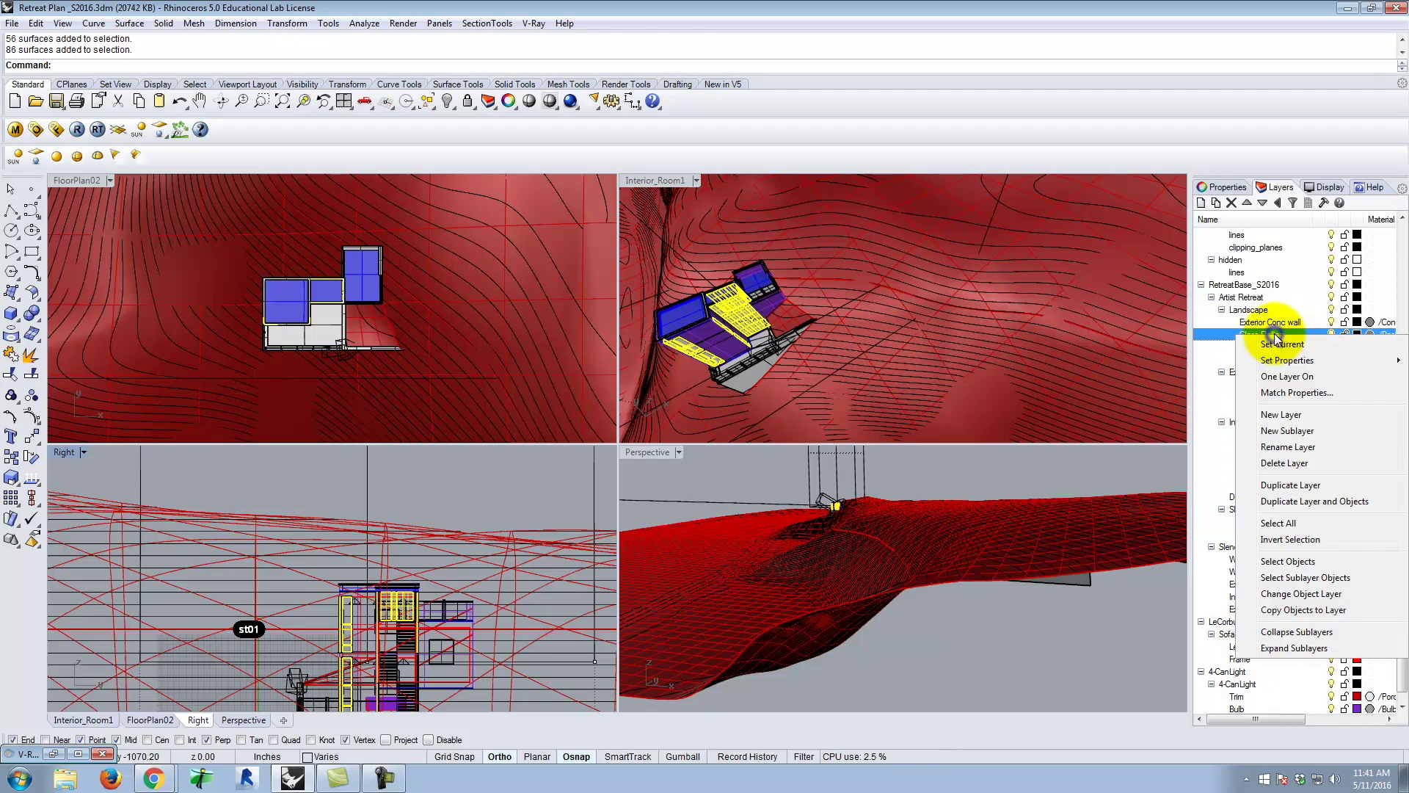
{"action": "left_click", "coordinate": [1294, 561]}
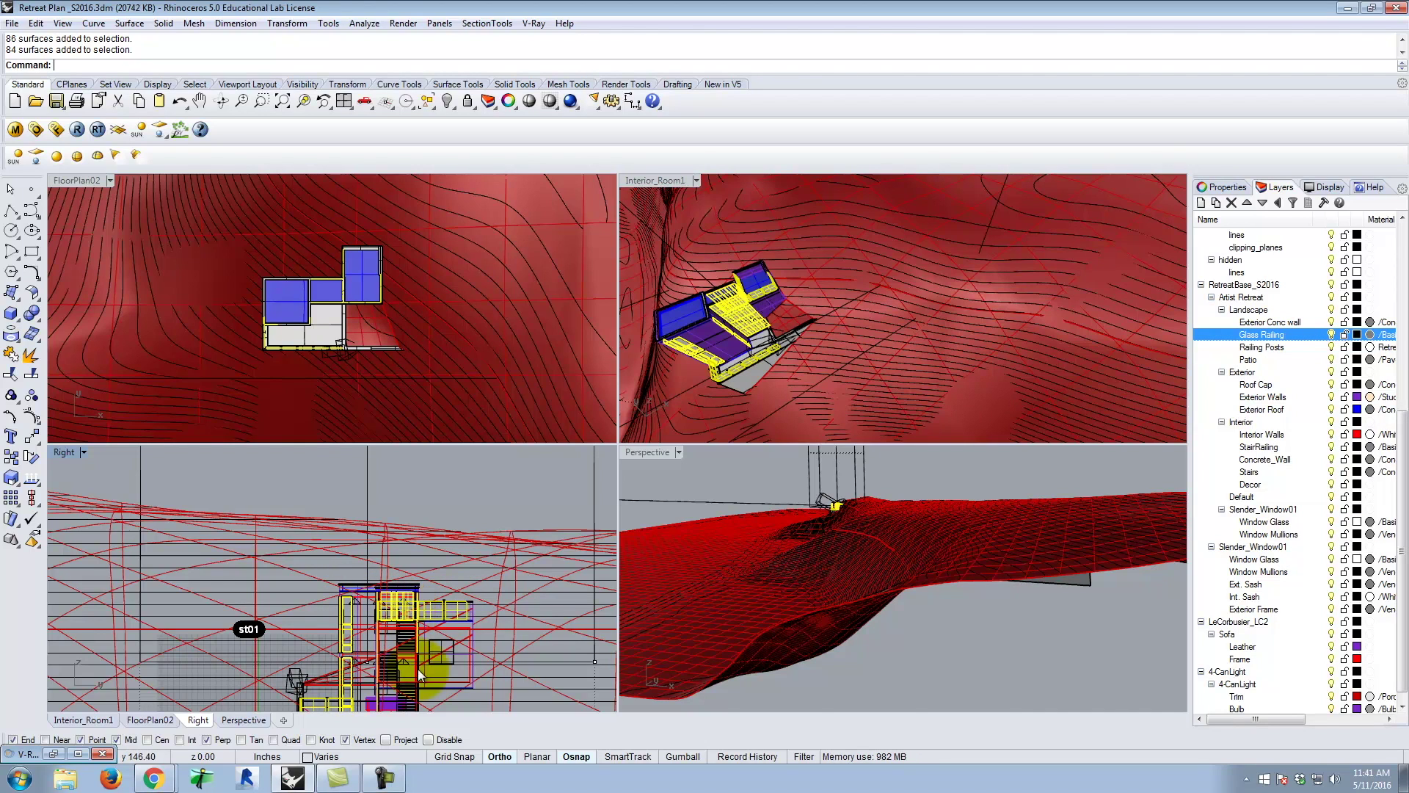
- Remove the glass surfaces below the floor plan cut line from the selection in the Right viewport
{"action": "scroll", "coordinate": [385, 703], "scroll_direction": "up", "scroll_amount": 4}
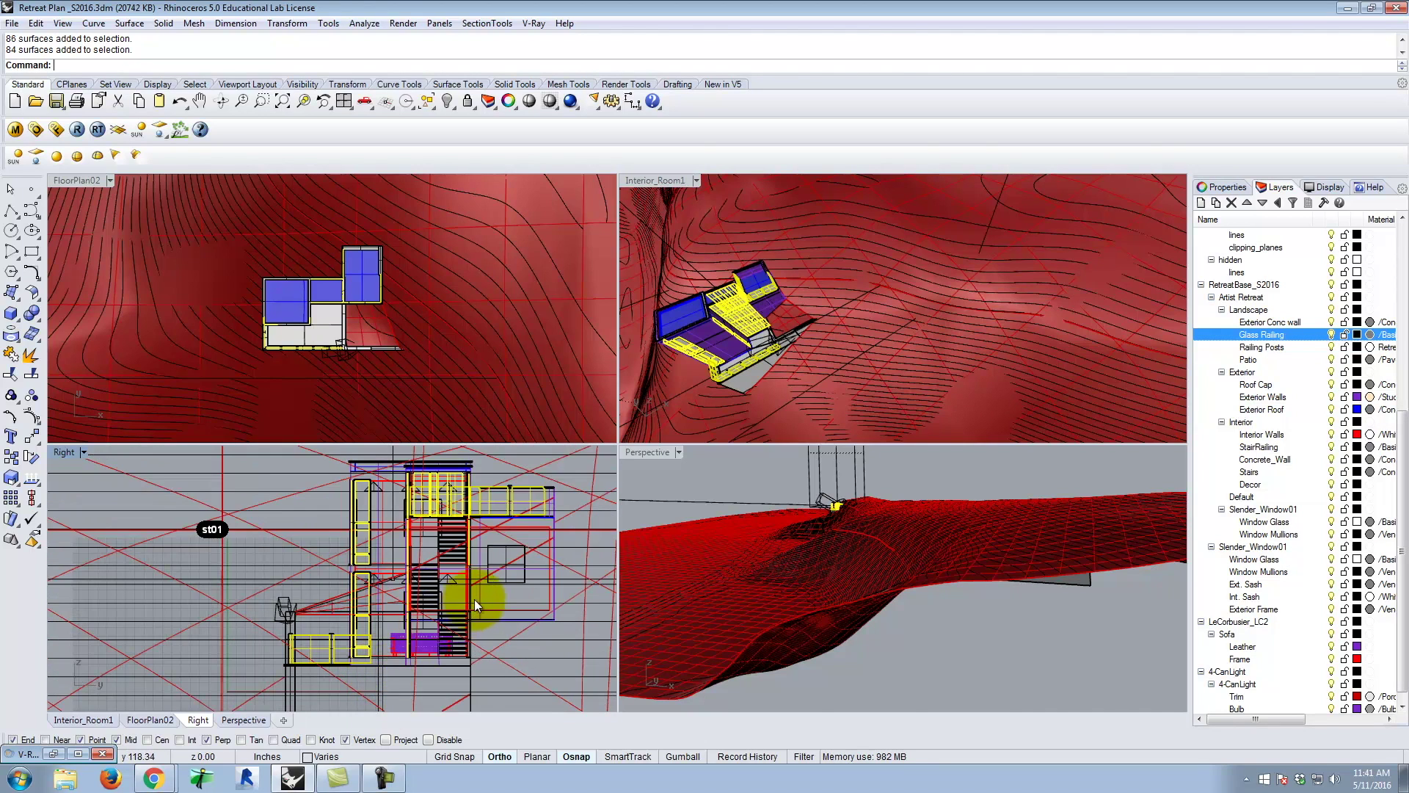
{"action": "scroll", "coordinate": [481, 599], "scroll_direction": "up", "scroll_amount": 1}
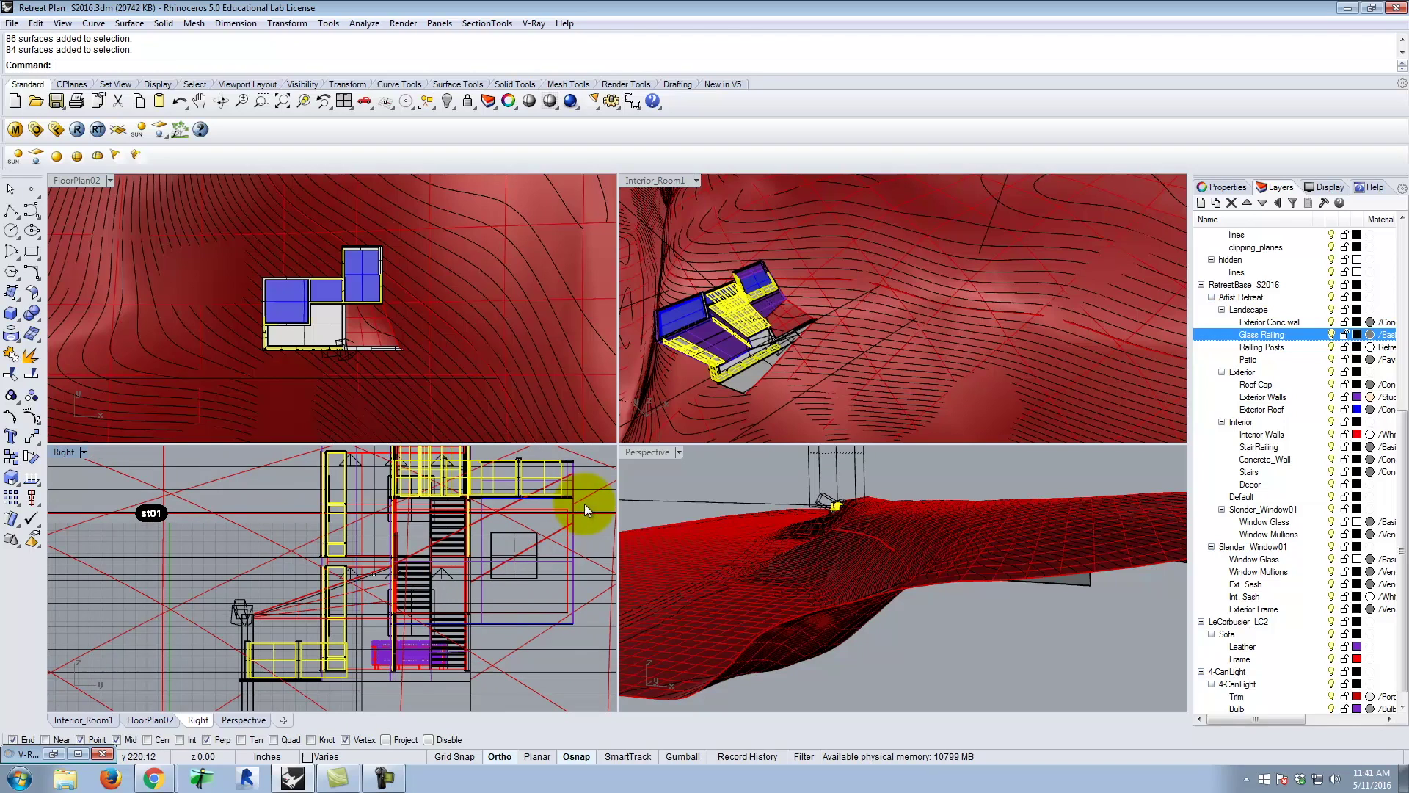
{"action": "left_click_drag", "start_coordinate": [588, 518], "coordinate": [457, 571]}
{"action": "key", "text": "ctrl+z"}
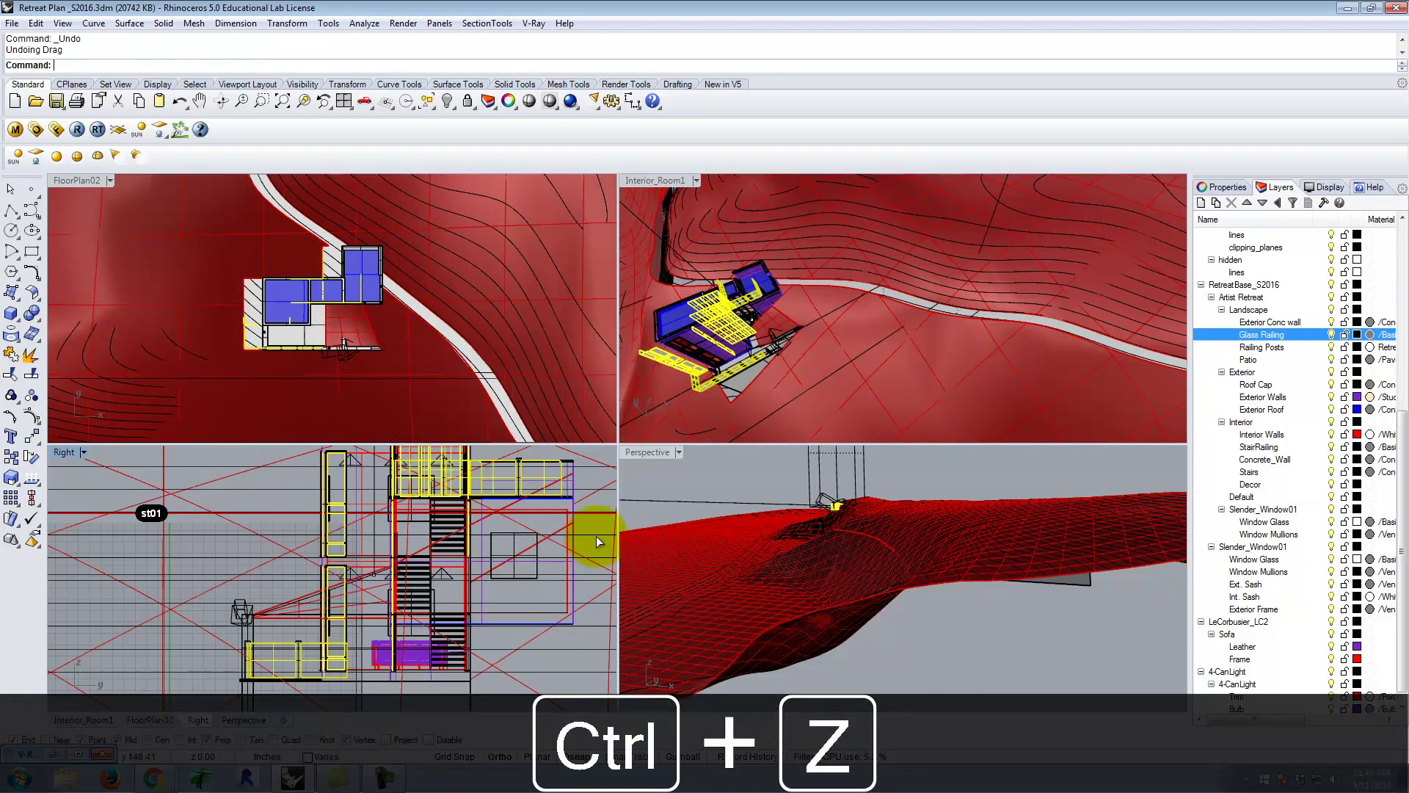
{"action": "left_click_drag", "start_coordinate": [598, 523], "coordinate": [295, 634]}
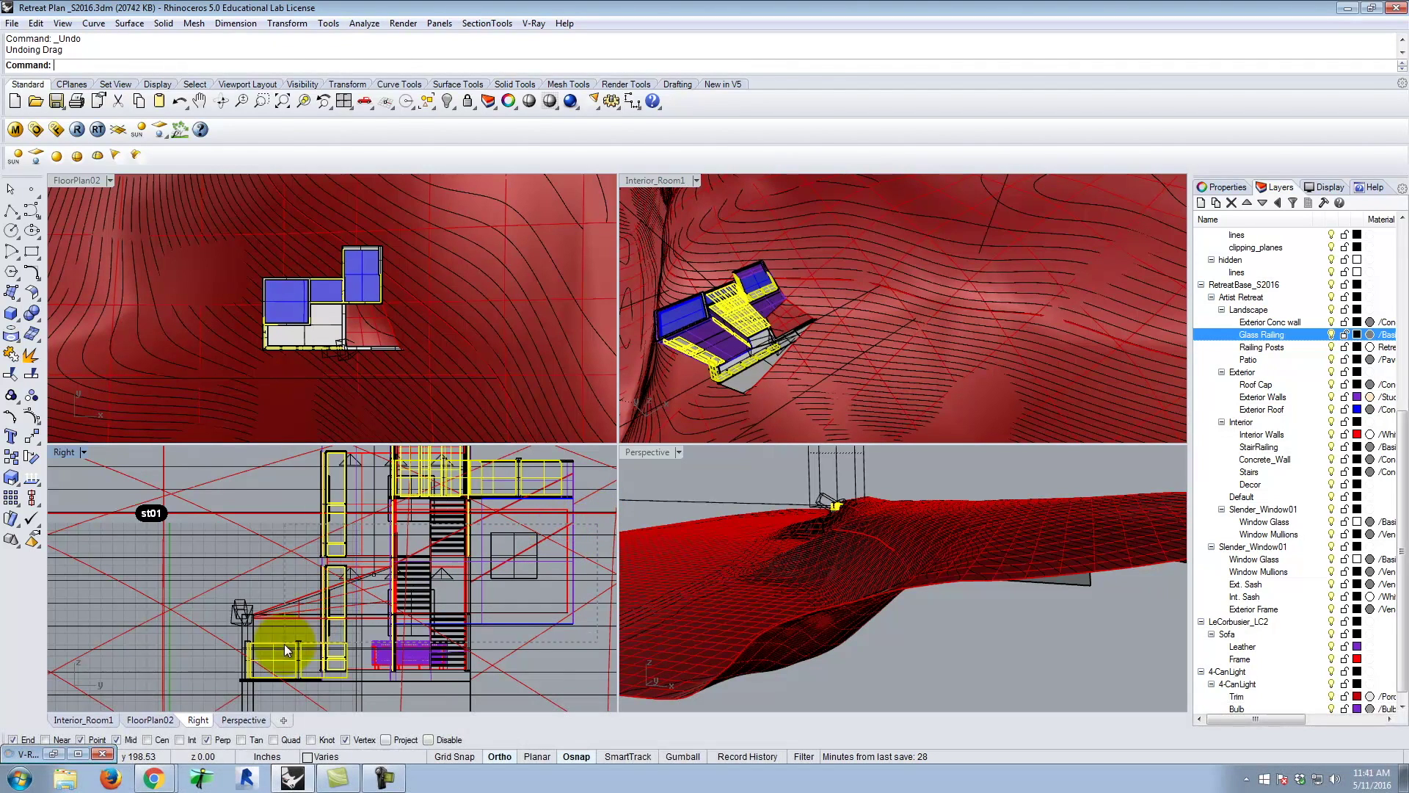
{"action": "left_click_drag", "start_coordinate": [220, 688], "coordinate": [220, 687], "text": "ctrl"}
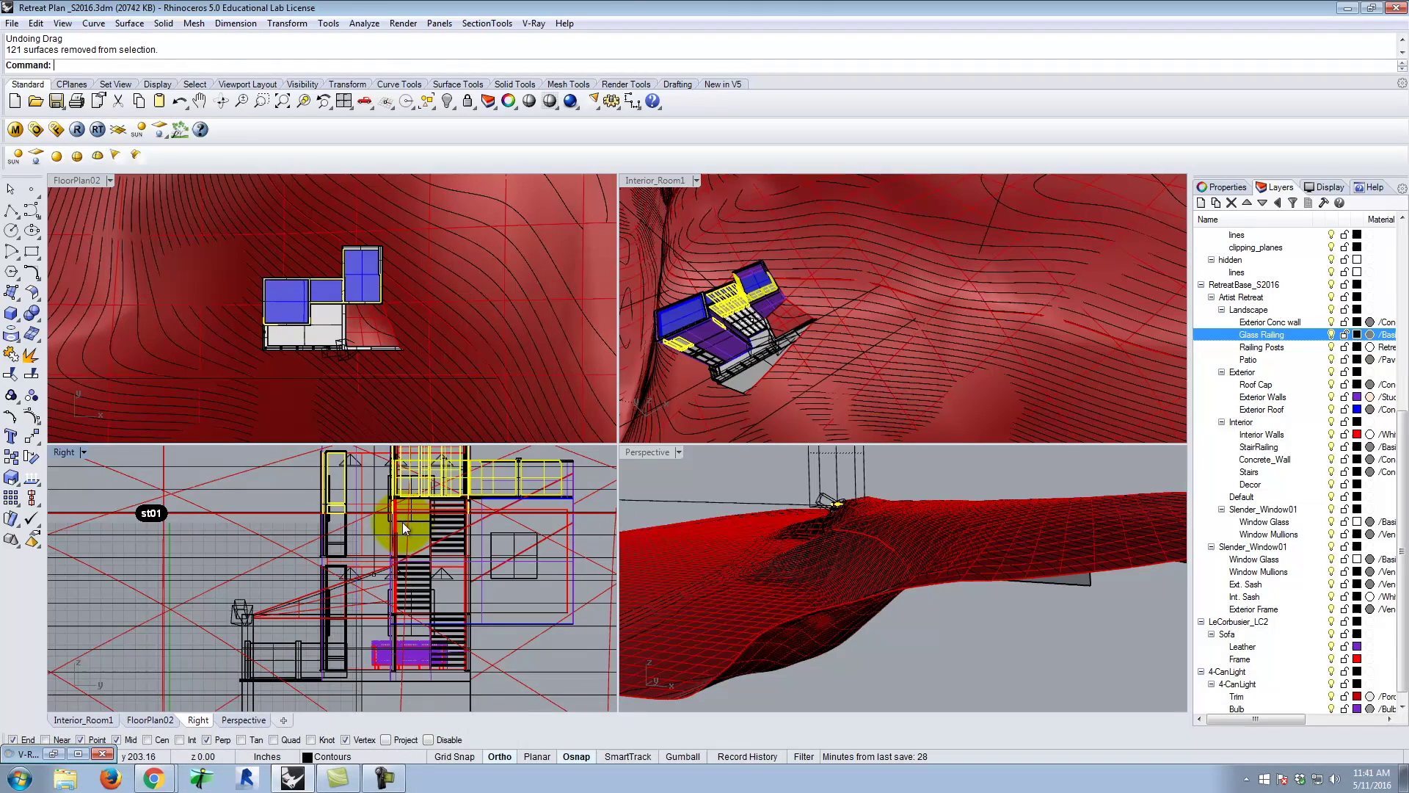
- Remove the individual lower window glass surfaces touching the floor plan cut line from the selection in the Right viewport
{"action": "scroll", "coordinate": [404, 521], "scroll_direction": "up", "scroll_amount": 5}
{"action": "scroll", "coordinate": [417, 523], "scroll_direction": "up", "scroll_amount": 7}
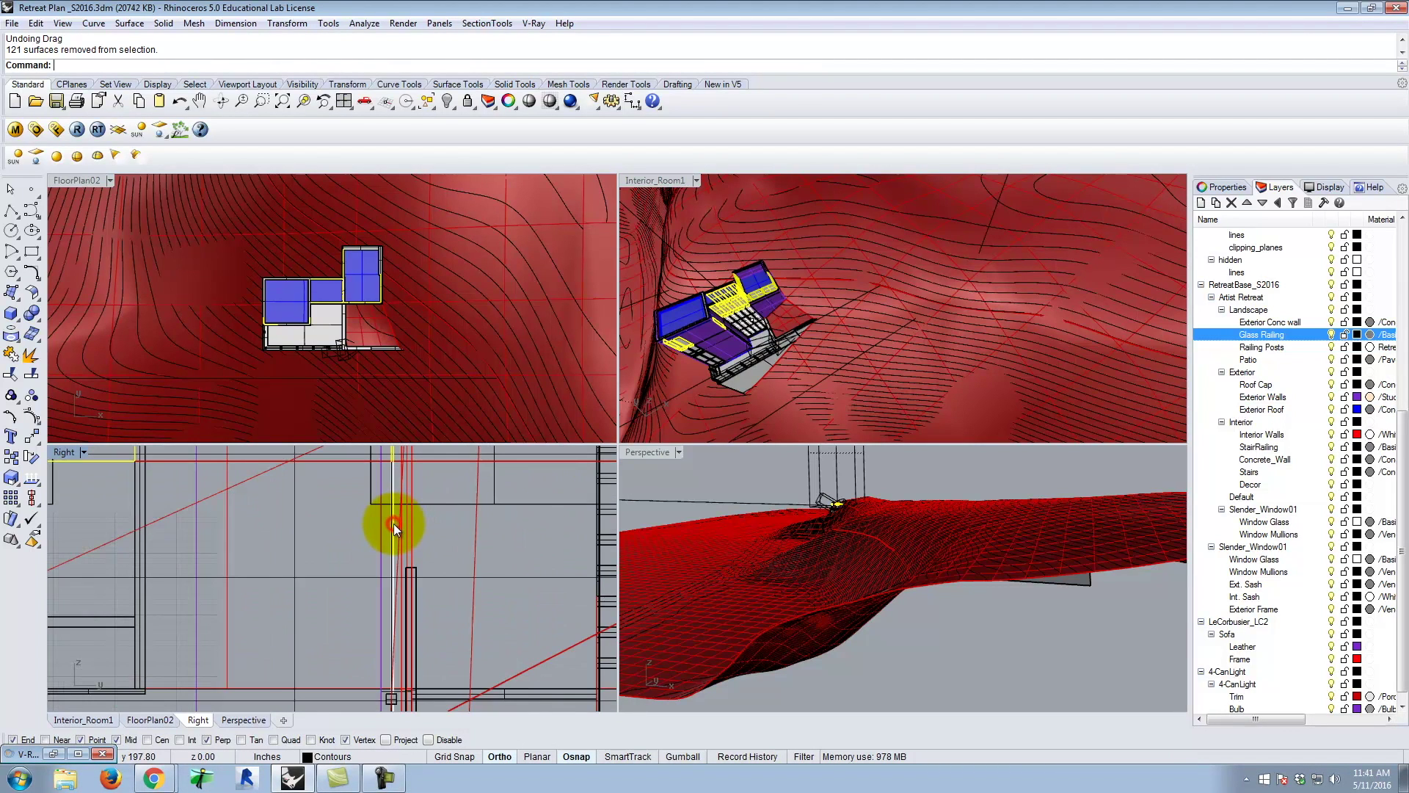
{"action": "scroll", "coordinate": [239, 550], "scroll_direction": "down", "scroll_amount": 7}
{"action": "scroll", "coordinate": [194, 535], "scroll_direction": "up", "scroll_amount": 5}
{"action": "scroll", "coordinate": [107, 522], "scroll_direction": "down", "scroll_amount": 7}
{"action": "scroll", "coordinate": [429, 540], "scroll_direction": "down", "scroll_amount": 8}
{"action": "scroll", "coordinate": [257, 532], "scroll_direction": "up", "scroll_amount": 10}
{"action": "scroll", "coordinate": [298, 530], "scroll_direction": "up", "scroll_amount": 5}
{"action": "scroll", "coordinate": [273, 527], "scroll_direction": "down", "scroll_amount": 5}
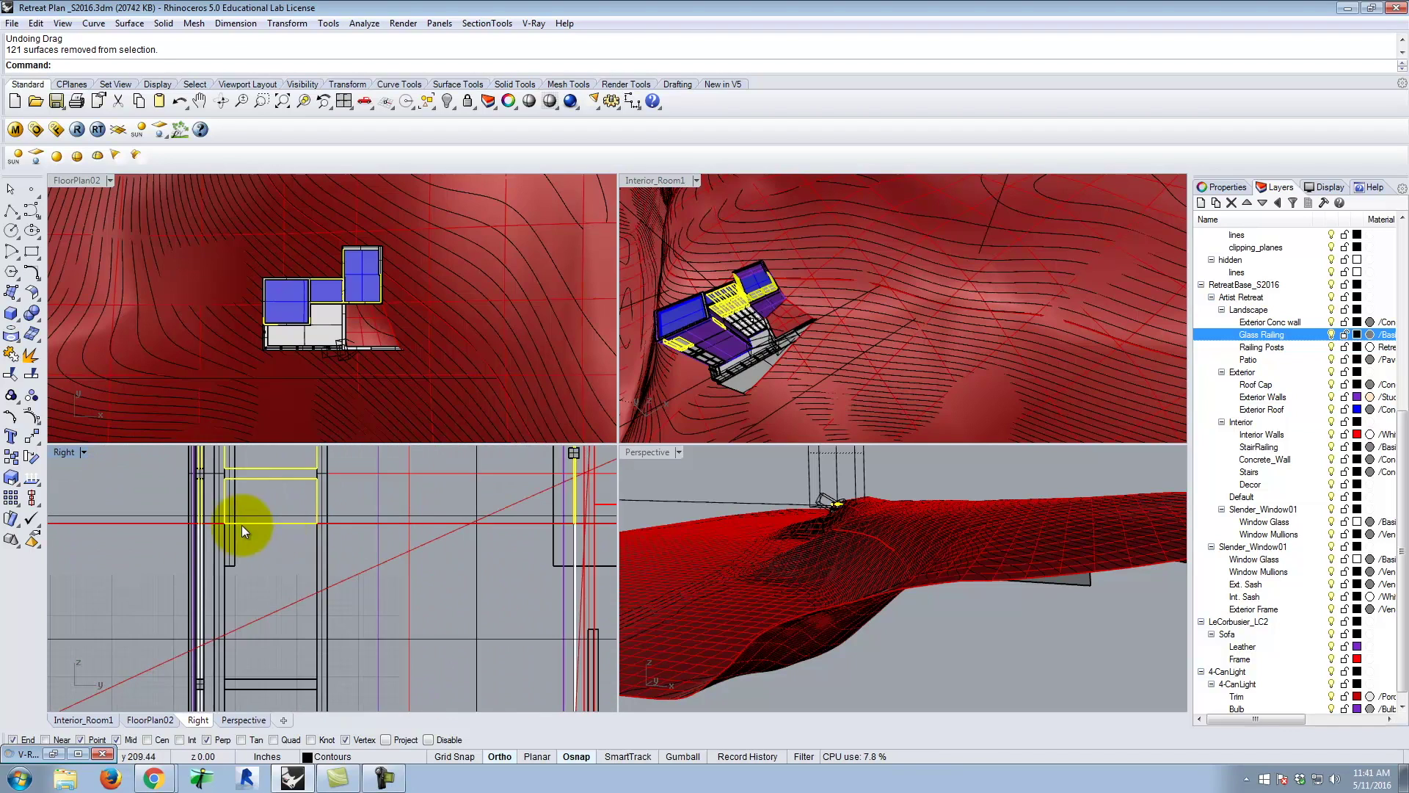
{"action": "scroll", "coordinate": [272, 540], "scroll_direction": "down", "scroll_amount": 6}
{"action": "scroll", "coordinate": [209, 527], "scroll_direction": "up", "scroll_amount": 6}
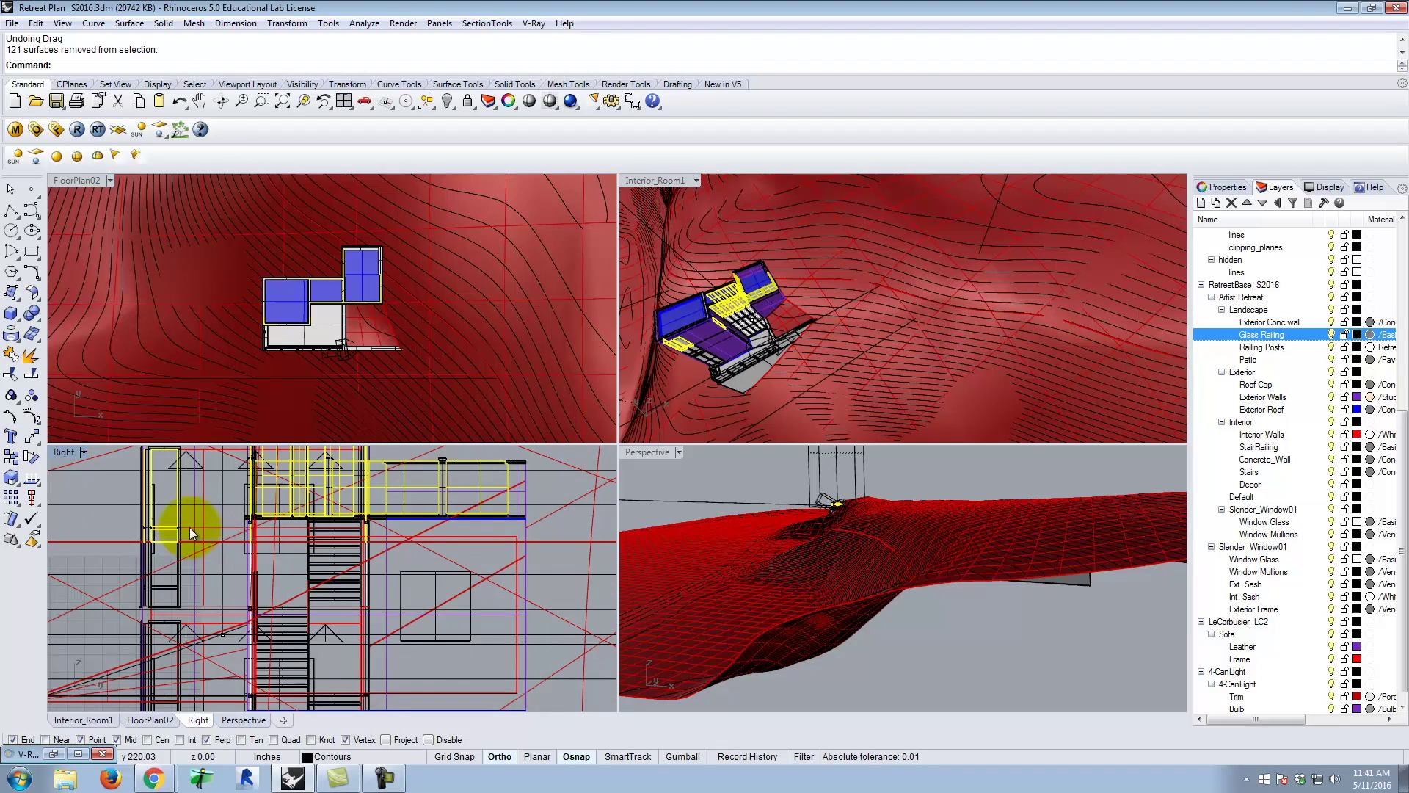
{"action": "scroll", "coordinate": [168, 528], "scroll_direction": "up", "scroll_amount": 3}
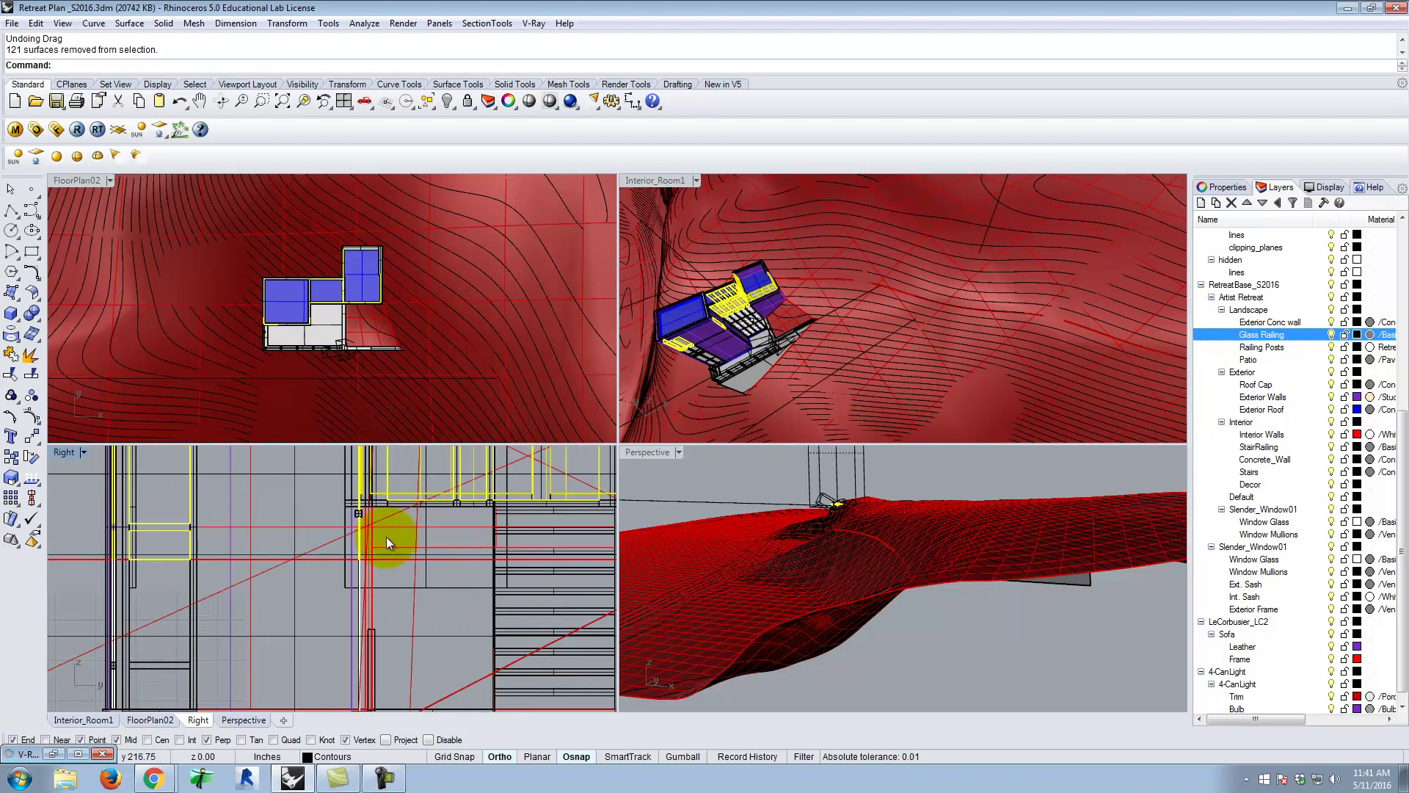
{"action": "scroll", "coordinate": [451, 534], "scroll_direction": "down", "scroll_amount": 6}
{"action": "scroll", "coordinate": [456, 561], "scroll_direction": "up", "scroll_amount": 6}
{"action": "scroll", "coordinate": [353, 547], "scroll_direction": "up", "scroll_amount": 3}
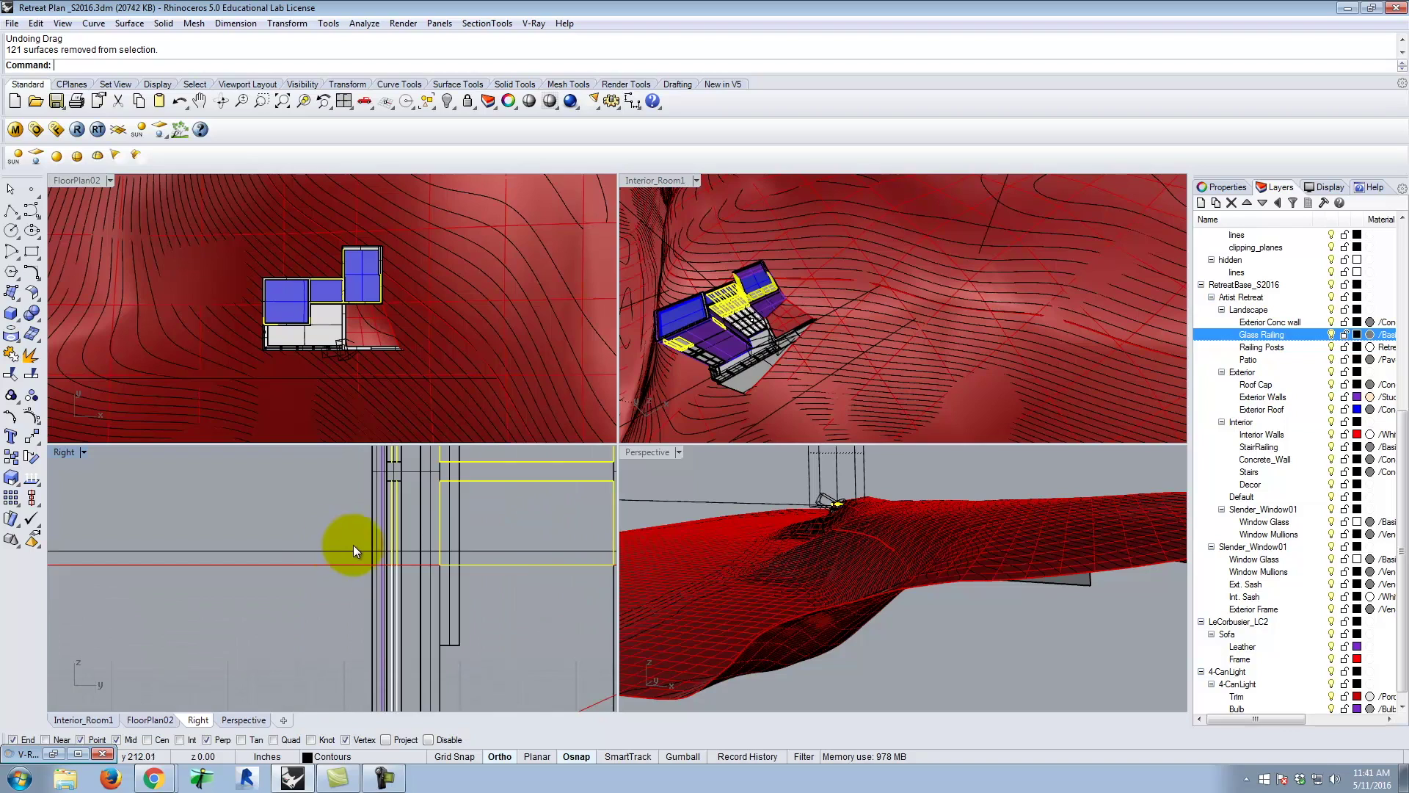
{"action": "scroll", "coordinate": [382, 554], "scroll_direction": "down", "scroll_amount": 3}
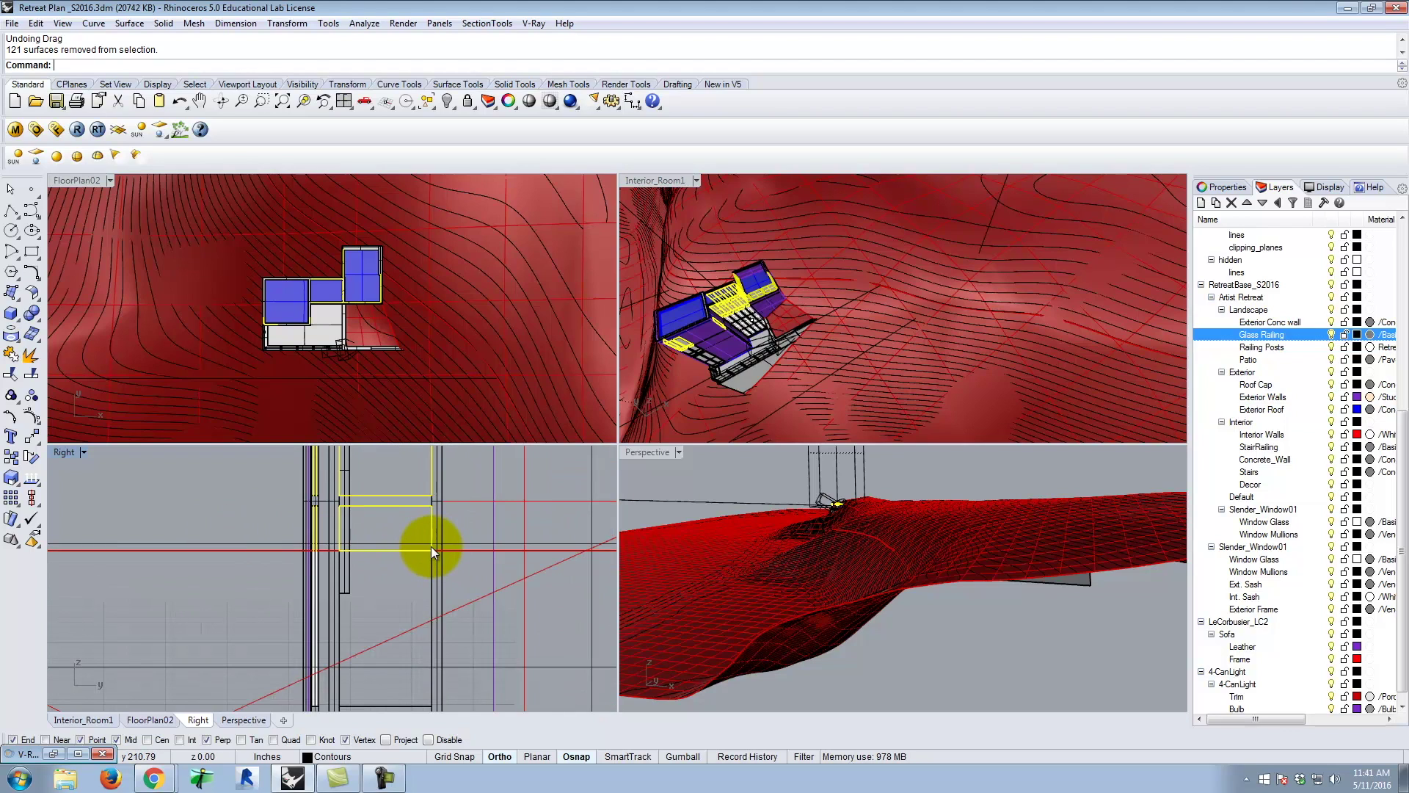
{"action": "left_click", "coordinate": [430, 548], "text": "ctrl"}
{"action": "left_click", "coordinate": [419, 550], "text": "ctrl"}
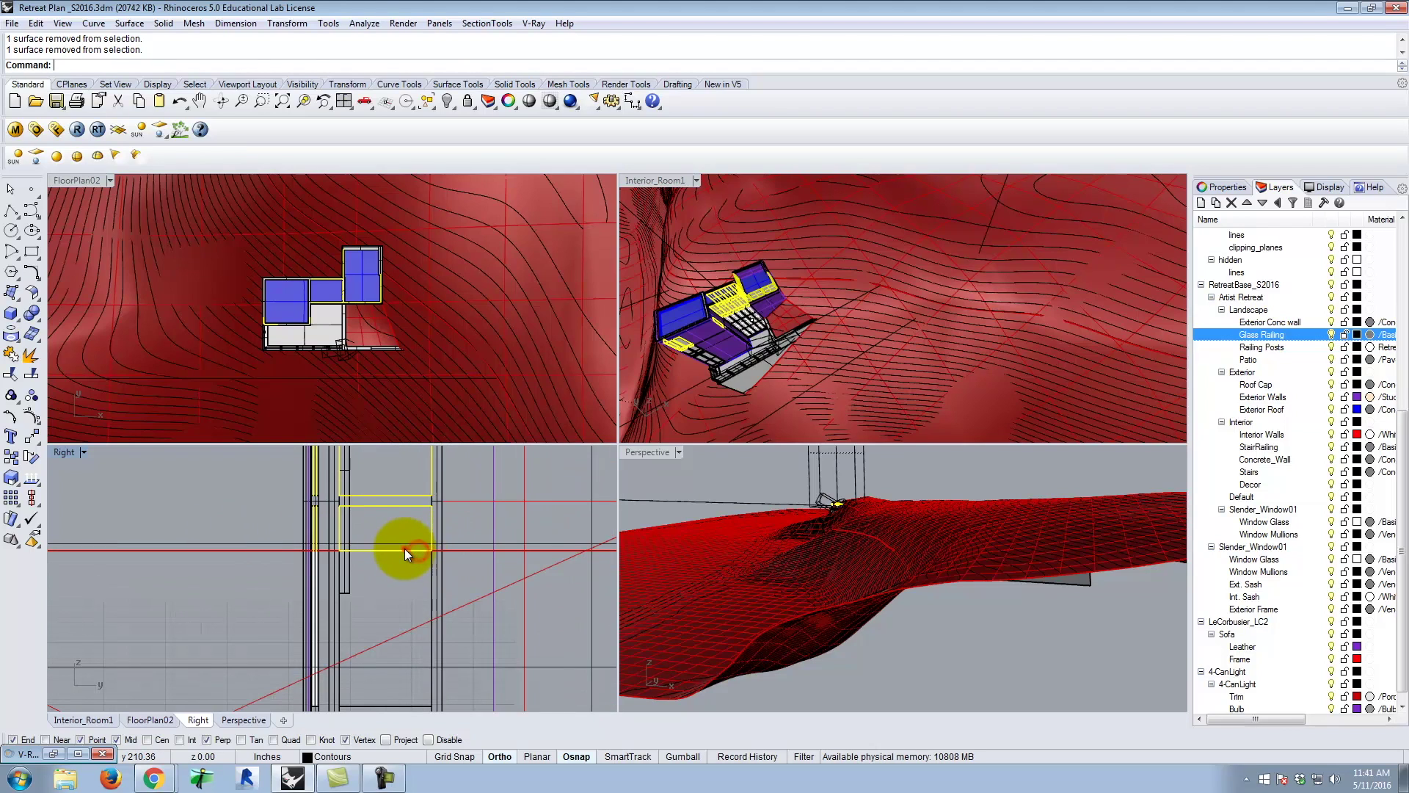
{"action": "left_click", "coordinate": [403, 549], "text": "ctrl"}
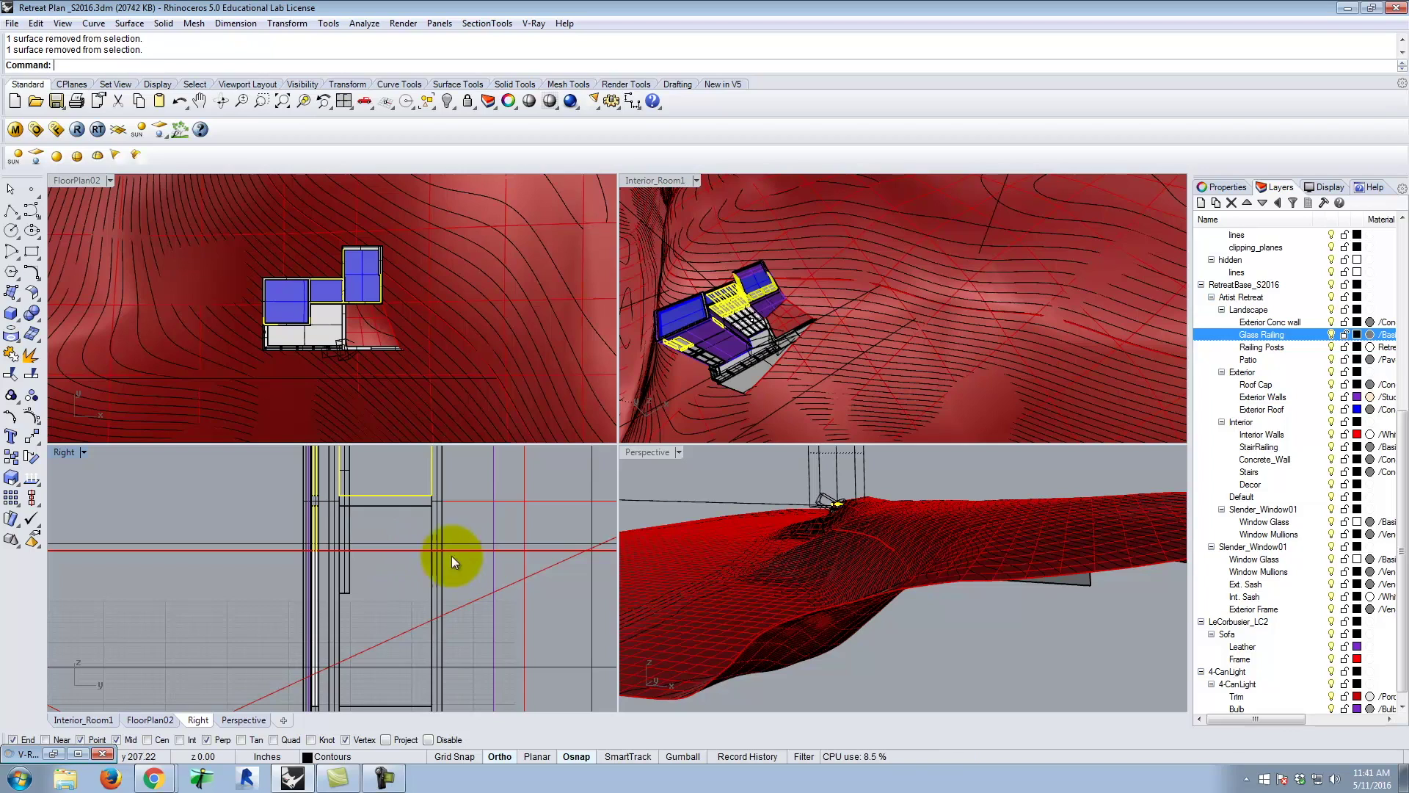
- Clear the current selection, then select all objects on the Glass Railing layer and both Window Glass layers
{"action": "left_click", "coordinate": [430, 526]}
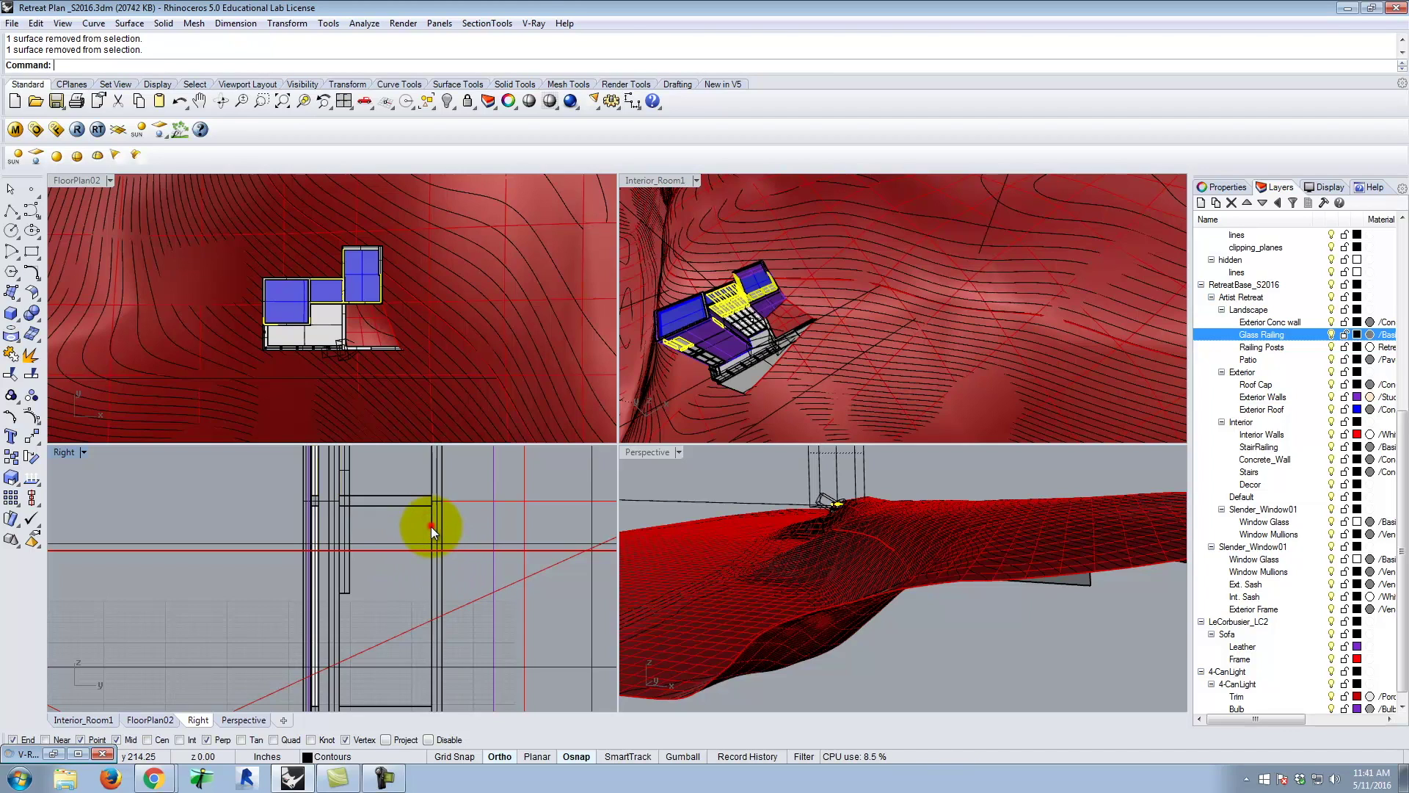
{"action": "key", "text": "Escape"}
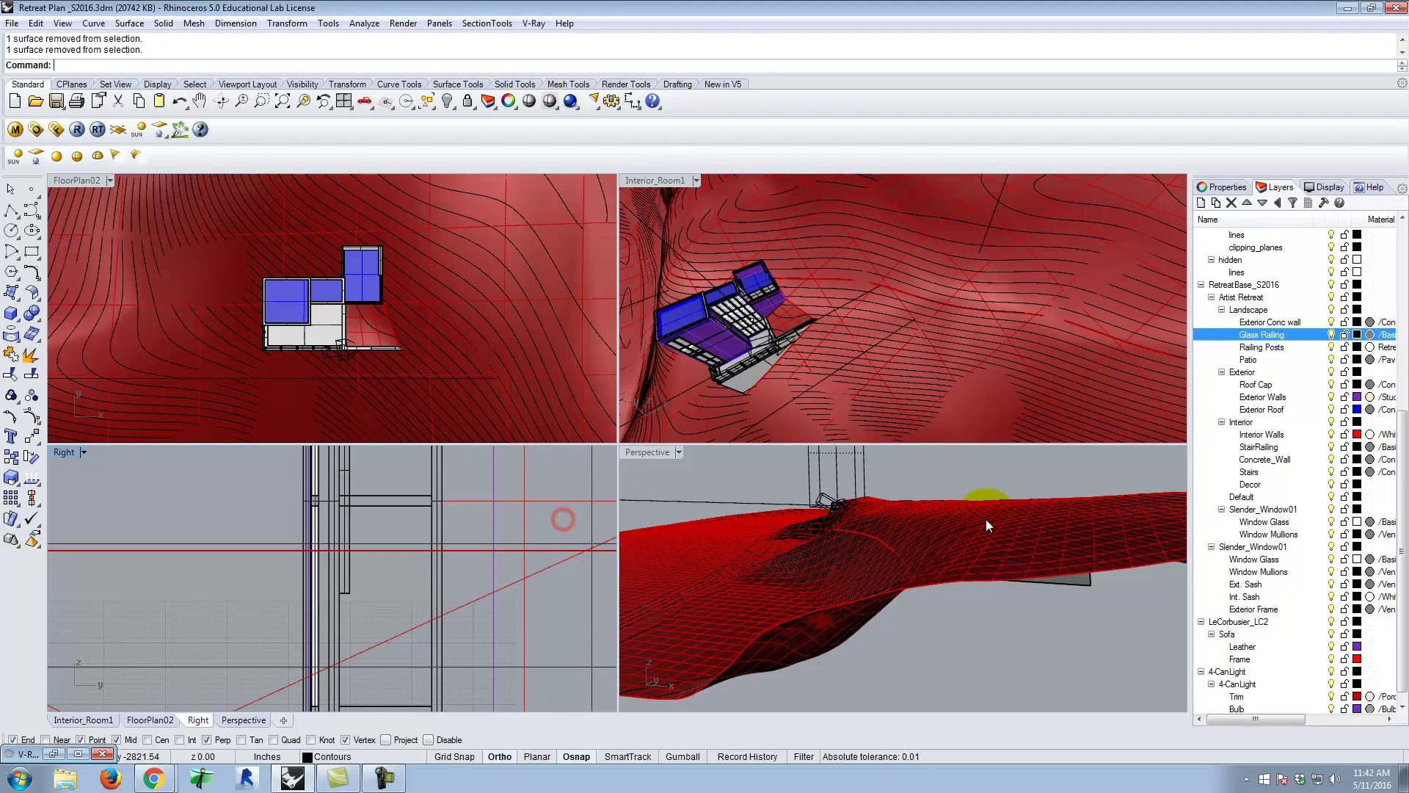
{"action": "right_click", "coordinate": [1281, 332]}
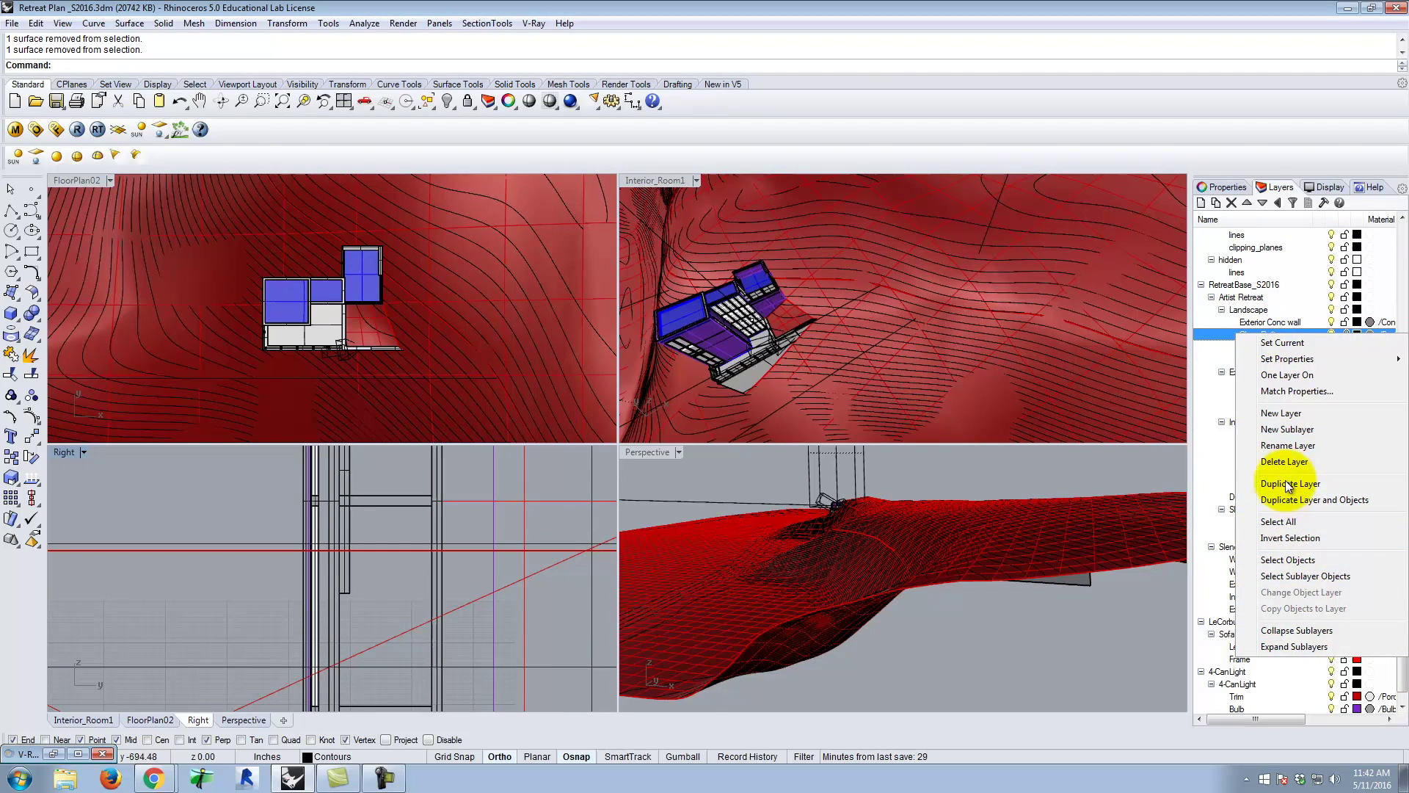
{"action": "left_click", "coordinate": [1292, 560]}
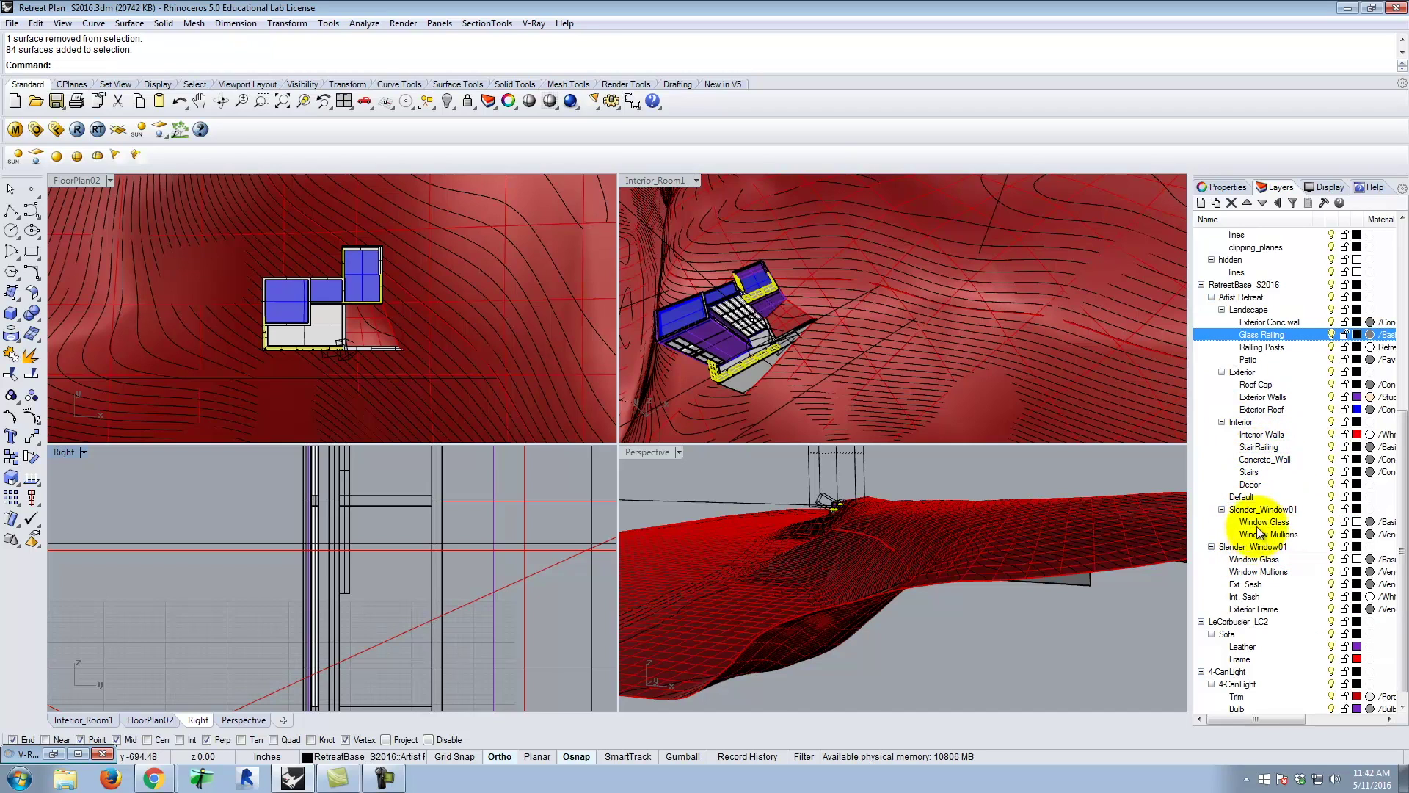
{"action": "left_click", "coordinate": [1287, 522]}
{"action": "right_click", "coordinate": [1287, 522]}
{"action": "left_click", "coordinate": [1282, 422]}
{"action": "right_click", "coordinate": [1274, 559]}
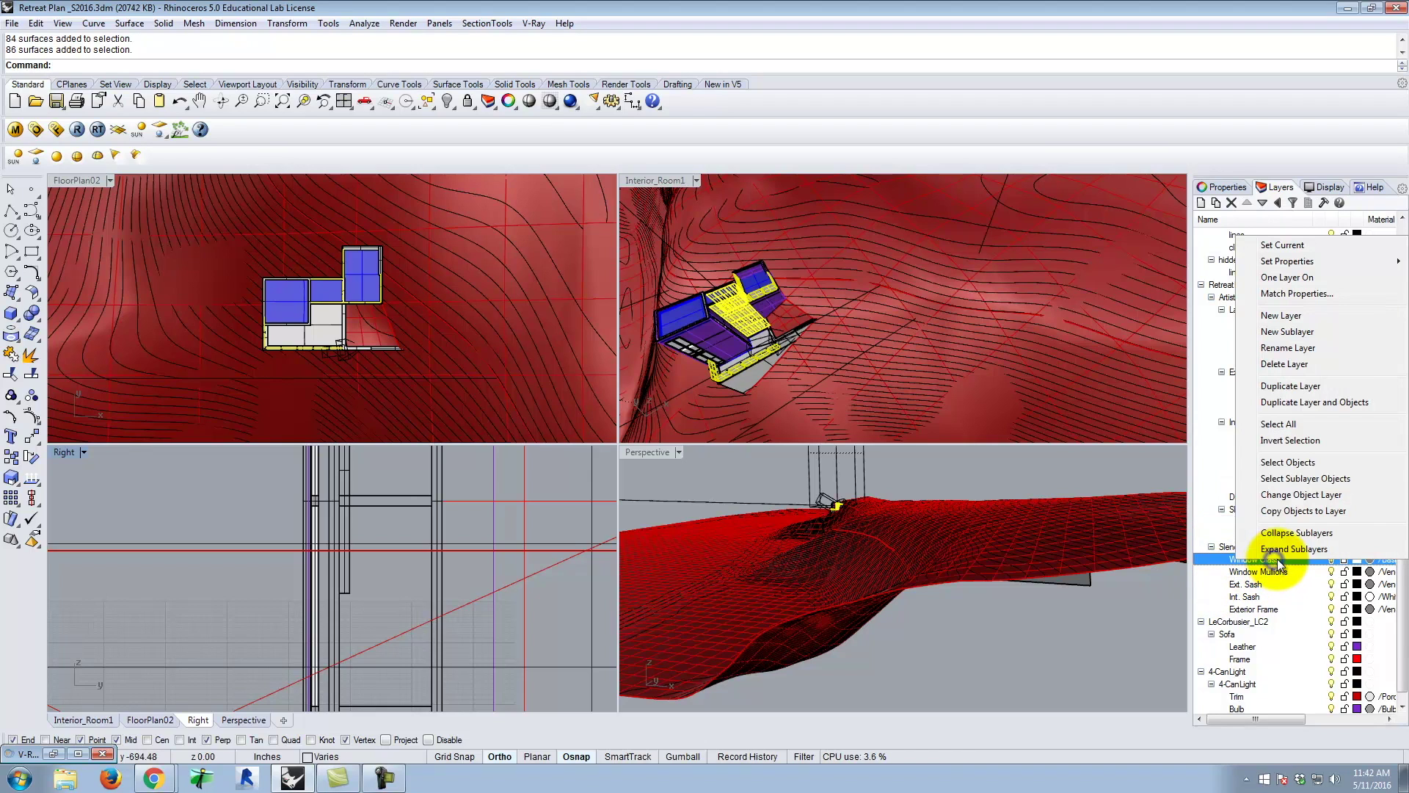
{"action": "left_click", "coordinate": [1281, 461]}
- Undo the accidental move of the glass, then deselect the railing and window glass below the cut line in the Right viewport
{"action": "scroll", "coordinate": [293, 579], "scroll_direction": "down", "scroll_amount": 10}
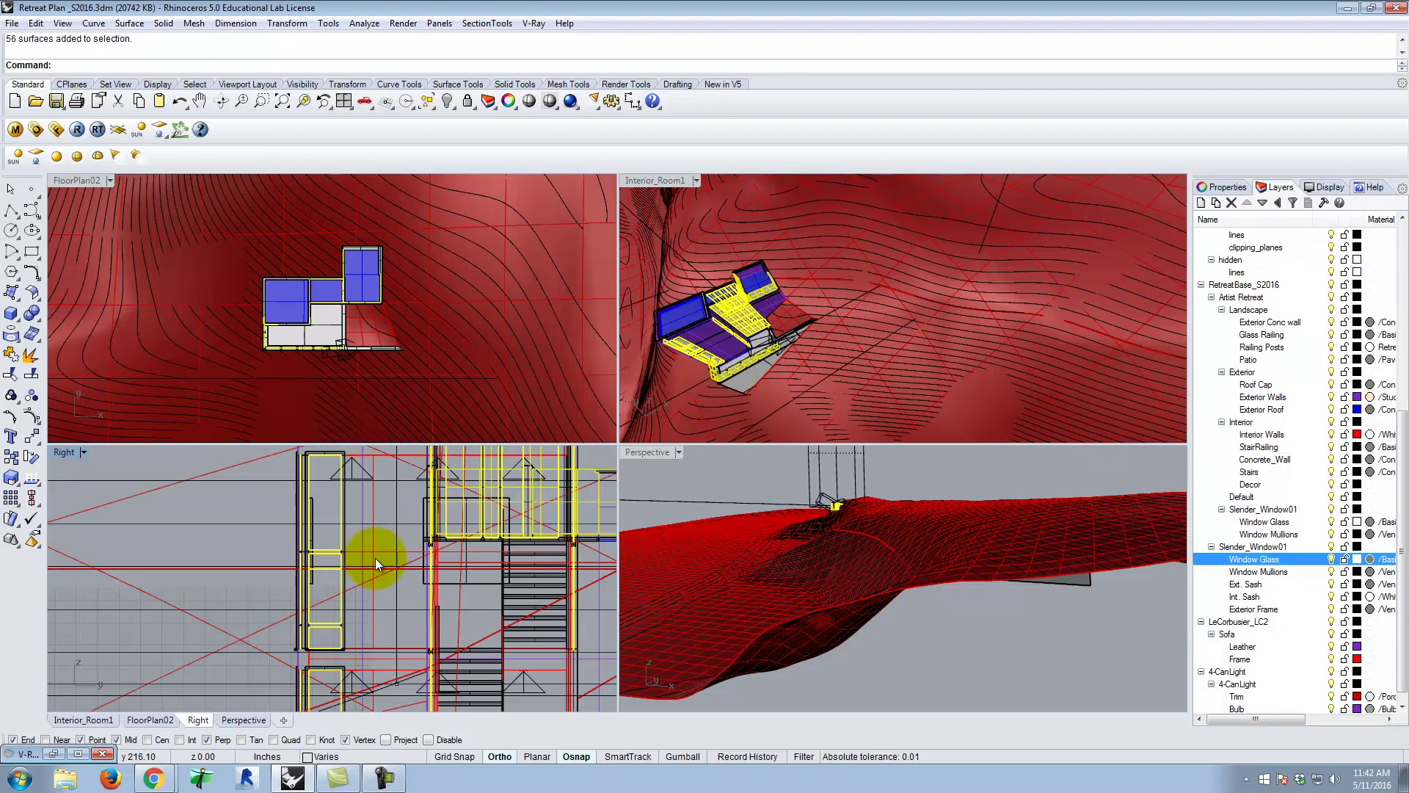
{"action": "left_click_drag", "start_coordinate": [530, 677], "coordinate": [486, 663]}
{"action": "key", "text": "ctrl+z"}
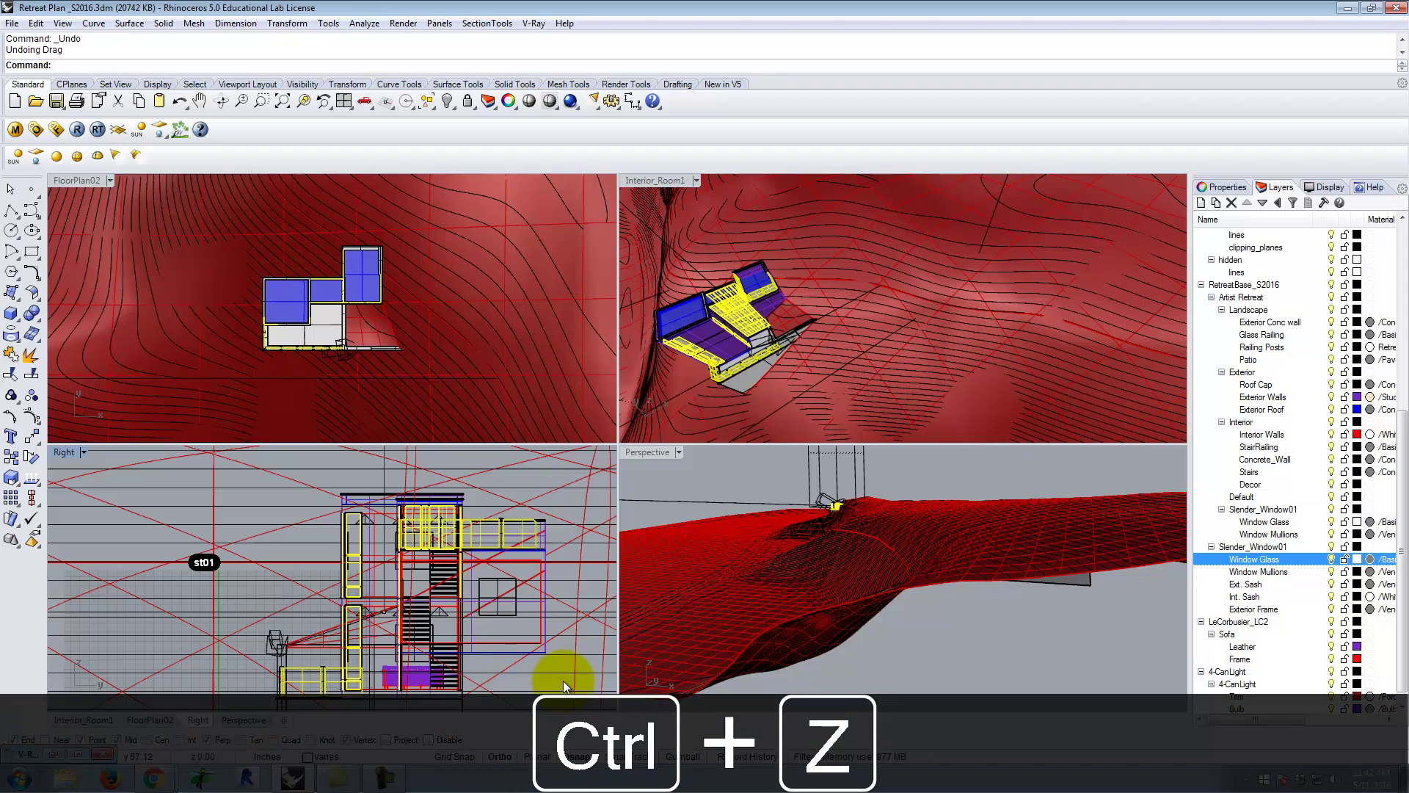
{"action": "left_click_drag", "start_coordinate": [530, 656], "coordinate": [257, 567]}
{"action": "left_click_drag", "start_coordinate": [454, 686], "coordinate": [454, 686]}
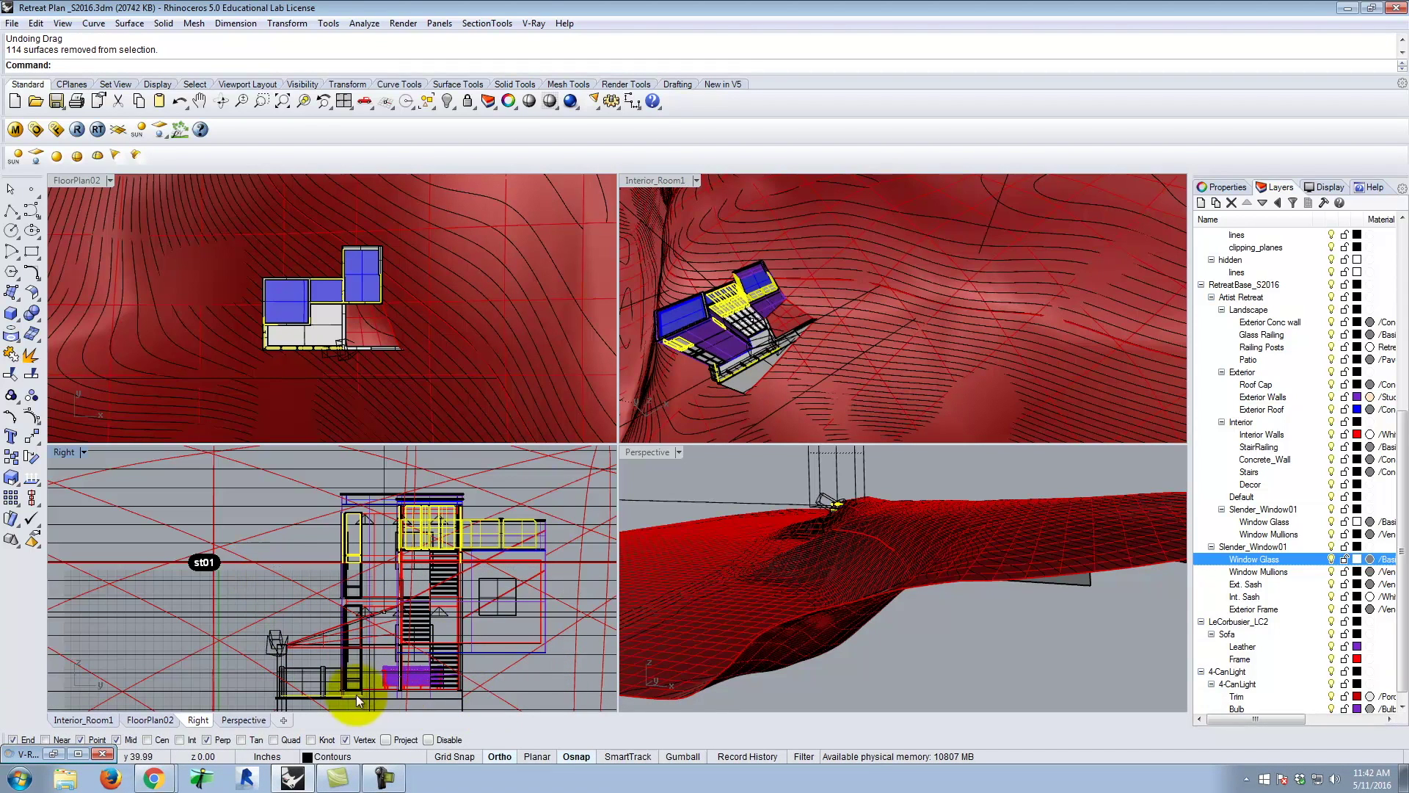
{"action": "left_click", "coordinate": [333, 695], "text": "ctrl"}
{"action": "left_click", "coordinate": [292, 696], "text": "ctrl"}
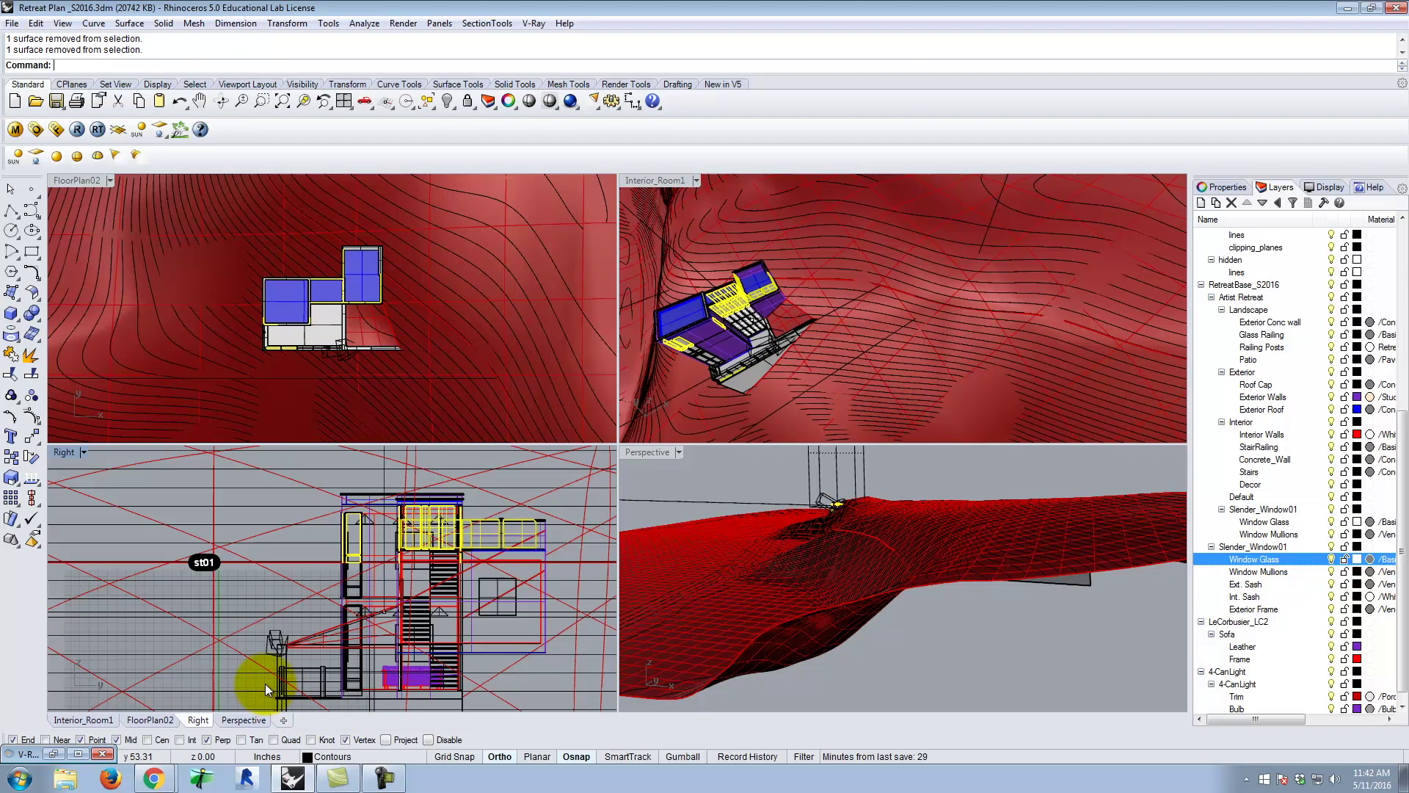
- Create a new V-Ray scene material and name it Transparent
{"action": "left_click", "coordinate": [19, 137]}
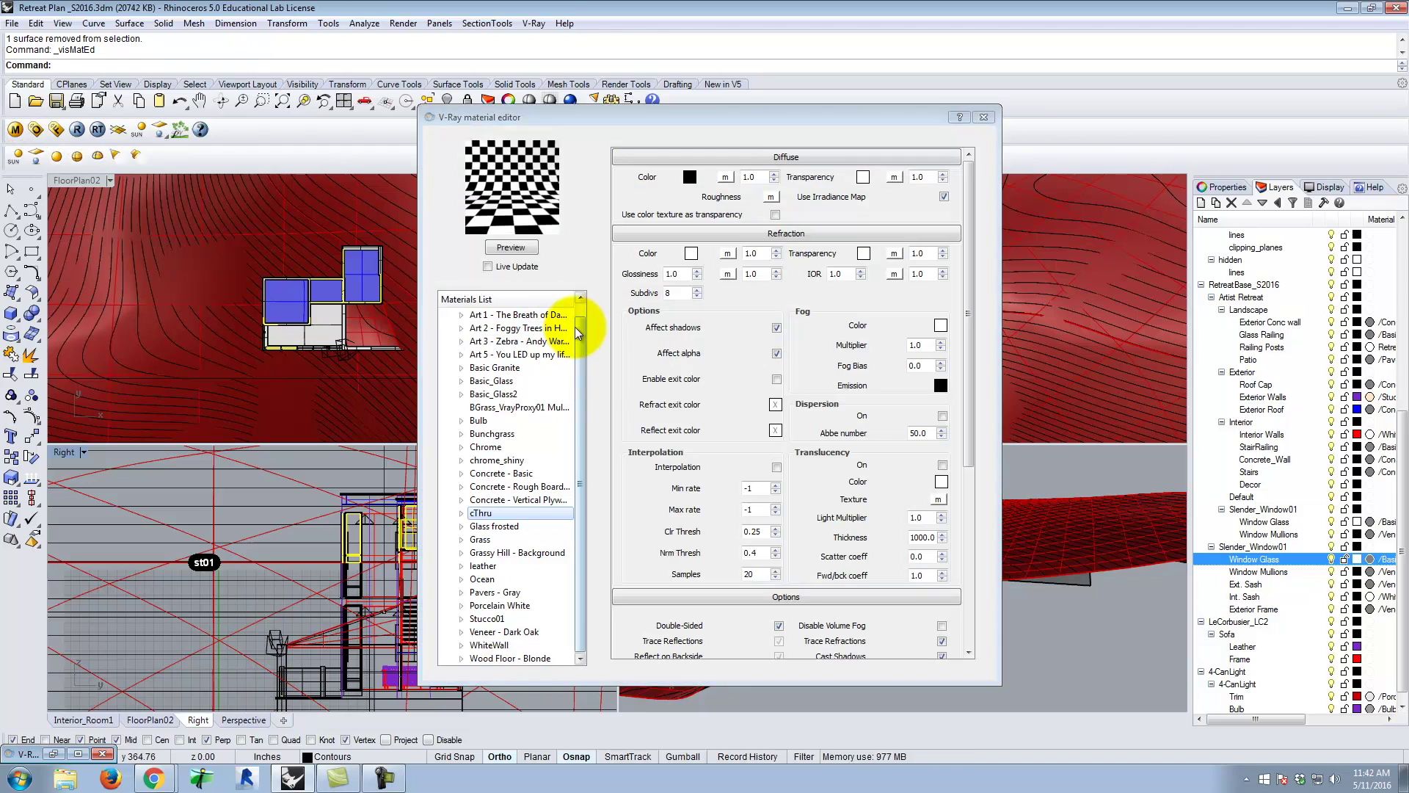
{"action": "left_click", "coordinate": [479, 314]}
{"action": "right_click", "coordinate": [479, 315]}
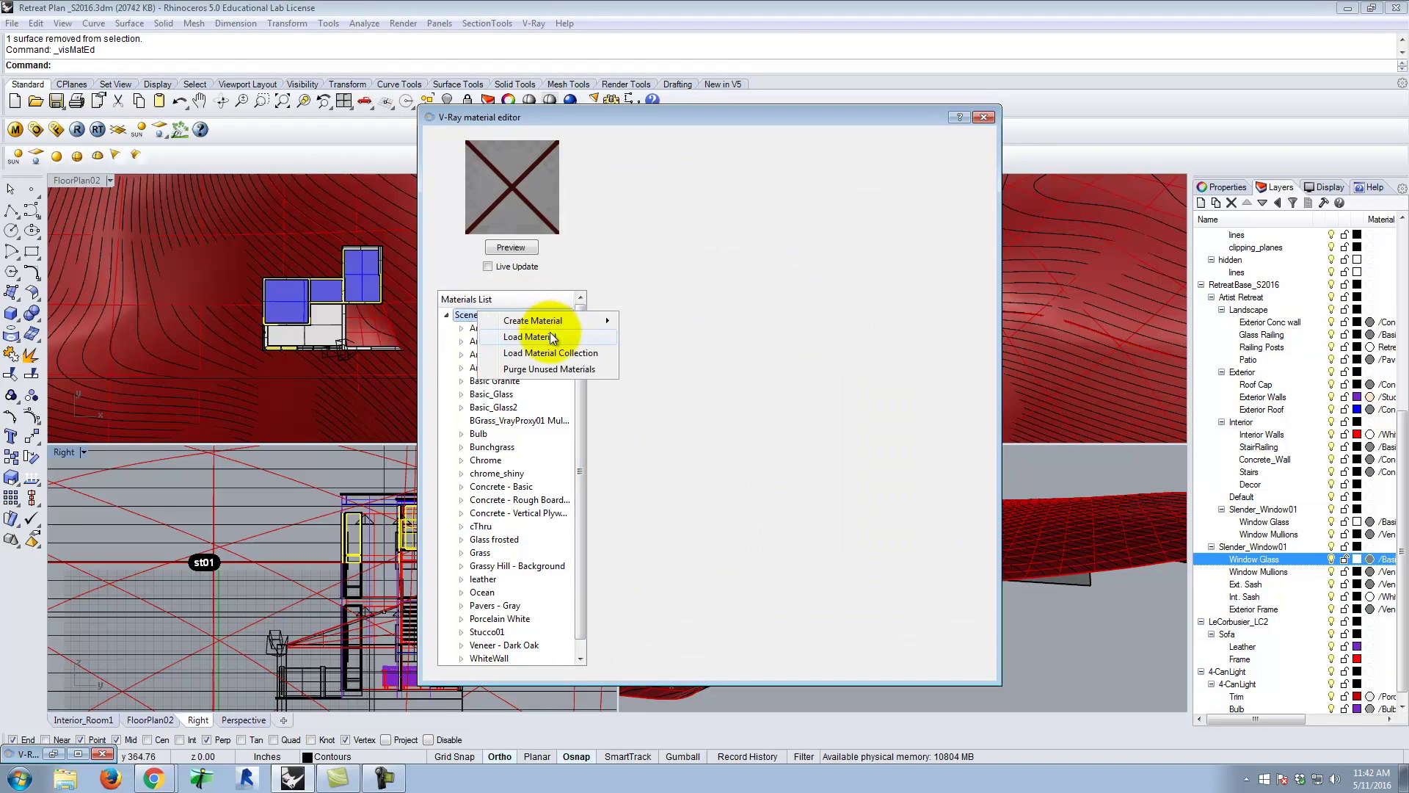
{"action": "left_click", "coordinate": [550, 330]}
{"action": "left_click", "coordinate": [1119, 580]}
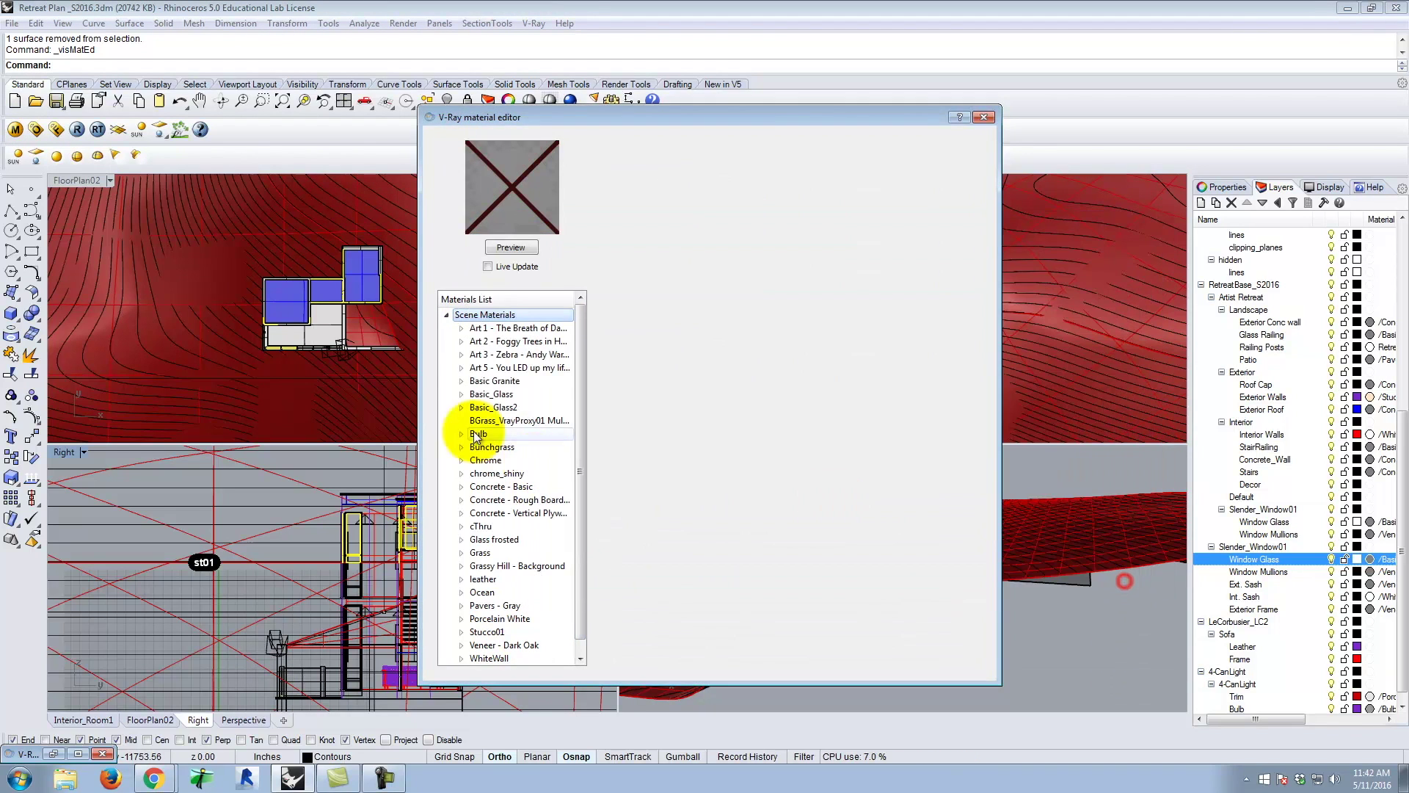
{"action": "right_click", "coordinate": [519, 316]}
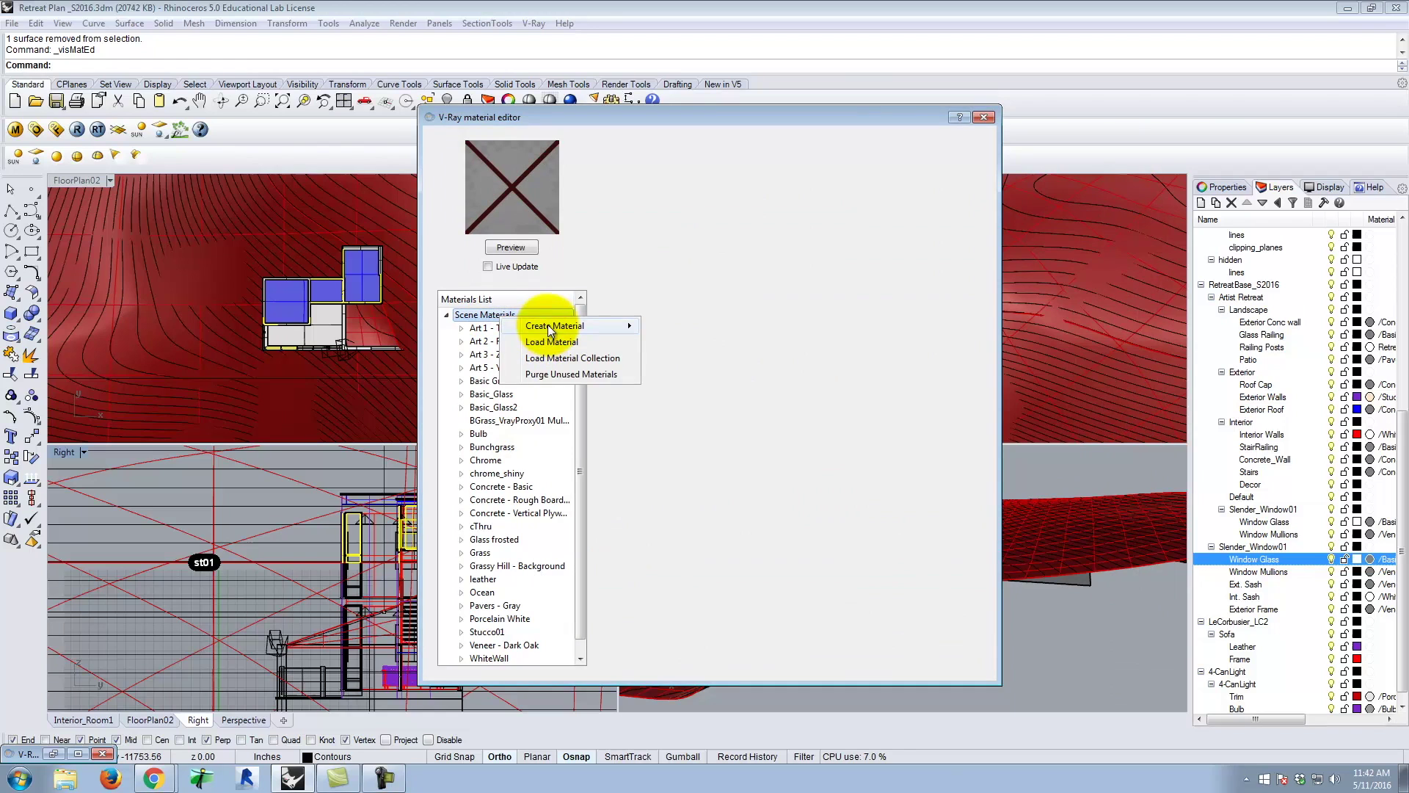
{"action": "mouse_move", "coordinate": [554, 325]}
{"action": "left_click", "coordinate": [693, 376]}
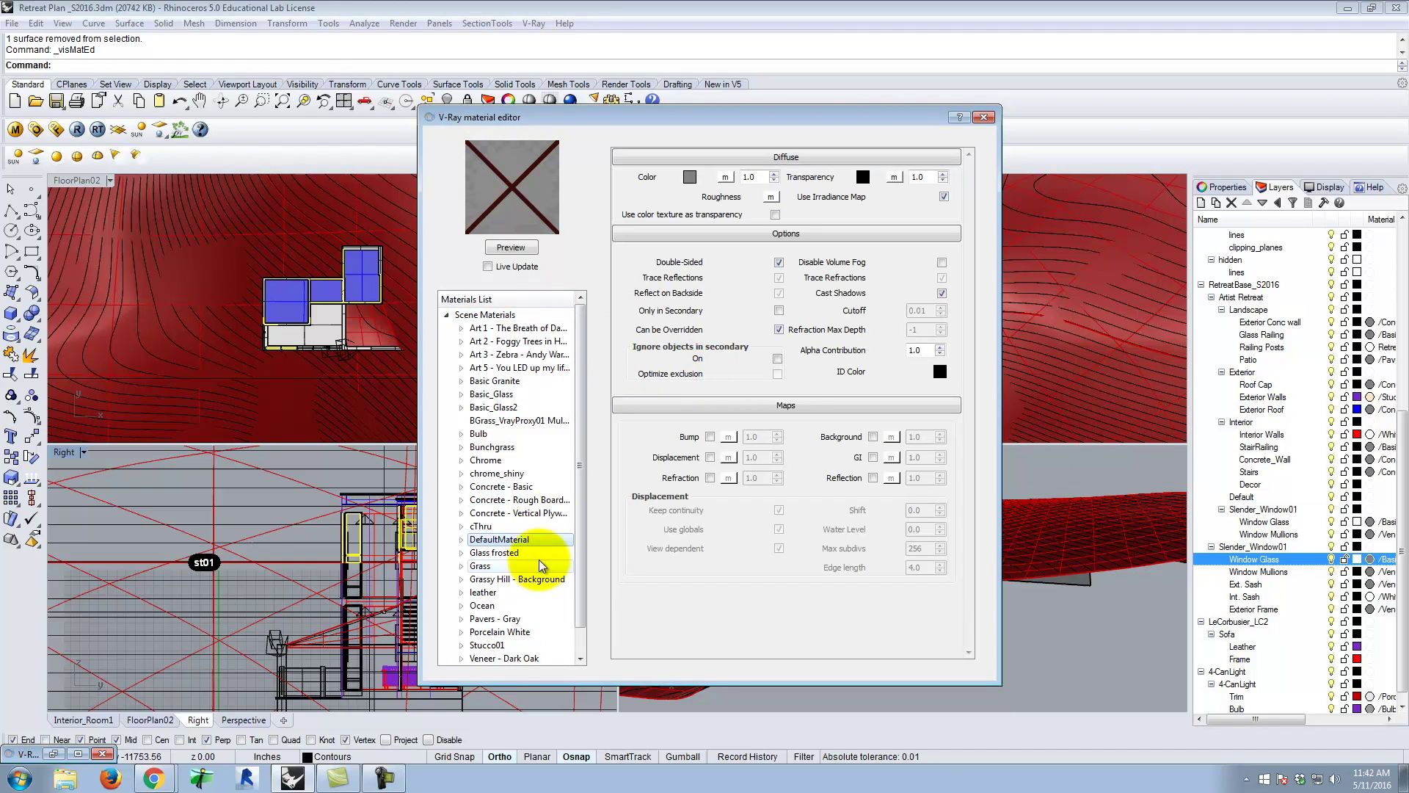
{"action": "double_click", "coordinate": [532, 540]}
{"action": "type", "text": "Transparent"}
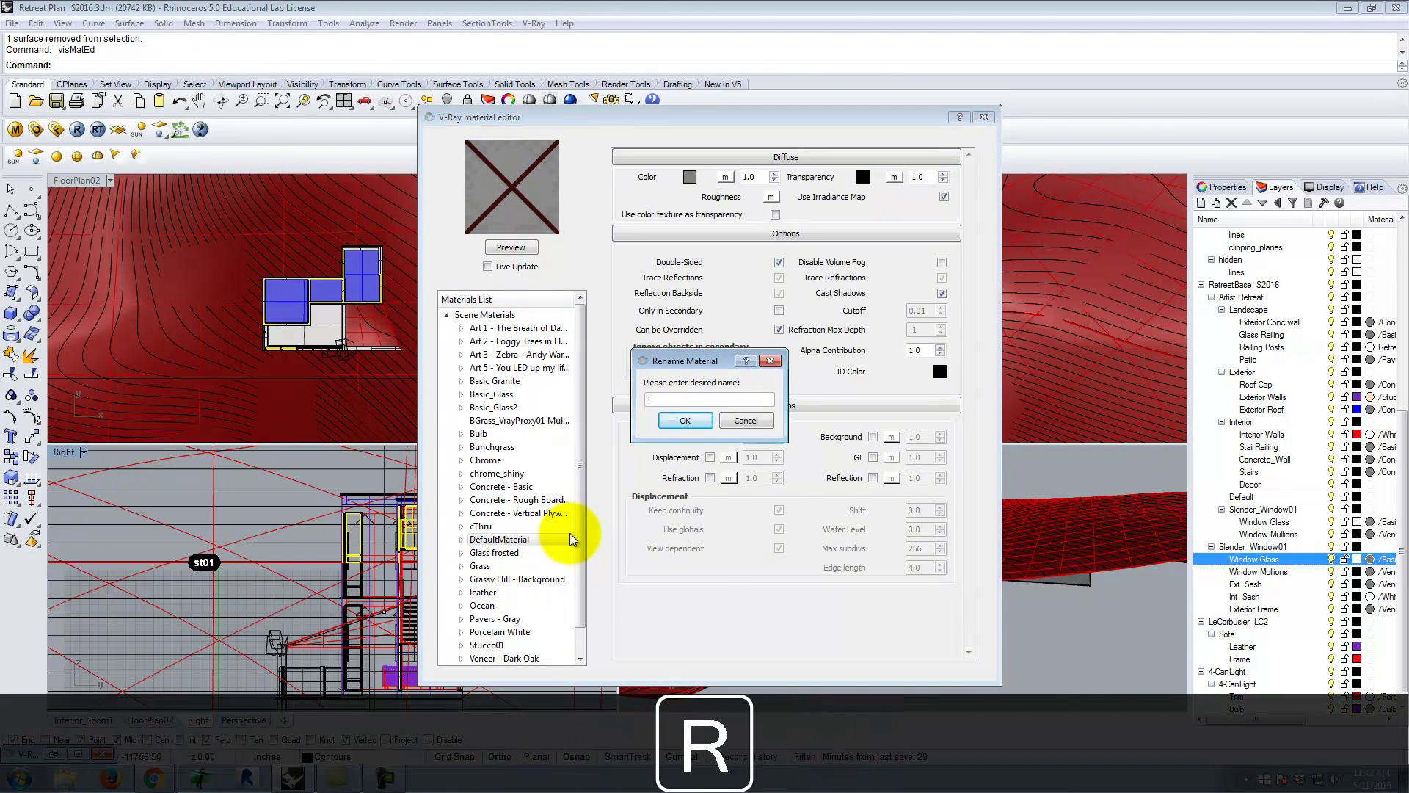
{"action": "left_click", "coordinate": [685, 419]}
- Set the diffuse transparency color of the Transparent material to White
{"action": "left_click", "coordinate": [866, 178]}
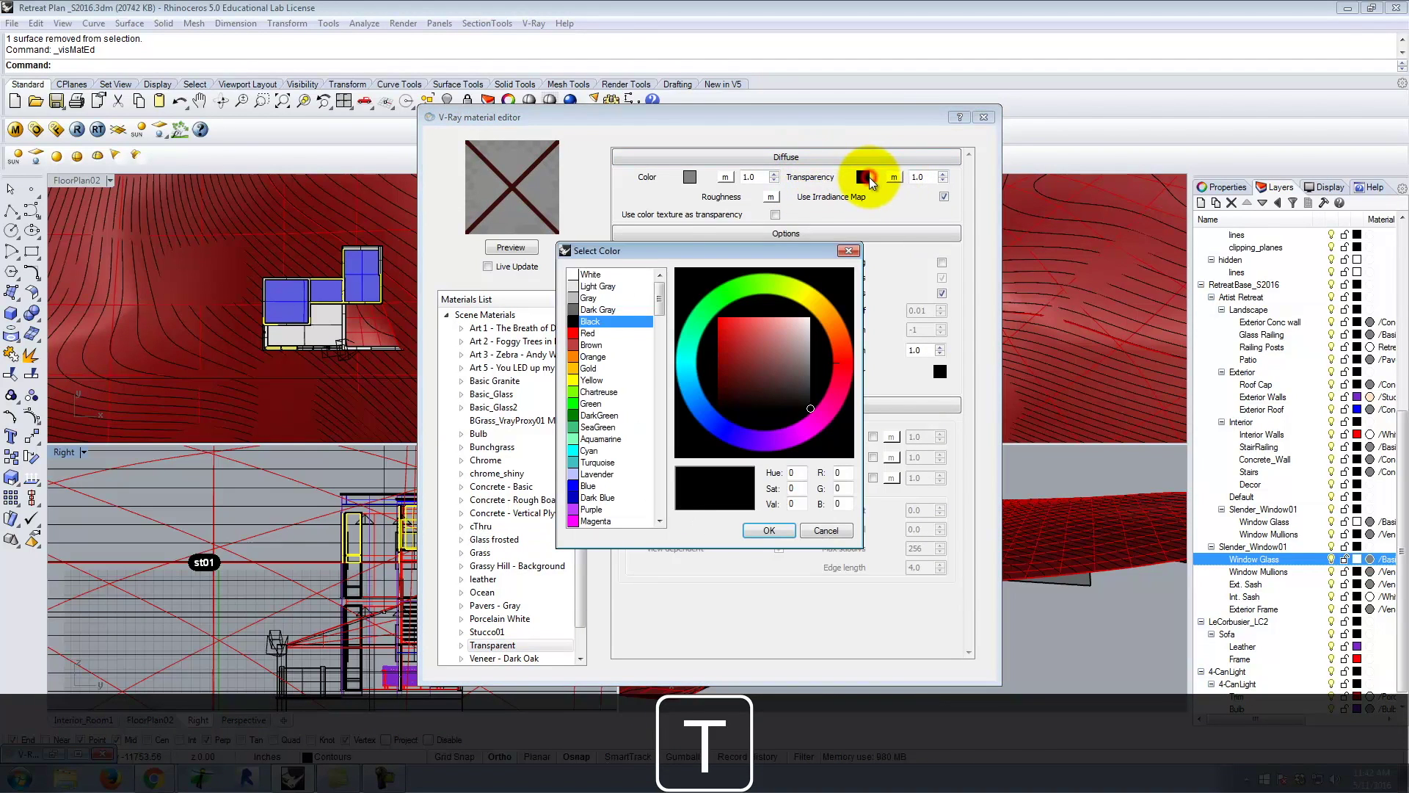
{"action": "left_click", "coordinate": [590, 274]}
{"action": "left_click", "coordinate": [774, 533]}
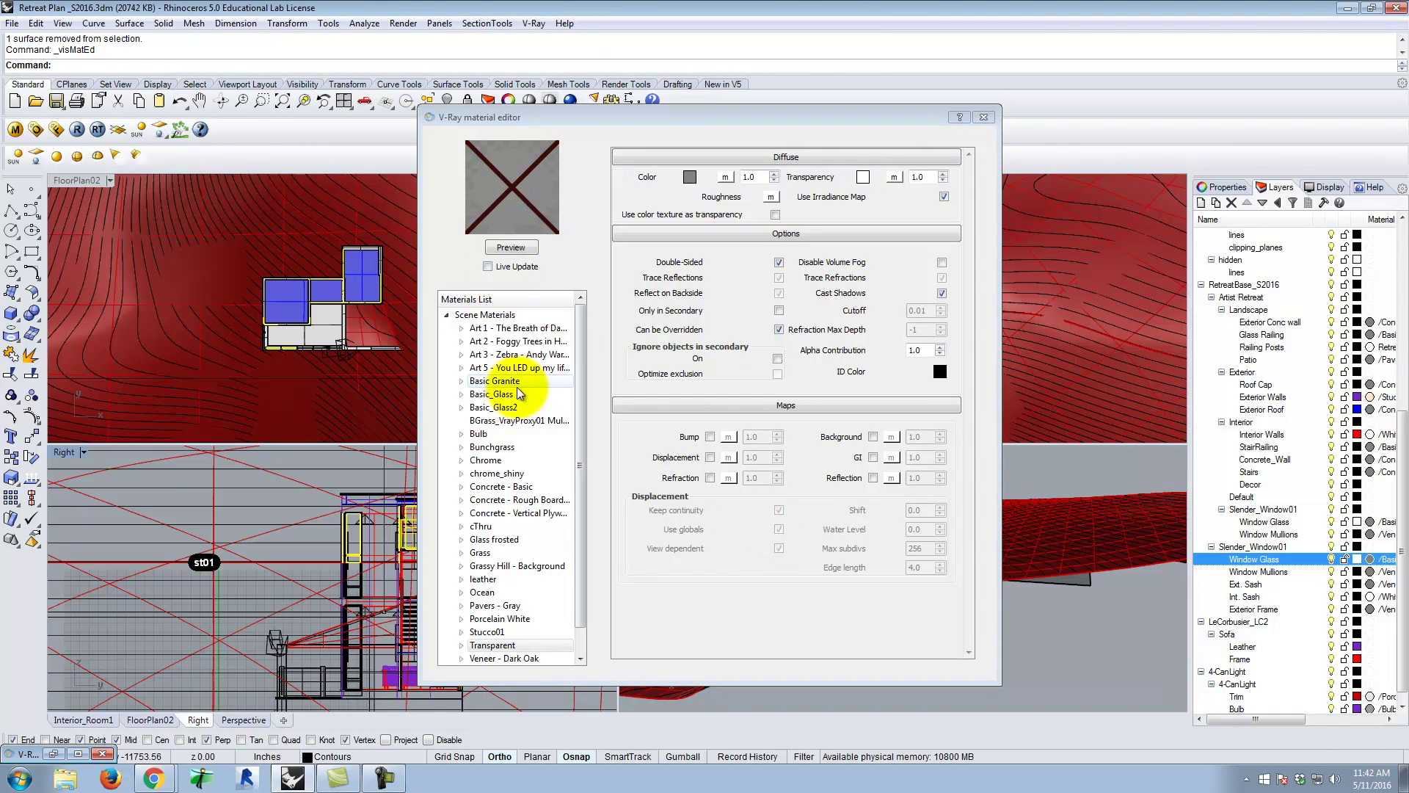
- Apply the Transparent material to the selected glass surfaces and close the material editor
{"action": "left_click_drag", "start_coordinate": [580, 507], "coordinate": [581, 545]}
{"action": "right_click", "coordinate": [481, 624]}
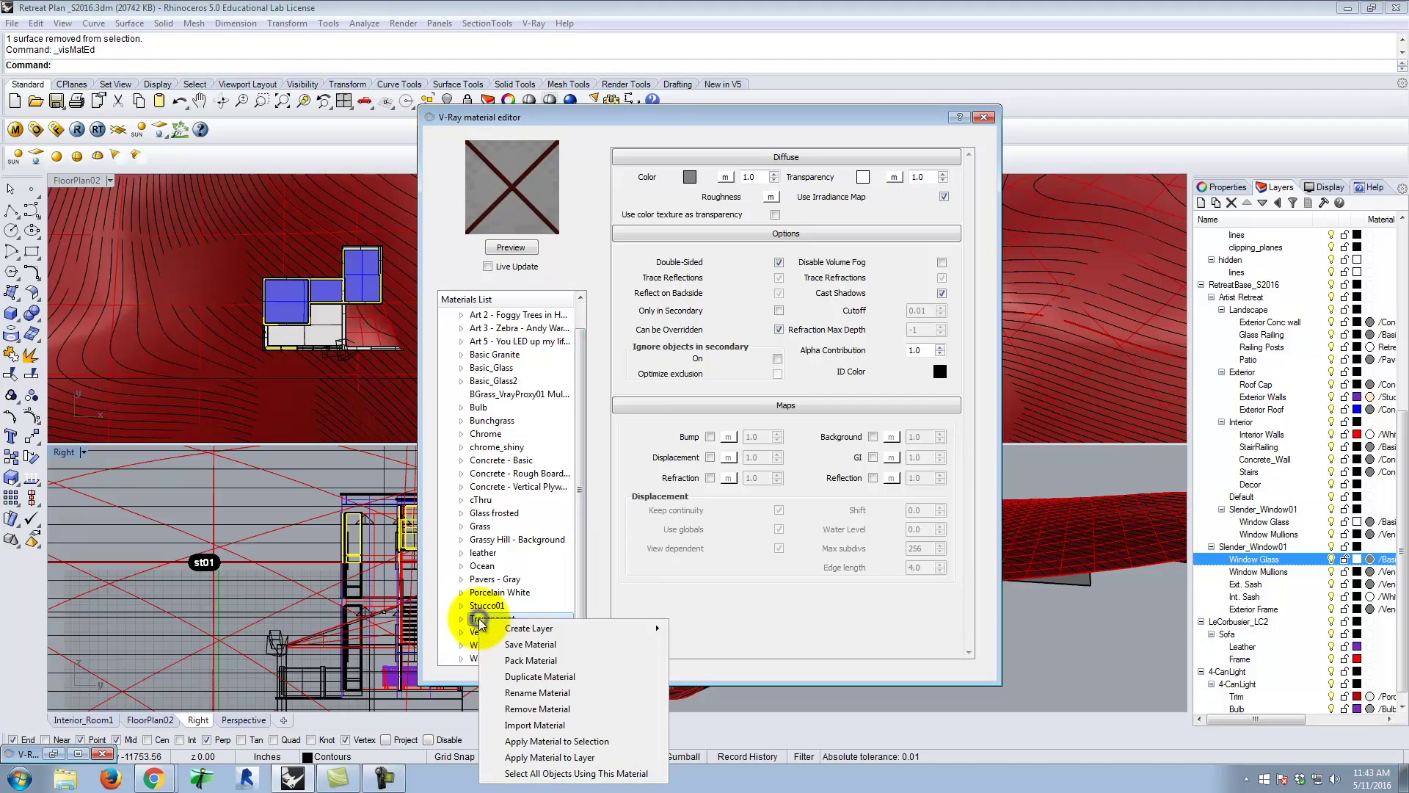
{"action": "left_click", "coordinate": [596, 741]}
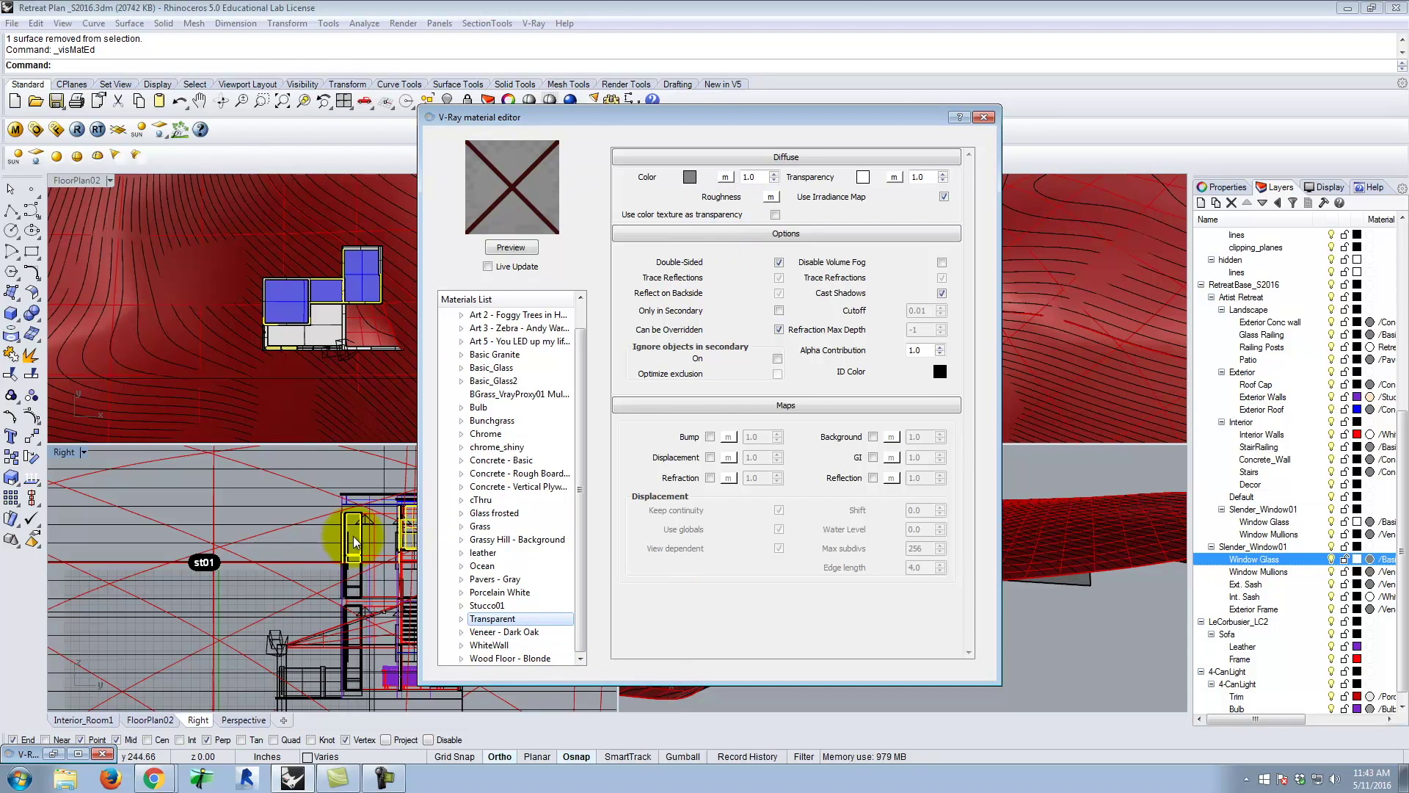
{"action": "left_click", "coordinate": [984, 117]}
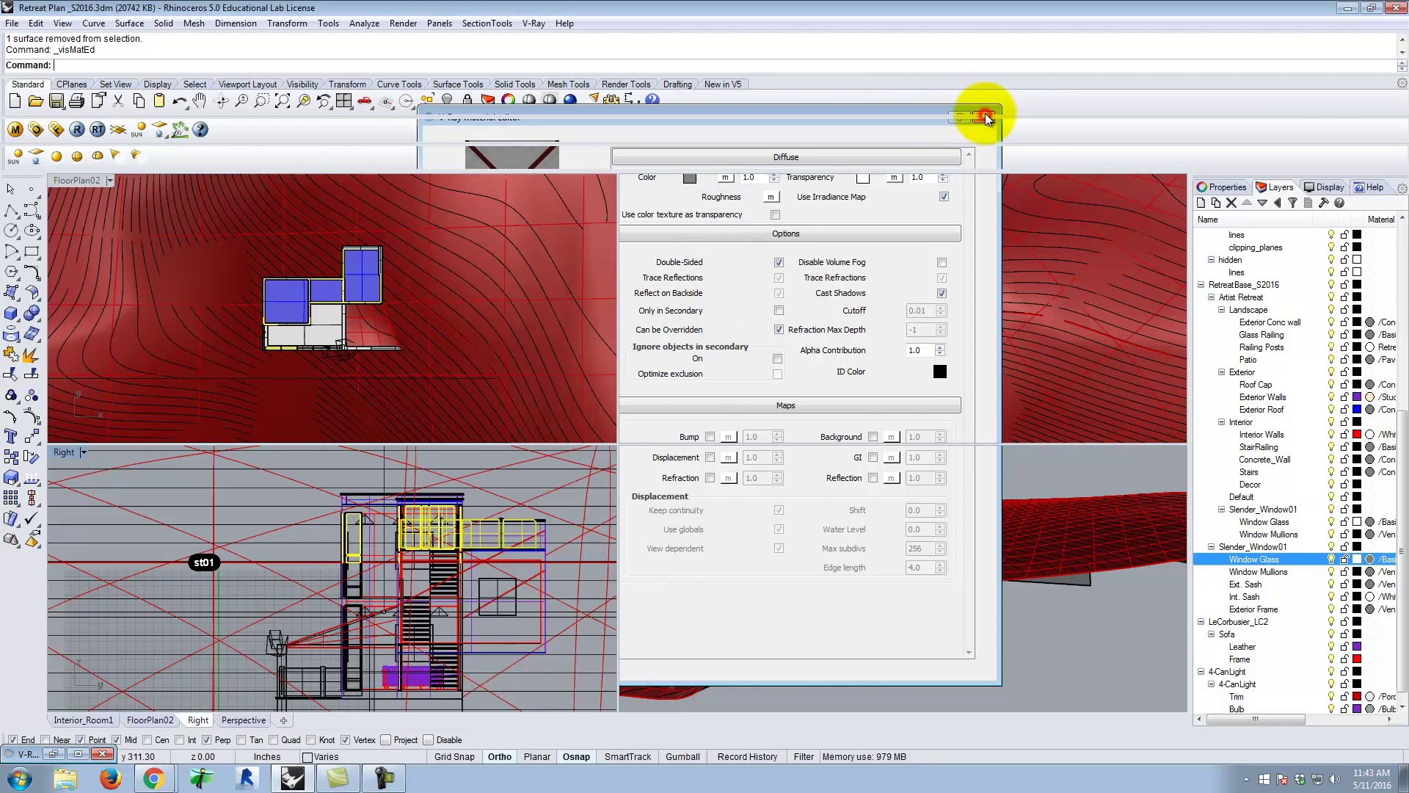
- Maximize the FloorPlan02 viewport, restore its saved view and run a V-Ray test render, closing the frame buffer when done
{"action": "double_click", "coordinate": [70, 179]}
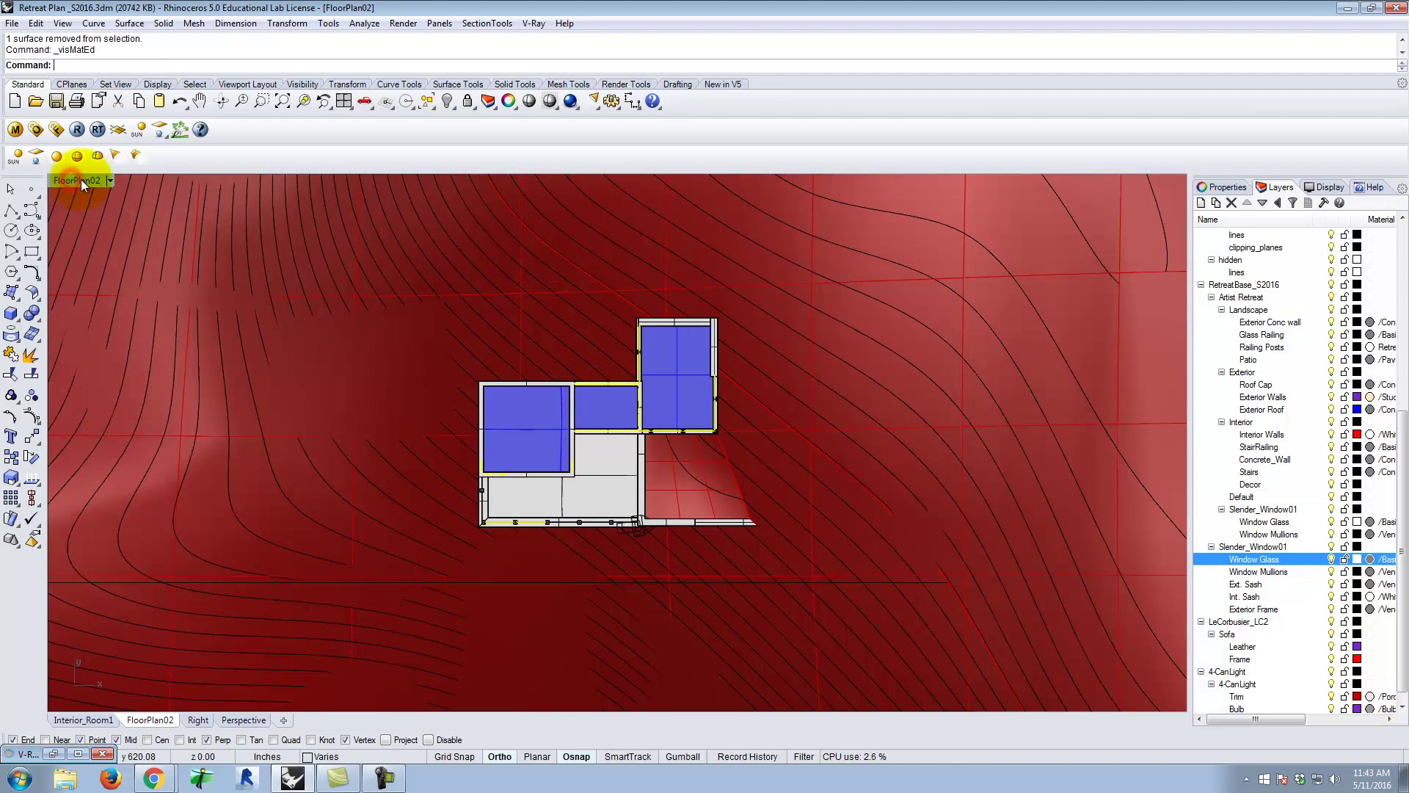
{"action": "left_click", "coordinate": [110, 180]}
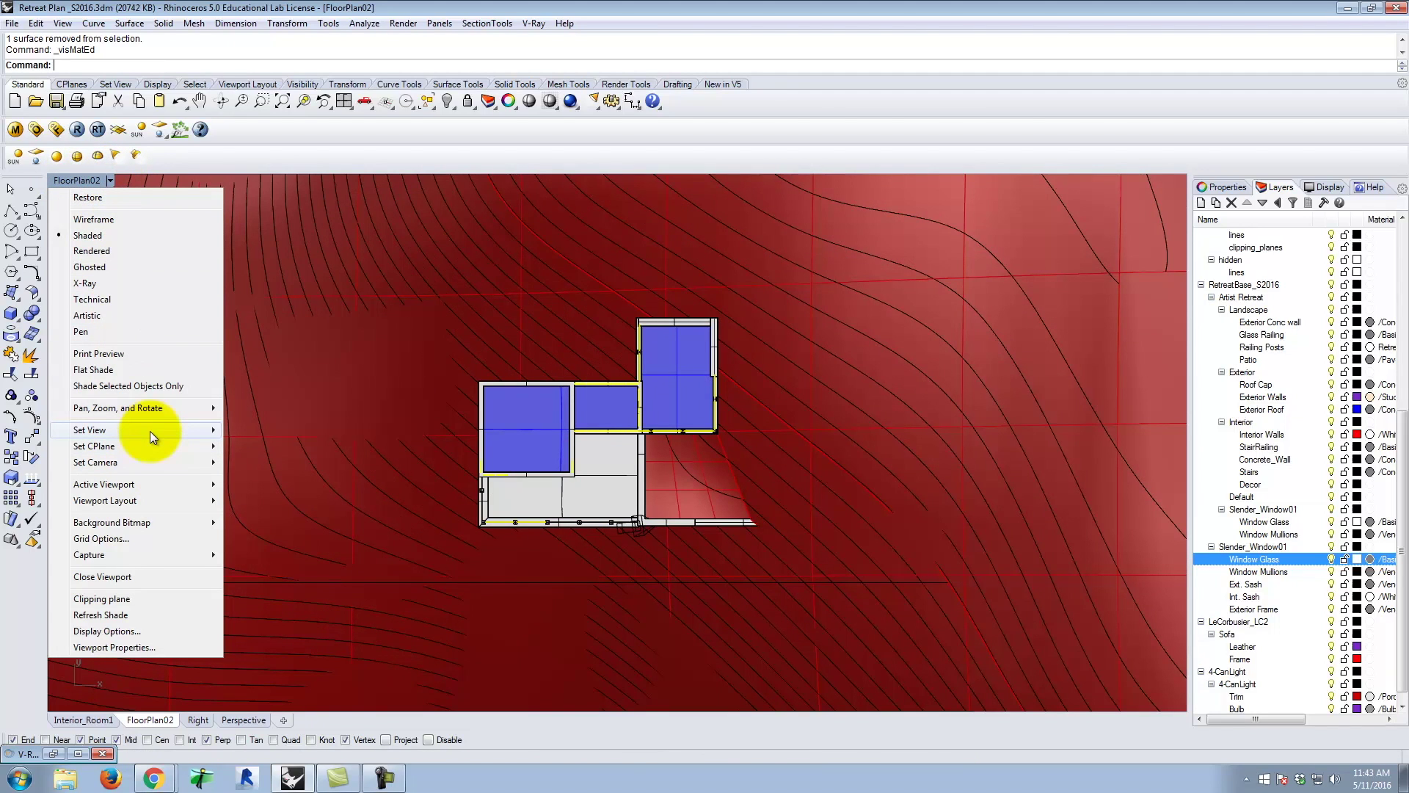
{"action": "mouse_move", "coordinate": [151, 431]}
{"action": "left_click", "coordinate": [257, 705]}
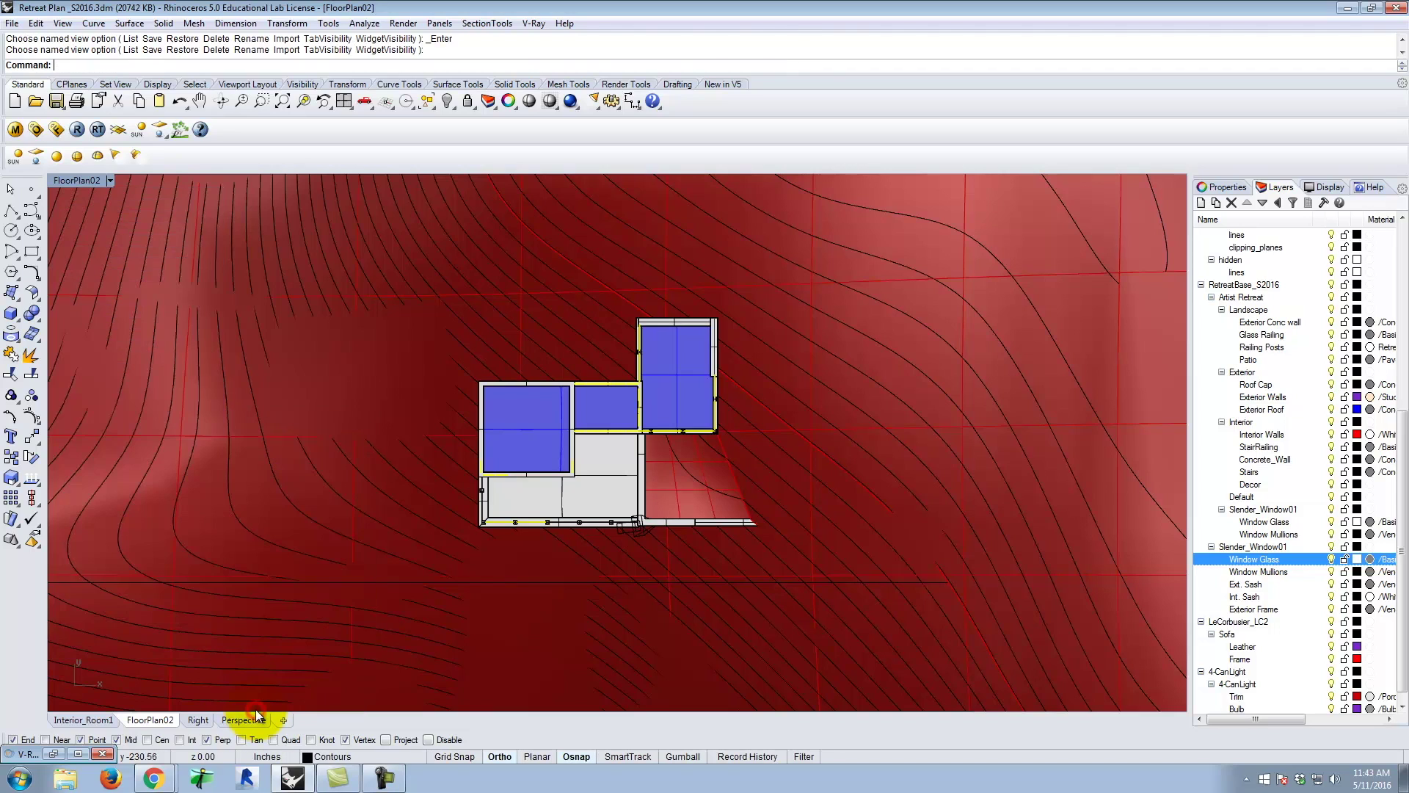
{"action": "left_click", "coordinate": [77, 130]}
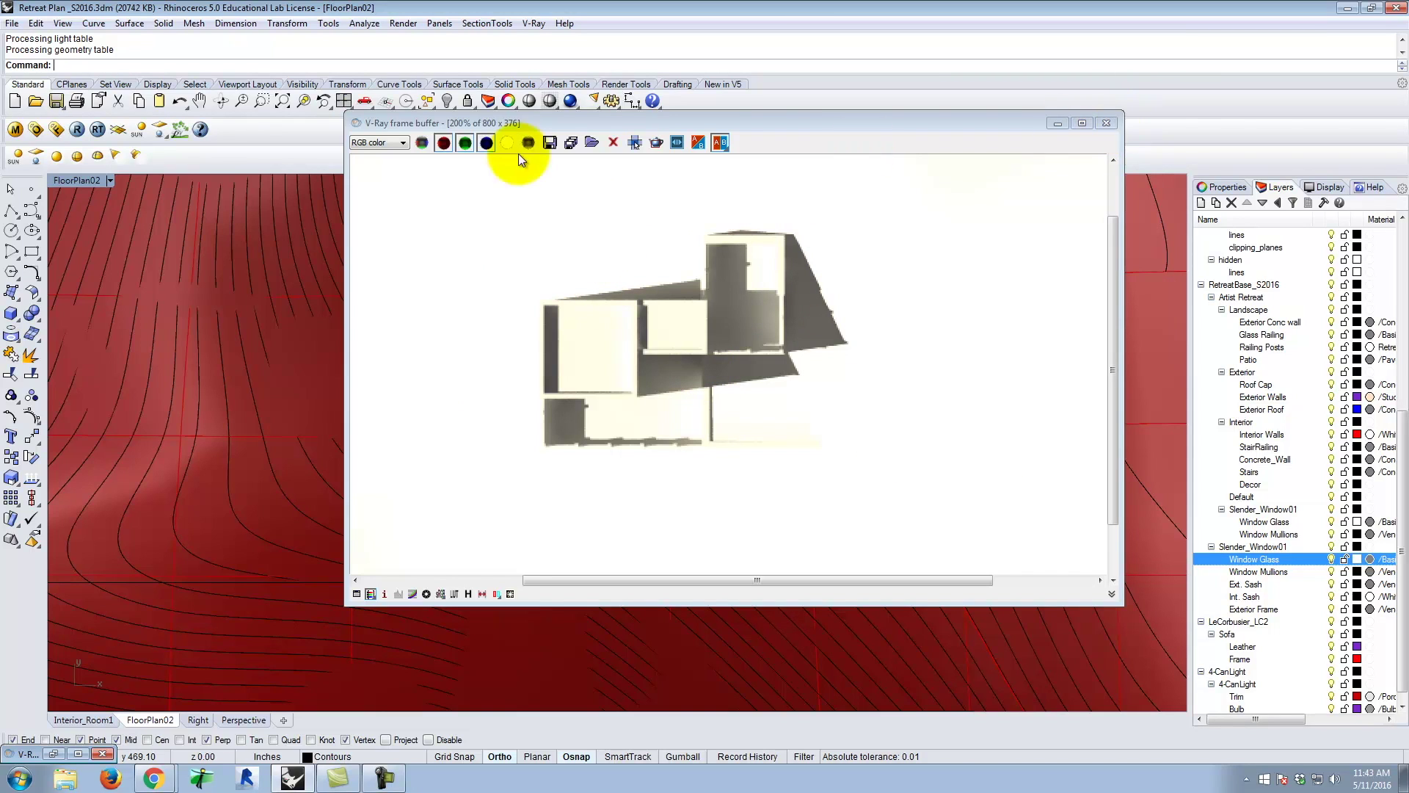
{"action": "left_click", "coordinate": [1107, 123]}
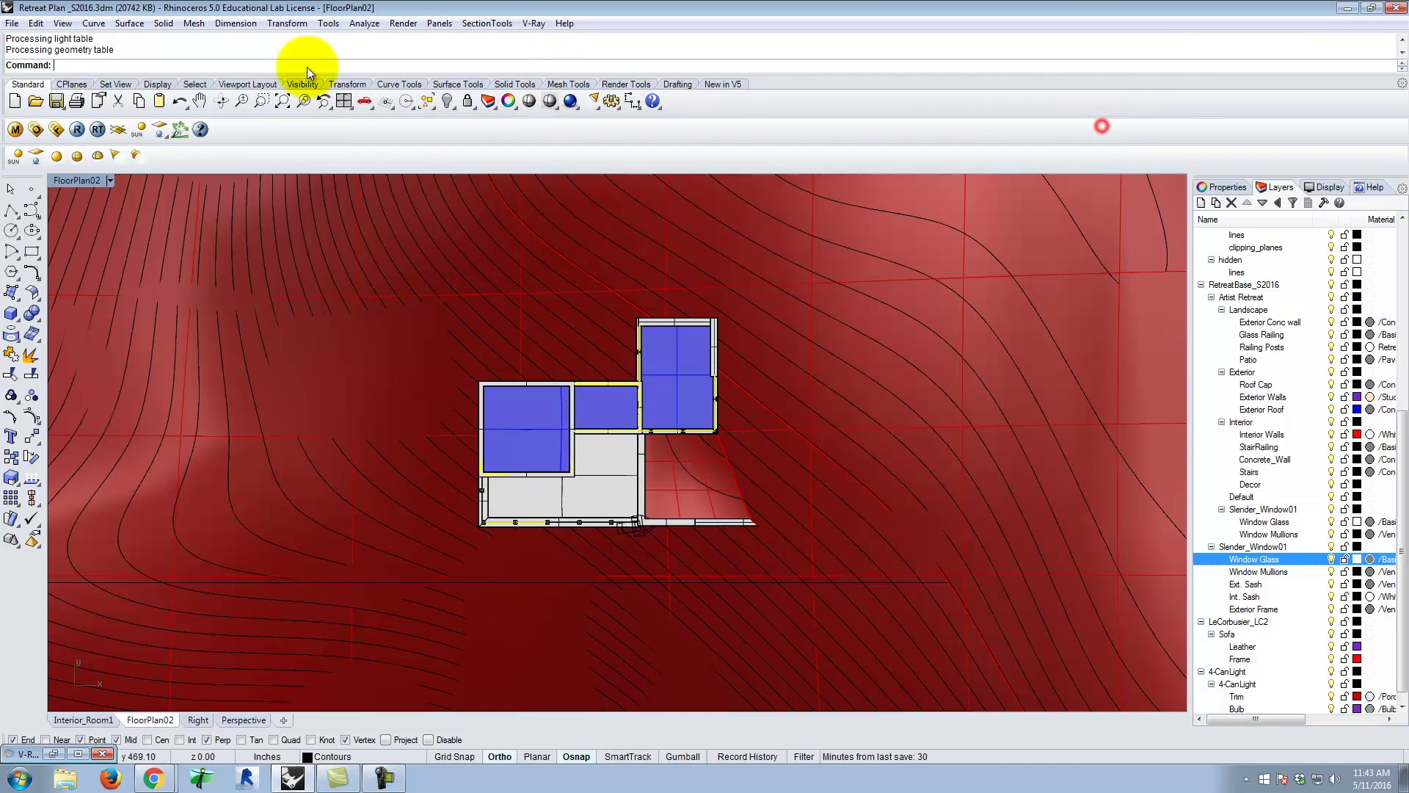
- Match the V-Ray output size to the view aspect, lock the image aspect ratio and set the width to 4000
{"action": "left_click", "coordinate": [35, 129]}
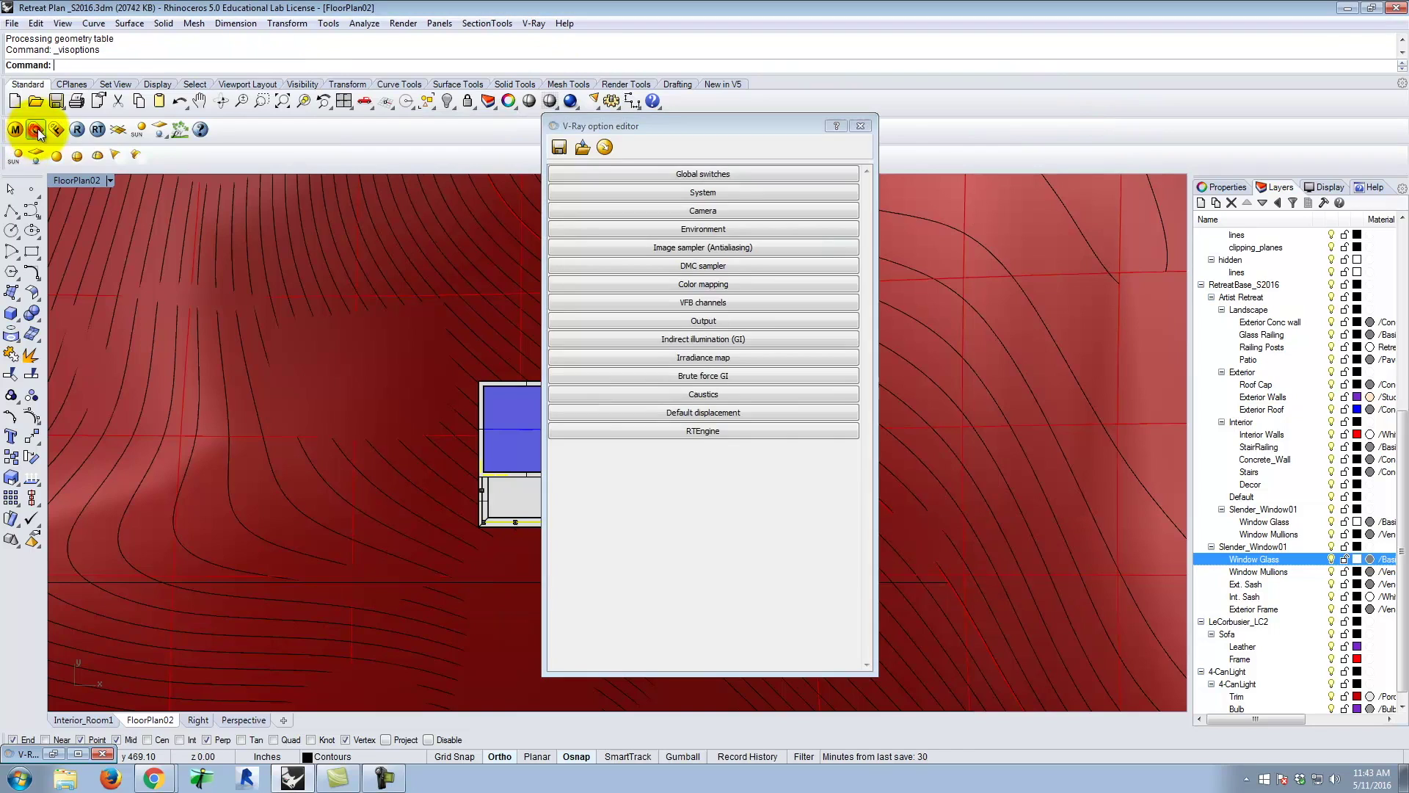
{"action": "left_click", "coordinate": [715, 323]}
{"action": "left_click", "coordinate": [675, 413]}
{"action": "left_click", "coordinate": [595, 432]}
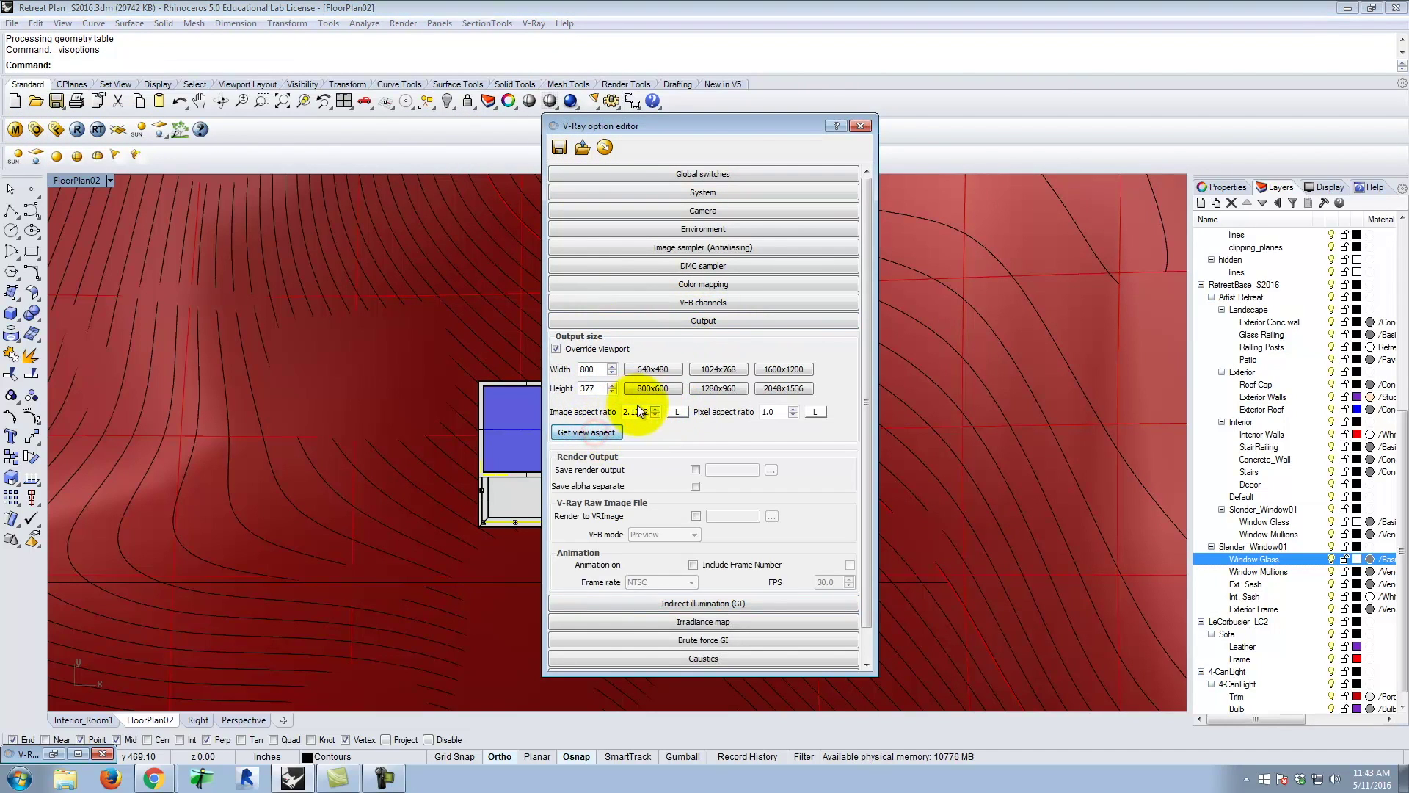
{"action": "left_click", "coordinate": [676, 412]}
{"action": "double_click", "coordinate": [596, 370]}
{"action": "type", "text": "4000"}
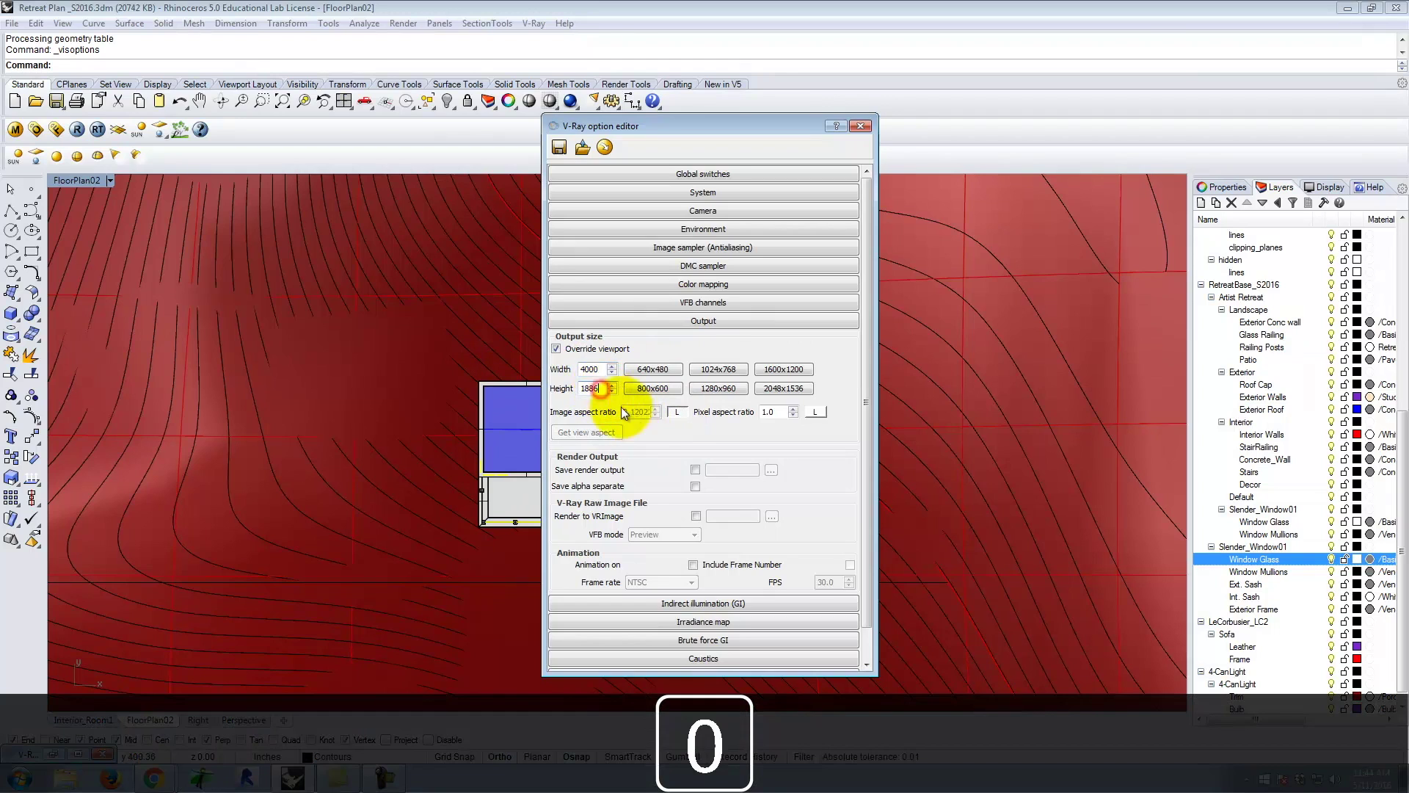
{"action": "left_click", "coordinate": [860, 127]}
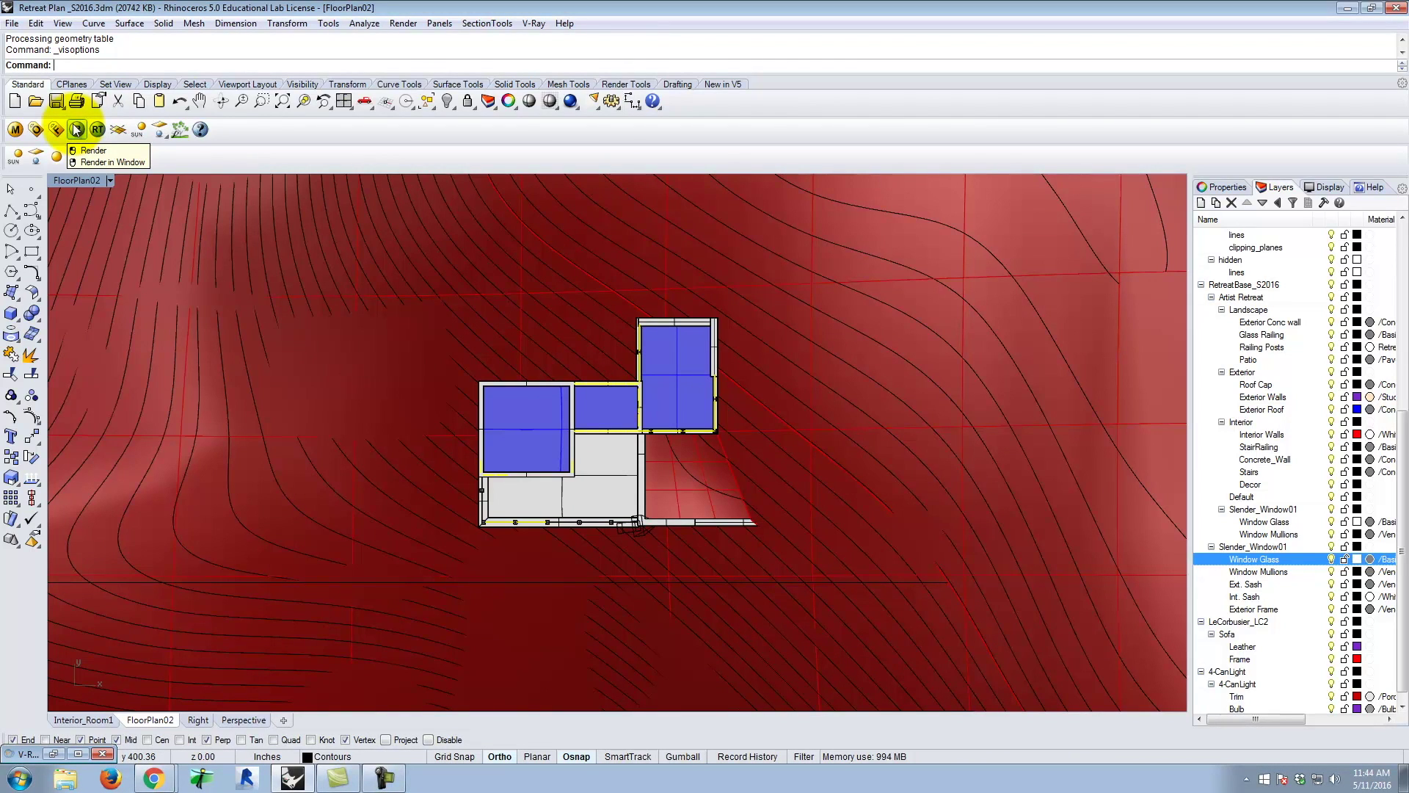
- Review the output size and the available VFB channels in the V-Ray options
{"action": "left_click", "coordinate": [35, 129]}
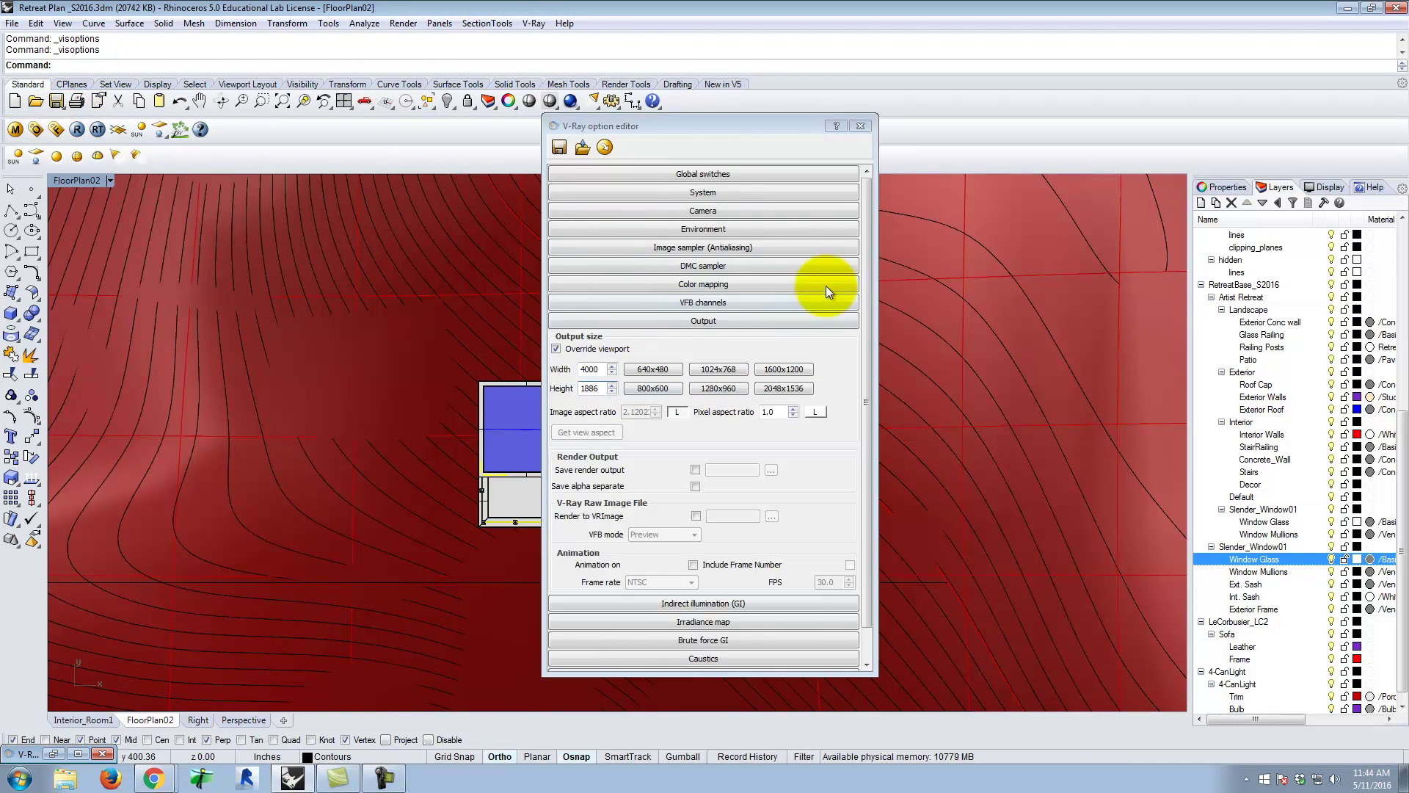
{"action": "left_click", "coordinate": [794, 323]}
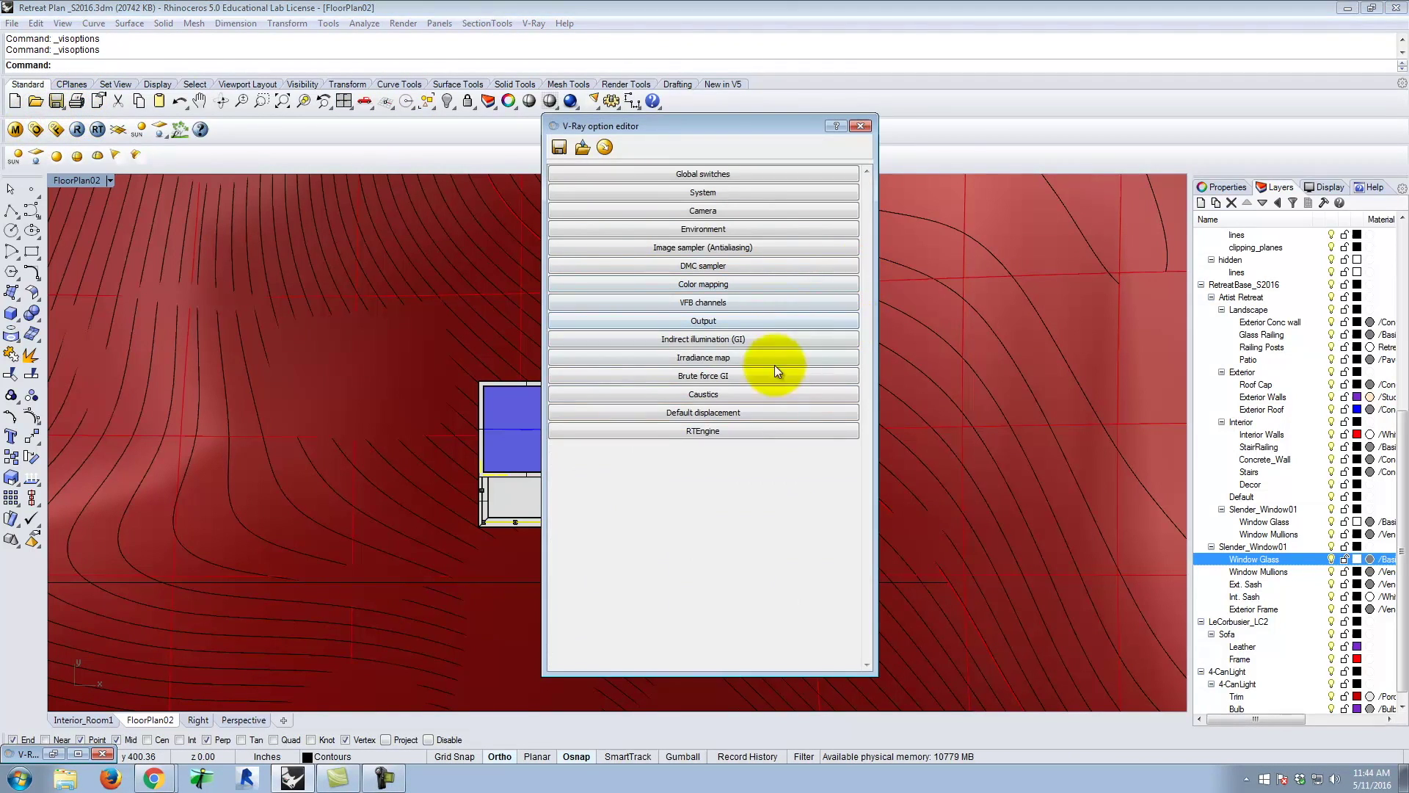
{"action": "left_click", "coordinate": [706, 304]}
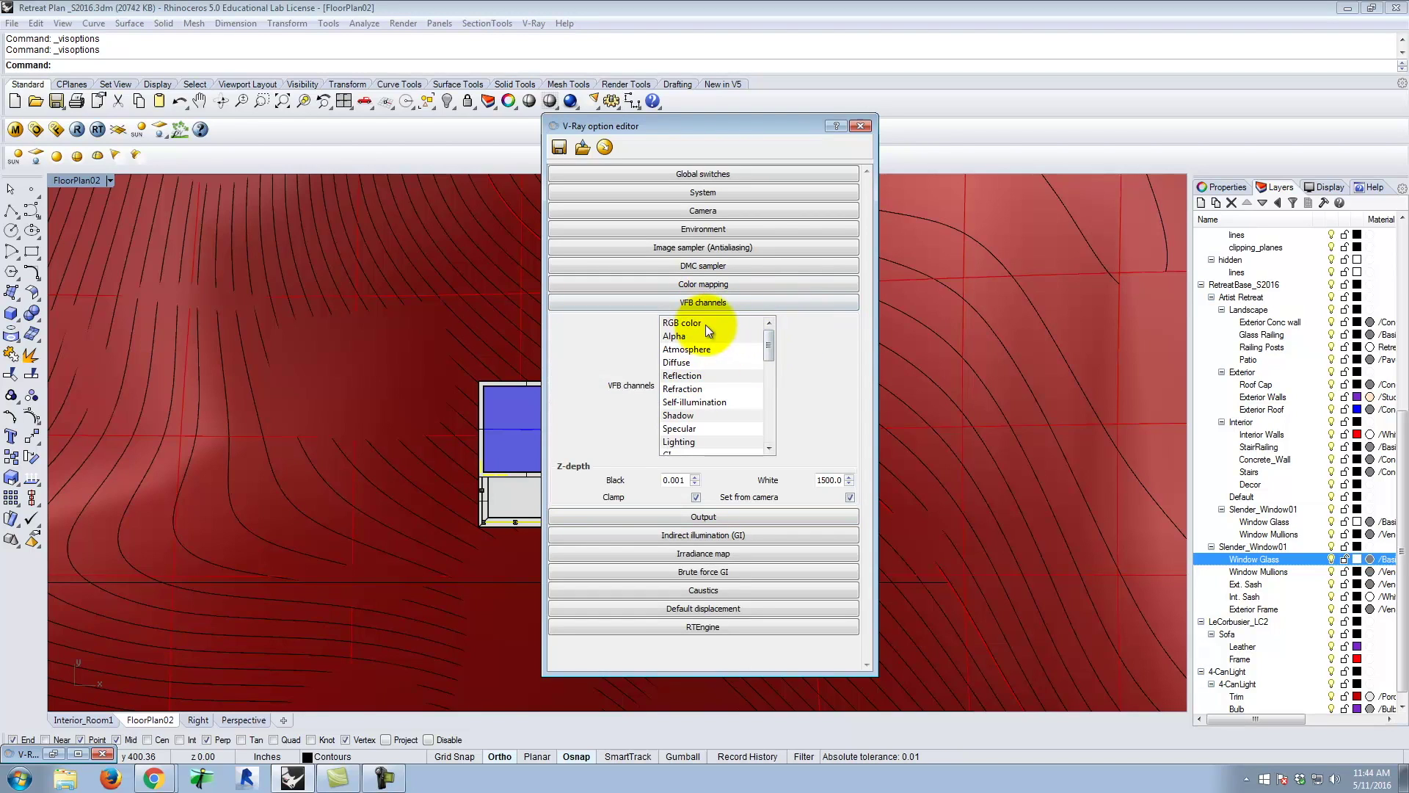
{"action": "left_click", "coordinate": [798, 302]}
- Render the FloorPlan02 view with V-Ray and start saving all image channels to the Bluestone (J:) drive
{"action": "left_click", "coordinate": [78, 131]}
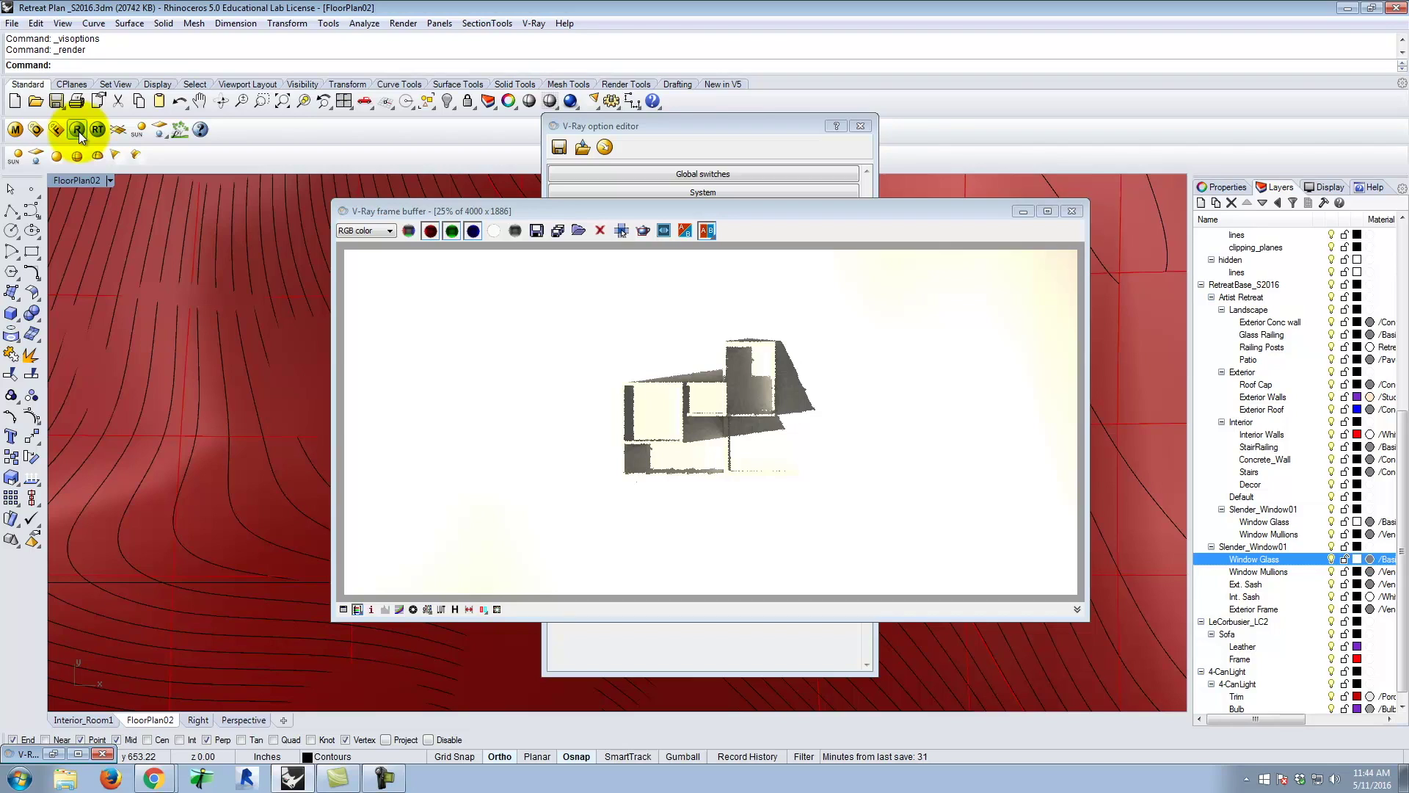
{"action": "left_click", "coordinate": [52, 754]}
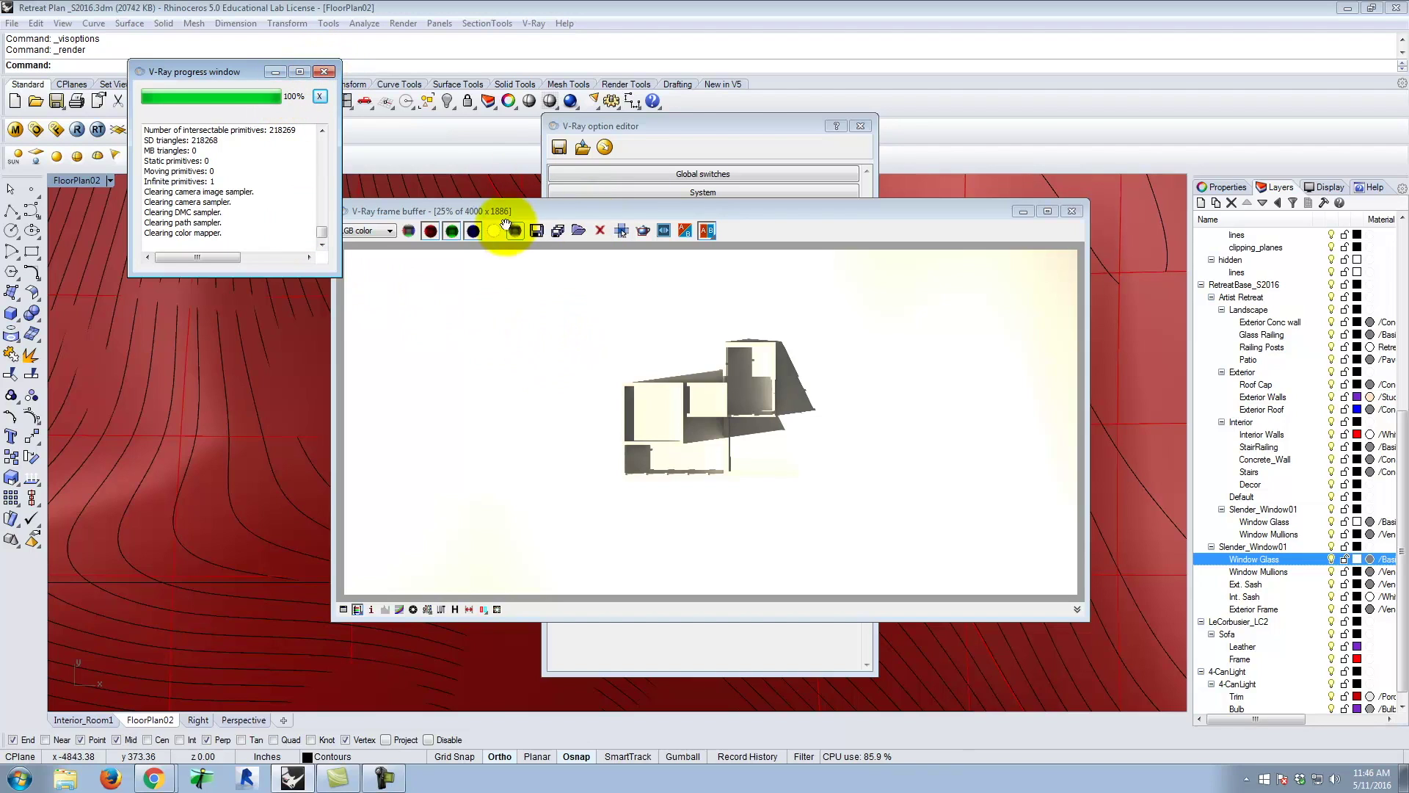
{"action": "left_click", "coordinate": [558, 231]}
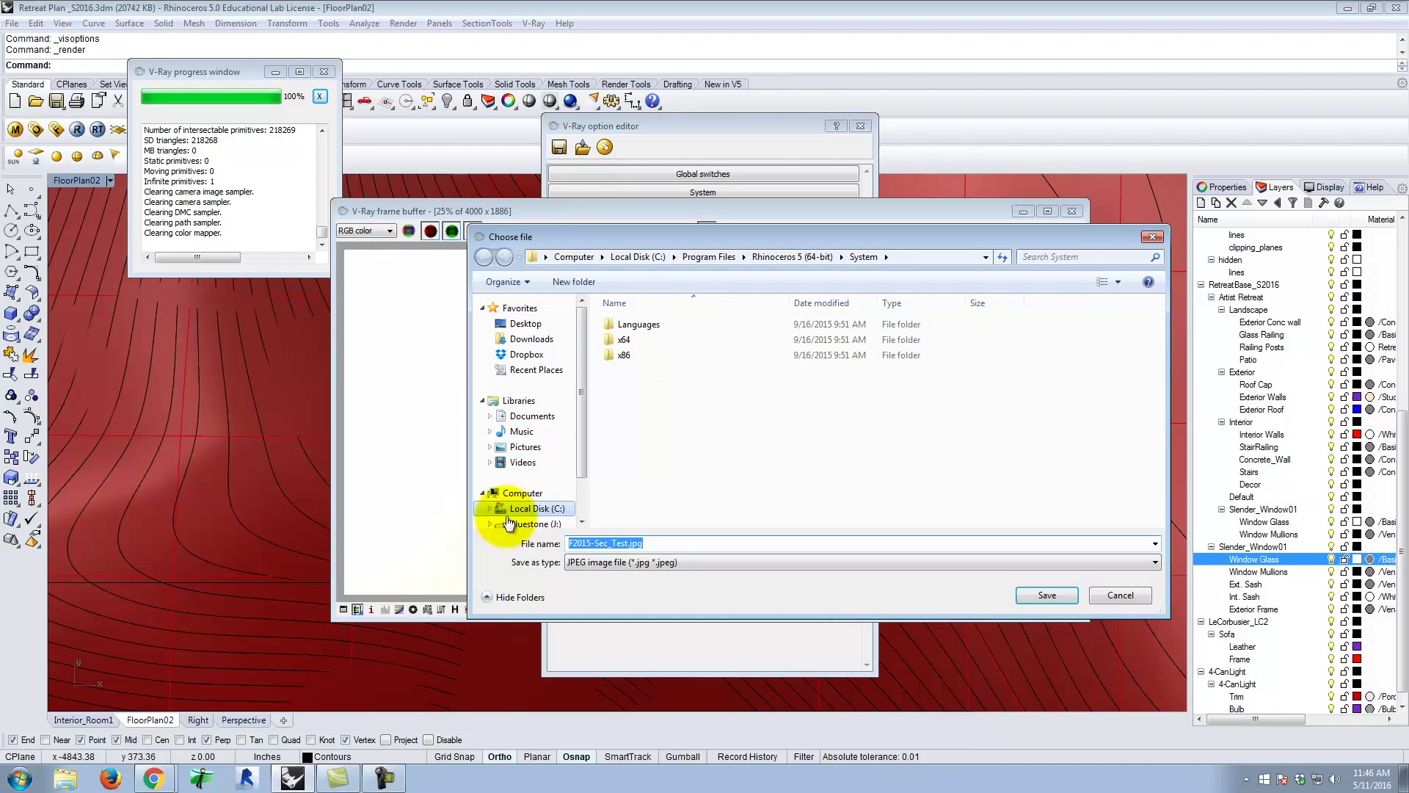
{"action": "left_click", "coordinate": [536, 524]}
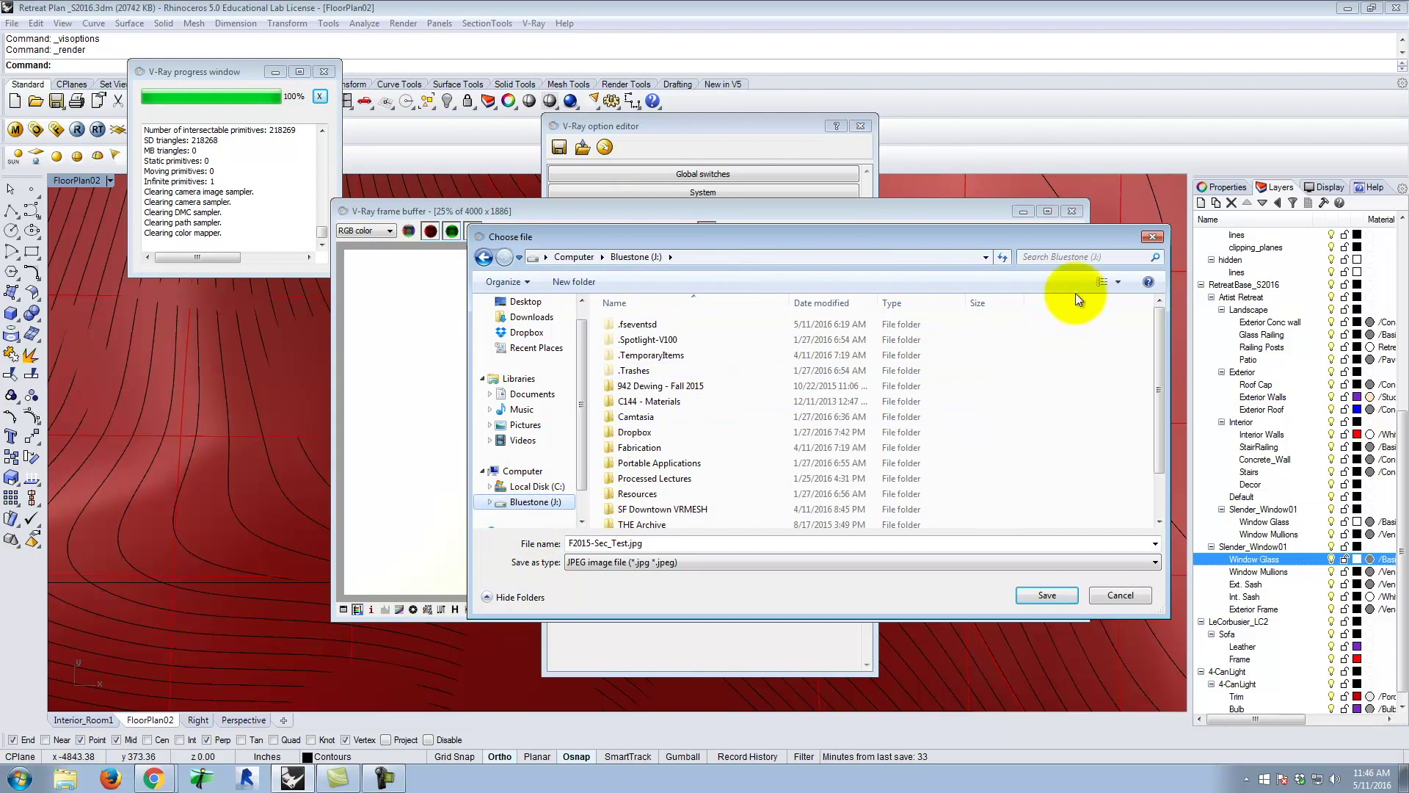
{"action": "left_click_drag", "start_coordinate": [1163, 358], "coordinate": [1157, 421]}
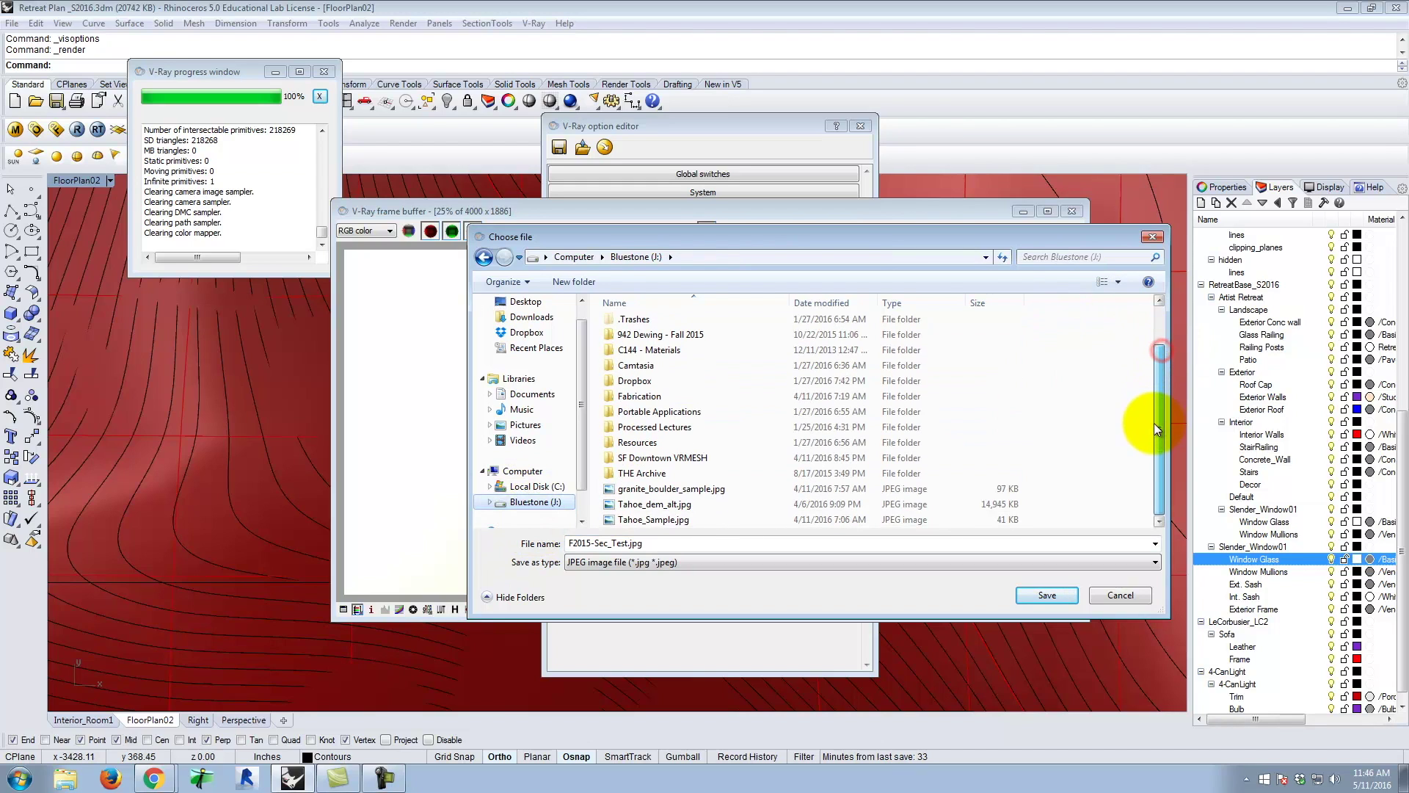
{"action": "double_click", "coordinate": [660, 441]}
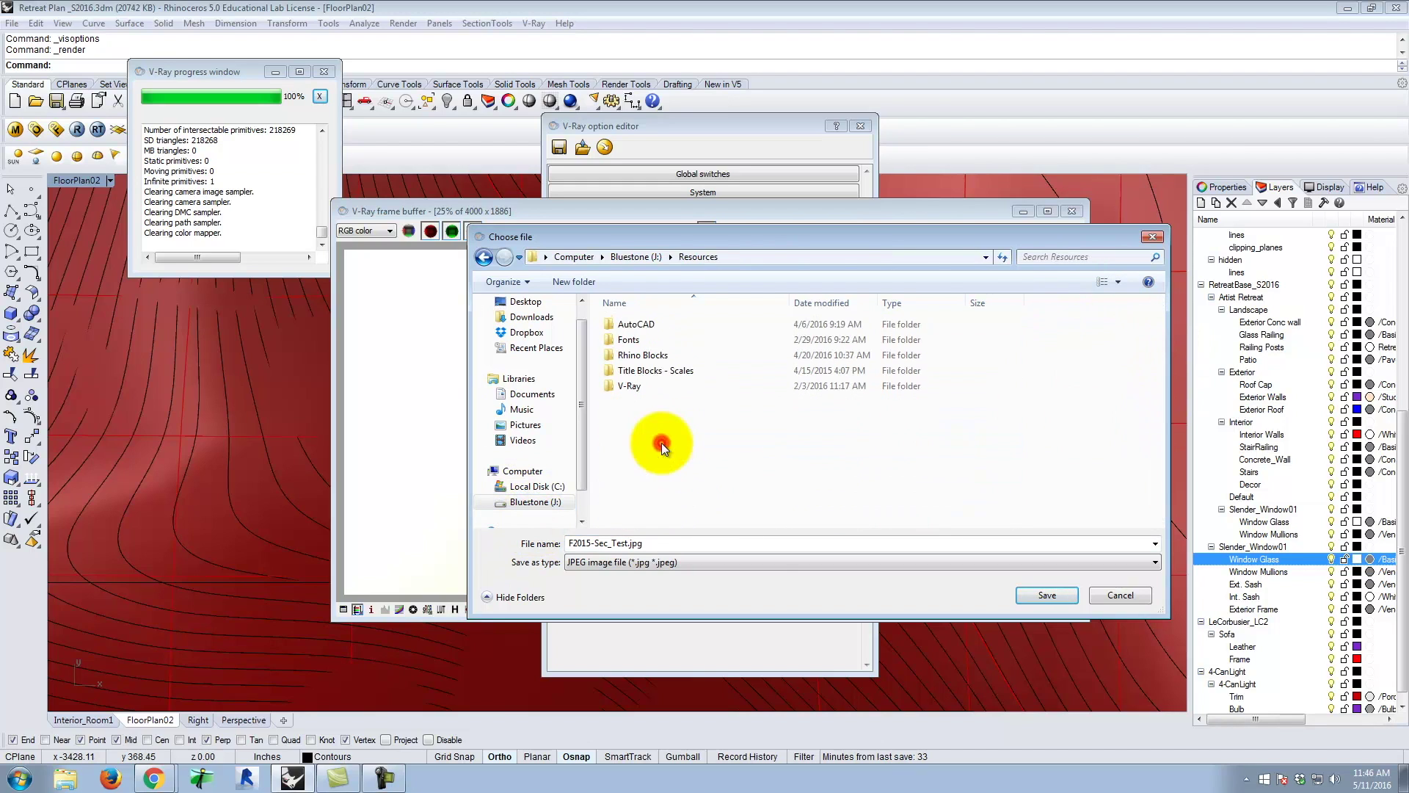
{"action": "double_click", "coordinate": [629, 386]}
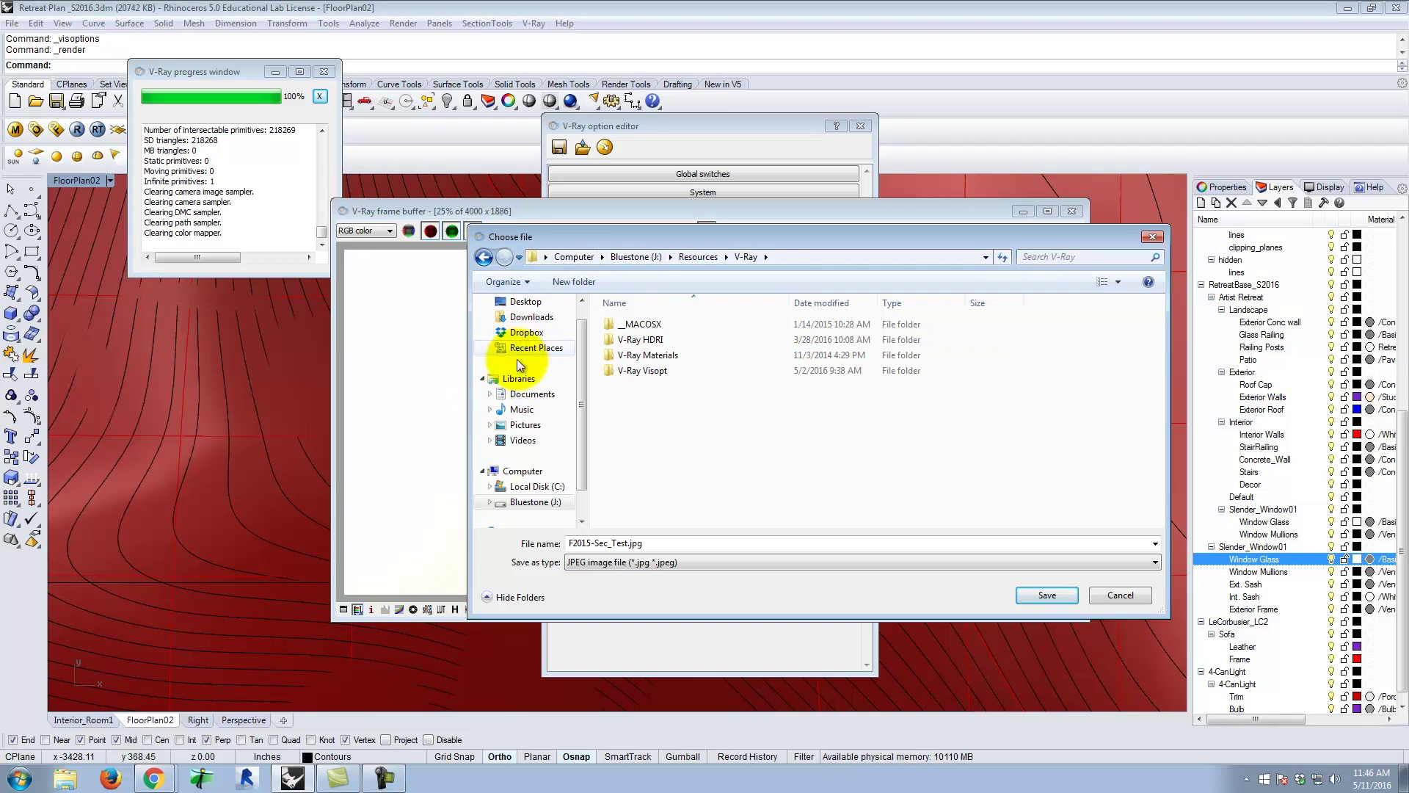
{"action": "left_click", "coordinate": [530, 499]}
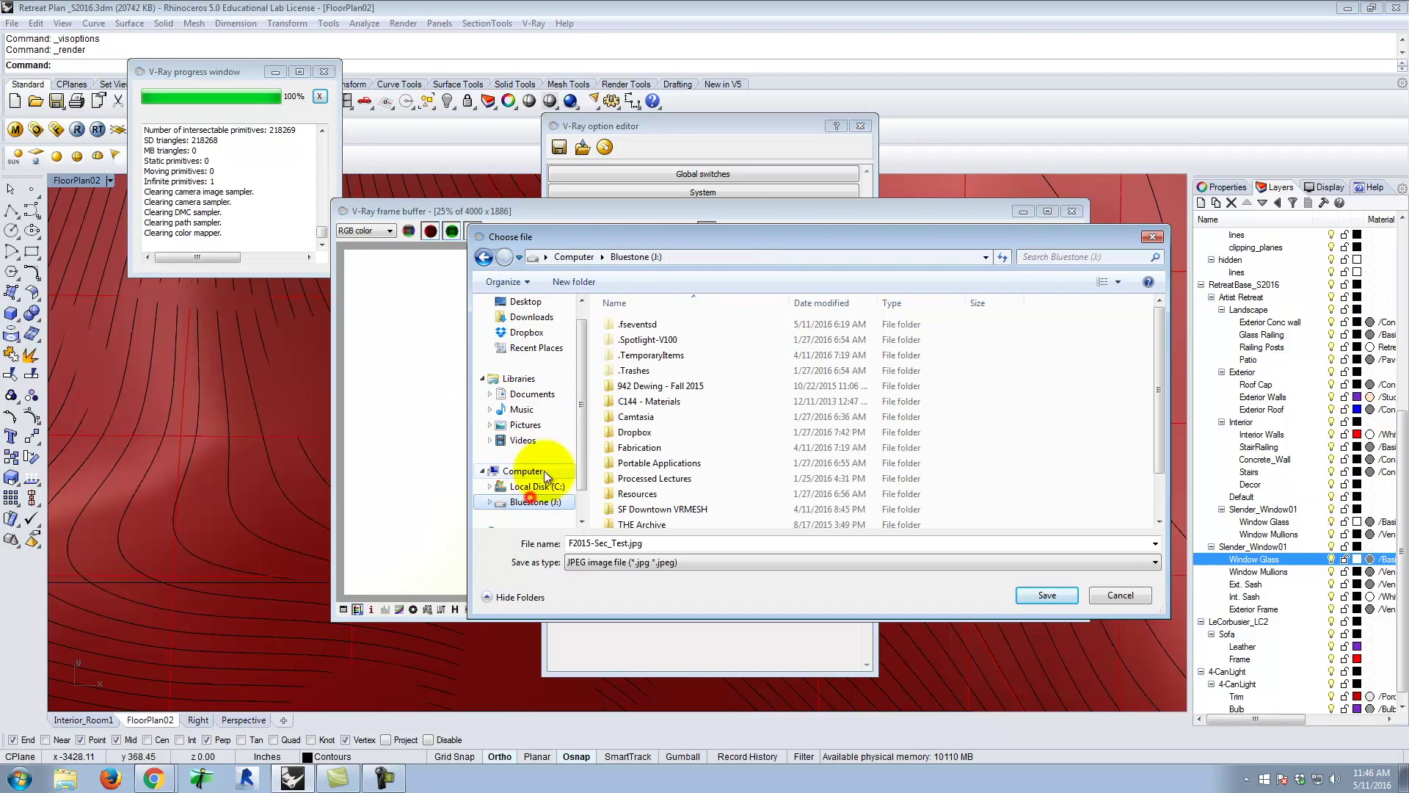
{"action": "double_click", "coordinate": [640, 496]}
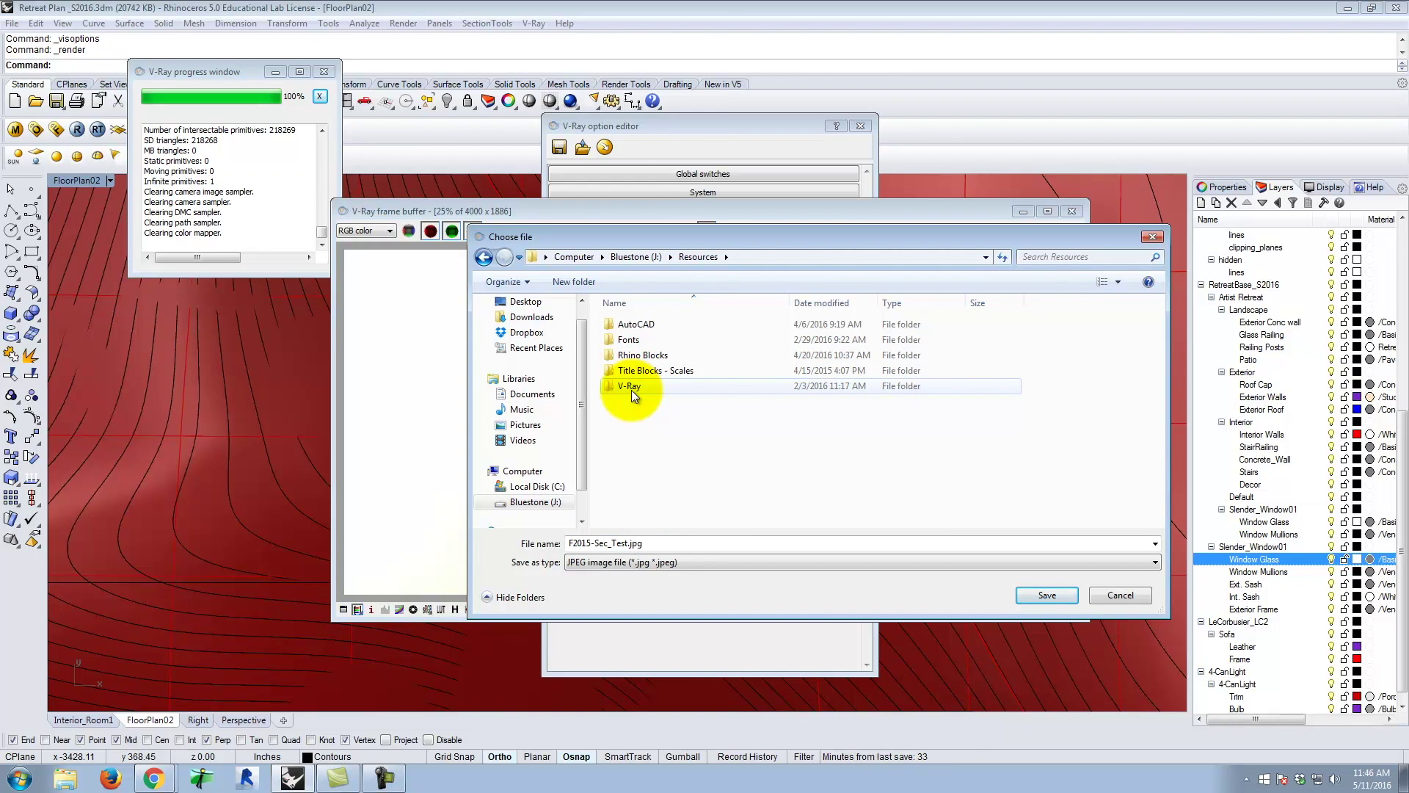
{"action": "double_click", "coordinate": [633, 356]}
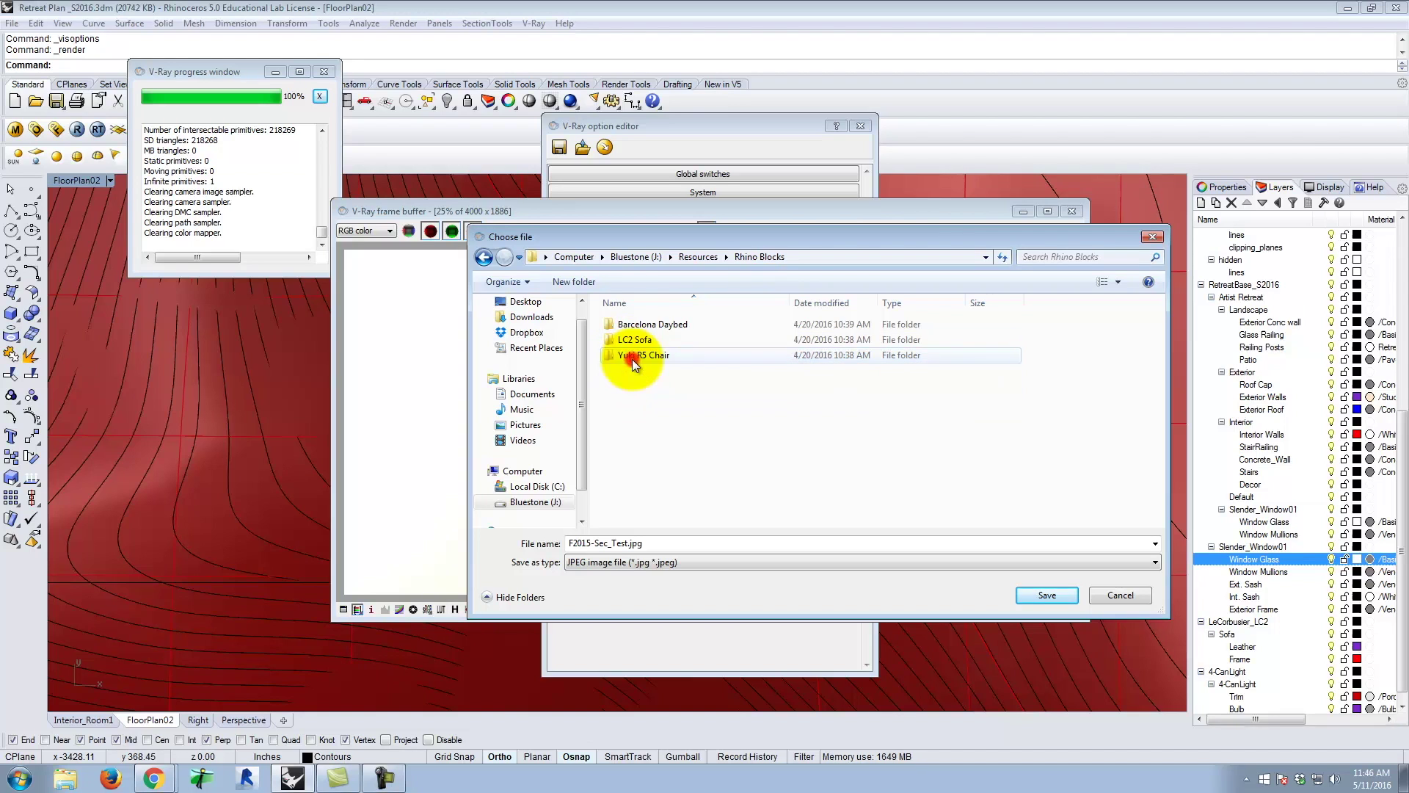
{"action": "left_click", "coordinate": [654, 257]}
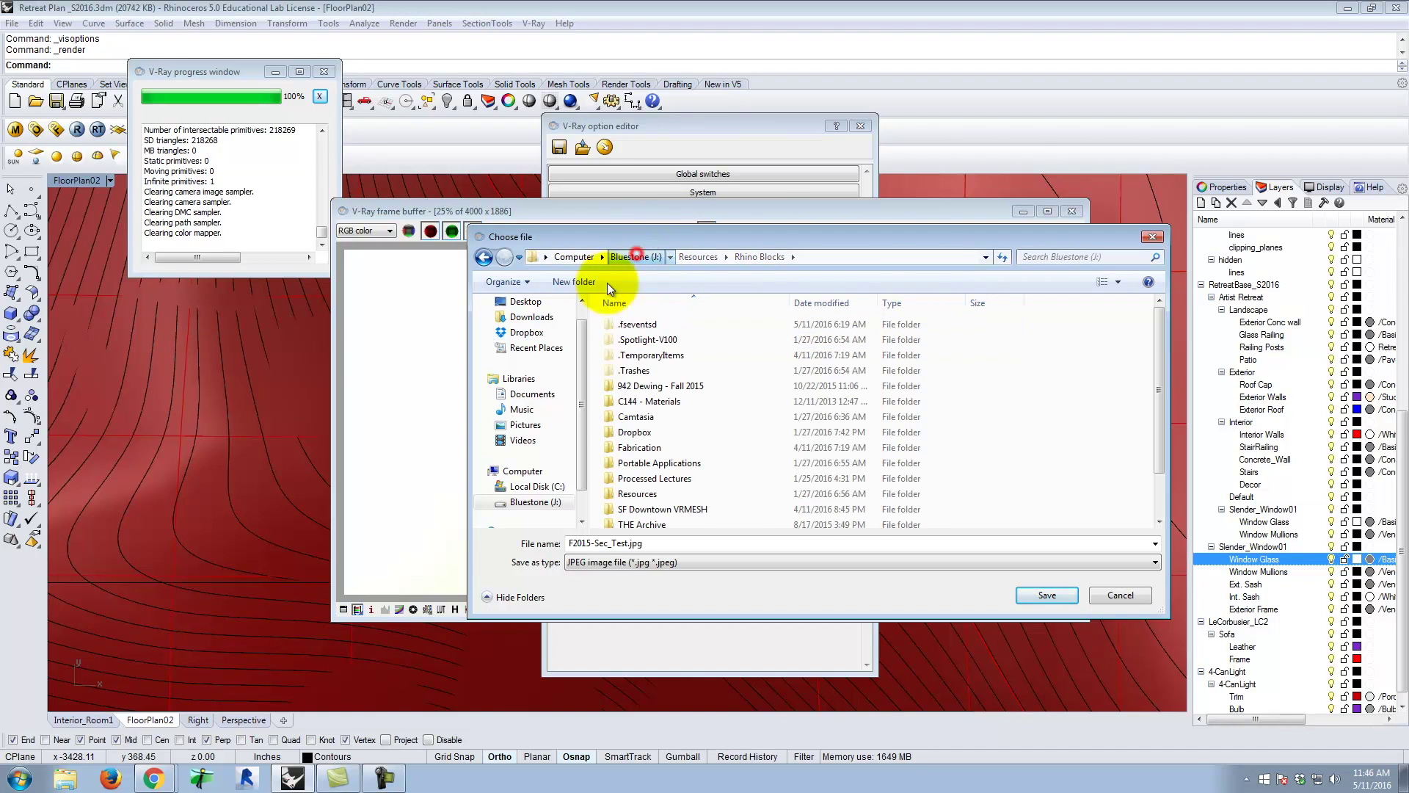
- Save all render channels in Dropbox > A136 Exercises > Ex229 under the name Plan_Clay.jpg
{"action": "double_click", "coordinate": [642, 432]}
{"action": "double_click", "coordinate": [649, 356]}
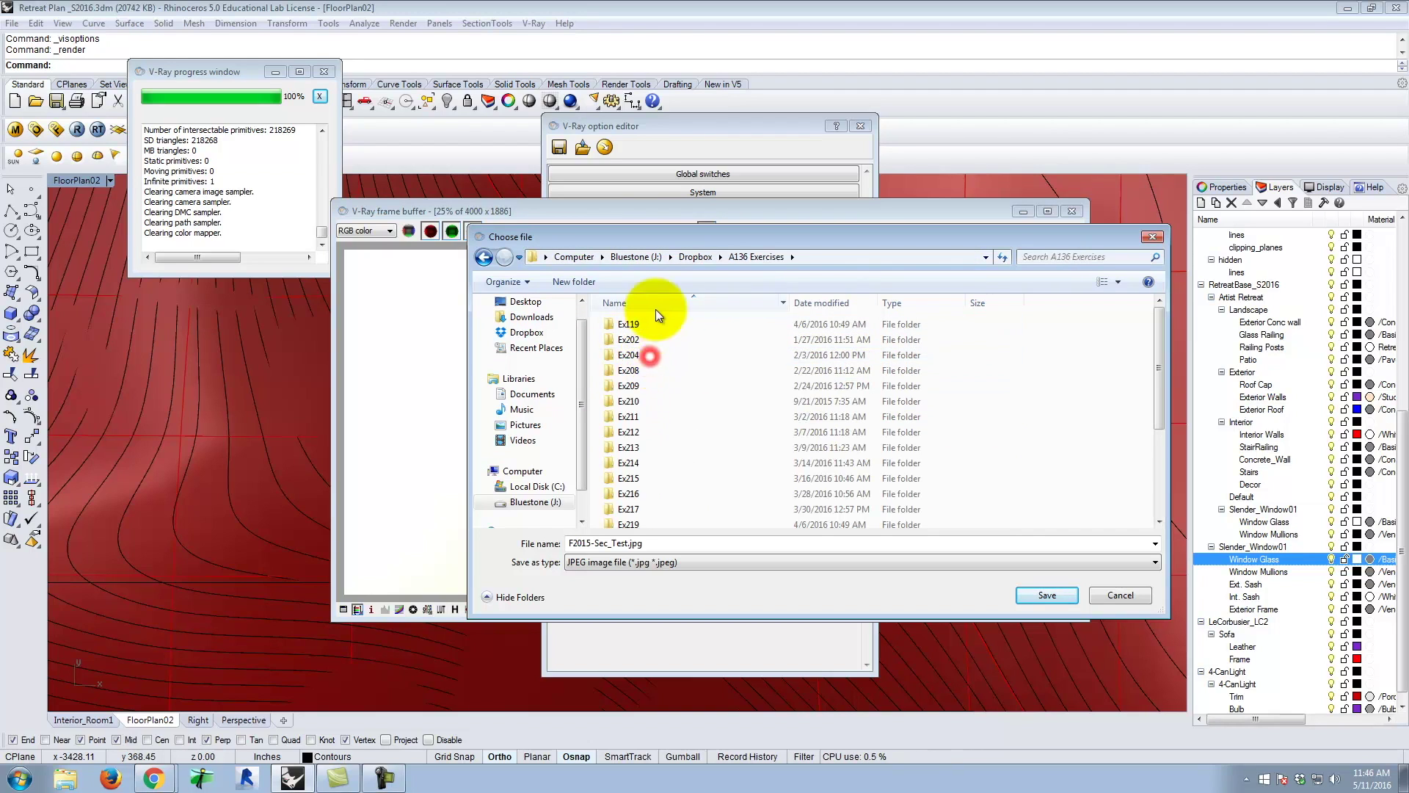
{"action": "scroll", "coordinate": [631, 486], "scroll_direction": "down", "scroll_amount": 3}
{"action": "double_click", "coordinate": [637, 485]}
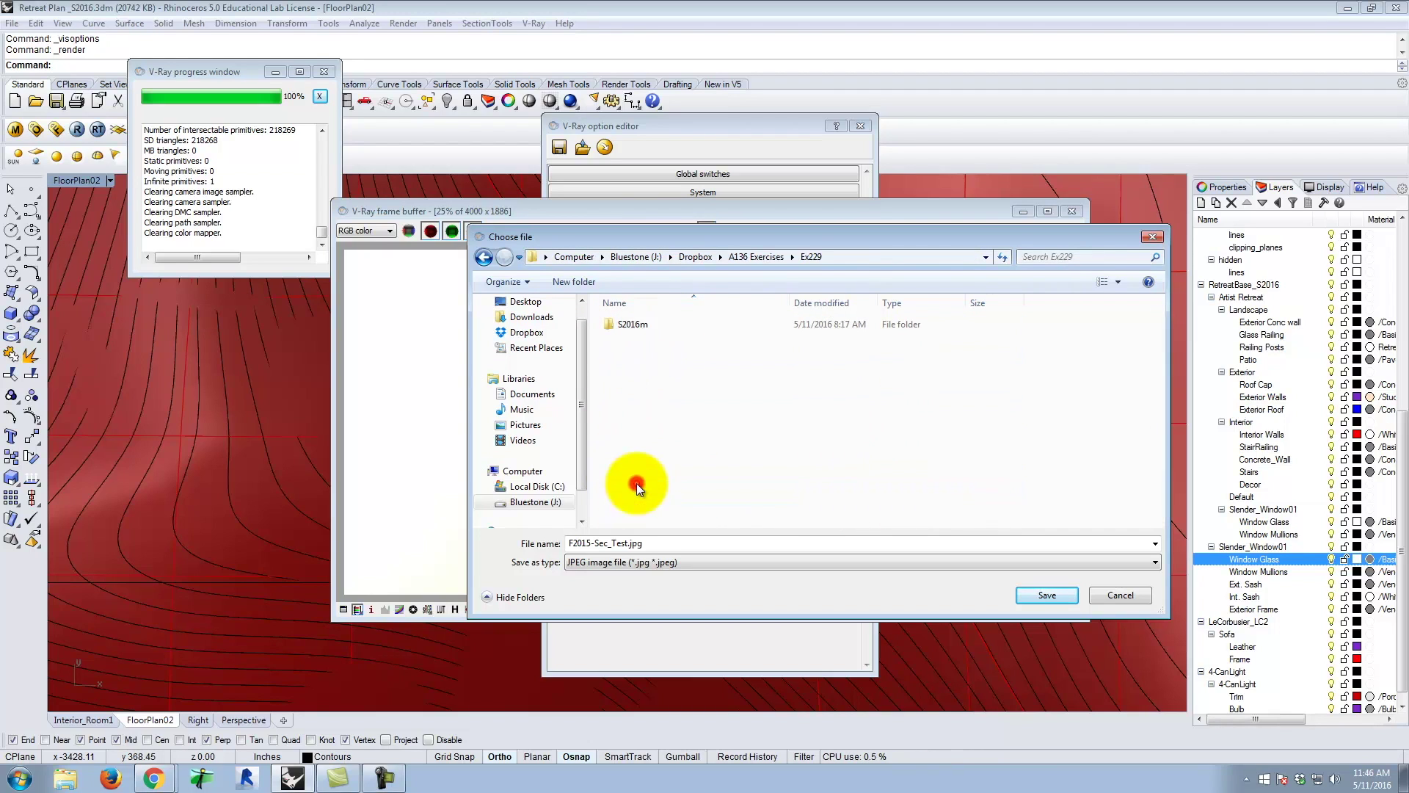
{"action": "double_click", "coordinate": [609, 544]}
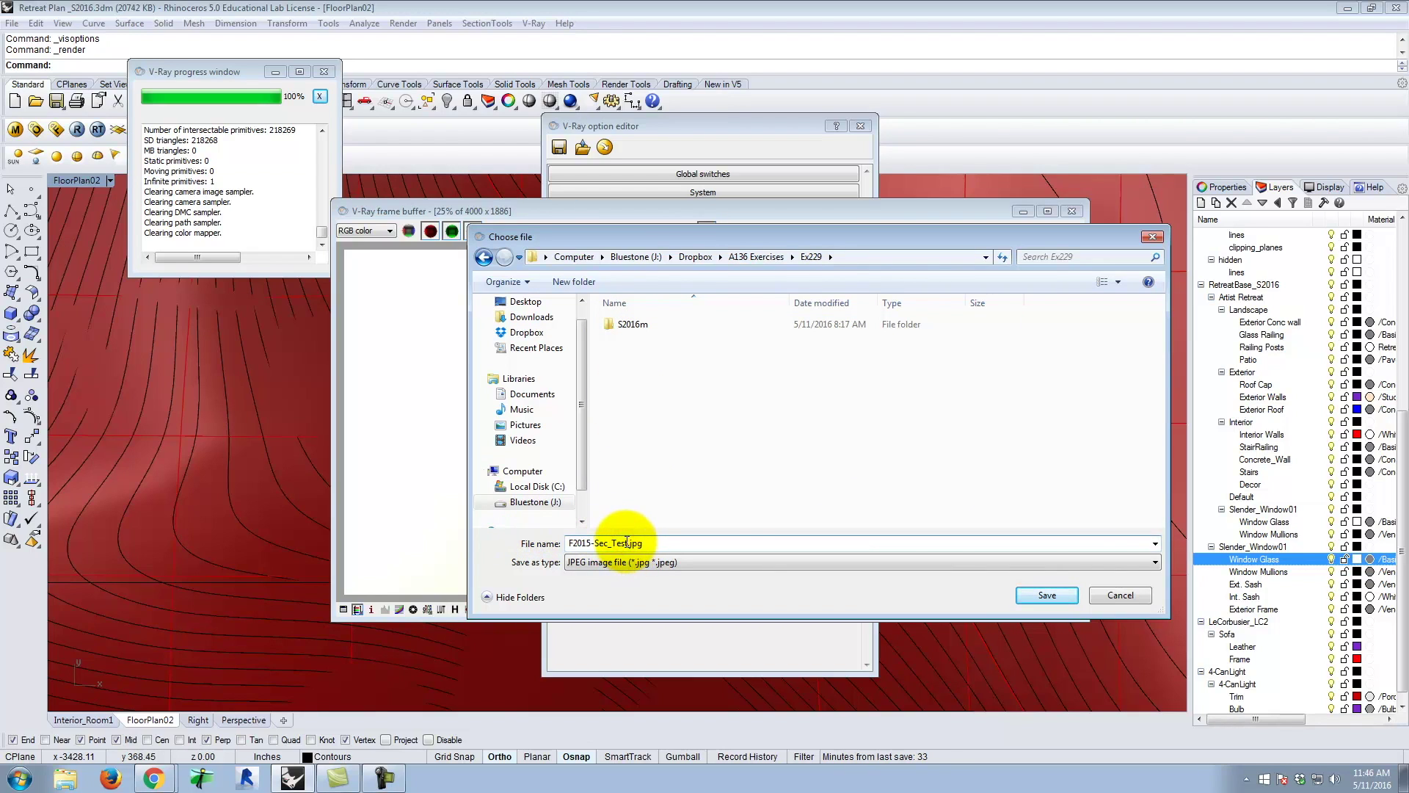
{"action": "type", "text": "Plan"}
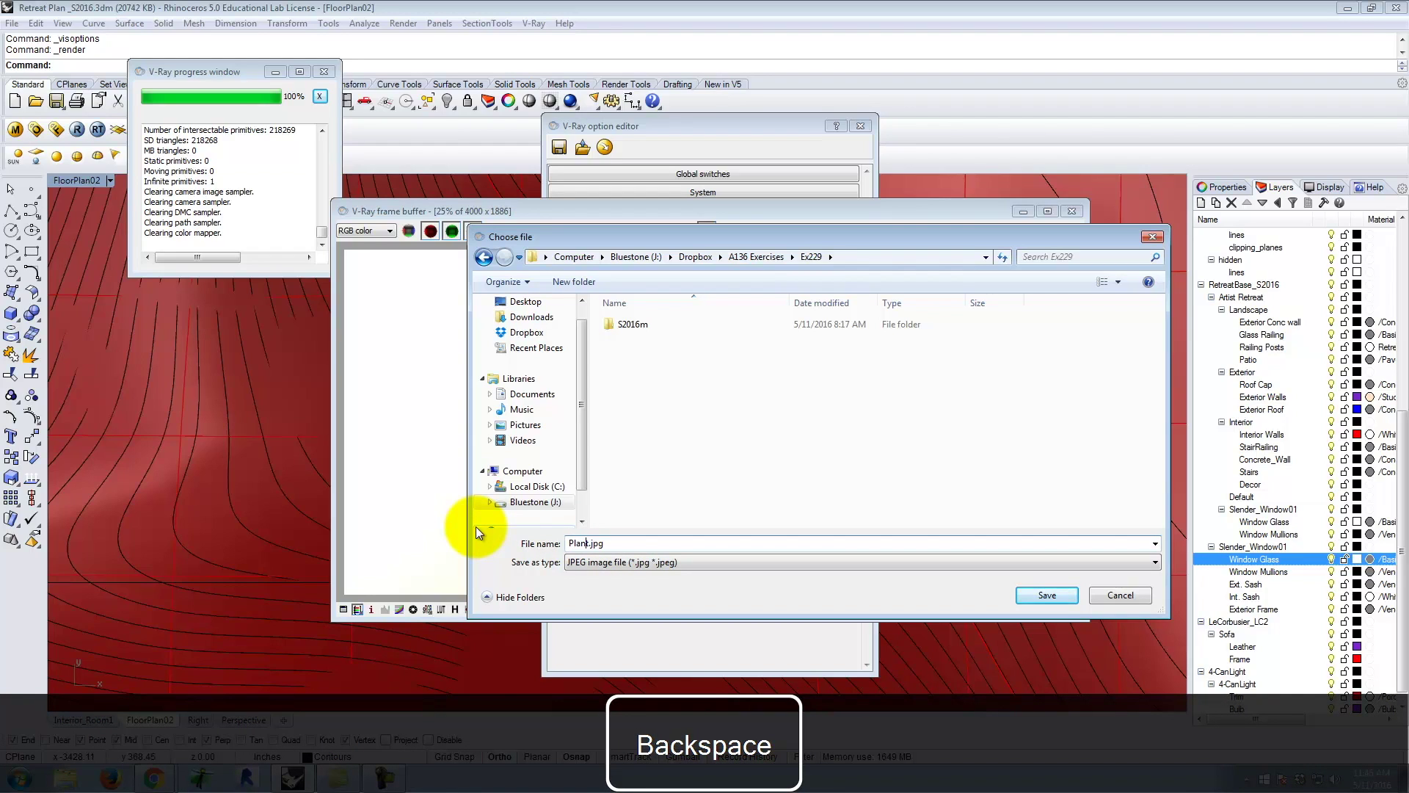
{"action": "type", "text": "_clayt"}
{"action": "key", "text": "shift+Right"}
{"action": "key", "text": "BackSpace"}
{"action": "left_click", "coordinate": [1061, 596]}
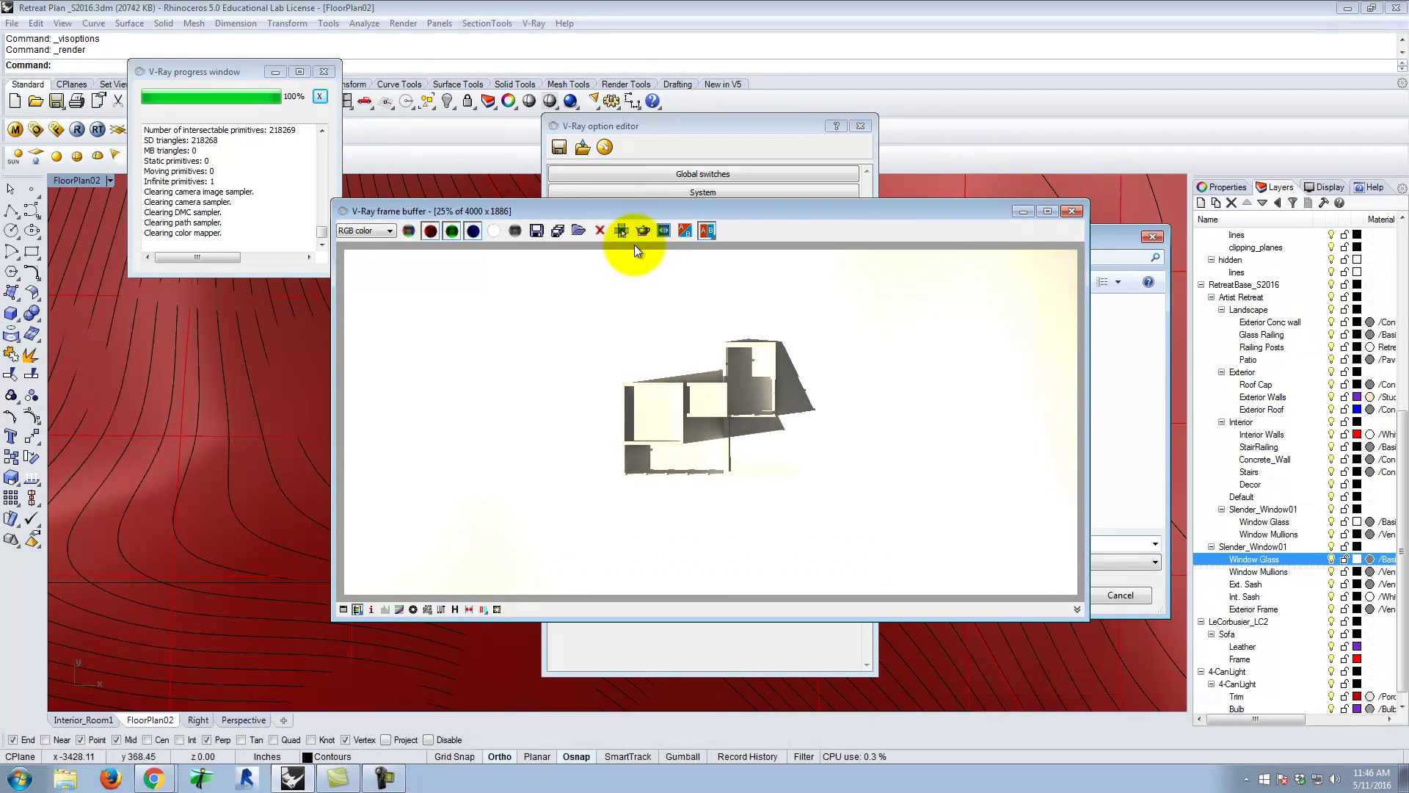
- Switch to Adobe Illustrator CS6 and open Plan View 02.AI from the Ex229 folder
{"action": "left_click", "coordinate": [20, 780]}
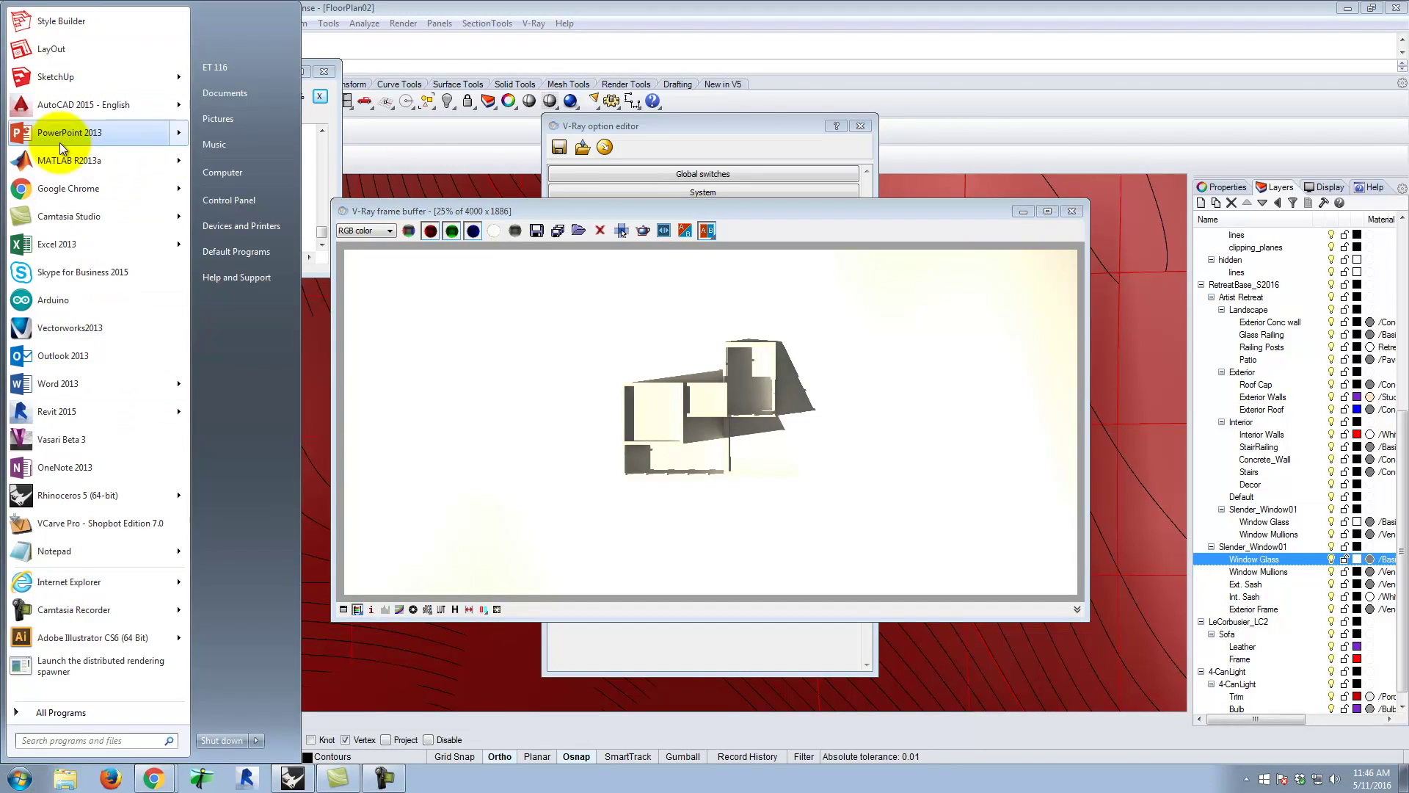
{"action": "left_click", "coordinate": [56, 637]}
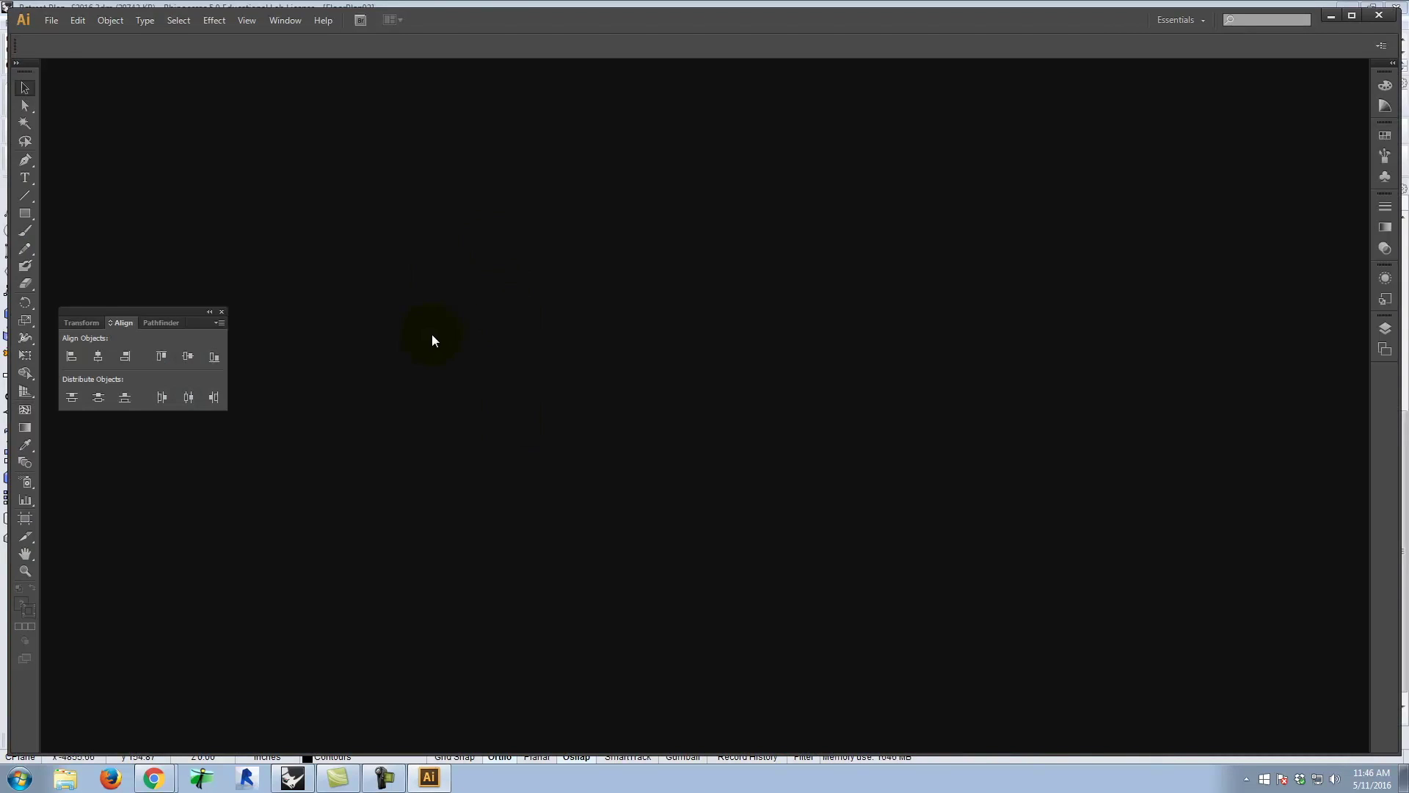
{"action": "left_click", "coordinate": [51, 22]}
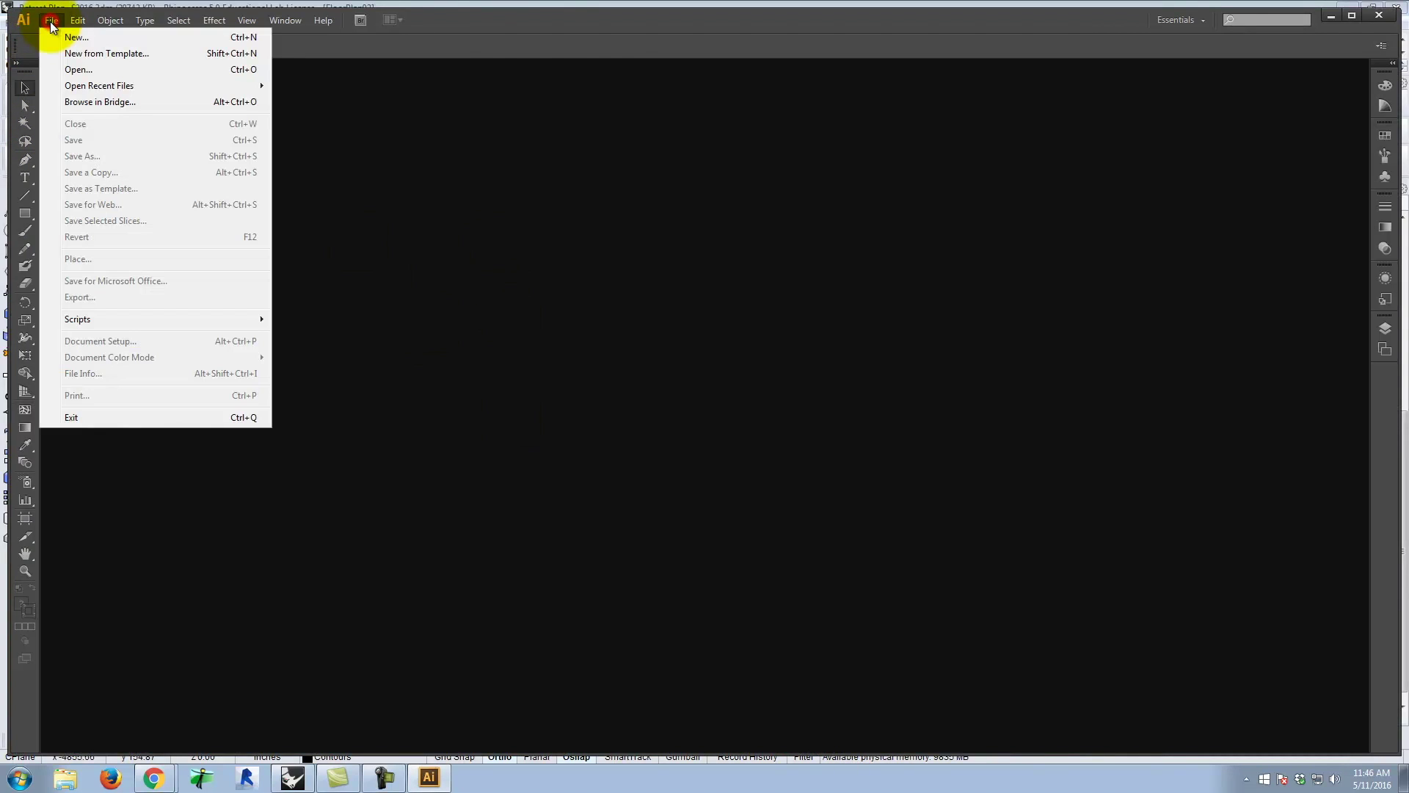
{"action": "left_click", "coordinate": [76, 70]}
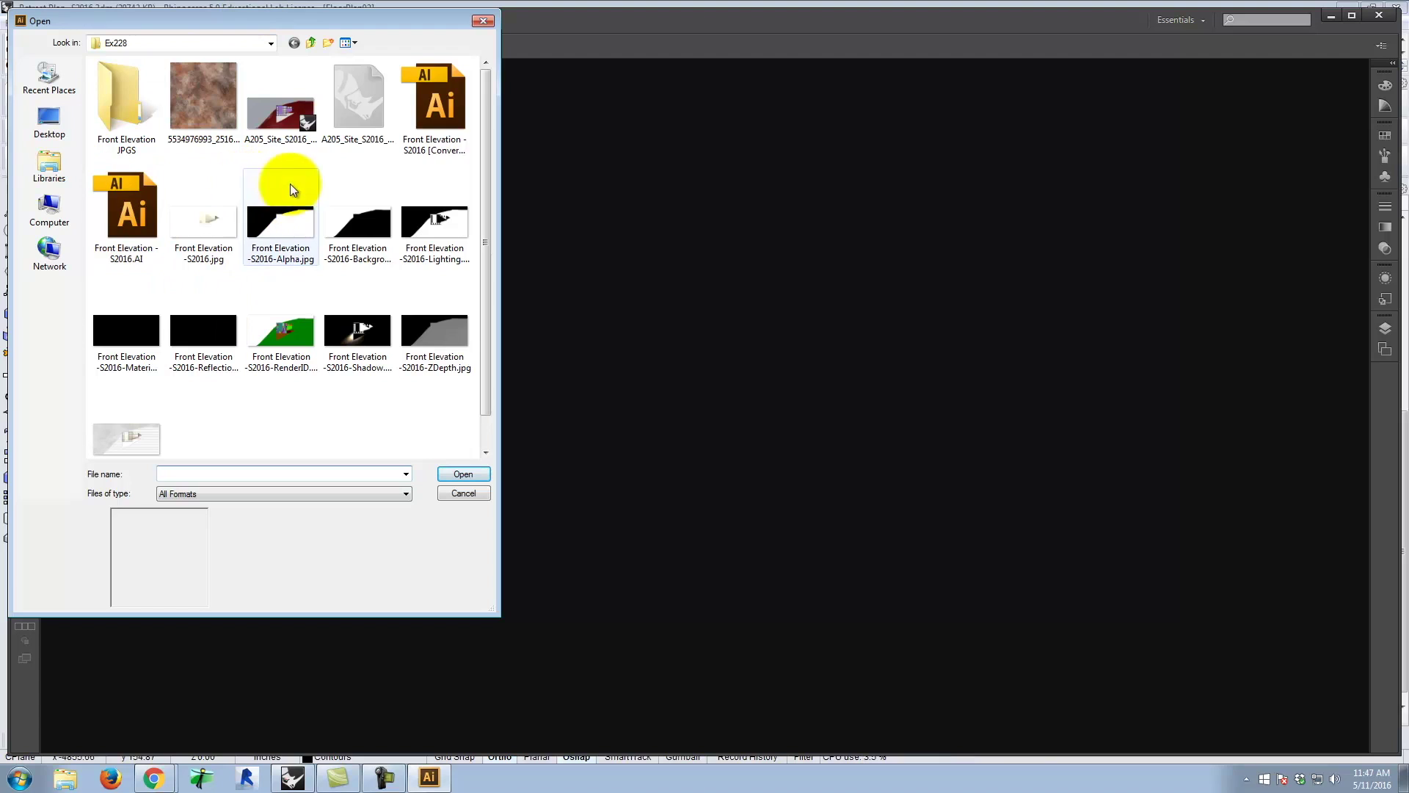
{"action": "left_click", "coordinate": [309, 44]}
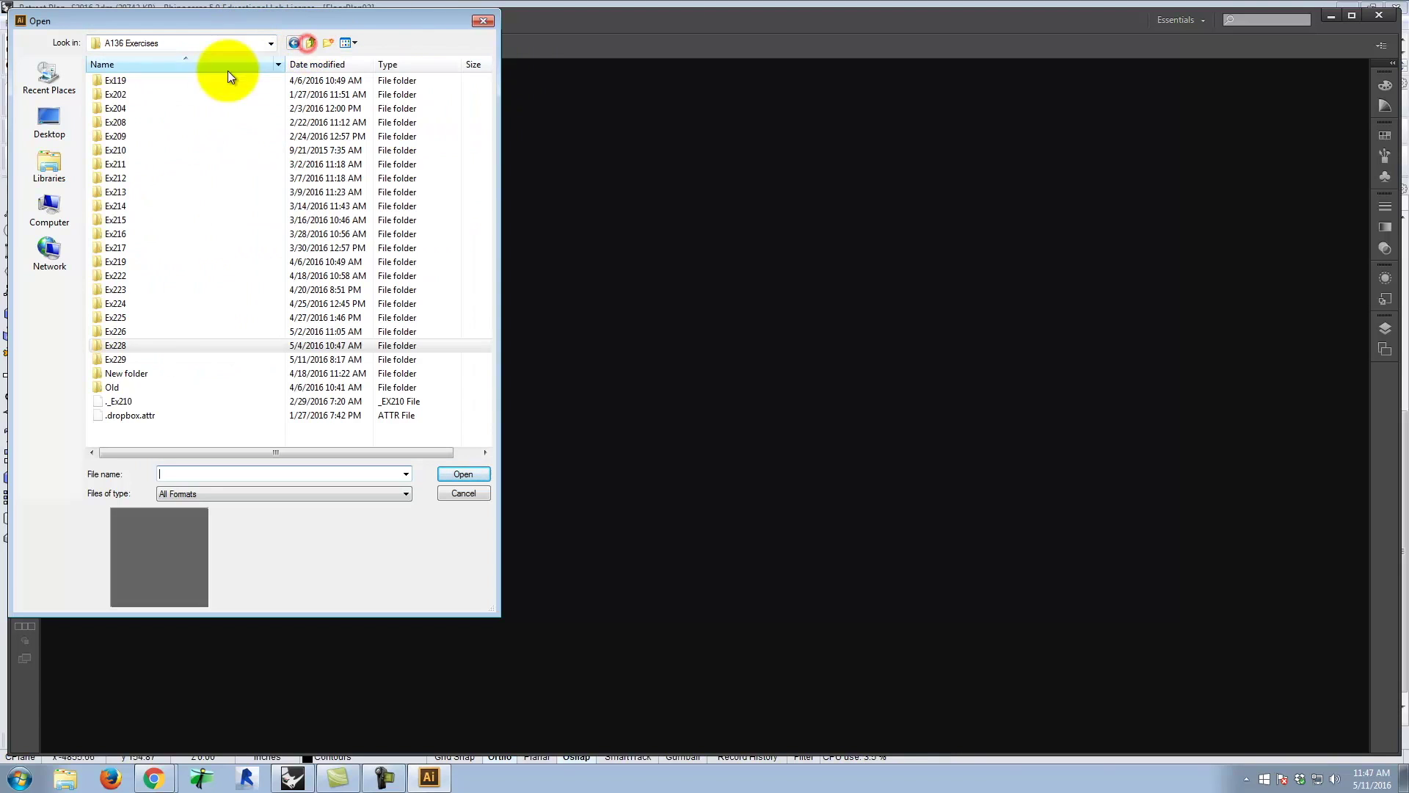
{"action": "double_click", "coordinate": [128, 364]}
{"action": "left_click", "coordinate": [189, 70]}
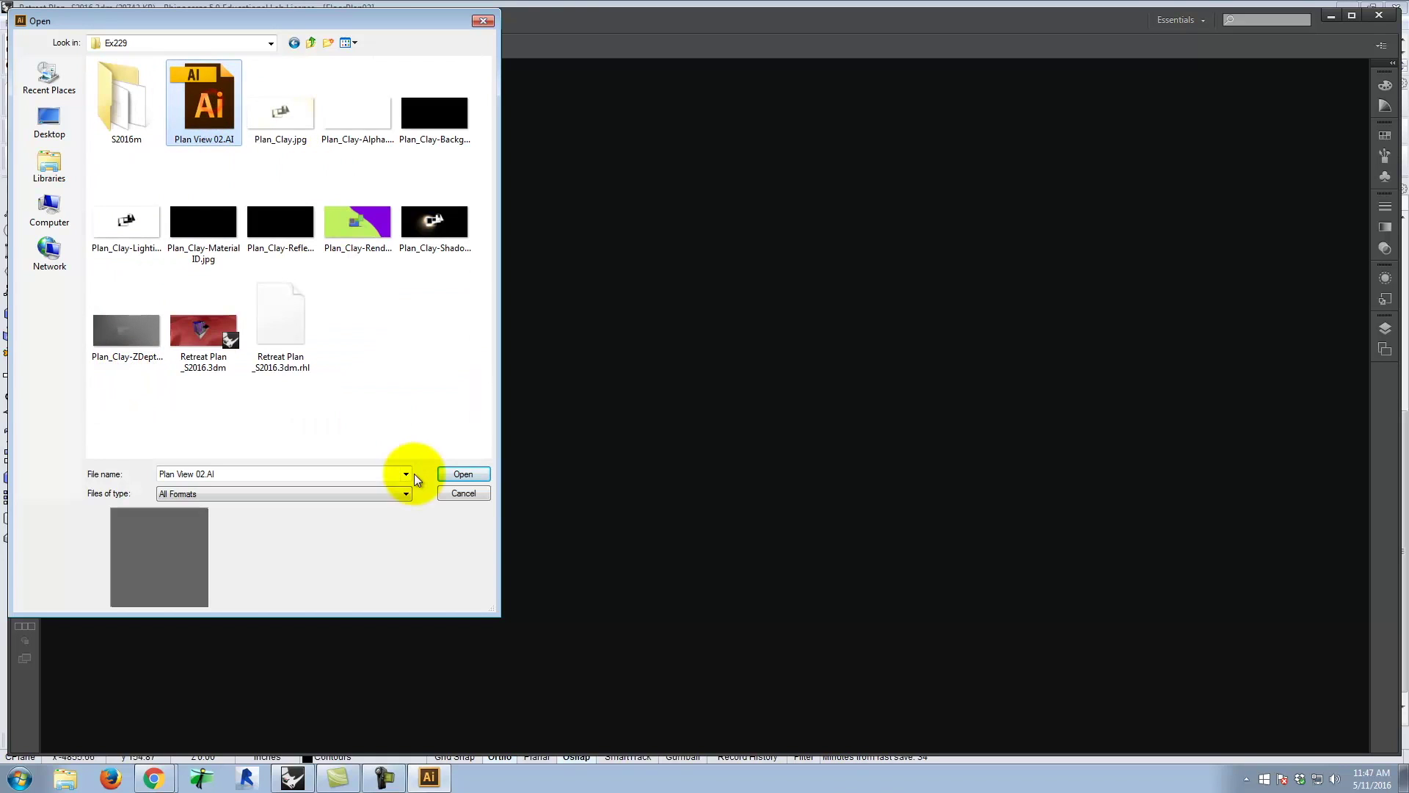
{"action": "left_click", "coordinate": [475, 474]}
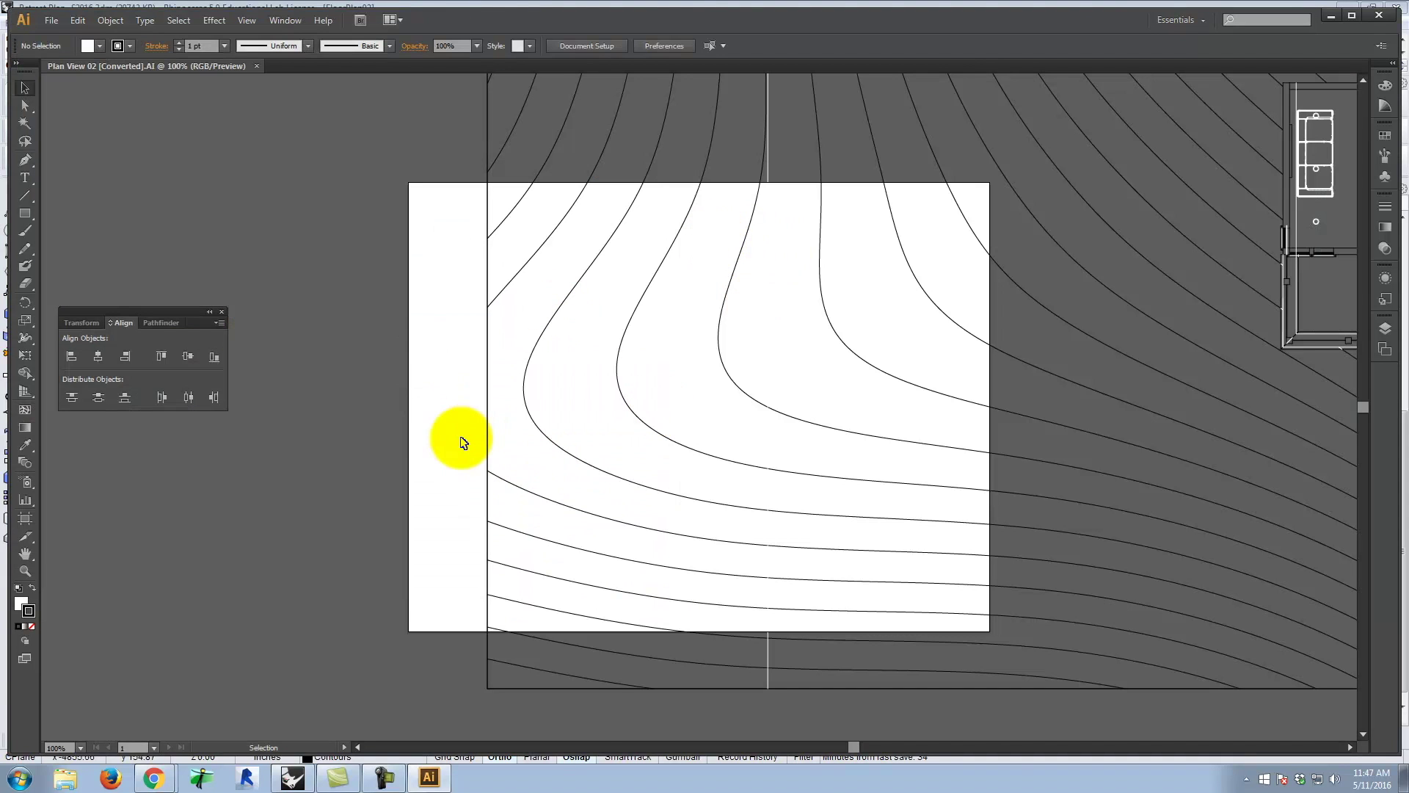
- Resize the artboard to match the site linework's outer border, about 2858 by 1344 px
{"action": "key", "text": "ctrl+0"}
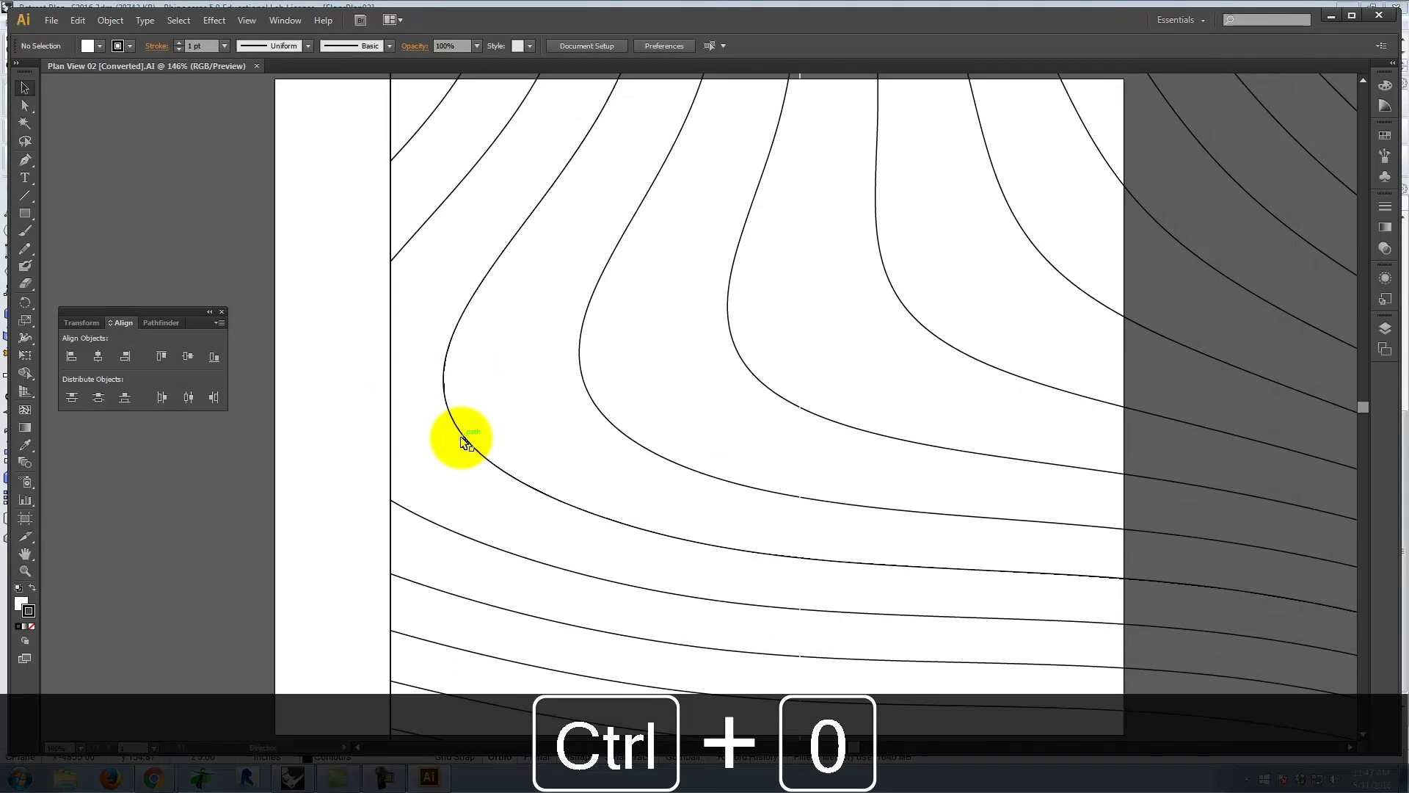
{"action": "key", "text": "ctrl+minus"}
{"action": "key", "text": "ctrl+minus"}
{"action": "key", "text": "ctrl+minus"}
{"action": "key", "text": "ctrl+minus"}
{"action": "key", "text": "ctrl+minus"}
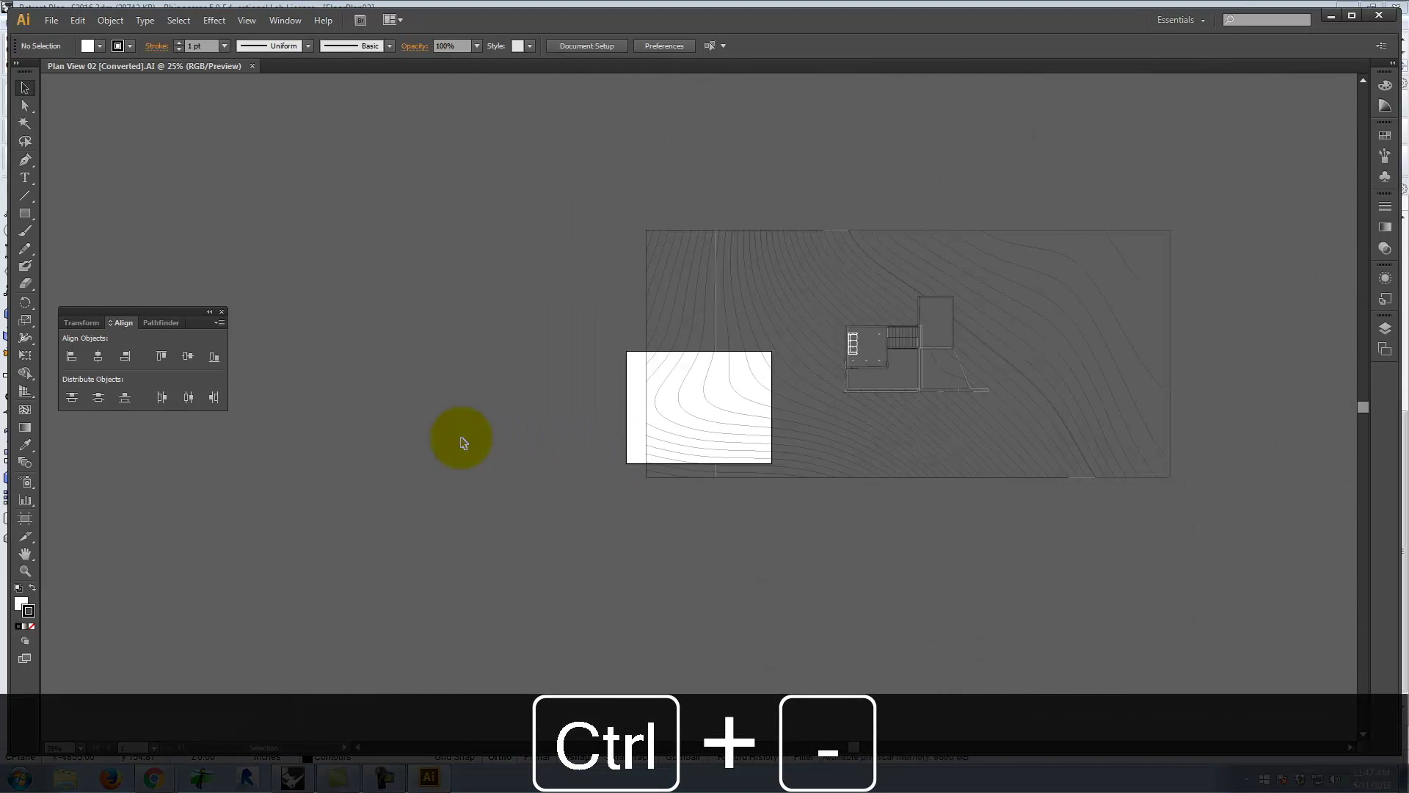
{"action": "left_click", "coordinate": [28, 520]}
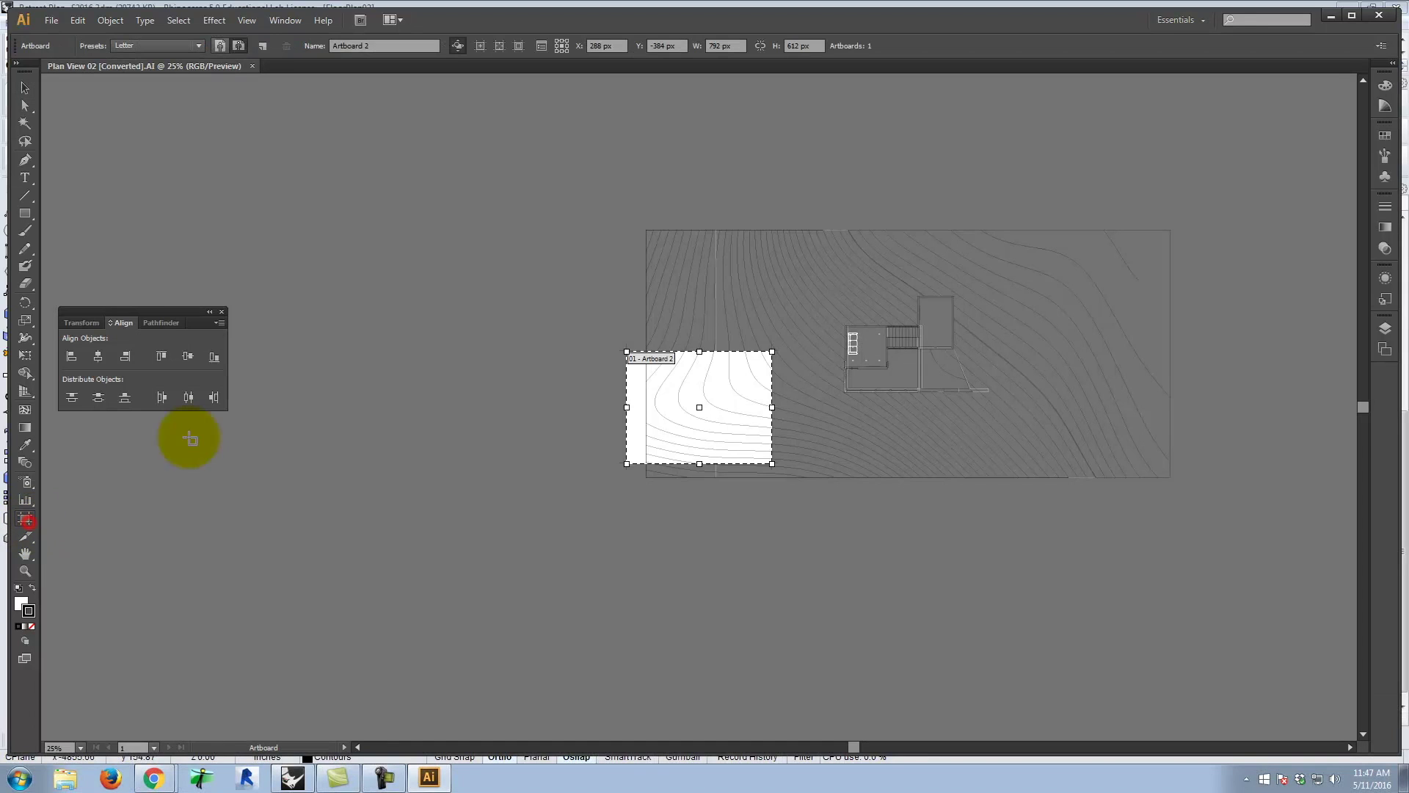
{"action": "left_click_drag", "start_coordinate": [772, 408], "coordinate": [1171, 408]}
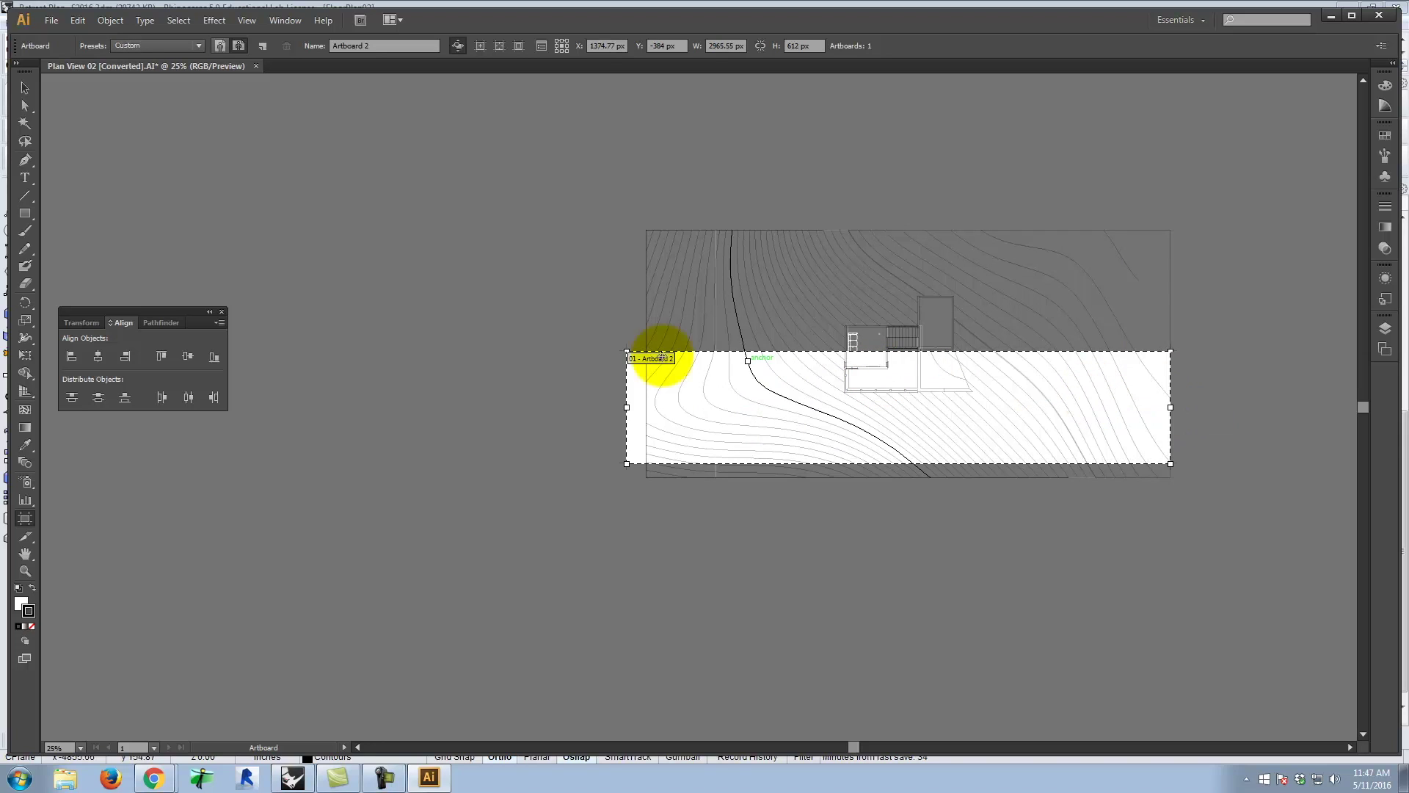
{"action": "left_click_drag", "start_coordinate": [629, 408], "coordinate": [647, 408]}
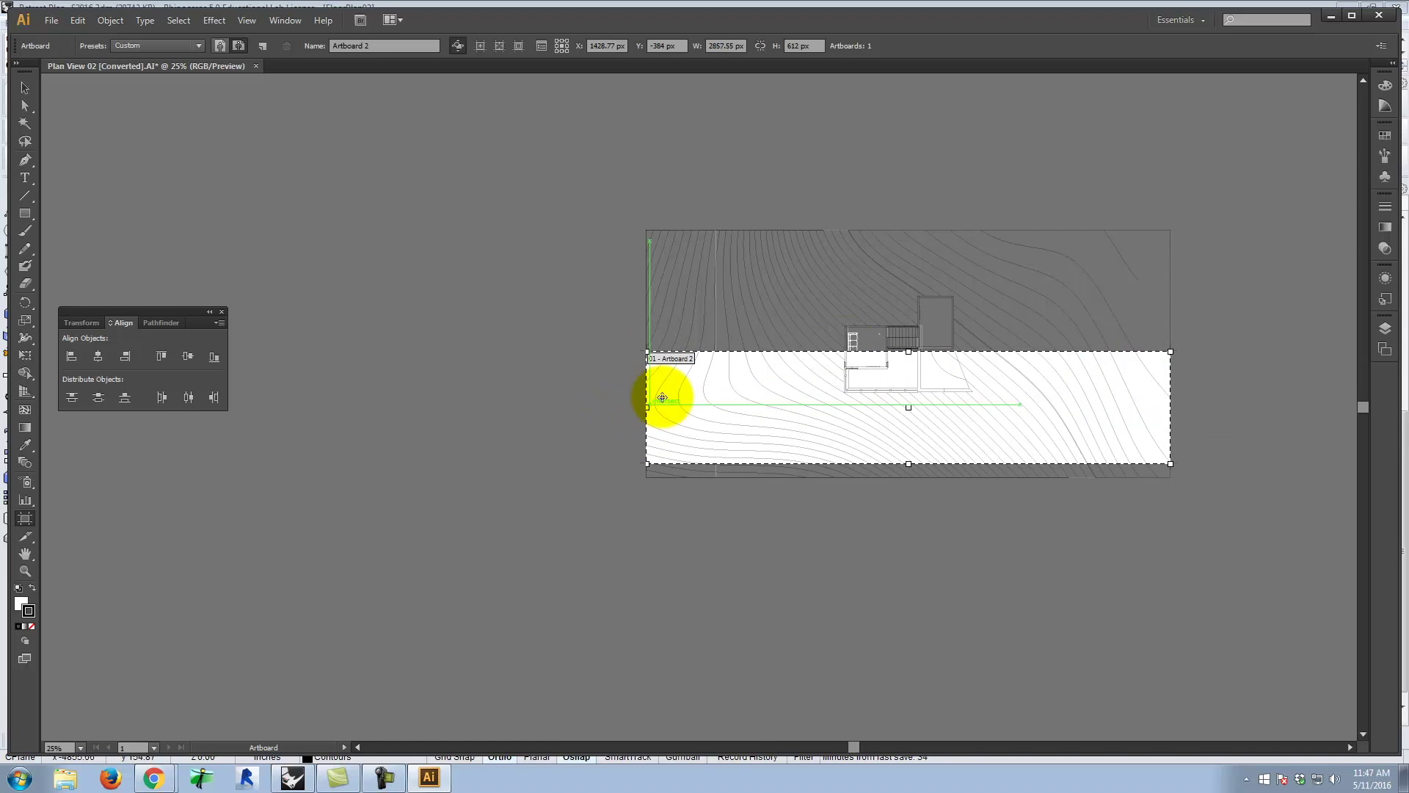
{"action": "left_click_drag", "start_coordinate": [908, 354], "coordinate": [908, 231]}
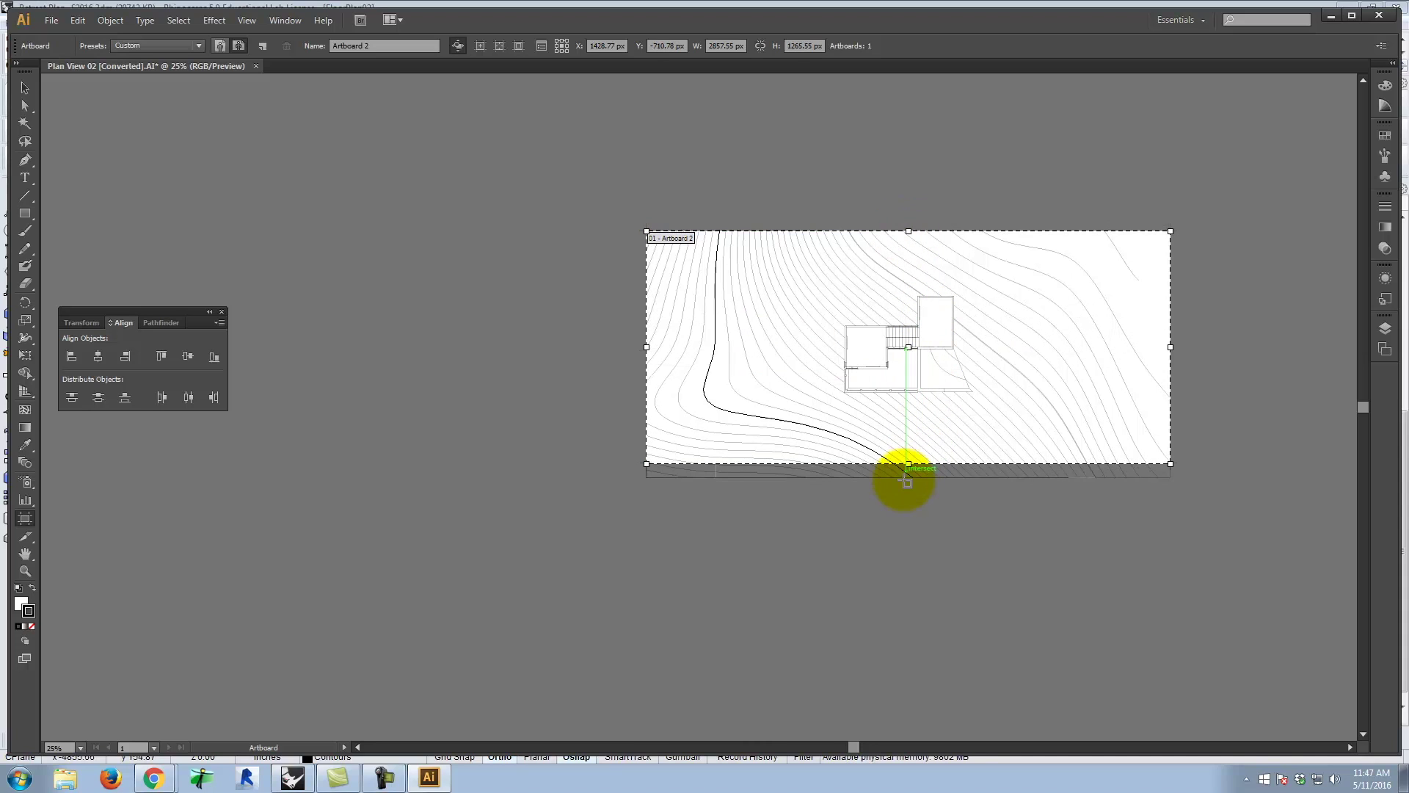
{"action": "left_click_drag", "start_coordinate": [911, 465], "coordinate": [911, 478]}
{"action": "key", "text": "ctrl+0"}
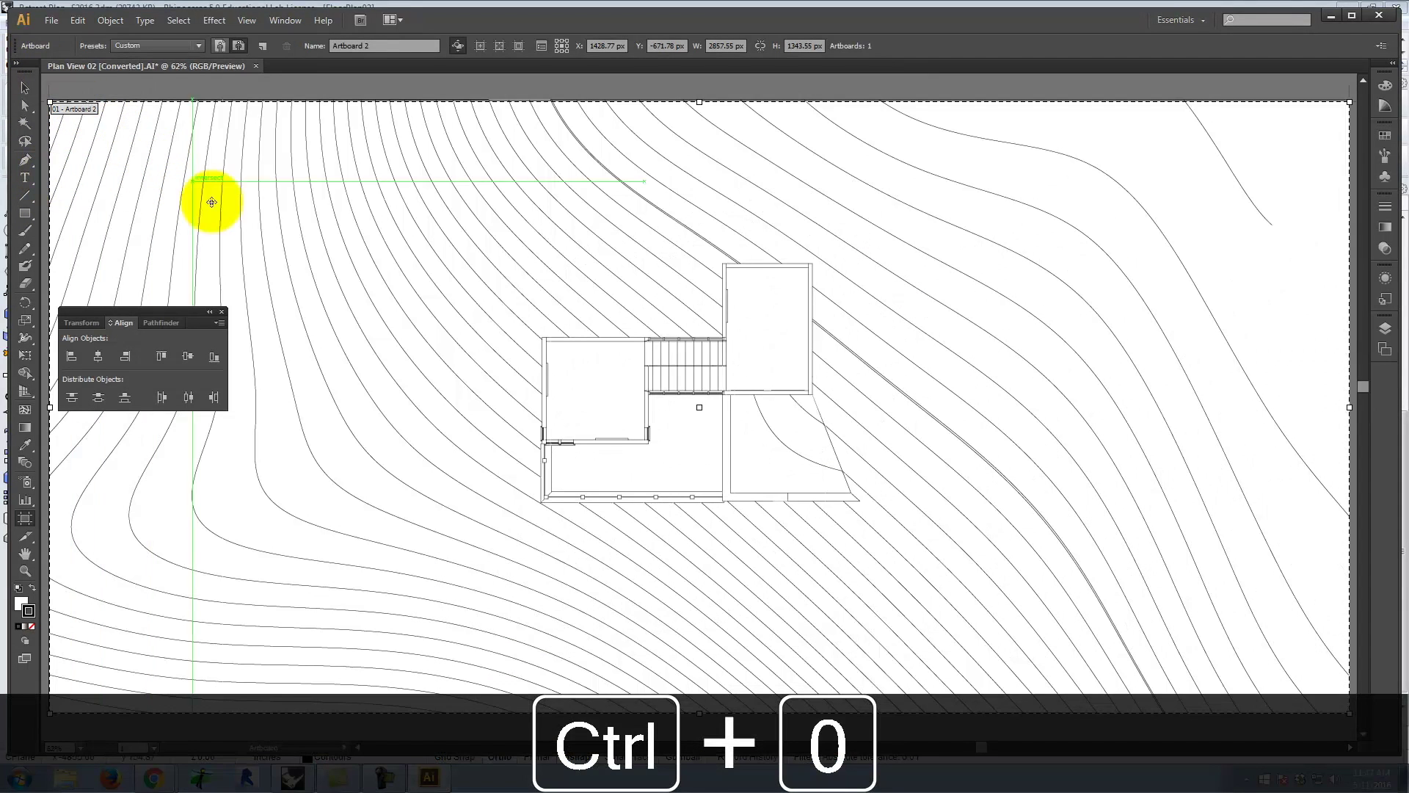
{"action": "left_click", "coordinate": [25, 87]}
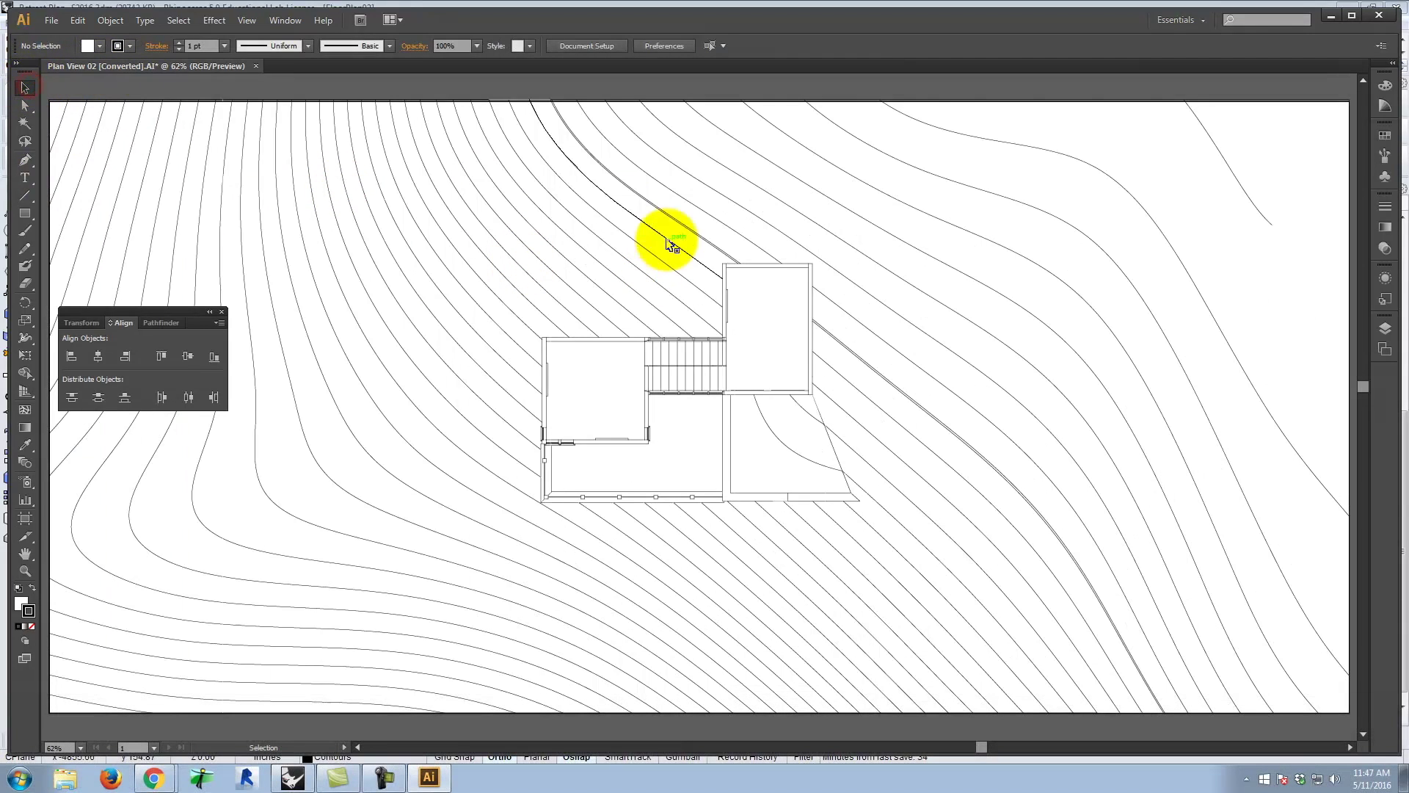
- Create a new layer and move it below the Make2D visible lines layer
{"action": "left_click", "coordinate": [1385, 331]}
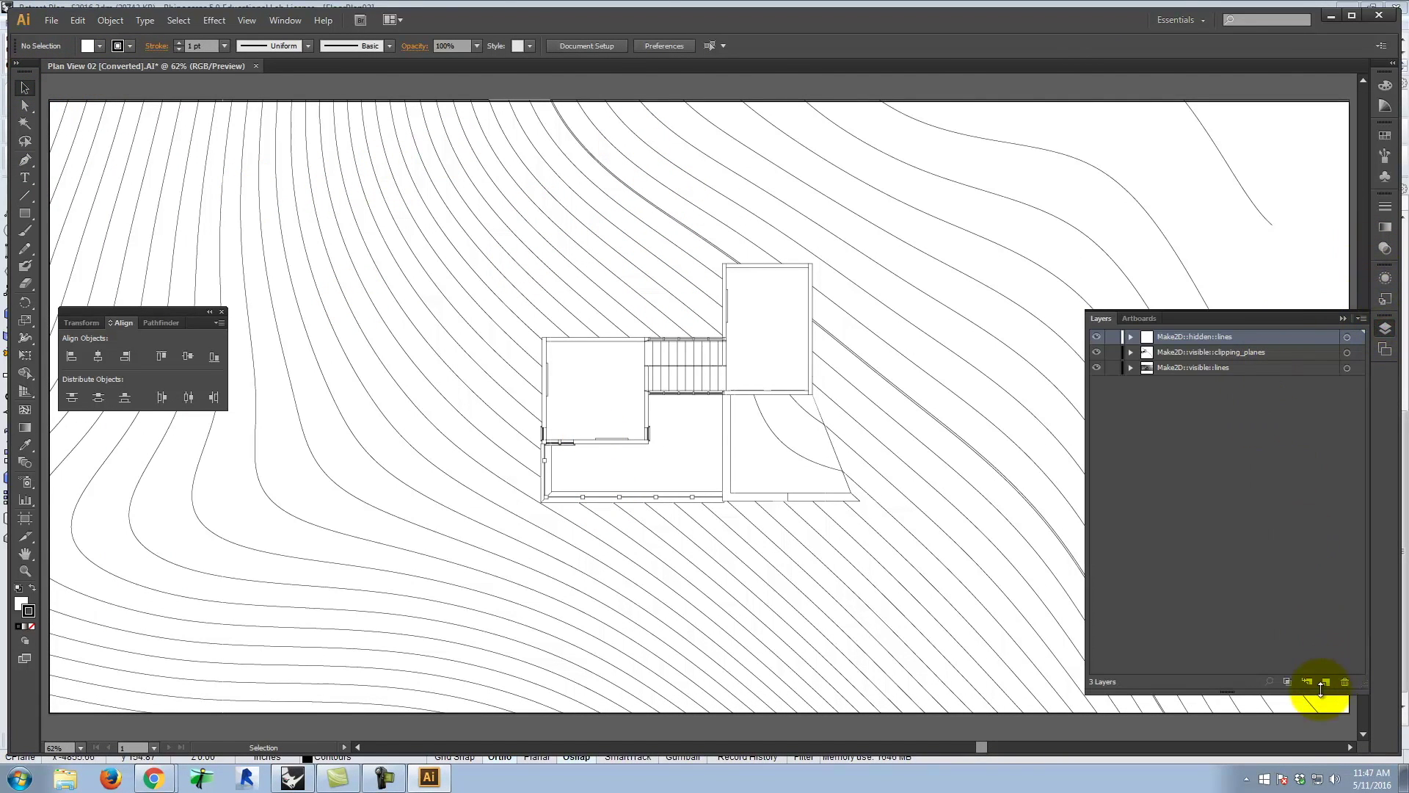
{"action": "left_click", "coordinate": [1327, 681]}
{"action": "left_click_drag", "start_coordinate": [1263, 333], "coordinate": [1266, 395]}
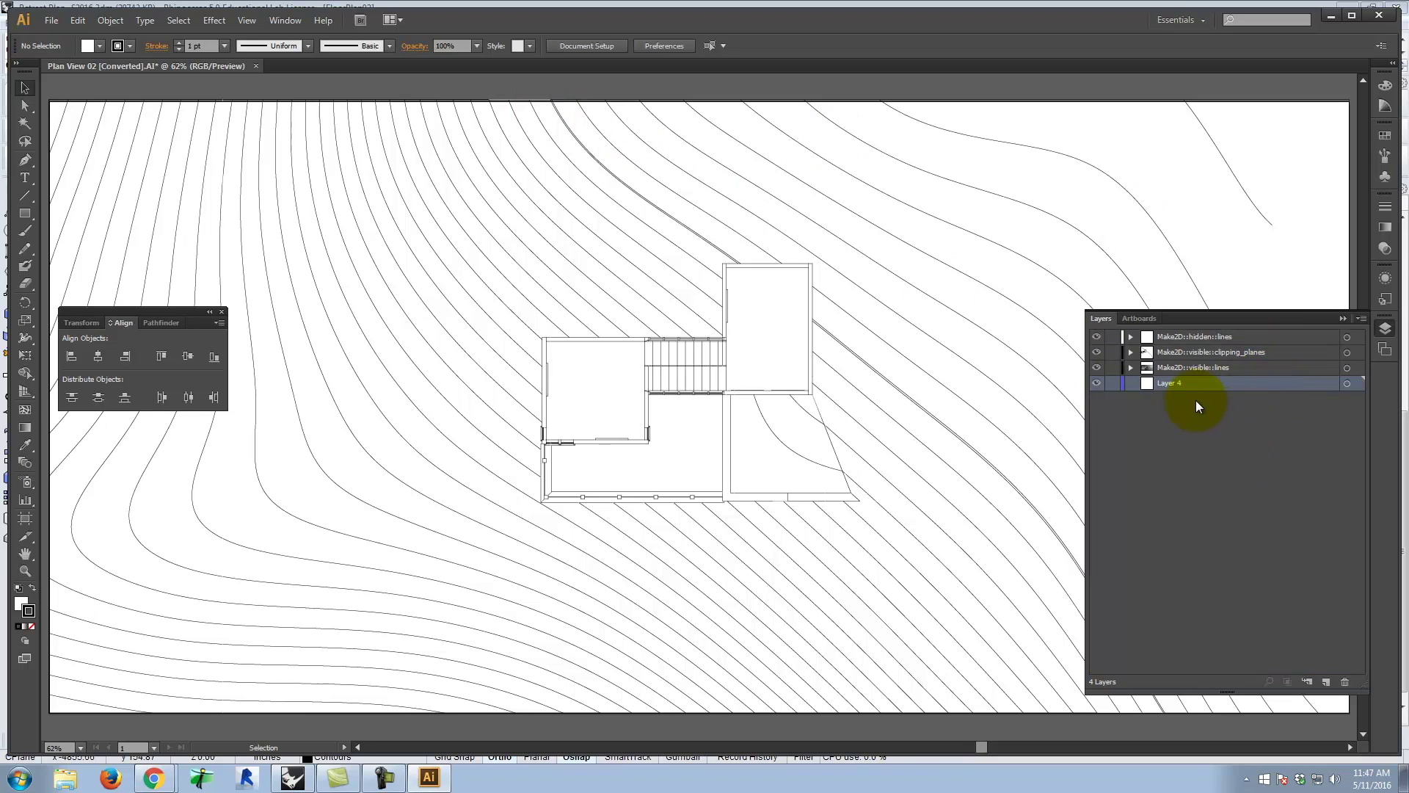
- Place Plan_Clay.jpg from the Ex229 folder as a linked image on the new layer below the linework
{"action": "left_click", "coordinate": [54, 22]}
{"action": "left_click", "coordinate": [104, 261]}
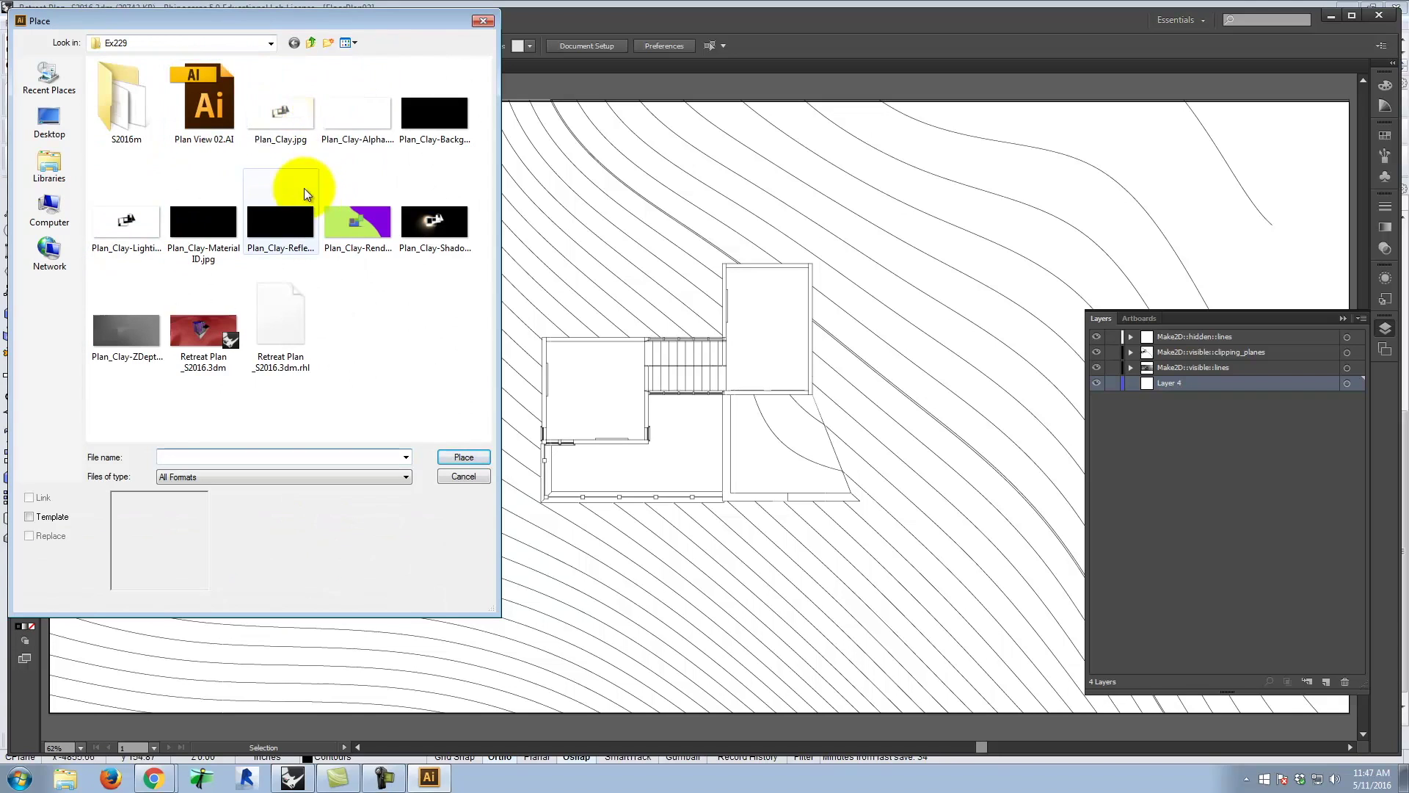
{"action": "left_click", "coordinate": [289, 118]}
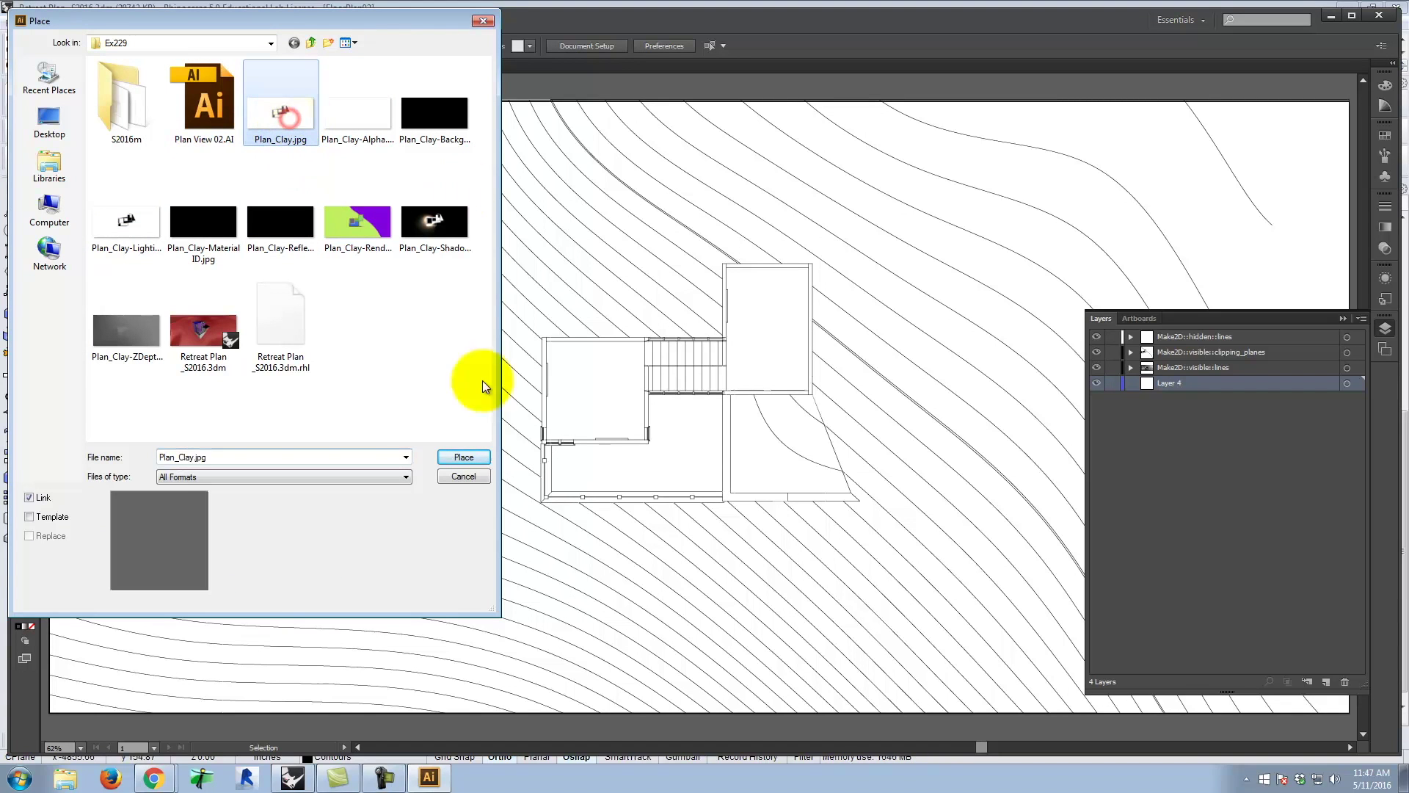
{"action": "left_click", "coordinate": [471, 457]}
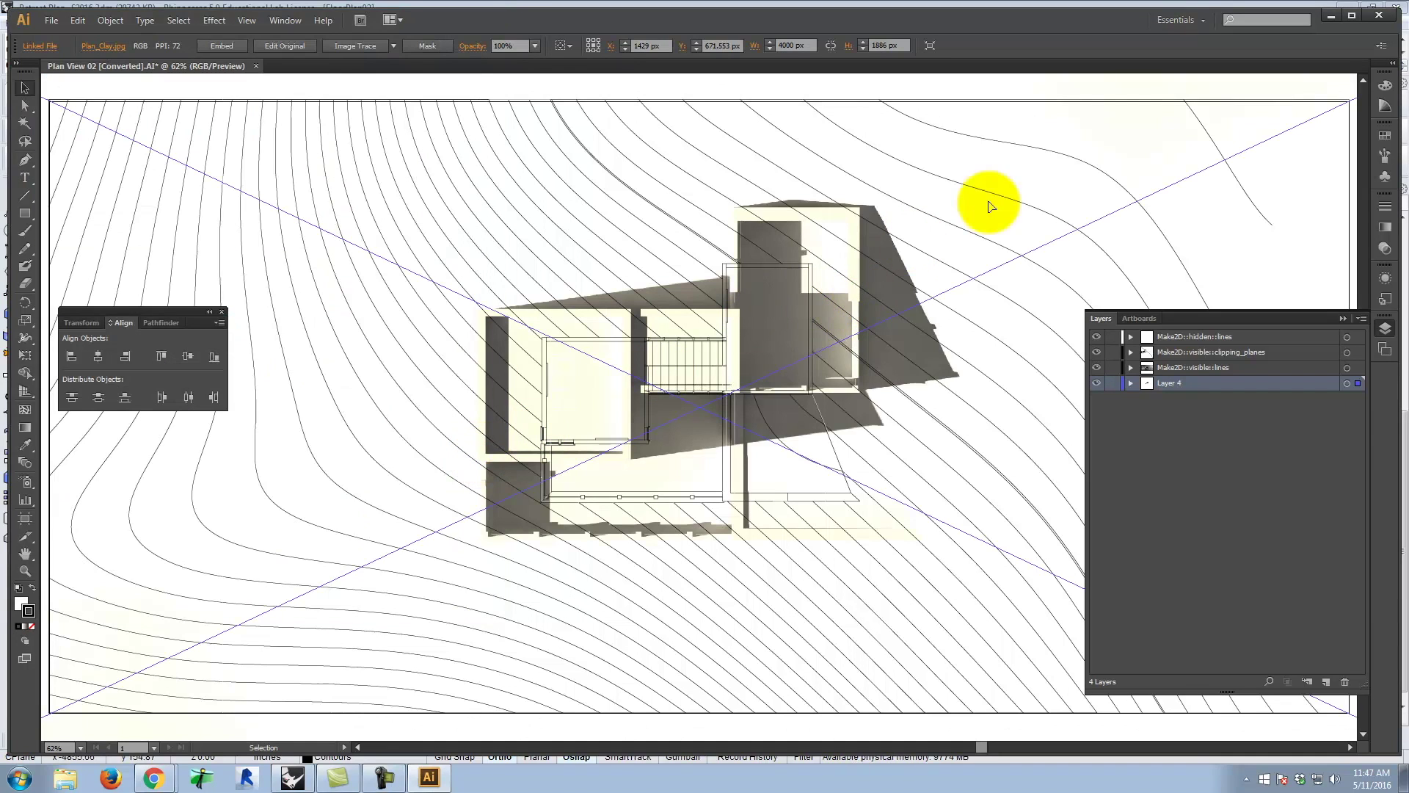
- Scale the placed render by its opposite corners to match the site border, about 2862 by 1349 px, and deselect it
{"action": "key", "text": "ctrl+minus"}
{"action": "key", "text": "ctrl+minus"}
{"action": "key", "text": "ctrl+minus"}
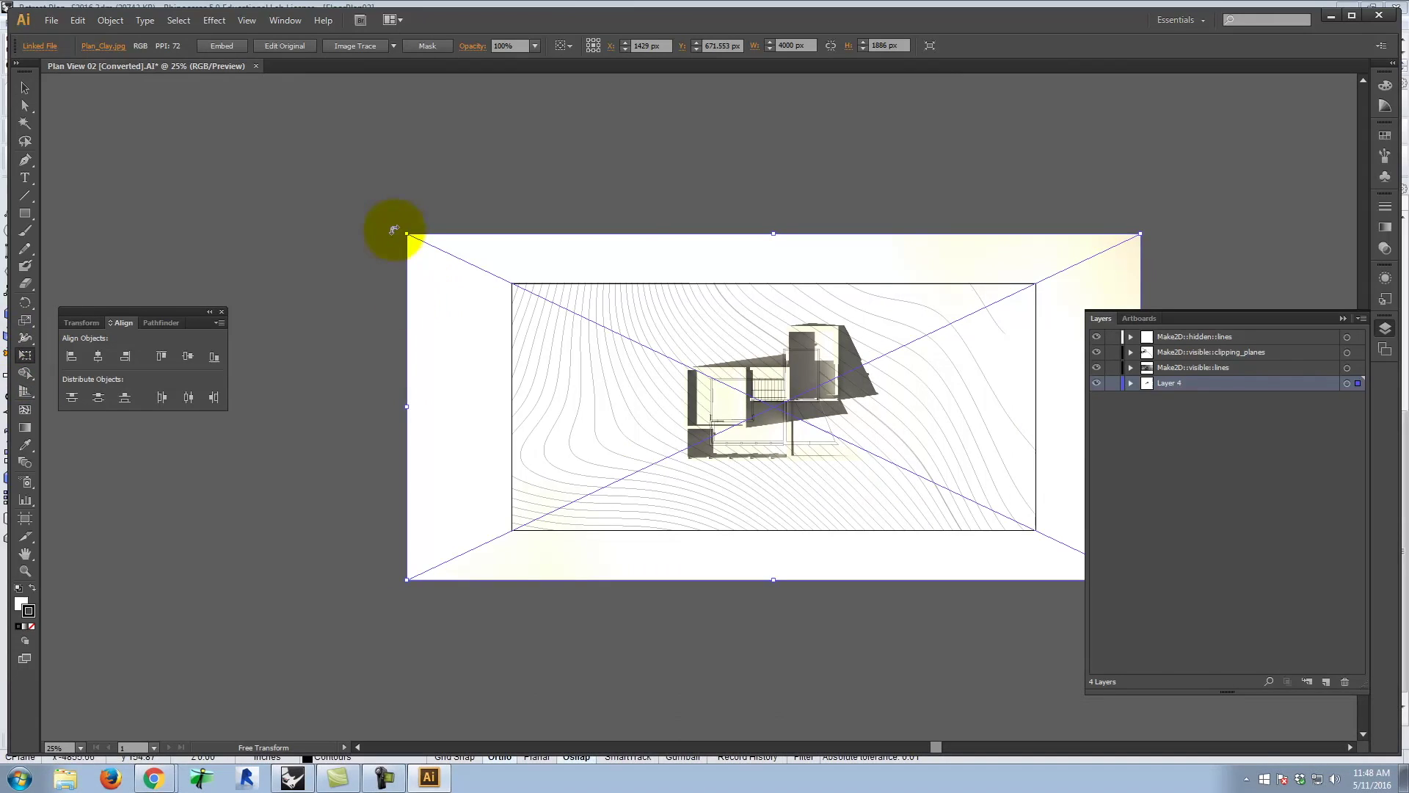
{"action": "left_click_drag", "start_coordinate": [406, 237], "coordinate": [512, 284]}
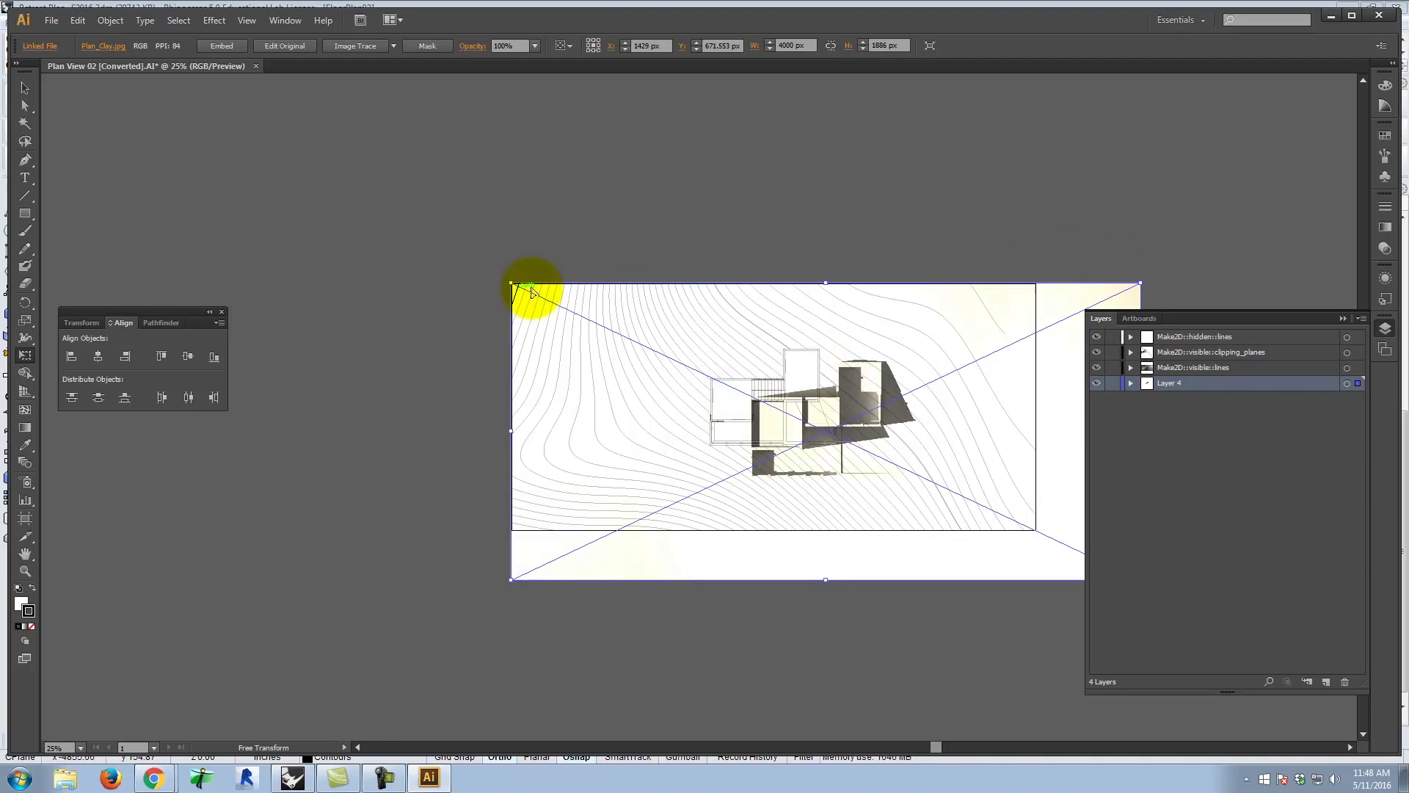
{"action": "left_click", "coordinate": [1340, 317]}
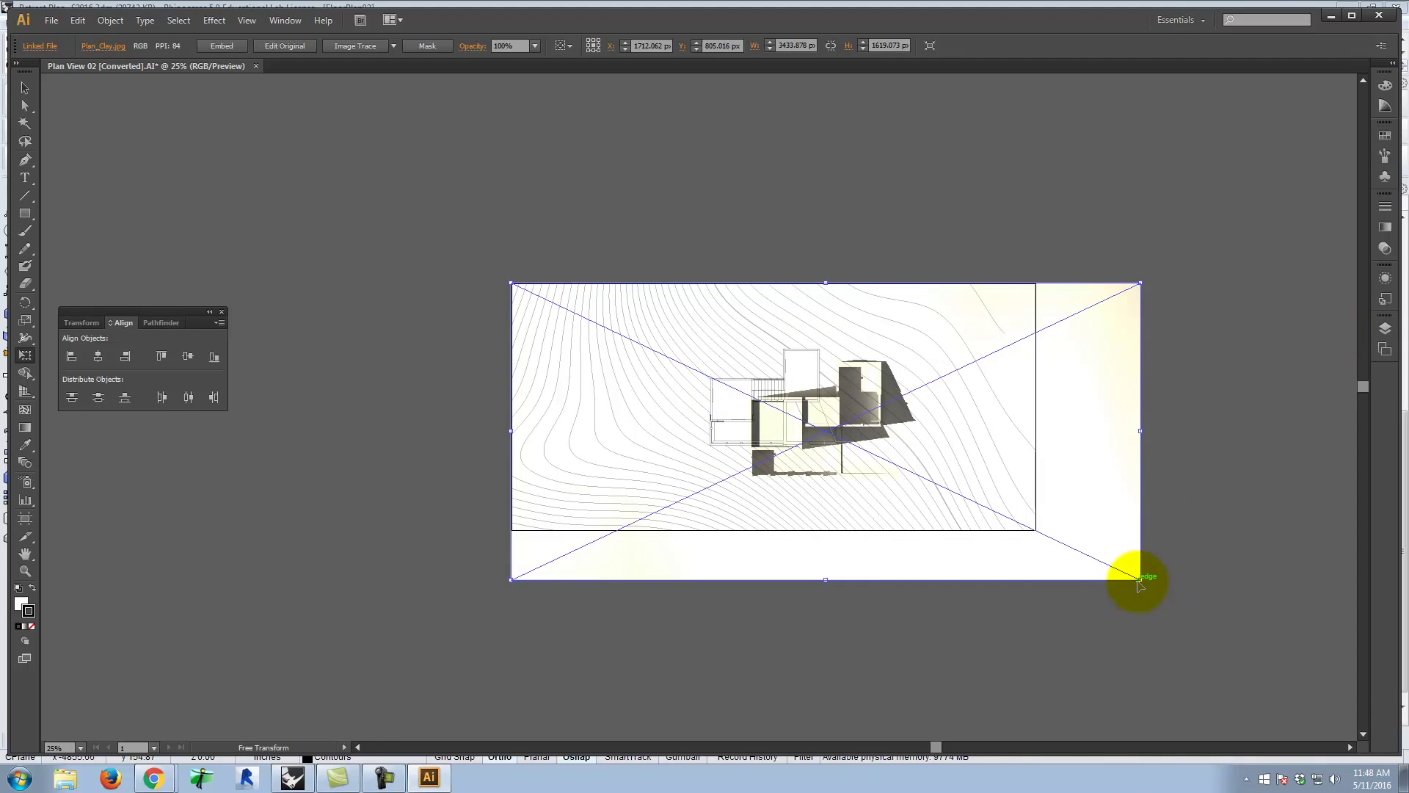
{"action": "left_click_drag", "start_coordinate": [1142, 581], "coordinate": [1032, 529]}
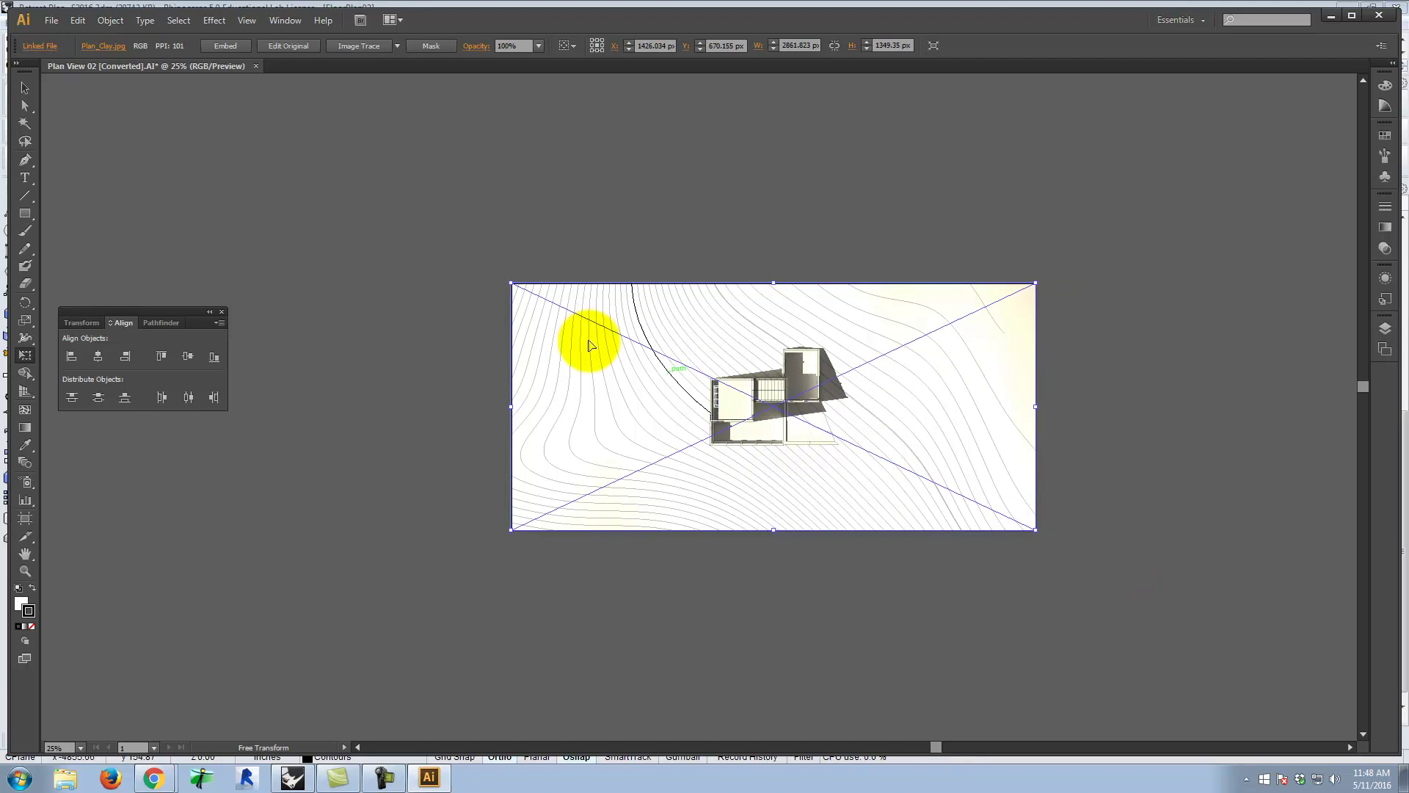
{"action": "left_click", "coordinate": [25, 89]}
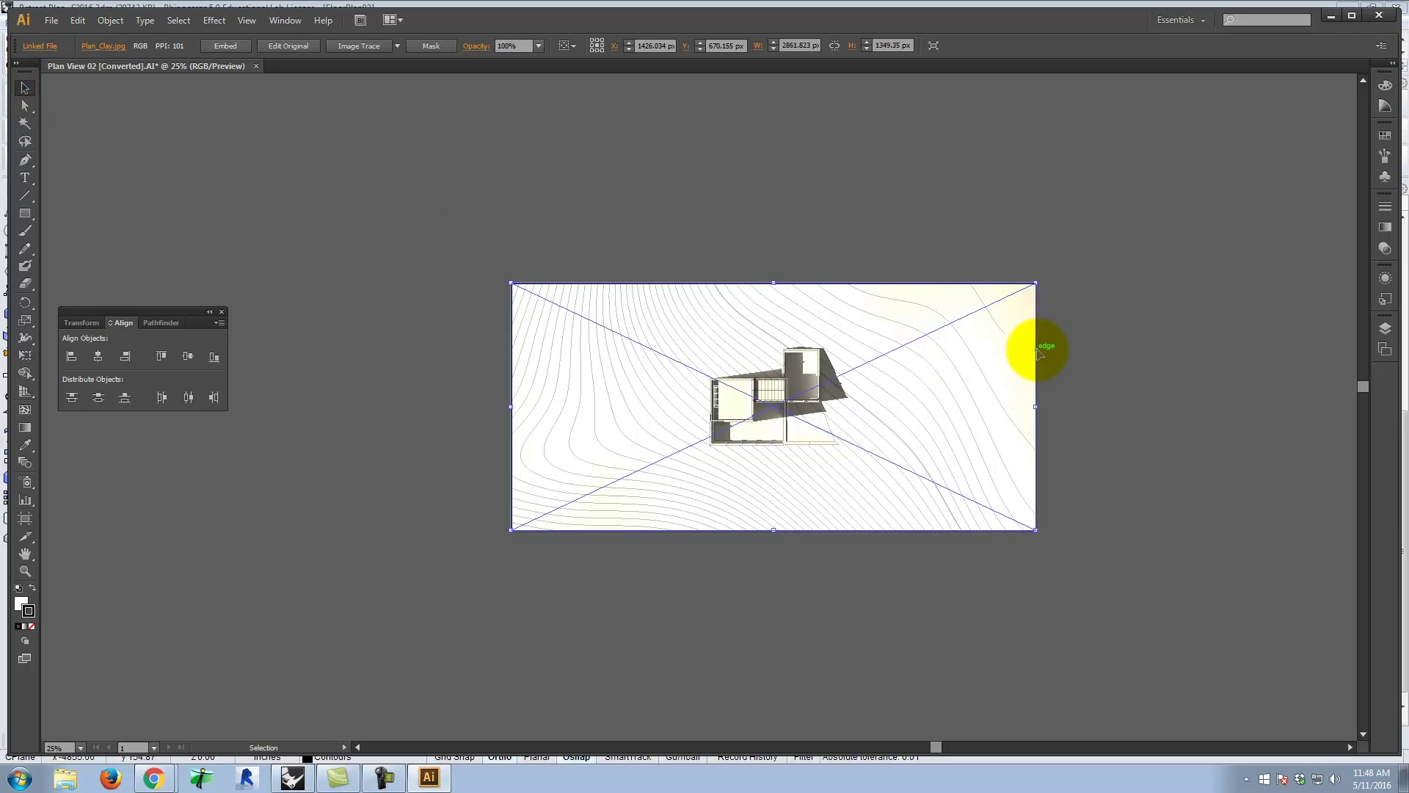
{"action": "left_click", "coordinate": [1109, 356]}
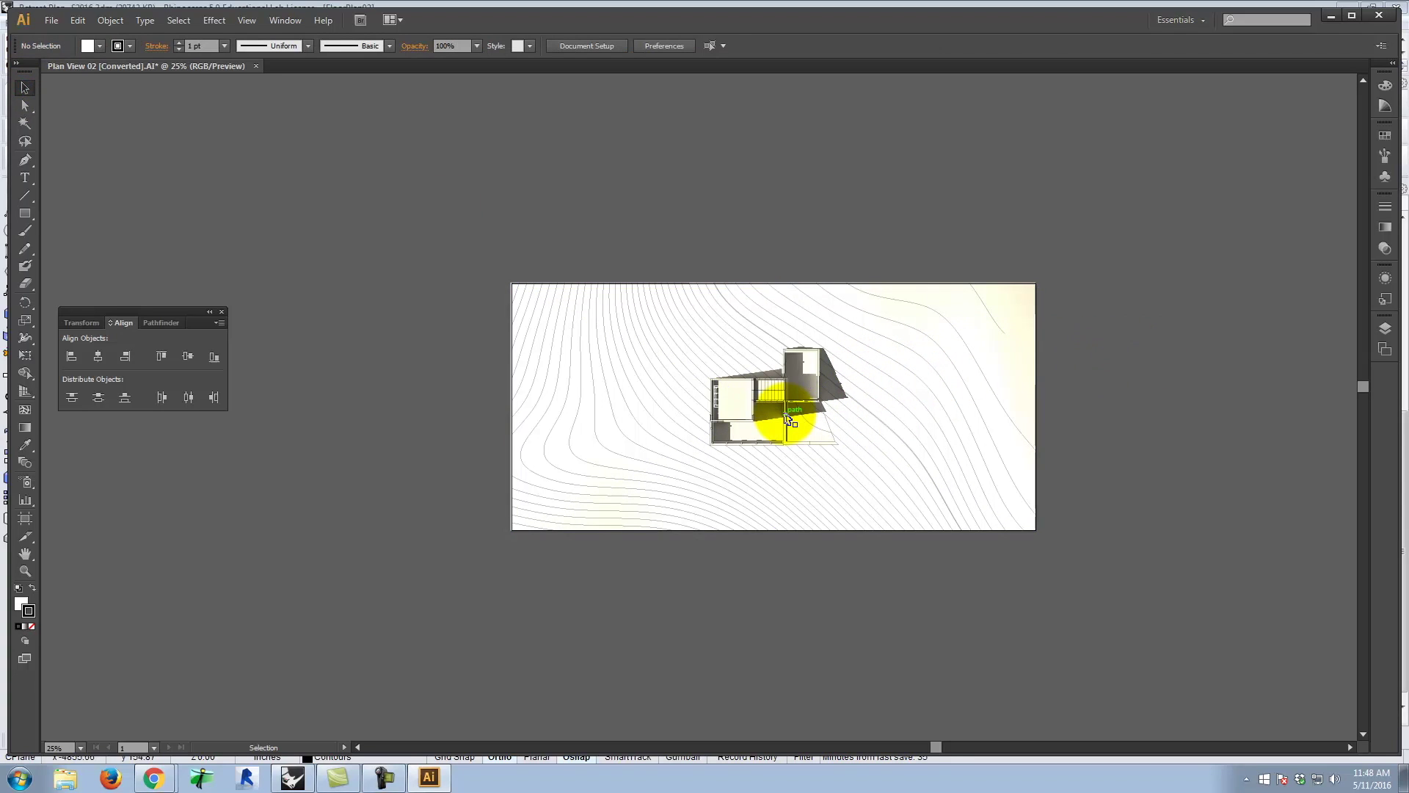
- Create a new layer directly above the render's layer and lock all the other layers
{"action": "key", "text": "ctrl+equal"}
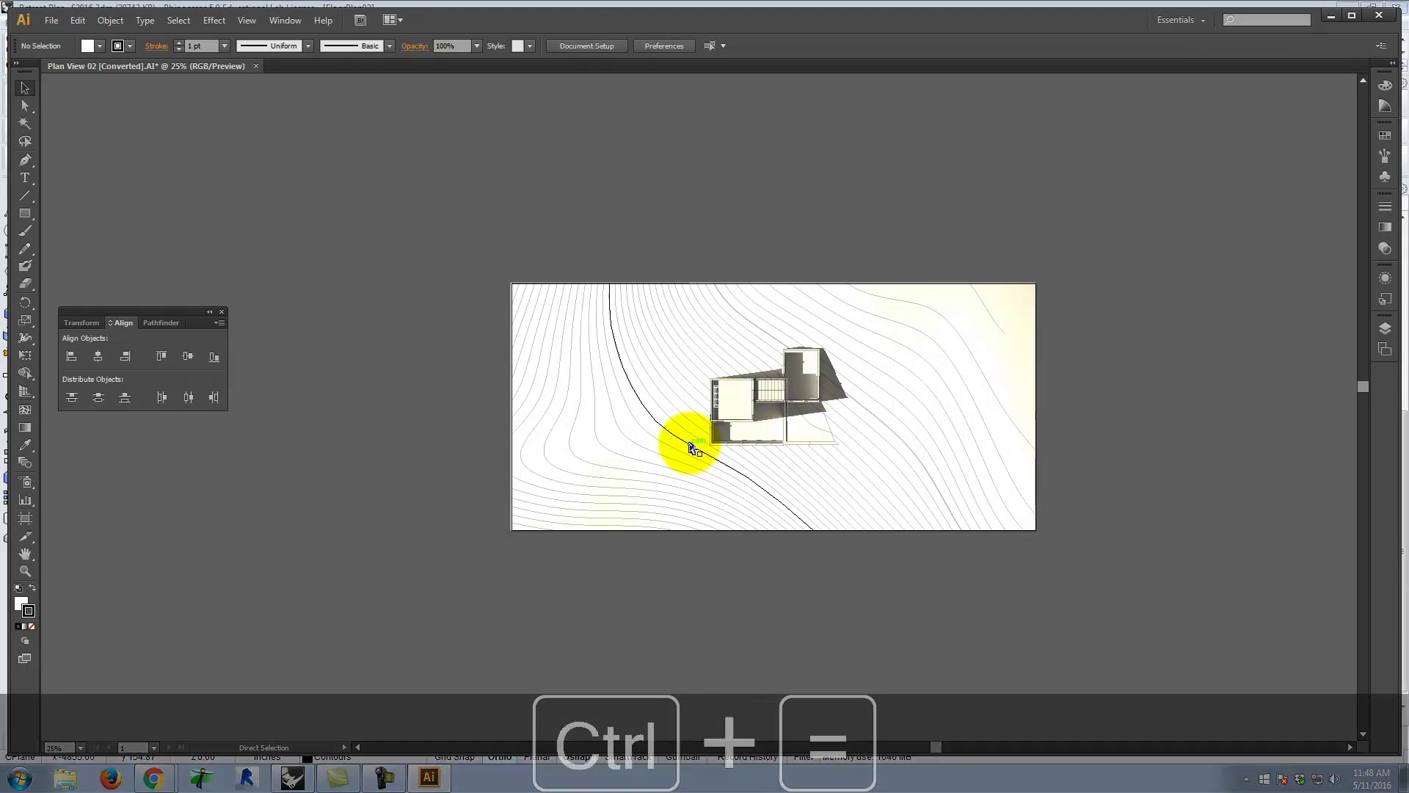
{"action": "key", "text": "ctrl+equal"}
{"action": "key", "text": "ctrl+equal"}
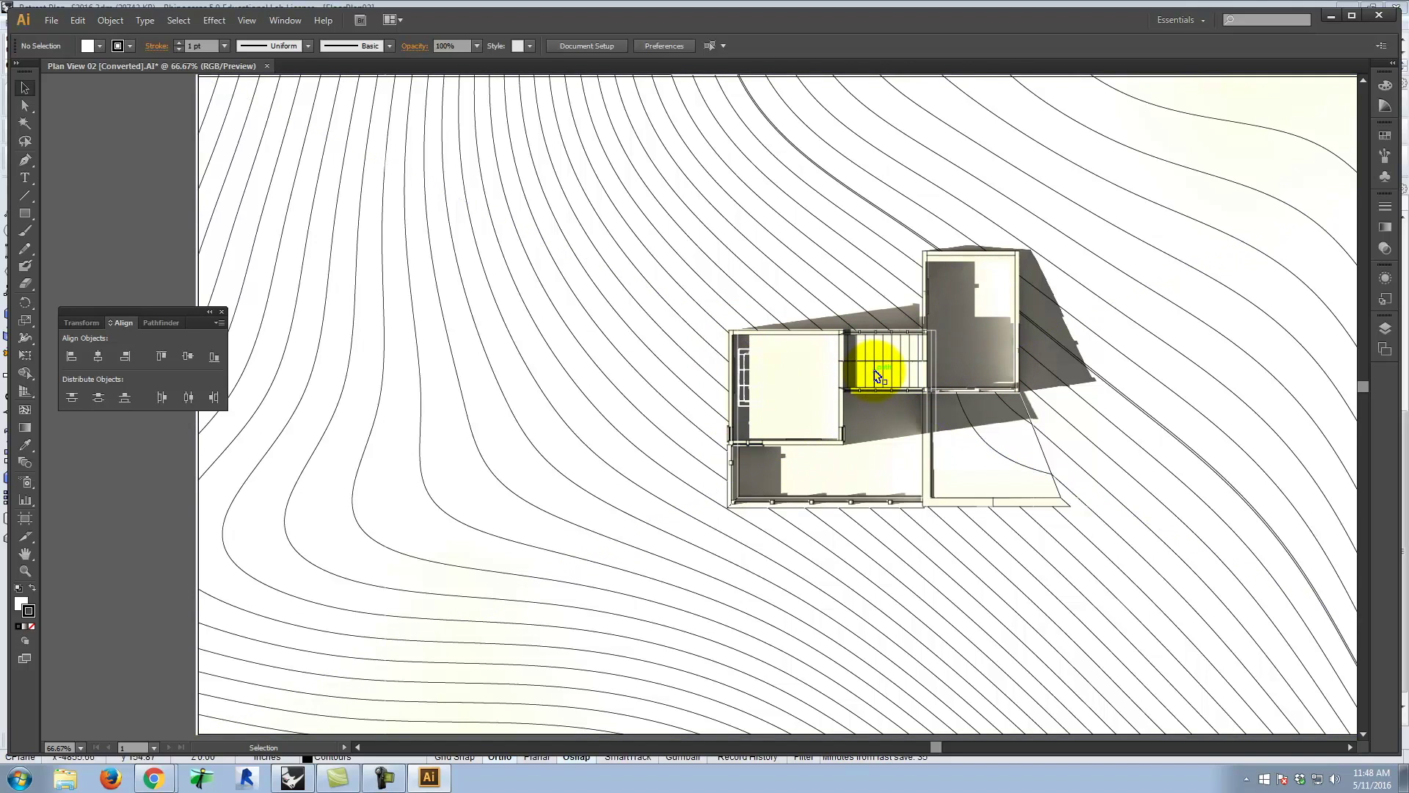
{"action": "left_click", "coordinate": [1386, 329]}
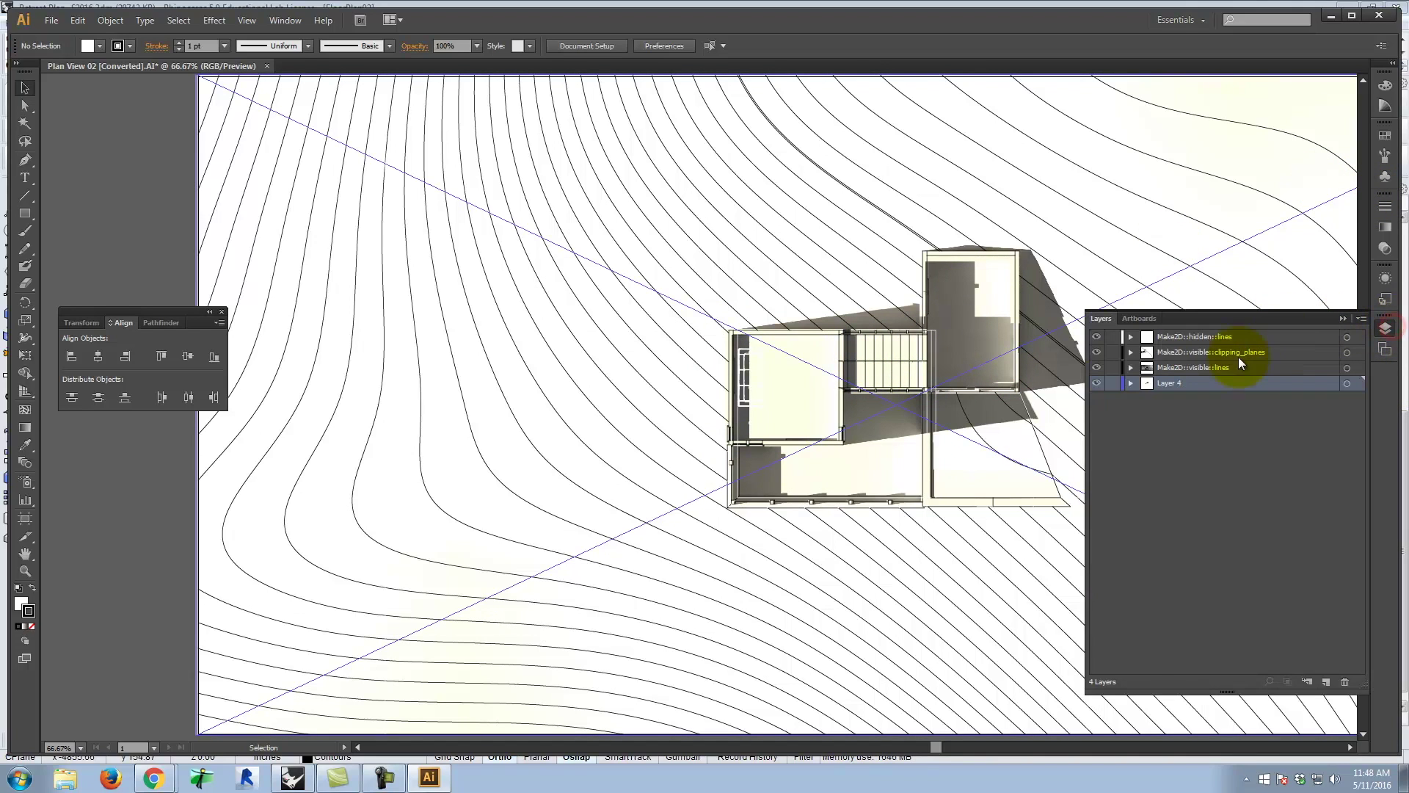
{"action": "left_click", "coordinate": [1326, 682]}
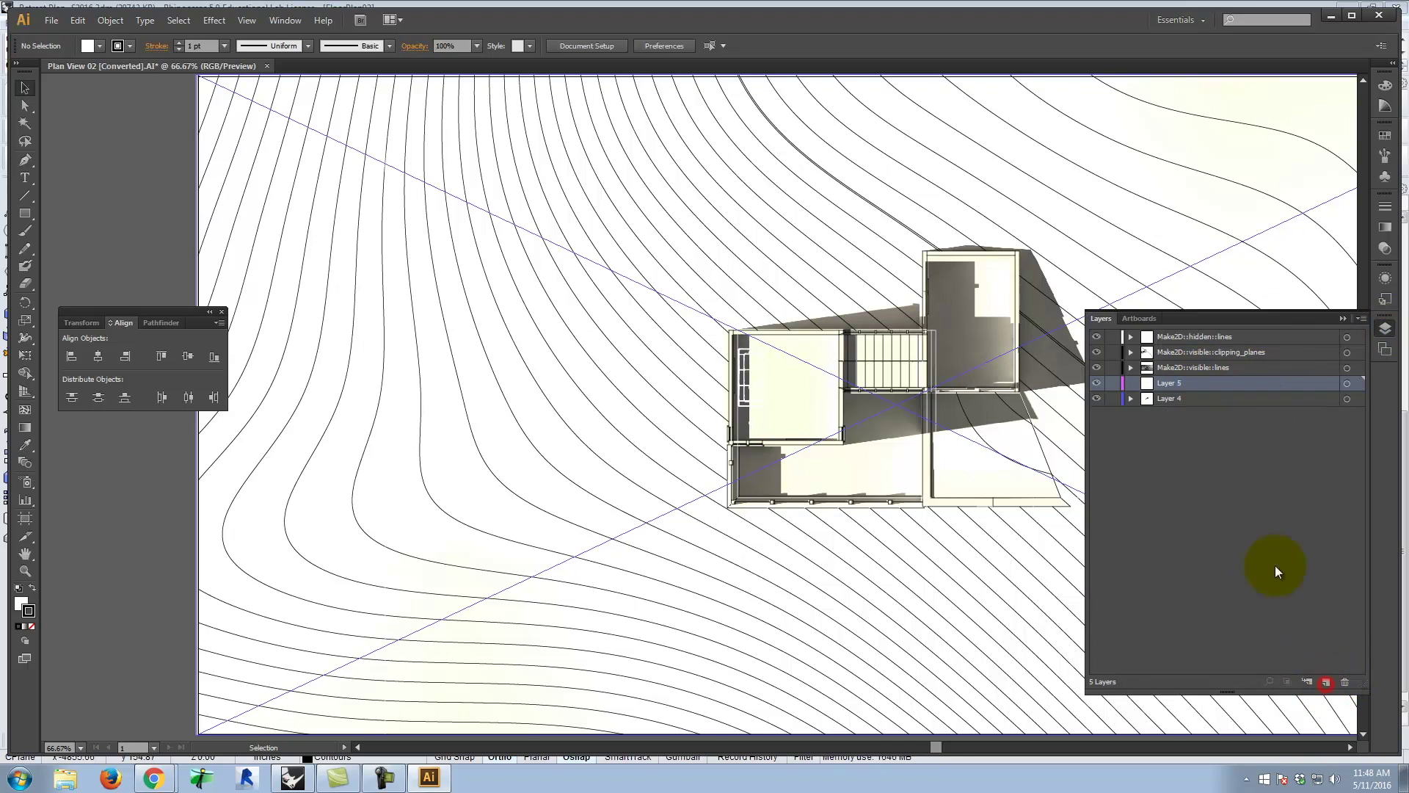
{"action": "left_click", "coordinate": [1114, 399]}
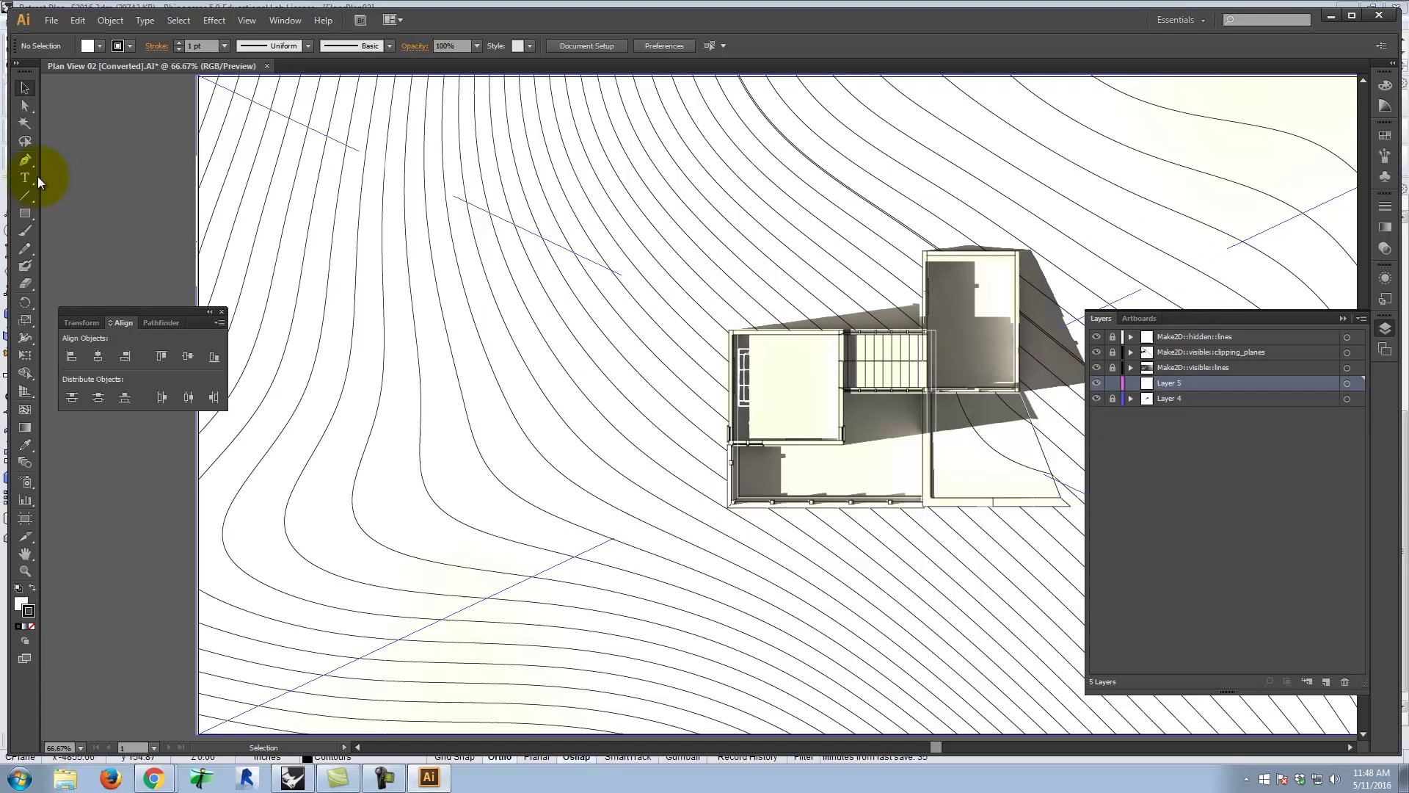
- Start a Pen path along the building's upper outline, from the main block's upper-left corner around the projecting wing to its lower-right corner
{"action": "key", "text": "ctrl+equal"}
{"action": "key", "text": "ctrl+equal"}
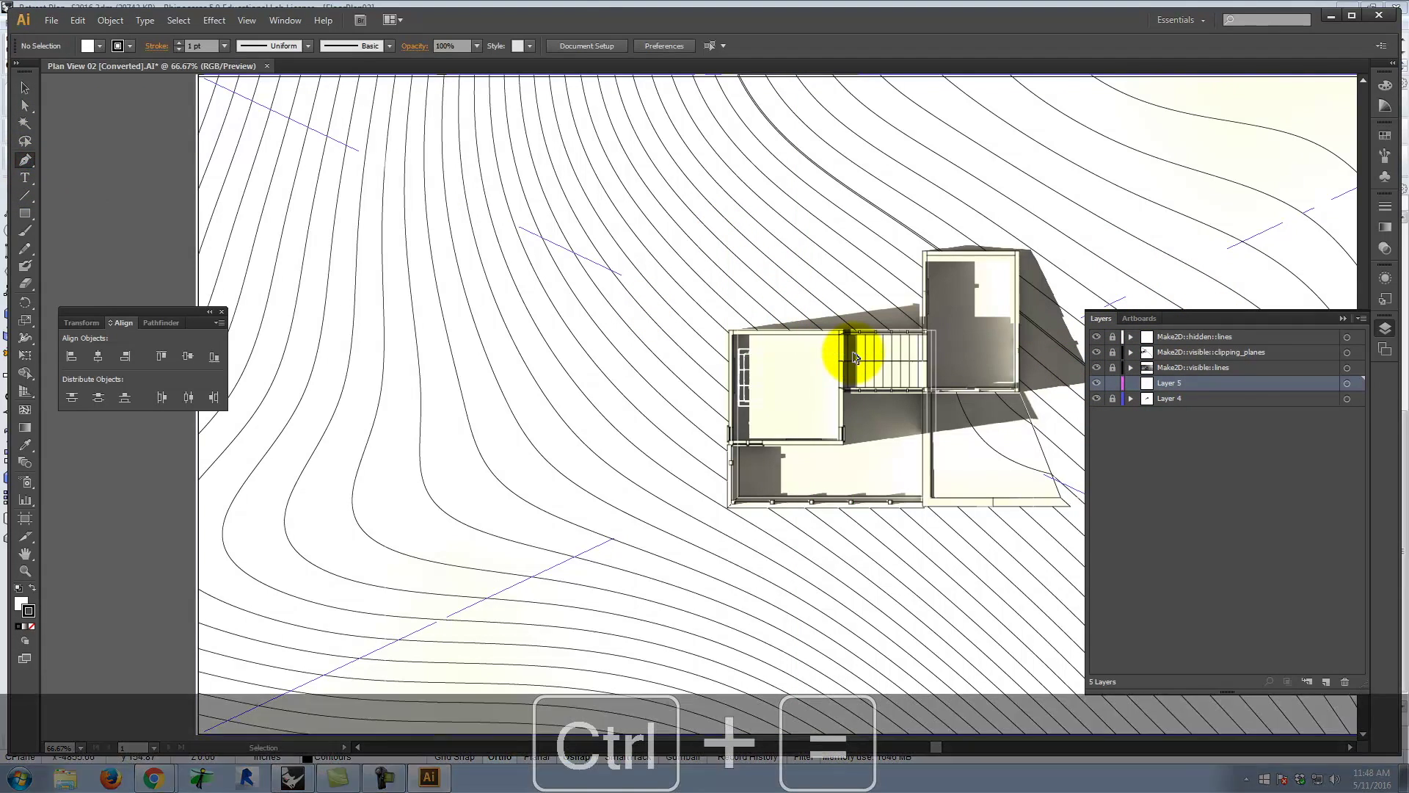
{"action": "key", "text": "space"}
{"action": "left_click_drag", "start_coordinate": [906, 308], "coordinate": [737, 286]}
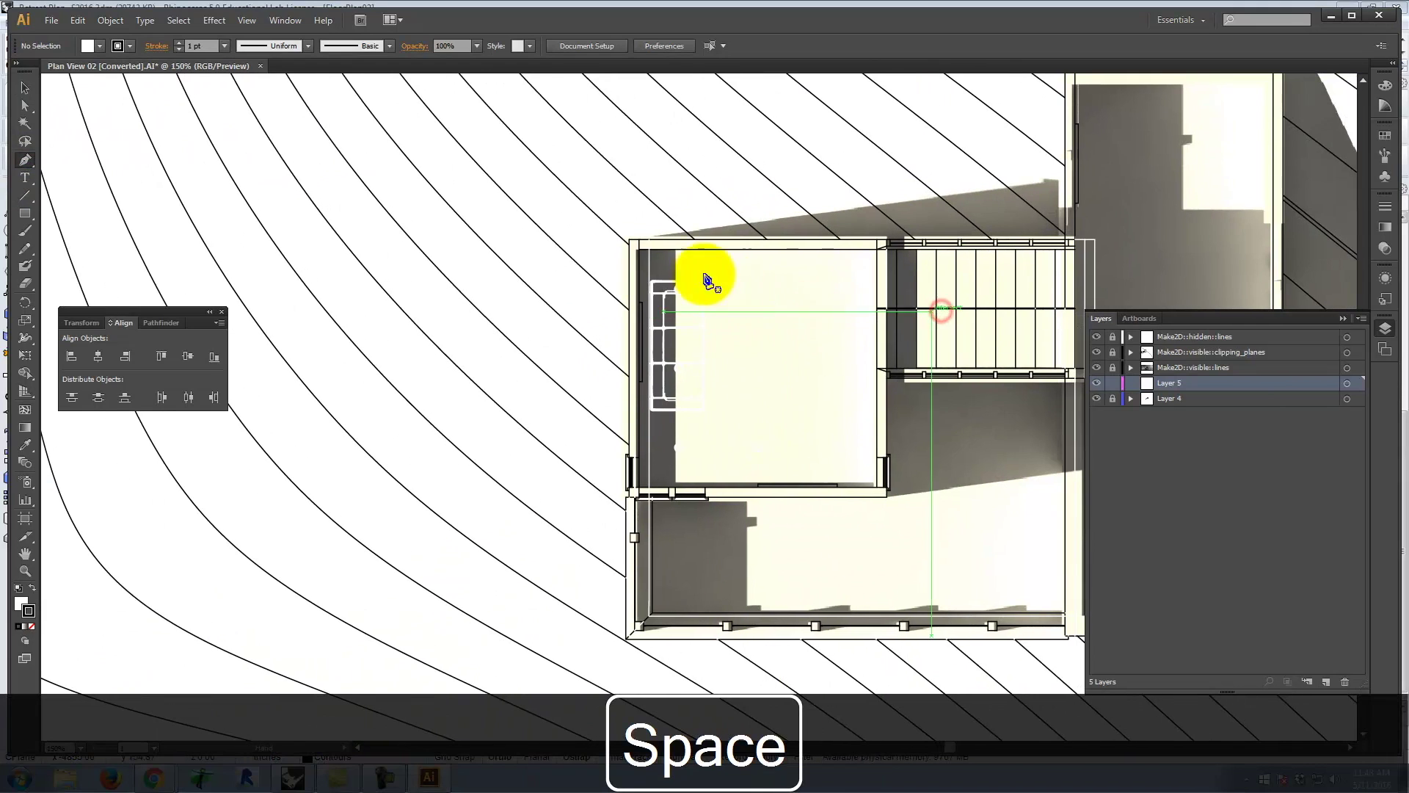
{"action": "left_click", "coordinate": [631, 241]}
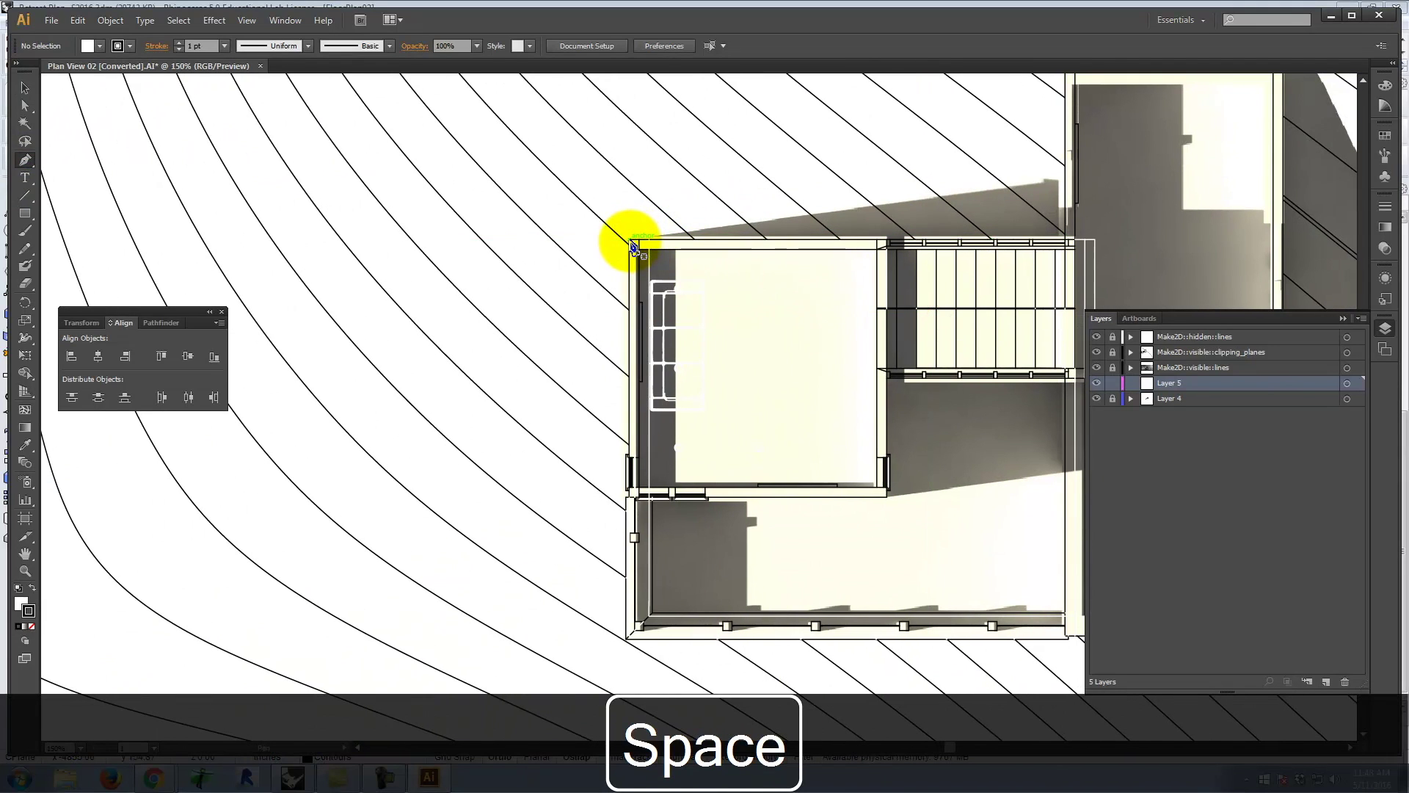
{"action": "left_click", "coordinate": [1066, 240]}
{"action": "scroll", "coordinate": [1016, 317], "scroll_direction": "down", "scroll_amount": 4}
{"action": "scroll", "coordinate": [1016, 317], "scroll_direction": "up", "scroll_amount": 7}
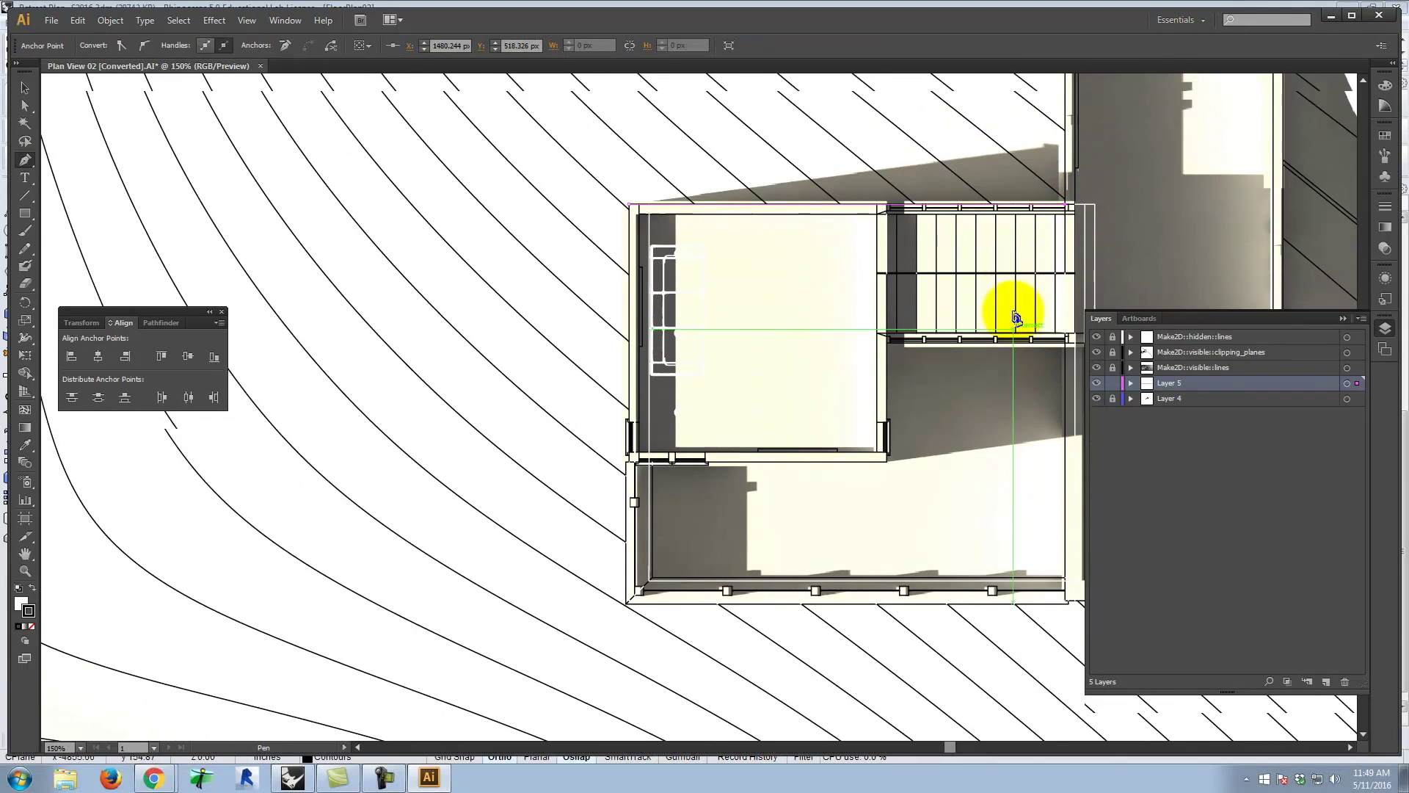
{"action": "left_click", "coordinate": [1068, 120]}
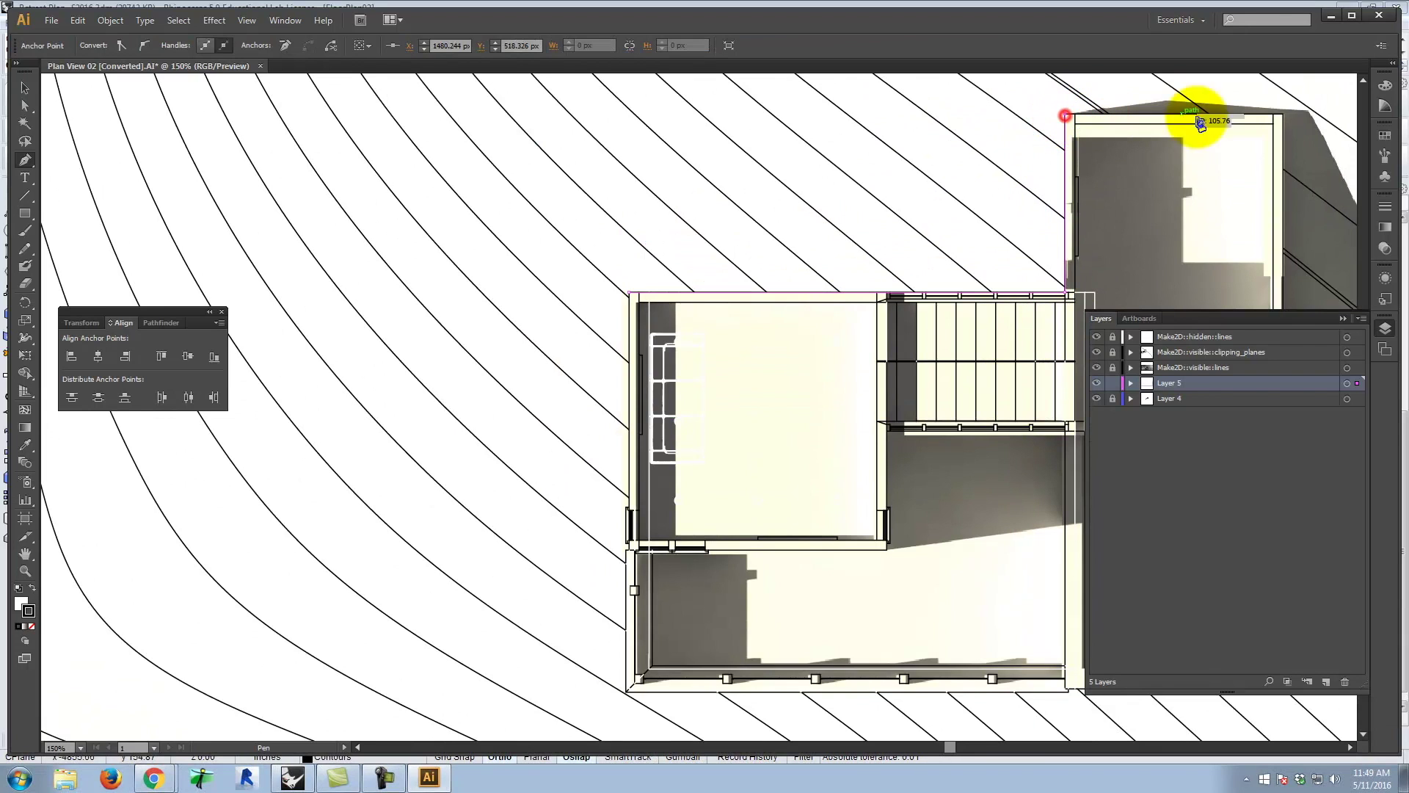
{"action": "left_click", "coordinate": [1283, 119]}
{"action": "scroll", "coordinate": [1278, 122], "scroll_direction": "down", "scroll_amount": 4}
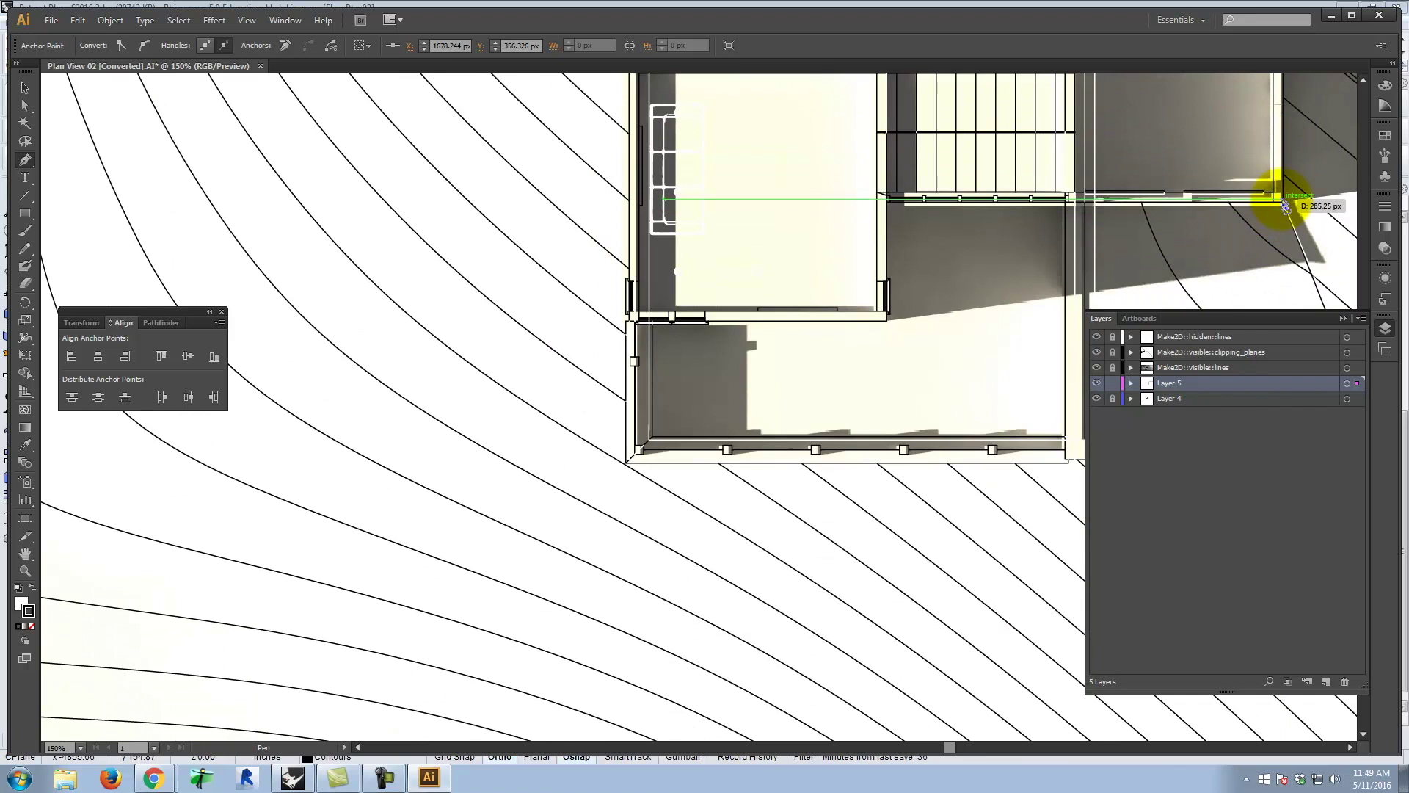
{"action": "left_click", "coordinate": [1283, 199]}
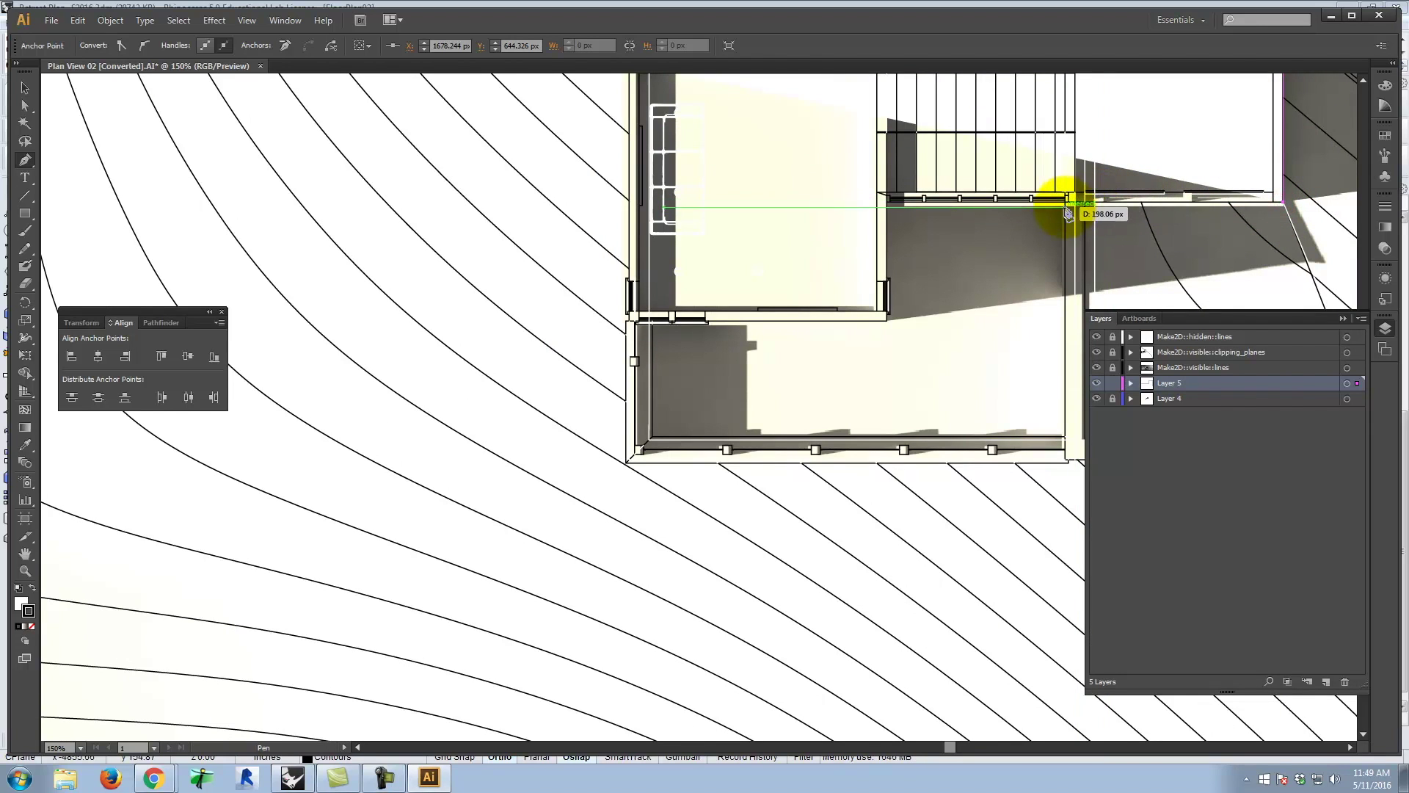
- Continue the path along the wing's lower edge, down the long wall, and around the low wall beneath the angled courtyard
{"action": "left_click", "coordinate": [1085, 190]}
{"action": "scroll", "coordinate": [1097, 182], "scroll_direction": "down", "scroll_amount": 3}
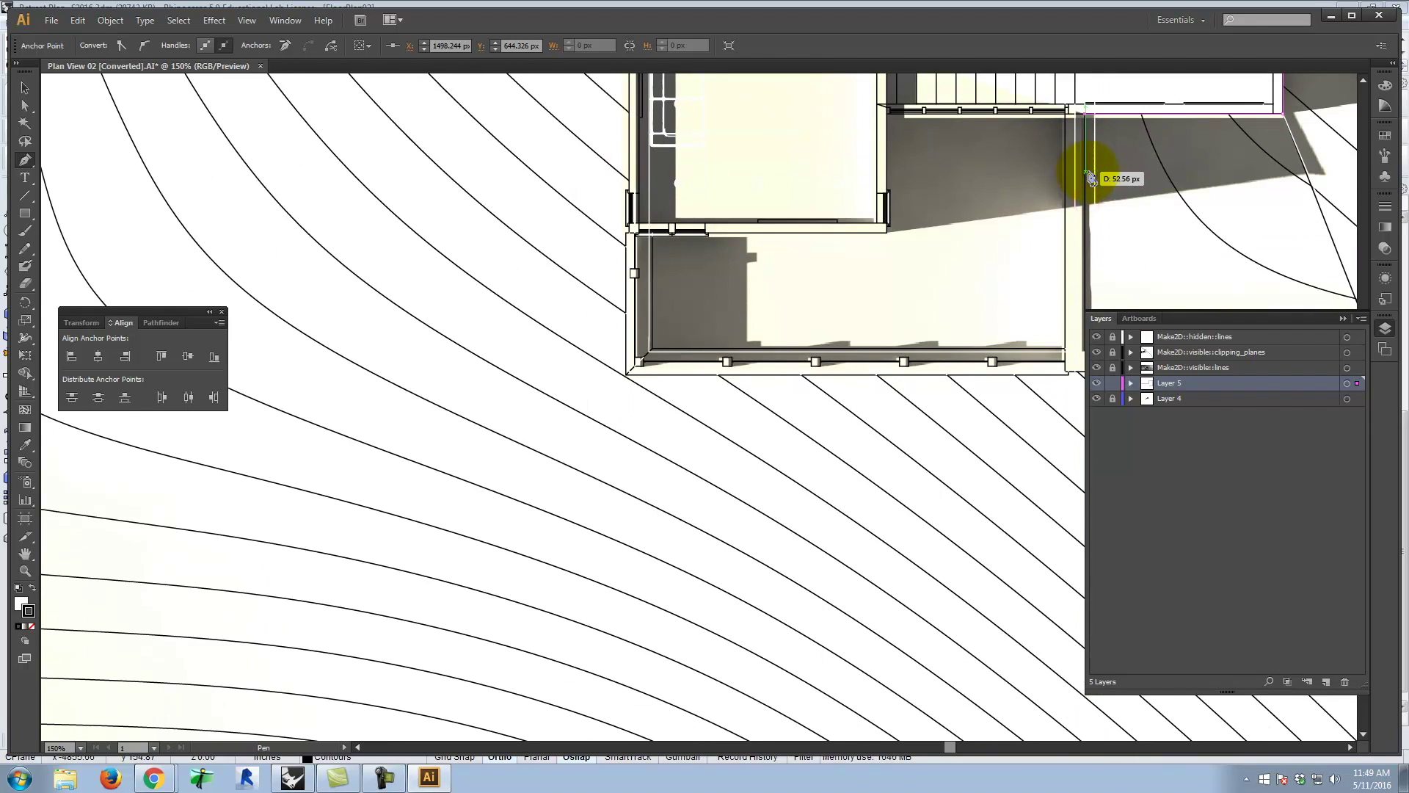
{"action": "left_click", "coordinate": [1087, 177]}
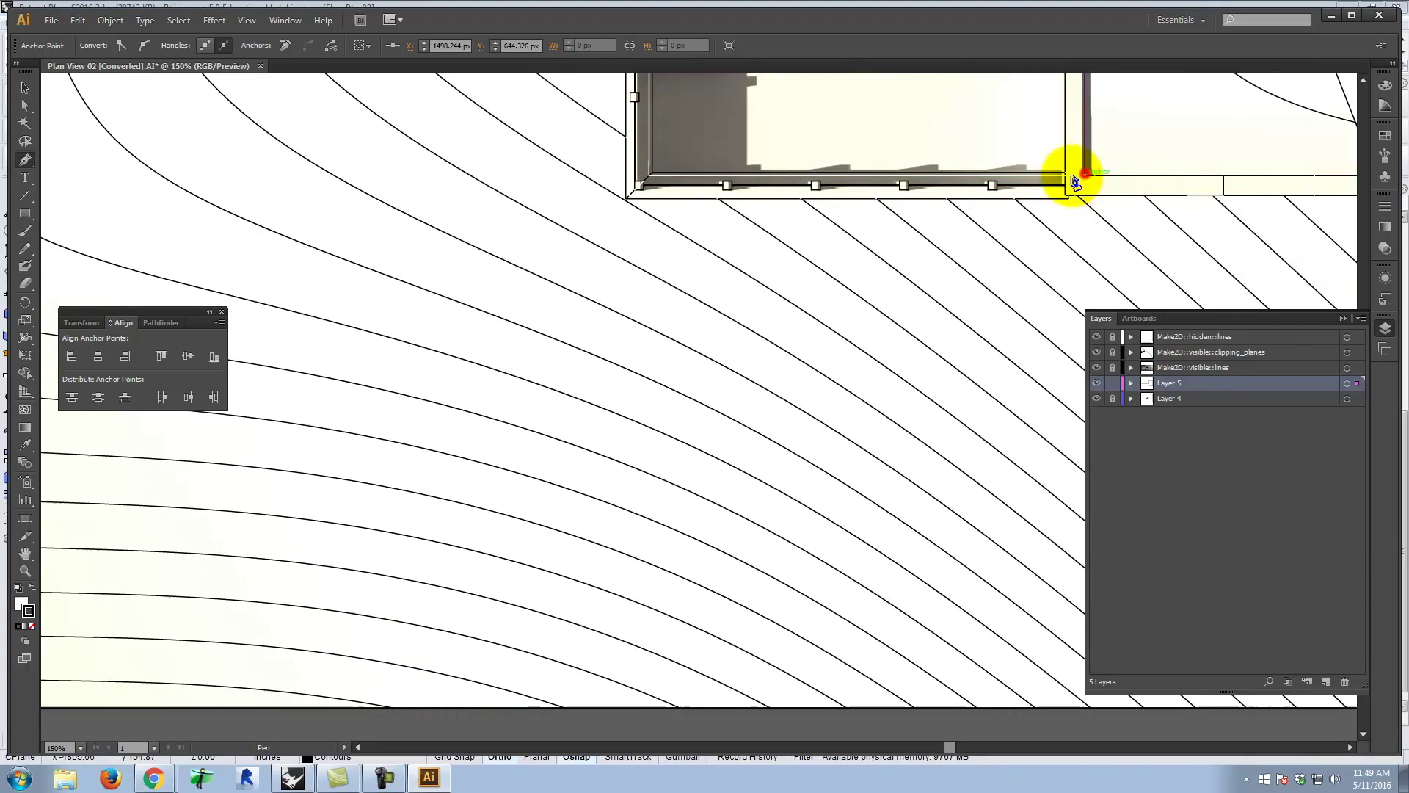
{"action": "scroll", "coordinate": [1028, 188], "scroll_direction": "down", "scroll_amount": 6}
{"action": "scroll", "coordinate": [1053, 173], "scroll_direction": "up", "scroll_amount": 5}
{"action": "key", "text": "space"}
{"action": "left_click_drag", "start_coordinate": [1134, 192], "coordinate": [668, 289]}
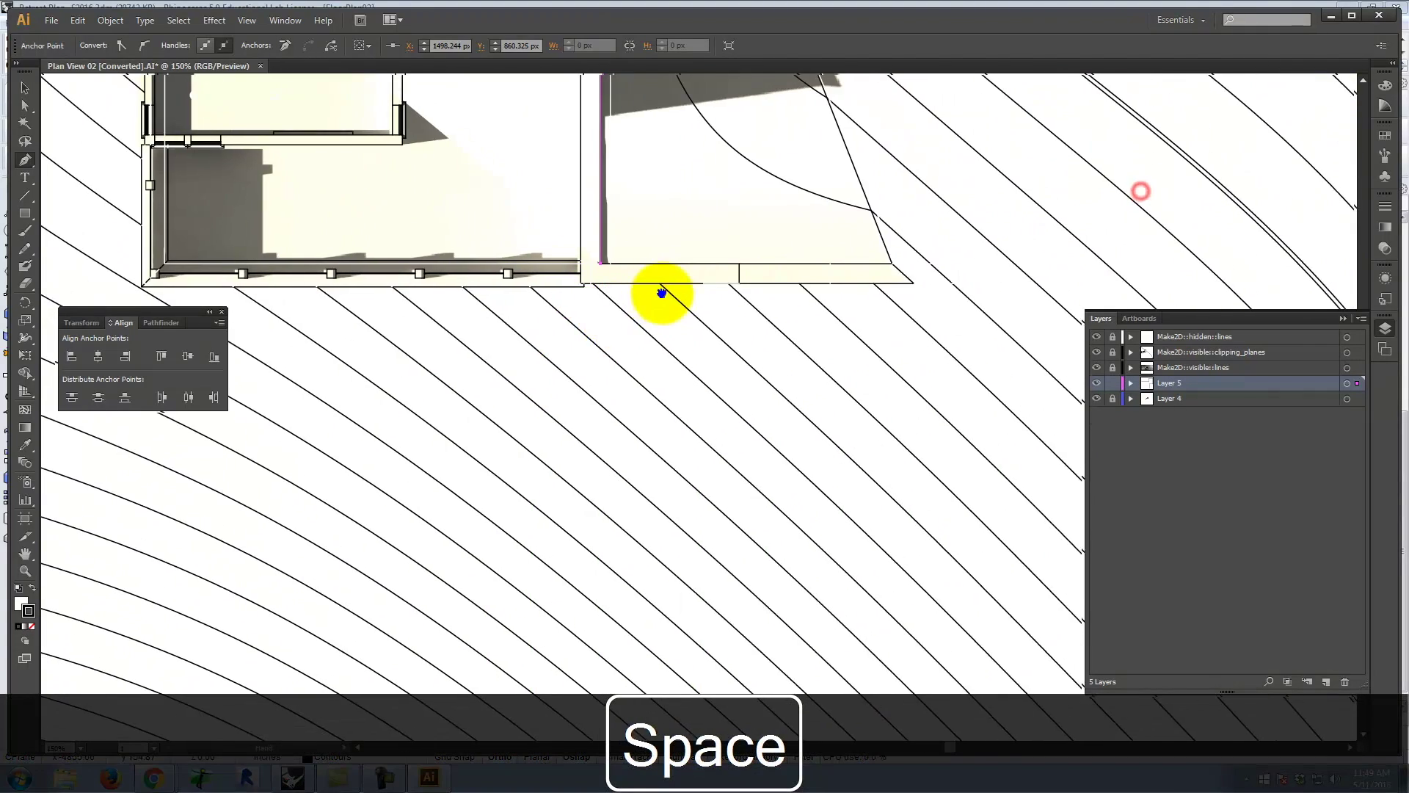
{"action": "left_click", "coordinate": [897, 264]}
{"action": "left_click", "coordinate": [917, 283]}
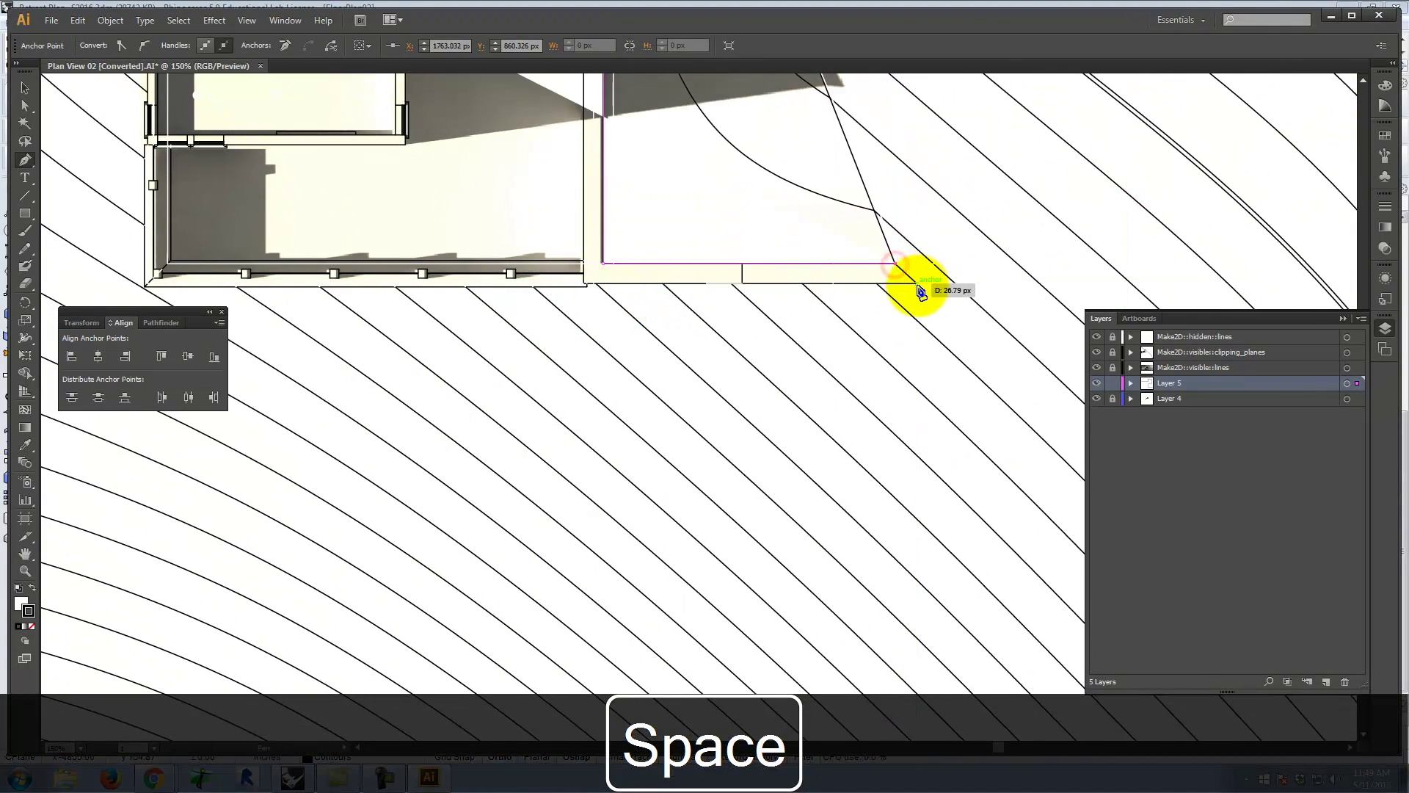
{"action": "left_click", "coordinate": [587, 285]}
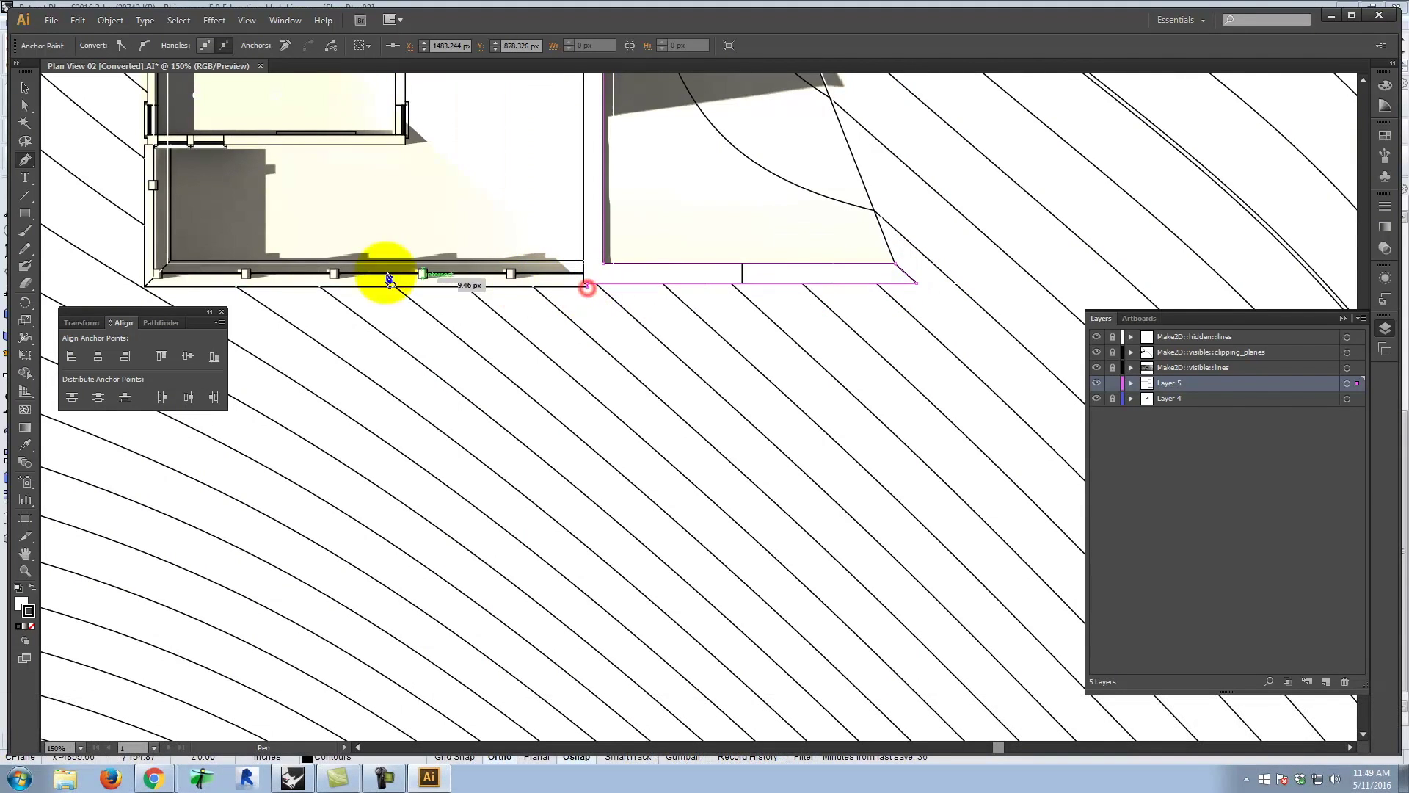
- Trace the building's lower and left edges, close the outline at its starting corner, and deselect it
{"action": "left_click", "coordinate": [145, 285]}
{"action": "scroll", "coordinate": [251, 330], "scroll_direction": "down", "scroll_amount": 2}
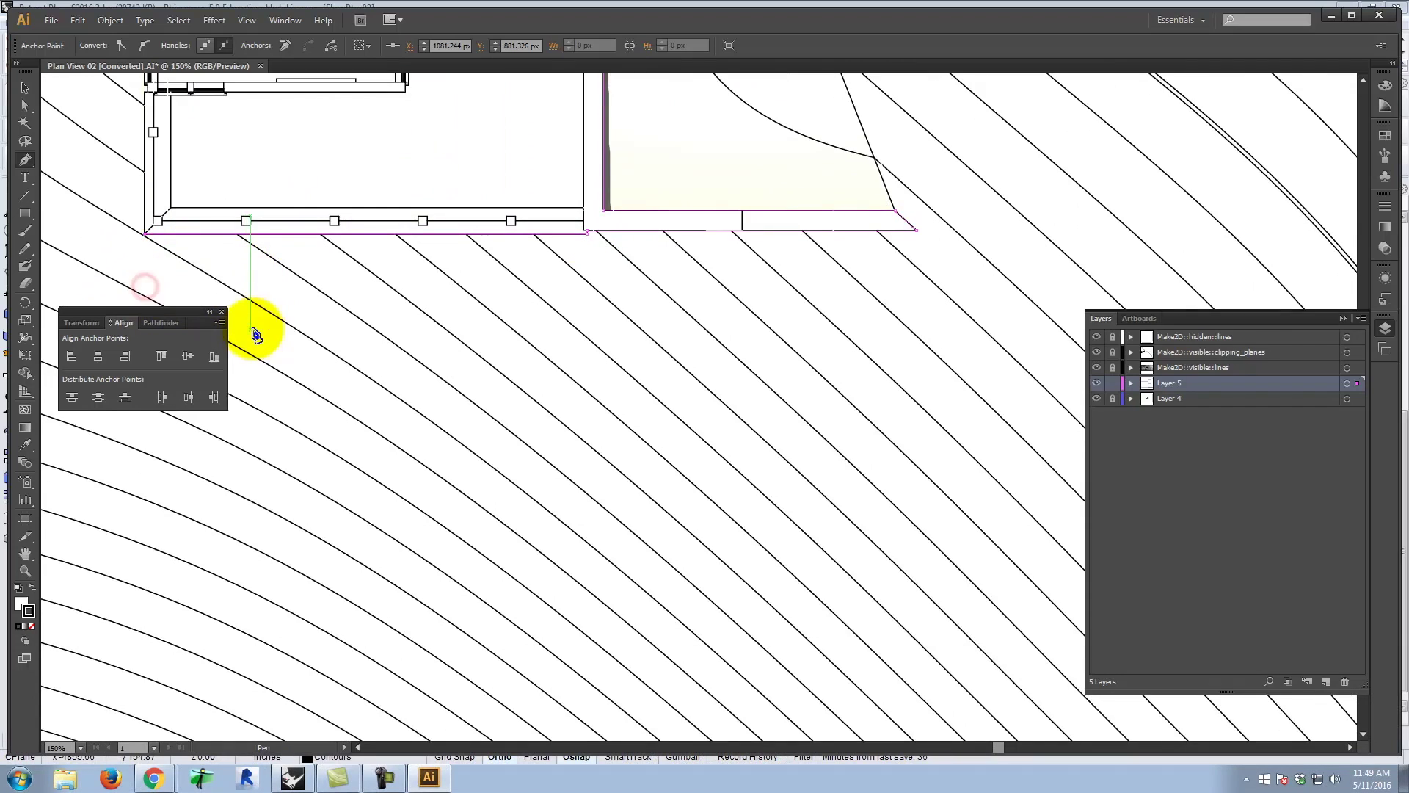
{"action": "scroll", "coordinate": [140, 105], "scroll_direction": "up", "scroll_amount": 5}
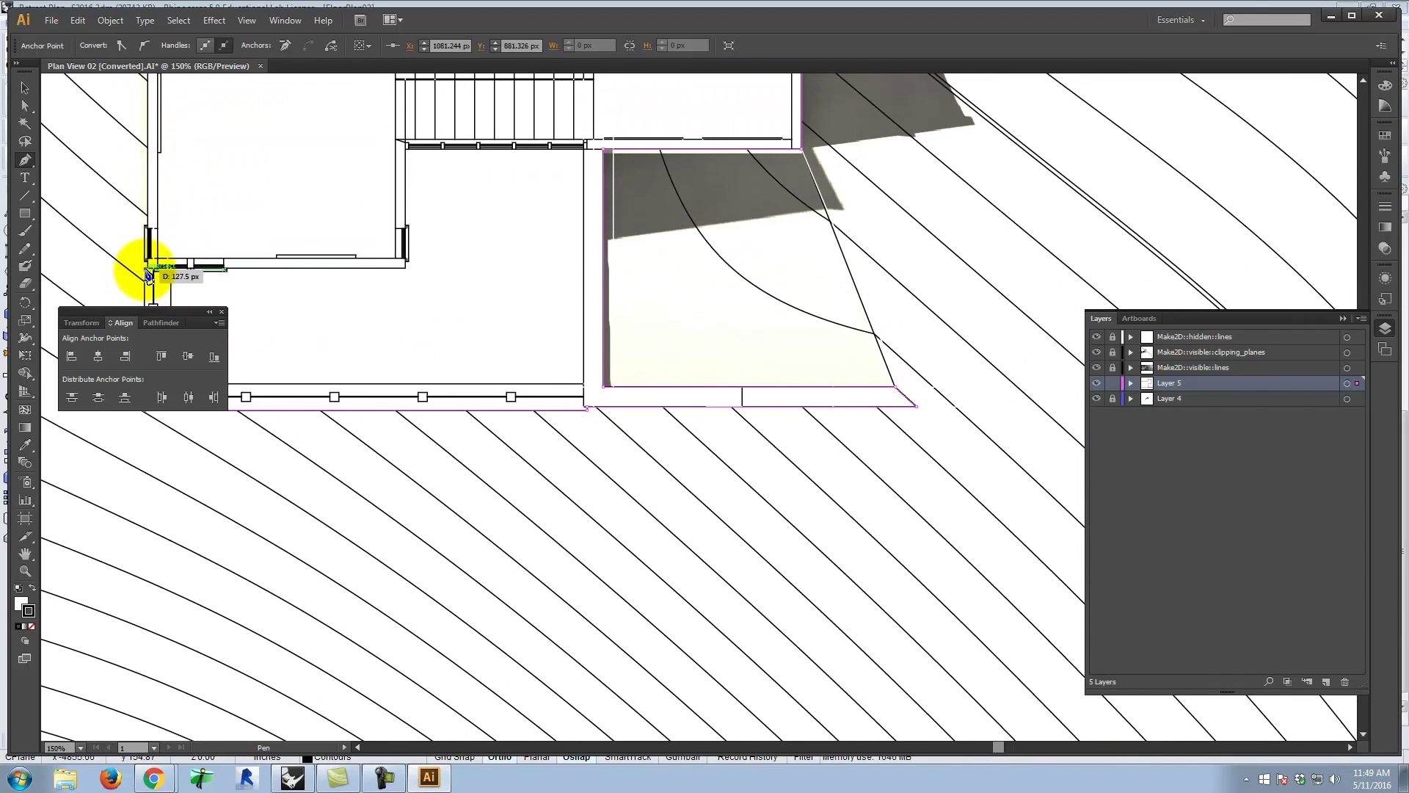
{"action": "left_click", "coordinate": [148, 274]}
{"action": "scroll", "coordinate": [156, 278], "scroll_direction": "up", "scroll_amount": 3}
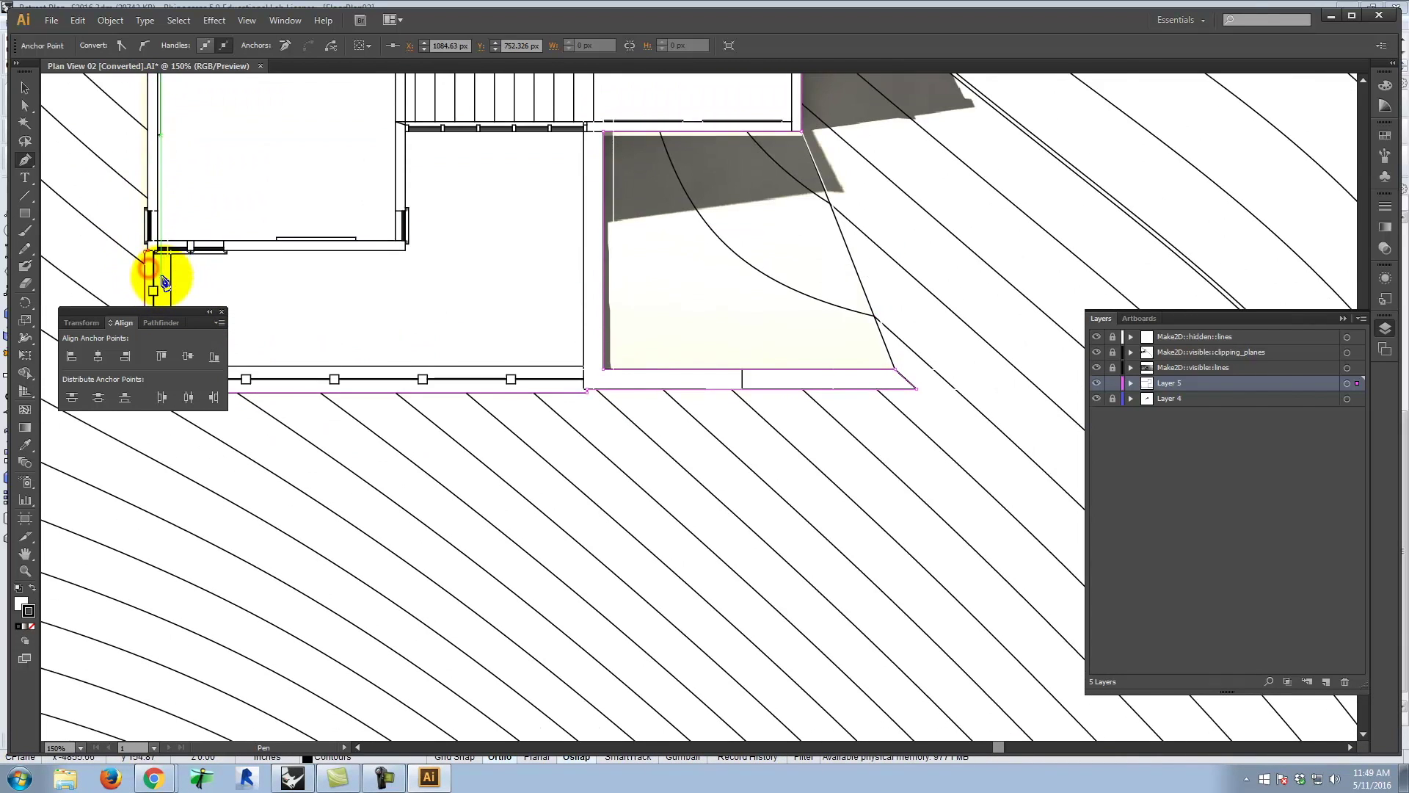
{"action": "scroll", "coordinate": [163, 280], "scroll_direction": "up", "scroll_amount": 2}
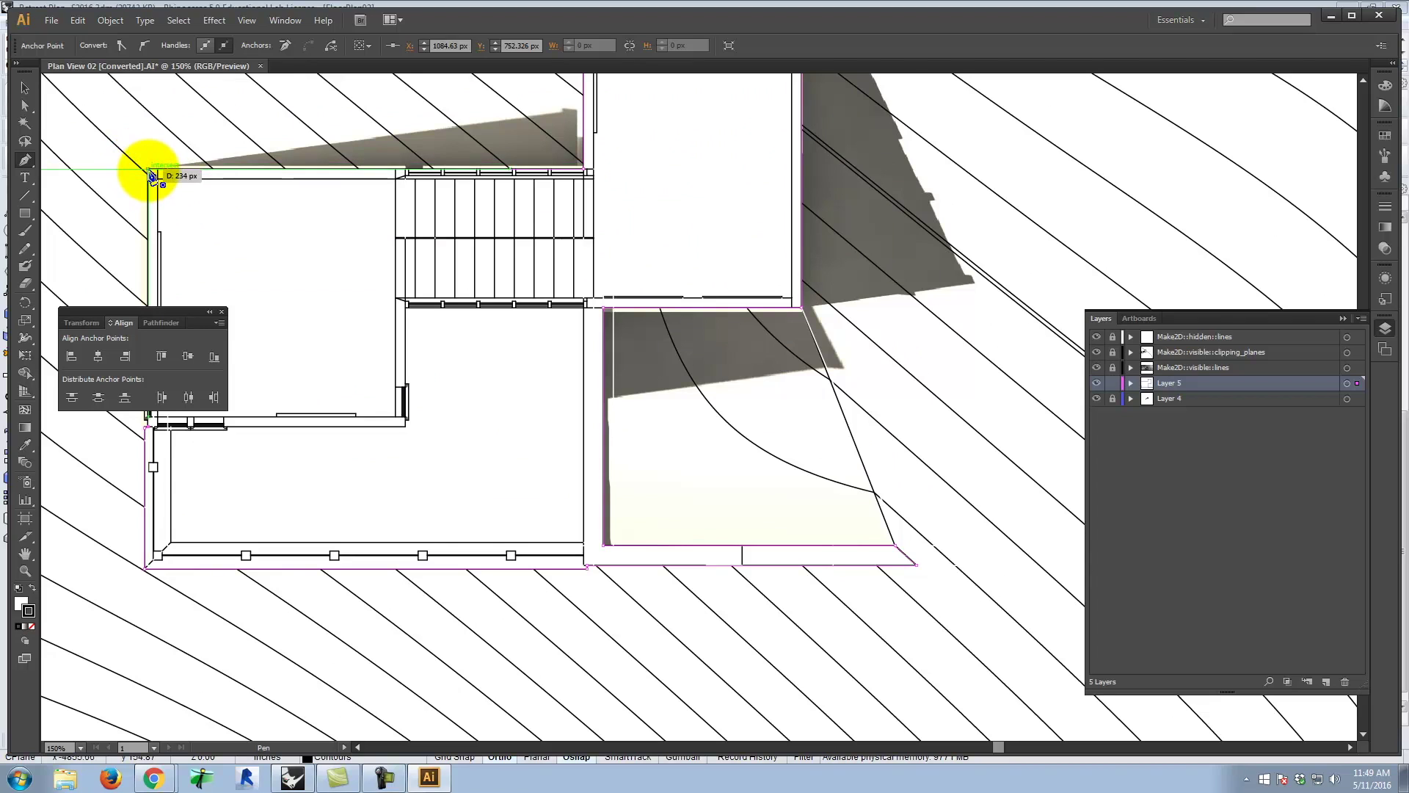
{"action": "left_click", "coordinate": [150, 176]}
{"action": "left_click", "coordinate": [24, 87]}
{"action": "left_click", "coordinate": [250, 119]}
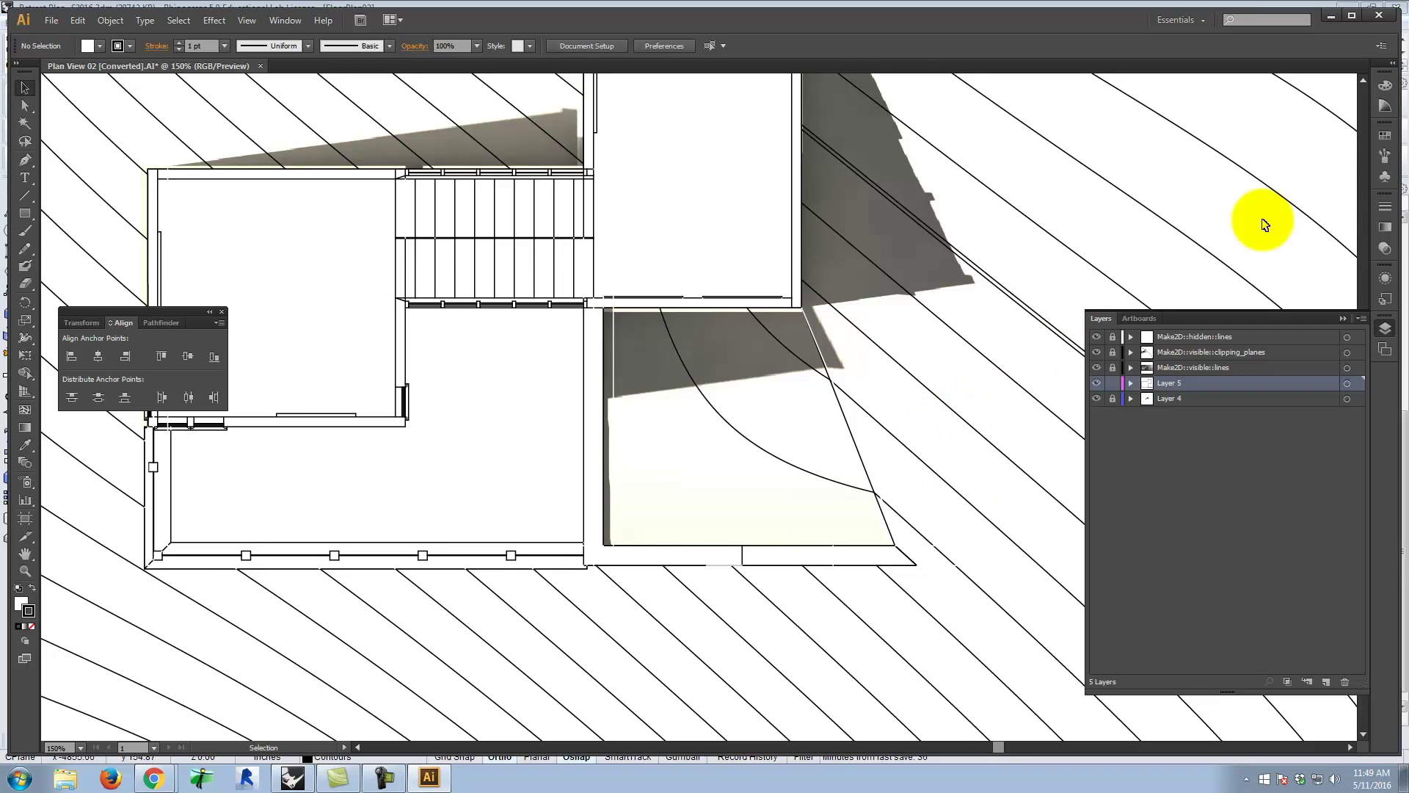
- Lock the traced outline's layer, unlock the three Make2D layers, and move the visible lines layer to the top of the stack
{"action": "left_click", "coordinate": [1113, 334], "text": "alt"}
{"action": "left_click_drag", "start_coordinate": [1113, 336], "coordinate": [1114, 367]}
{"action": "left_click", "coordinate": [1217, 367]}
{"action": "left_click_drag", "start_coordinate": [1258, 365], "coordinate": [1248, 336]}
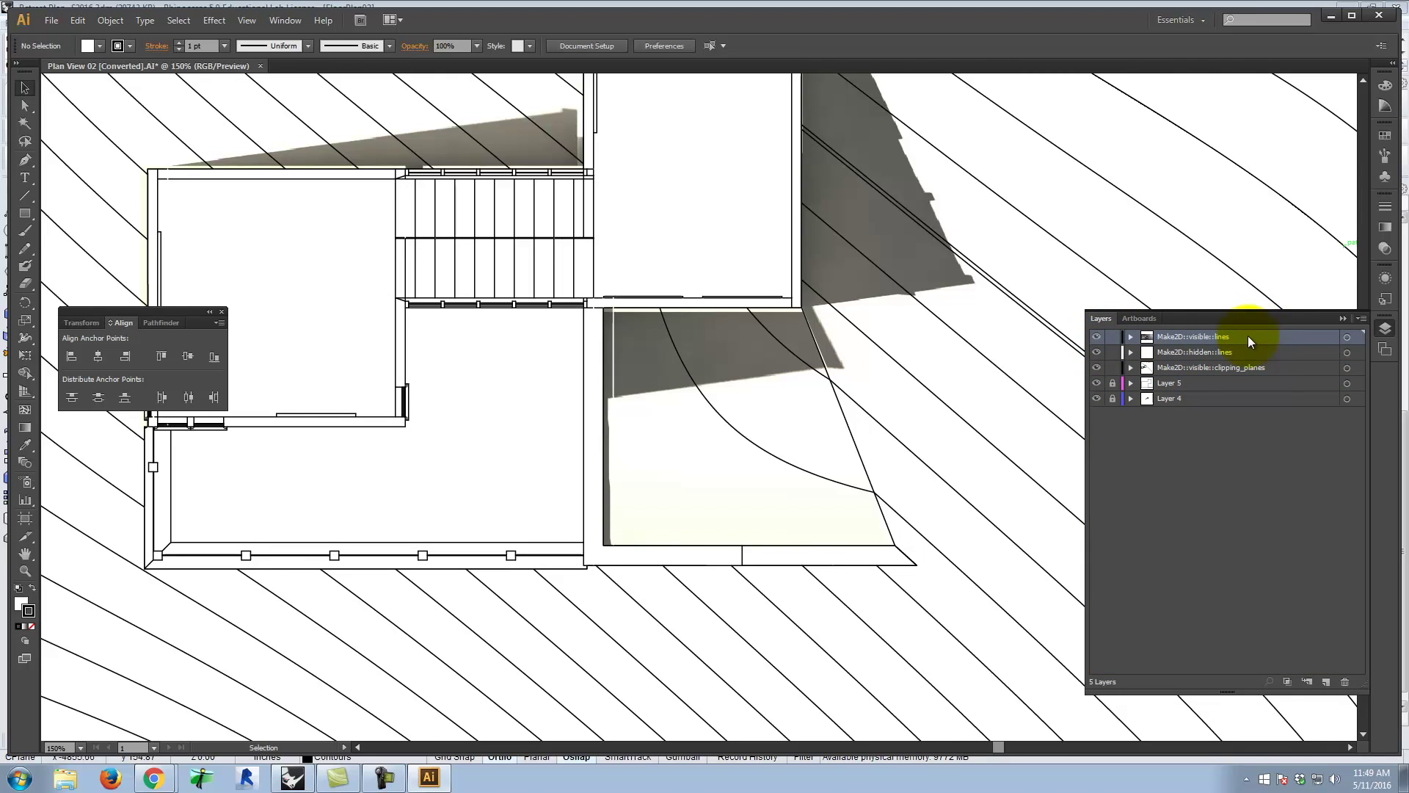
- Select all artwork on the Make2D visible lines layer and set its stroke weight to 1.5 pt
{"action": "left_click", "coordinate": [1358, 338]}
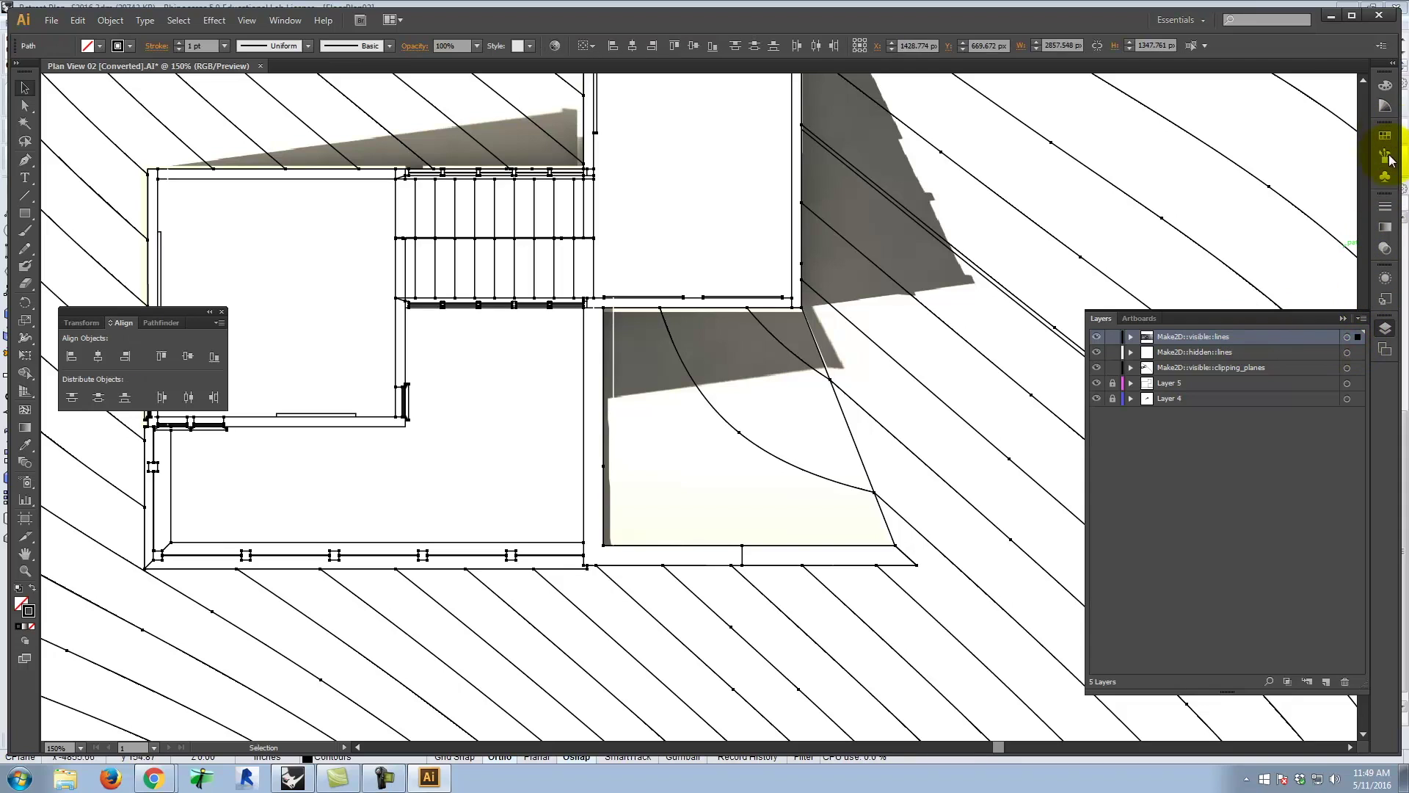
{"action": "left_click", "coordinate": [1385, 207]}
{"action": "left_click", "coordinate": [1273, 214]}
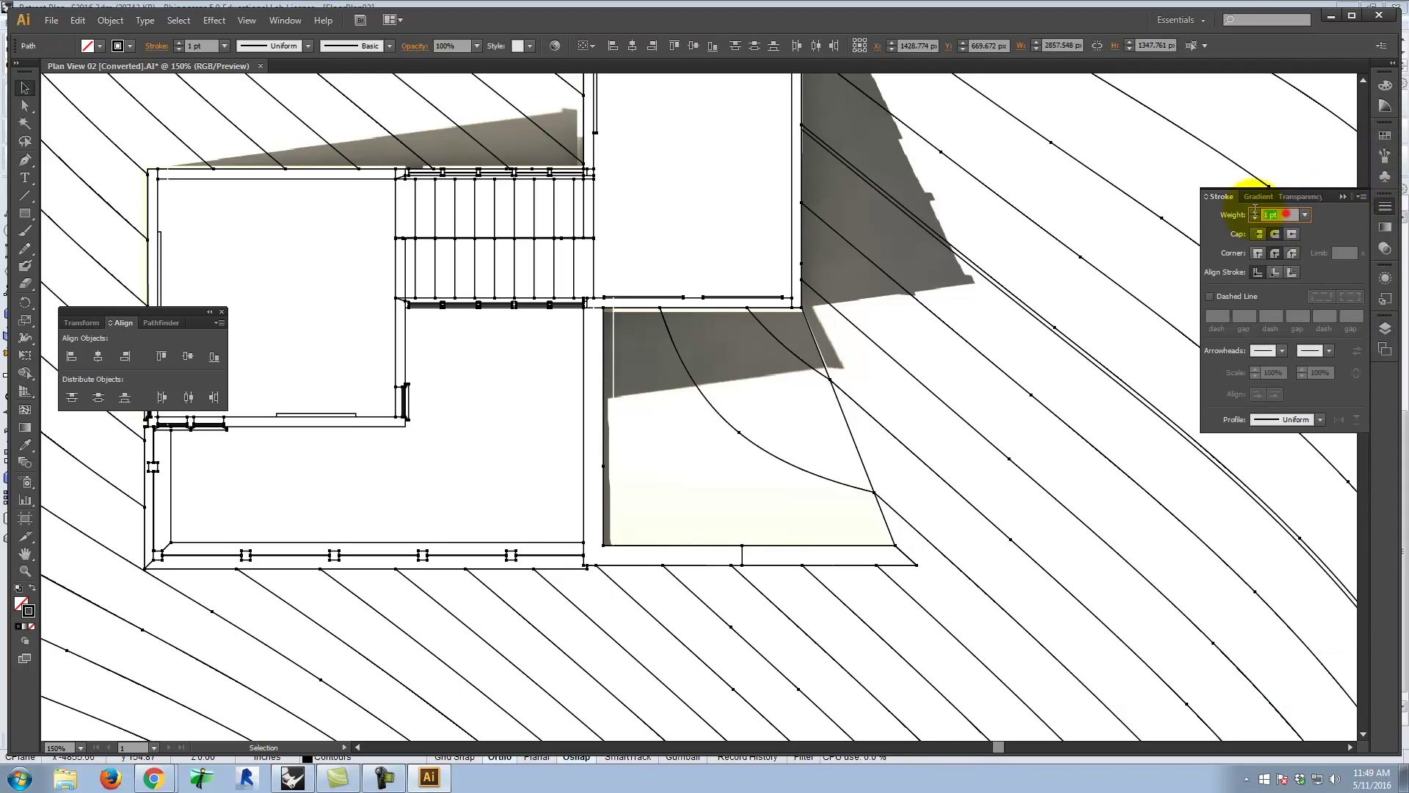
{"action": "type", "text": "1.5"}
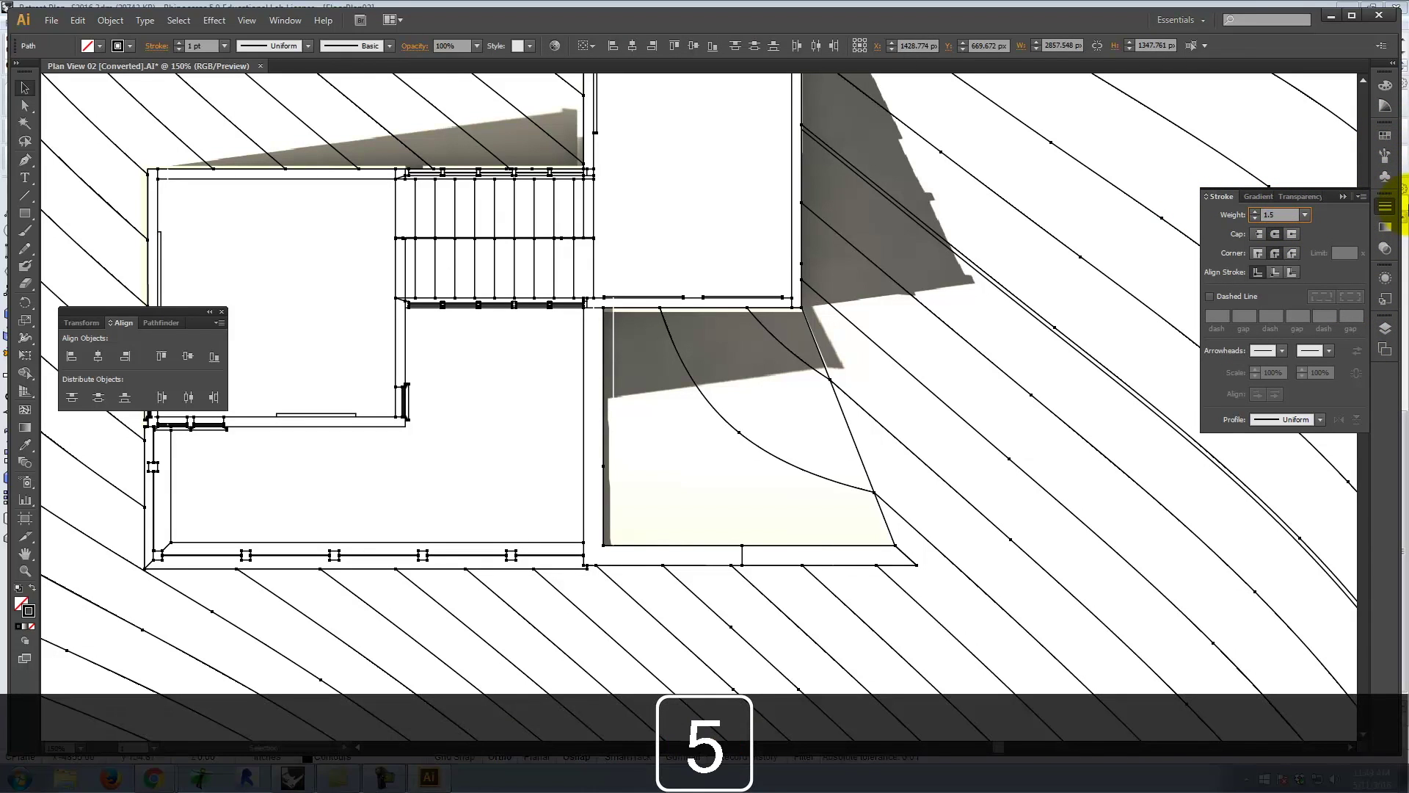
{"action": "key", "text": "Tab"}
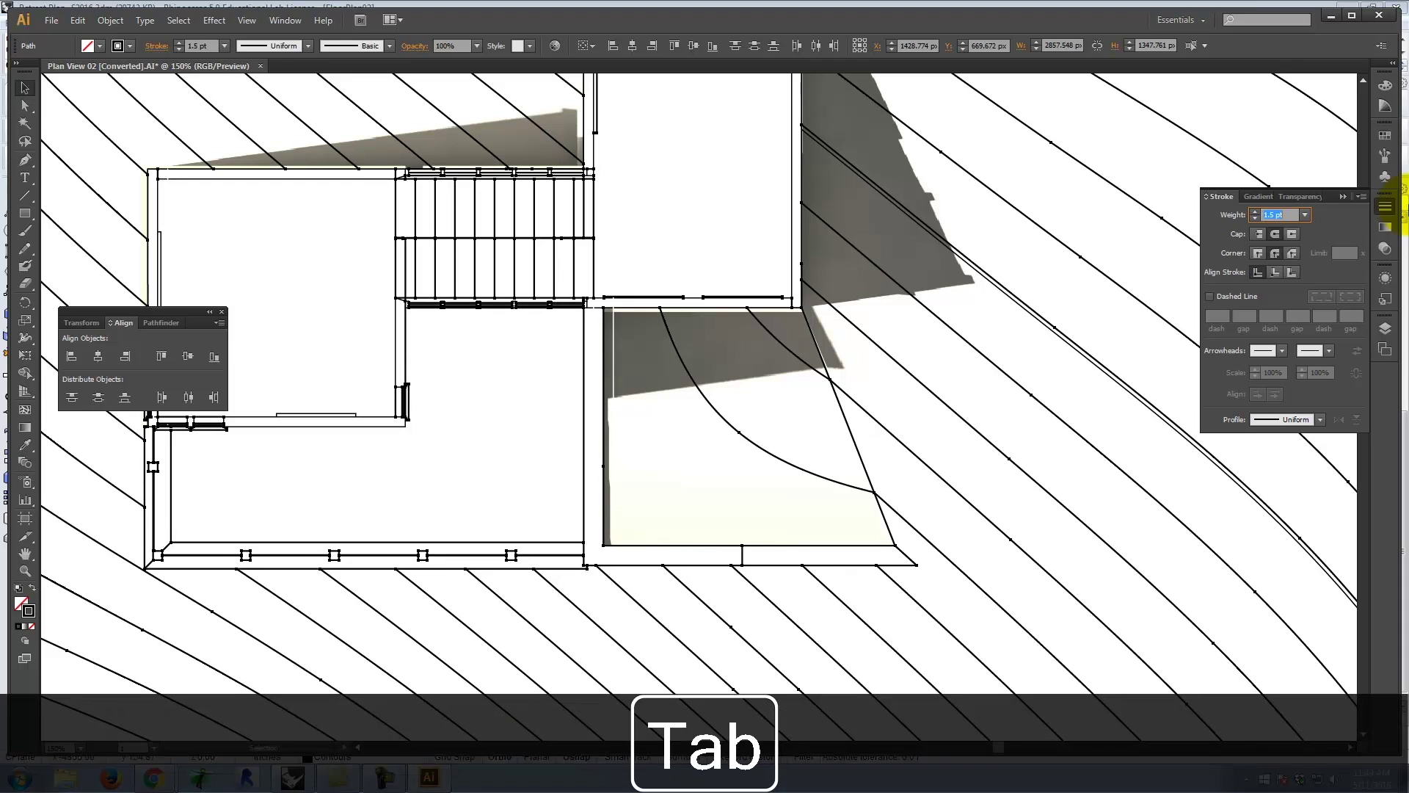
- Select all artwork on the Make2D hidden lines layer and set its stroke weight to 0.5 pt
{"action": "left_click", "coordinate": [1380, 332]}
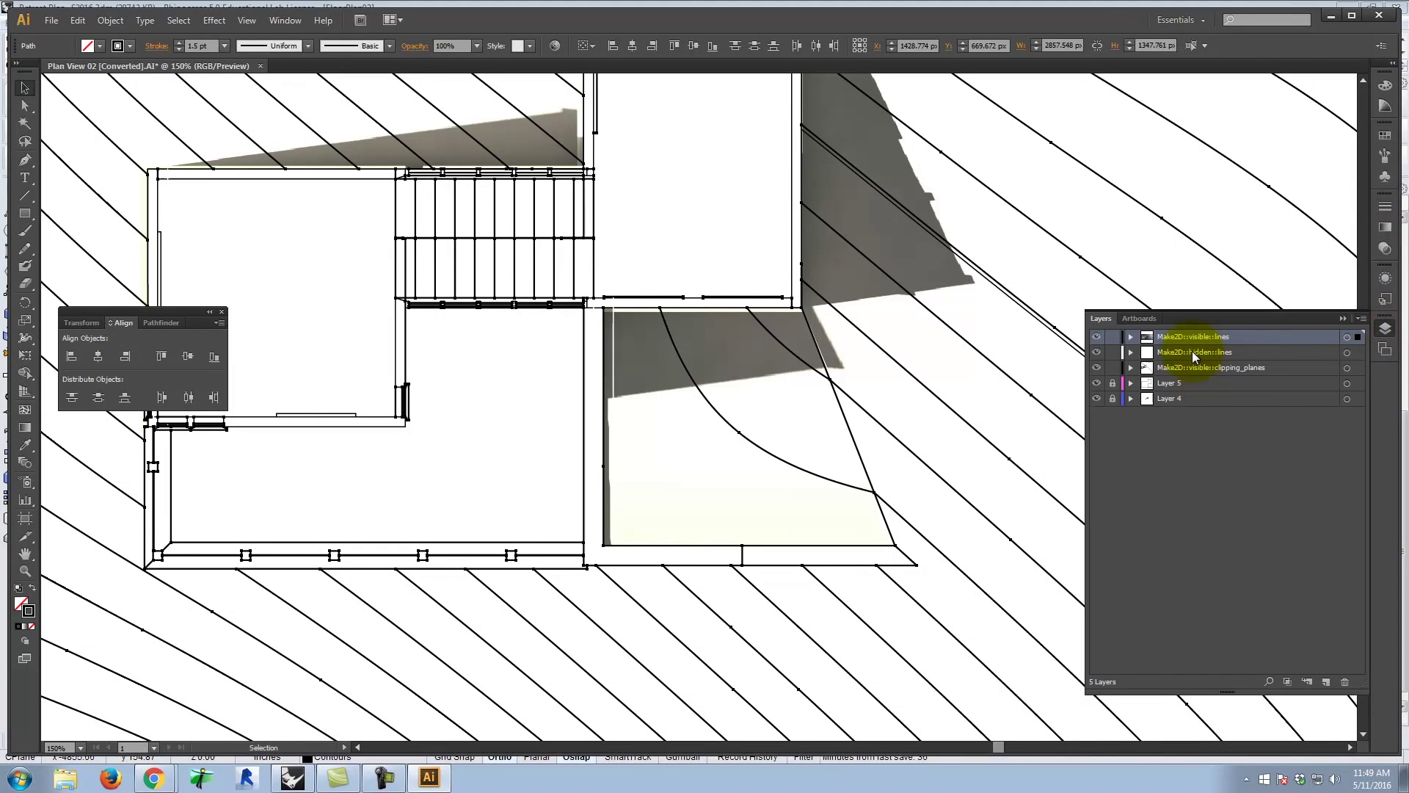
{"action": "left_click", "coordinate": [1202, 354]}
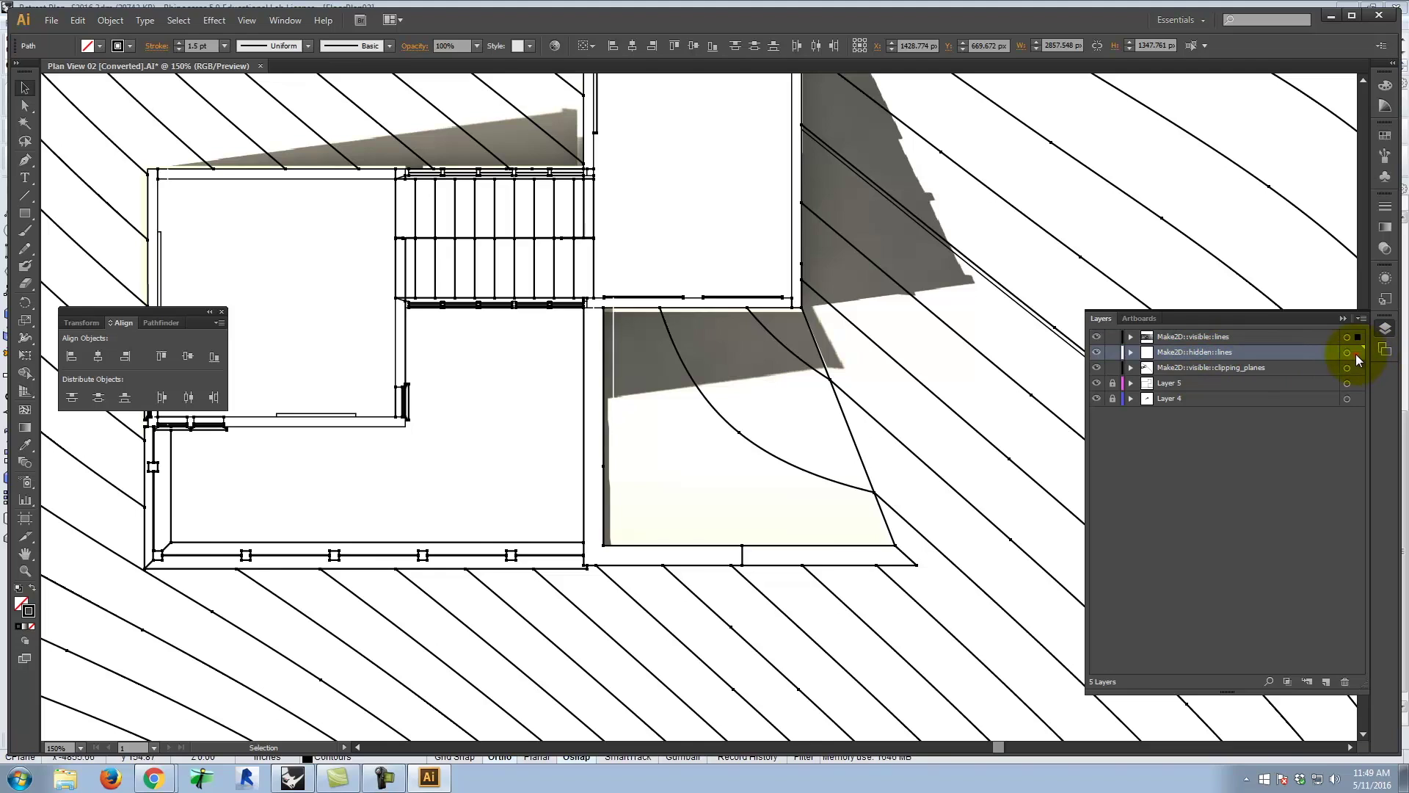
{"action": "left_click", "coordinate": [1358, 353]}
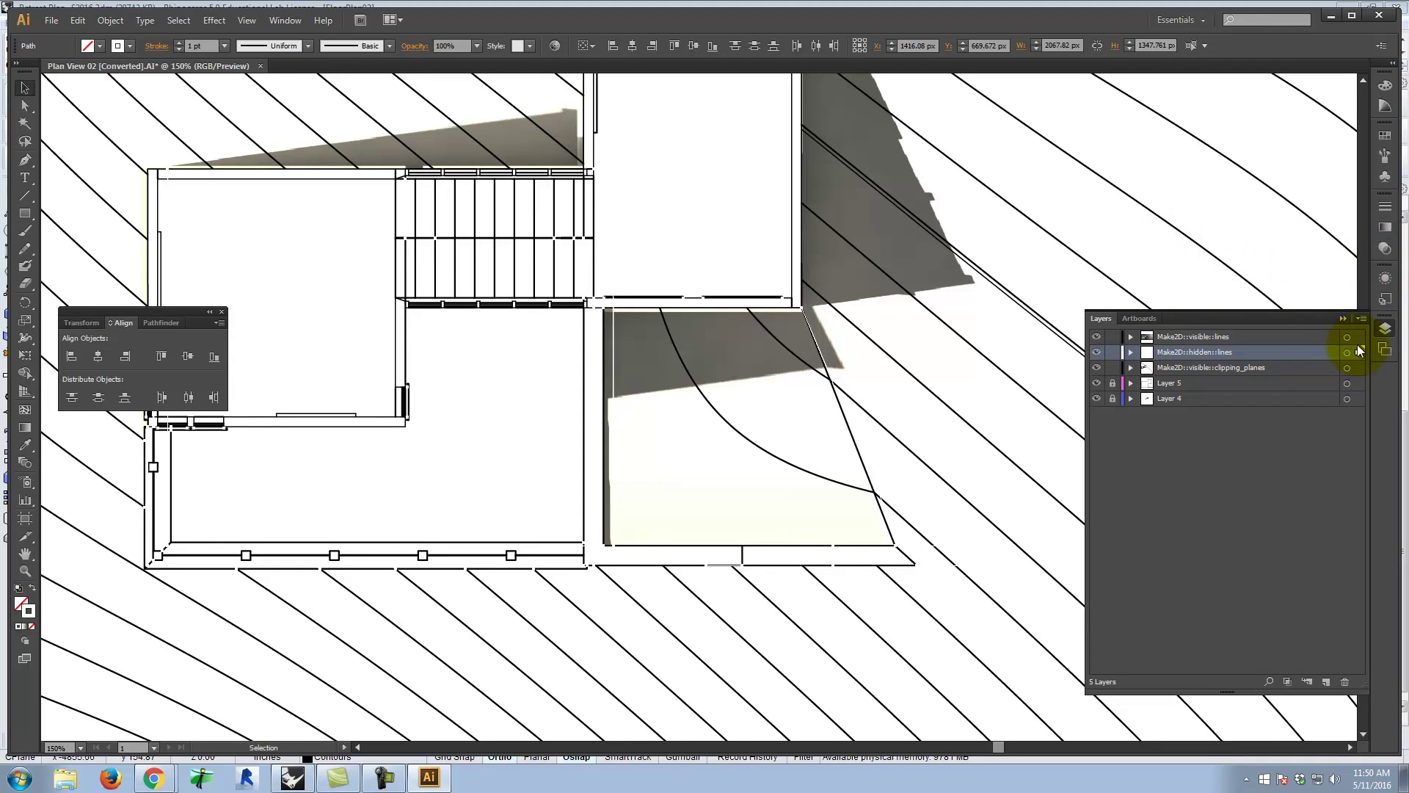
{"action": "left_click", "coordinate": [1386, 212]}
{"action": "left_click", "coordinate": [1279, 214]}
{"action": "type", "text": "0"}
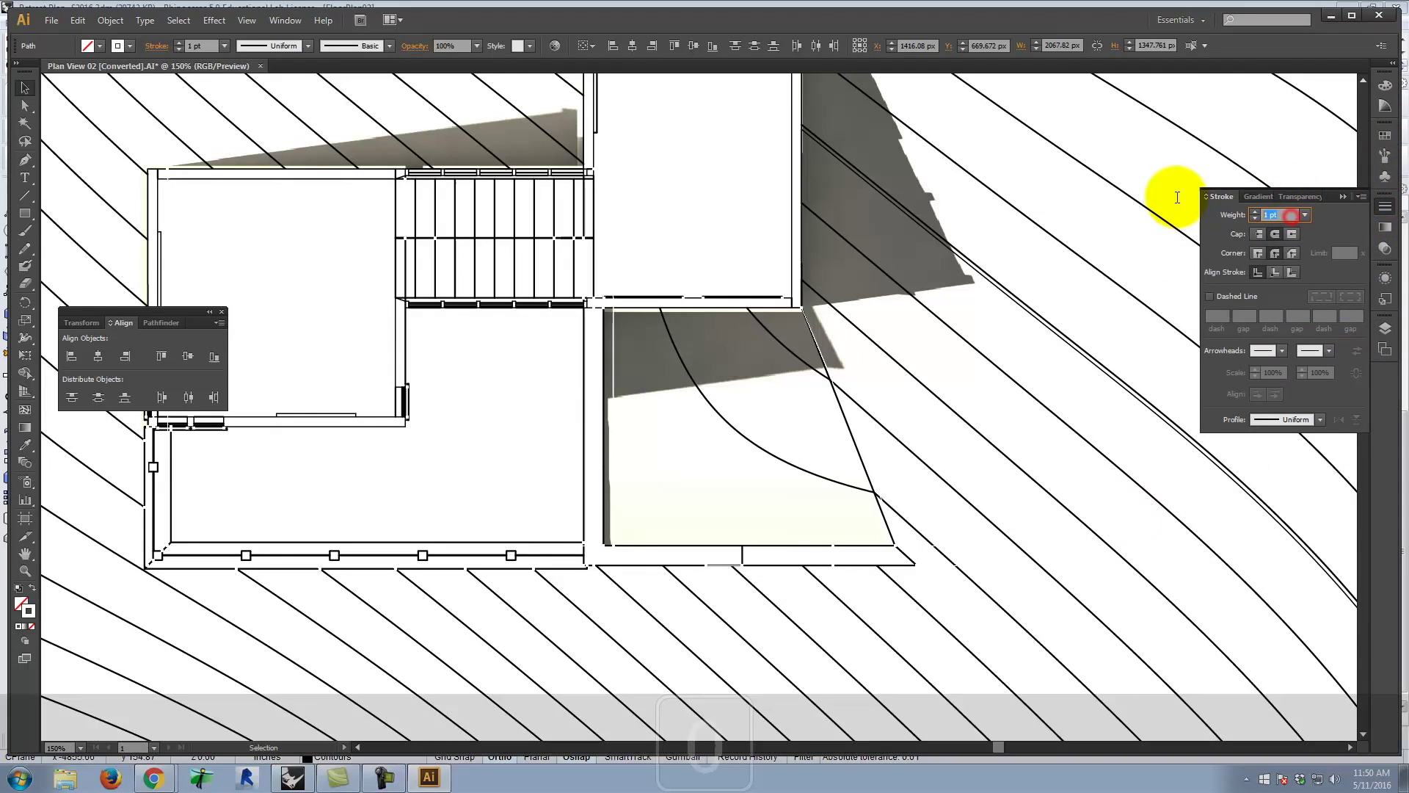
{"action": "type", "text": ".5"}
- Make the hidden lines dashed, with a 2 pt dash and a 1 pt gap
{"action": "left_click", "coordinate": [1210, 295]}
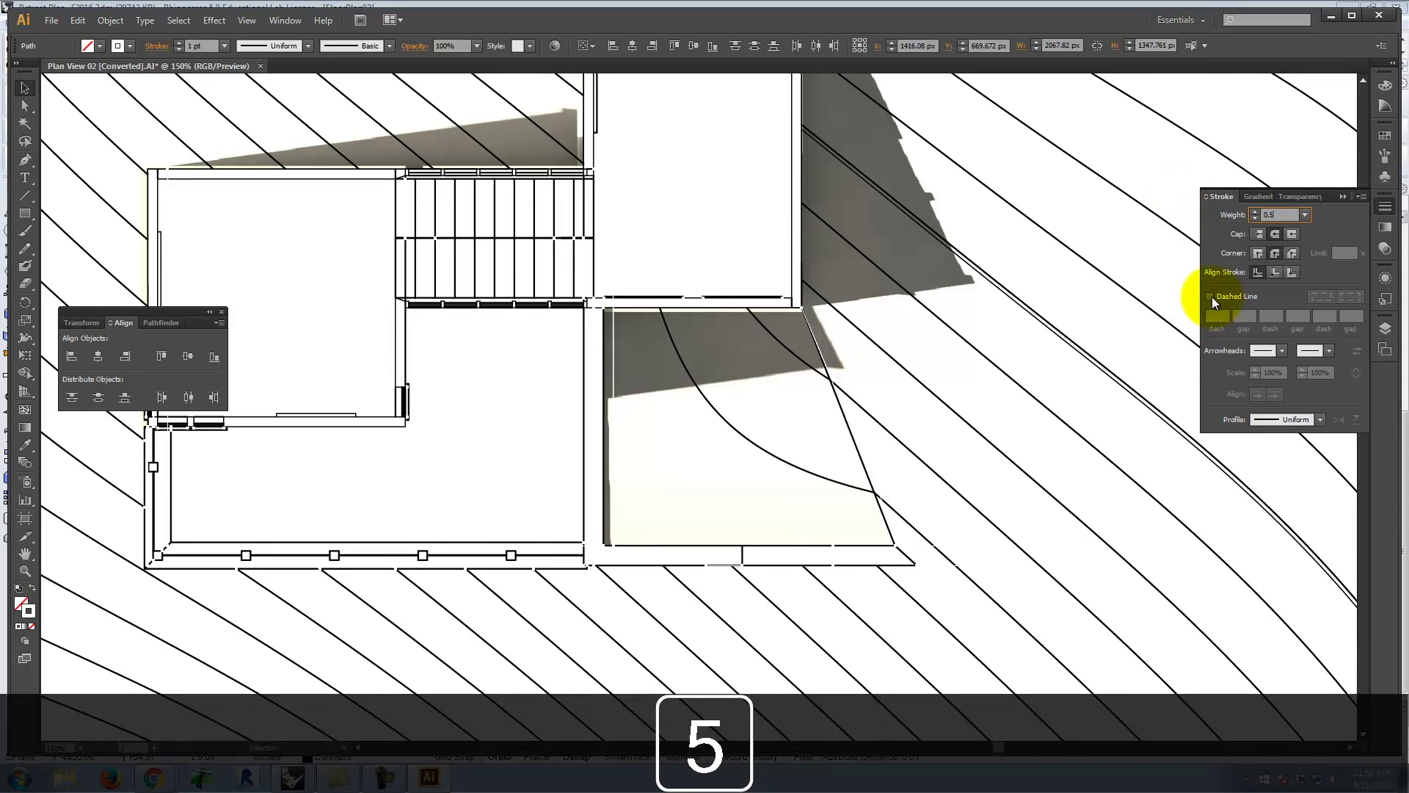
{"action": "left_click", "coordinate": [1221, 316]}
{"action": "left_click_drag", "start_coordinate": [1229, 316], "coordinate": [1173, 301]}
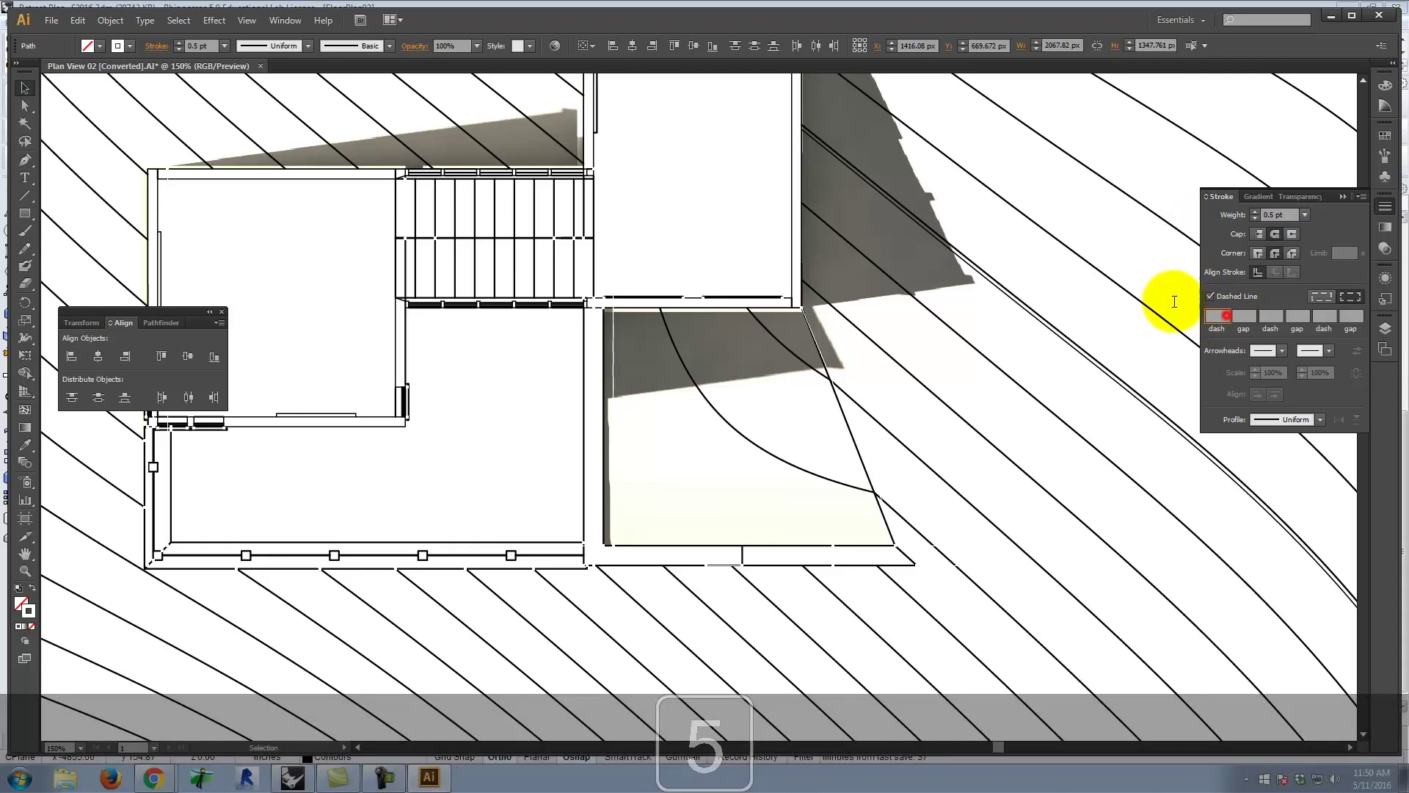
{"action": "type", "text": "2"}
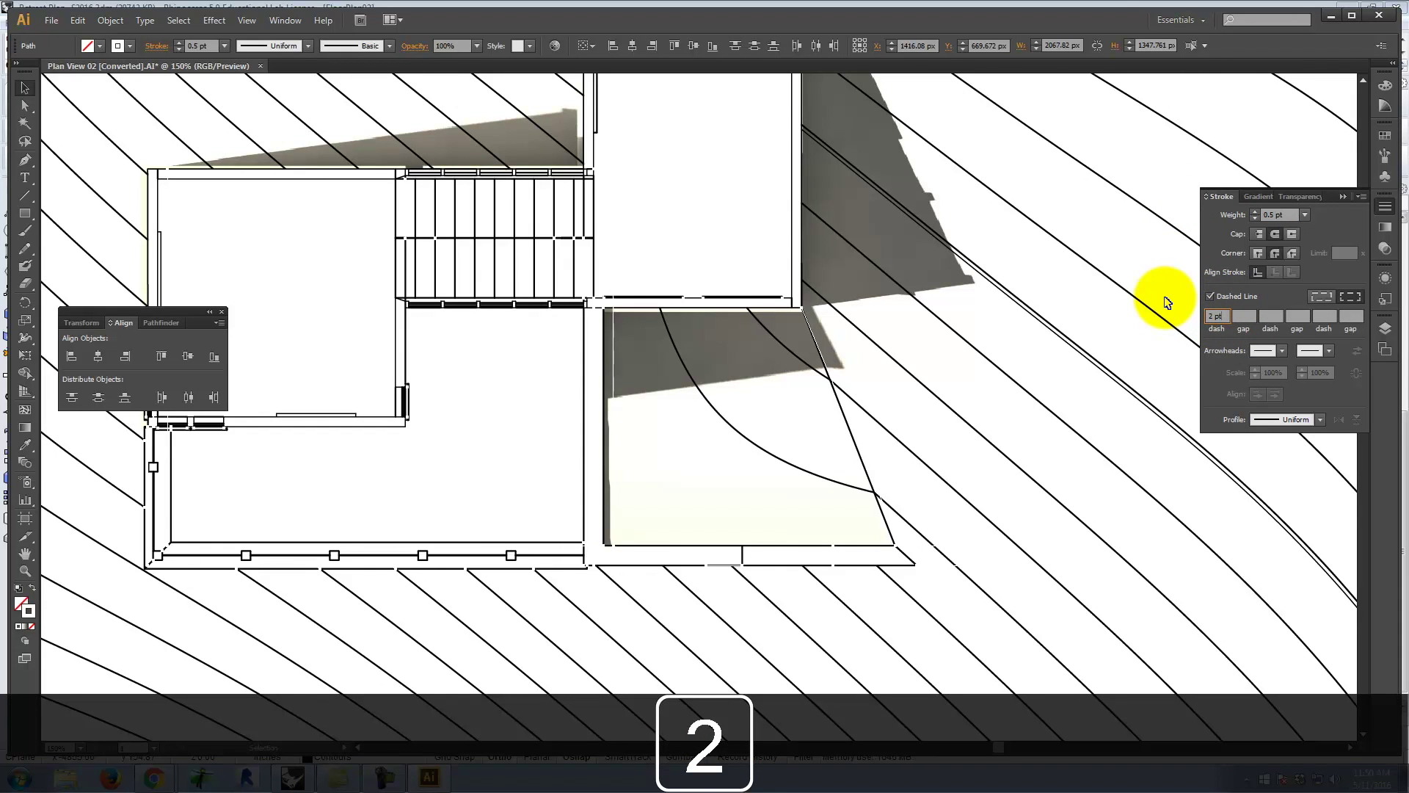
{"action": "key", "text": "Tab"}
{"action": "type", "text": "1"}
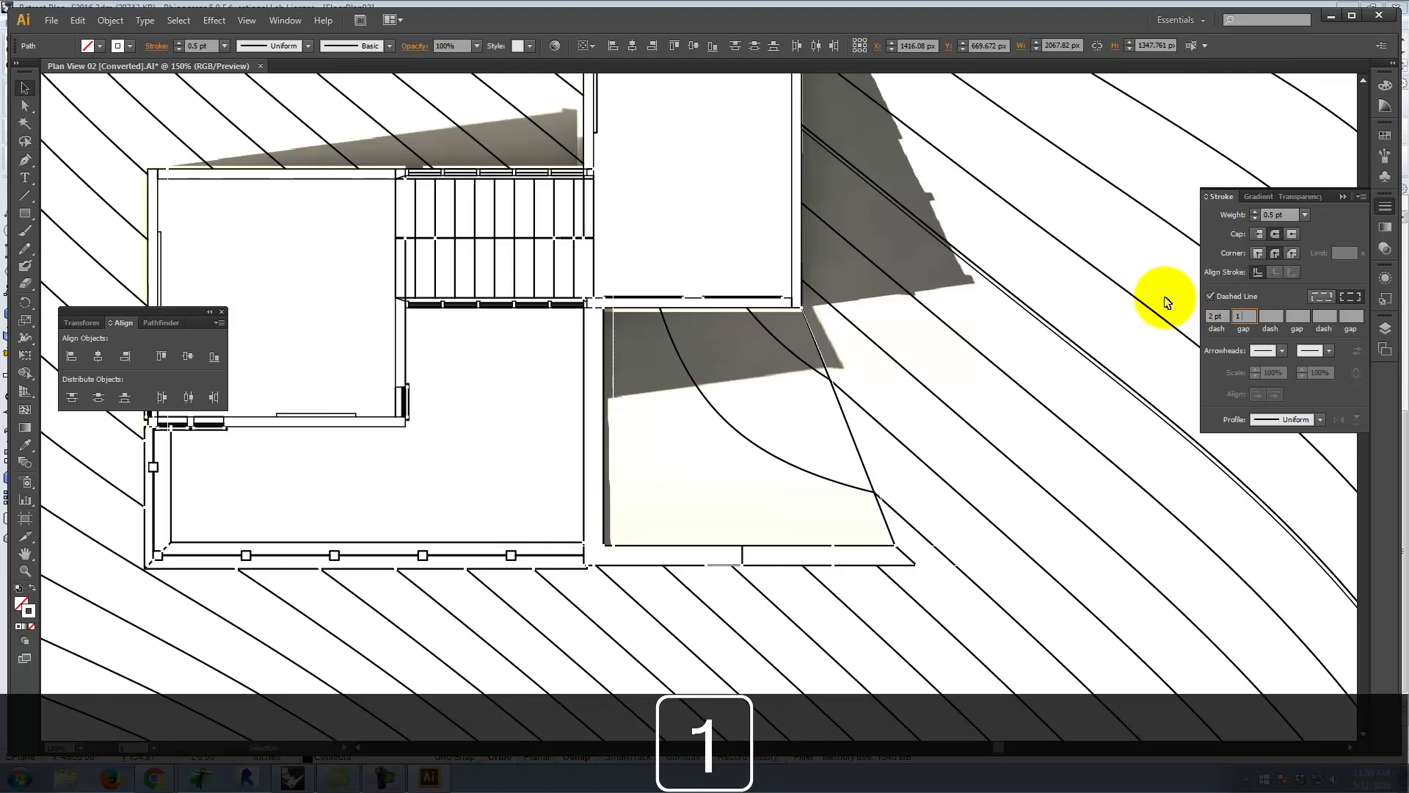
- Change the hidden lines' stroke color to gray and deselect them
{"action": "left_click", "coordinate": [28, 613]}
{"action": "double_click", "coordinate": [28, 613]}
{"action": "left_click_drag", "start_coordinate": [527, 393], "coordinate": [506, 427]}
{"action": "left_click", "coordinate": [865, 311]}
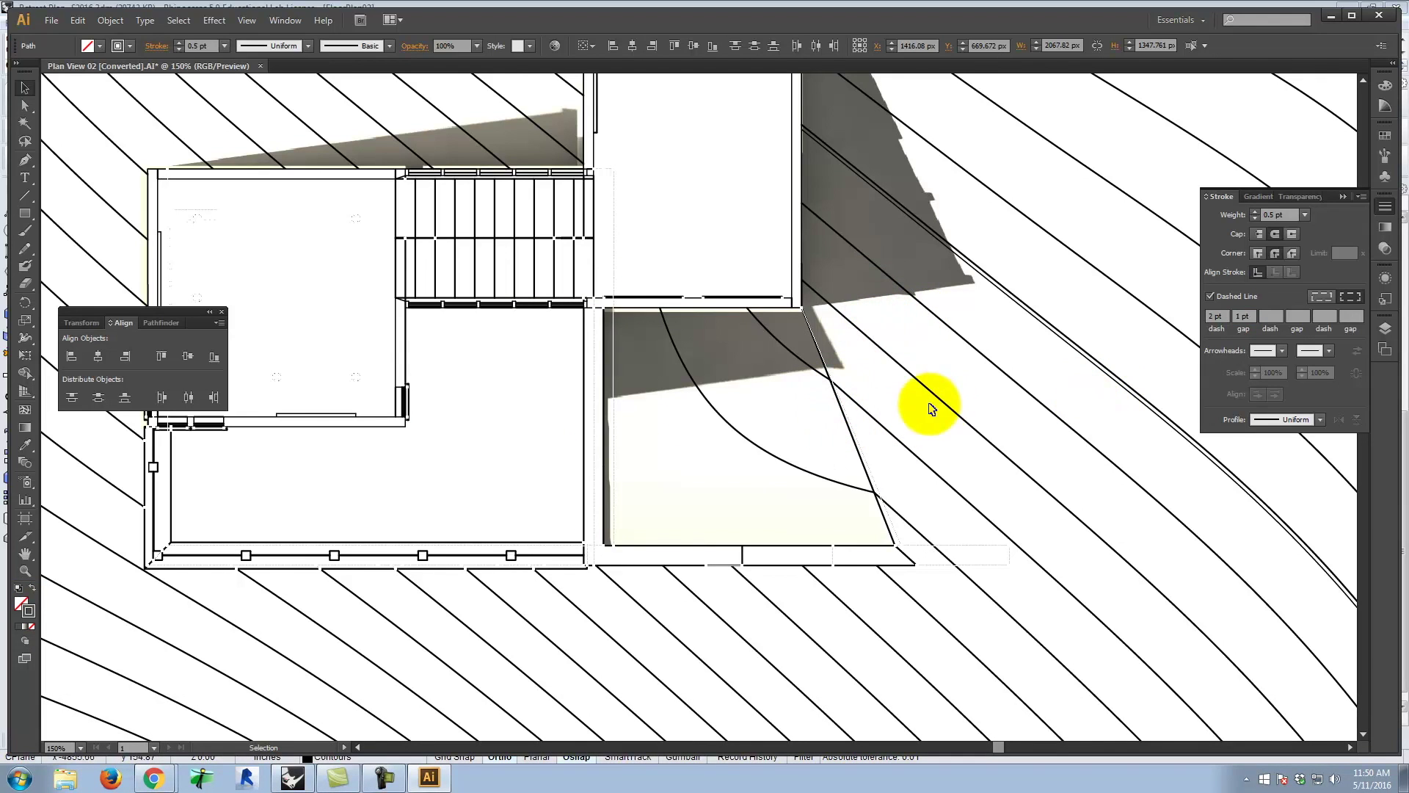
{"action": "left_click", "coordinate": [994, 497]}
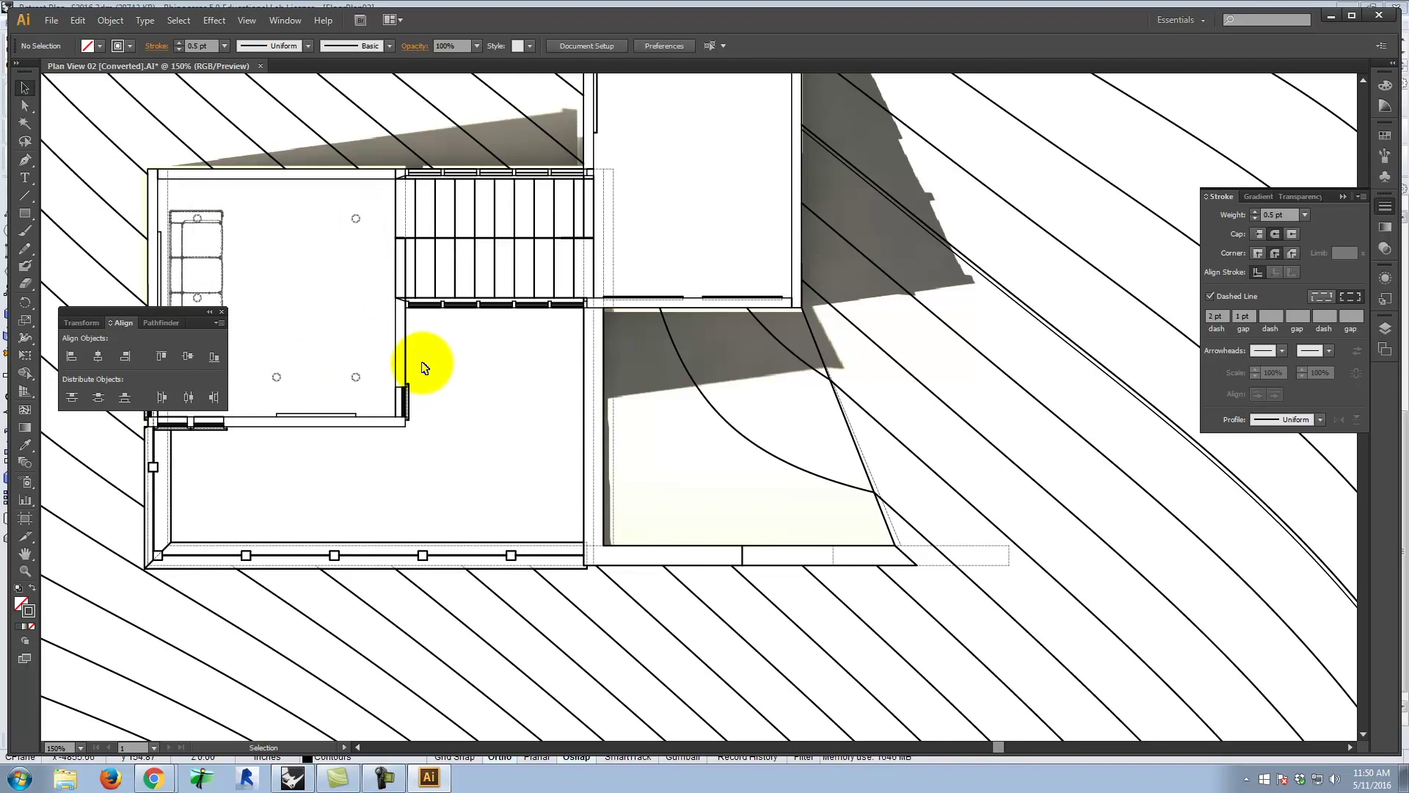
{"action": "key", "text": "ctrl+0"}
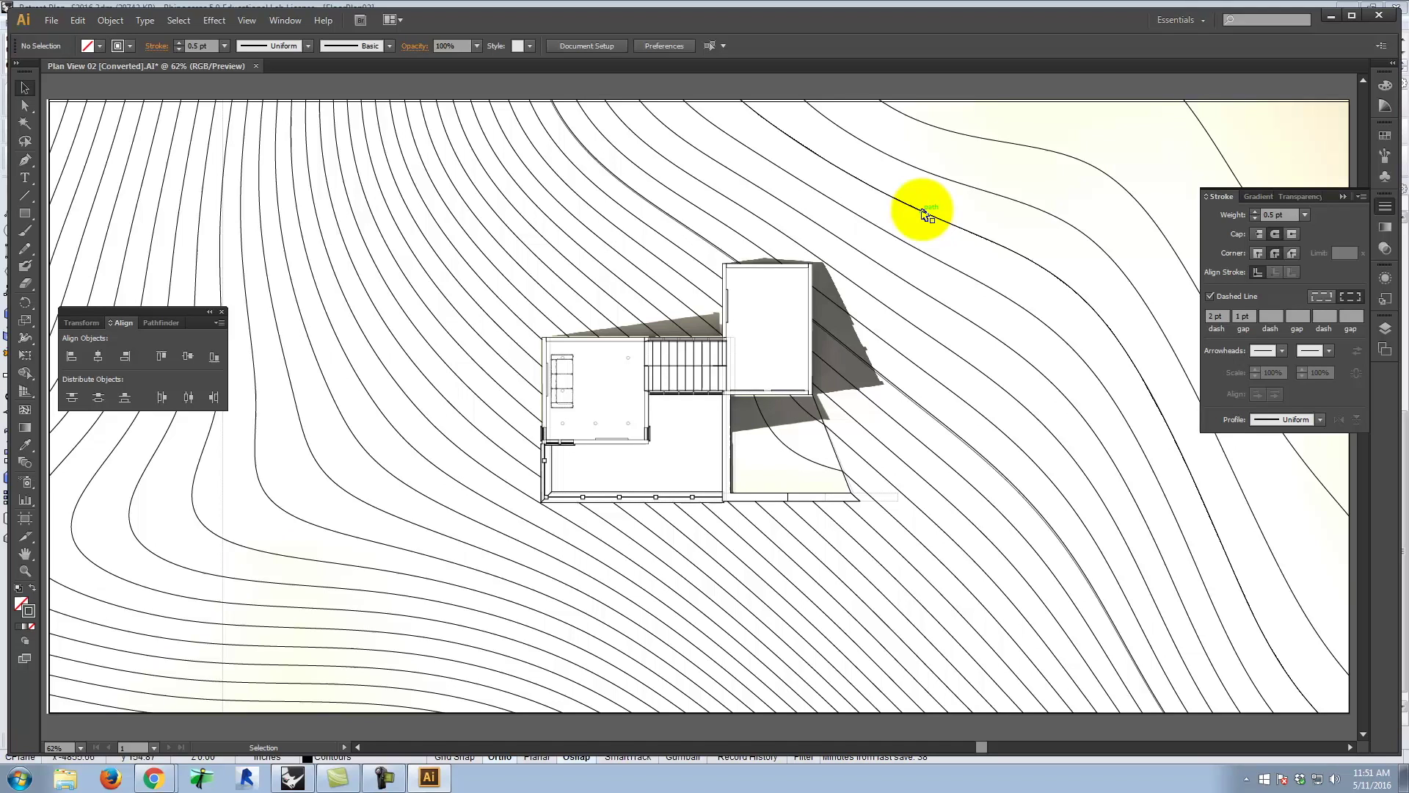
{"action": "left_click", "coordinate": [342, 779]}
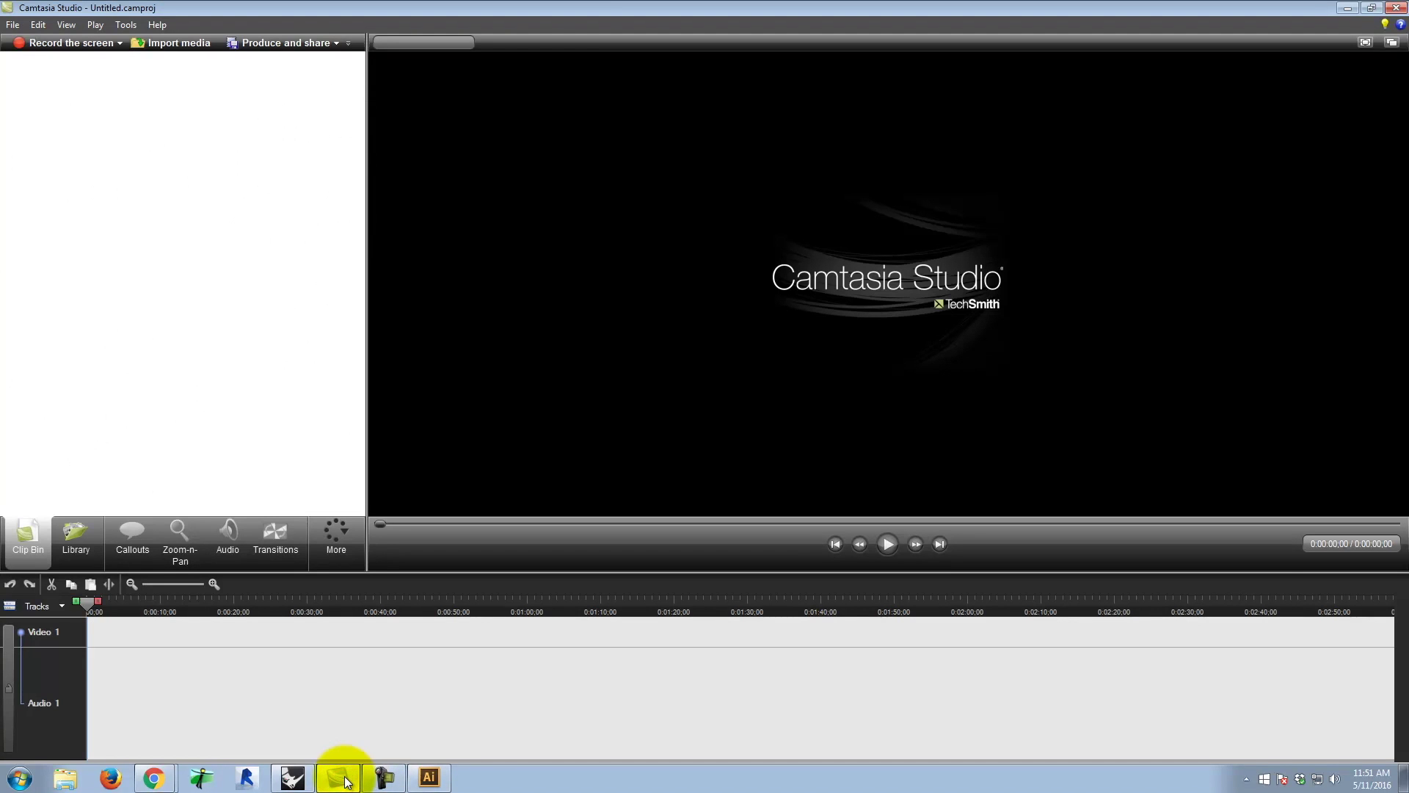
{"action": "left_click", "coordinate": [1346, 10]}
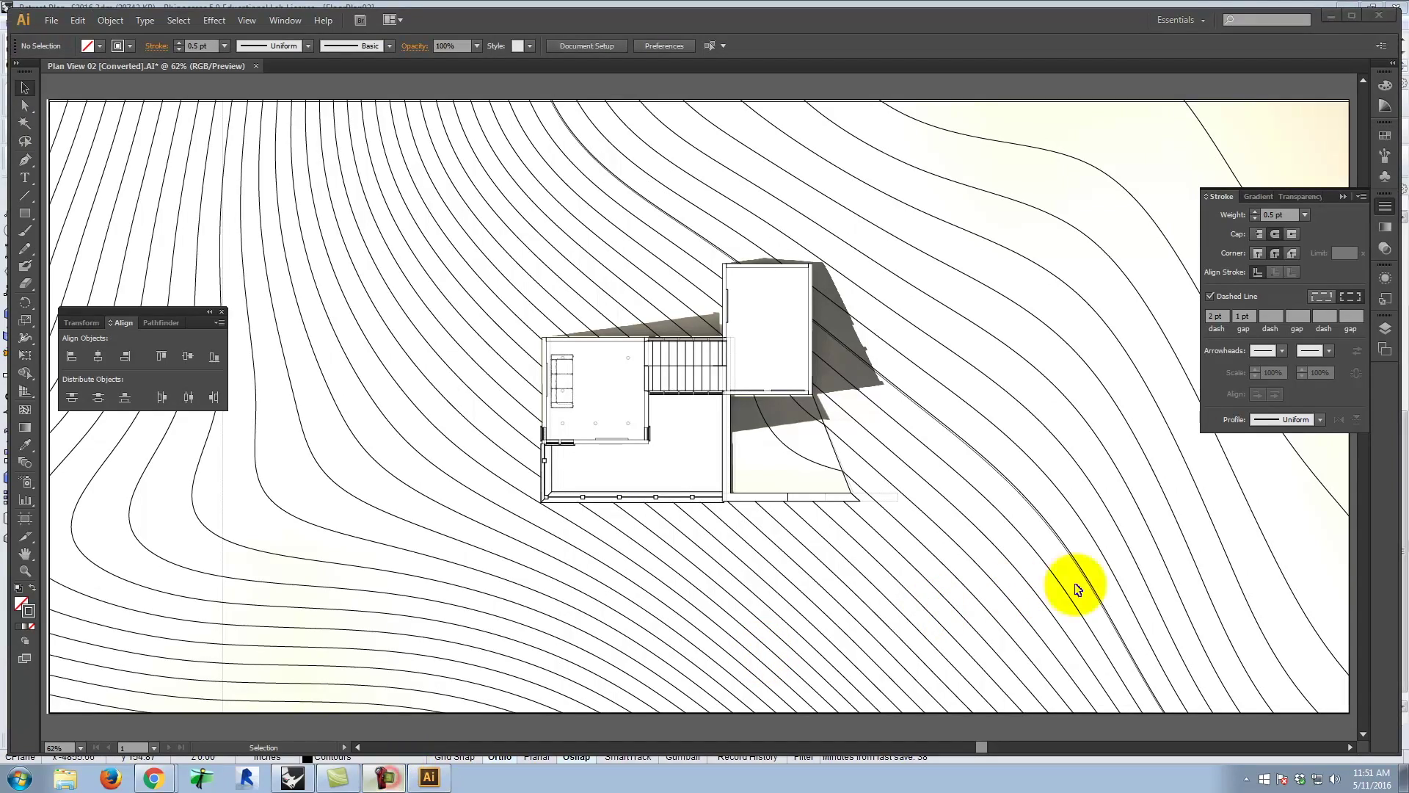